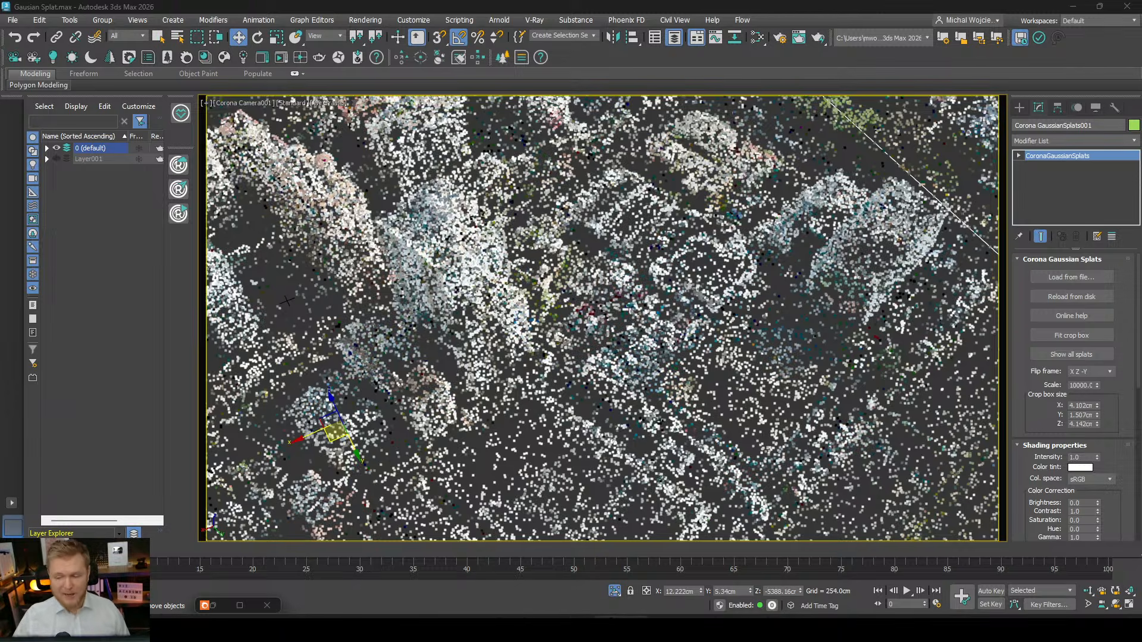
Switch to Chrome and open the bookmarked VizAcademy UK website.
drag(1141, 84, 226, 0)
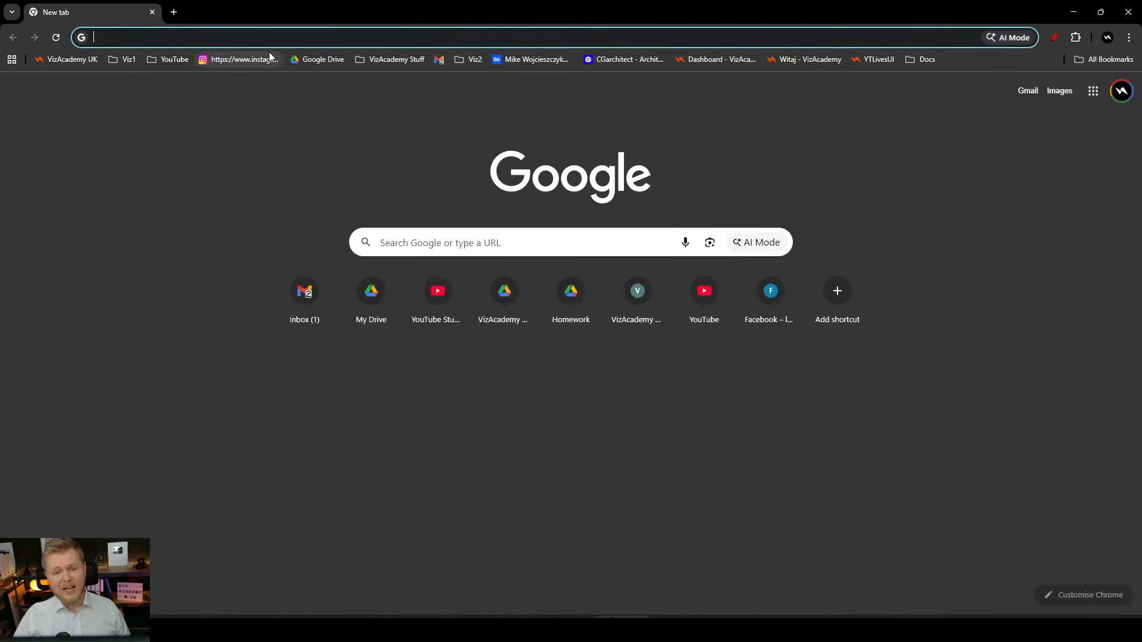
click(68, 59)
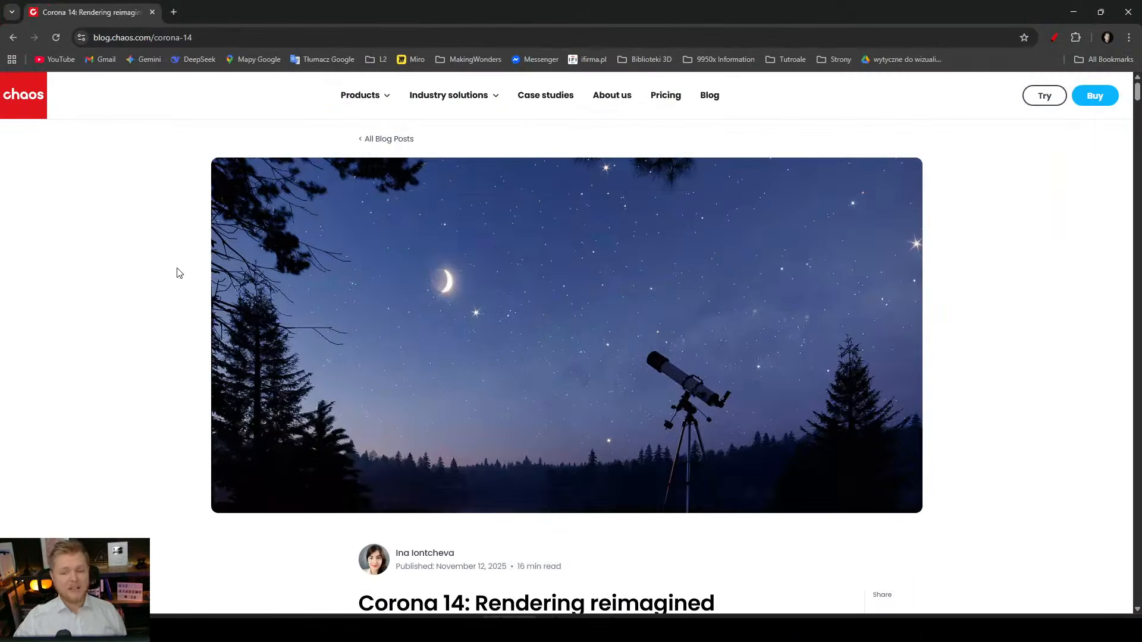
Read the "What's new in Corona 14" feature list in the Chaos blog article, then move its browser window away.
scroll(175, 273, down, 3)
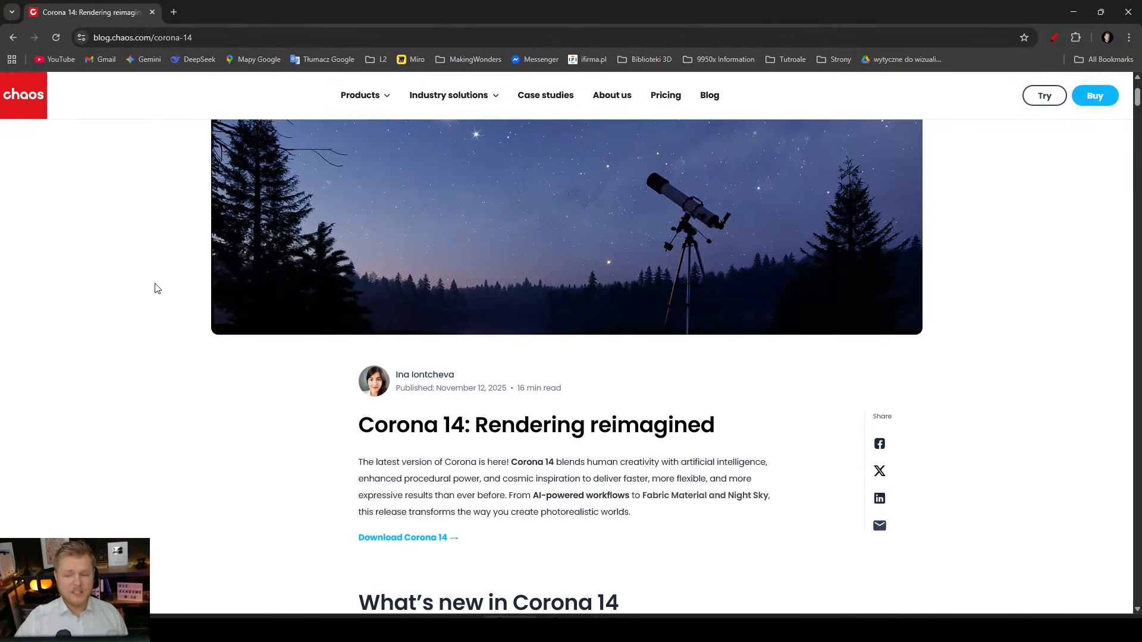
middle_click(156, 290)
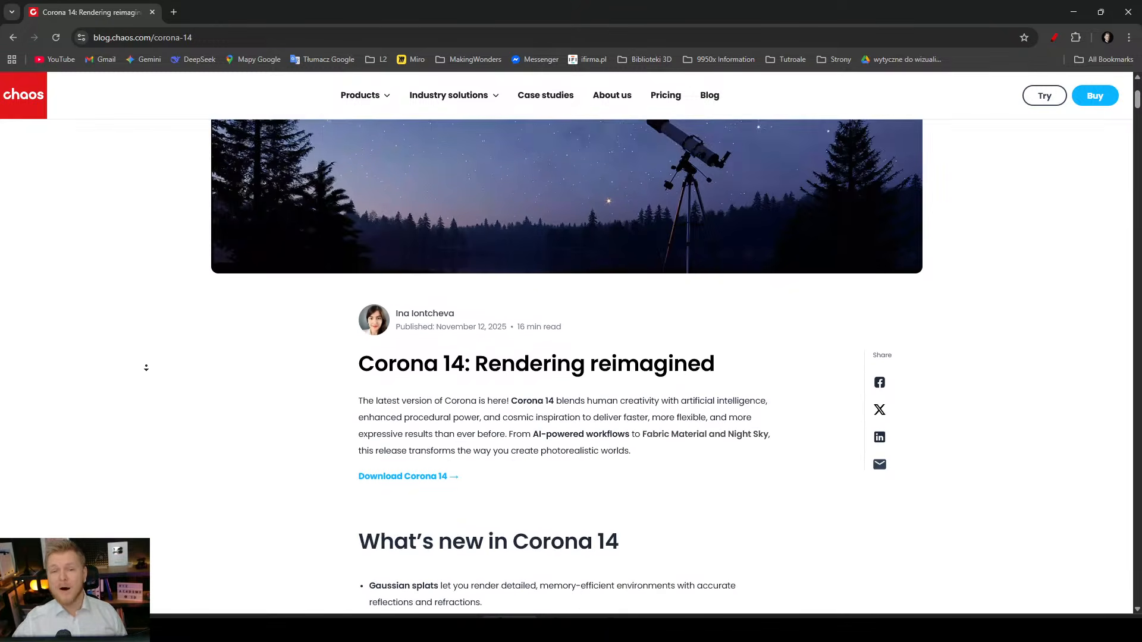
middle_click(147, 333)
scroll(146, 328, down, 1)
scroll(191, 297, down, 2)
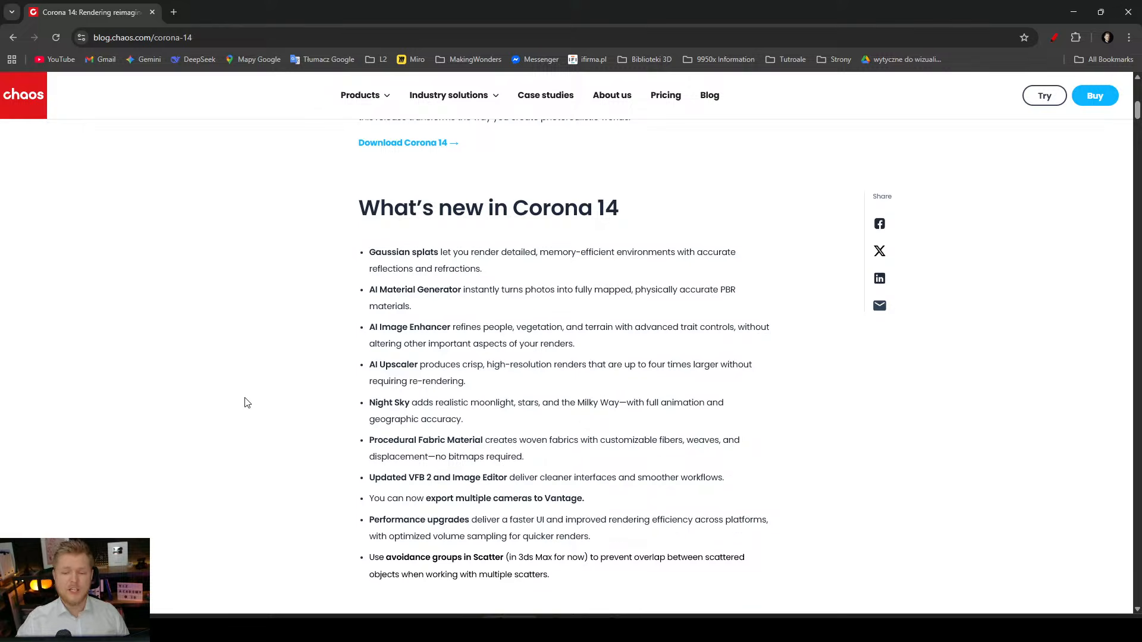
scroll(250, 431, down, 1)
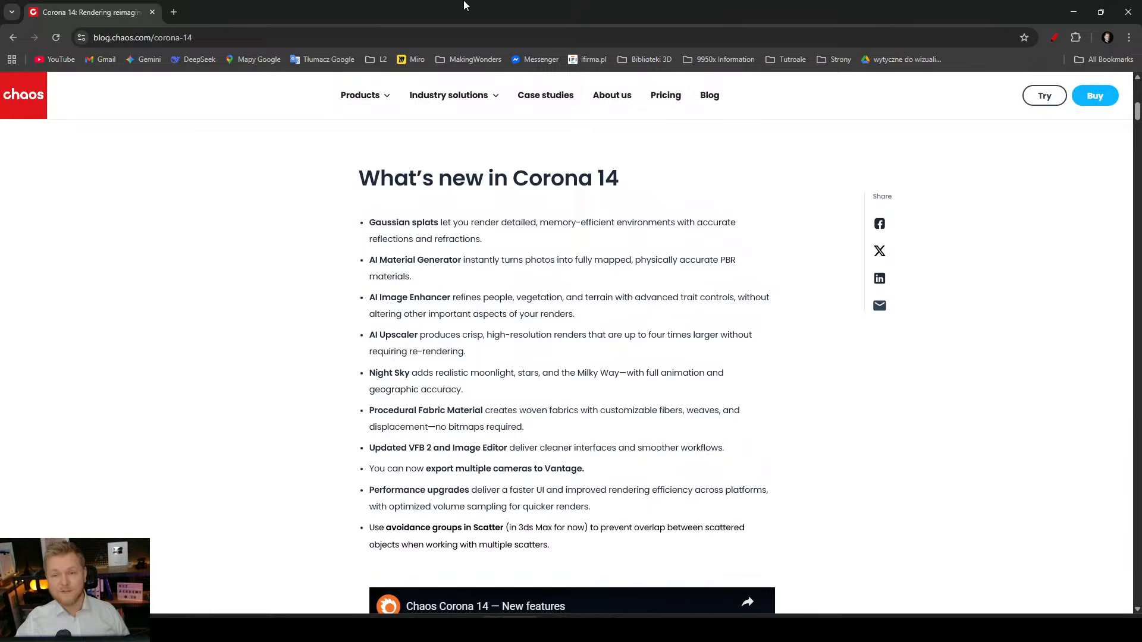
drag(464, 6, 1141, 196)
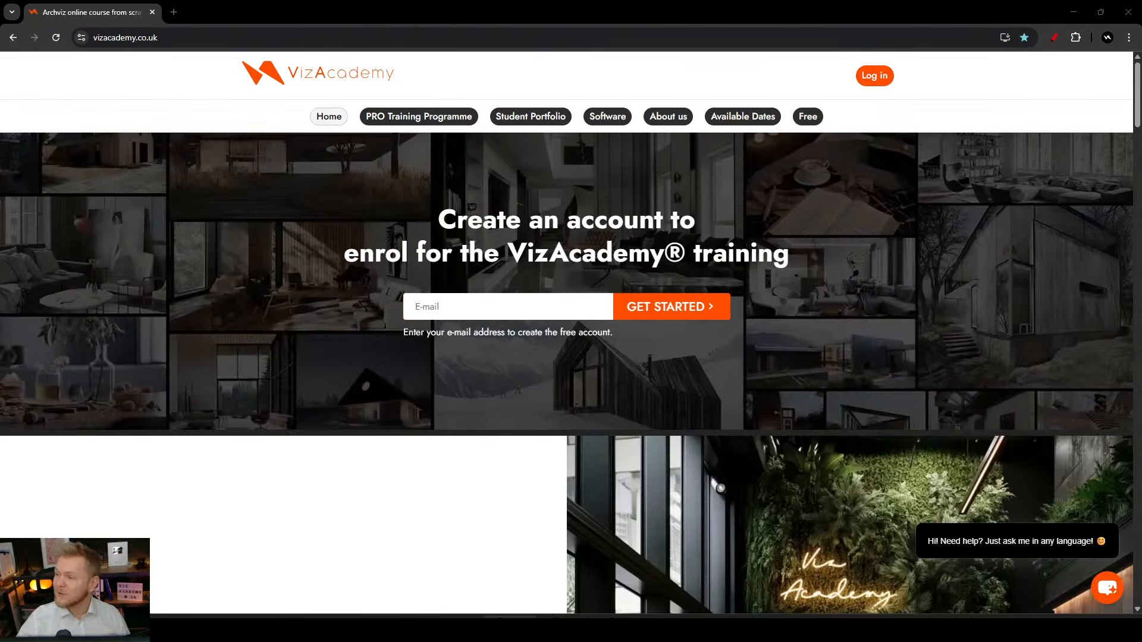
Return to 3ds Max, switch the viewport from the Corona camera to Perspective, and examine the whole city Gaussian splat inside its crop box.
click(558, 158)
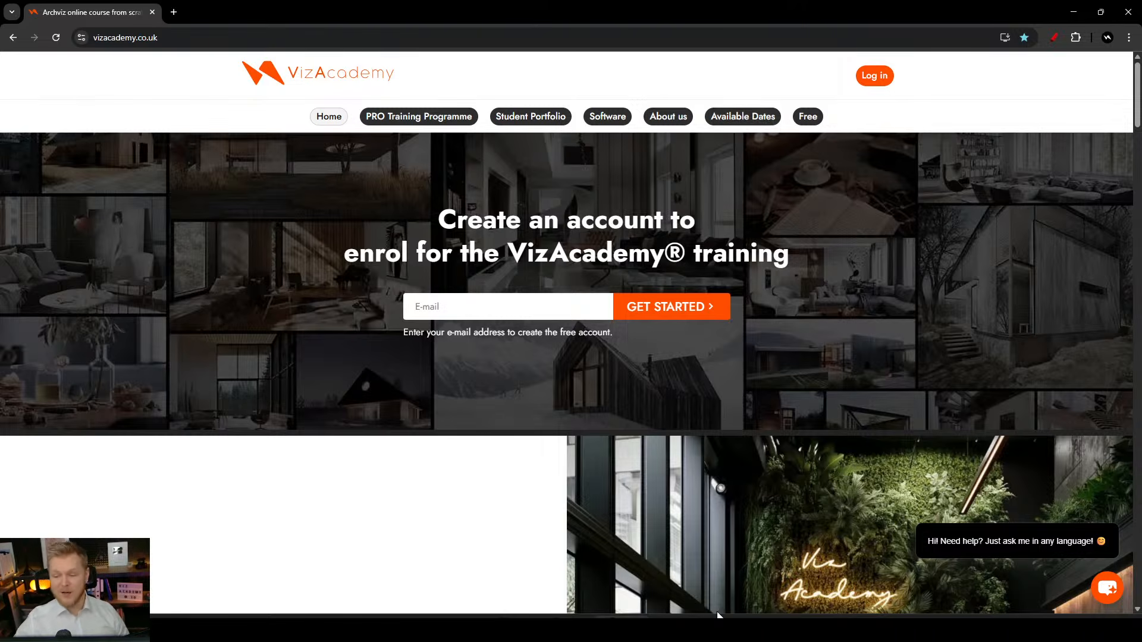
mouse_move(788, 629)
click(523, 565)
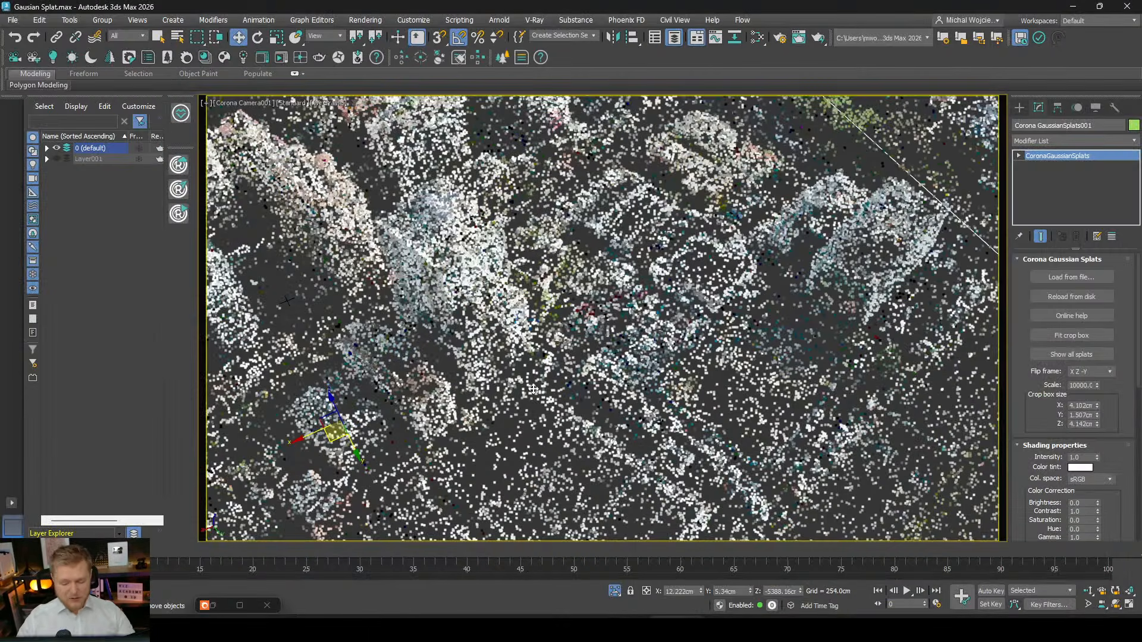
key(p)
scroll(533, 390, down, 10)
middle_drag(533, 390, 627, 344)
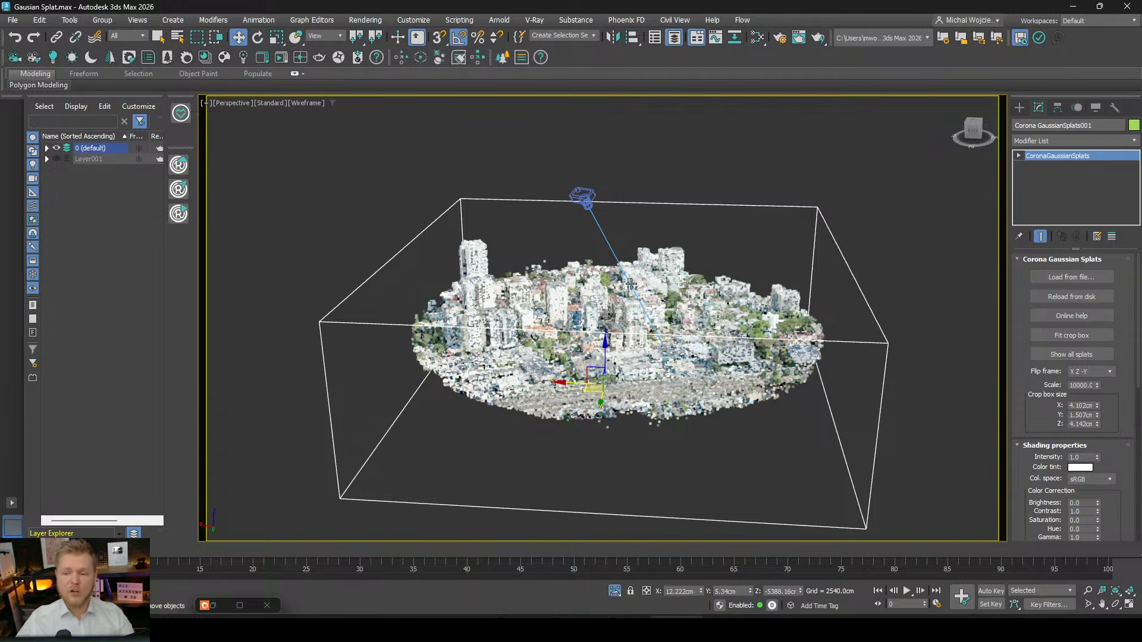
scroll(618, 338, up, 8)
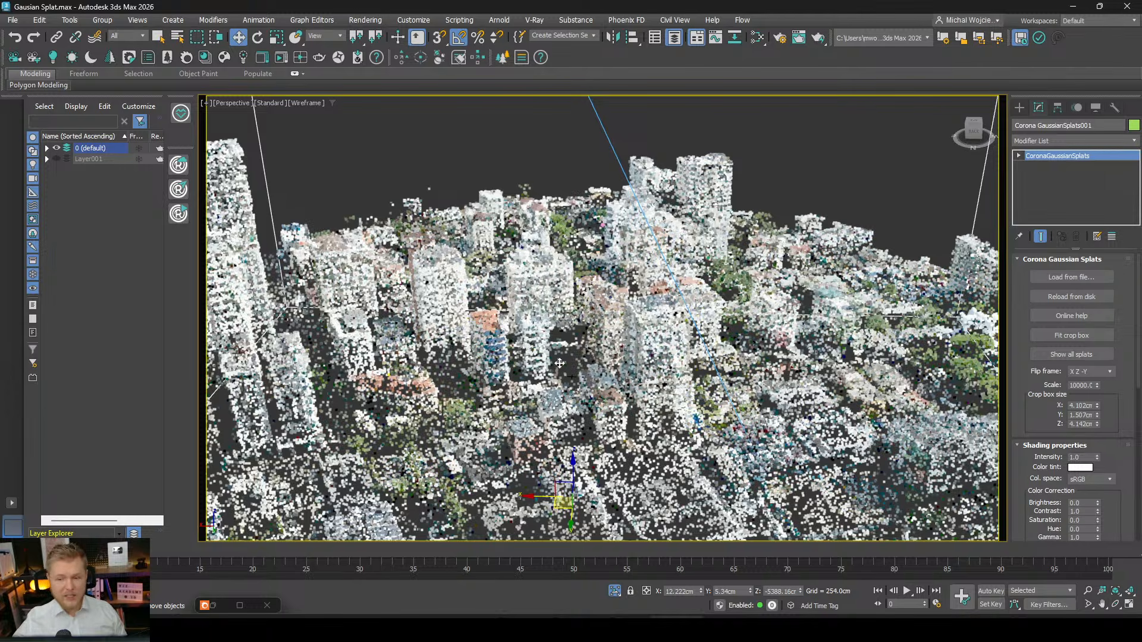
alt+middle_drag(544, 348, 541, 287)
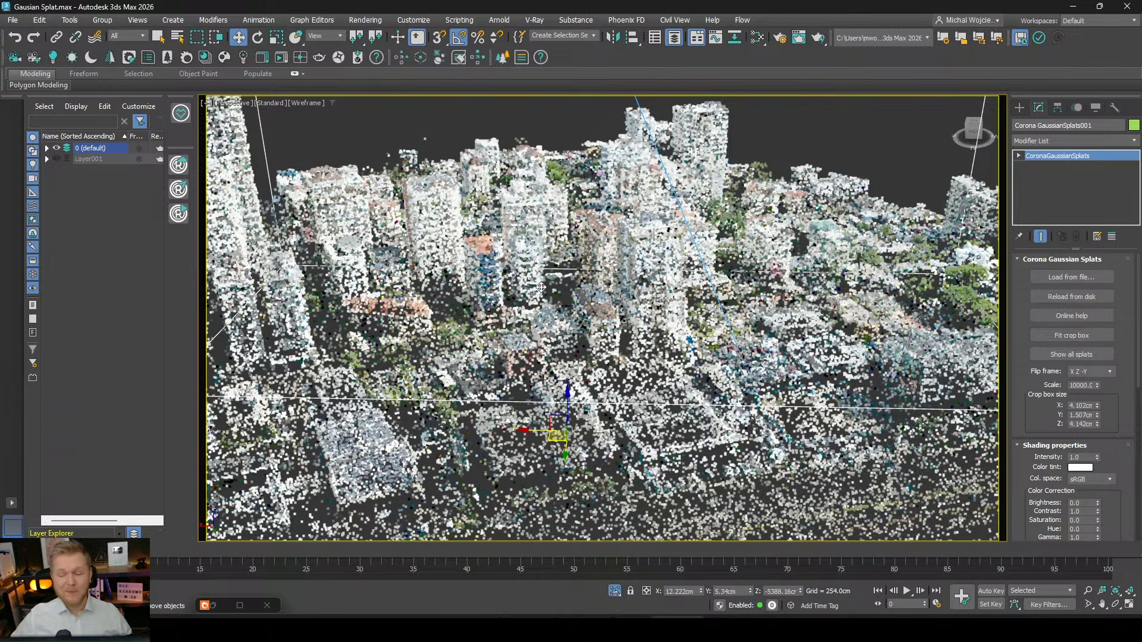
scroll(541, 287, down, 5)
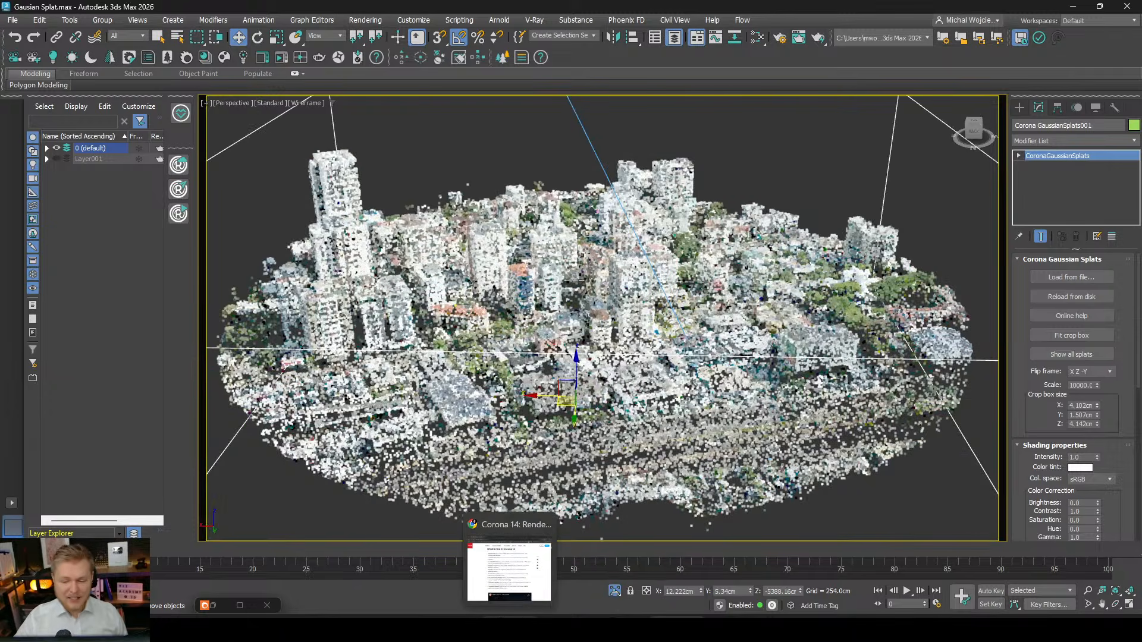
Switch to the browser, open poly.cam, and go to its community Explore gallery.
middle_click(509, 631)
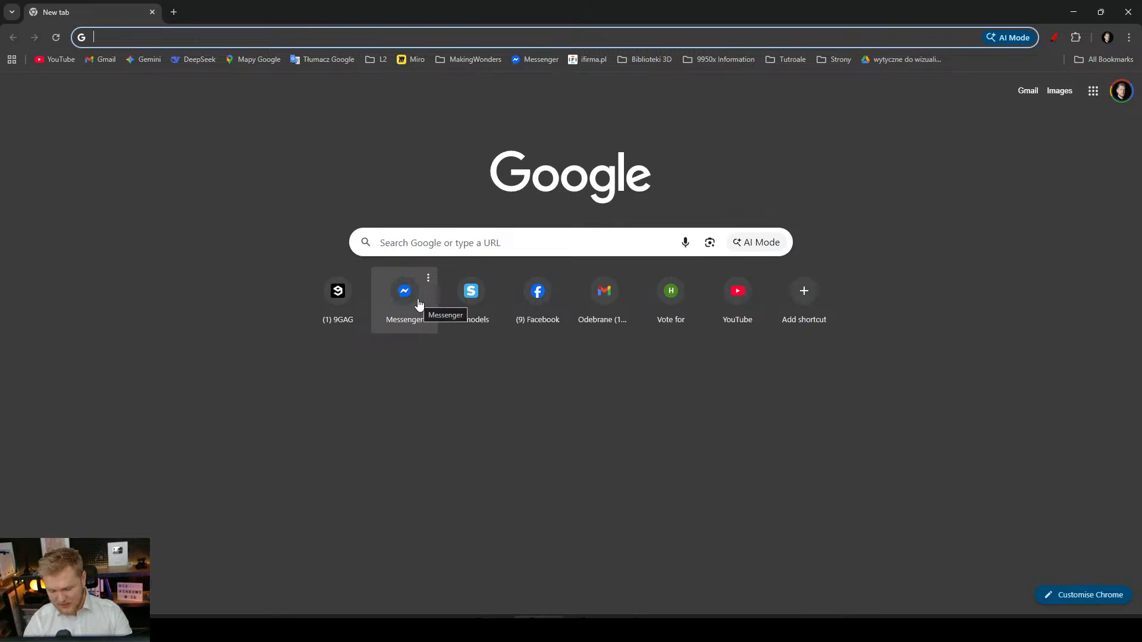
text(po)
key(Return)
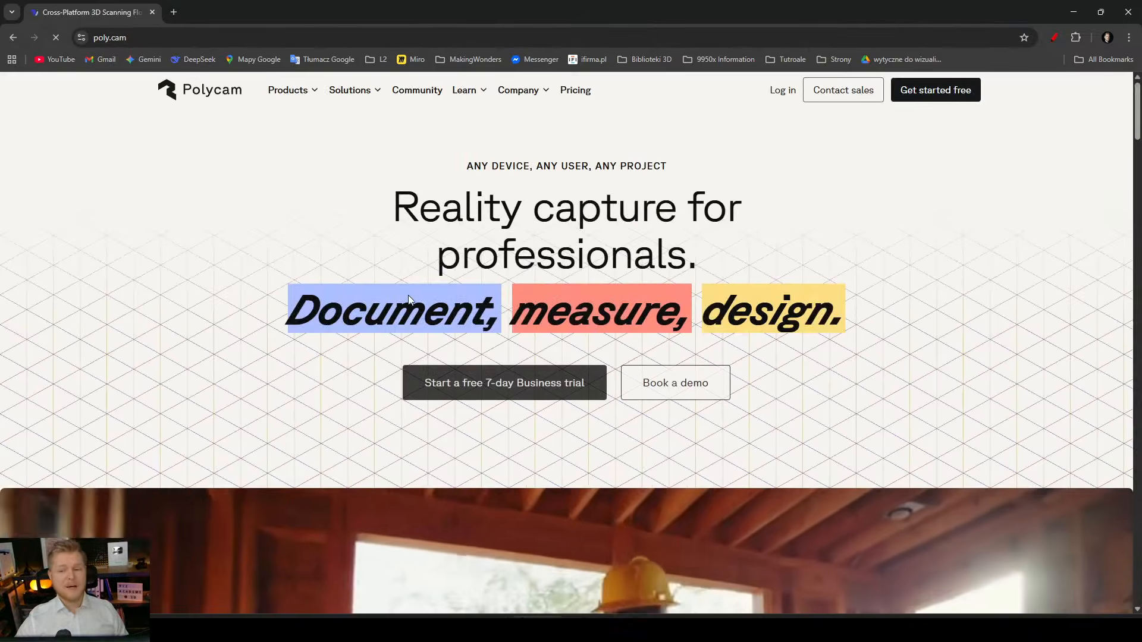
click(427, 94)
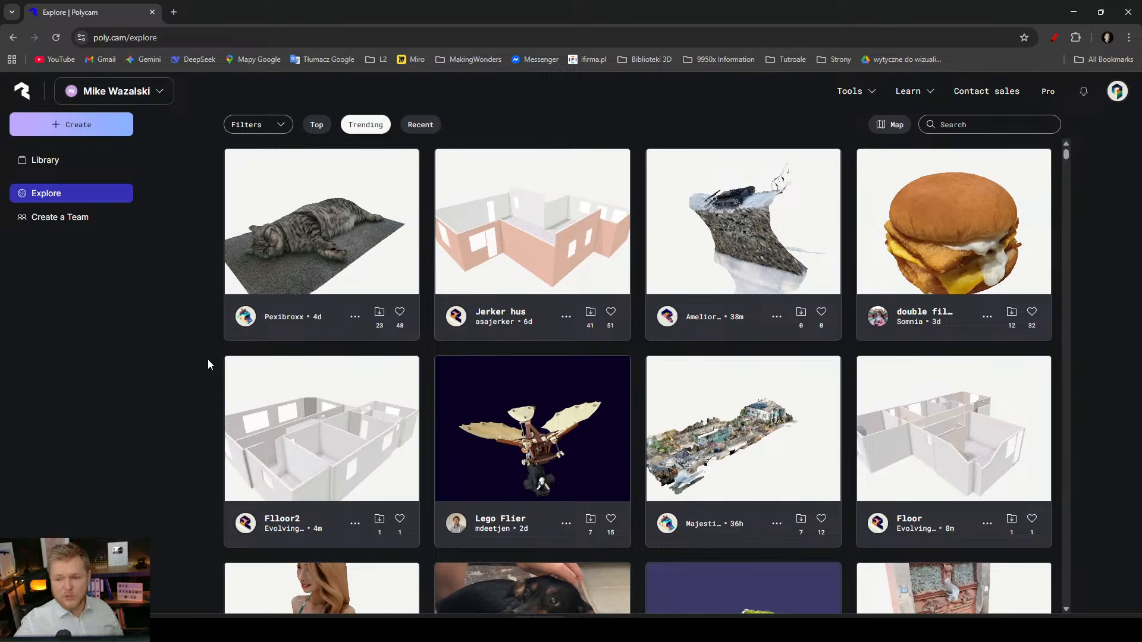
Browse the trending 3D captures in Polycam's Explore gallery for examples of scanned objects and spaces.
scroll(501, 357, down, 6)
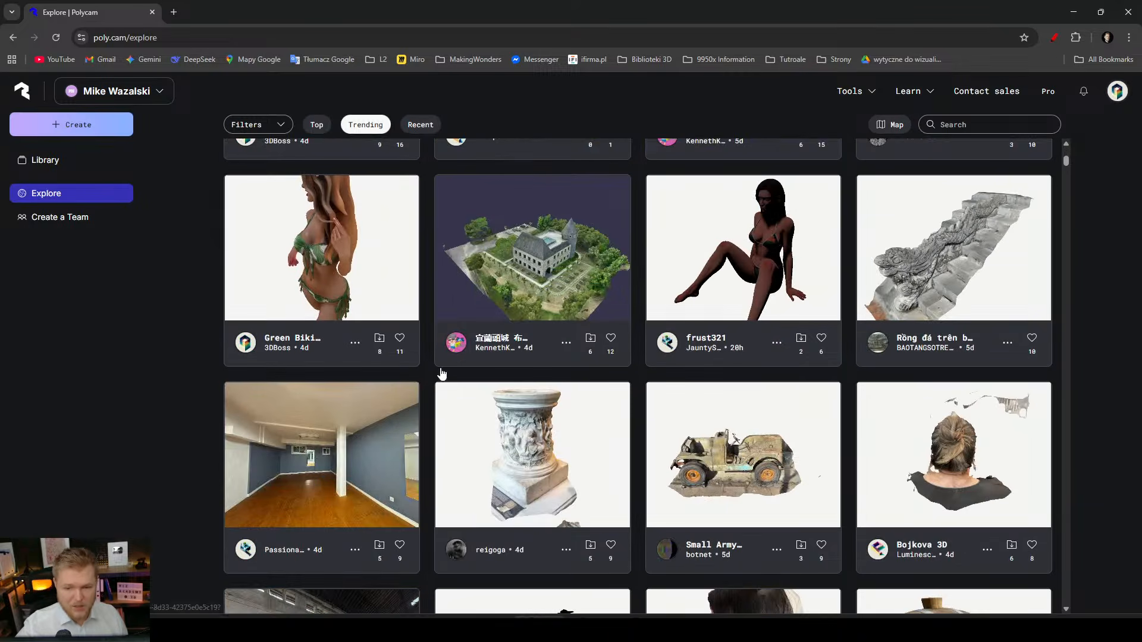
scroll(427, 424, down, 4)
scroll(419, 433, up, 5)
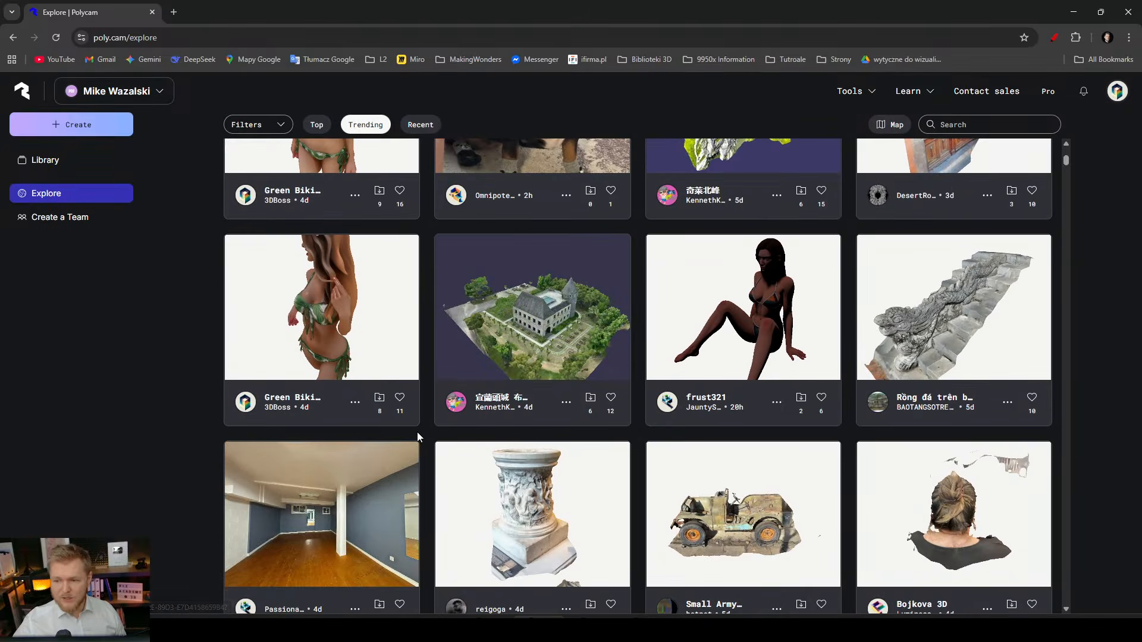
scroll(417, 431, down, 4)
scroll(417, 432, up, 3)
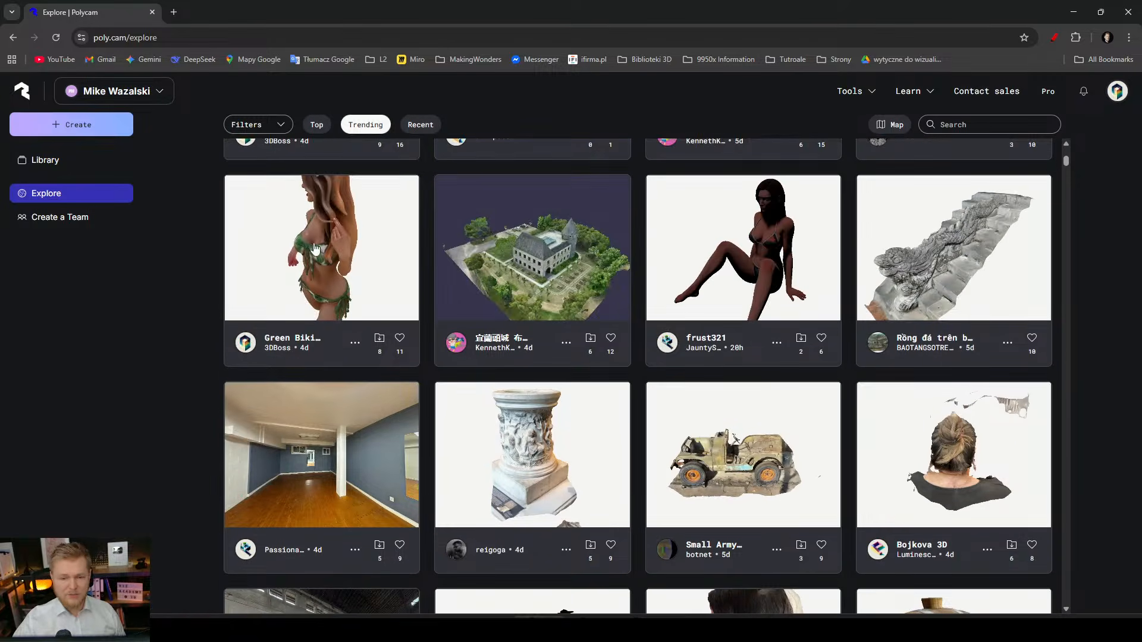
scroll(314, 248, down, 3)
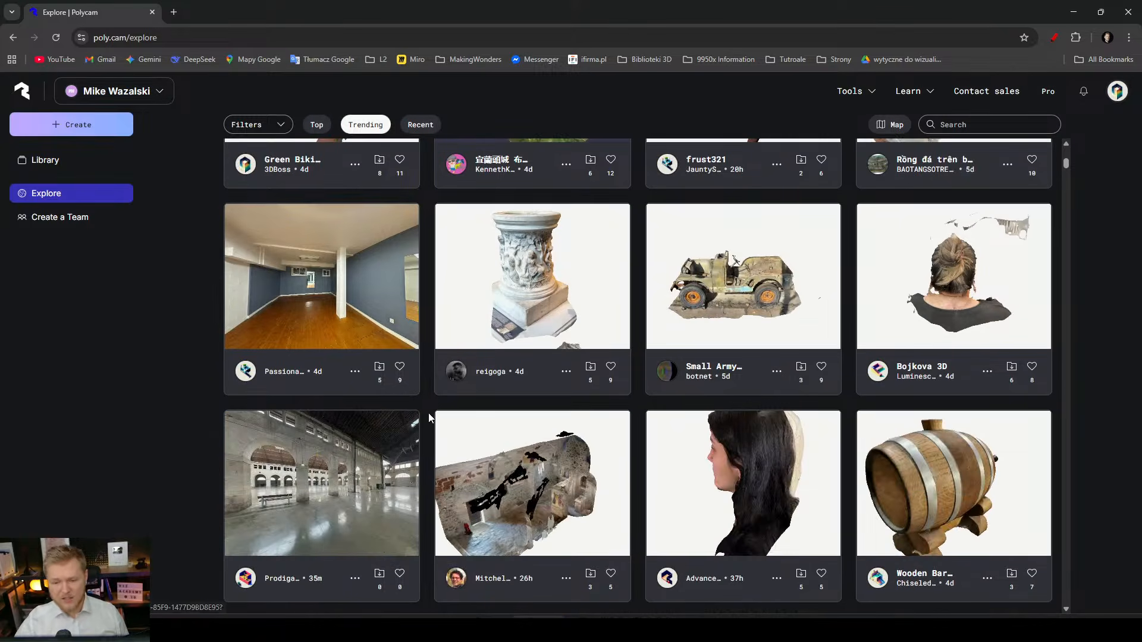
scroll(394, 420, down, 2)
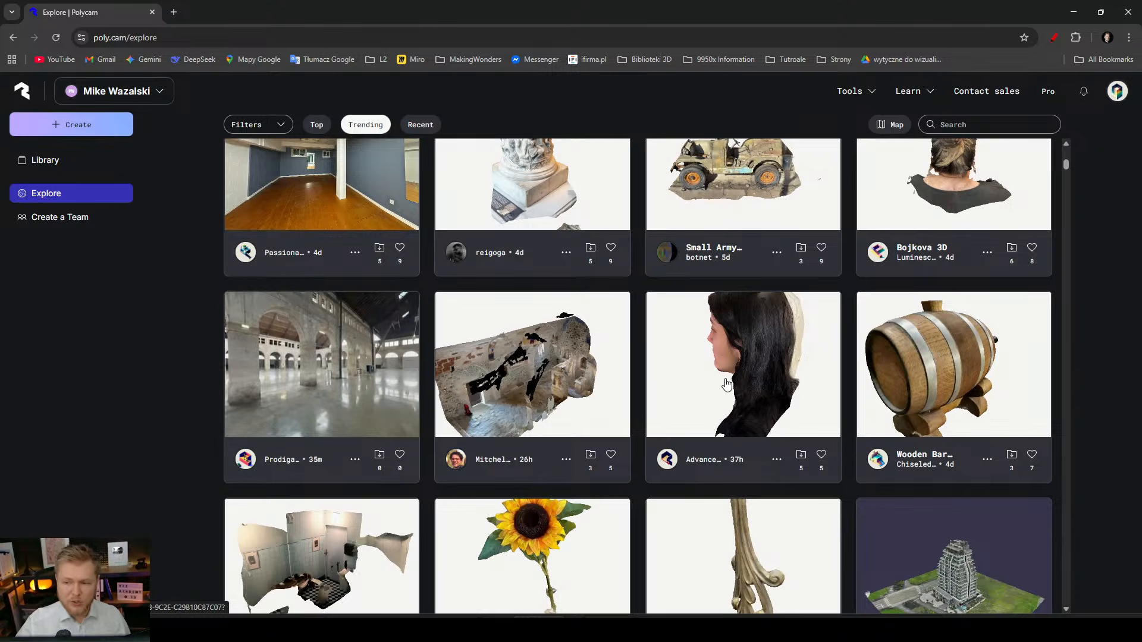
scroll(737, 260, up, 1)
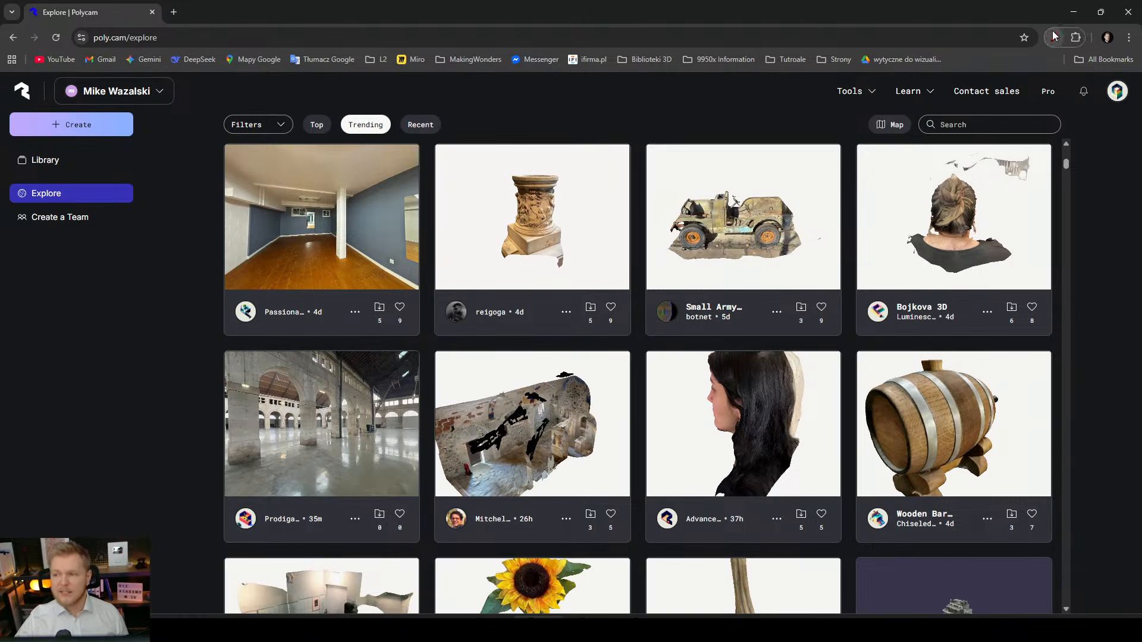
Return to 3ds Max, start Corona interactive rendering of the city splat, and place the frame buffer beside the viewport's visible buildings.
click(1073, 12)
scroll(570, 356, up, 8)
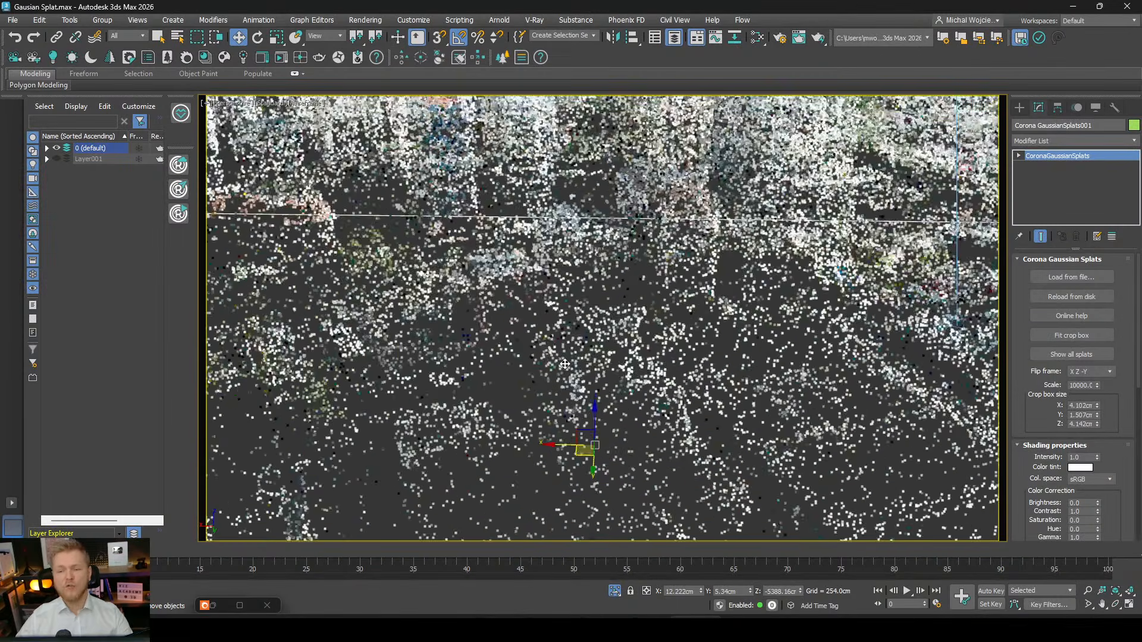
scroll(565, 363, down, 6)
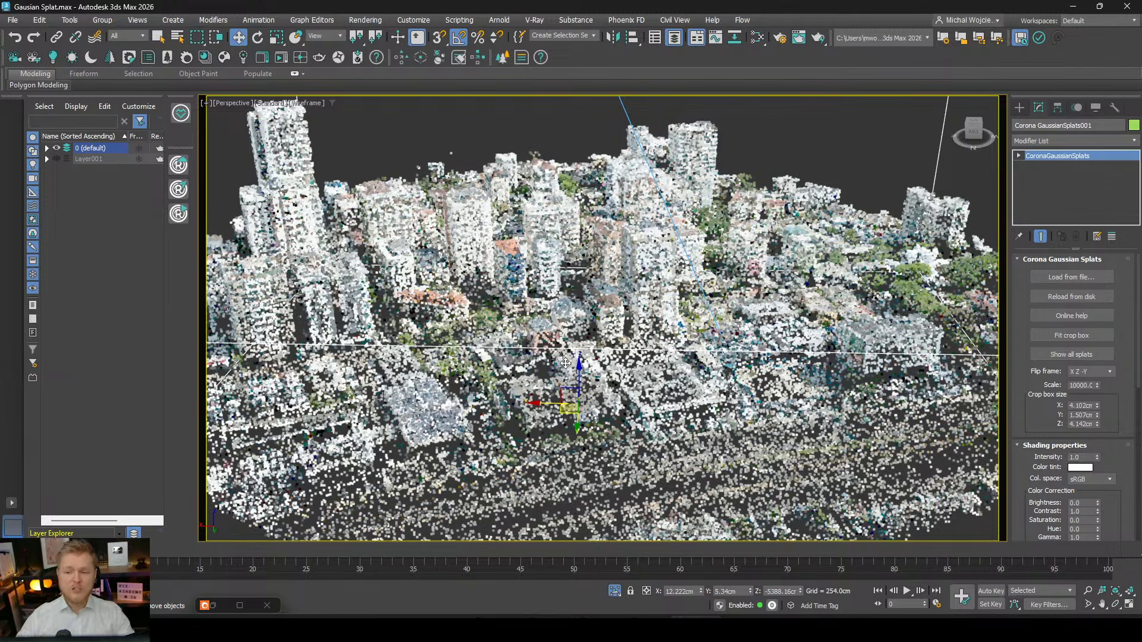
mouse_move(556, 370)
alt+middle_down()
mouse_move(578, 378)
mouse_move(557, 354)
mouse_move(571, 386)
alt+middle_up()
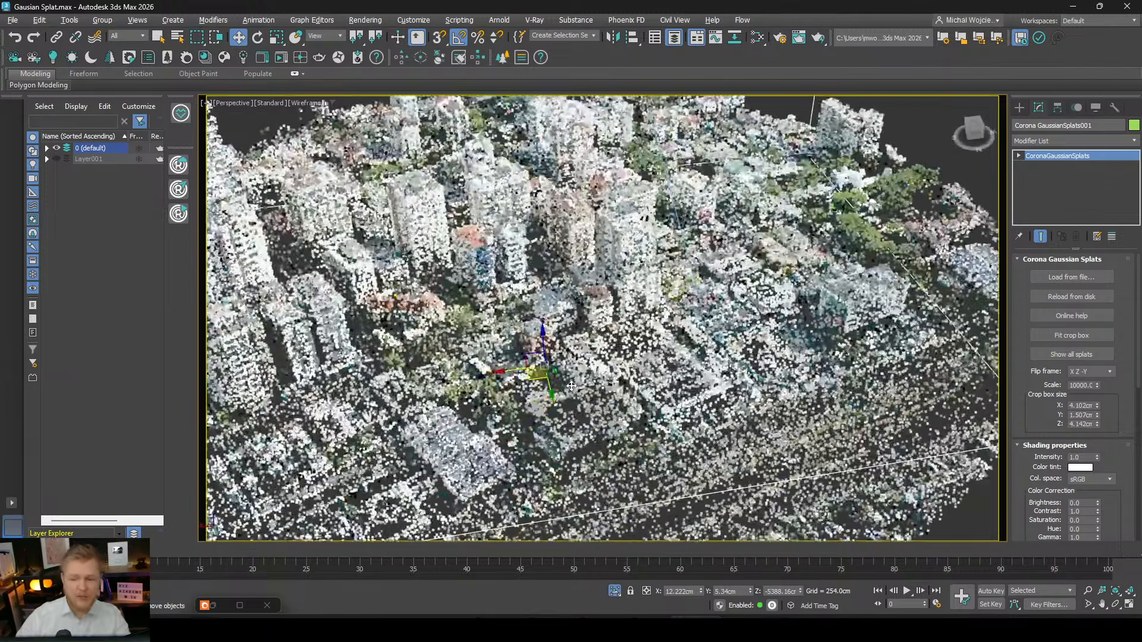
key(c)
click(281, 57)
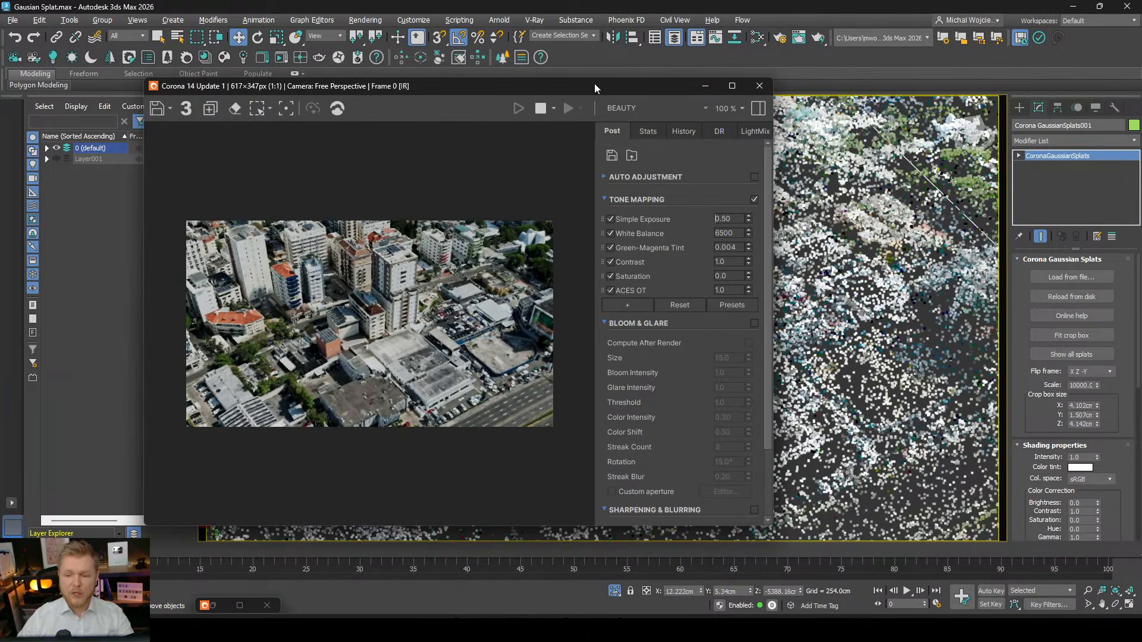
drag(596, 88, 1047, 79)
Examine the city buildings up close in the Perspective view, comparing the viewport points with the interactive render.
middle_drag(531, 342, 528, 382)
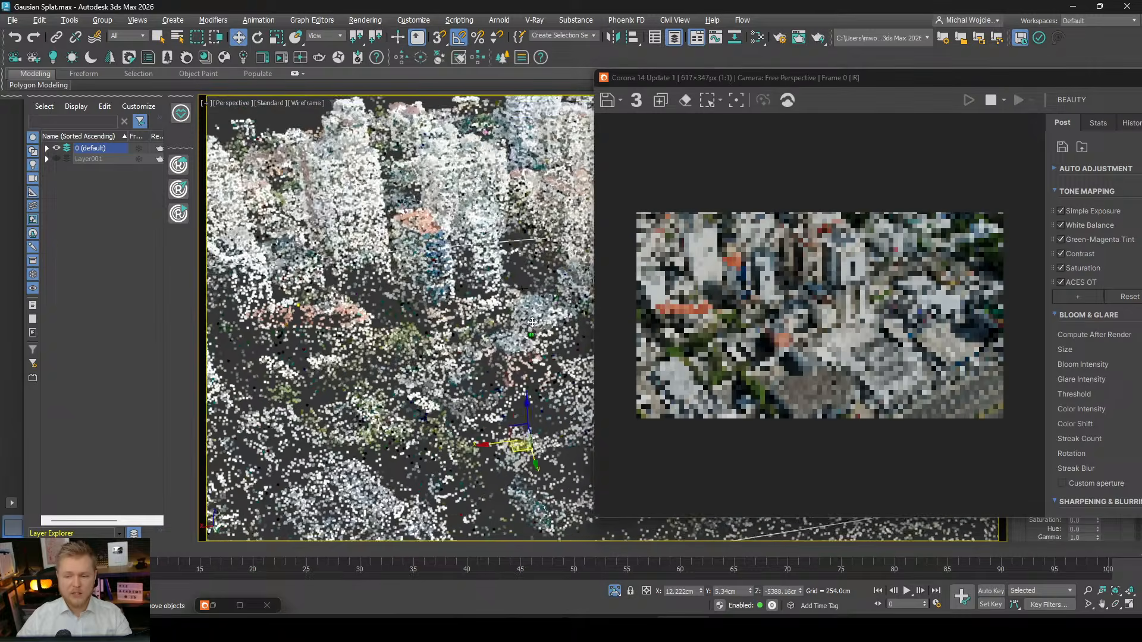
scroll(528, 382, up, 8)
scroll(528, 382, down, 1)
scroll(527, 385, down, 5)
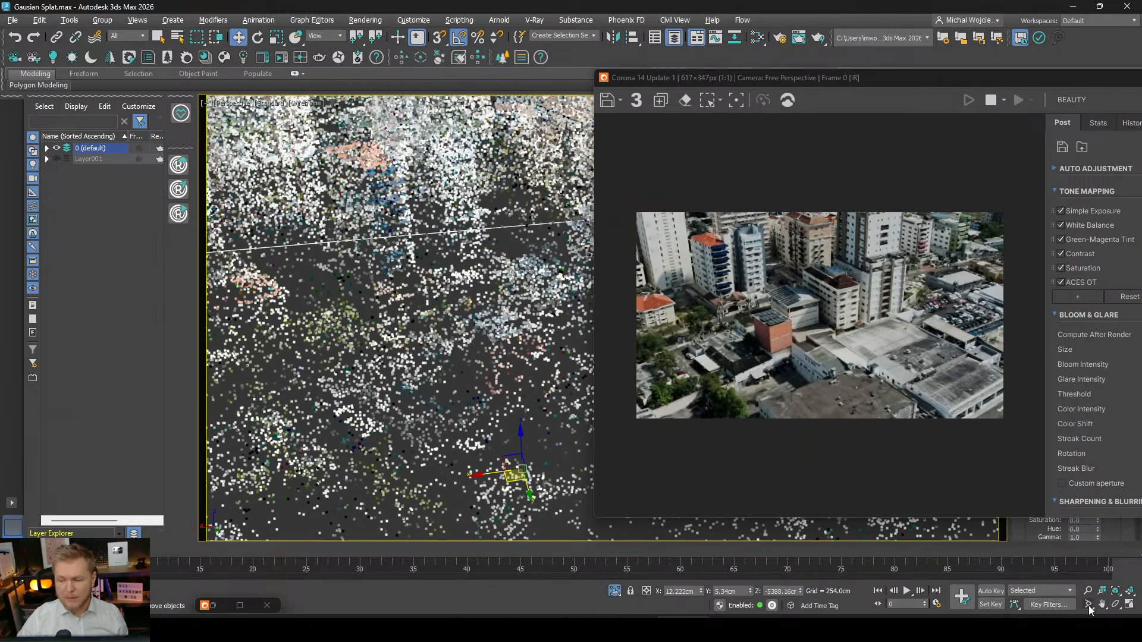
Use the viewport's Field-of-View tool to inspect the splat's fine detail and the full city extent, then reactivate the Move tool.
click(1088, 606)
drag(505, 381, 497, 173)
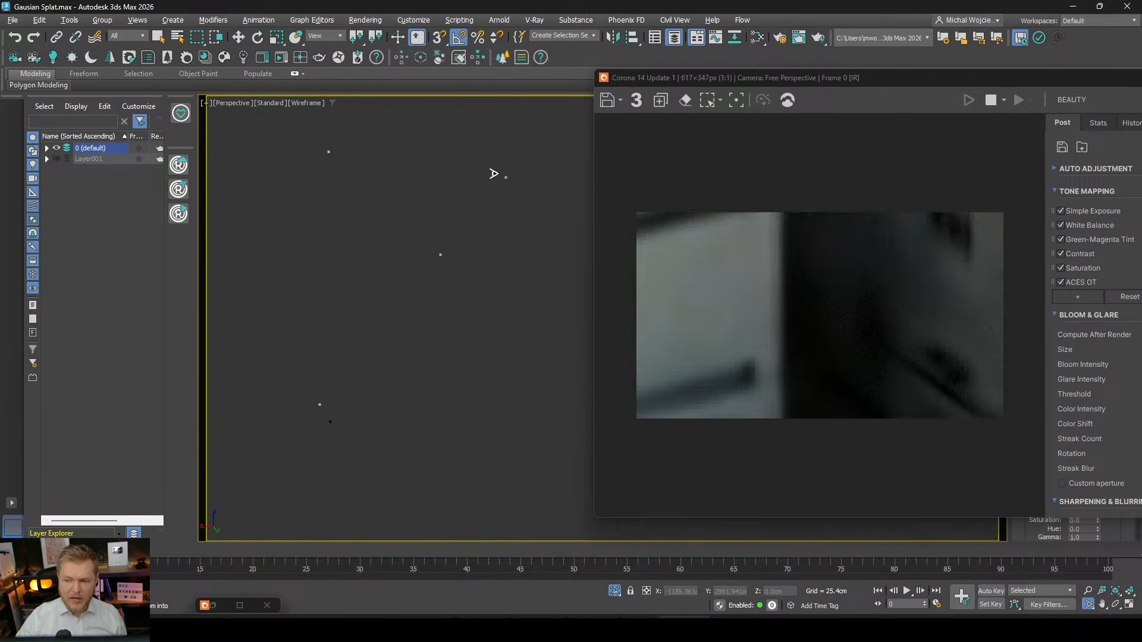
drag(503, 297, 509, 413)
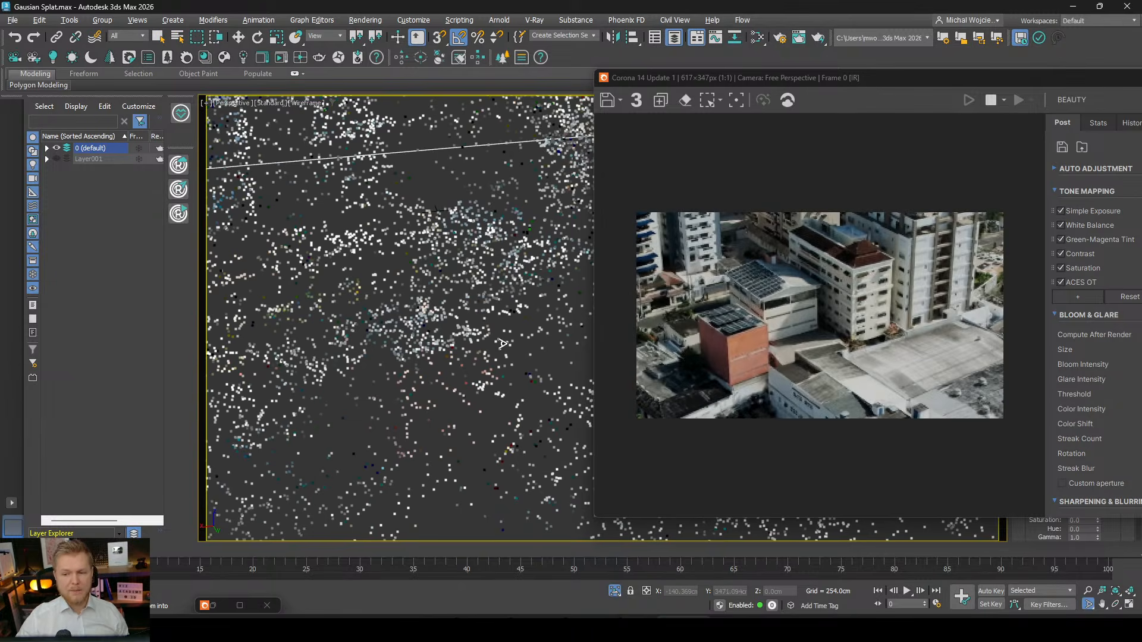
drag(504, 345, 505, 428)
key(w)
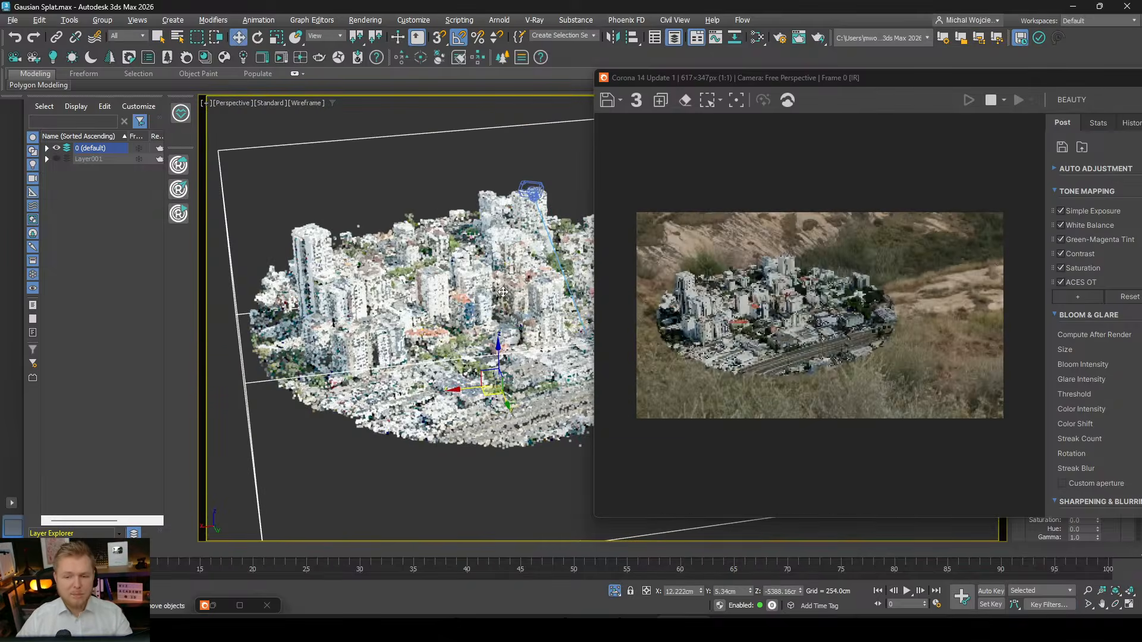
View the city splat from above and move the frame buffer to uncover the Corona Gaussian Splats parameters.
alt+middle_drag(503, 292, 564, 326)
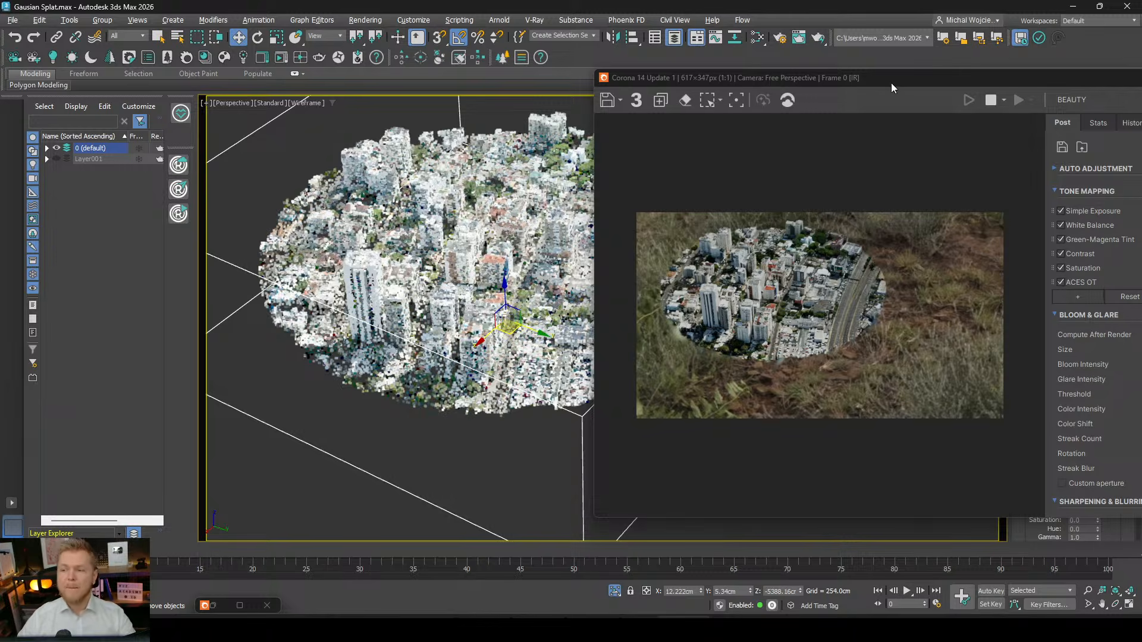
drag(891, 83, 428, 49)
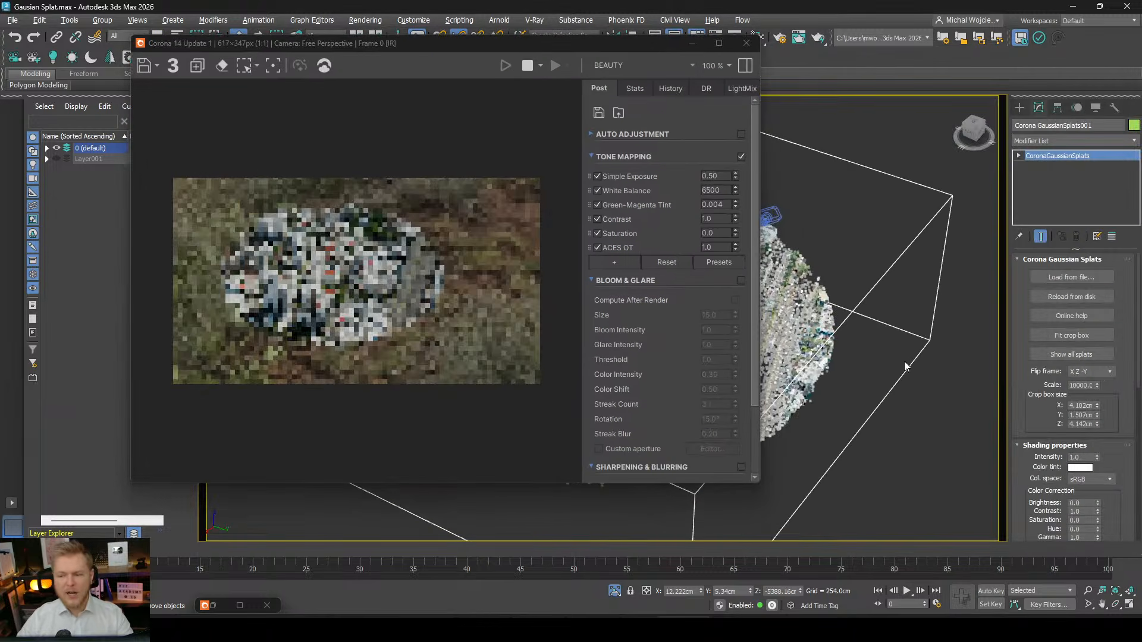
alt+middle_drag(904, 362, 928, 380)
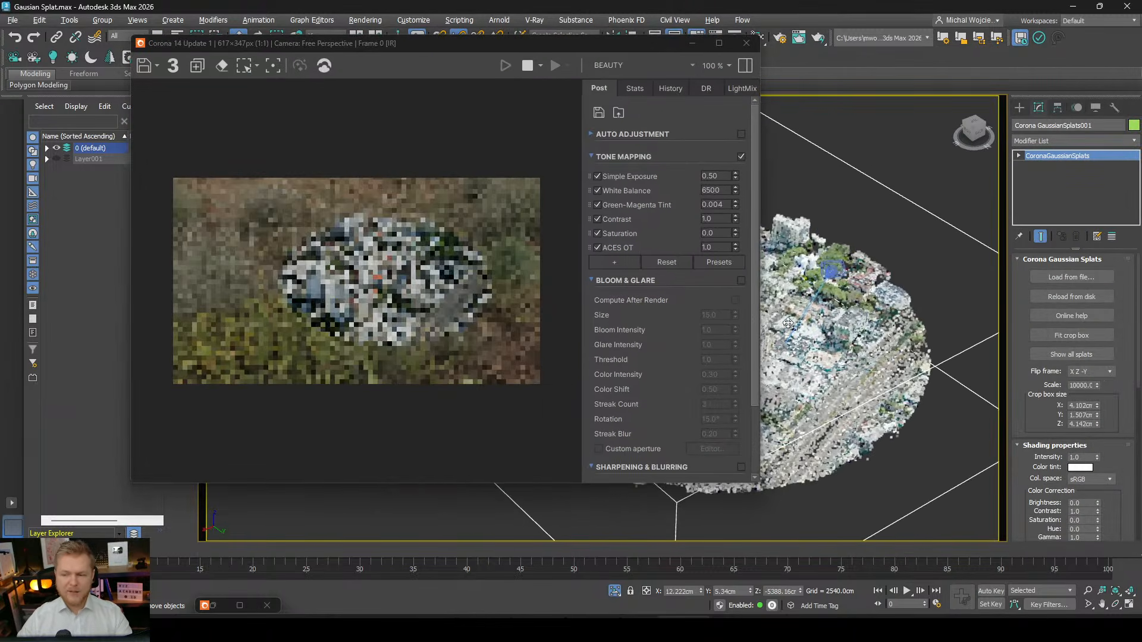
scroll(790, 282, up, 3)
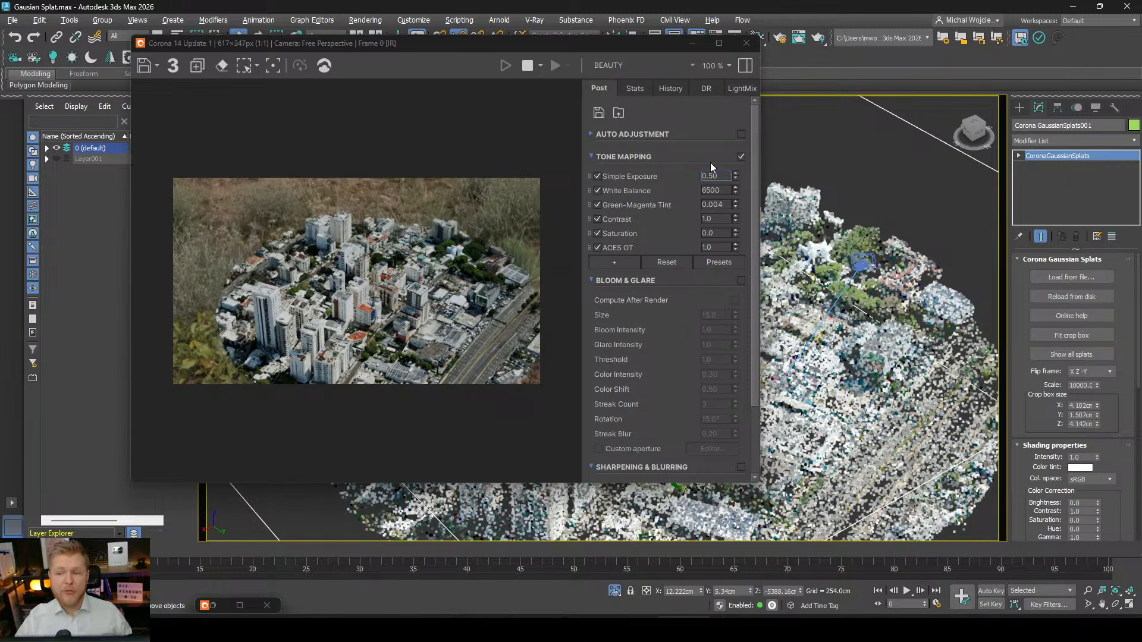
Stop the interactive rendering and minimize the frame buffer to show the whole city splat in the Perspective view.
click(528, 65)
click(689, 46)
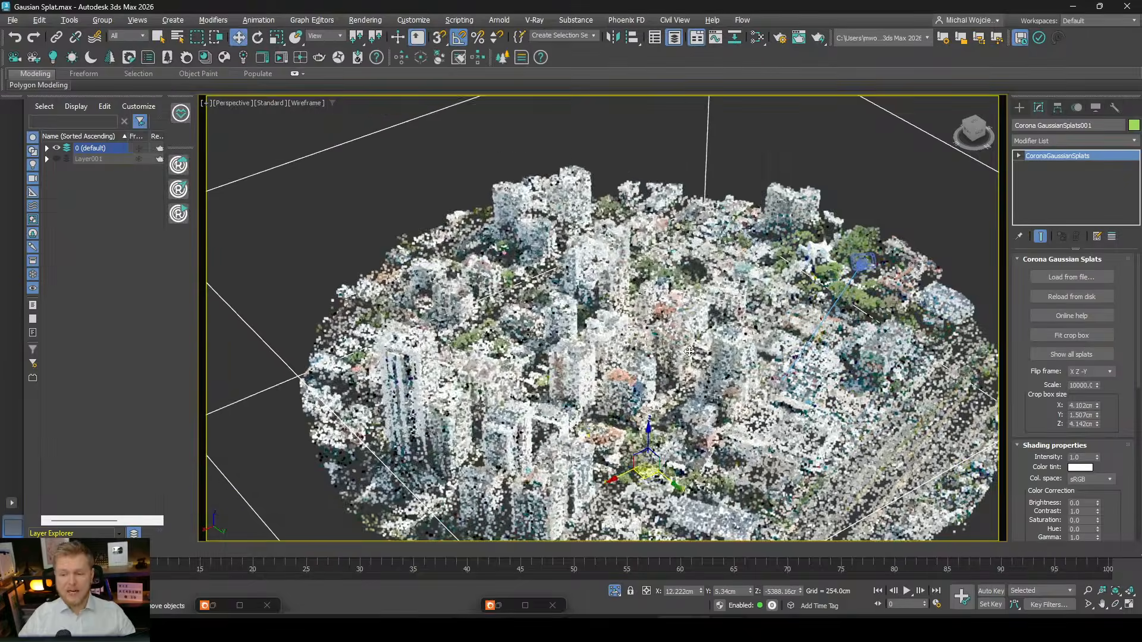
middle_drag(688, 350, 587, 373)
scroll(662, 348, up, 3)
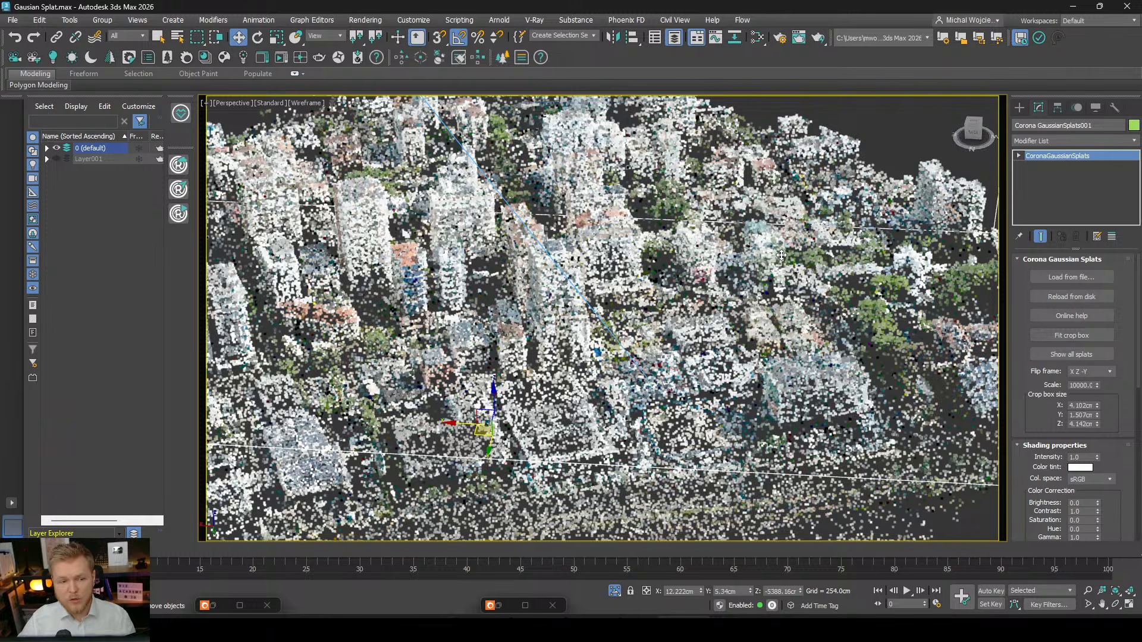
scroll(835, 268, down, 10)
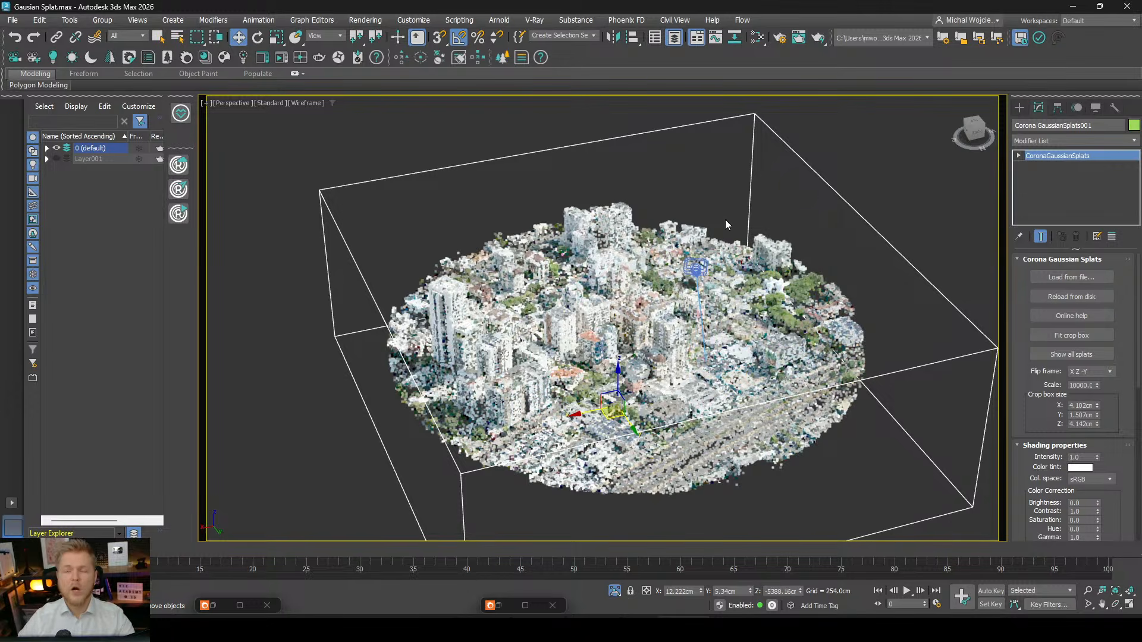
Create an empty Corona Gaussian Splats object on the ground beside the existing city splat.
click(1020, 108)
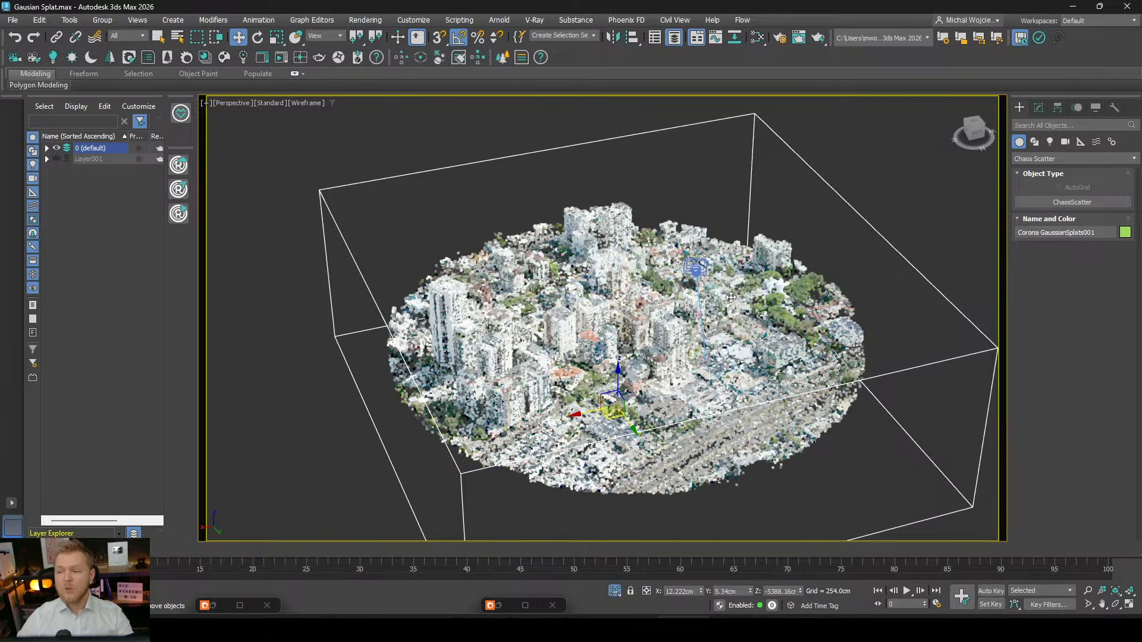
scroll(754, 219, down, 6)
middle_drag(730, 296, 751, 255)
click(1045, 160)
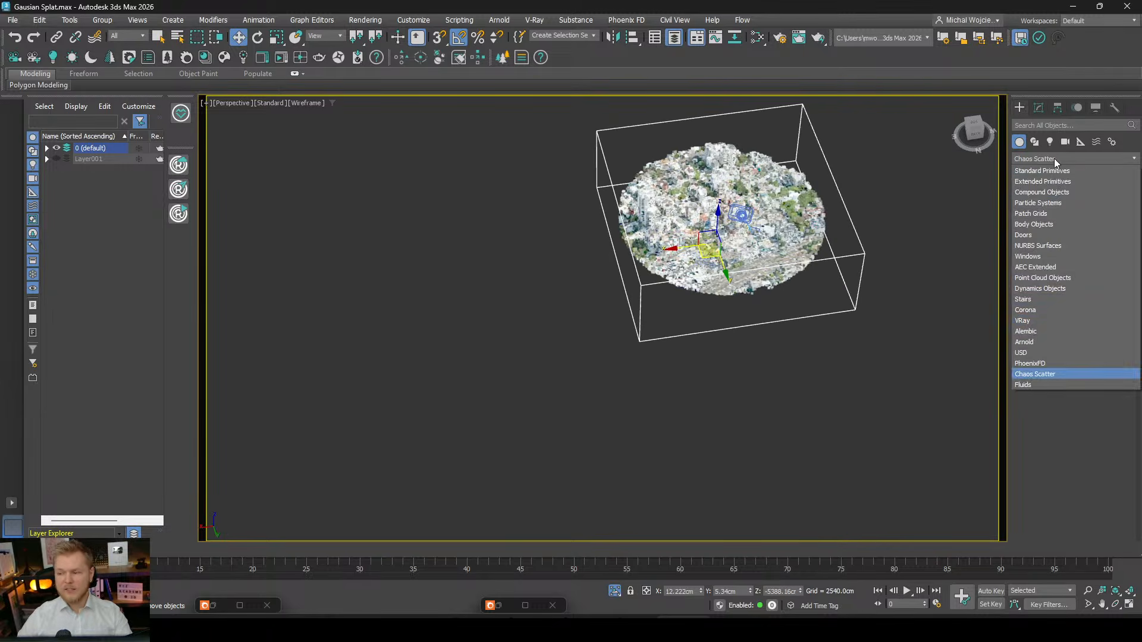
click(1044, 312)
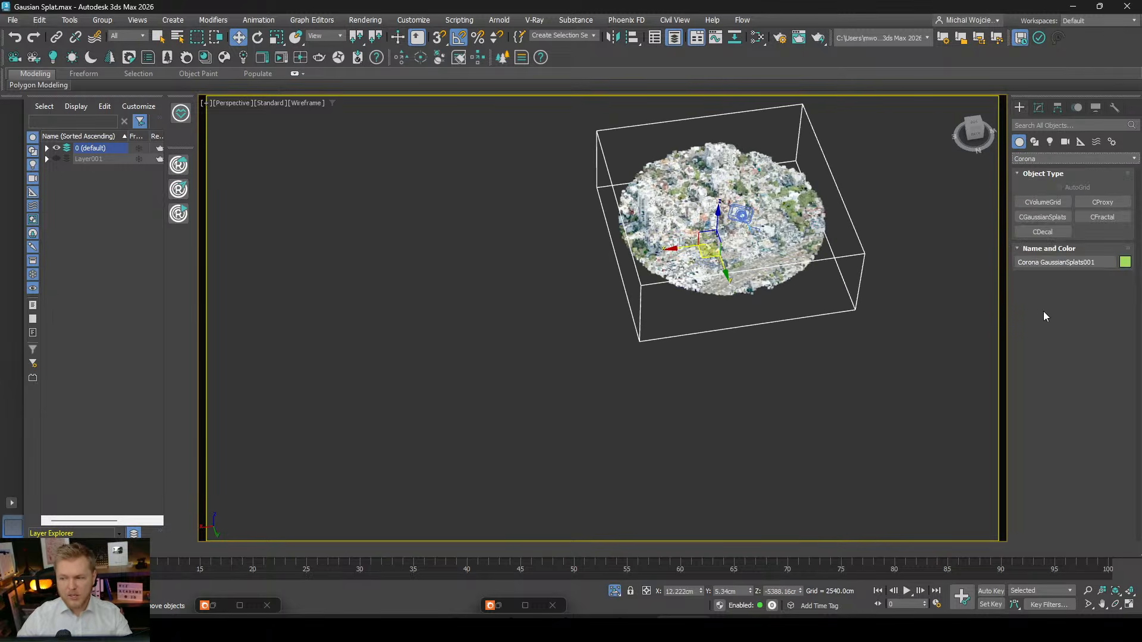
click(1058, 220)
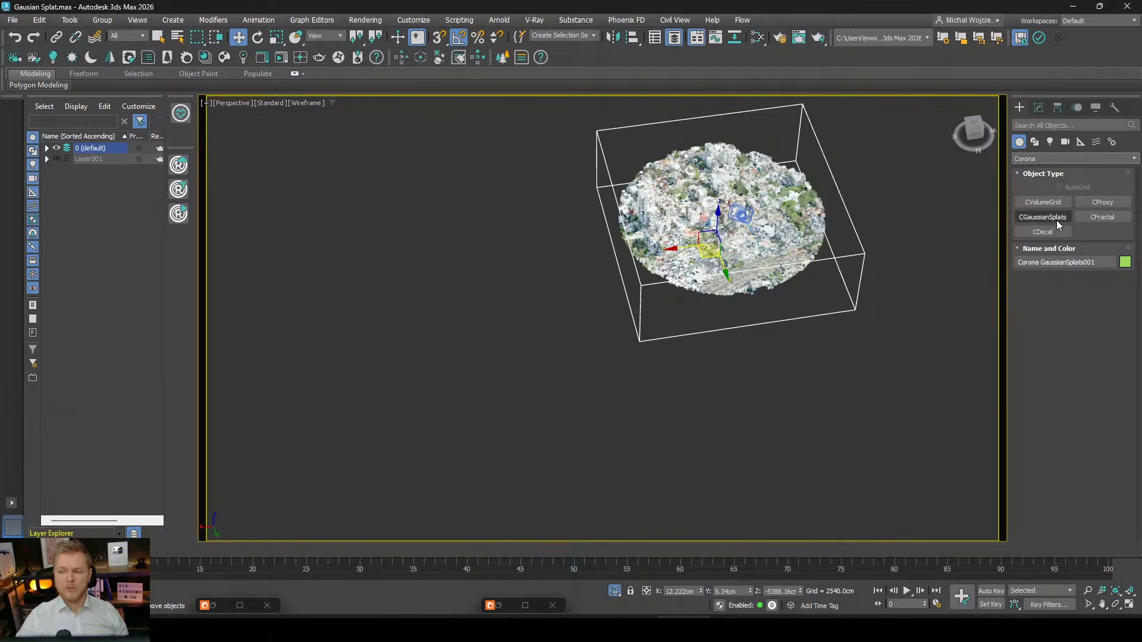
click(510, 281)
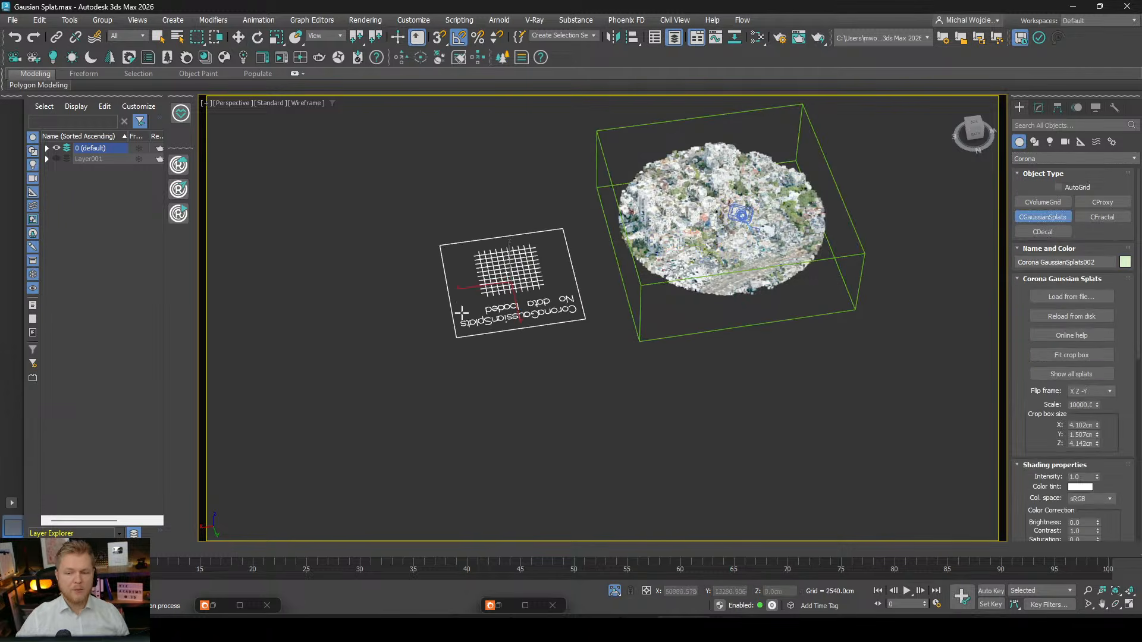
key(w)
scroll(530, 292, up, 8)
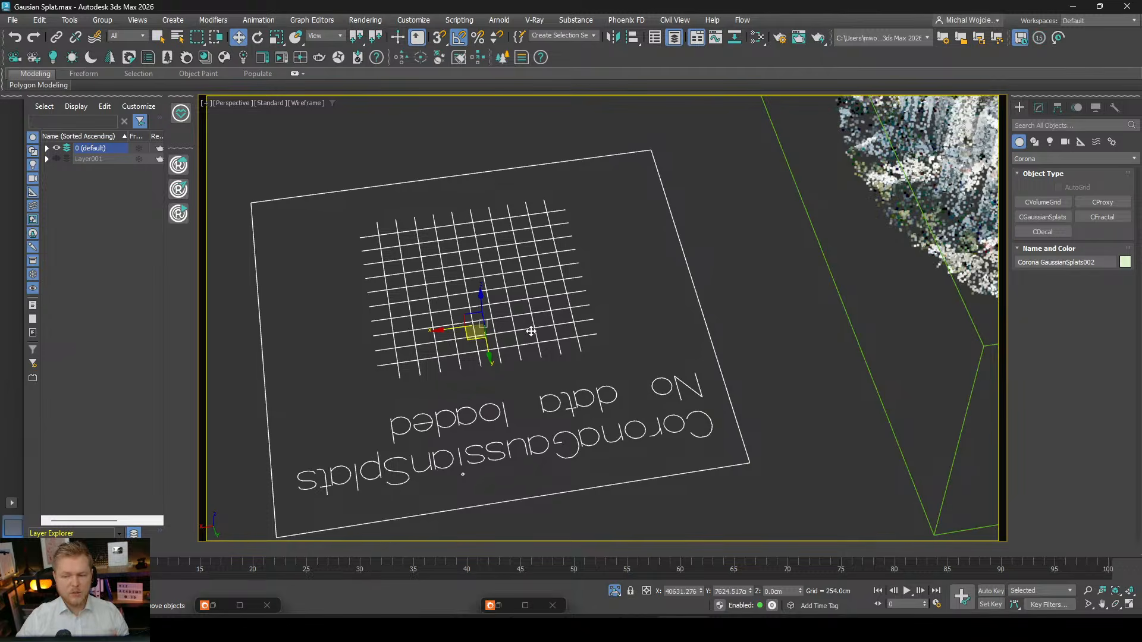
scroll(530, 331, down, 4)
middle_drag(534, 333, 566, 335)
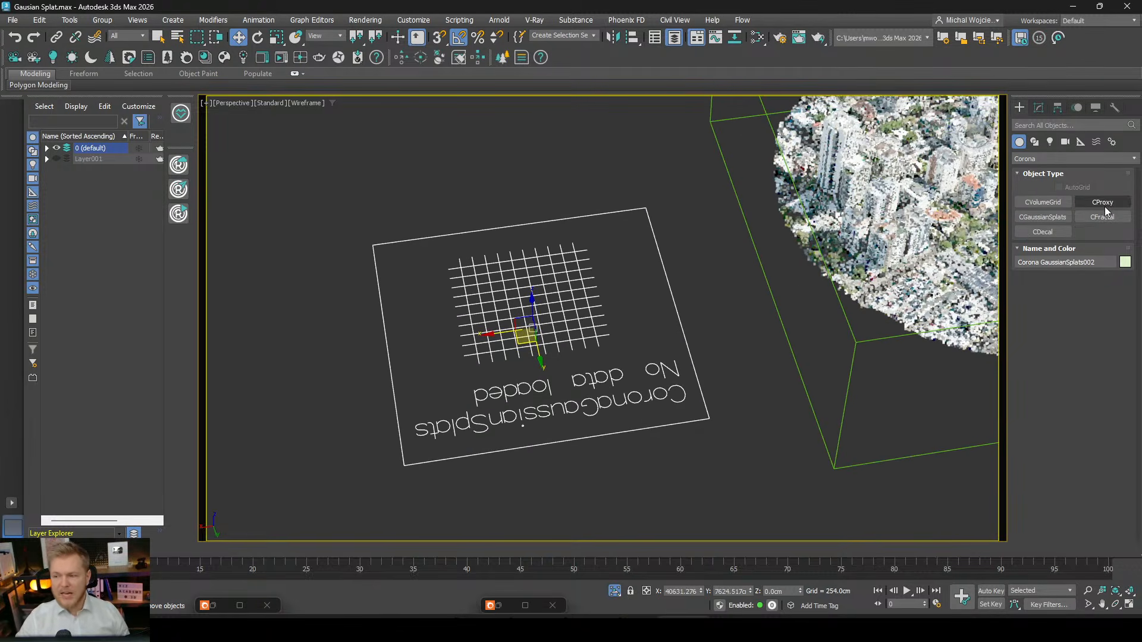
Place a Corona Volume Grid and a Corona Proxy near the empty Gaussian splat object to compare their placeholders.
click(1042, 231)
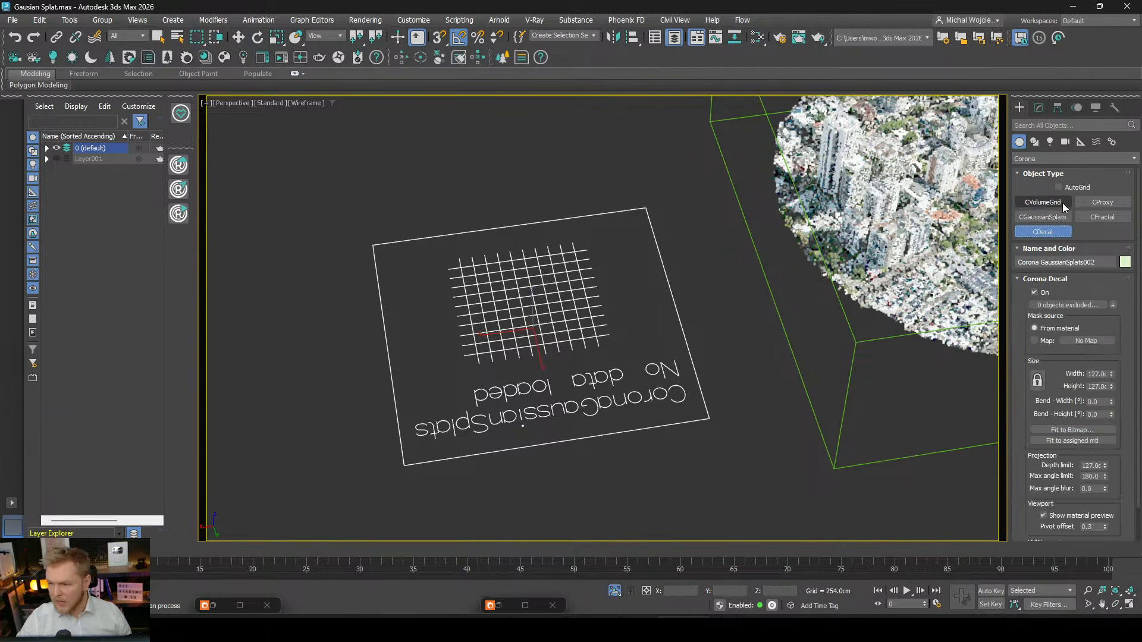
click(1062, 203)
click(420, 146)
right_click(558, 252)
middle_drag(567, 247, 577, 289)
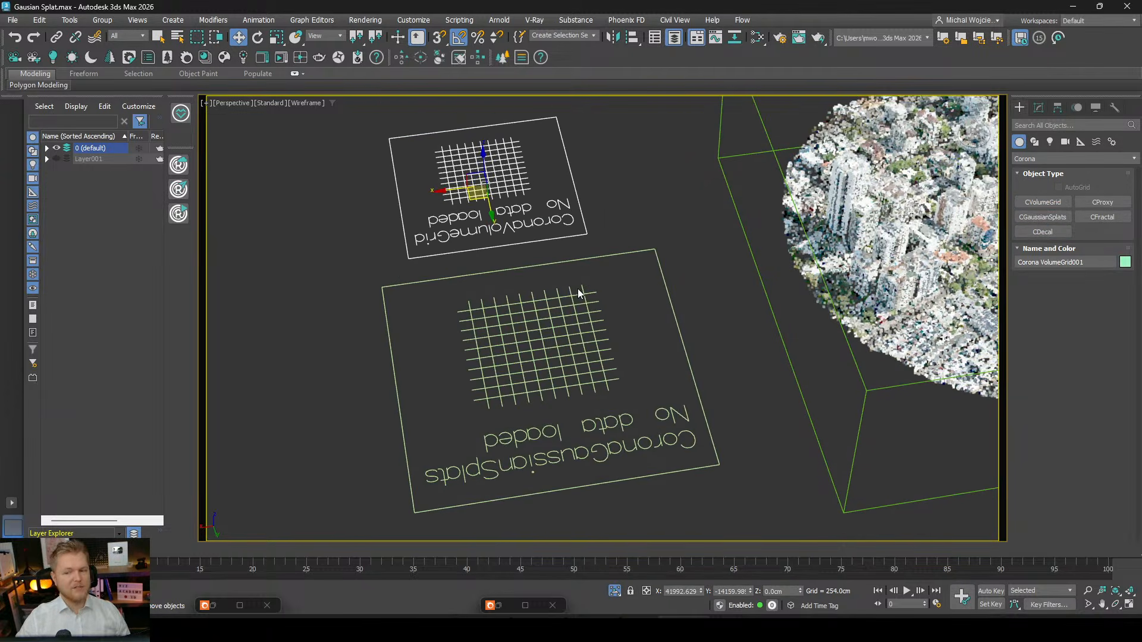
click(1102, 202)
click(307, 209)
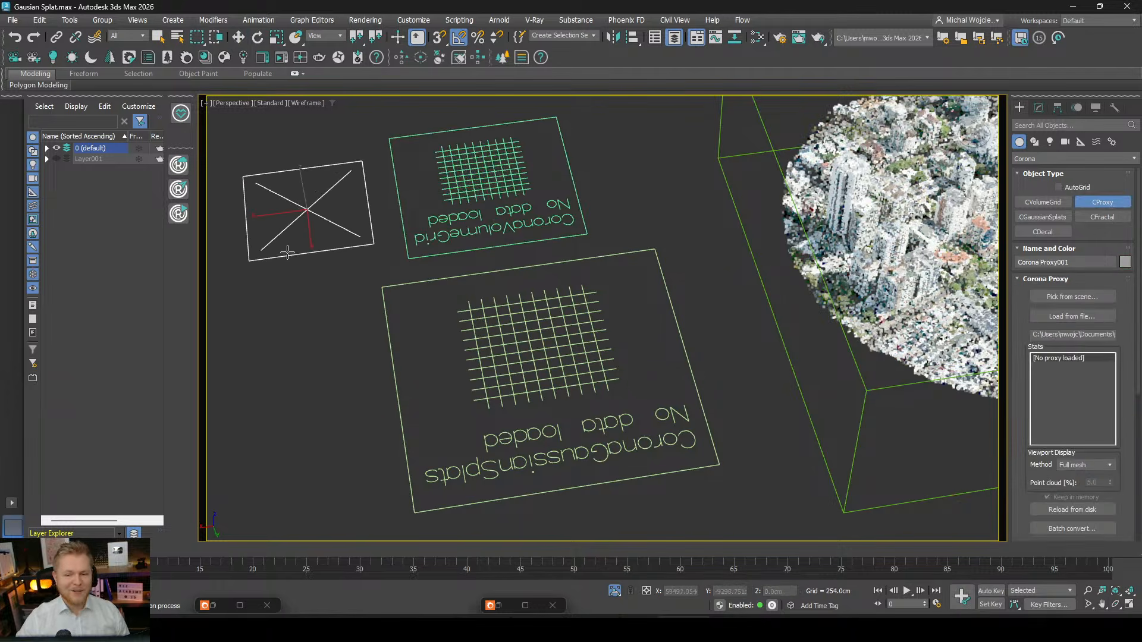
right_click(328, 361)
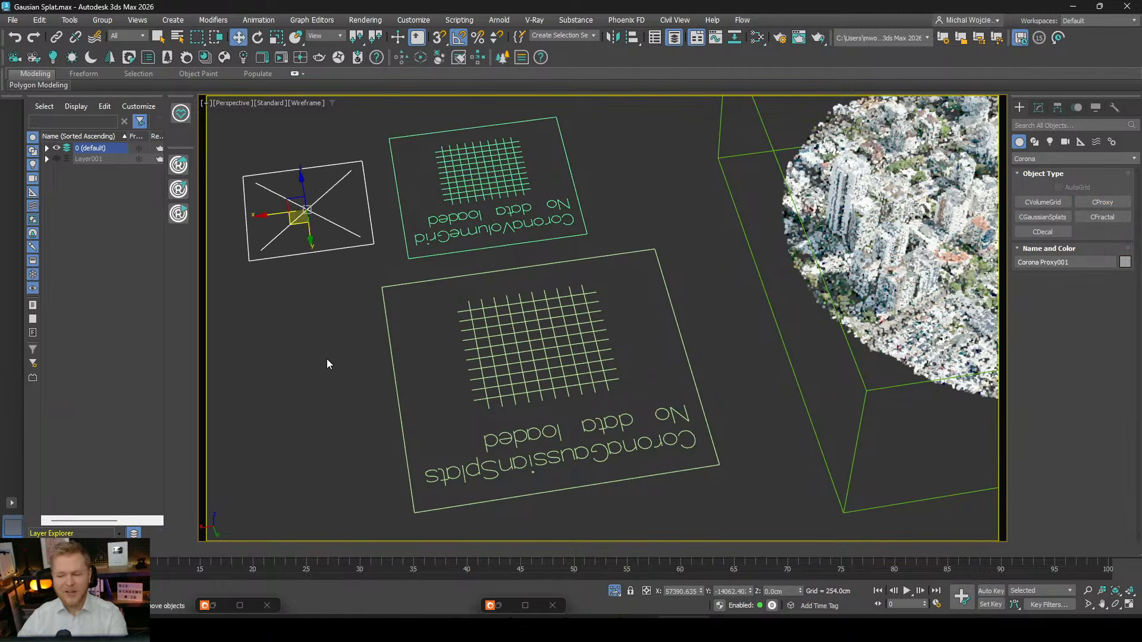
Delete the Corona Proxy and the Corona Volume Grid placeholders.
key(Delete)
click(514, 244)
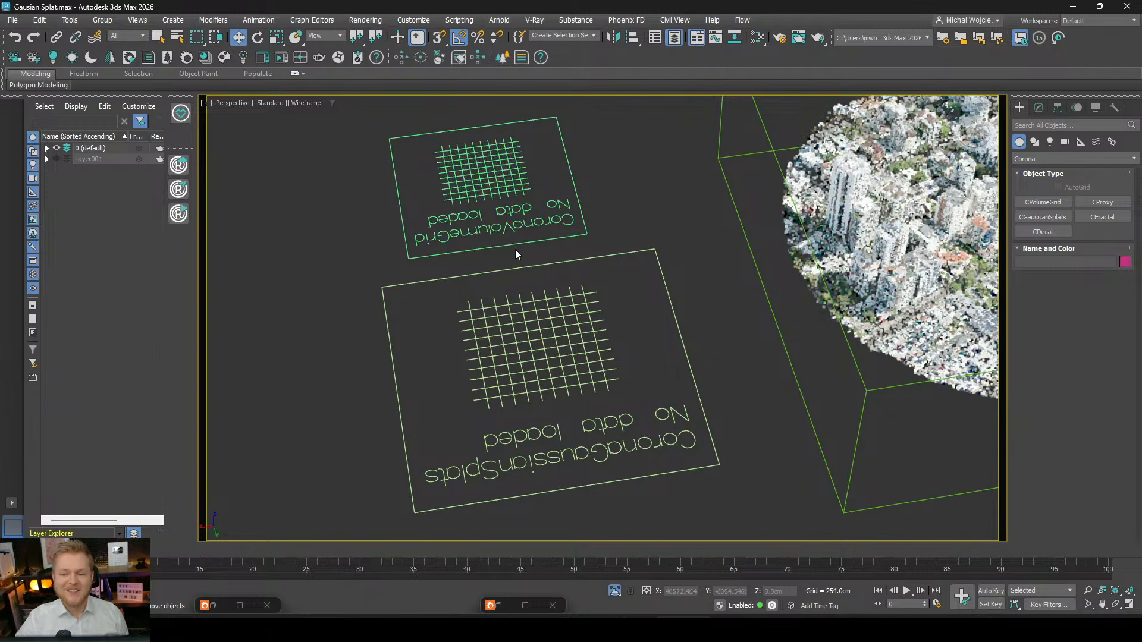
click(518, 223)
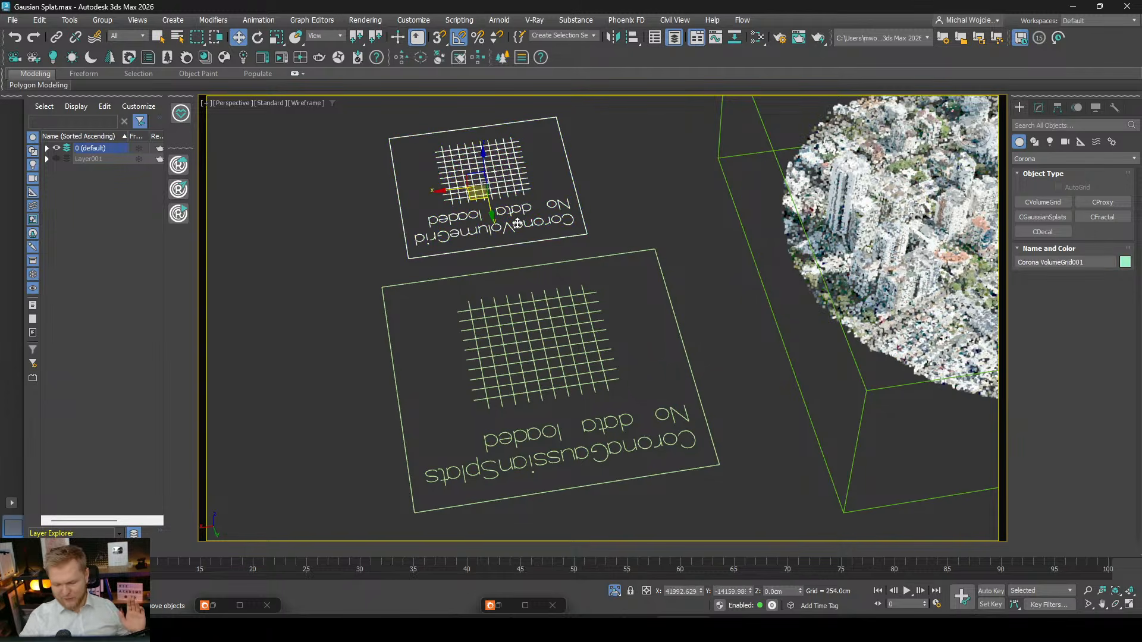
key(Delete)
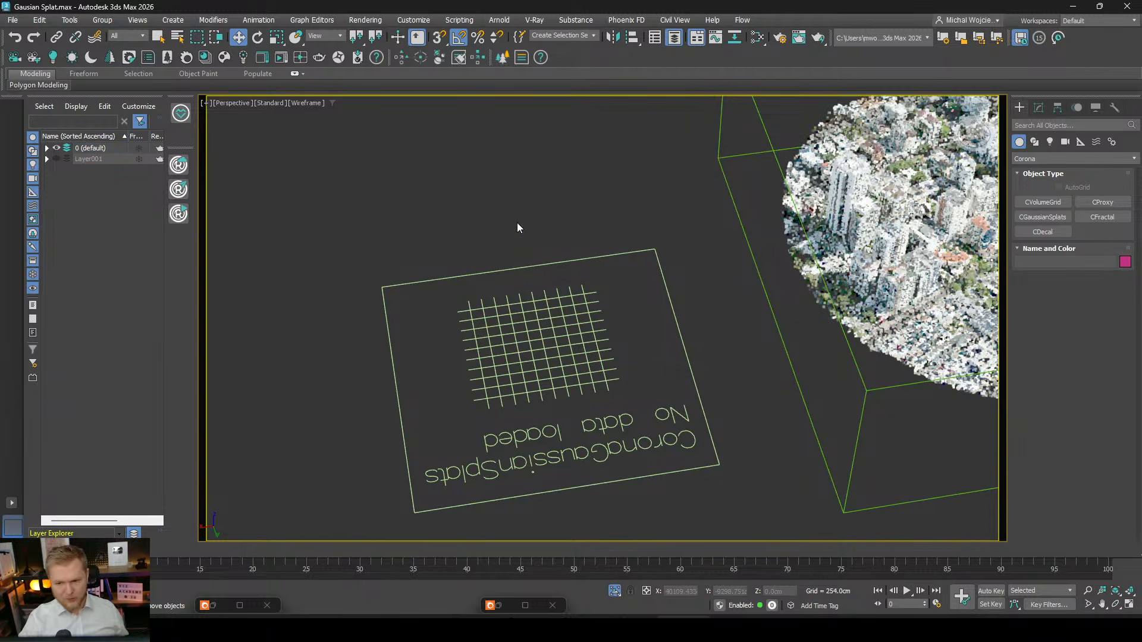
Load the file Sector Paraiso, Santo Domingo.ply into the empty Gaussian splat object.
click(513, 343)
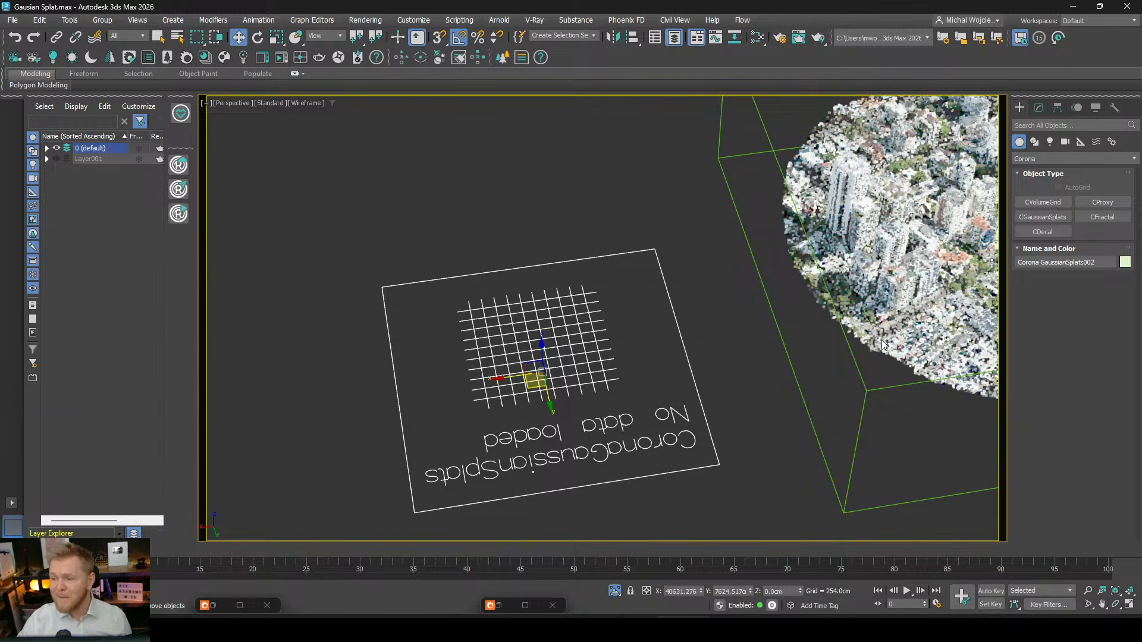
click(1038, 108)
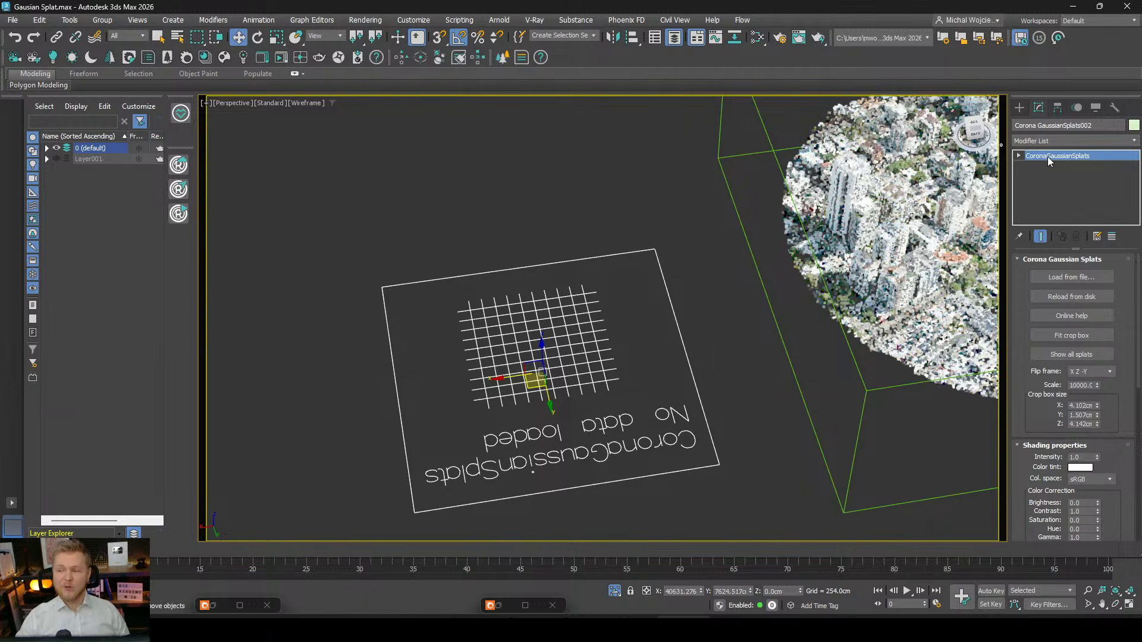
click(1071, 277)
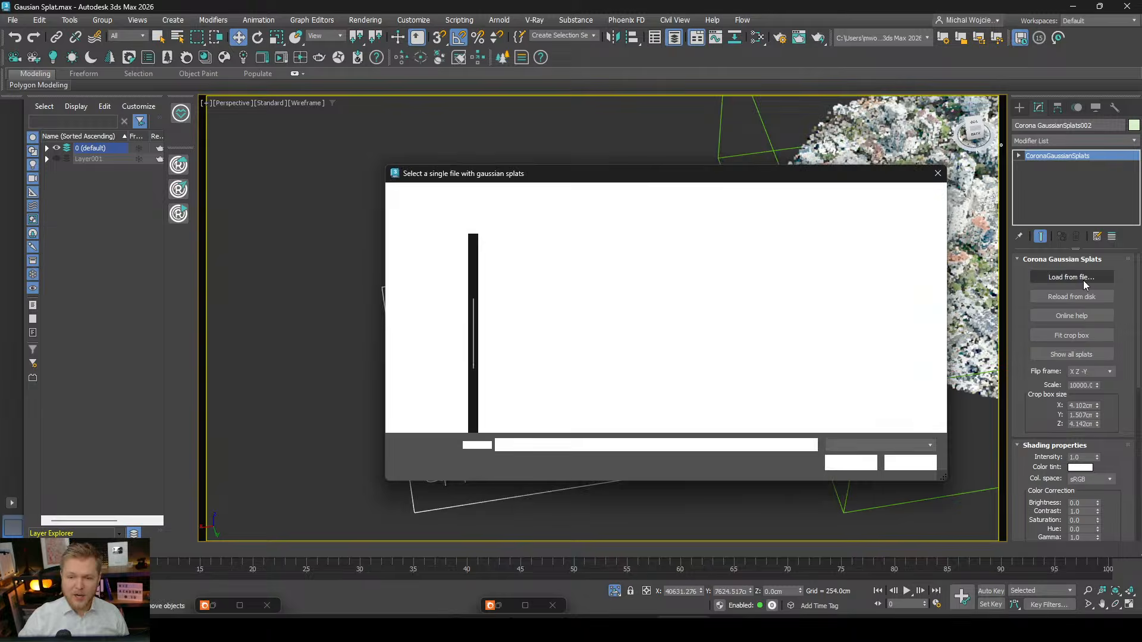
click(588, 283)
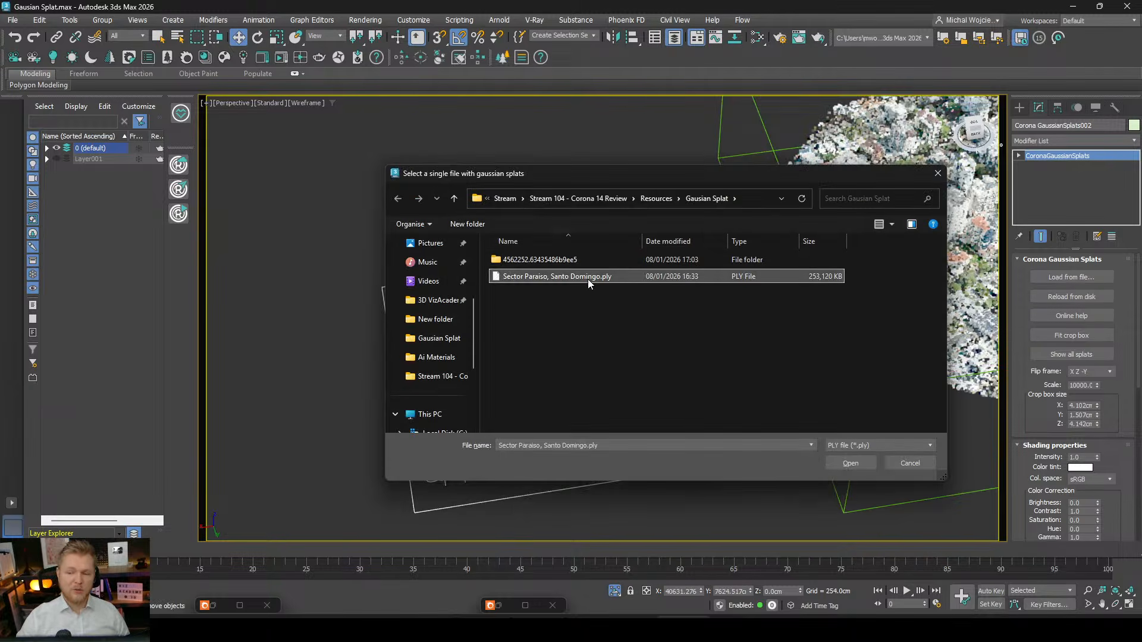
click(839, 462)
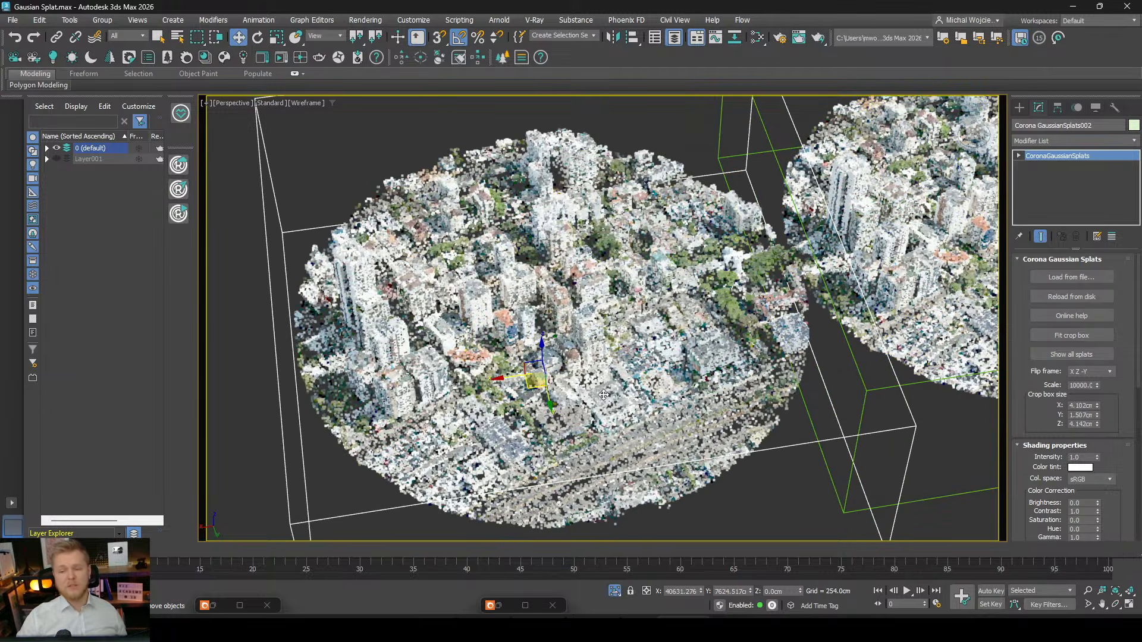
Reduce the newly loaded splat's viewport preview to 1% of its points.
drag(1138, 355, 1132, 499)
double_click(1074, 501)
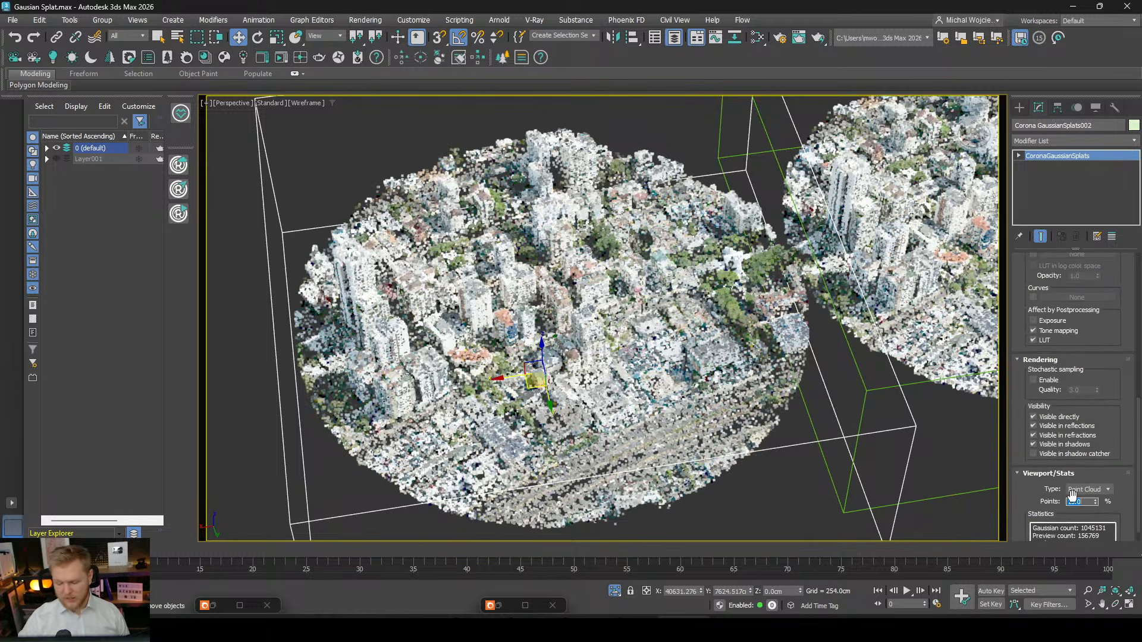
text(1)
key(Return)
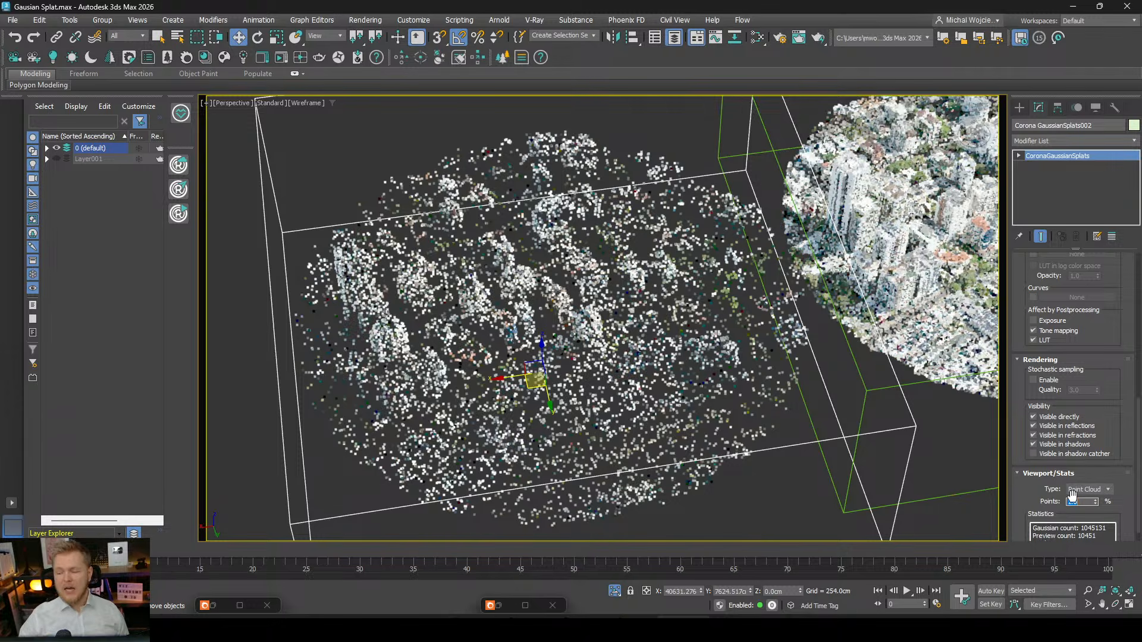
Keep the new splat's viewport display type as Point Cloud and set its preview points to 25%.
click(1087, 490)
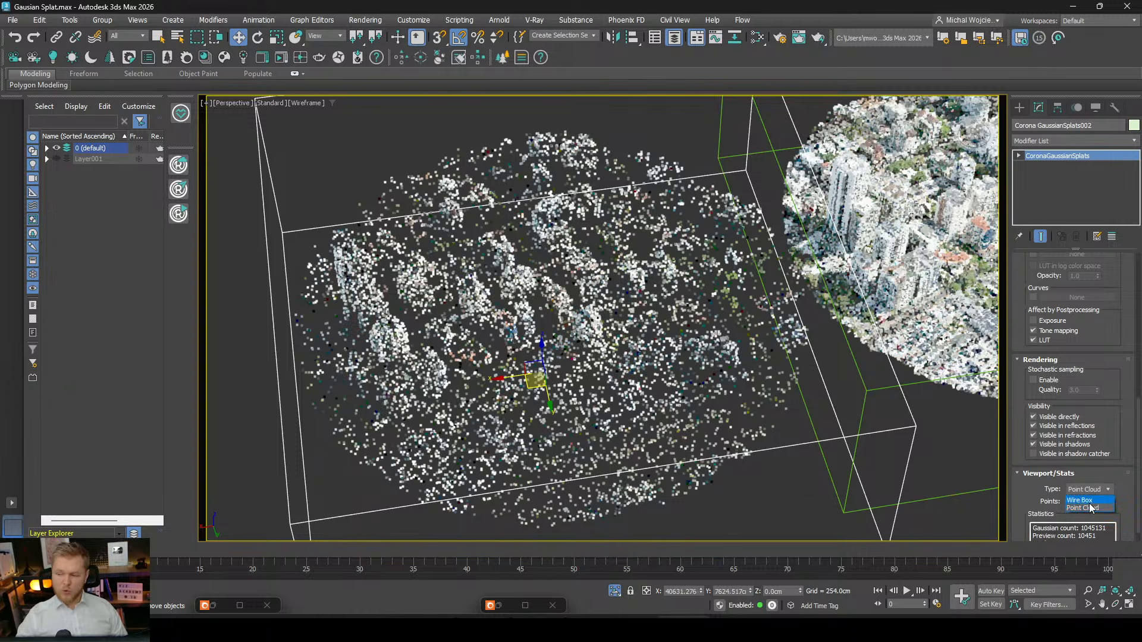
click(1087, 507)
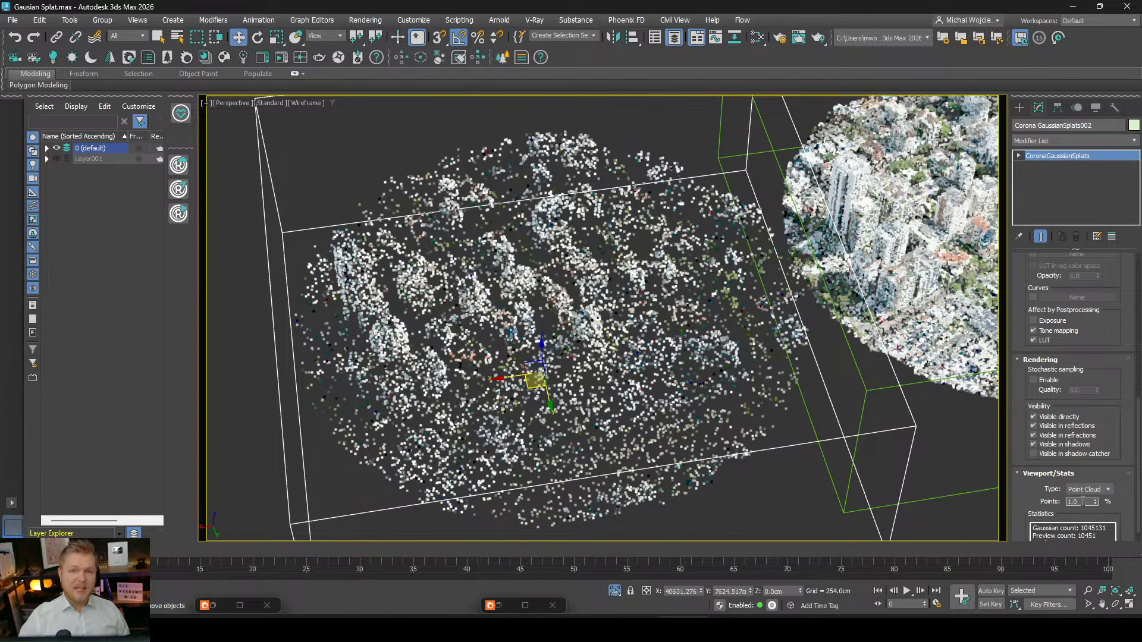
text(25)
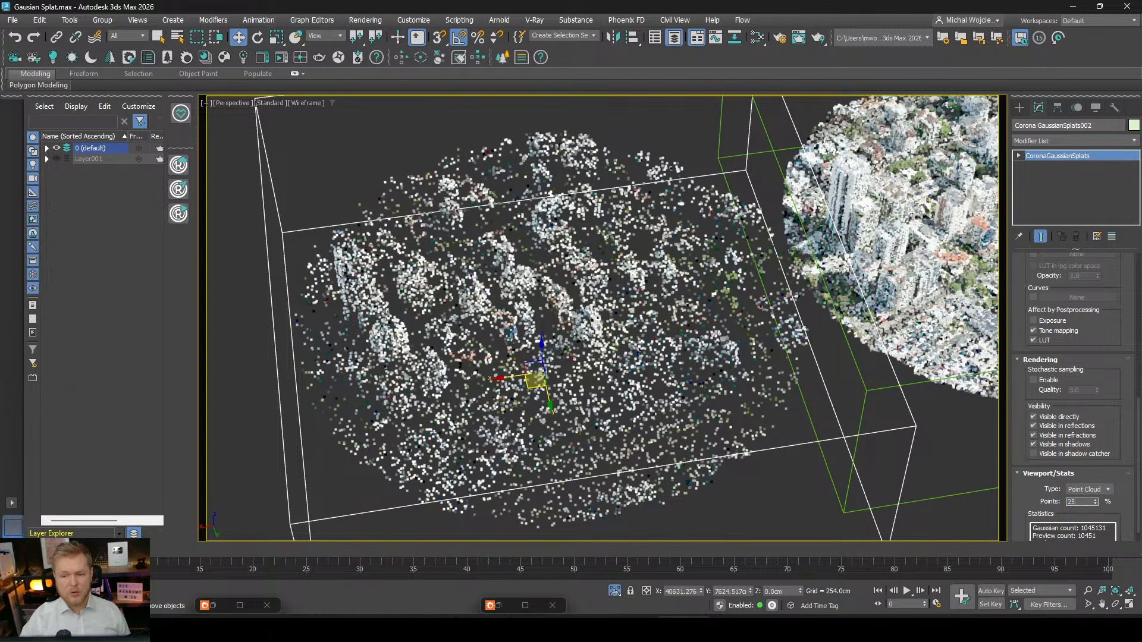
key(Return)
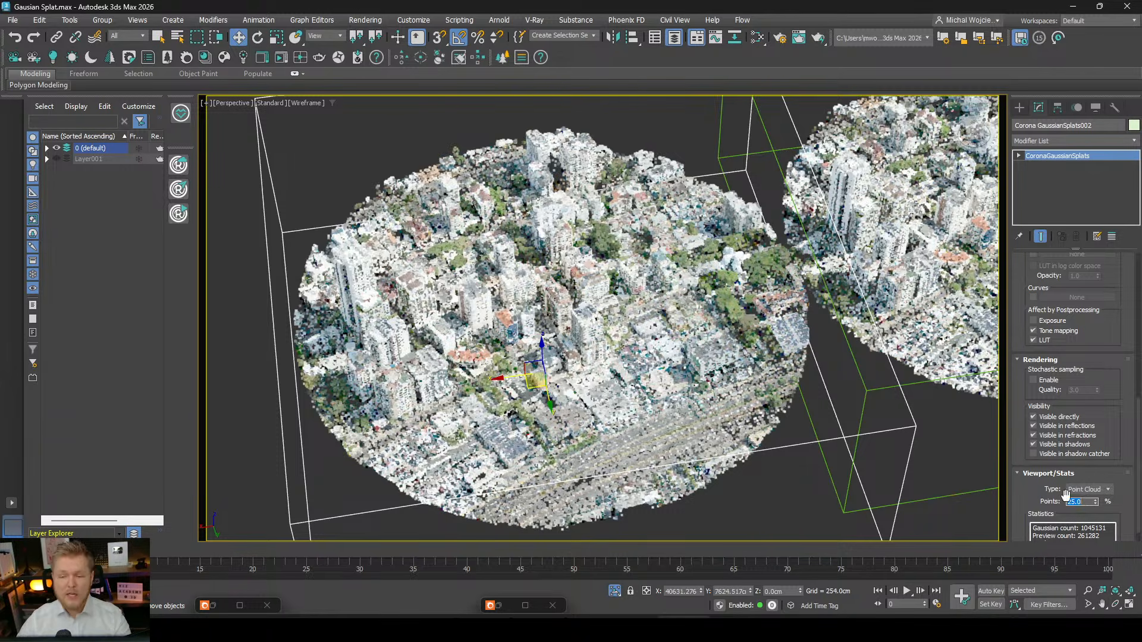
Frame both city splats in the Perspective view and restart Corona interactive rendering in the frame buffer.
alt+middle_drag(573, 402, 586, 345)
scroll(585, 346, up, 10)
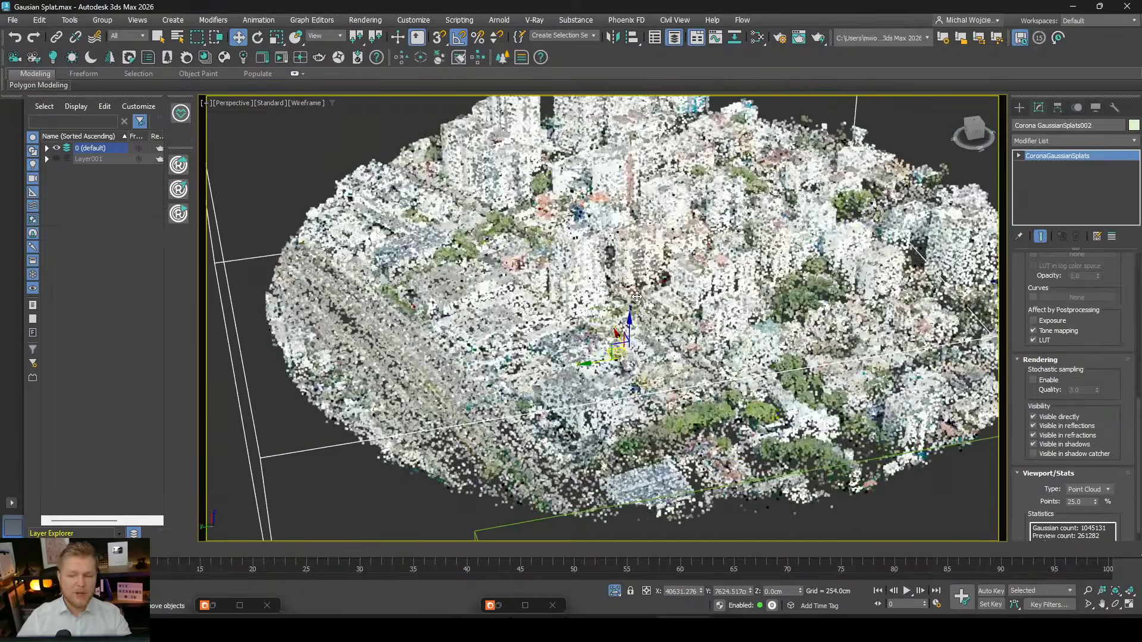
scroll(674, 331, down, 8)
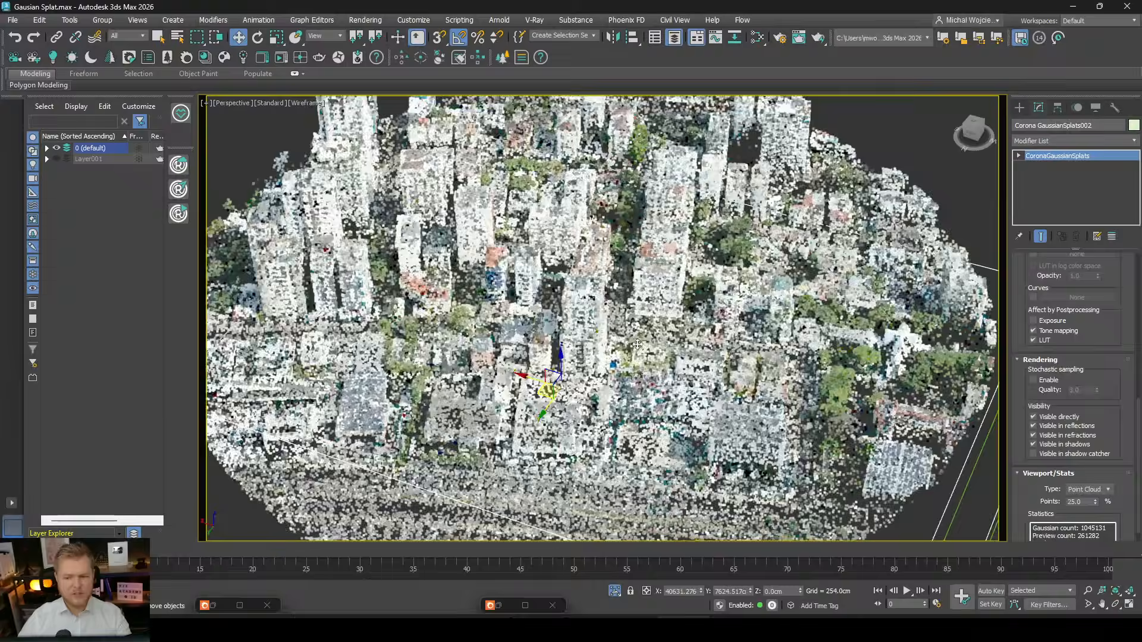
alt+middle_drag(636, 344, 680, 337)
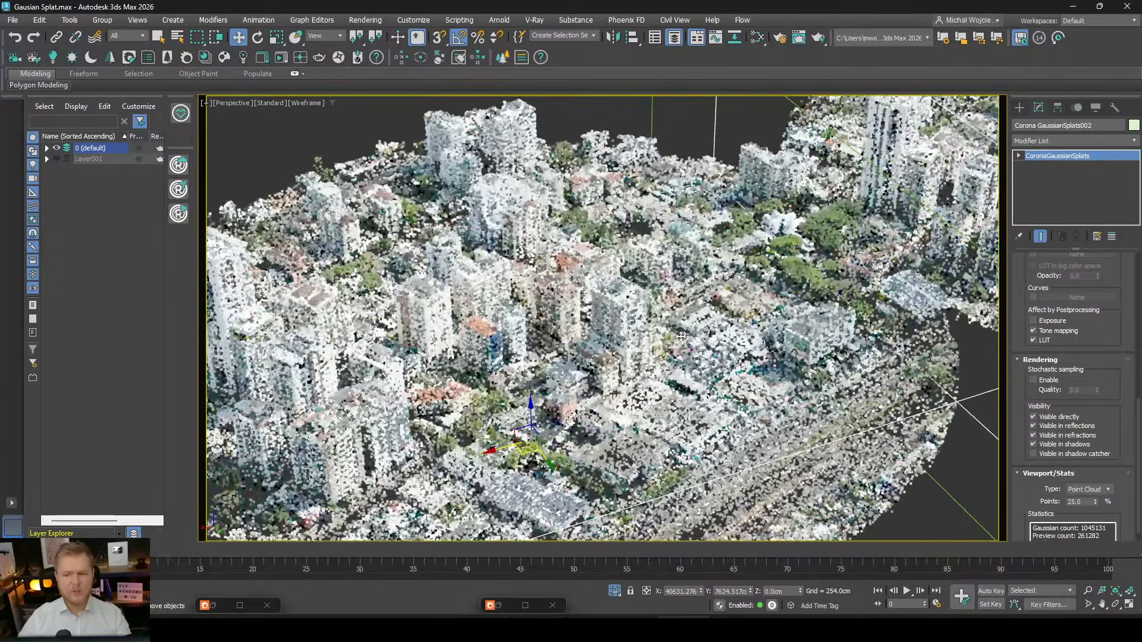
scroll(724, 393, down, 4)
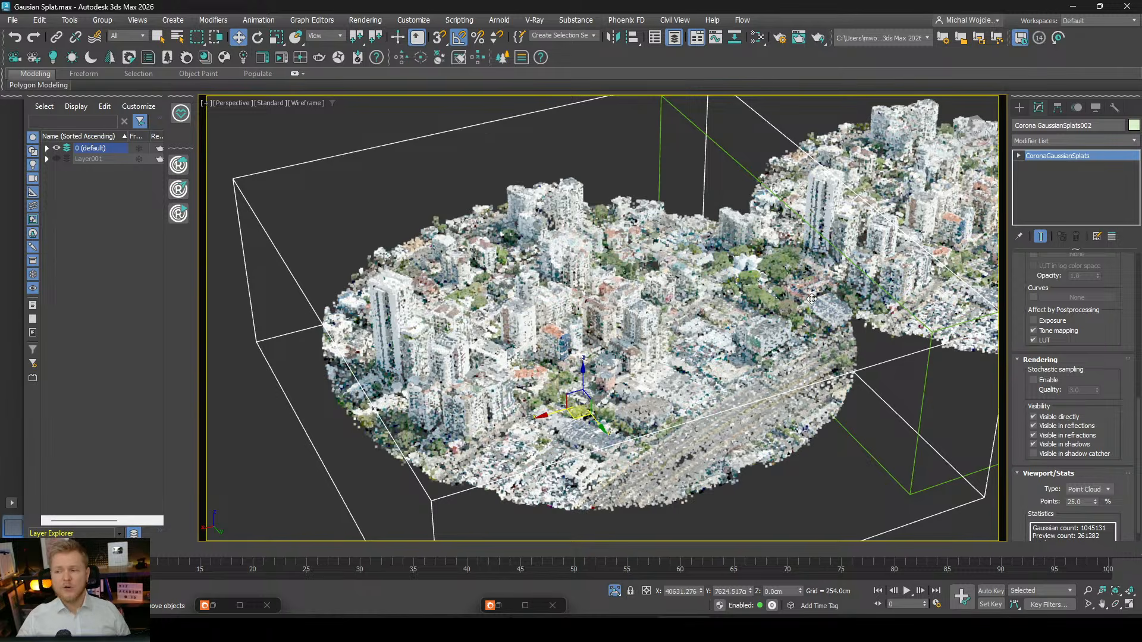
click(1019, 107)
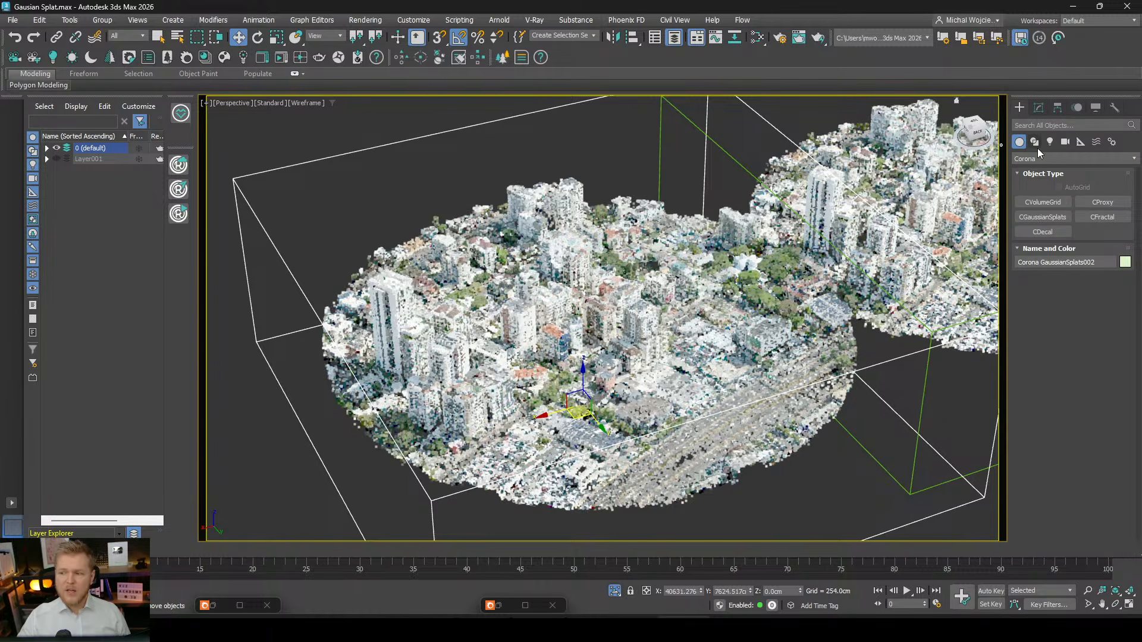
click(280, 59)
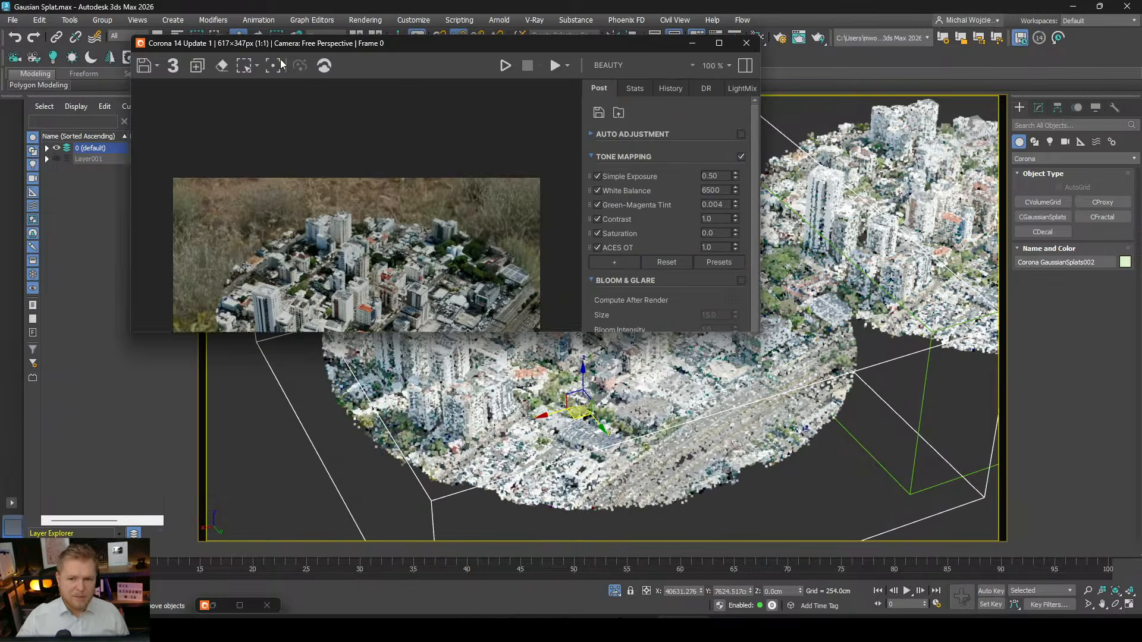
scroll(635, 429, up, 3)
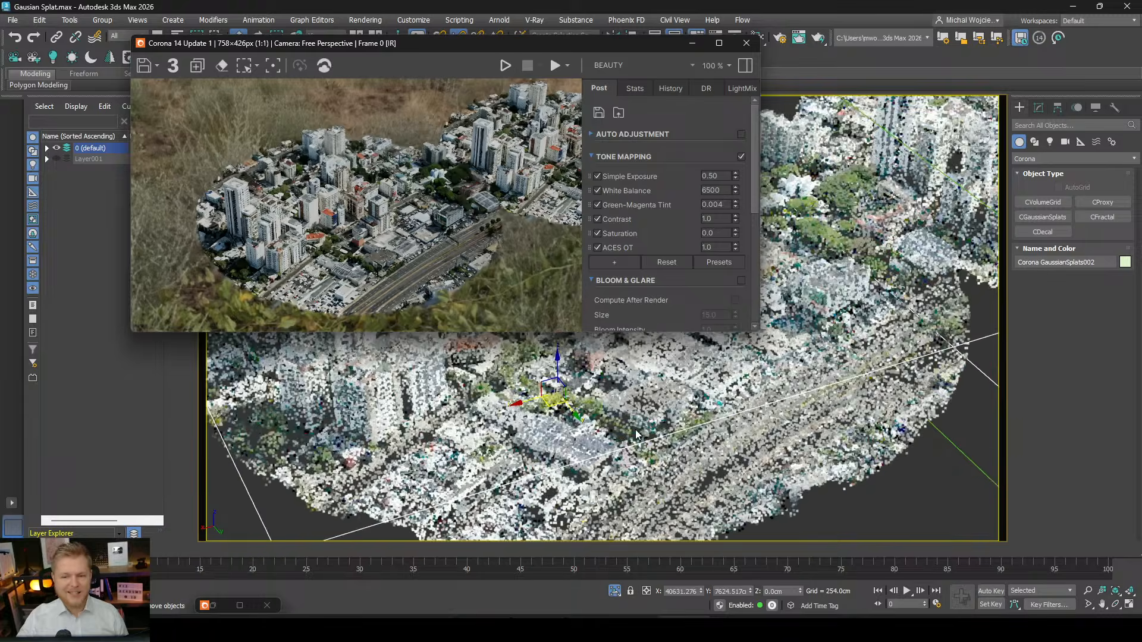
Draw a standard box over the city splat, about 3430 cm long, 3010 cm wide and 9759 cm high.
scroll(635, 429, up, 2)
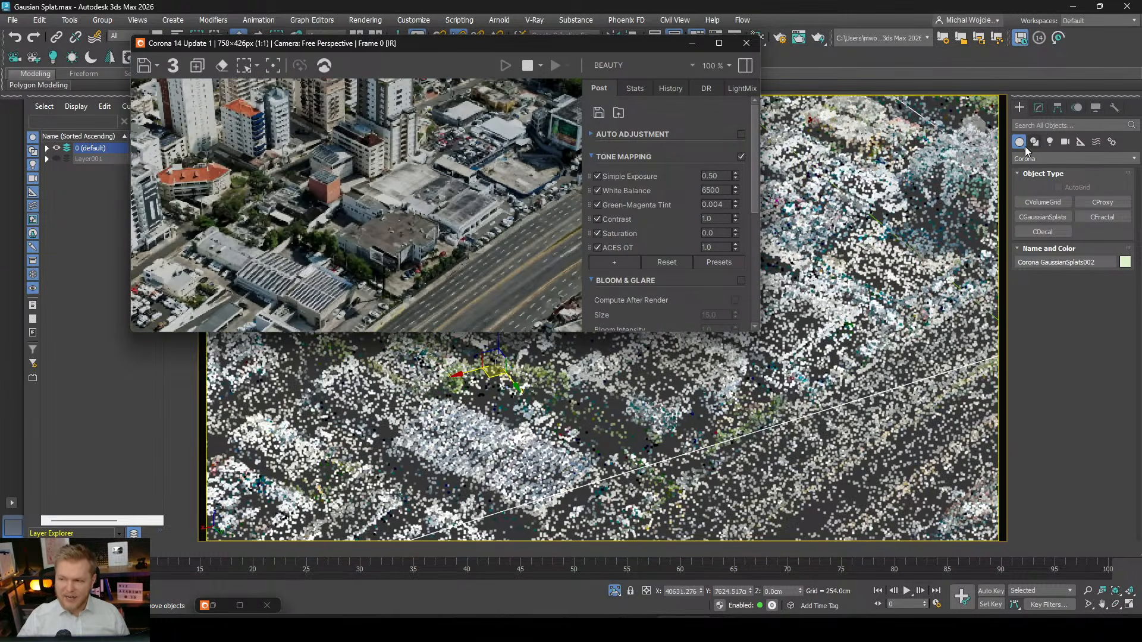
click(1070, 158)
click(1046, 169)
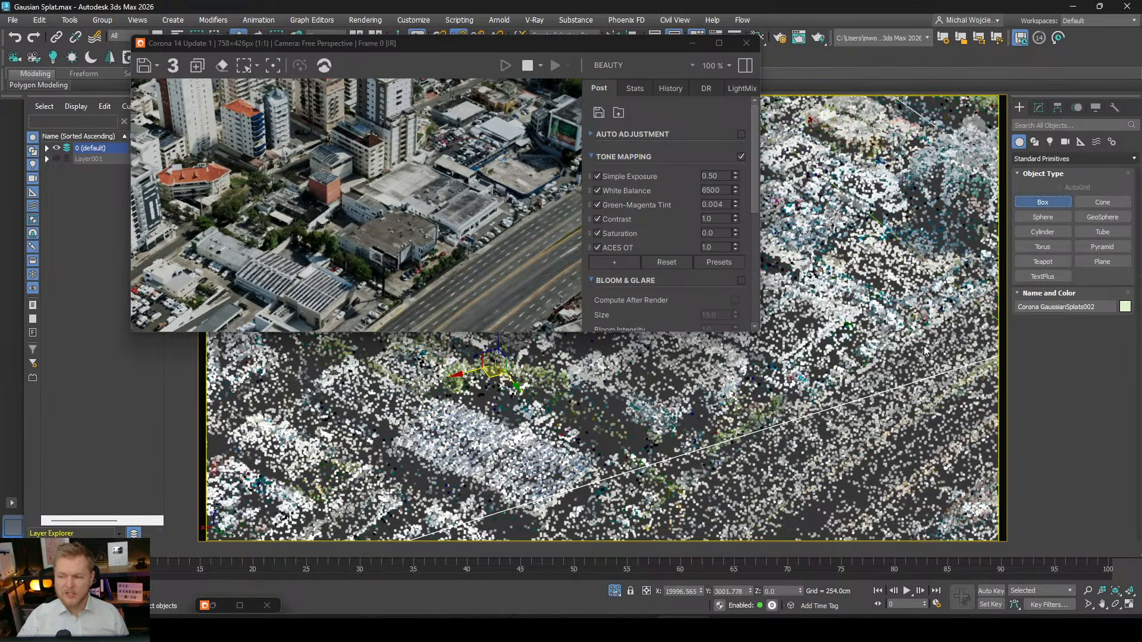
drag(830, 423, 793, 523)
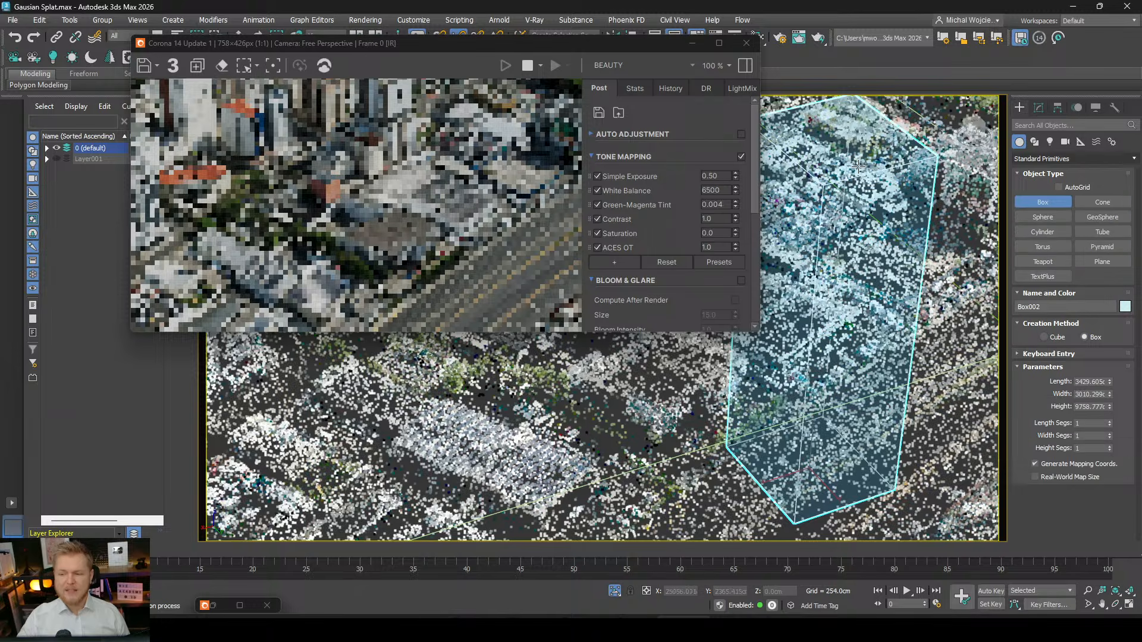
click(858, 167)
key(w)
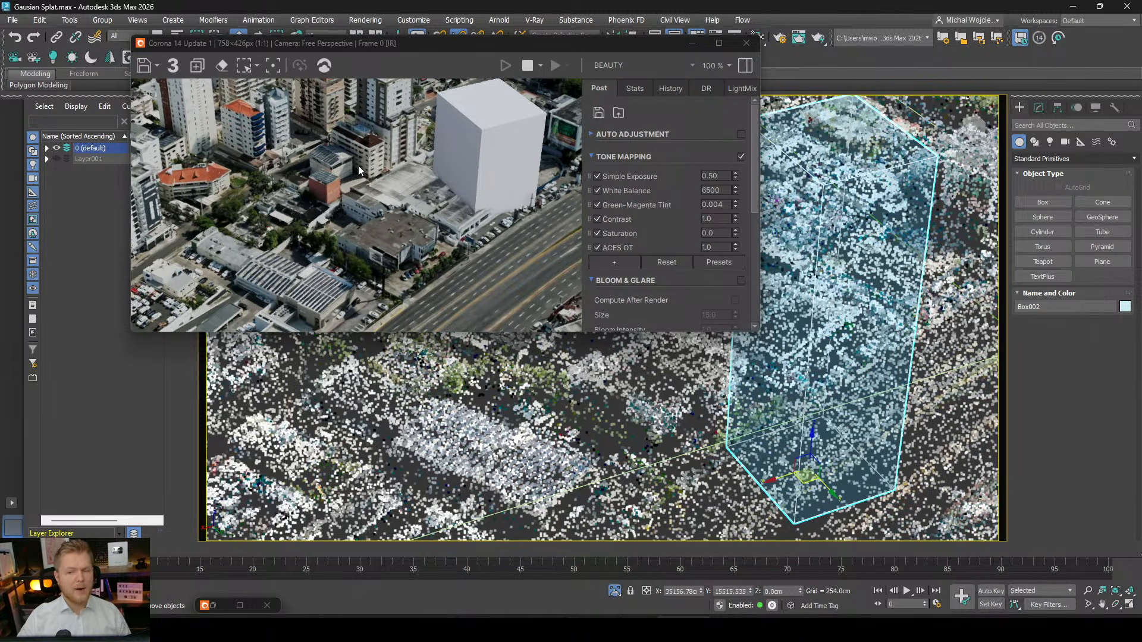
Open the Slate Material Editor and duplicate the CoronaPhysicalMtl Material #36 beside the original.
drag(549, 42, 455, 60)
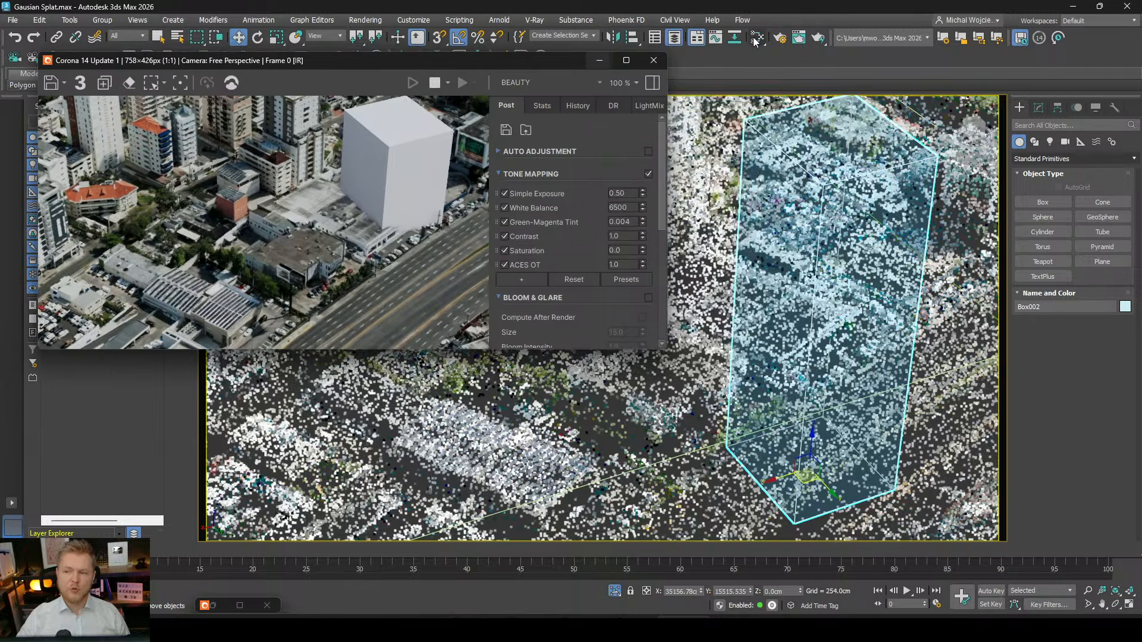
click(757, 37)
scroll(612, 333, down, 2)
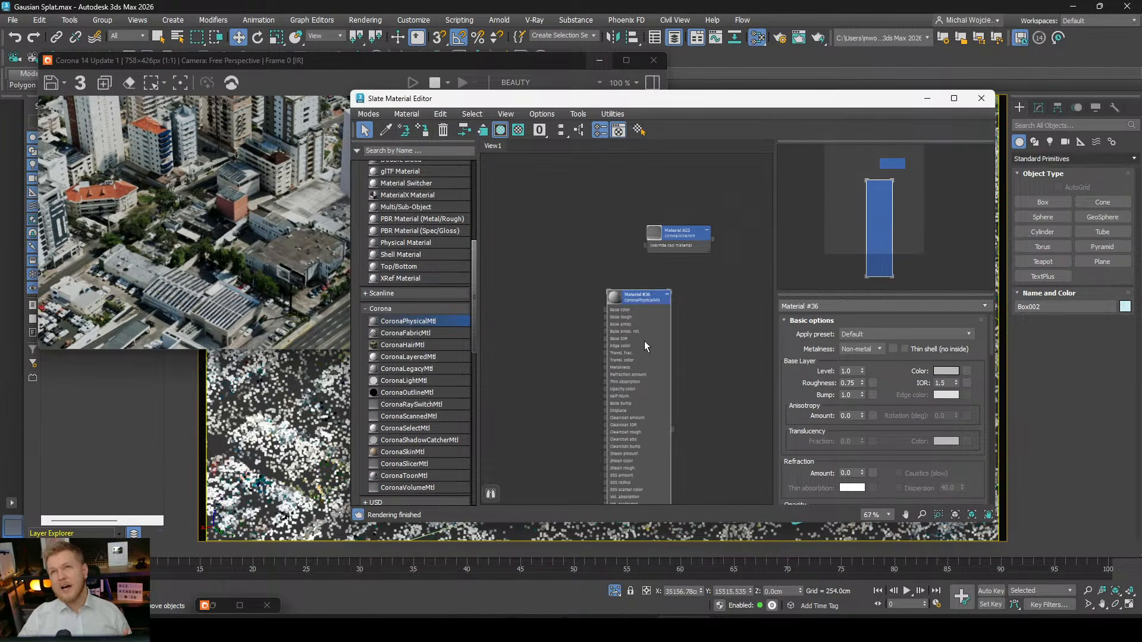
middle_drag(637, 347, 675, 309)
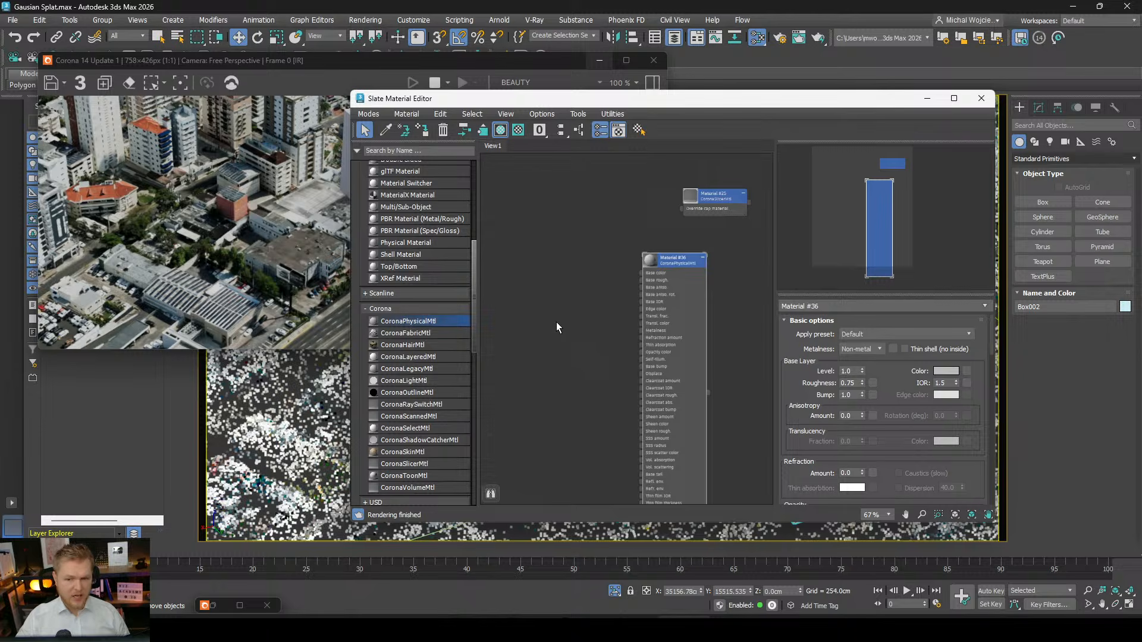
shift+drag(673, 334, 562, 325)
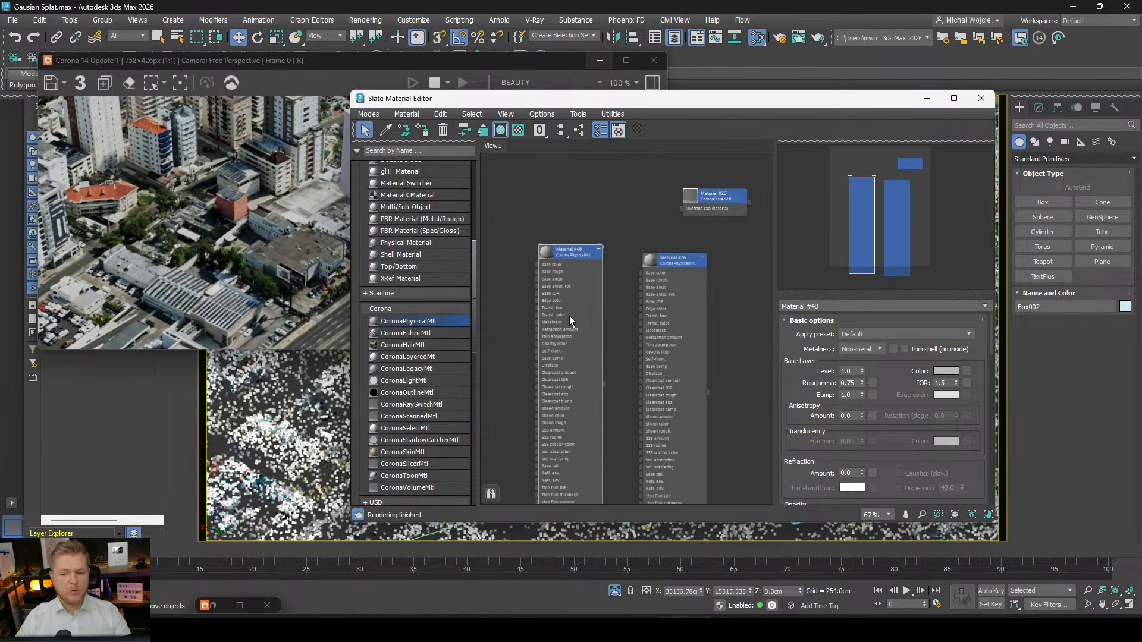
Make the duplicated material a metal with roughness 0.0 and assign it to the box.
right_click(860, 385)
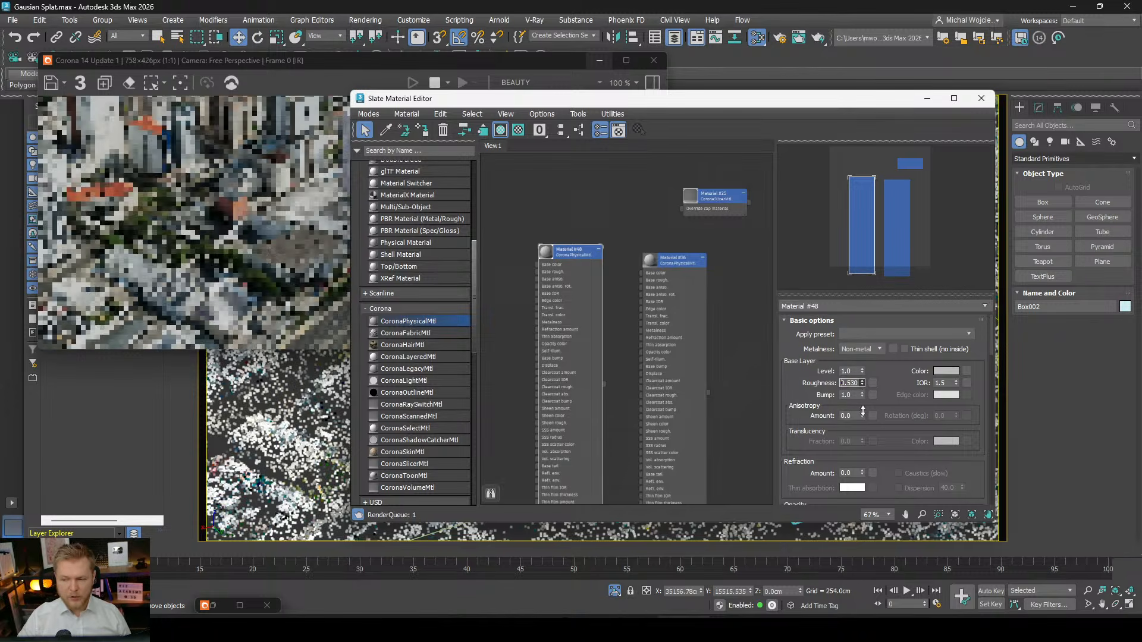
click(879, 349)
click(869, 371)
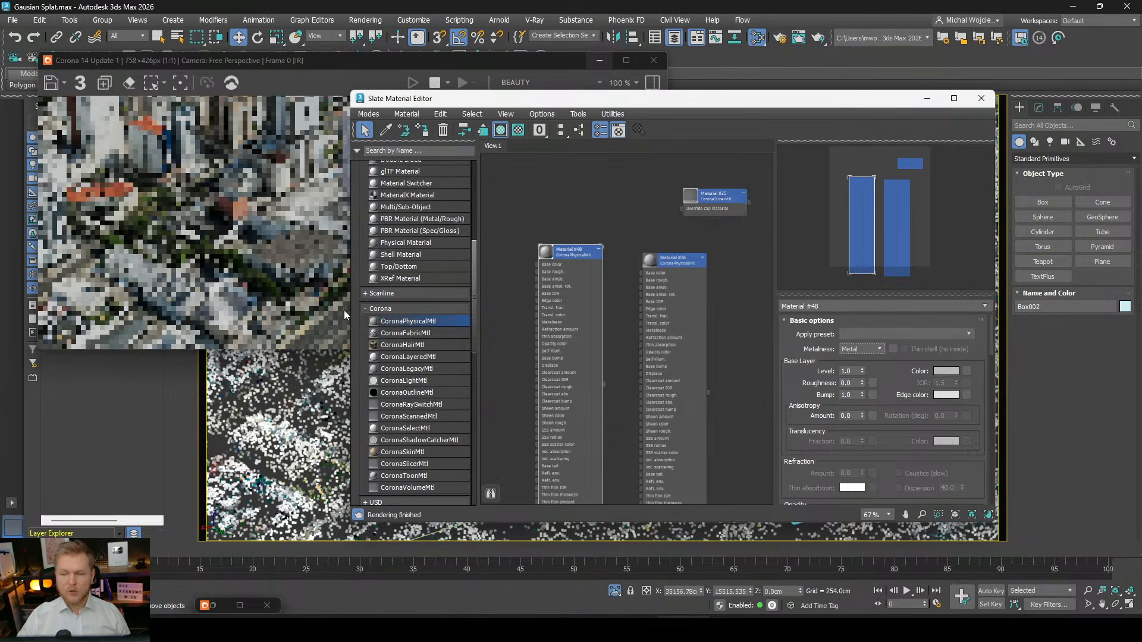
click(576, 401)
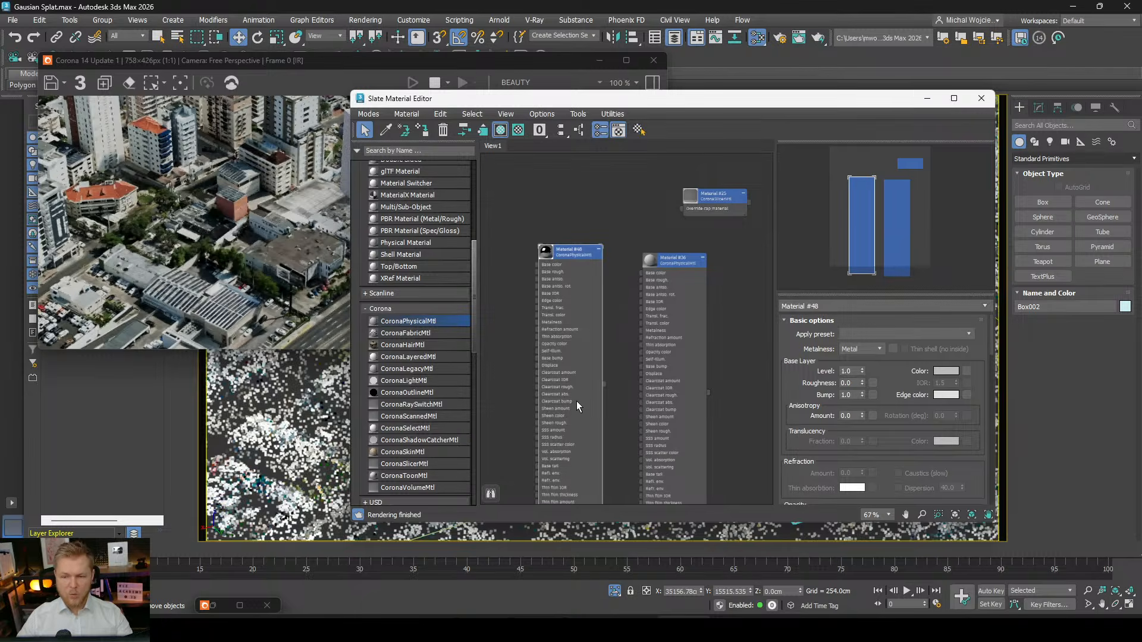
click(927, 98)
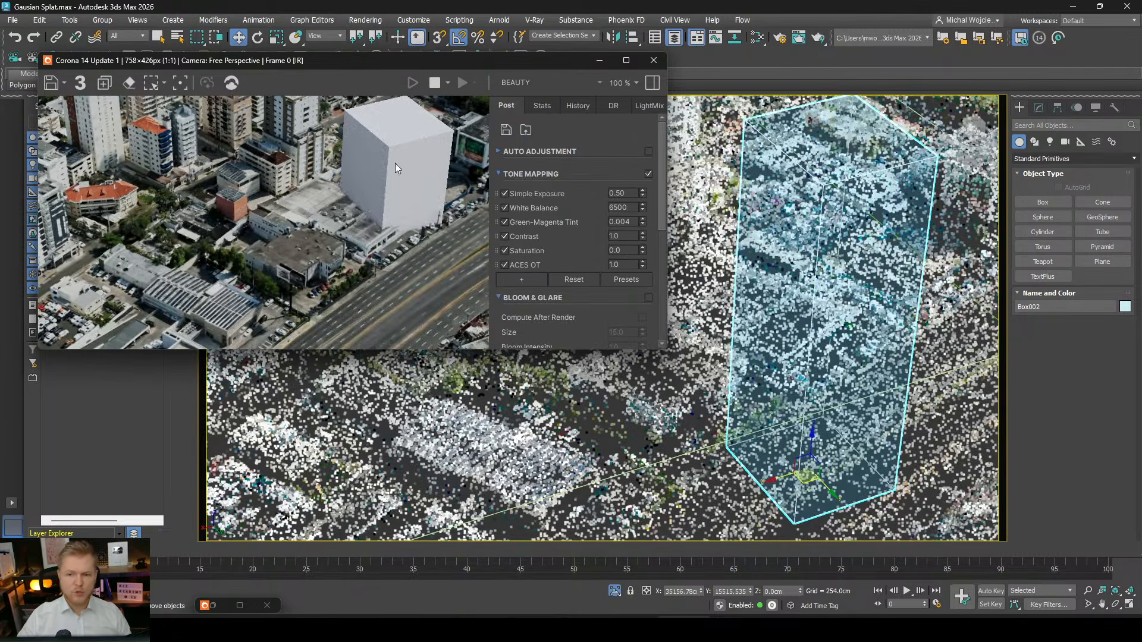
Turn off the material override in Corona's scene render settings.
alt+middle_drag(790, 360, 775, 377)
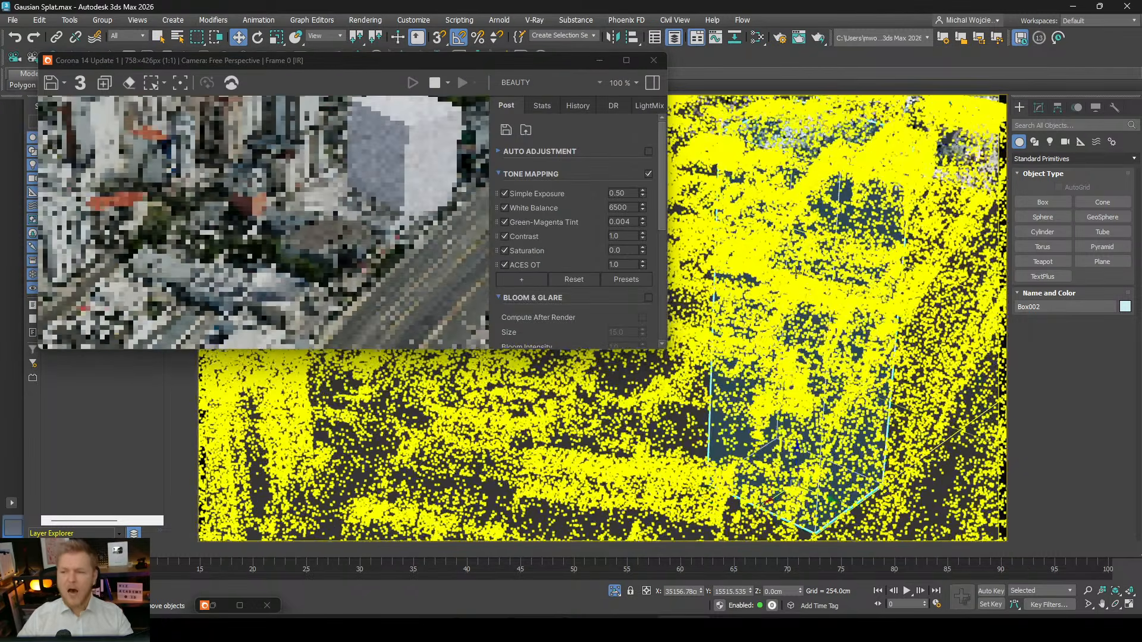
click(780, 39)
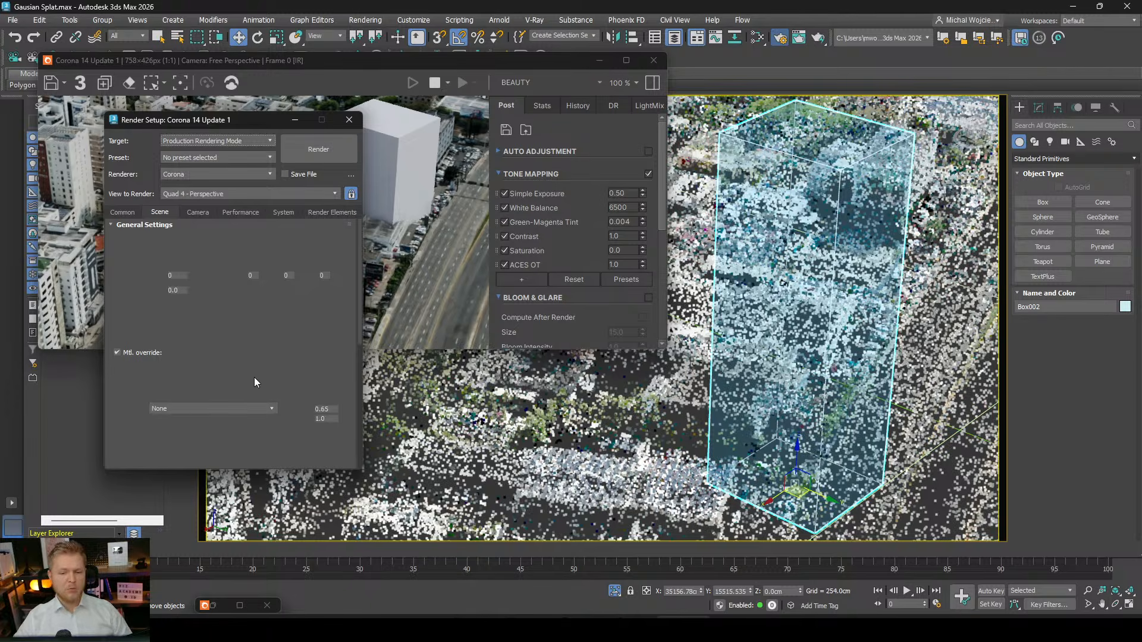
click(154, 353)
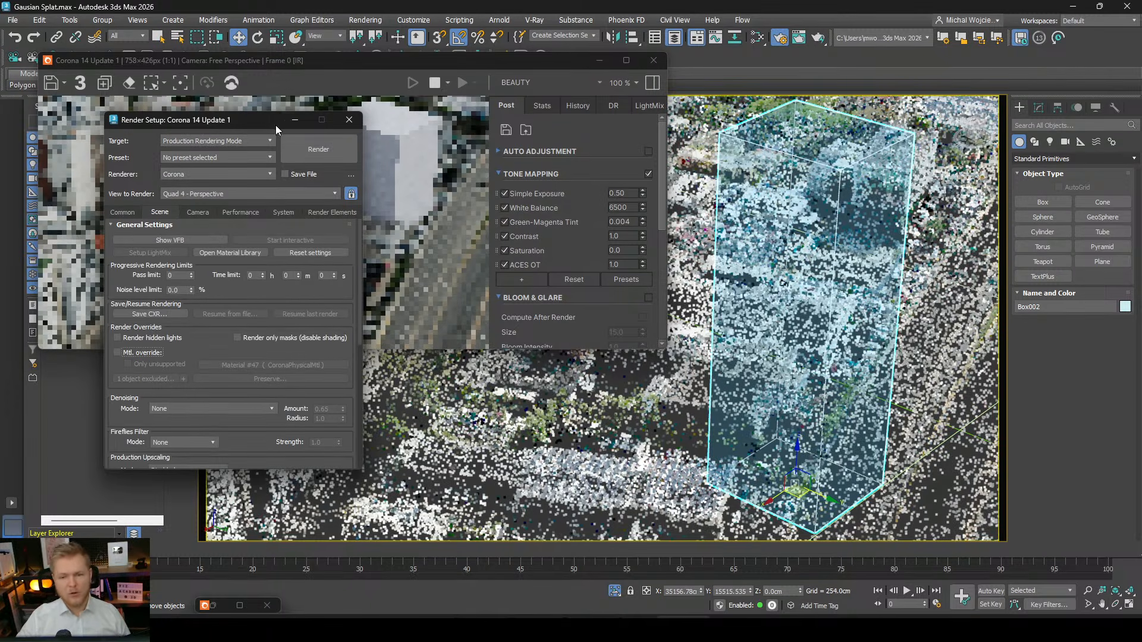
click(294, 120)
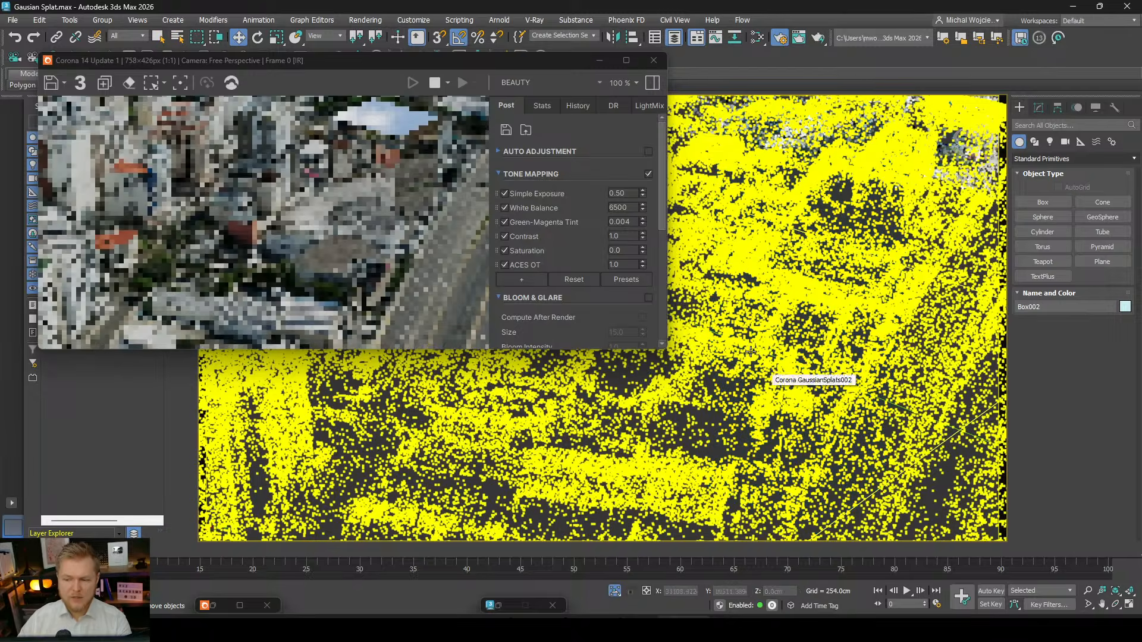
Delete the metal box and restart interactive rendering through Corona Camera001 with all four viewports displayed.
click(751, 352)
key(Delete)
key(c)
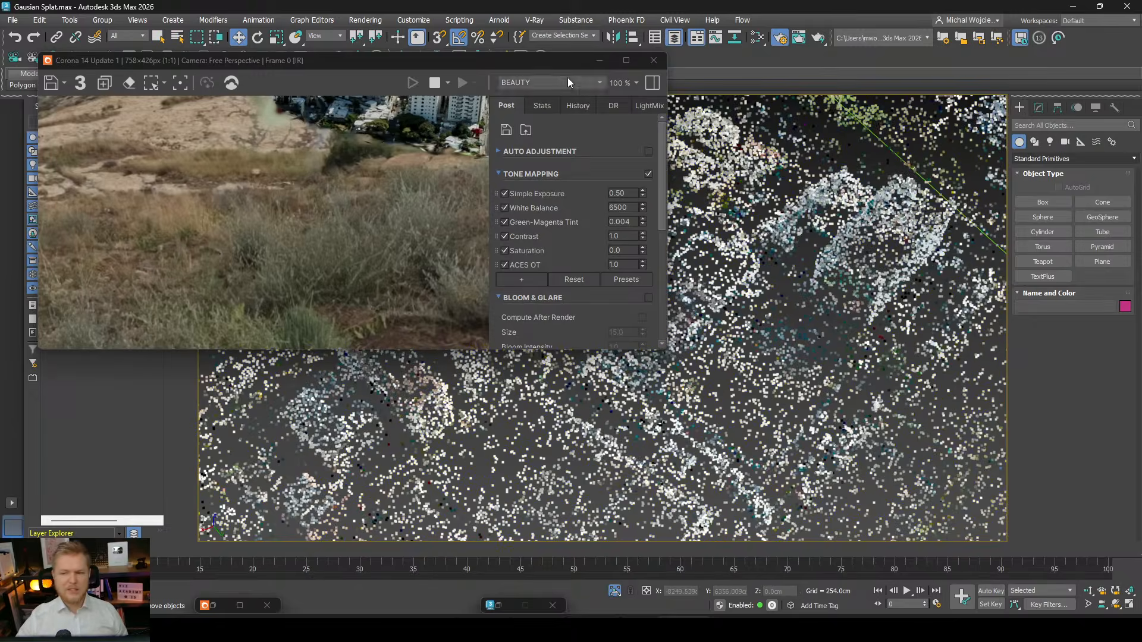
click(1133, 609)
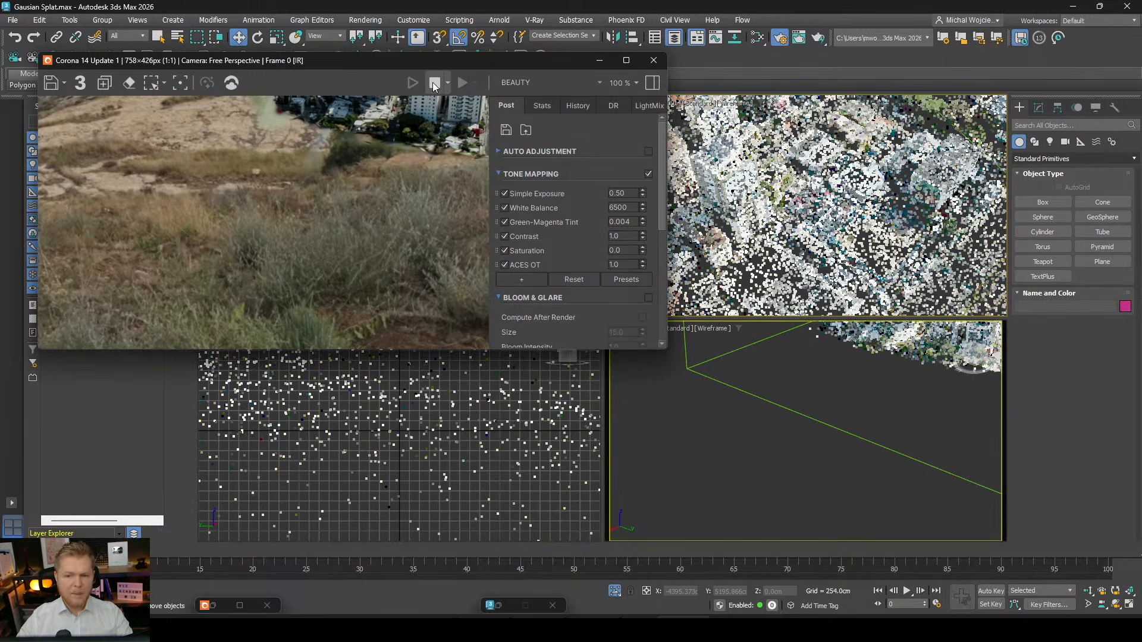
click(435, 82)
click(411, 83)
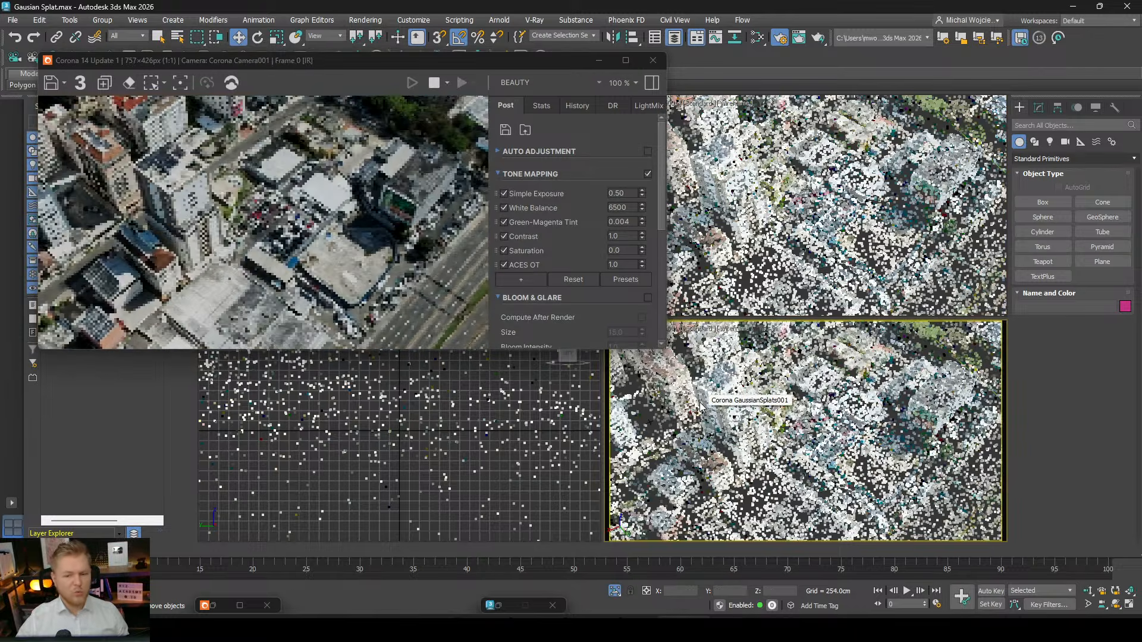
Draw a box over the city block in the camera view, about 4183 cm long, 4609 cm wide and 6269 cm high.
click(1042, 203)
drag(818, 420, 768, 526)
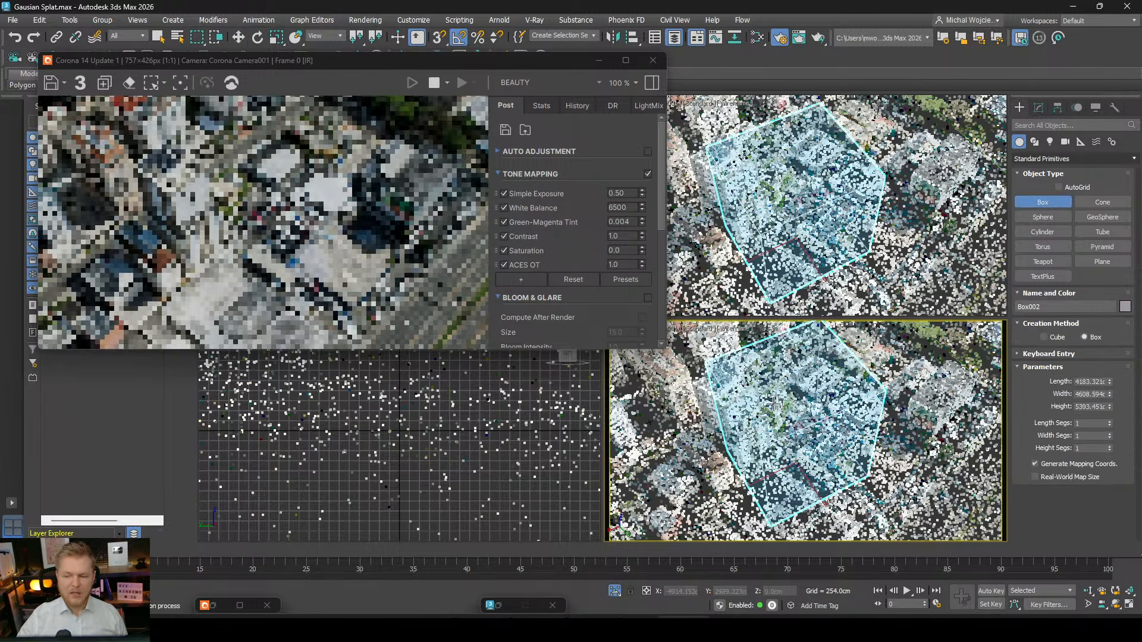
click(778, 377)
key(w)
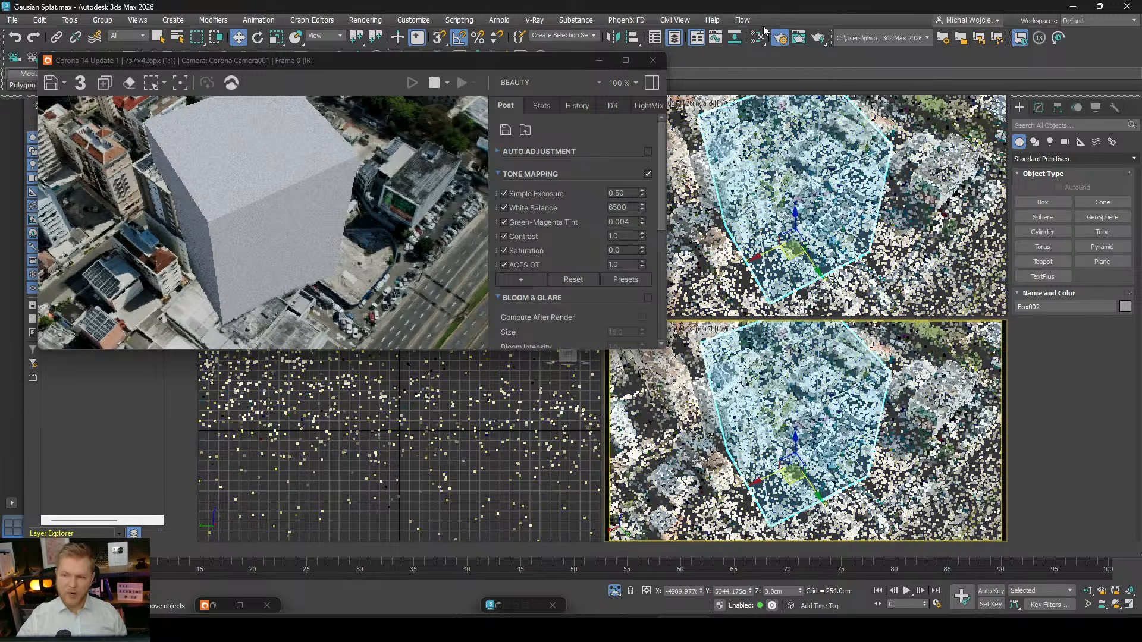
Assign the CoronaSlicerMtl Material #25 to the new box so that it cuts through the city splat.
click(757, 37)
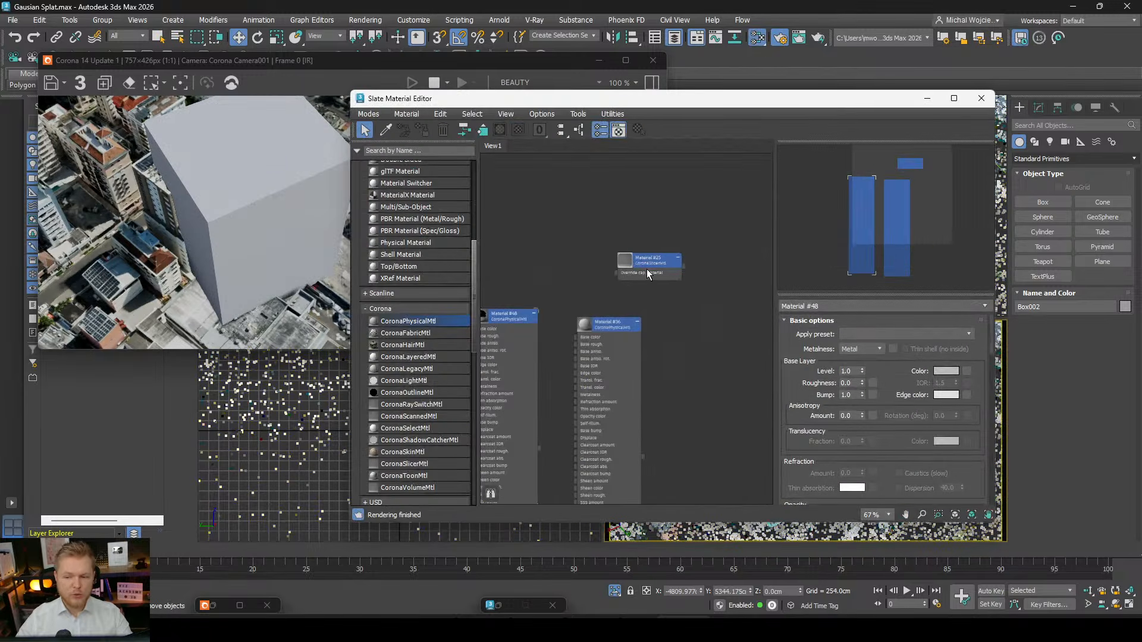
scroll(647, 268, up, 3)
double_click(647, 269)
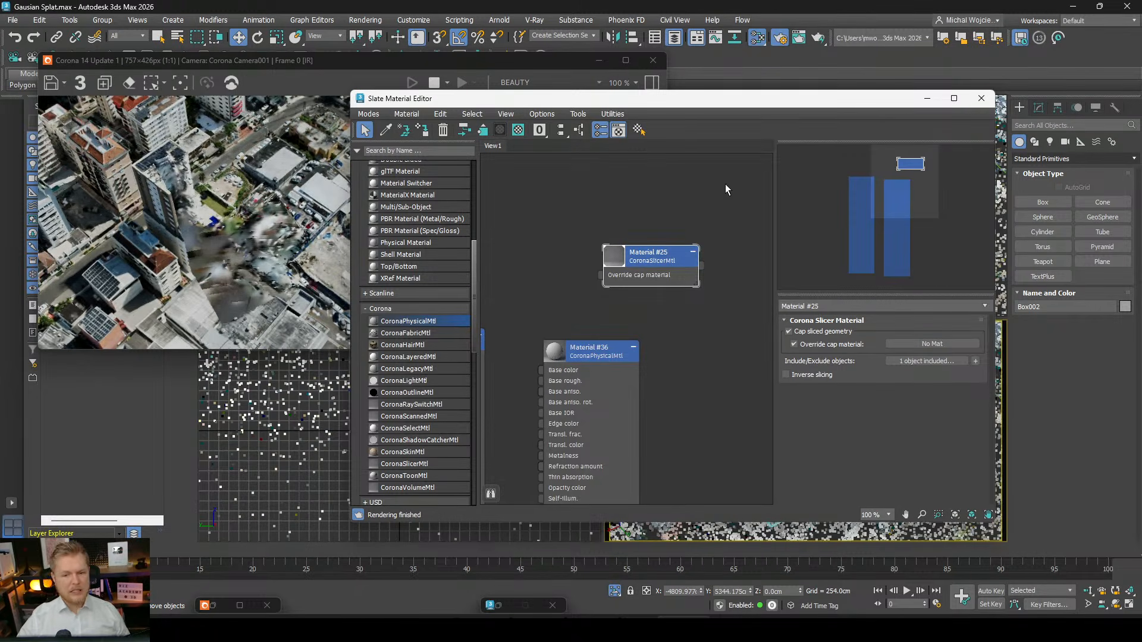
click(928, 99)
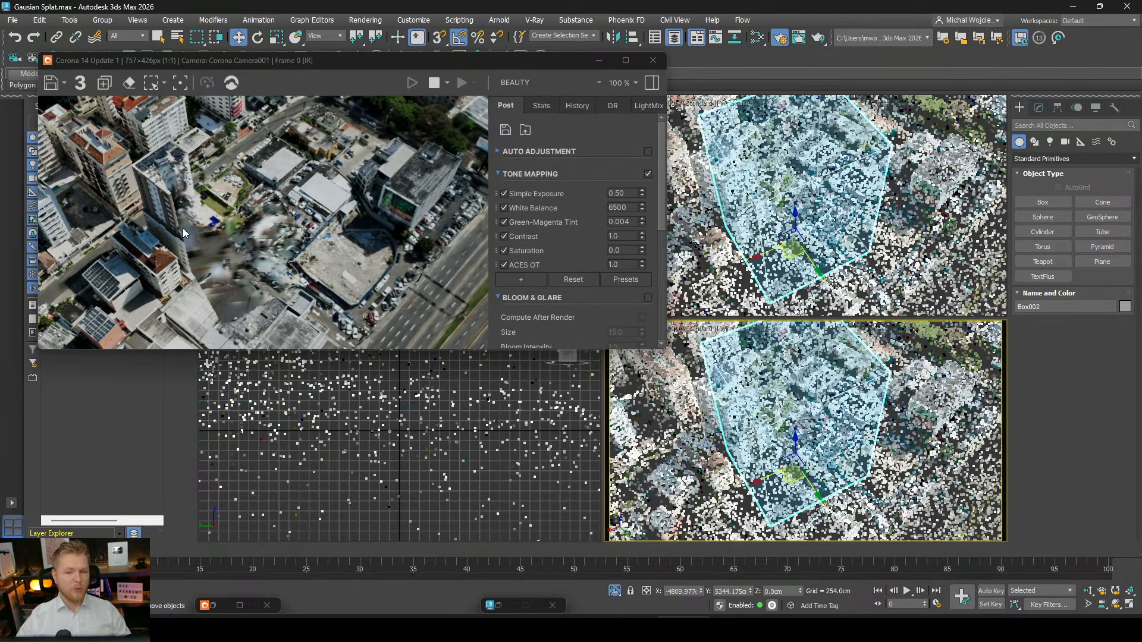
Lower the slicer box along Z to about -2259 cm, below the city surface.
click(963, 248)
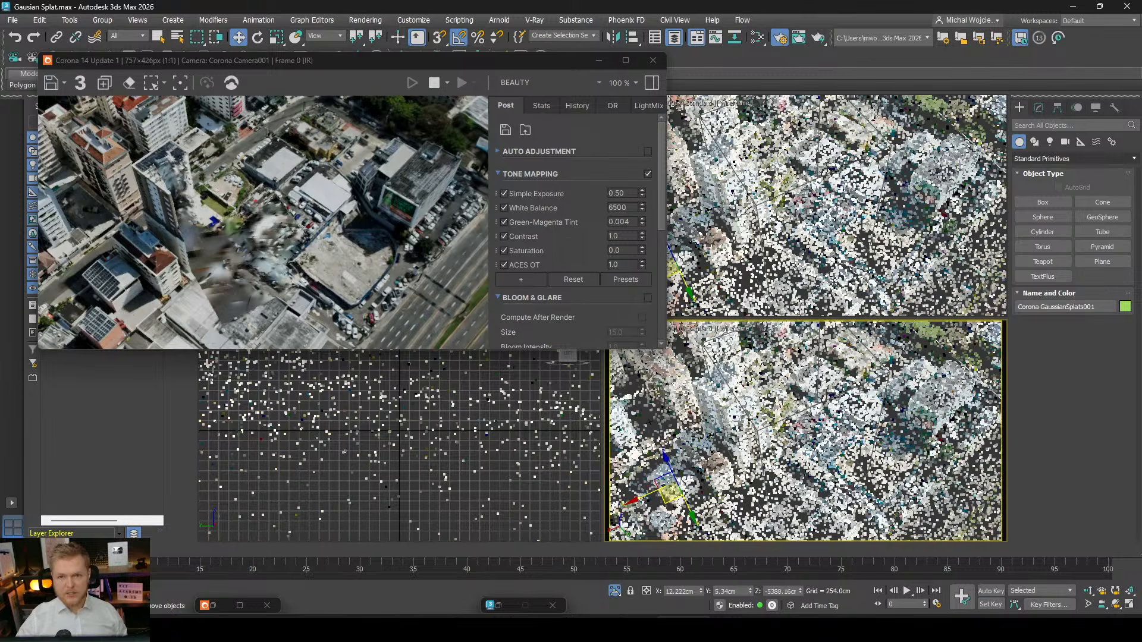
click(788, 421)
mouse_move(797, 446)
mouse_down()
mouse_move(805, 510)
mouse_move(798, 465)
mouse_up()
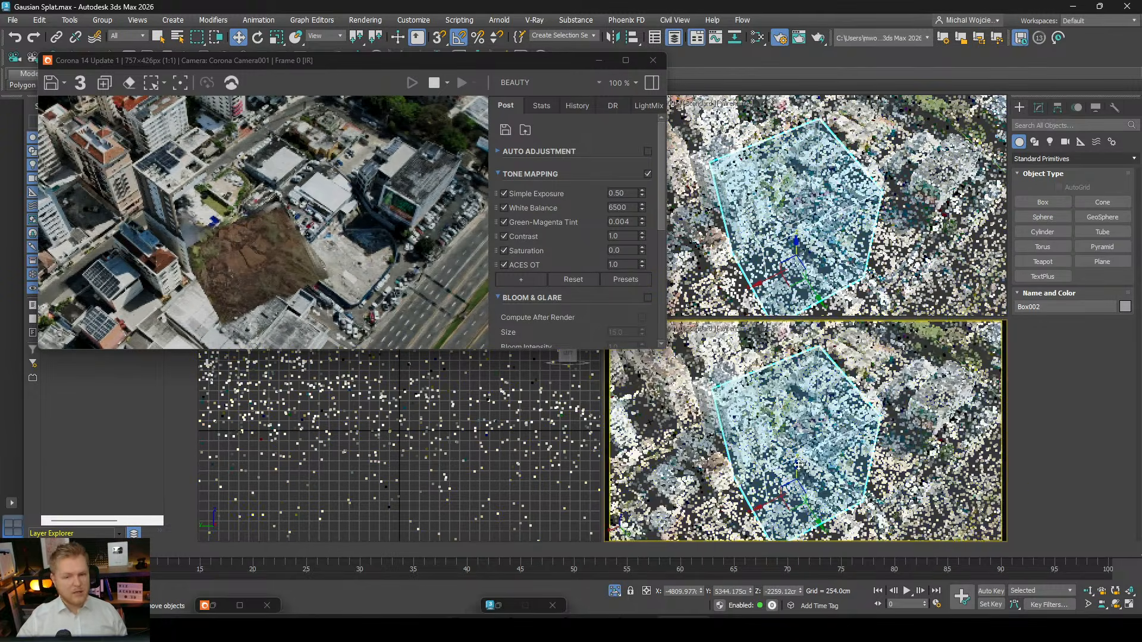
Enable stochastic sampling in the rendering settings of Corona GaussianSplats001.
click(798, 465)
click(1043, 109)
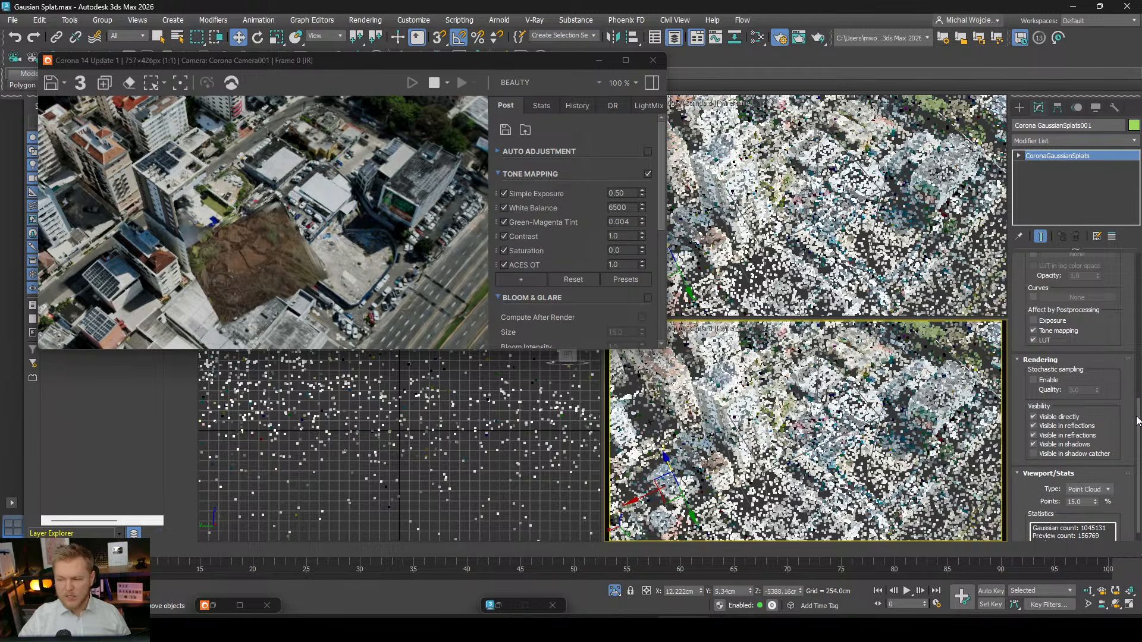
drag(1136, 419, 1136, 431)
scroll(1135, 432, up, 2)
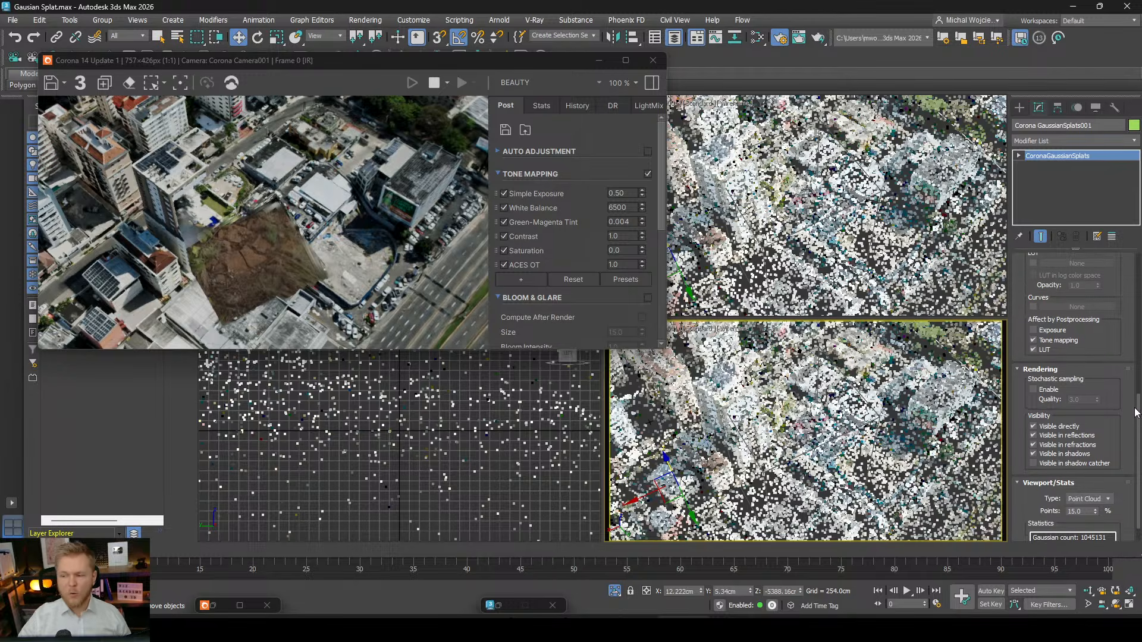
mouse_move(1050, 395)
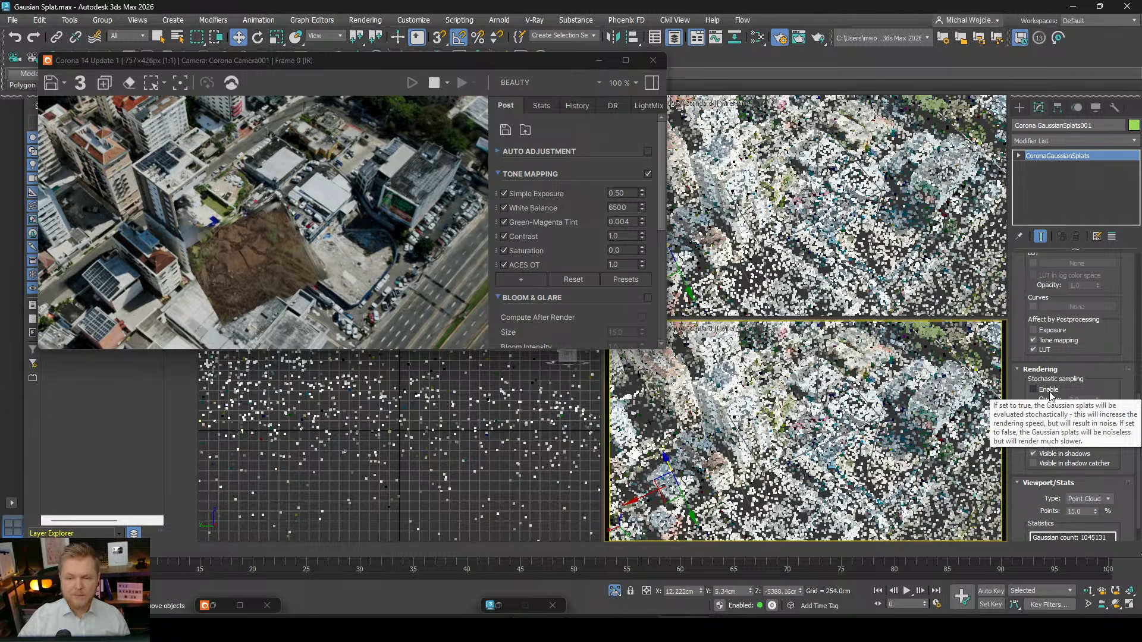
click(1050, 396)
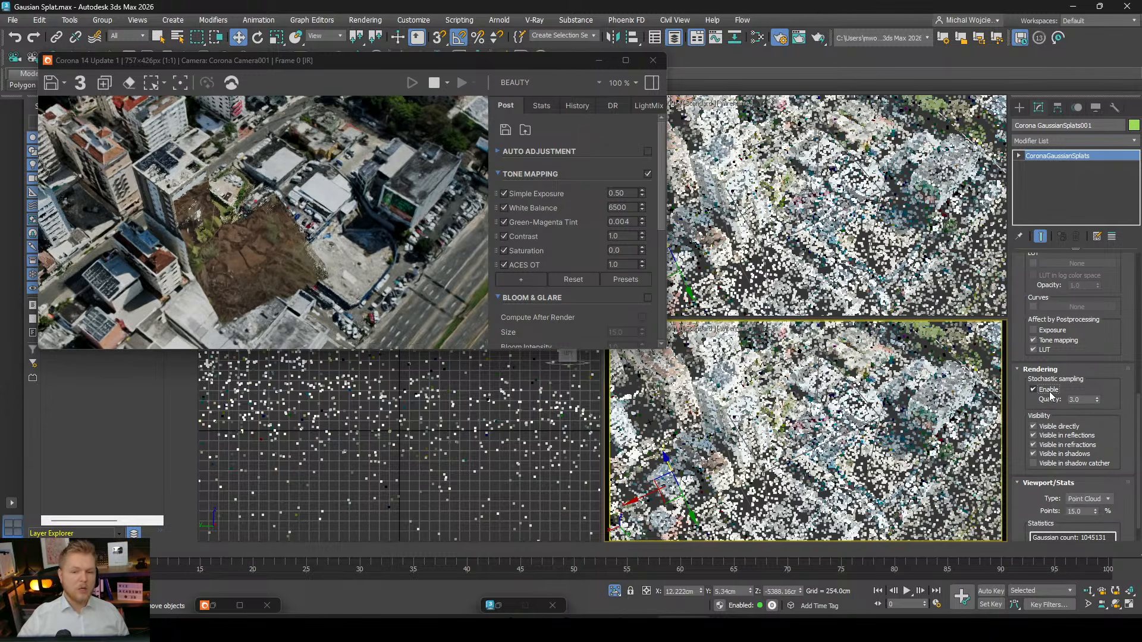
Raise the slicer box to about Z -28 cm, enlarge it in X and Y to about 157%, and use the Perspective view.
click(832, 364)
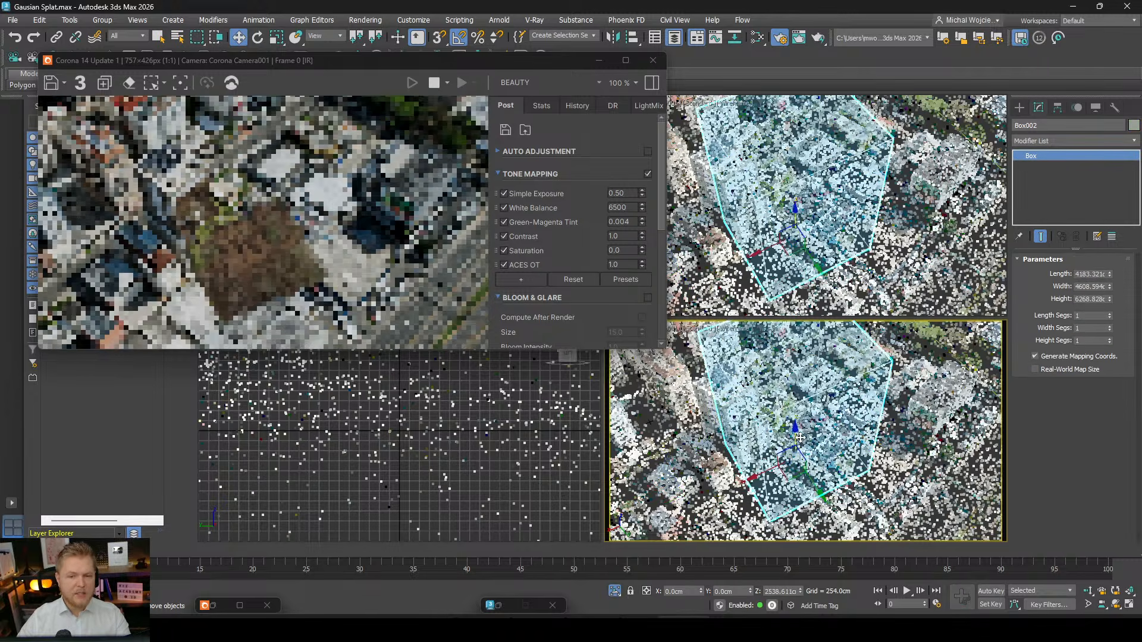
click(798, 488)
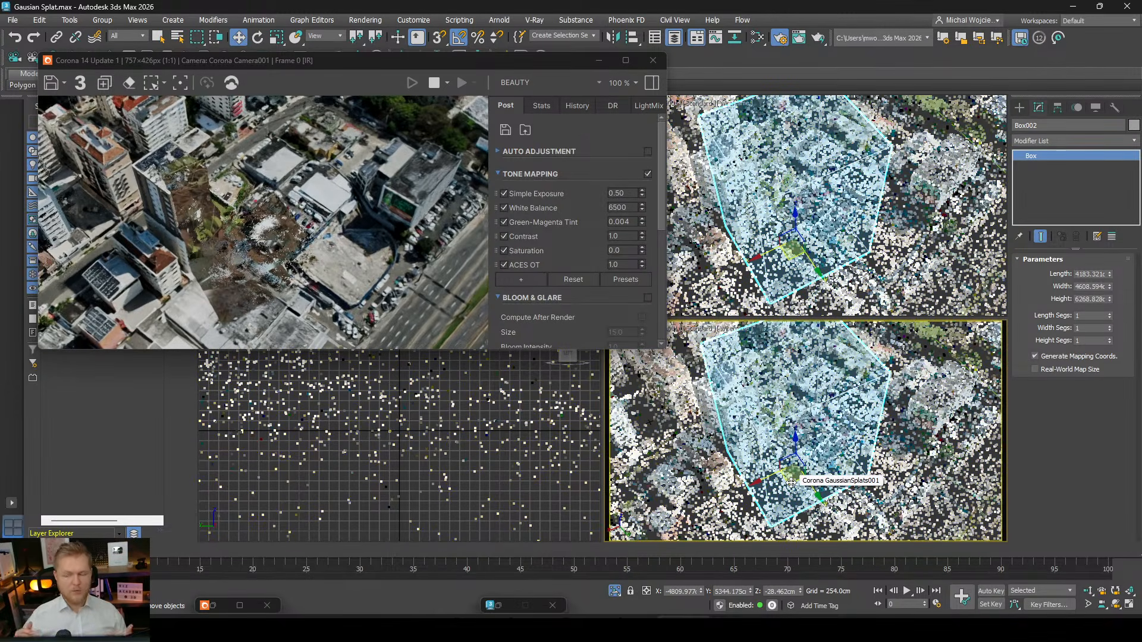
key(r)
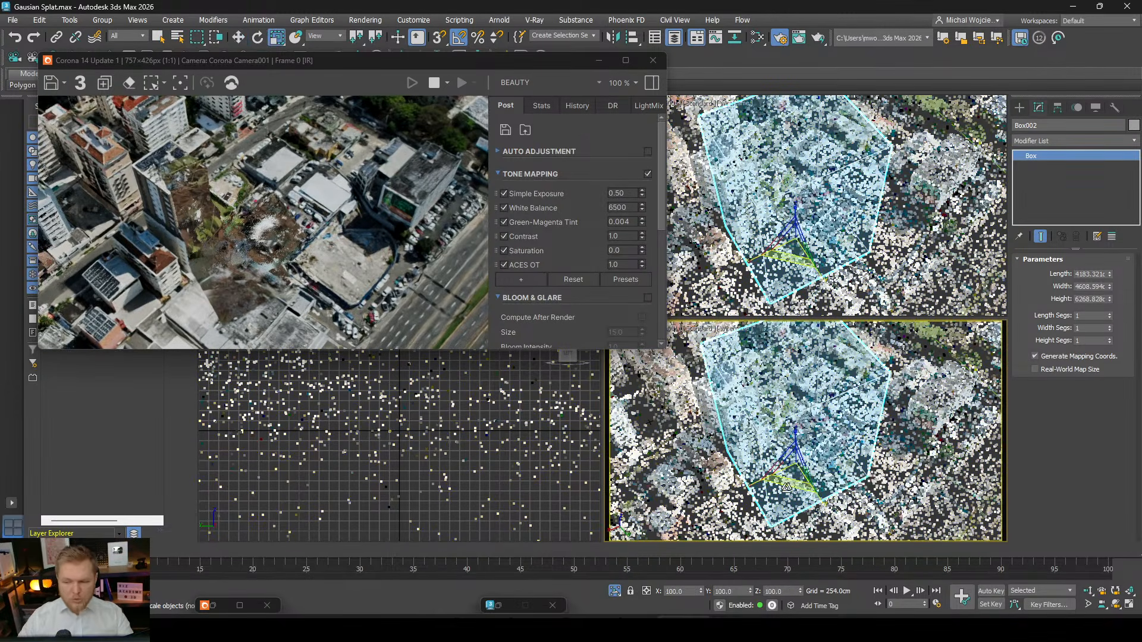
drag(791, 483, 795, 456)
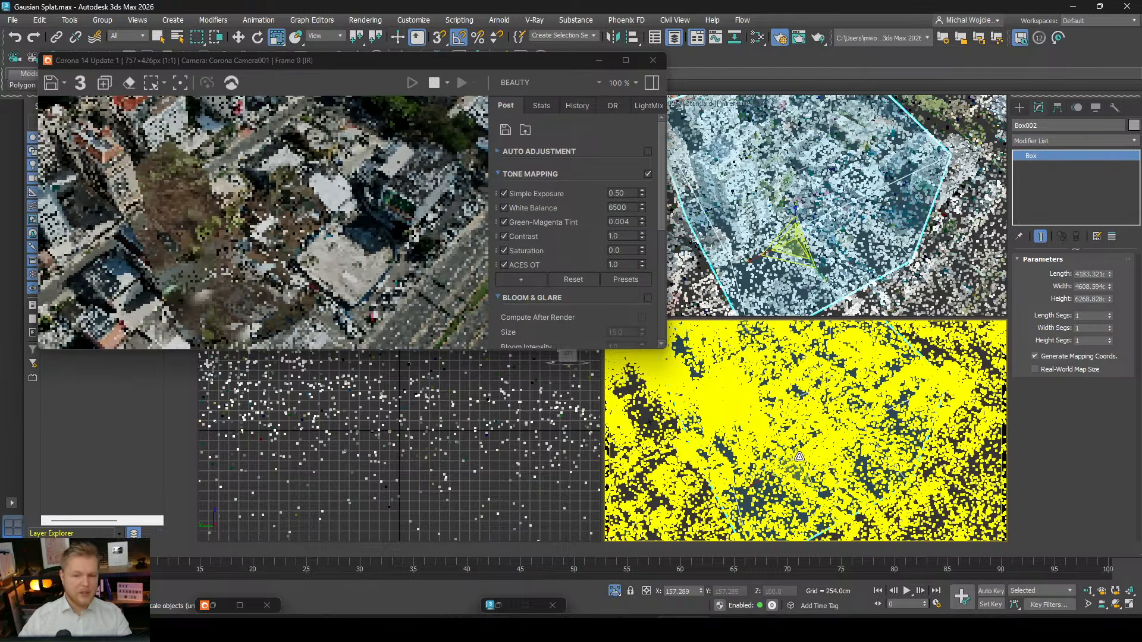
key(p)
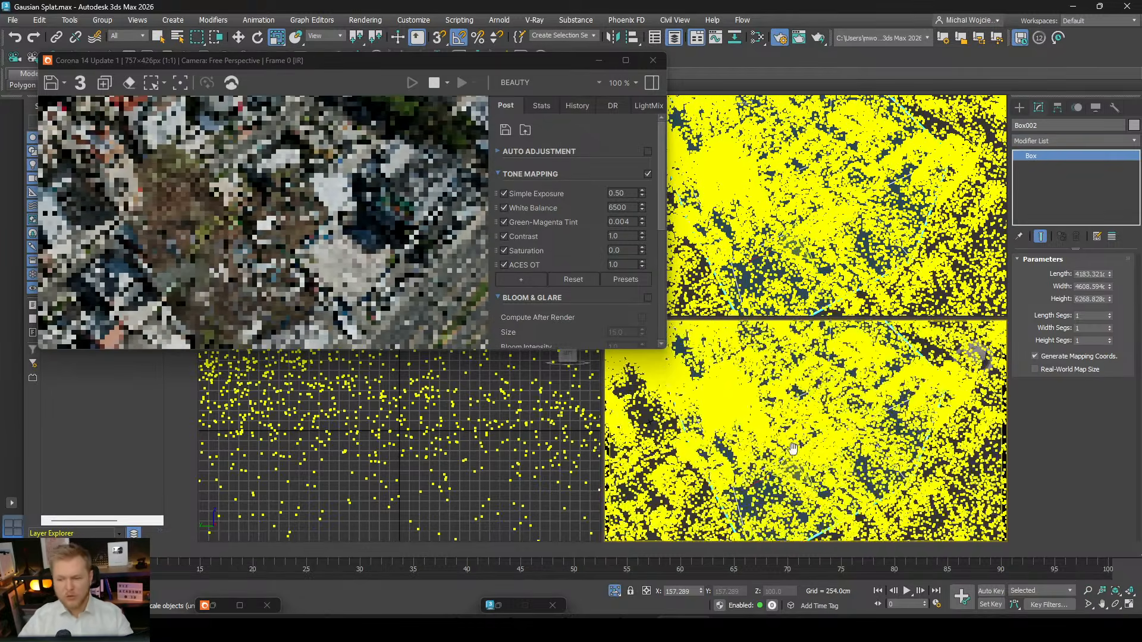
Disable stochastic sampling in the rendering settings of Corona GaussianSplats001 while rendering the sliced area from a lower Perspective angle.
alt+middle_drag(766, 435, 751, 413)
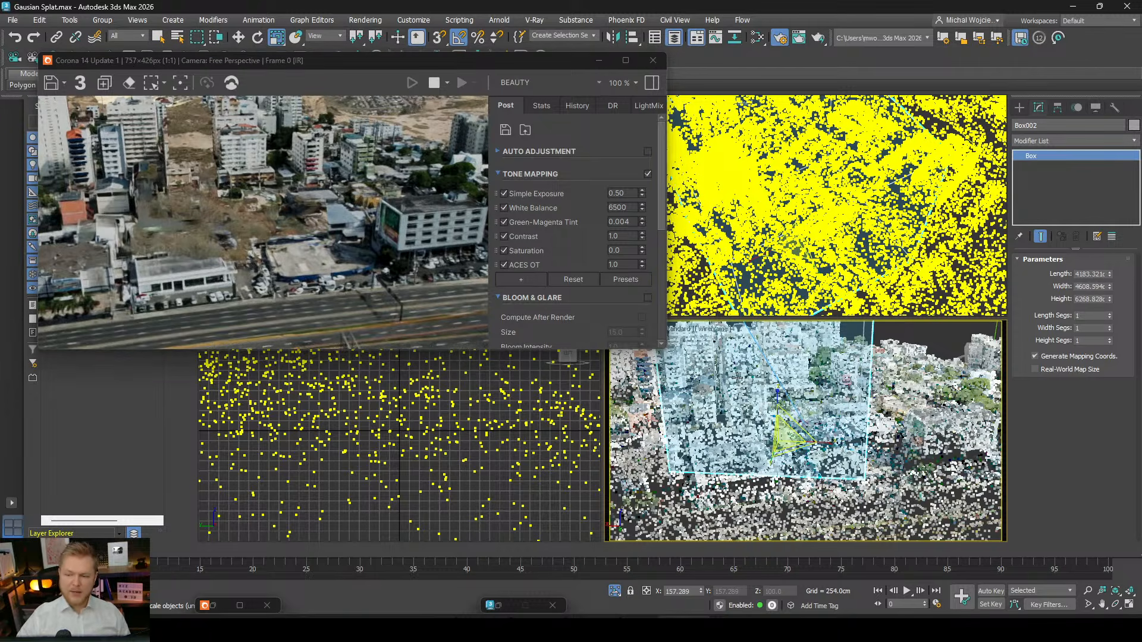
alt+middle_drag(845, 444, 831, 426)
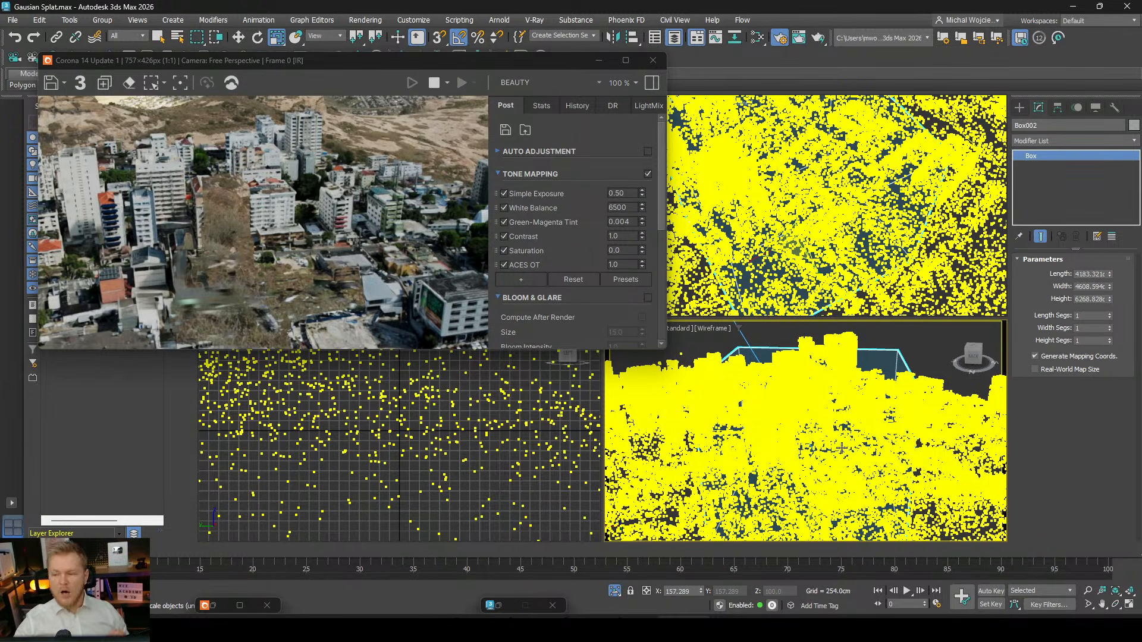
click(687, 425)
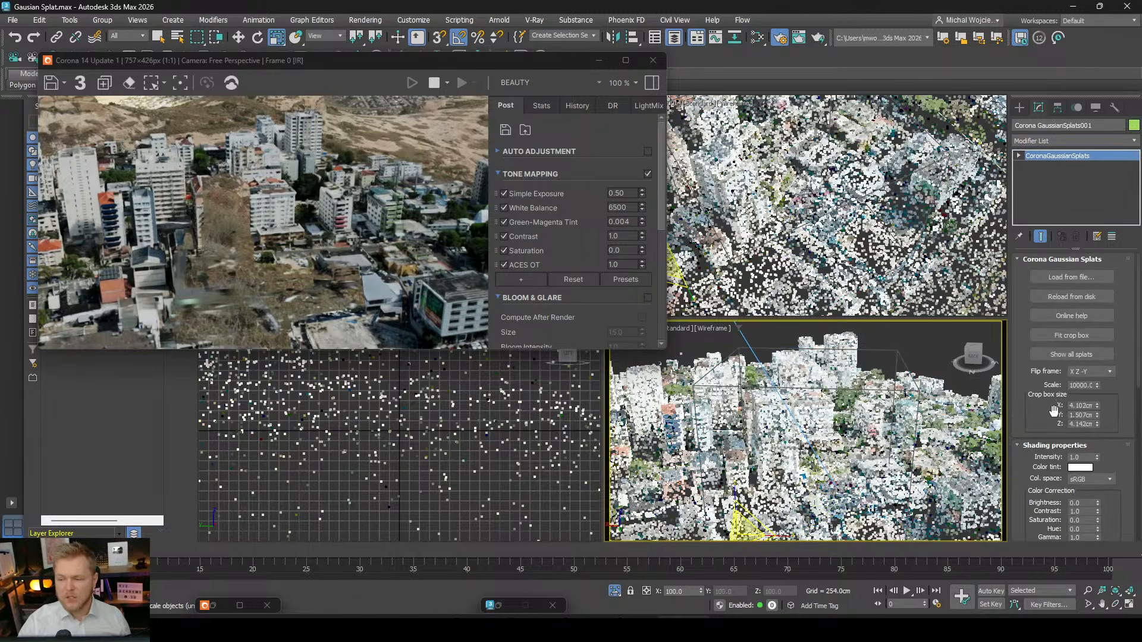
drag(1047, 416, 1038, 304)
scroll(1041, 357, down, 5)
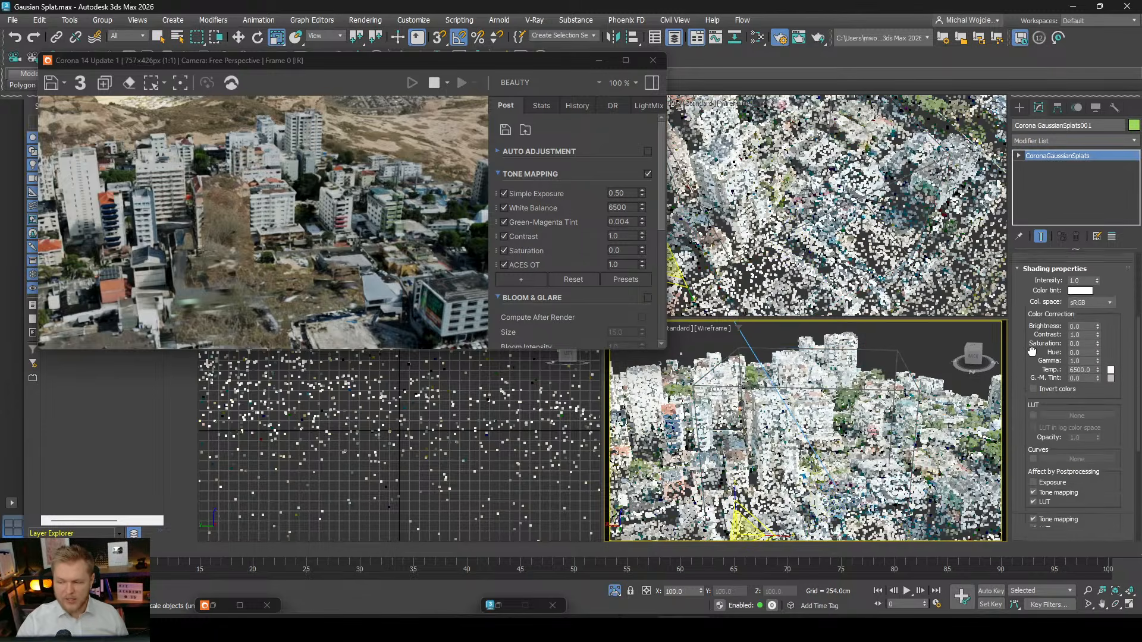
mouse_move(1048, 466)
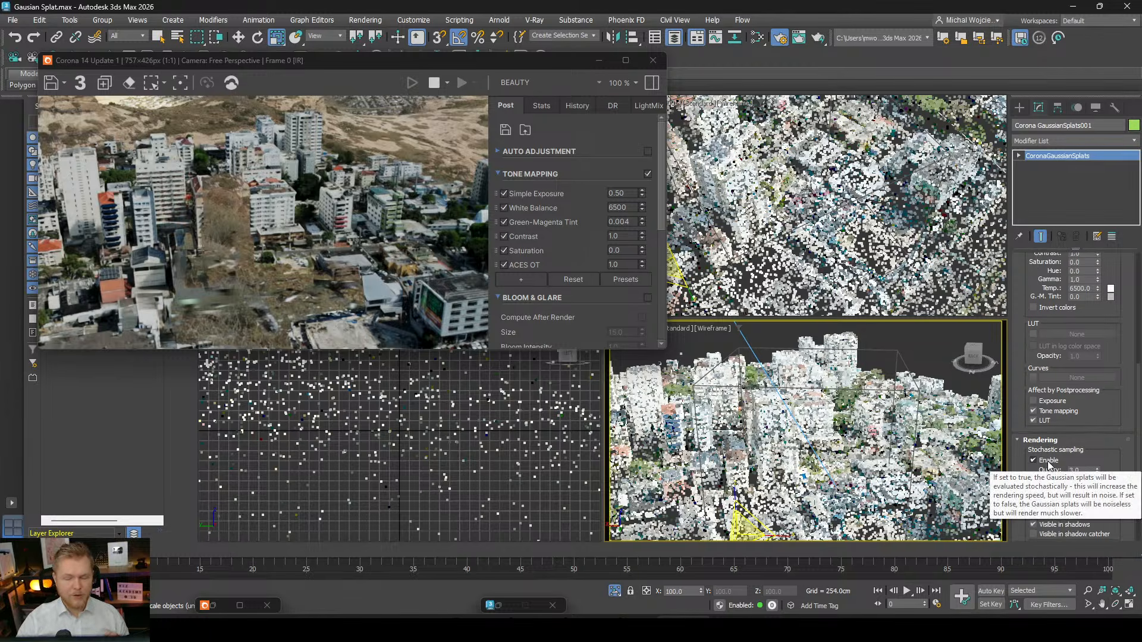
click(1049, 465)
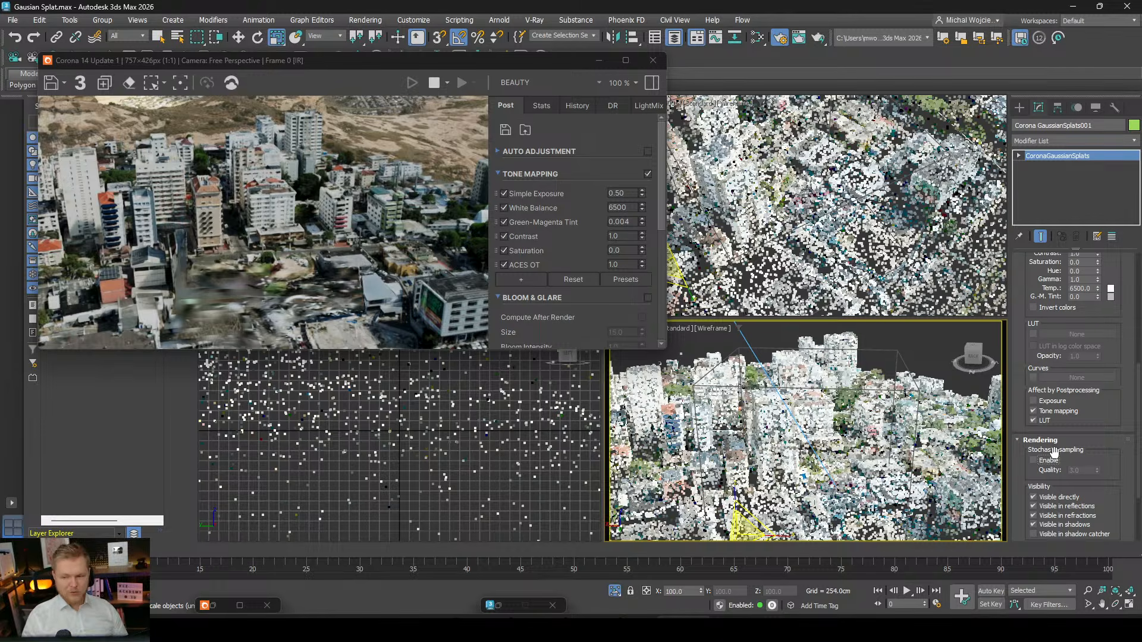
Delete the slicer box from the scene and return the viewport to the Corona Camera001 view.
click(898, 358)
key(Delete)
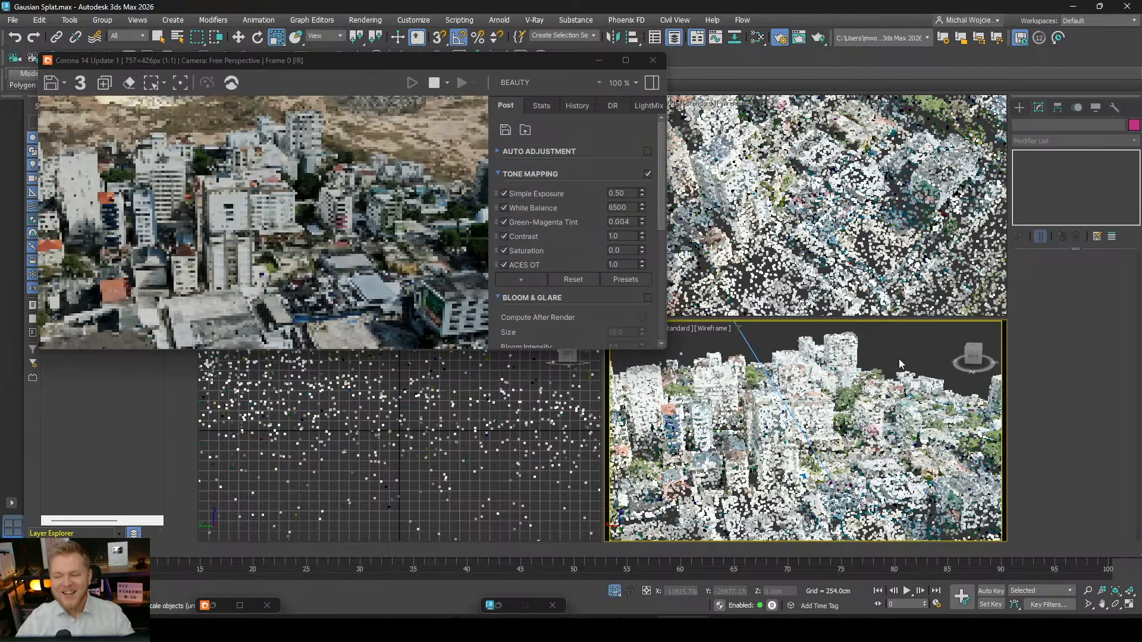
key(c)
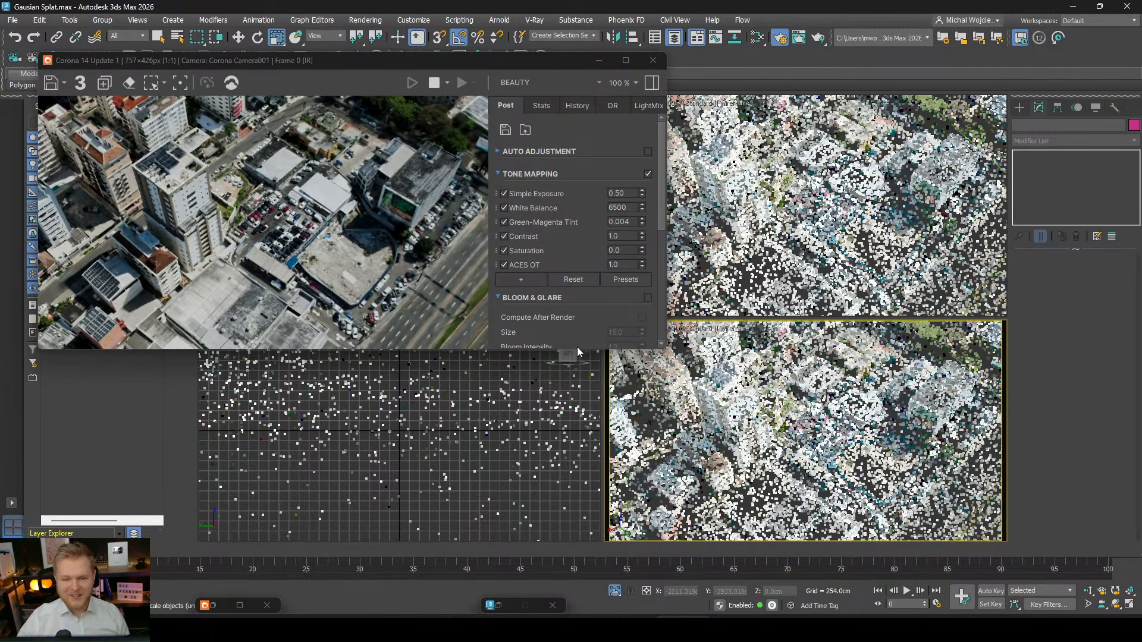
Unhide Layer001 so its playground geometry renders within the city splat, and inspect it up close in the render.
drag(415, 72, 605, 100)
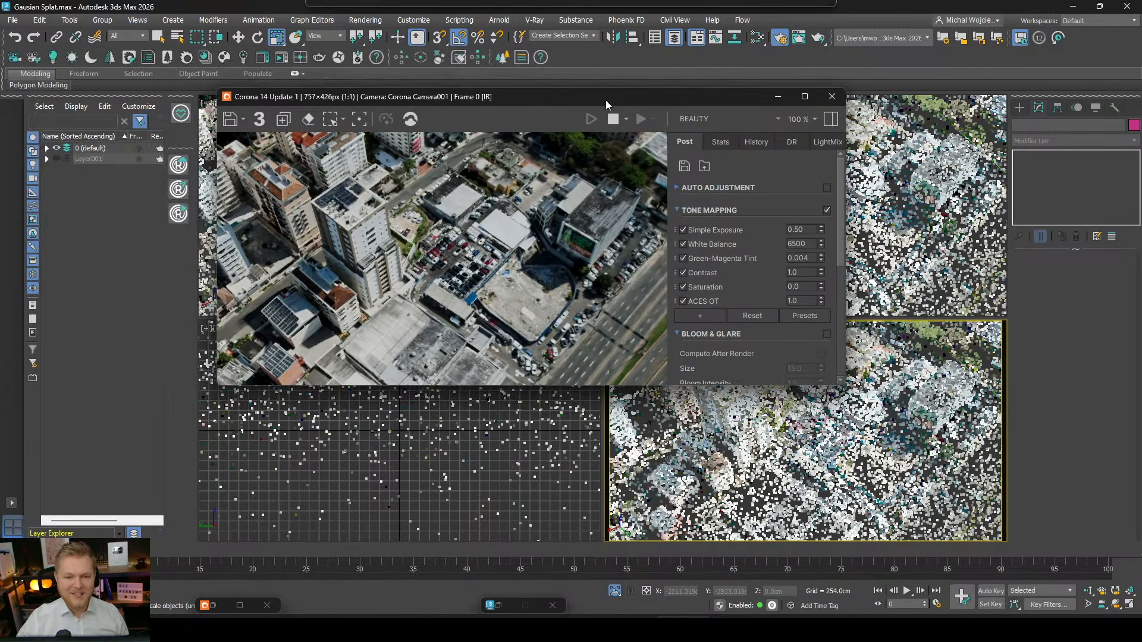
click(56, 159)
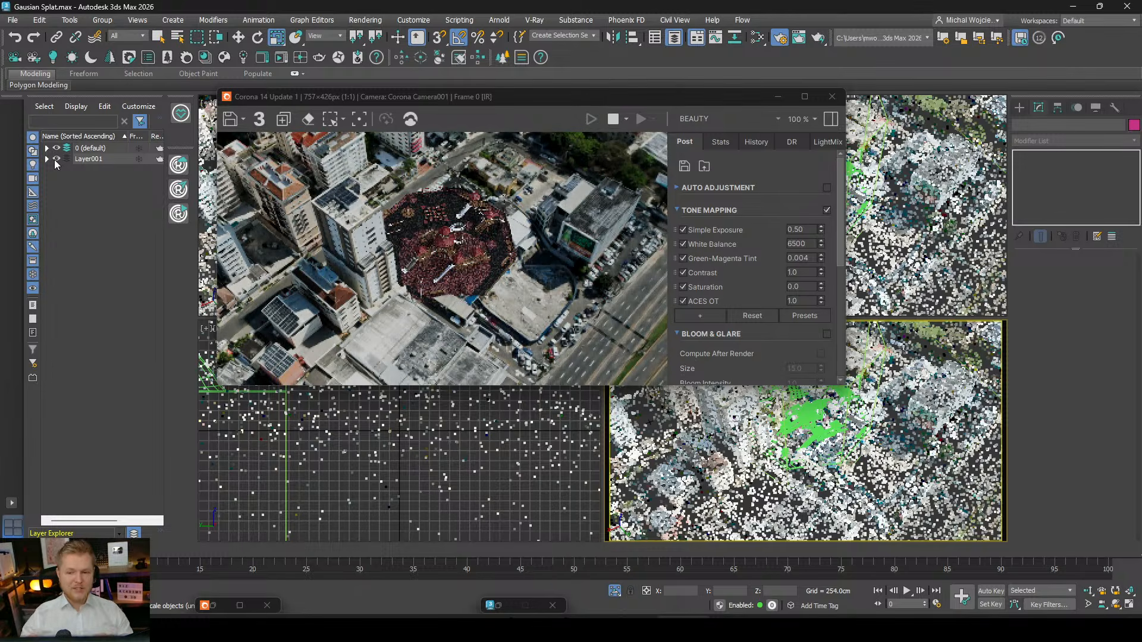
scroll(482, 243, up, 1)
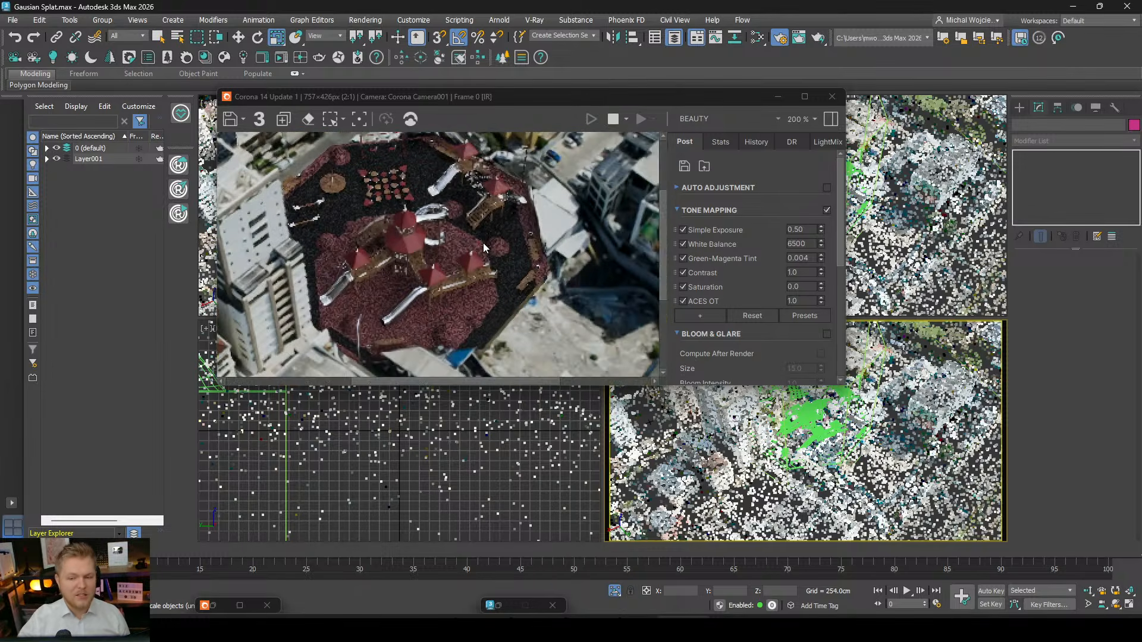
drag(483, 243, 492, 250)
scroll(493, 254, down, 1)
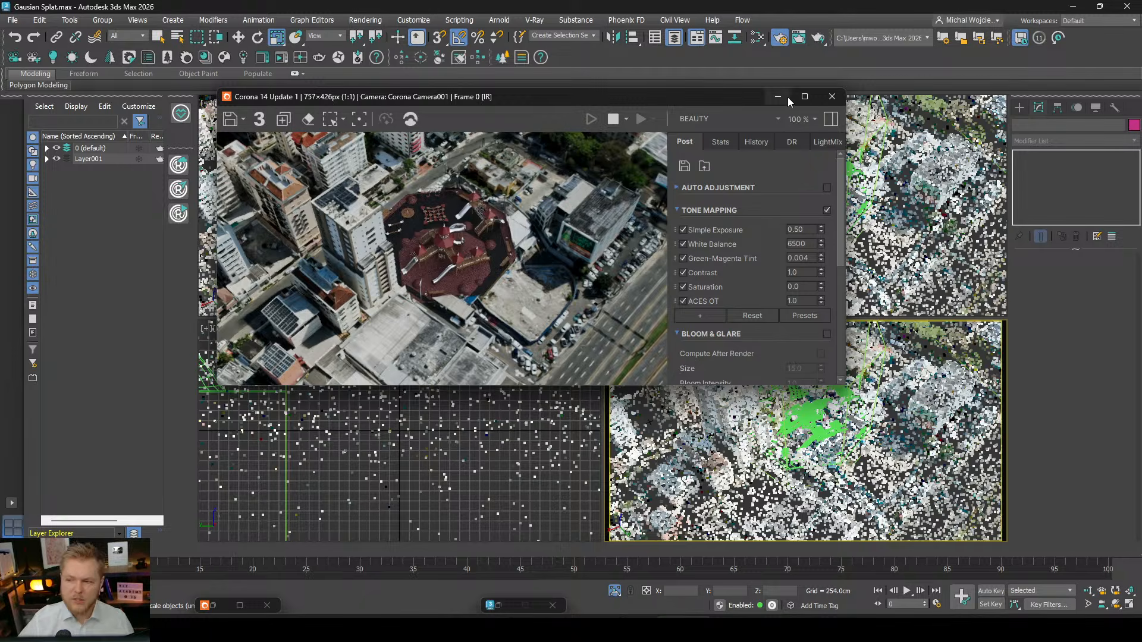
Examine the city splat and playground in Perspective from a low, distant angle, checking the rendered buildings up close.
drag(741, 103, 624, 88)
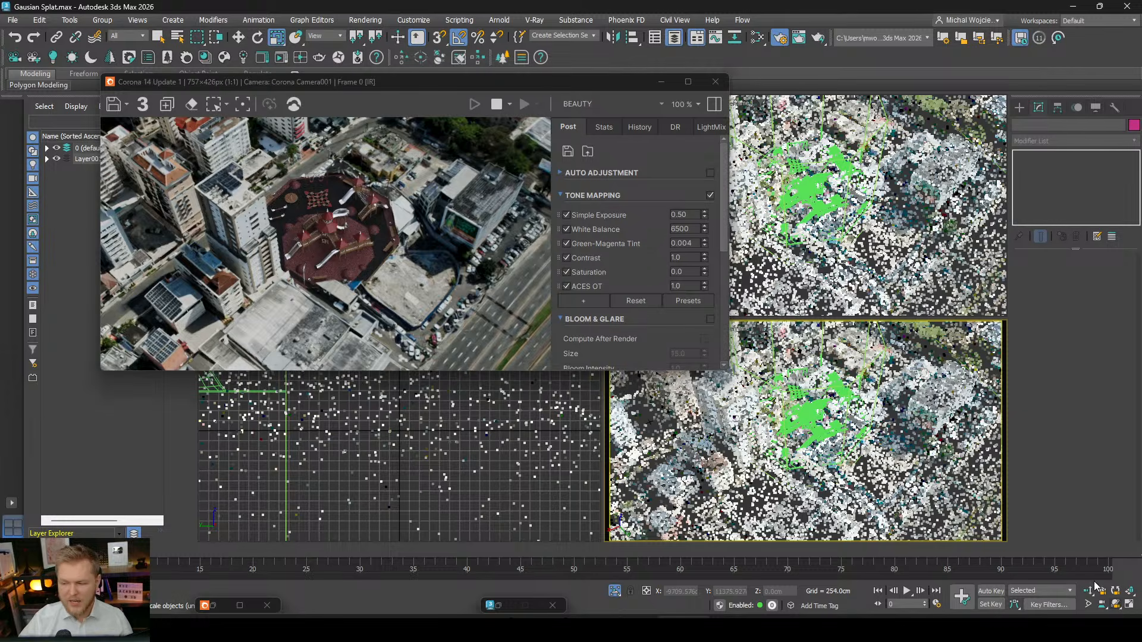
key(r)
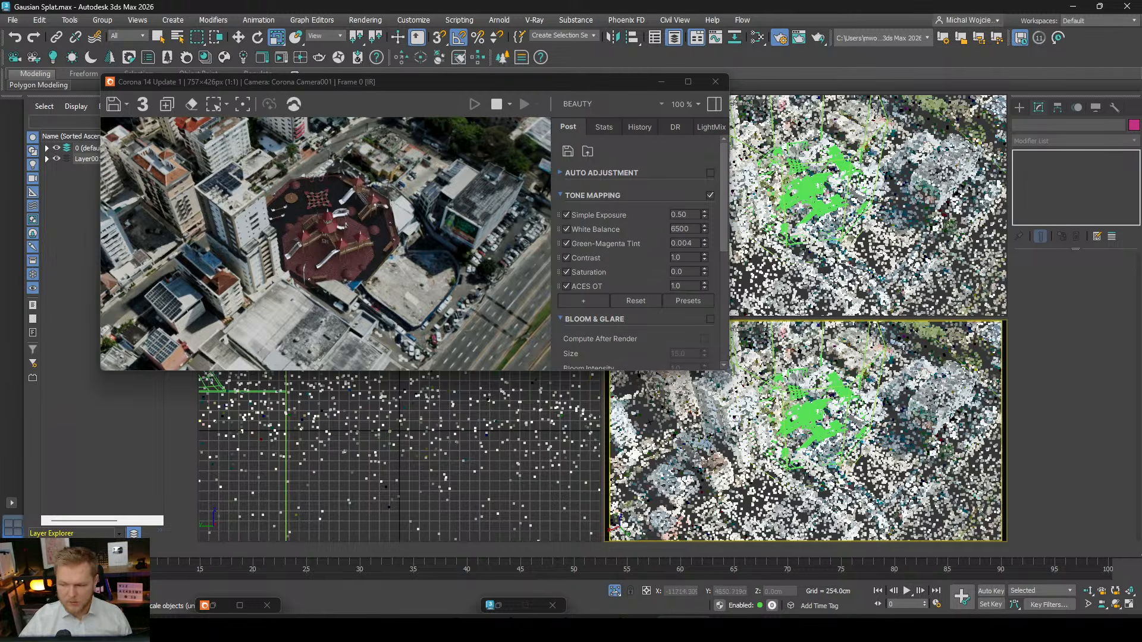
key(p)
scroll(850, 427, down, 2)
scroll(849, 427, down, 4)
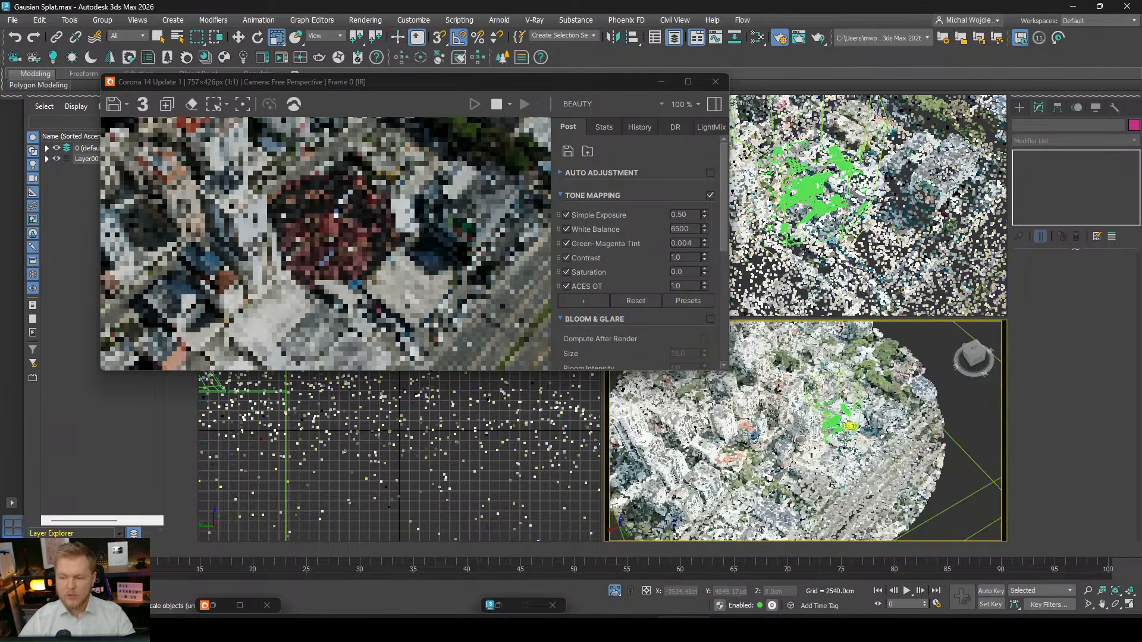
alt+middle_drag(845, 442, 784, 466)
scroll(781, 438, up, 3)
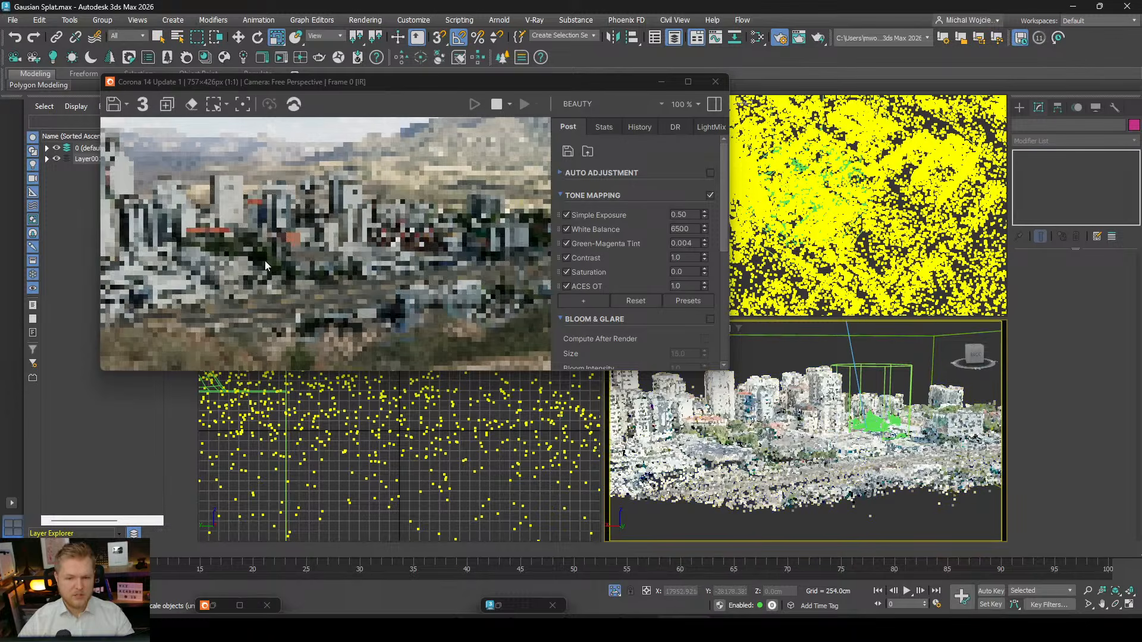
scroll(266, 202, up, 1)
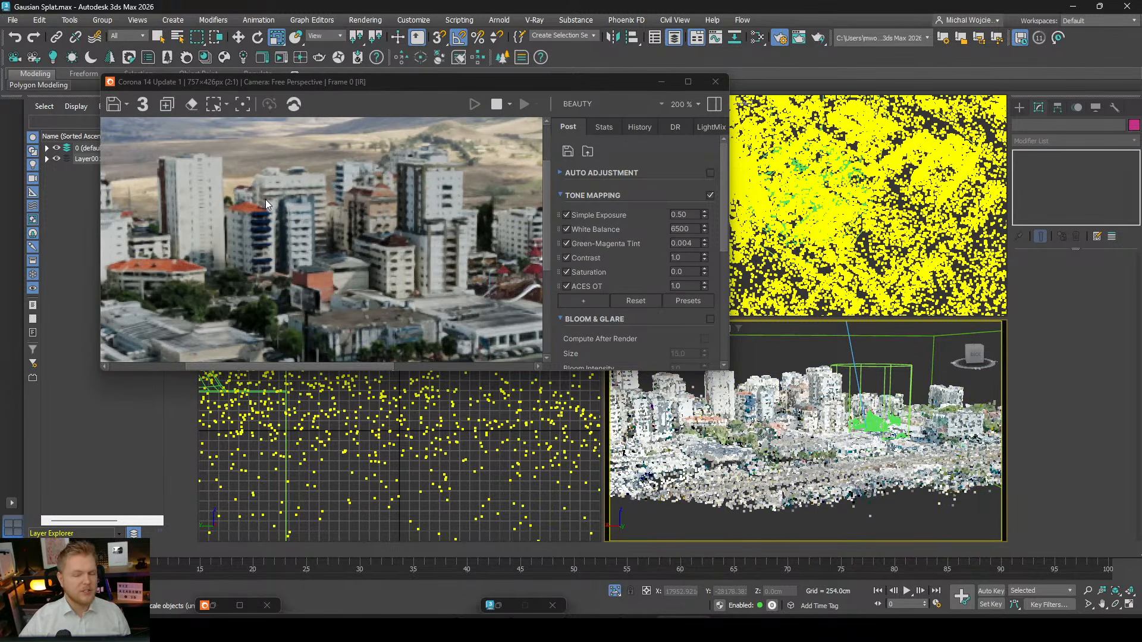
scroll(265, 202, down, 1)
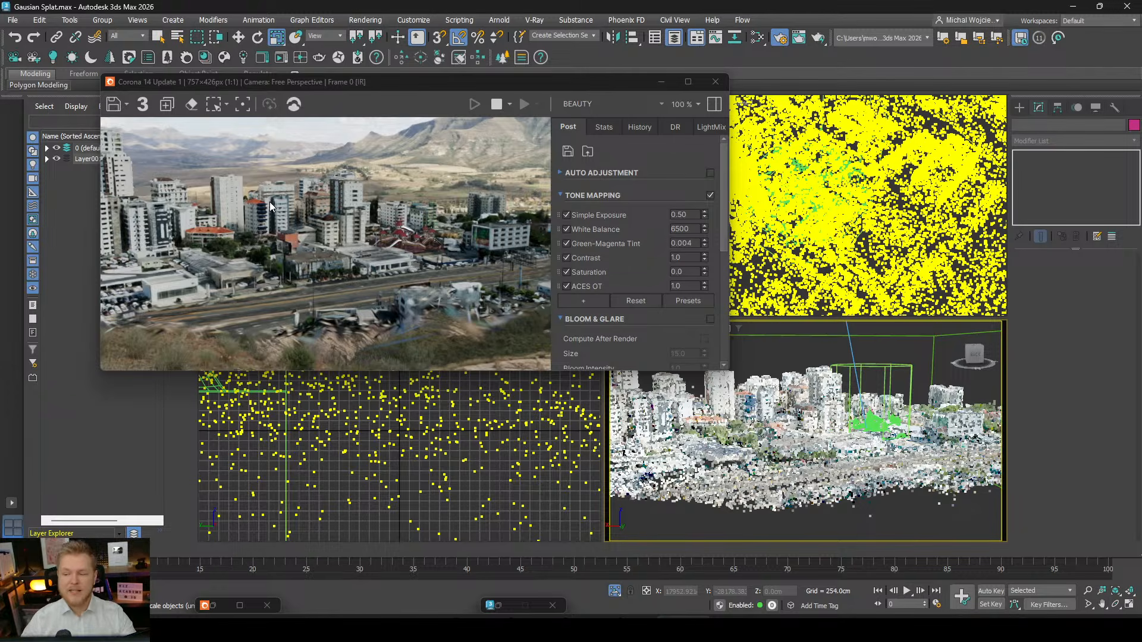
Clone Corona GaussianSplats001 and place the copy next to the original at about X -19324 cm, Y 8006 cm.
click(793, 455)
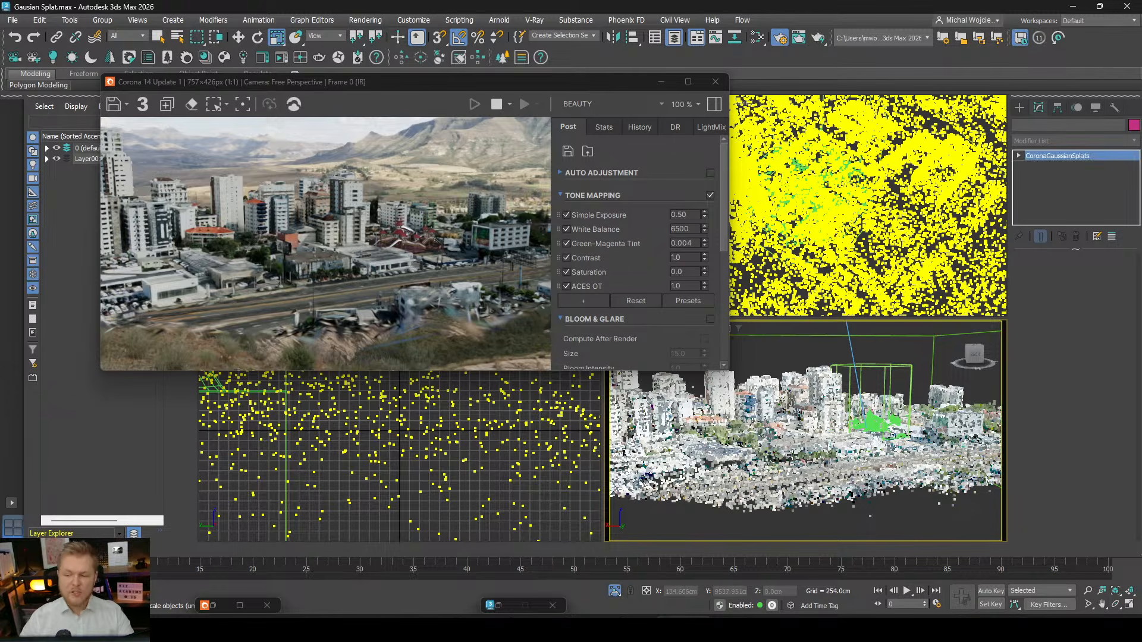
key(w)
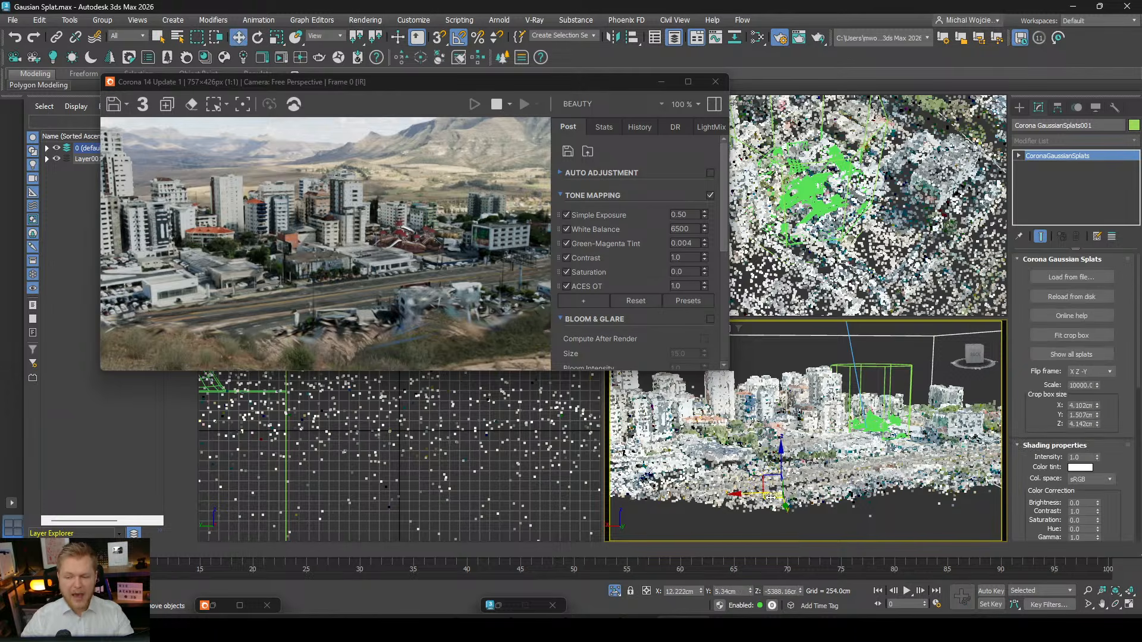
mouse_move(771, 497)
shift+mouse_down()
mouse_move(923, 483)
mouse_move(991, 507)
mouse_move(1032, 505)
mouse_move(1039, 517)
shift+mouse_up()
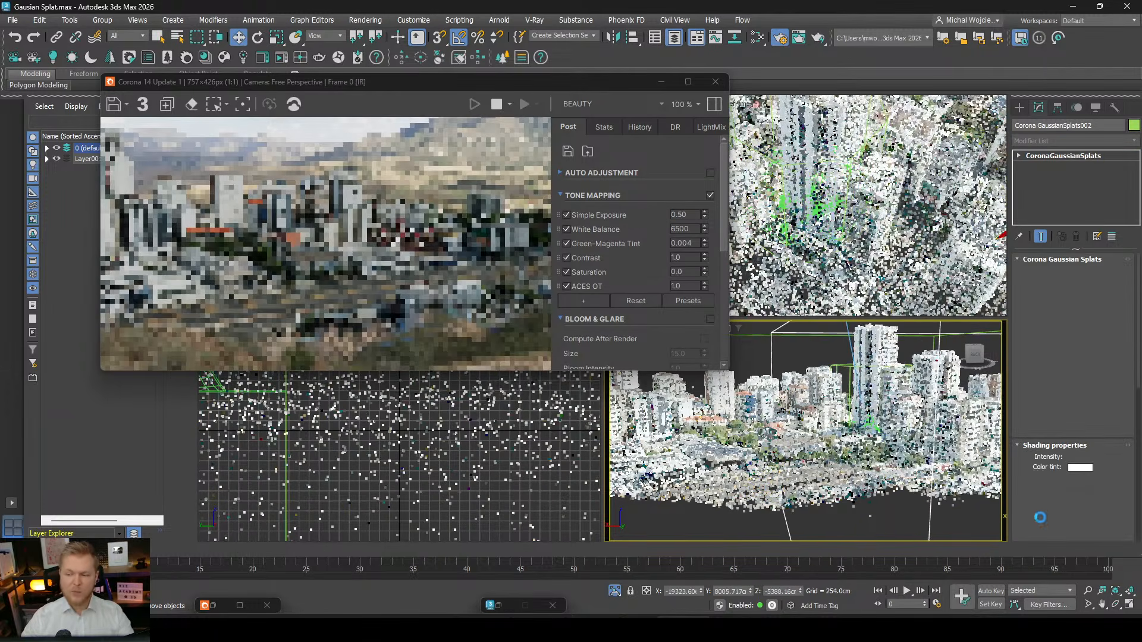
click(584, 369)
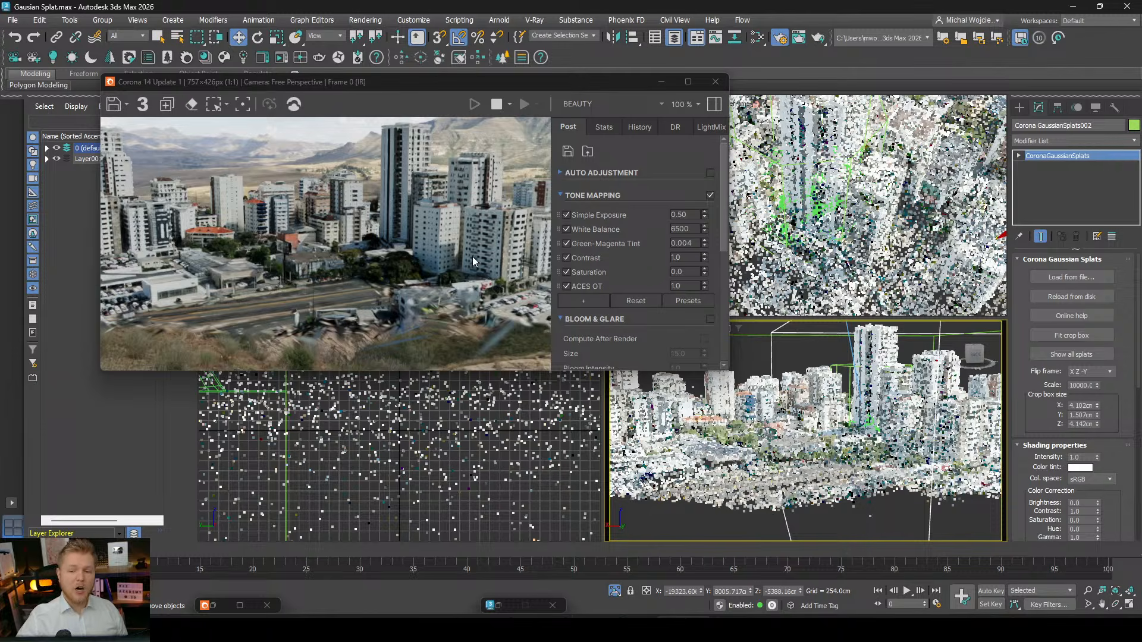
Examine how the two city splats blend in the render, including a near-horizontal skyline view against the mountains.
scroll(315, 271, up, 3)
scroll(376, 320, down, 3)
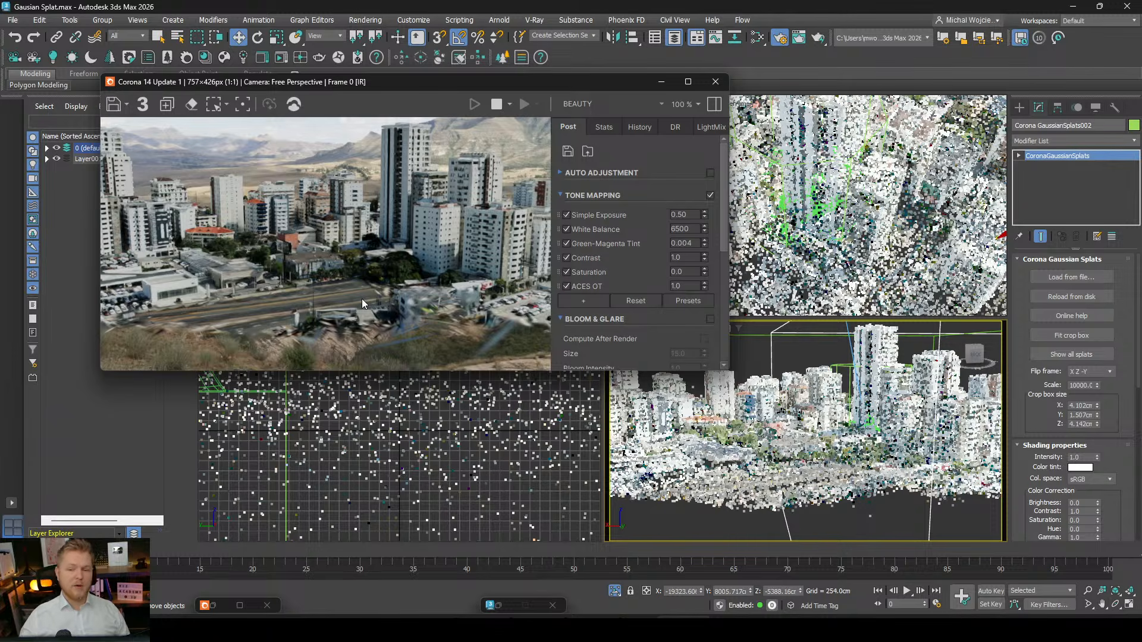
click(775, 455)
scroll(779, 443, up, 3)
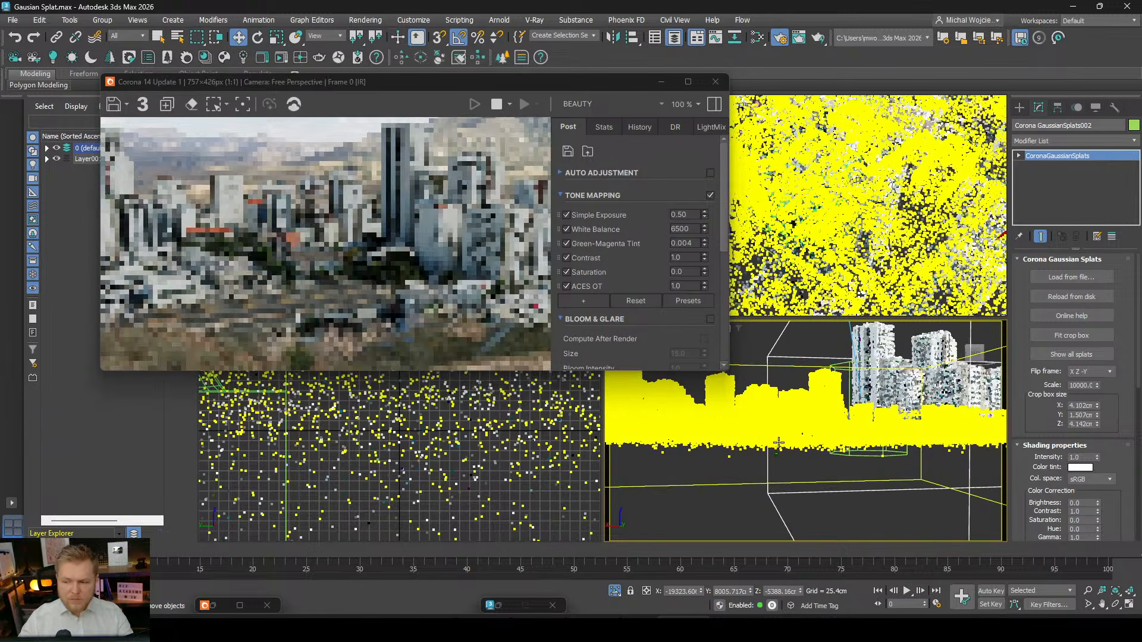
mouse_move(797, 450)
alt+middle_down()
mouse_move(793, 498)
mouse_move(796, 470)
alt+middle_up()
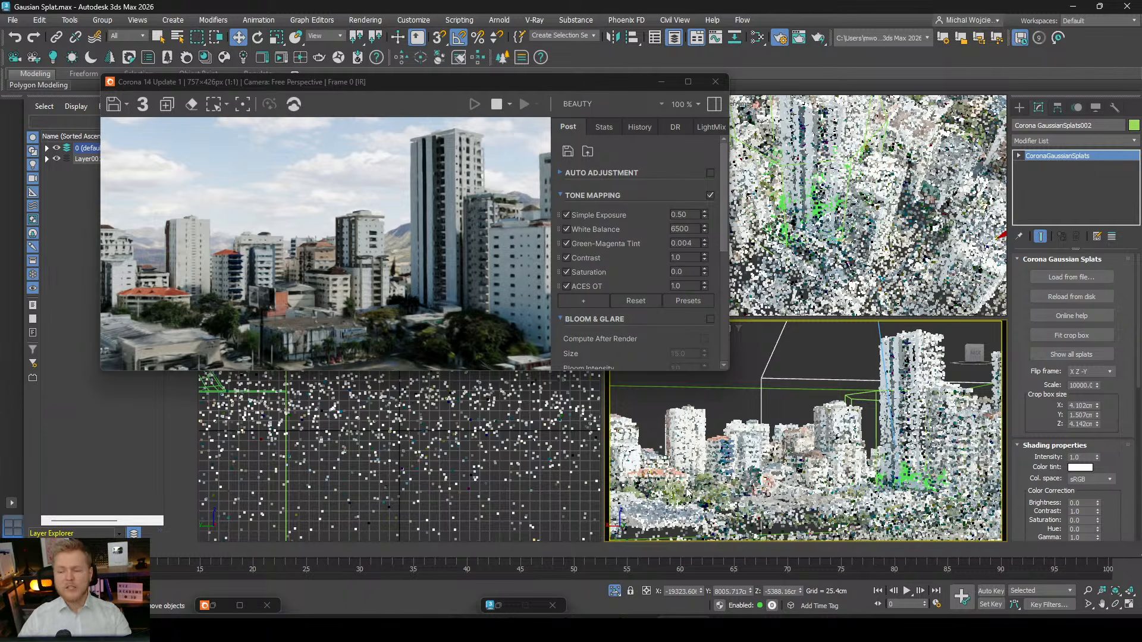
alt+middle_drag(746, 488, 756, 487)
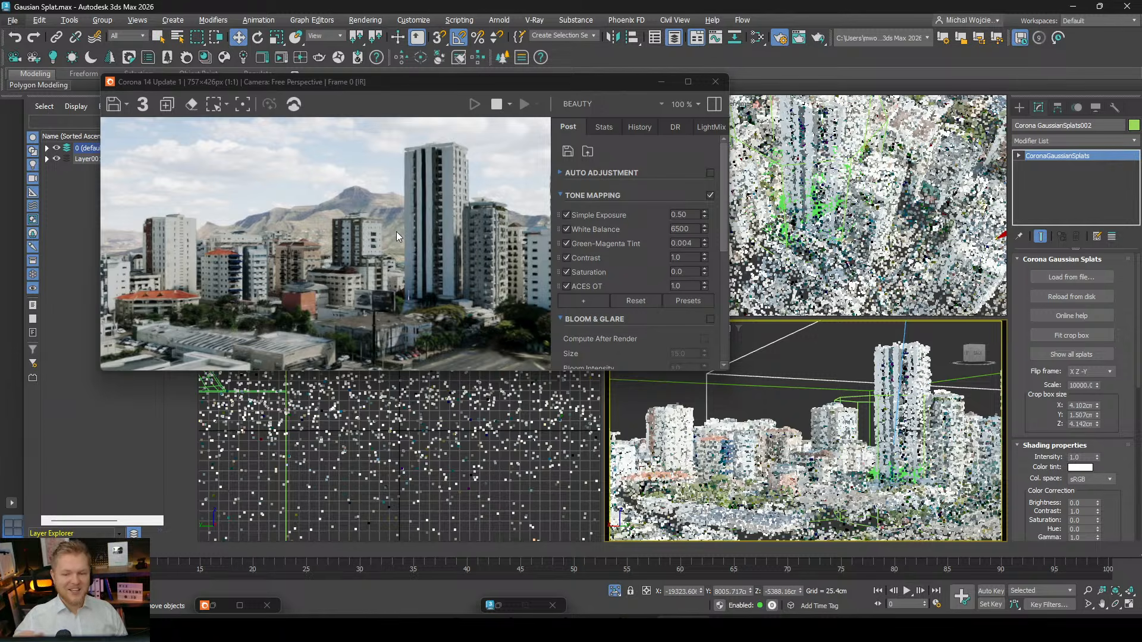
Stop the interactive render, close the frame buffer, and clear the selection in the scene.
click(496, 106)
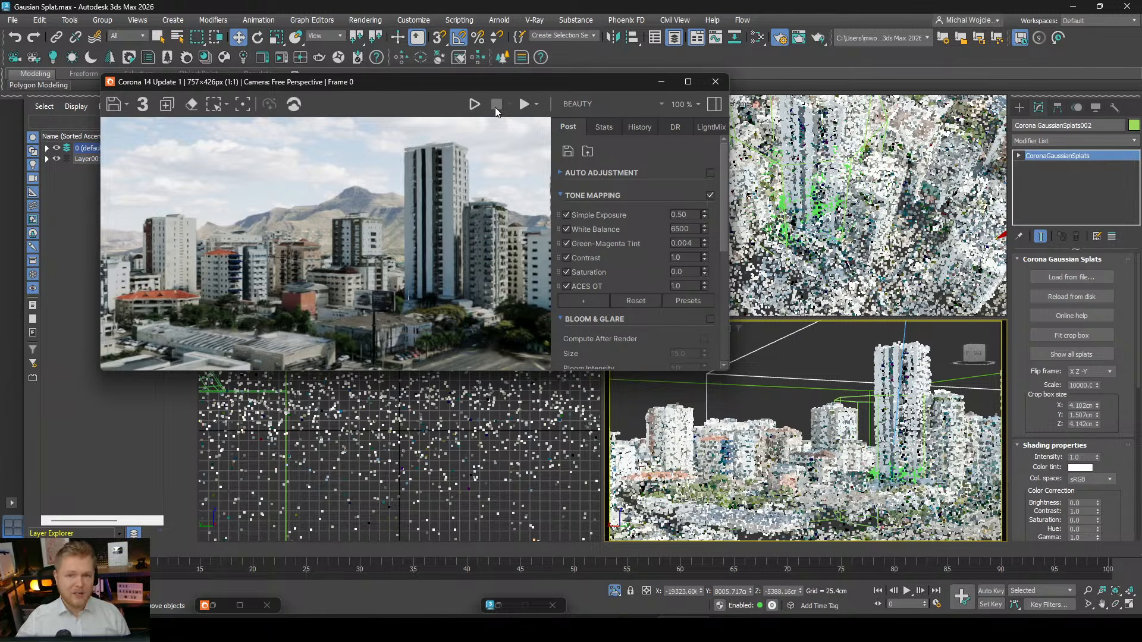
click(723, 80)
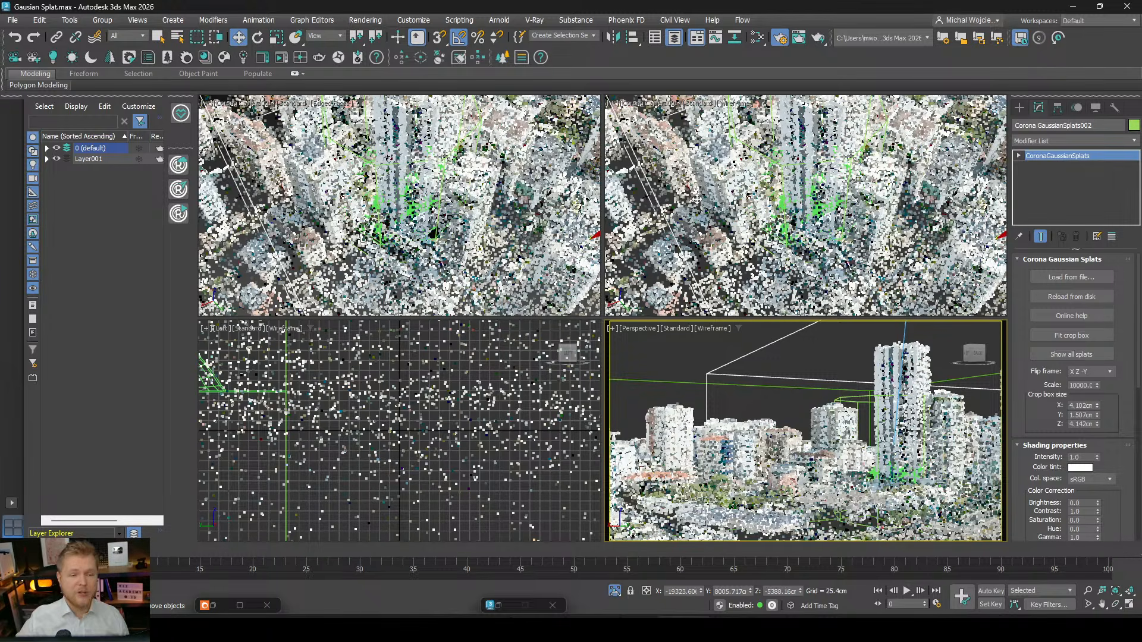
mouse_move(55, 86)
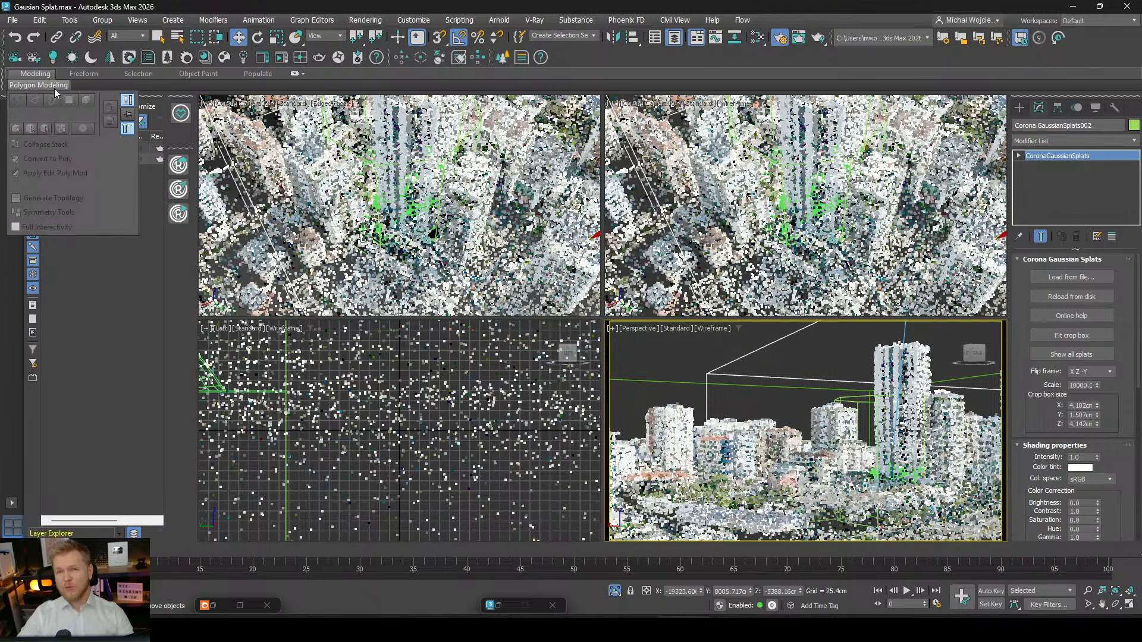
click(641, 348)
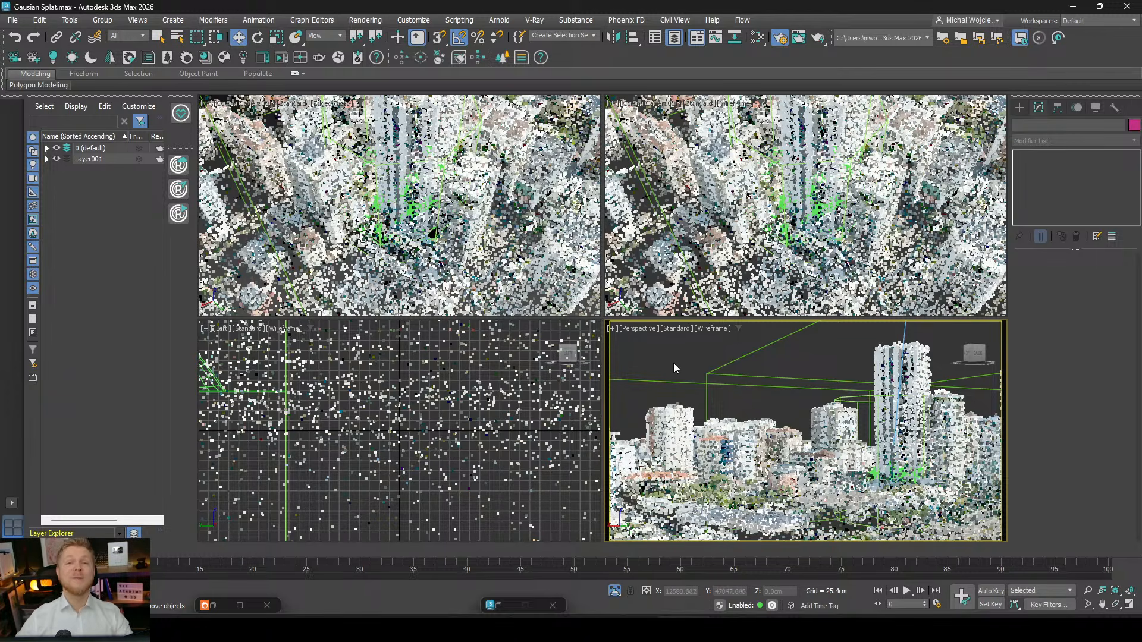
click(717, 425)
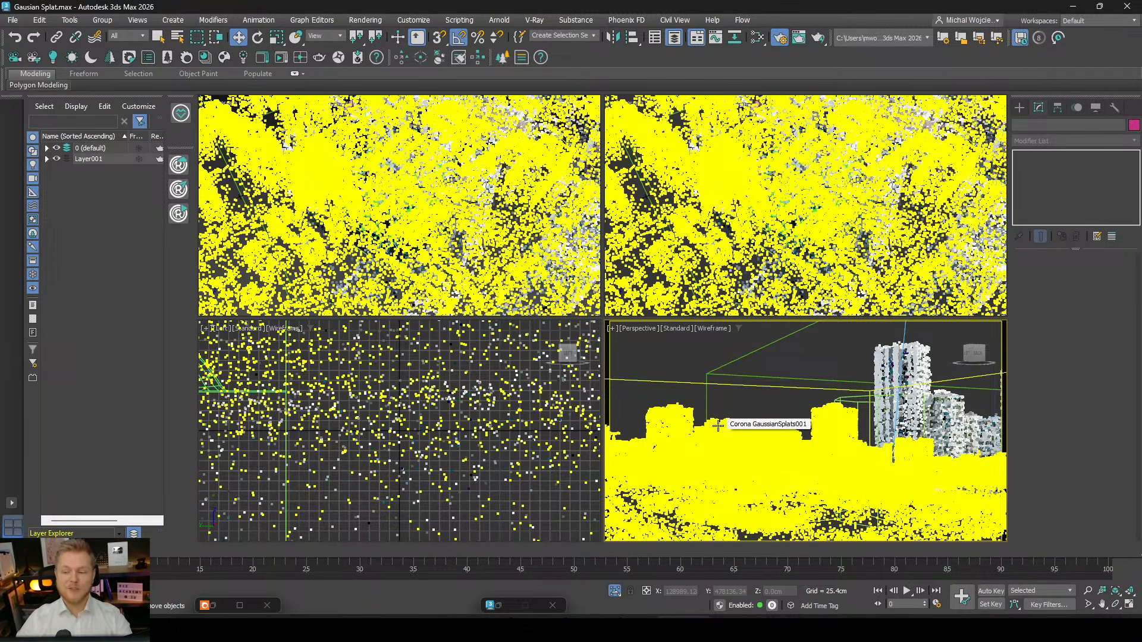
click(690, 368)
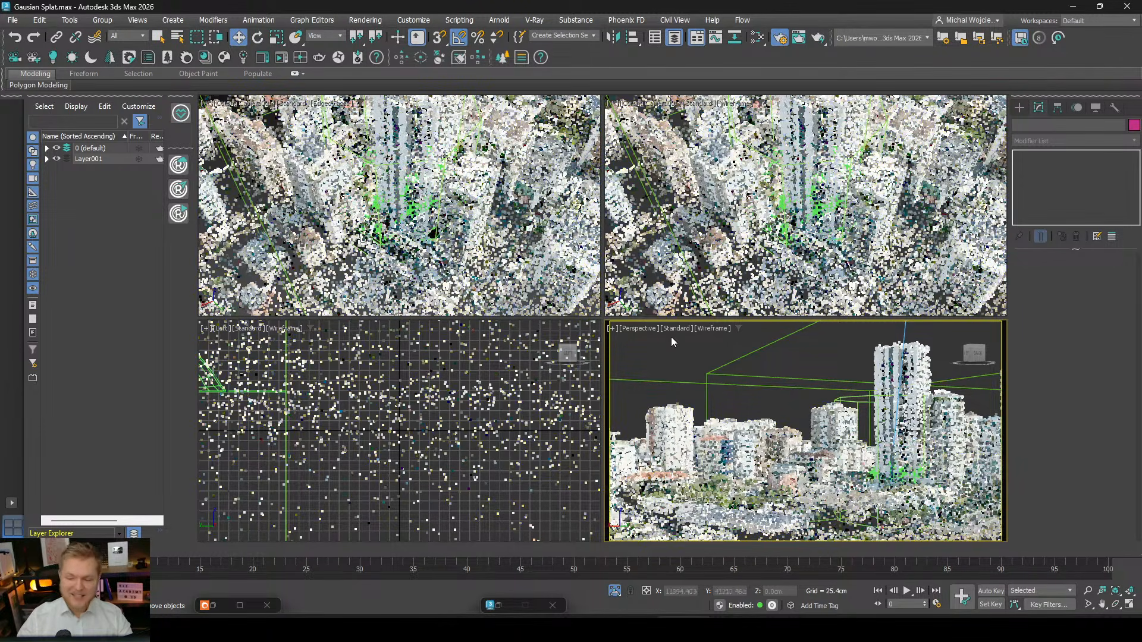
Reset 3ds Max to a new empty scene without saving the changes to Gausian Splat.max.
click(13, 19)
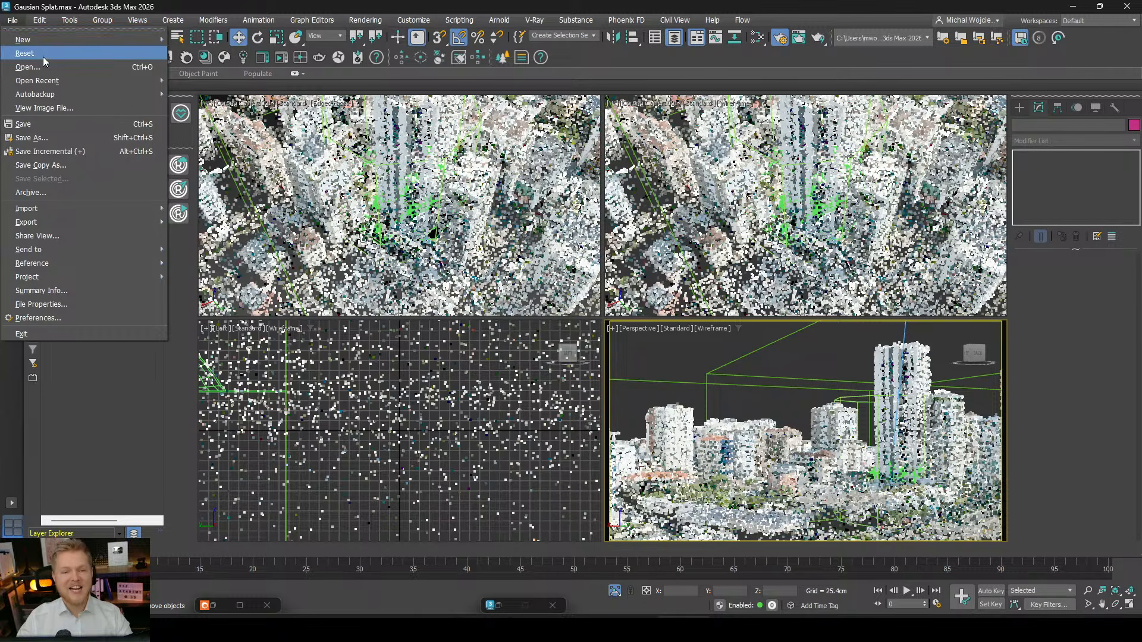
click(40, 53)
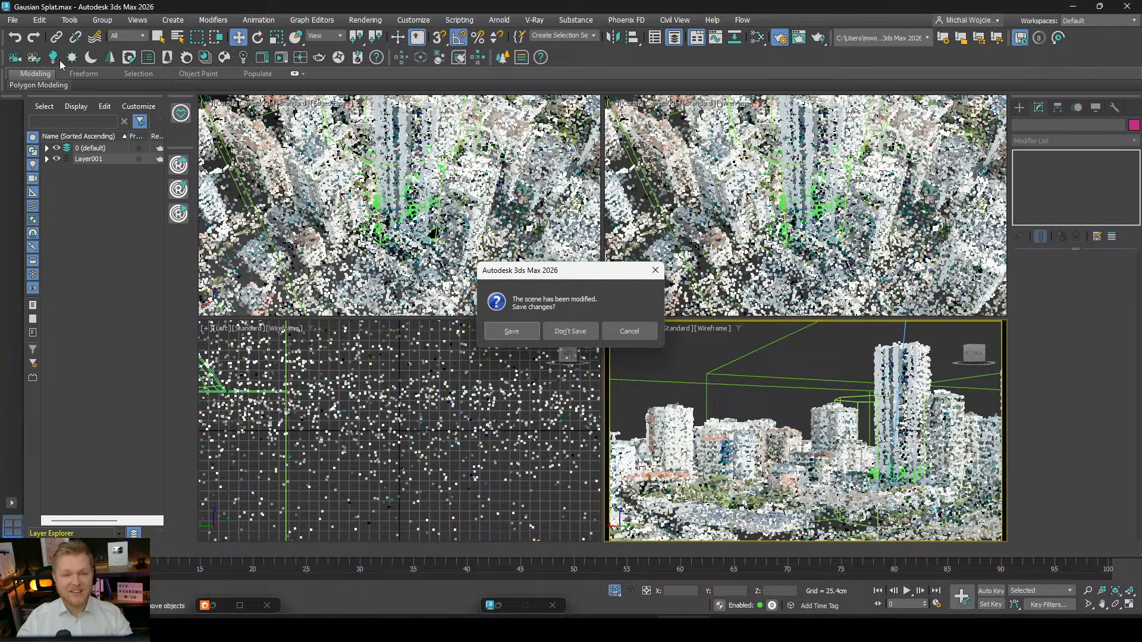
click(581, 332)
click(537, 332)
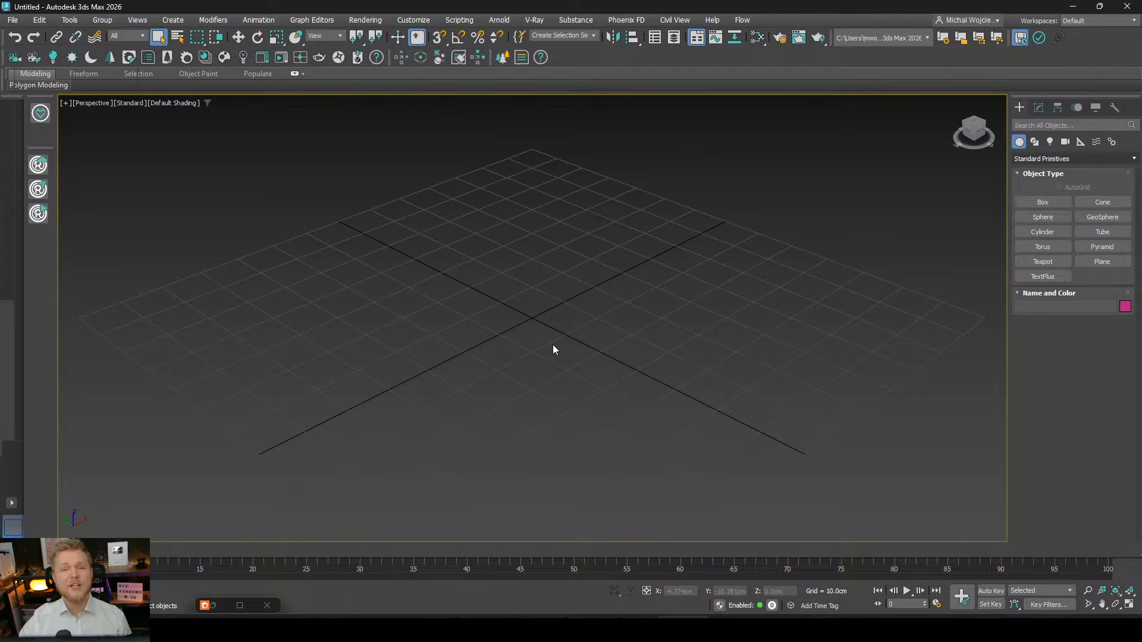
Switch to the Toaleta_Goscinna.max session and inspect the vanity area and toilet in the bathroom render up close.
mouse_move(767, 628)
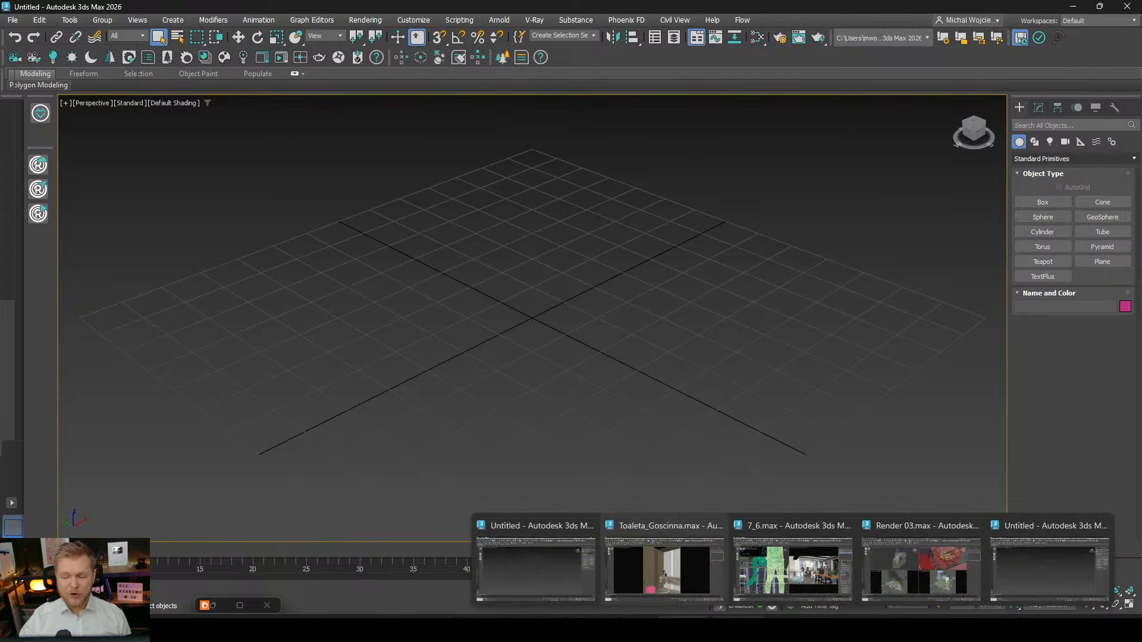
click(666, 565)
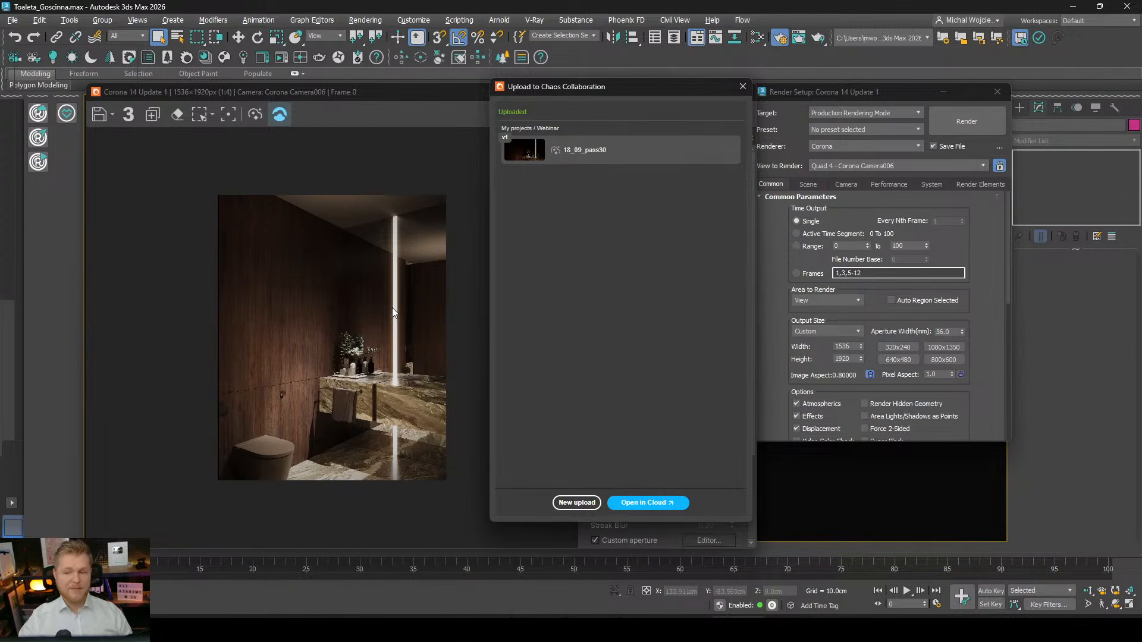
click(368, 337)
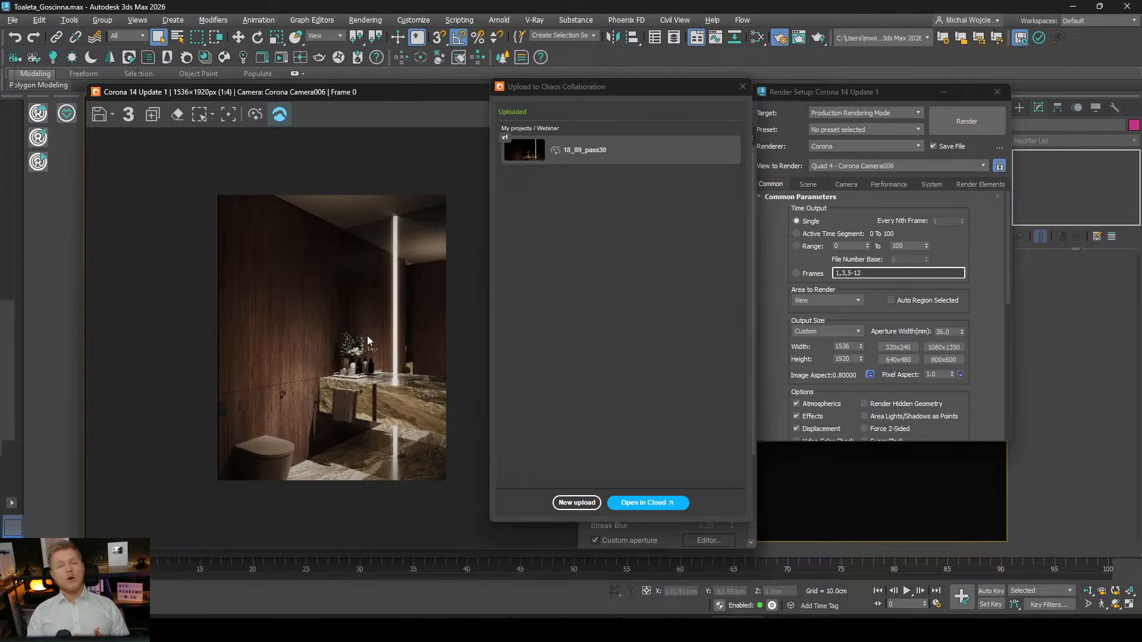
scroll(367, 341, up, 1)
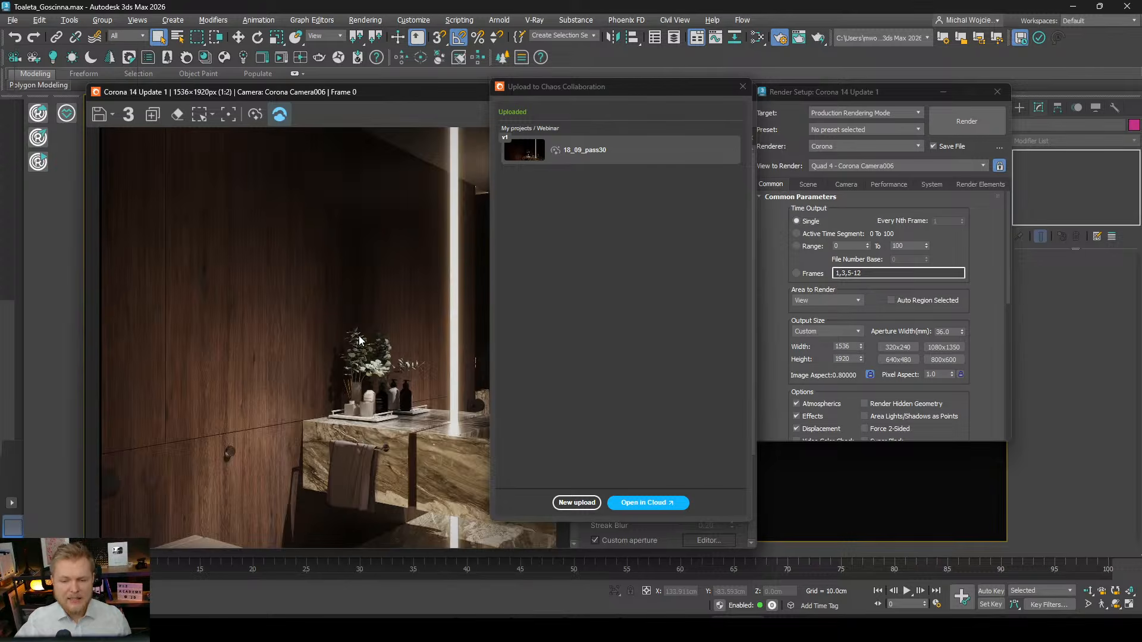
drag(359, 340, 351, 263)
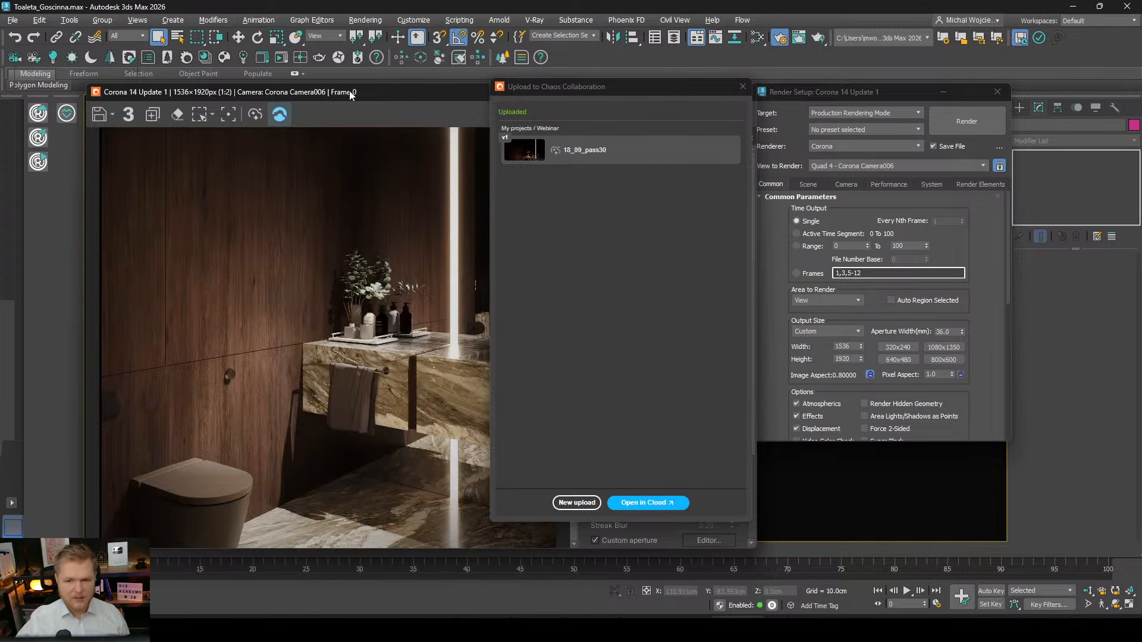
Reposition the frame buffer to reveal more of the bathroom render and close the Upload to Chaos Collaboration window.
drag(355, 94, 328, 12)
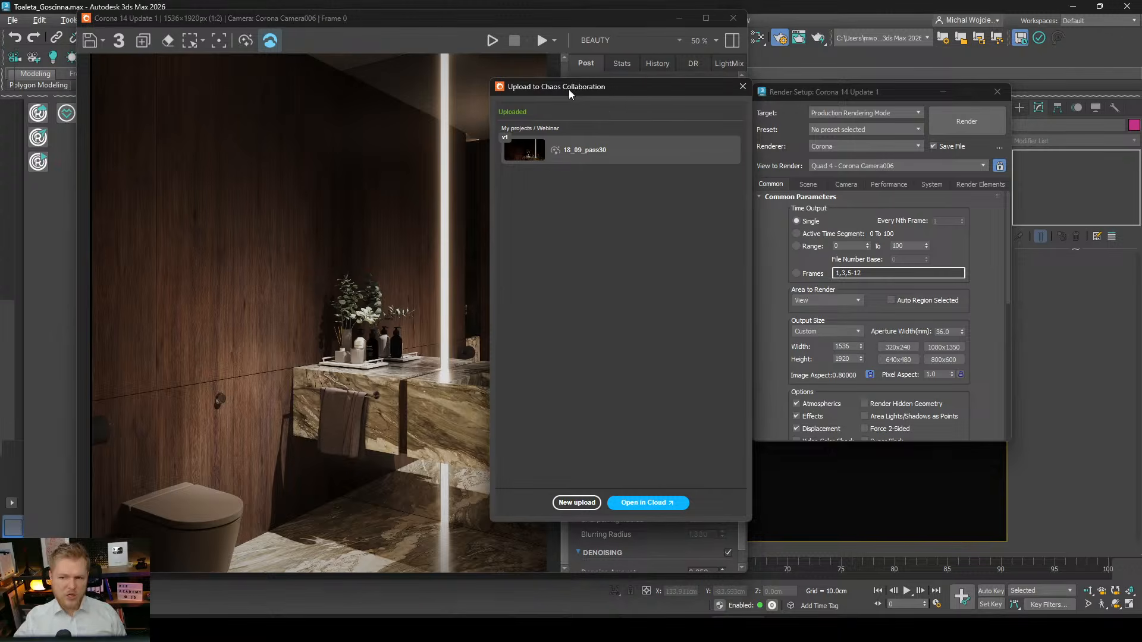
drag(568, 86, 652, 93)
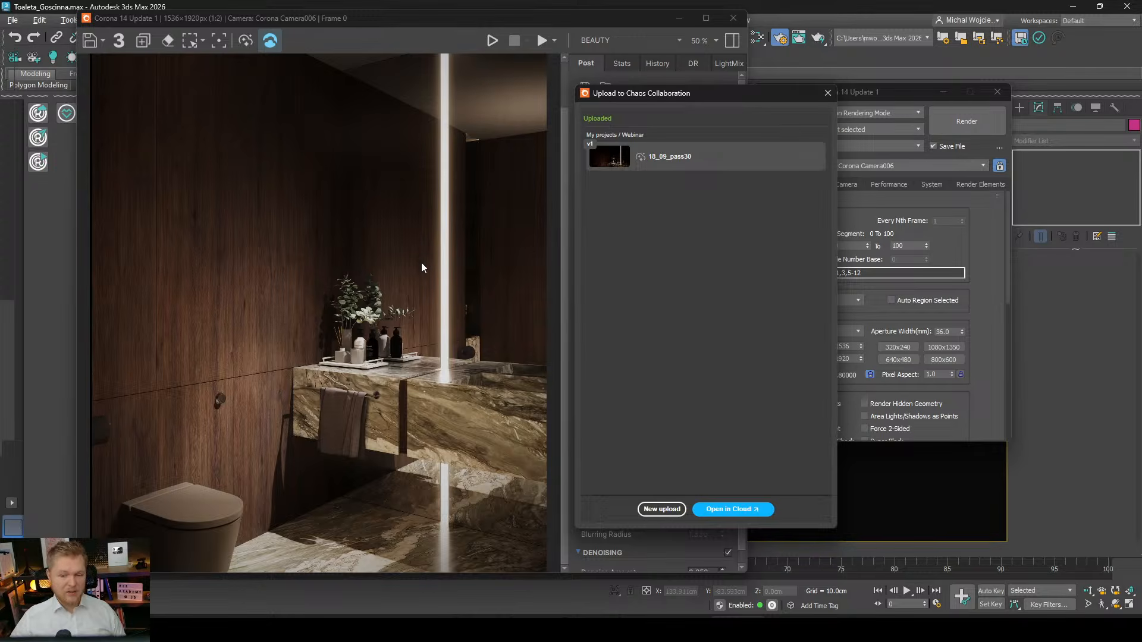
click(827, 93)
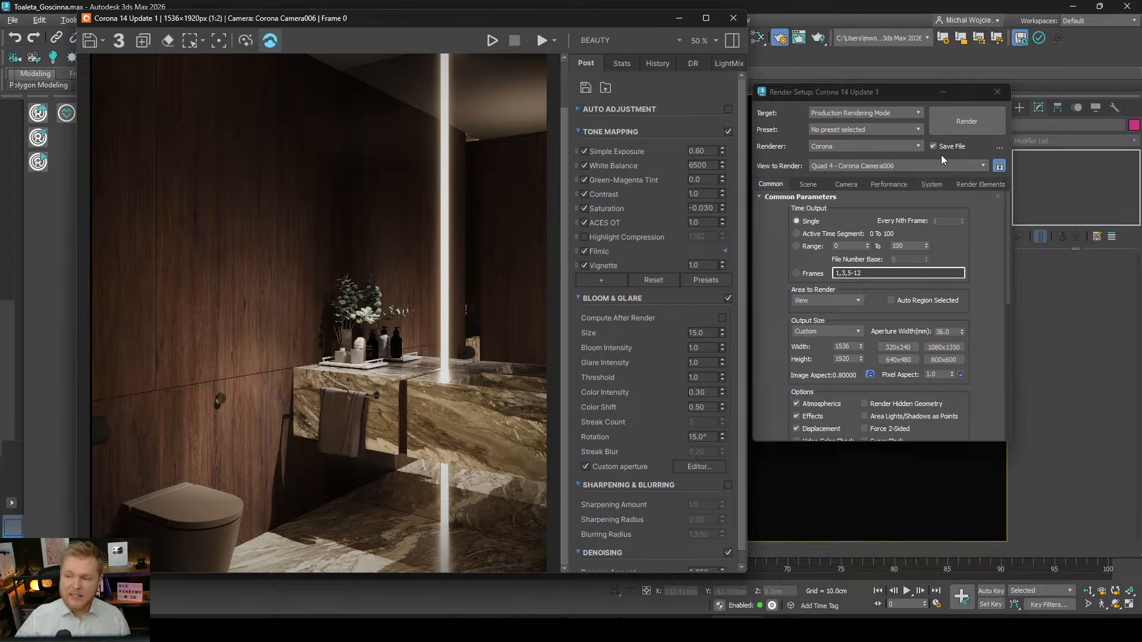
Review the CMasking_AiEnhancer render element in Render Setup, including its selected element parameters and AI Enhancer description.
click(980, 184)
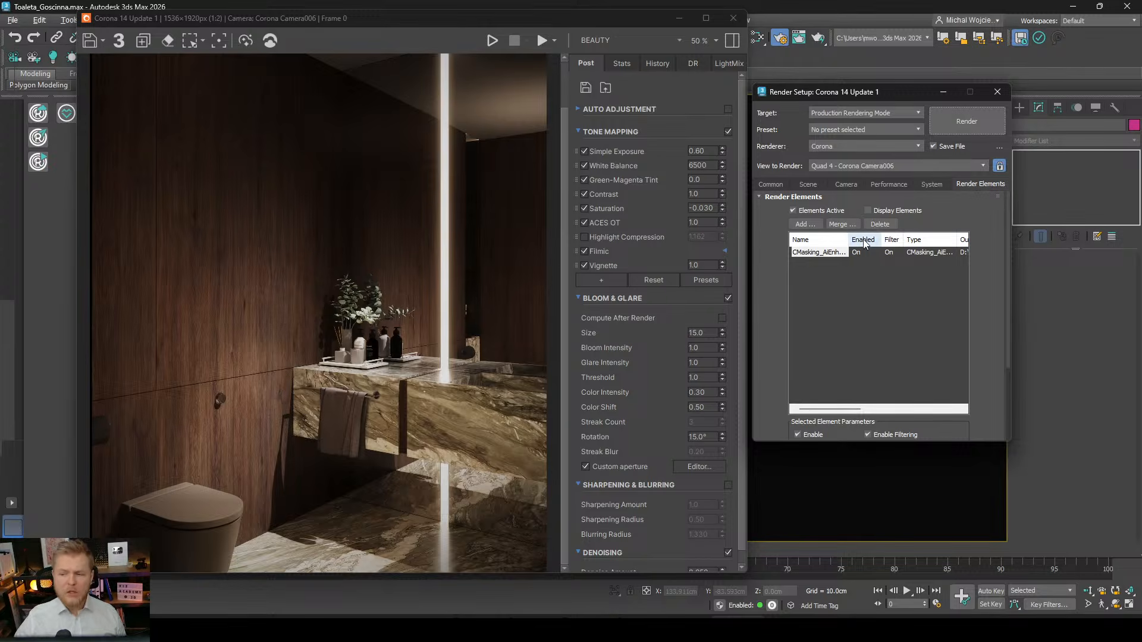
scroll(408, 288, down, 1)
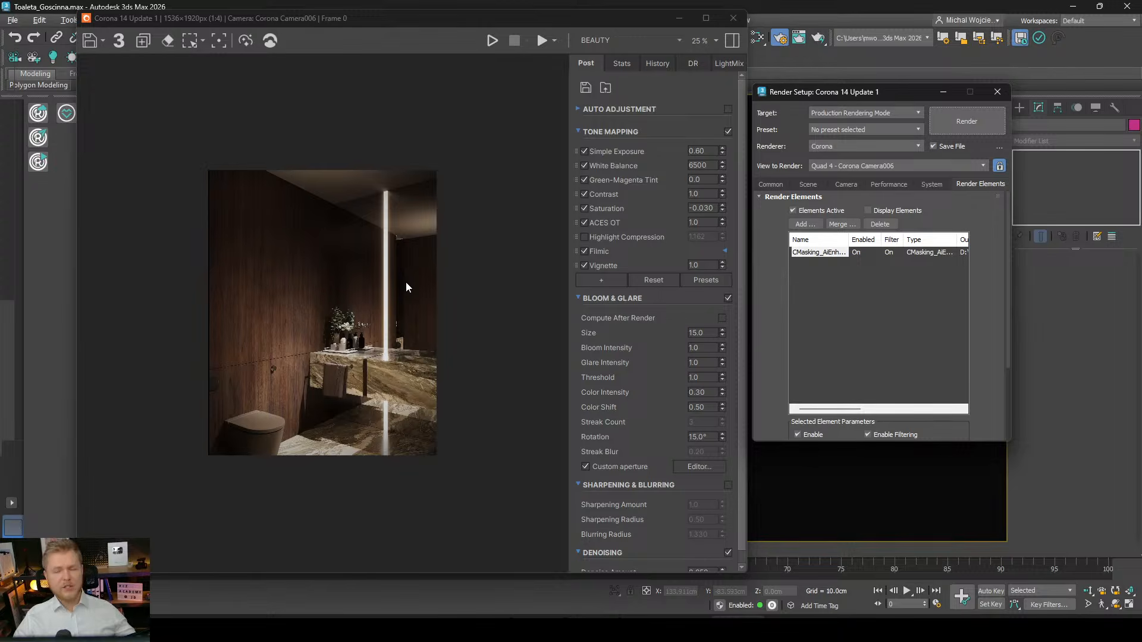
scroll(405, 288, up, 1)
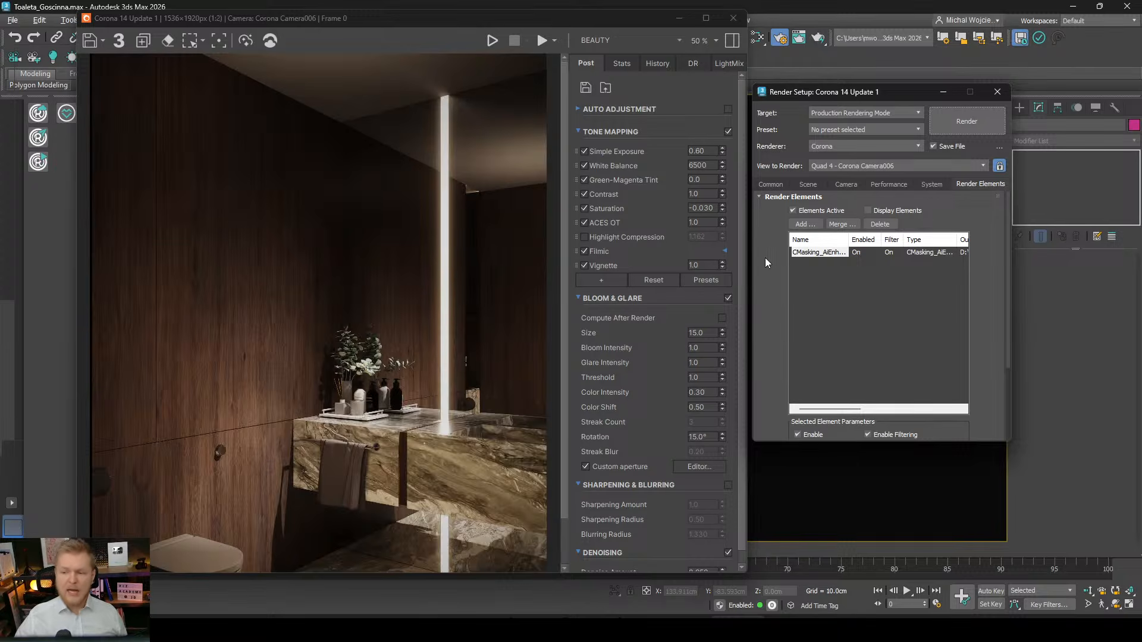
click(808, 253)
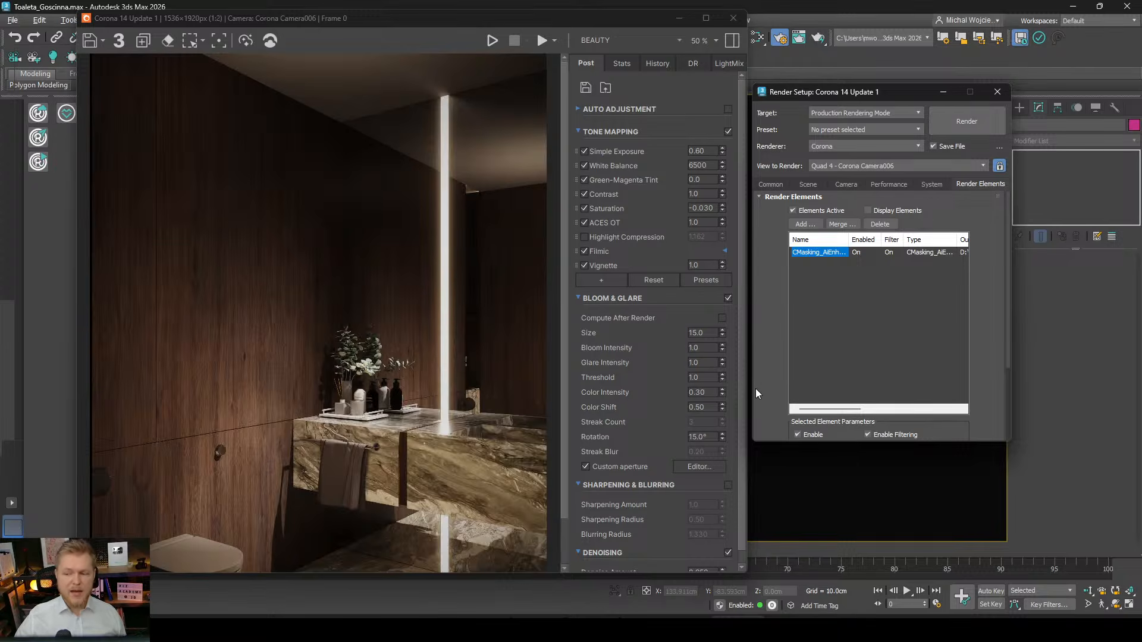
drag(757, 392, 766, 347)
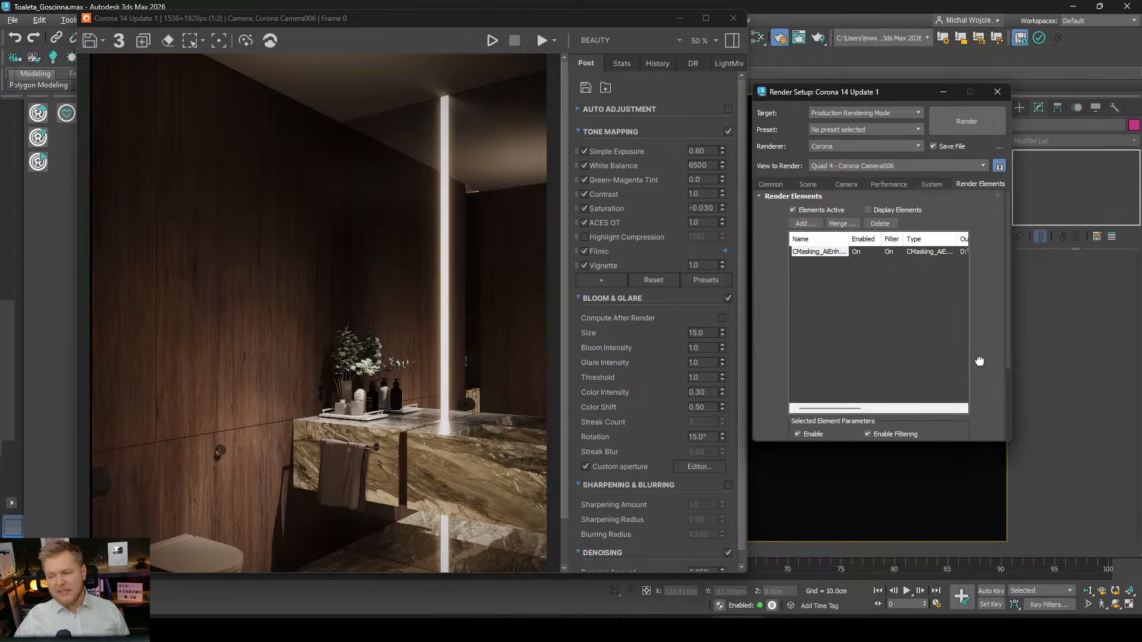
drag(980, 361, 975, 239)
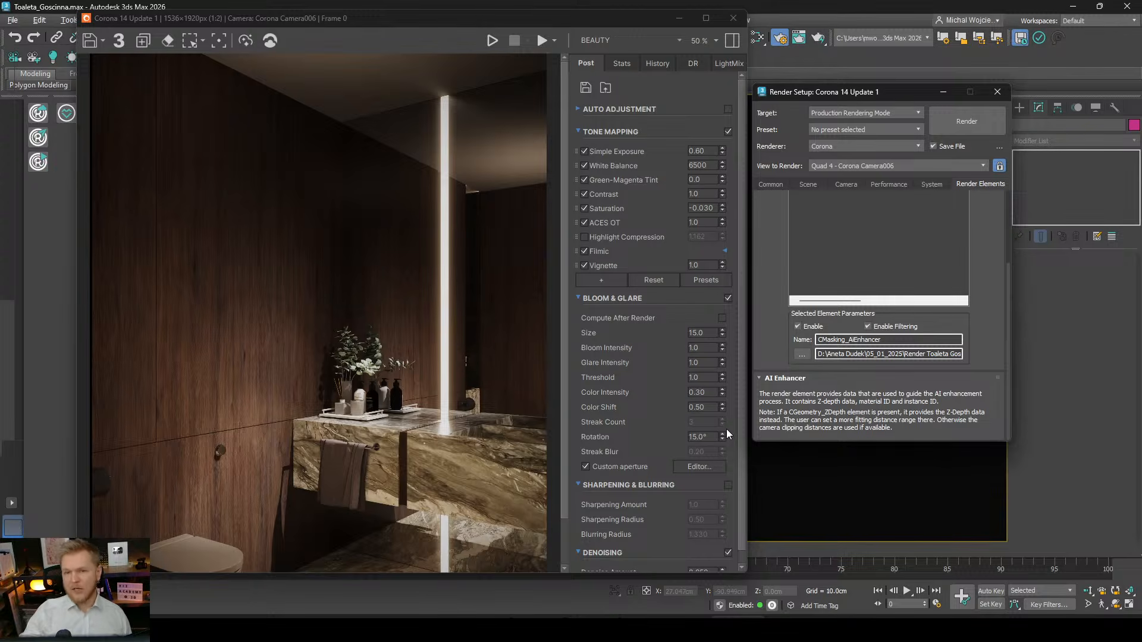
Minimize the frame buffer and Render Setup, and switch the scene to the four-viewport layout.
click(679, 18)
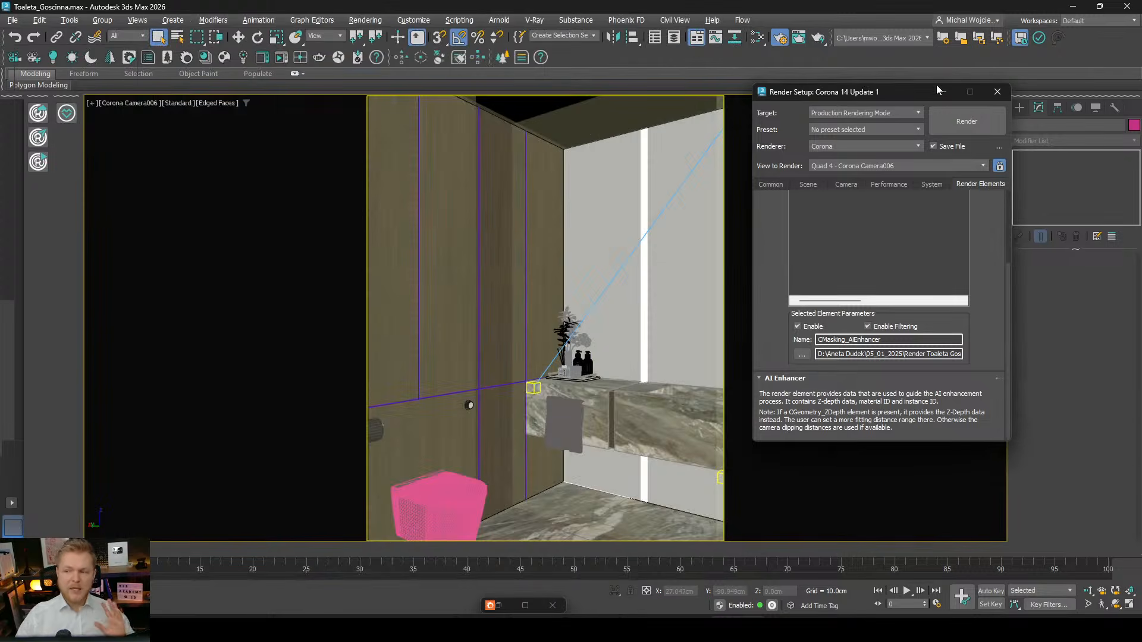
click(943, 92)
click(1130, 594)
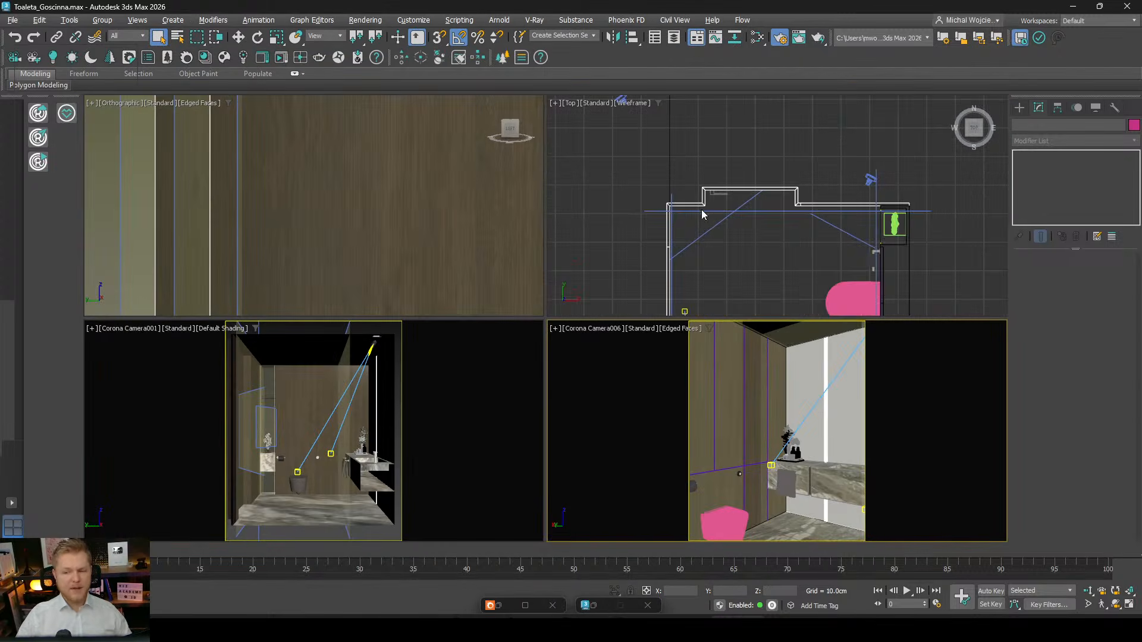
Select Corona Camera006 in the Top view and set its Far camera clipping distance to 10000 cm.
scroll(701, 209, down, 3)
click(665, 154)
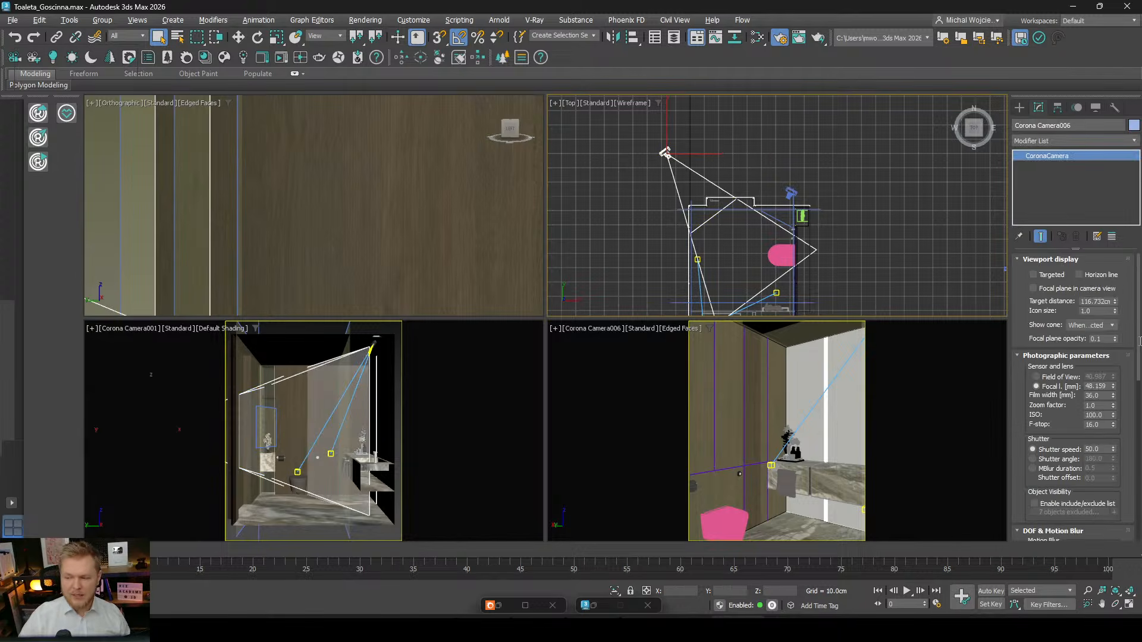
scroll(1117, 523, down, 8)
double_click(1097, 426)
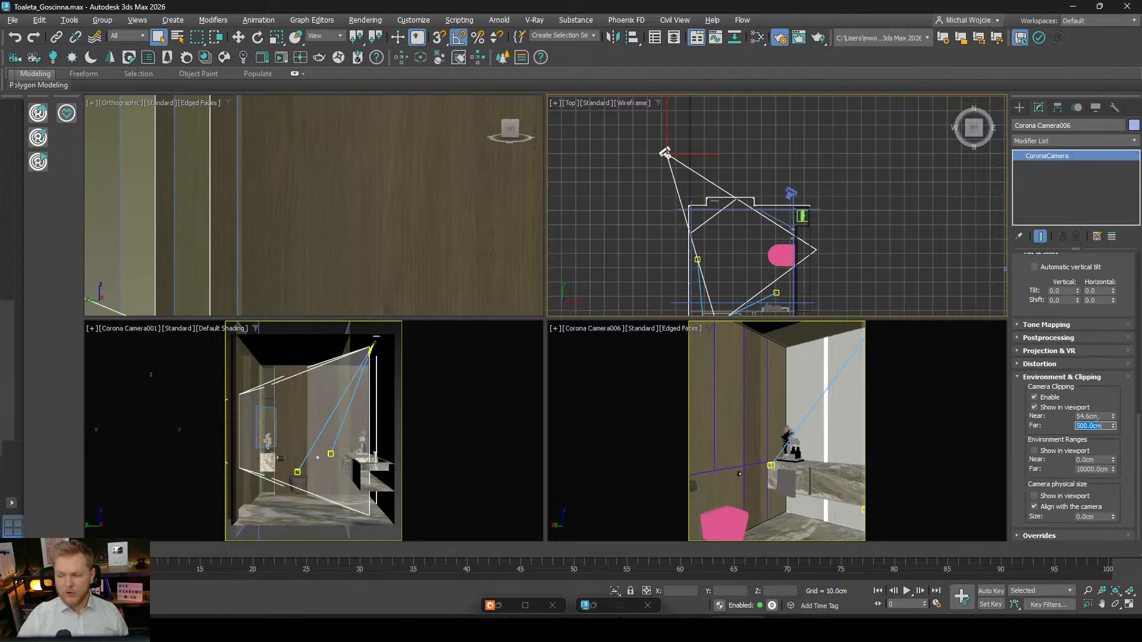
text(10000)
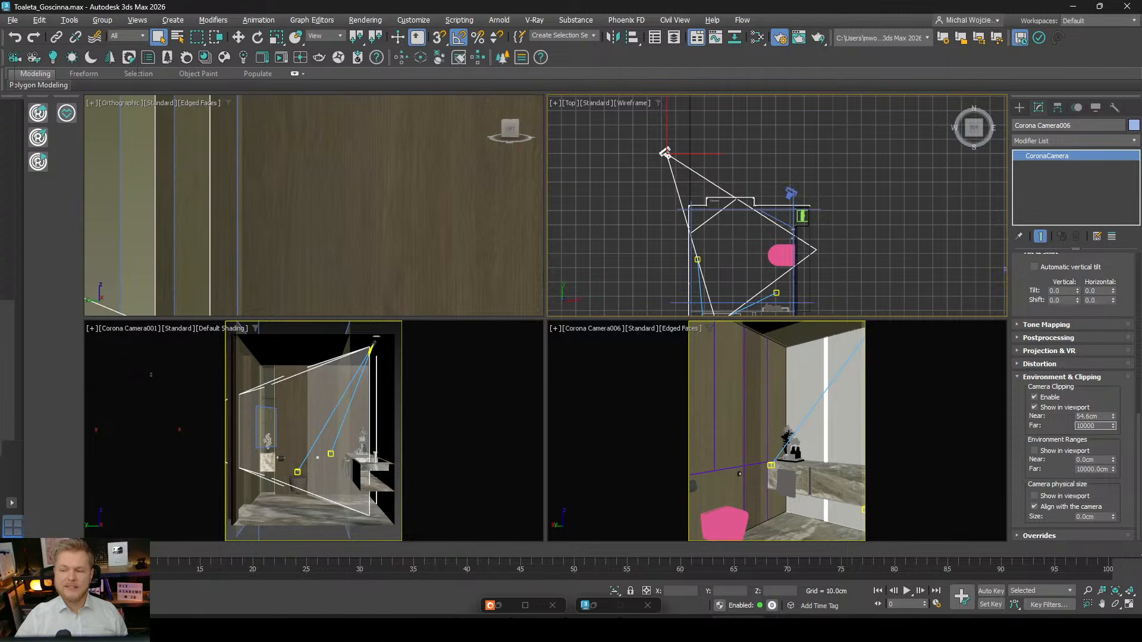
key(Return)
Examine how far Corona Camera006's clipping range extends beyond the bathroom in the Top view.
scroll(862, 196, down, 6)
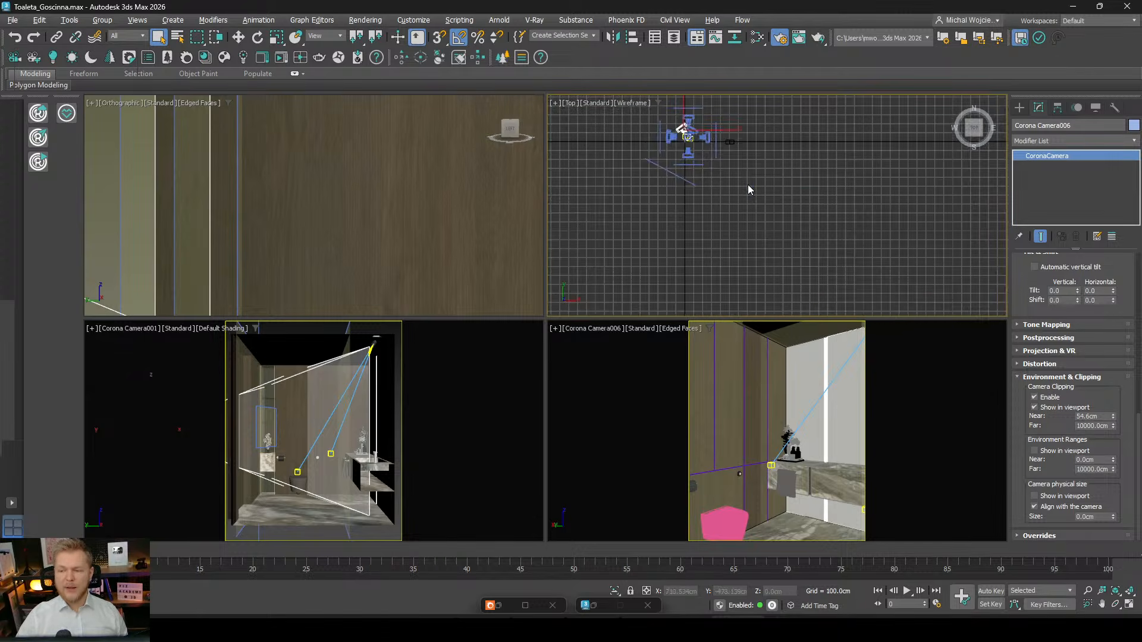
scroll(748, 186, down, 6)
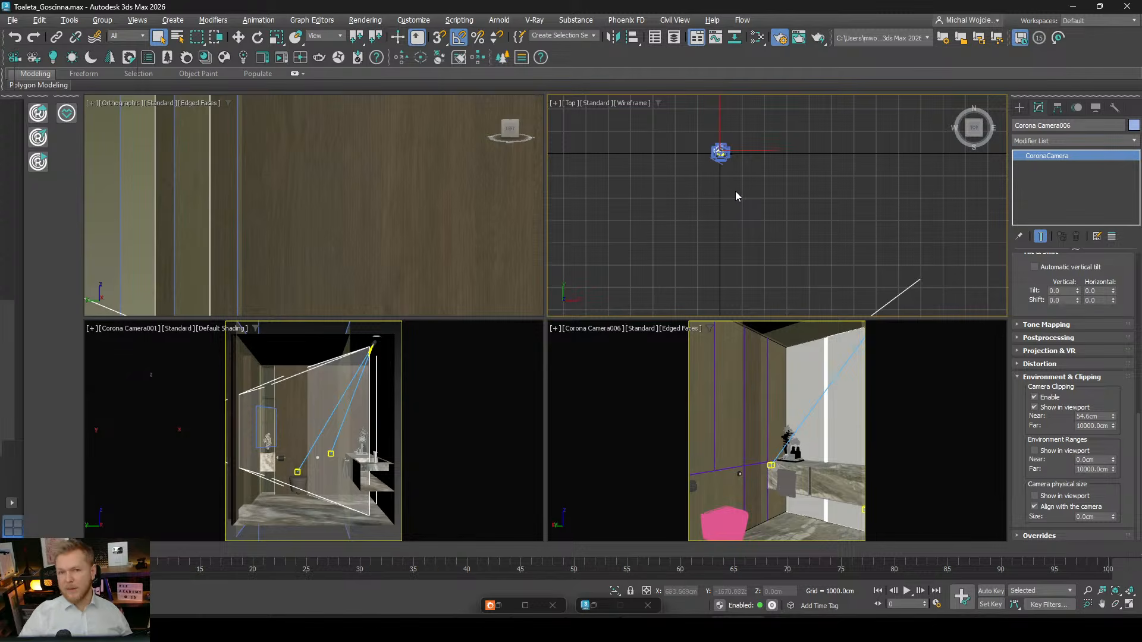
scroll(727, 203, up, 15)
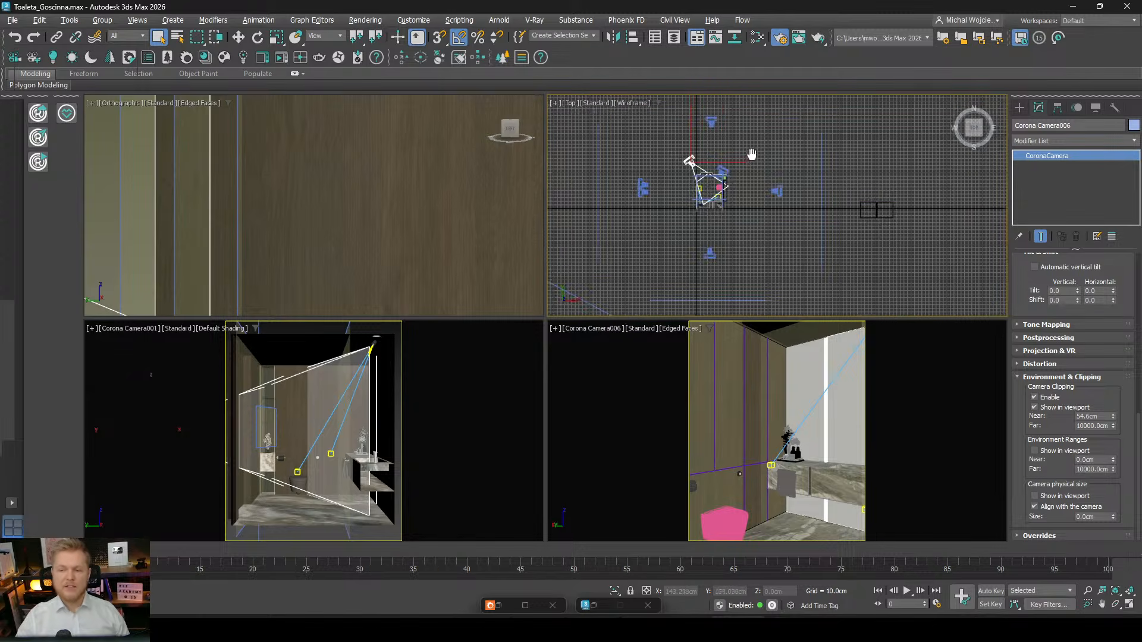
middle_drag(687, 227, 774, 184)
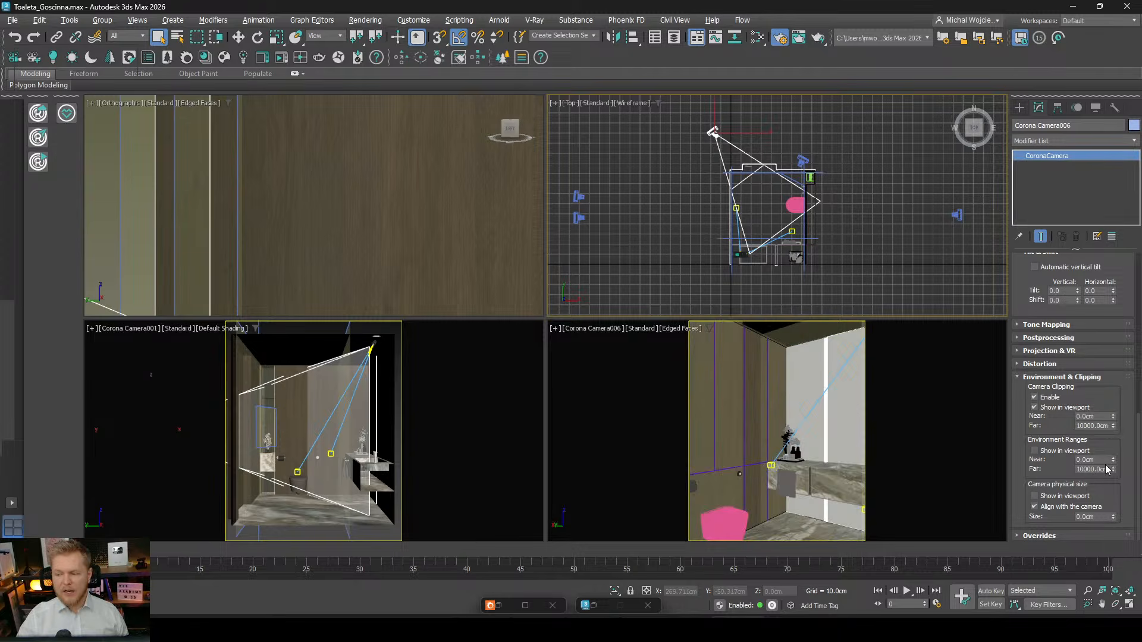
scroll(827, 255, up, 5)
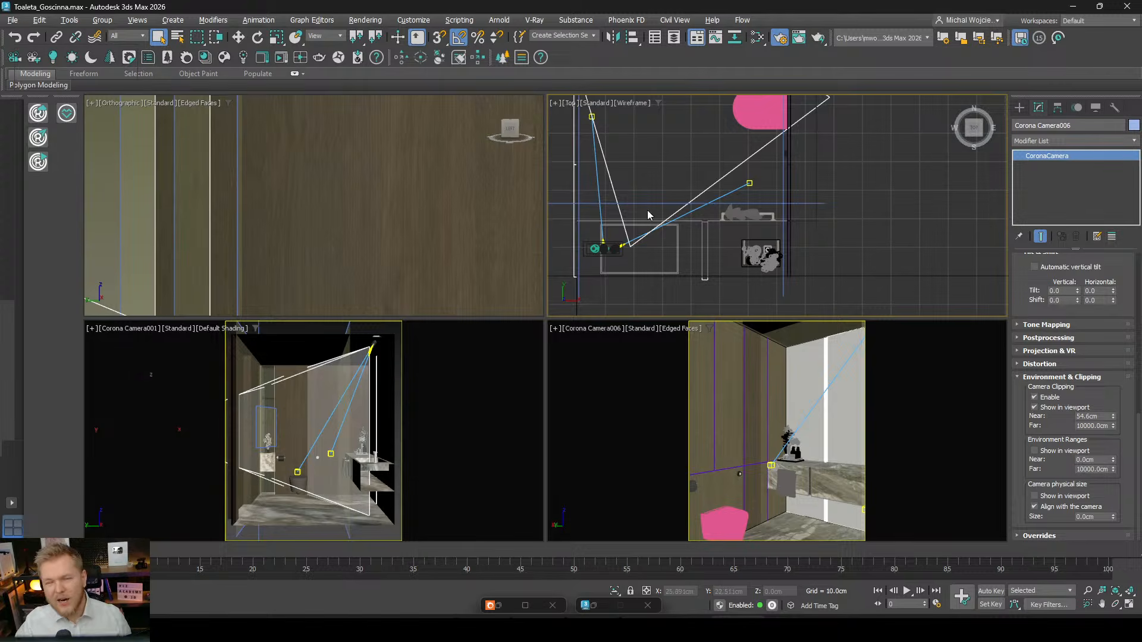
scroll(748, 217, down, 4)
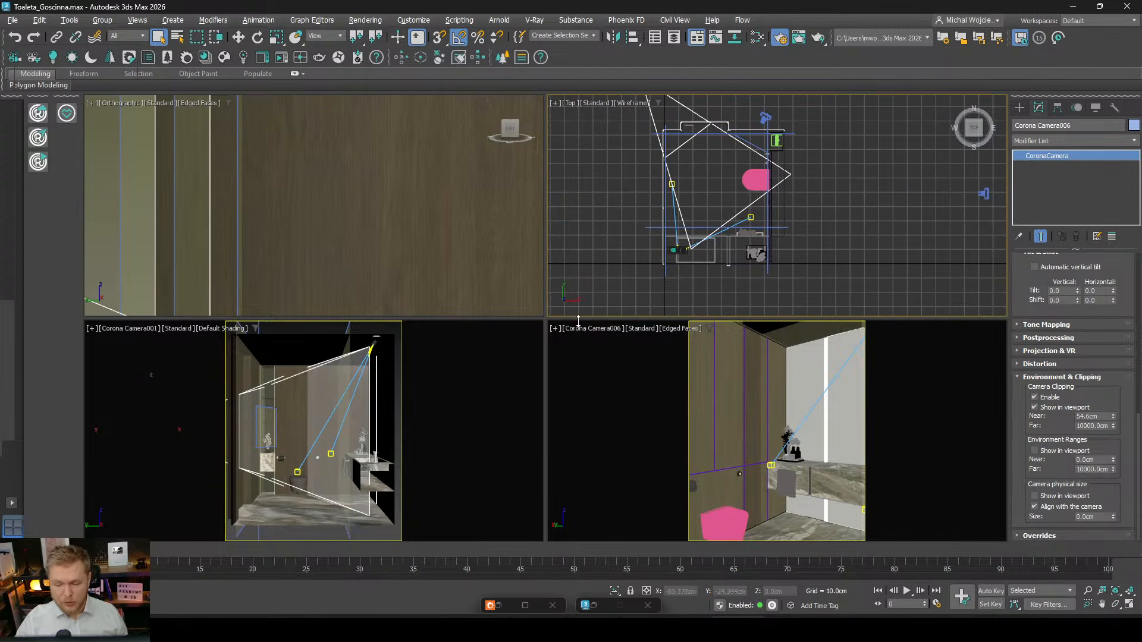
Restore the frame buffer and view the CMasking_AiEnhancer pass of the bathroom render, returning to the BEAUTY pass.
click(499, 607)
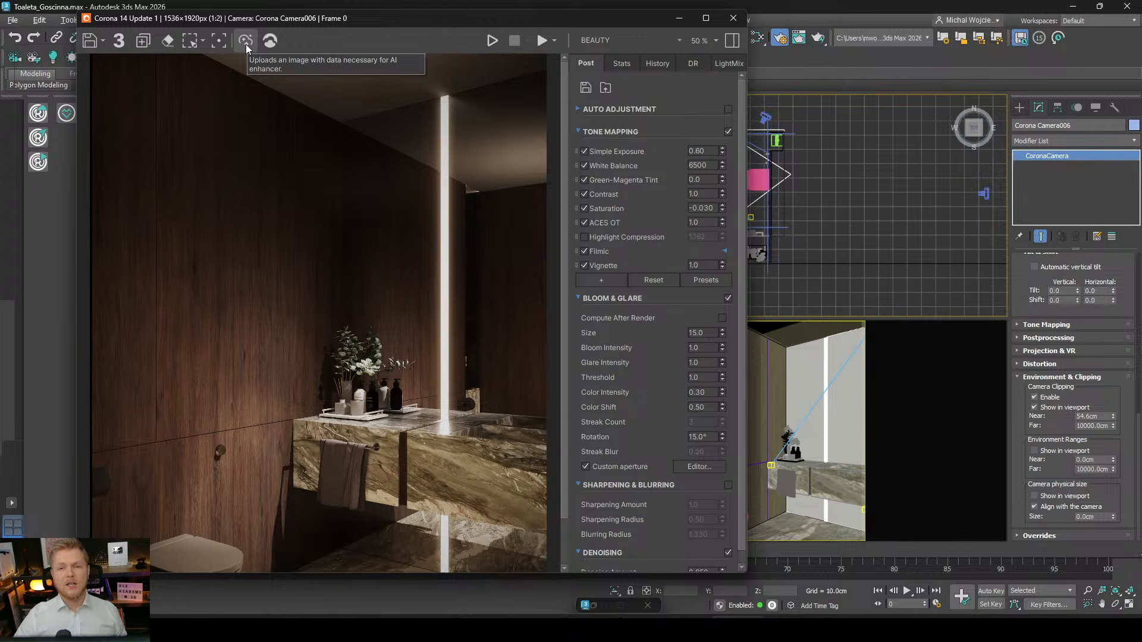
click(623, 38)
click(621, 69)
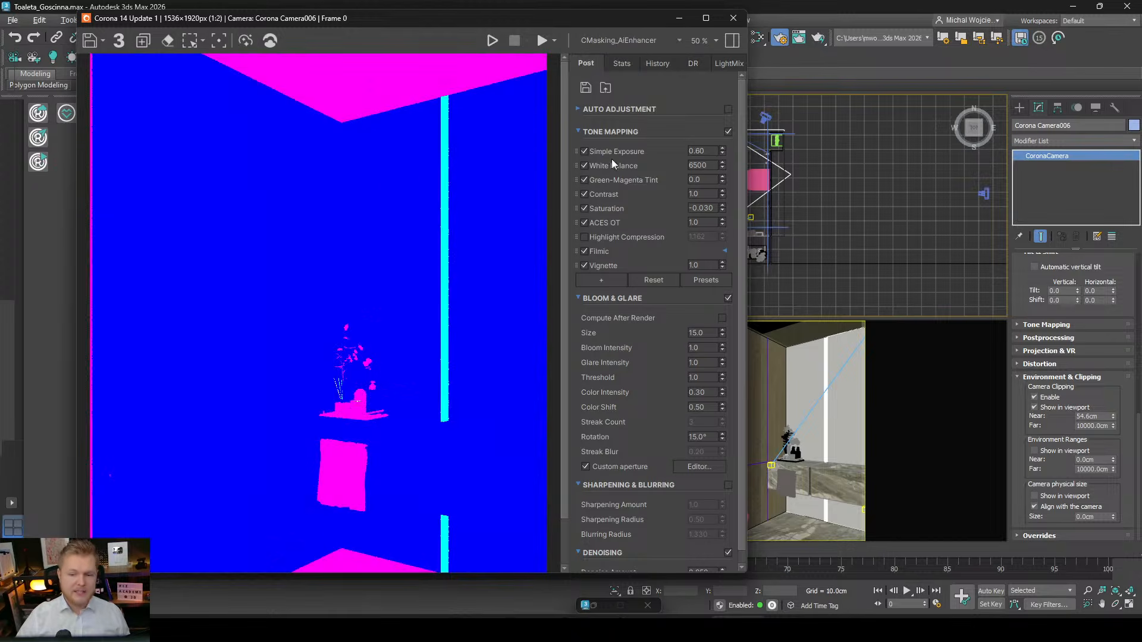
click(609, 41)
click(613, 52)
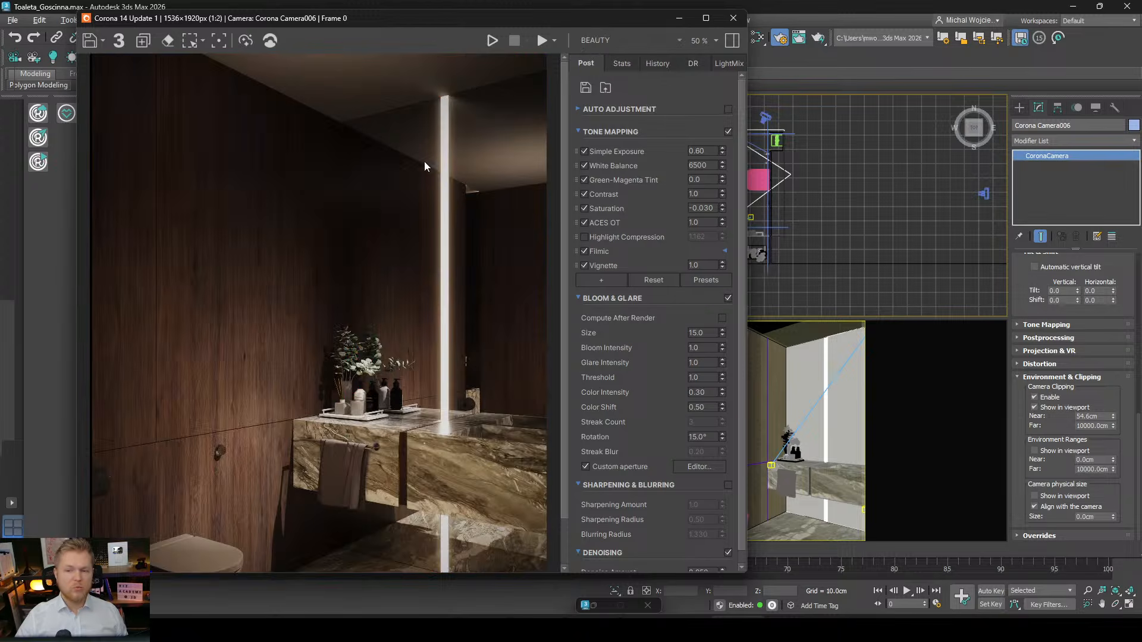
Prepare a Chaos Collaboration upload of the bathroom render with the Webinar project as destination, and add the current image as a second file.
click(268, 43)
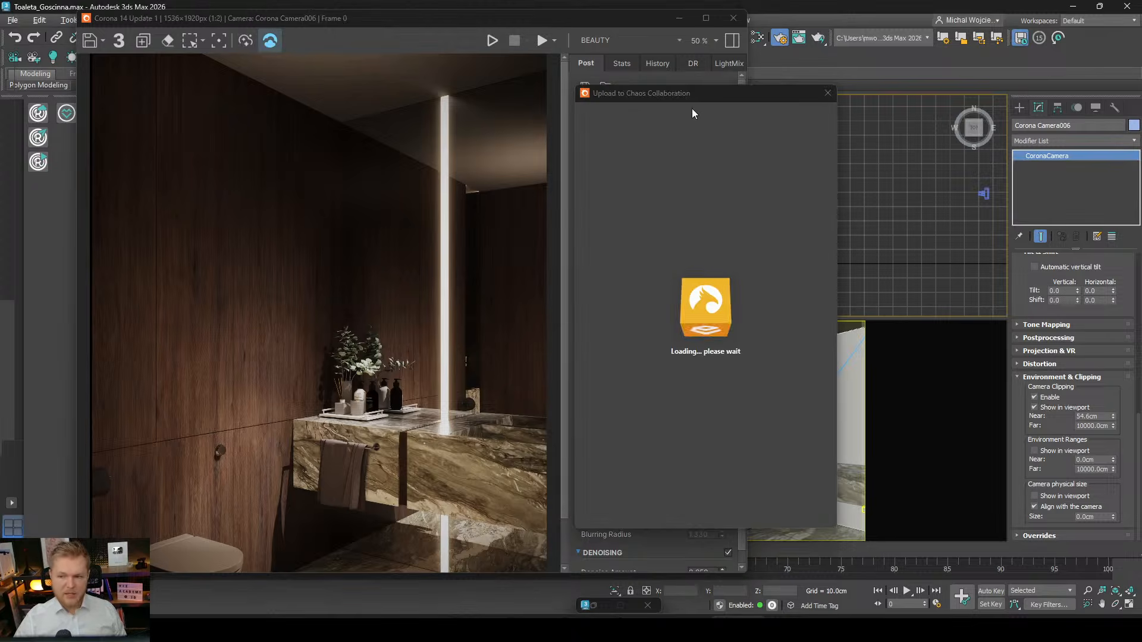
click(827, 93)
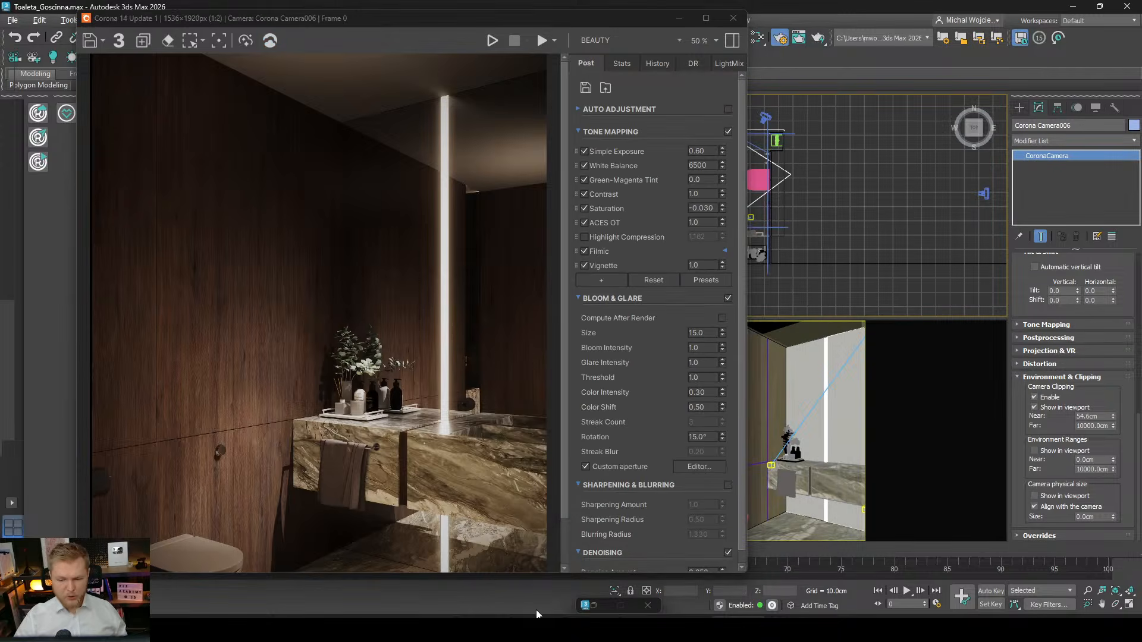
mouse_move(492, 625)
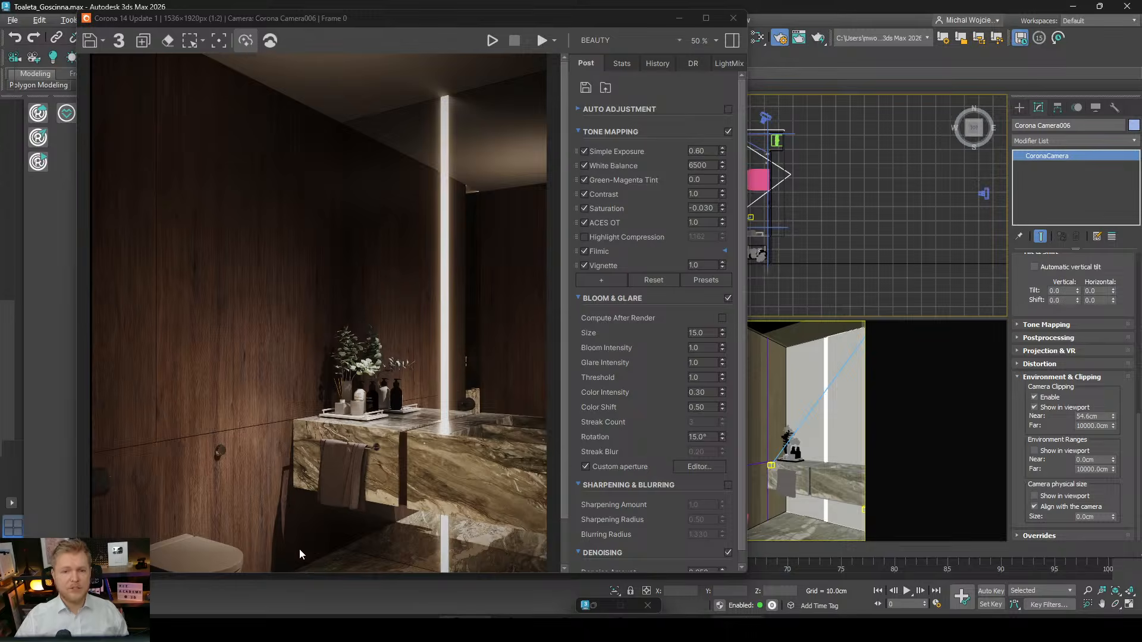
click(270, 40)
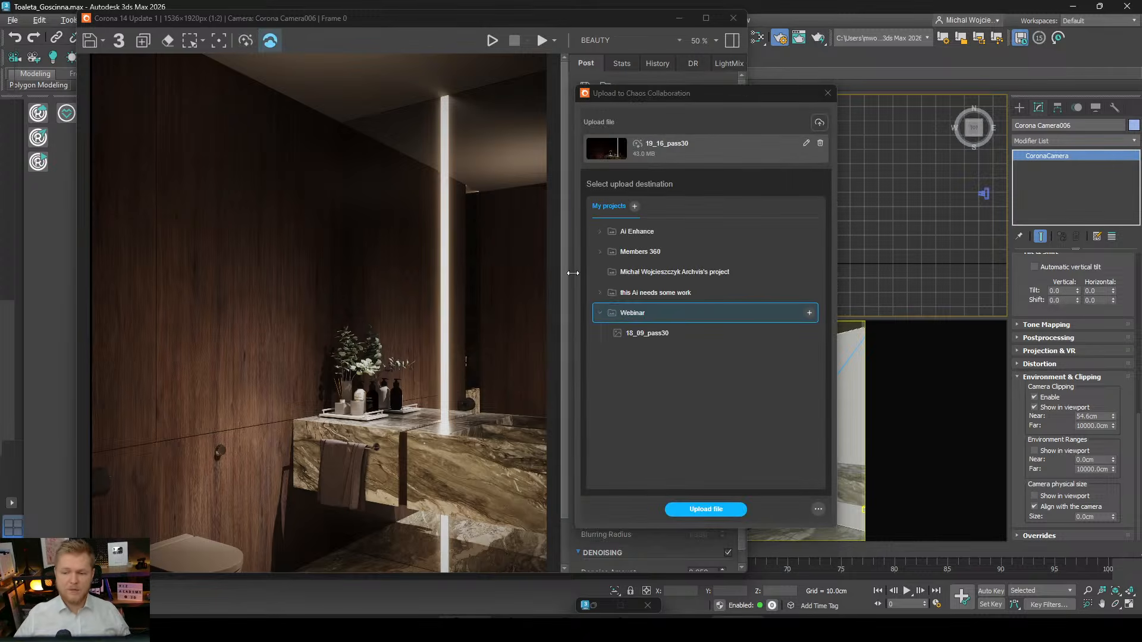
click(658, 337)
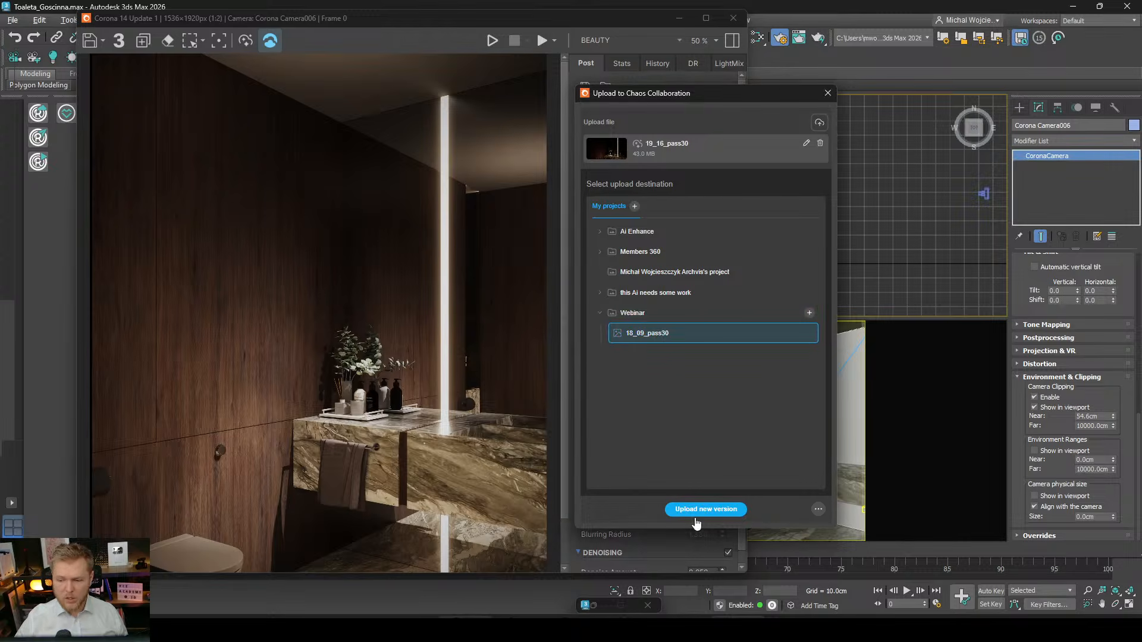
click(652, 320)
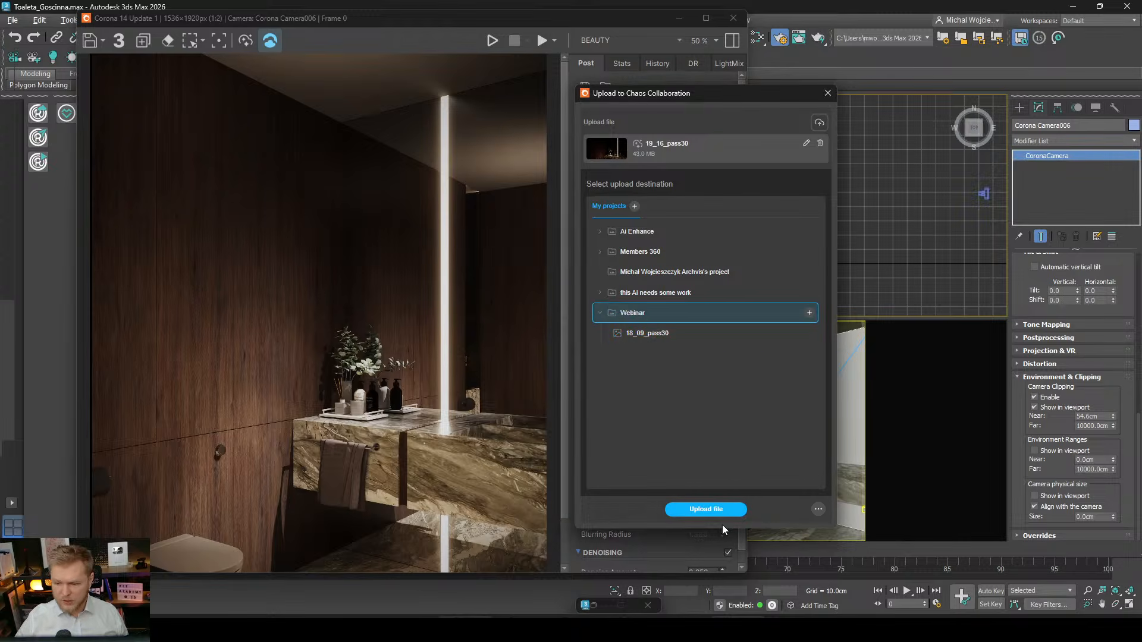
click(819, 125)
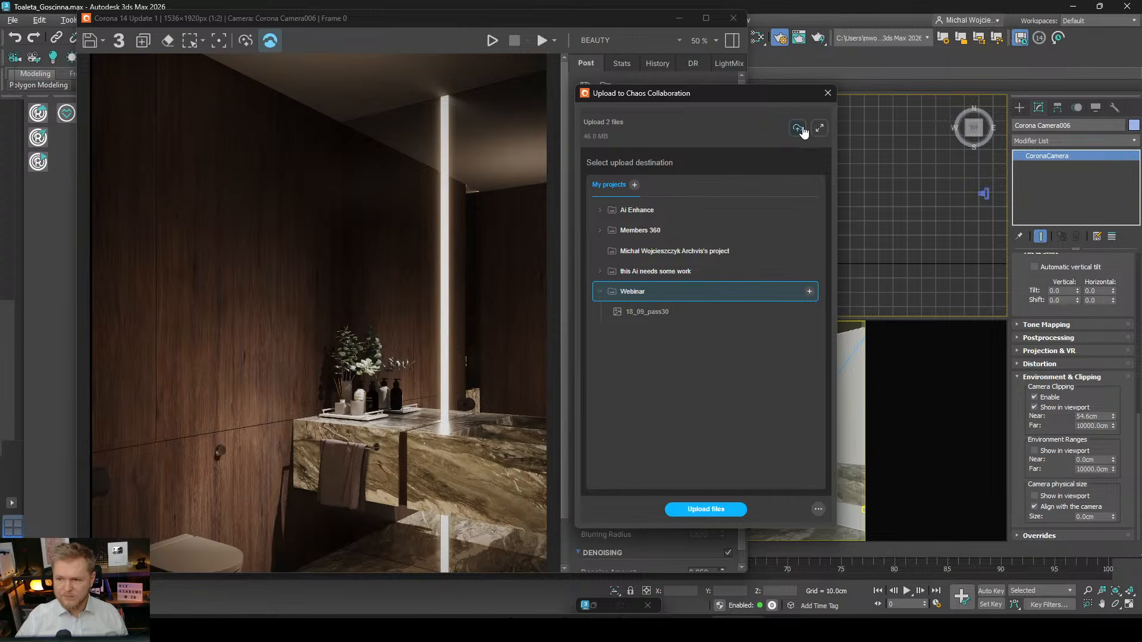
Switch to Chaos Cloud in the browser and open version v1 (18_09_pass30.exr) of the Webinar project's bathroom render.
mouse_move(575, 617)
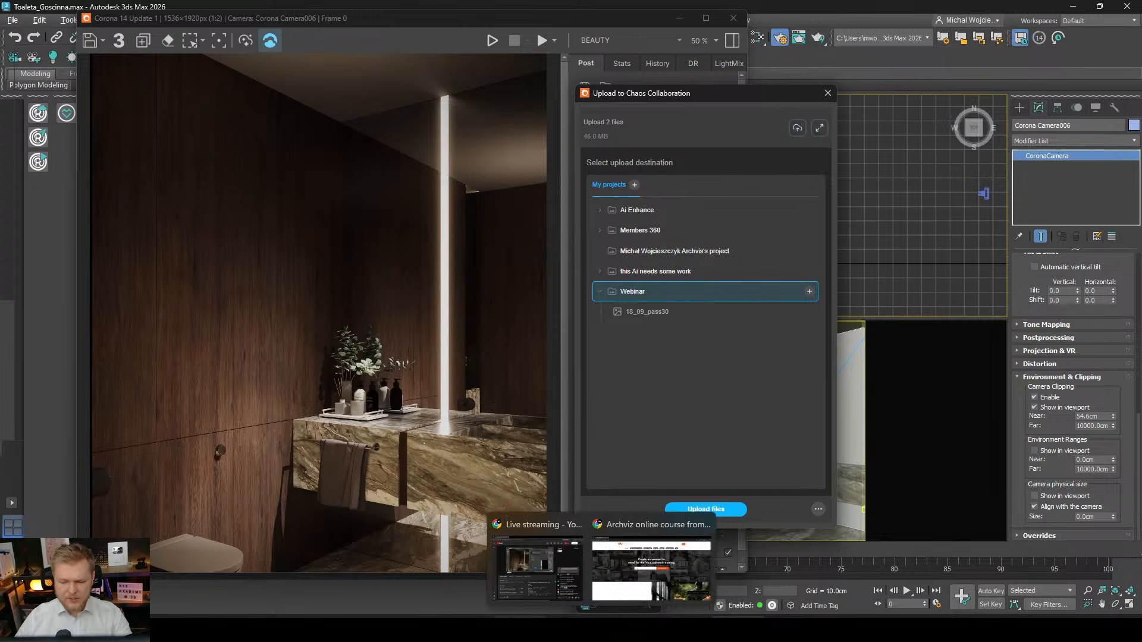
mouse_move(560, 592)
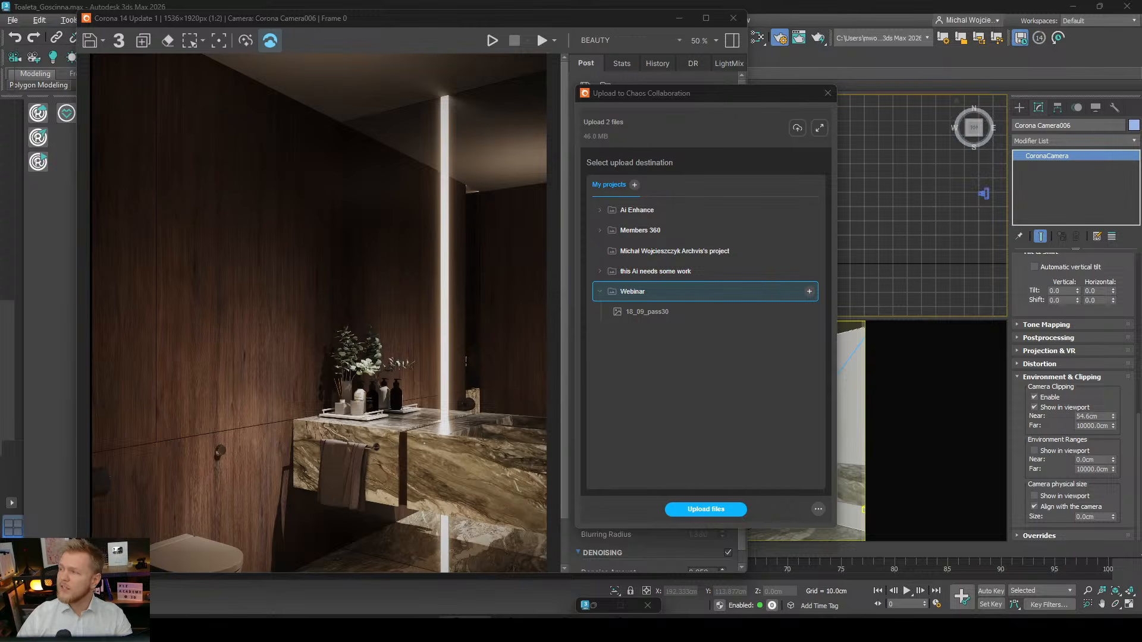
drag(529, 0, 529, 1)
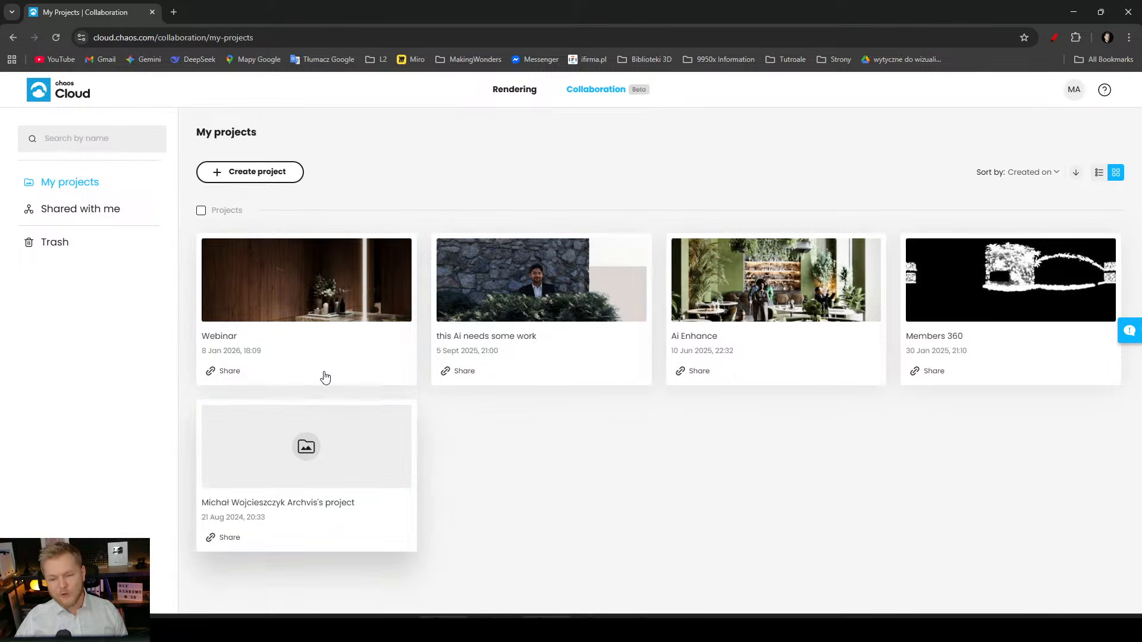
click(300, 293)
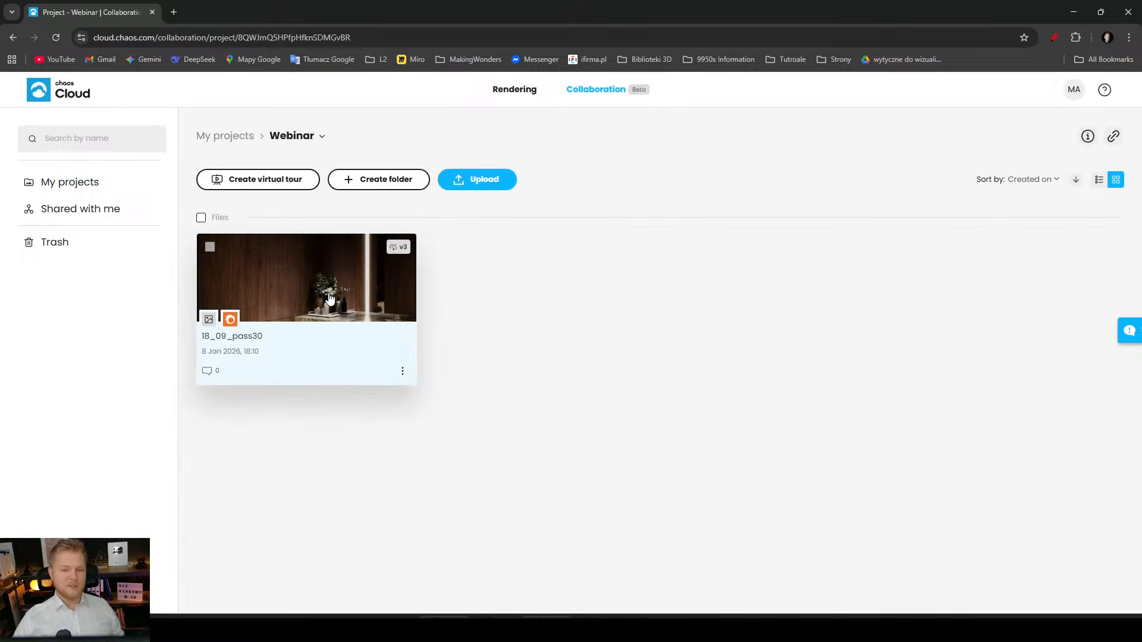
click(328, 296)
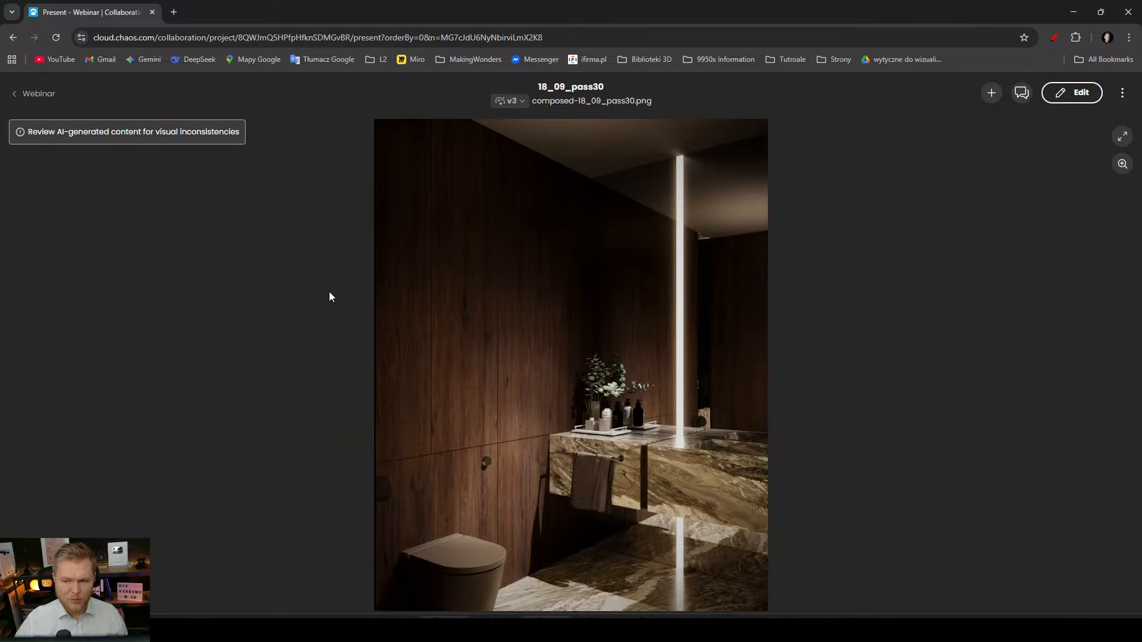
click(520, 101)
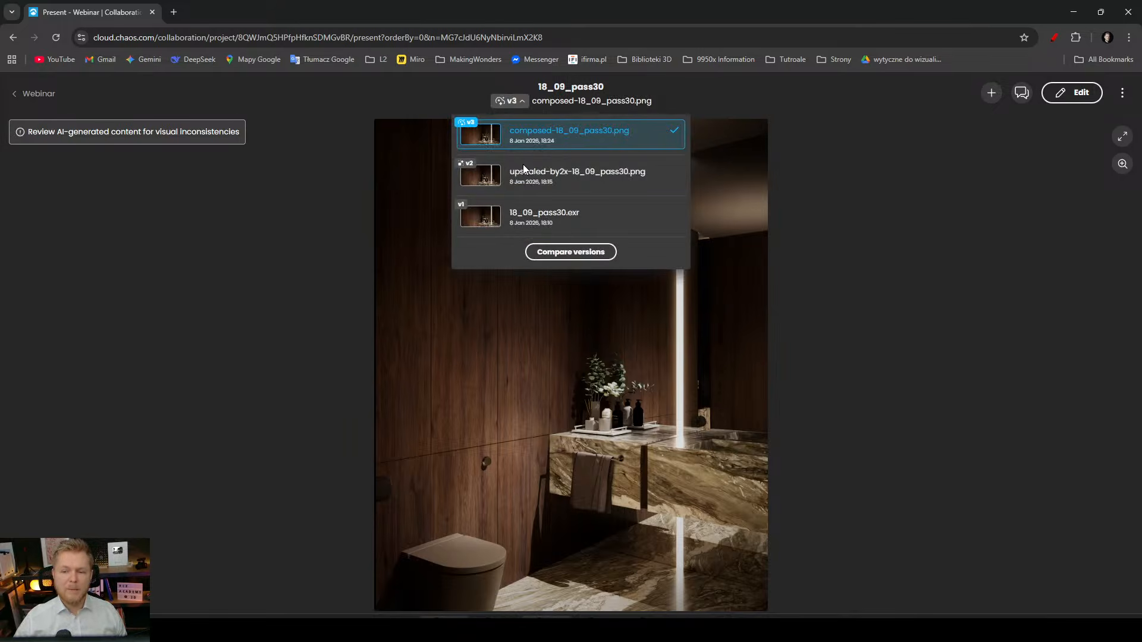
click(523, 213)
Examine the wood panels, towel, marble and plant in the v1 bathroom image up close, and open it in the AI Enhancer.
scroll(553, 455, up, 5)
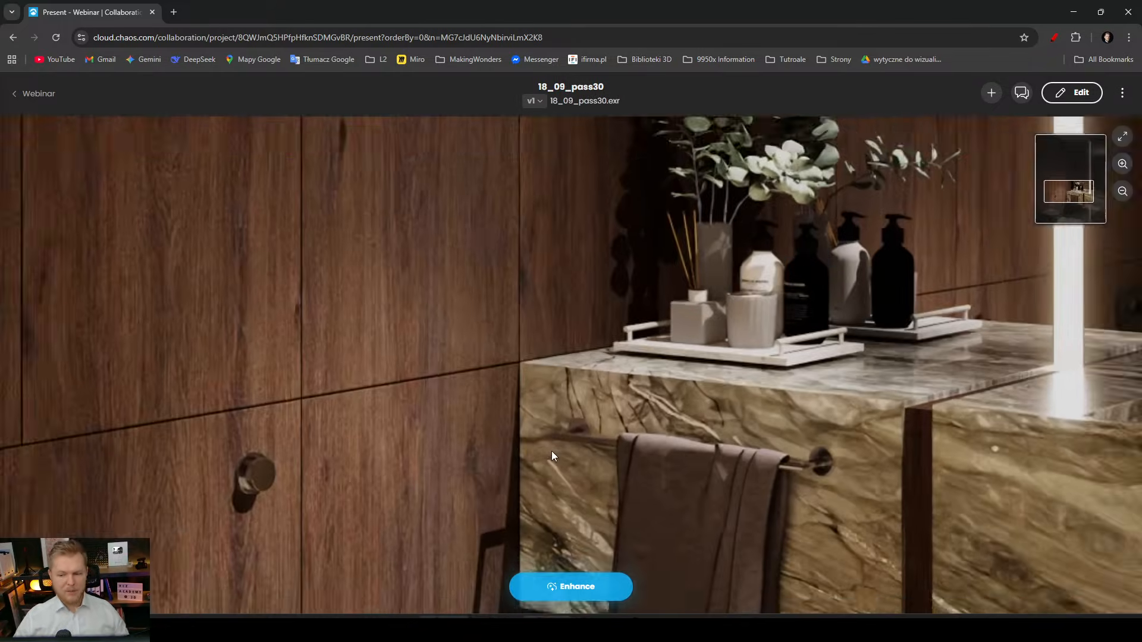
drag(381, 260, 427, 328)
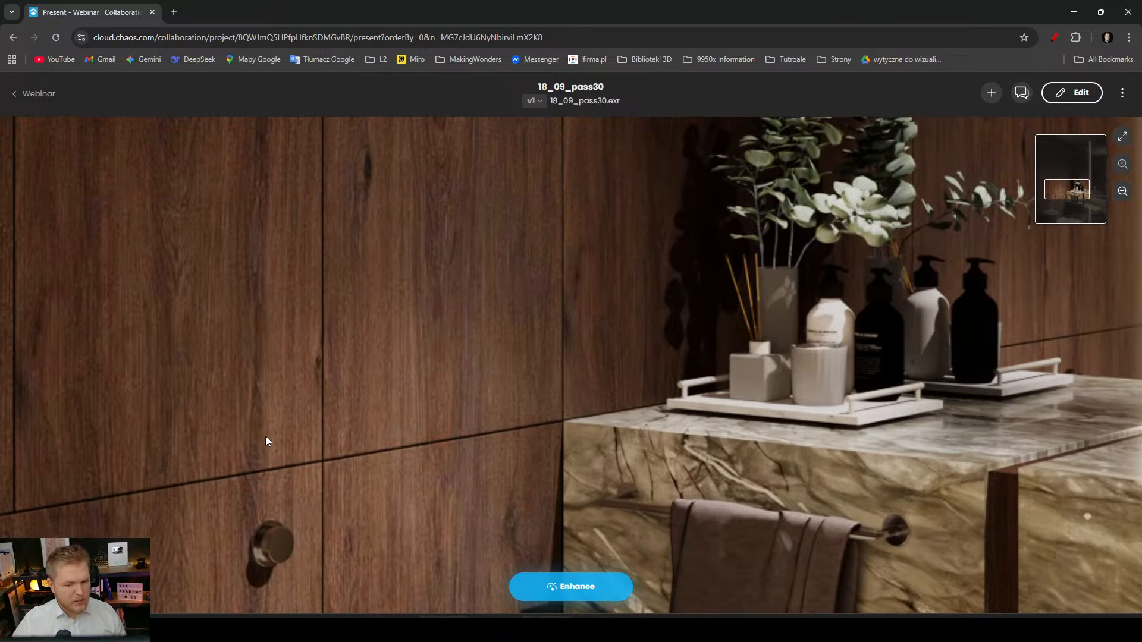
drag(265, 441, 387, 204)
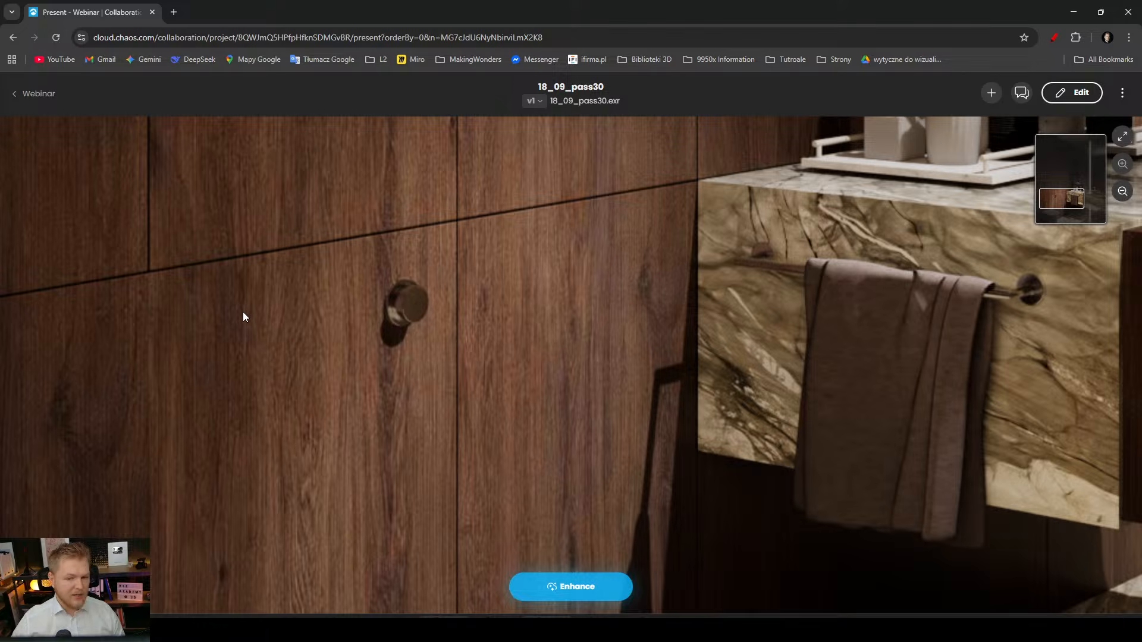
drag(888, 317, 461, 454)
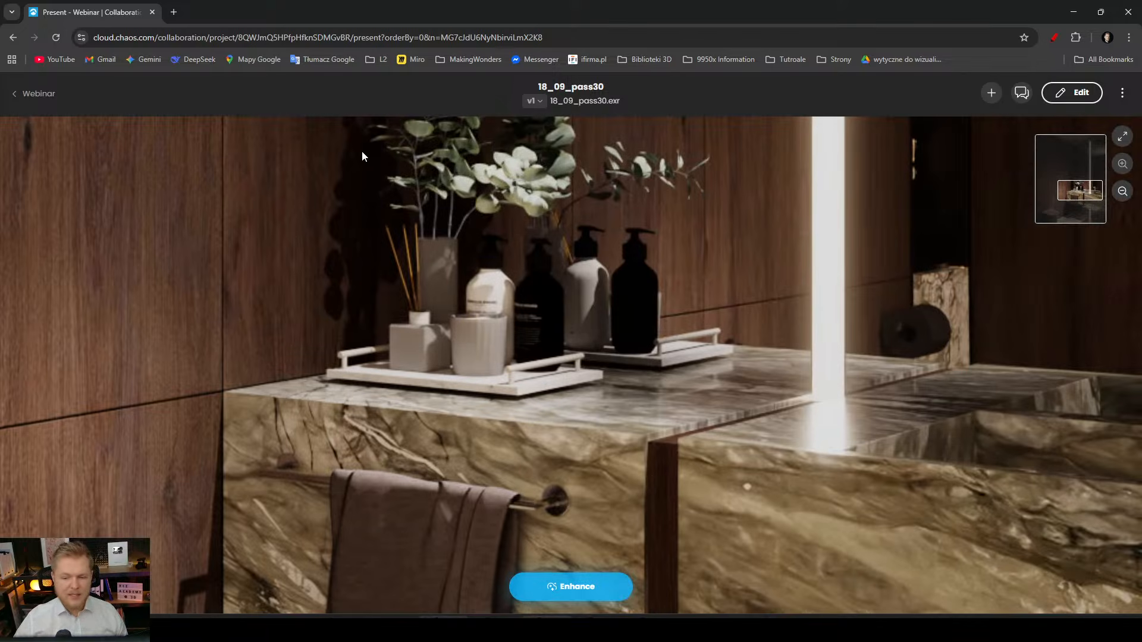
drag(895, 516, 898, 636)
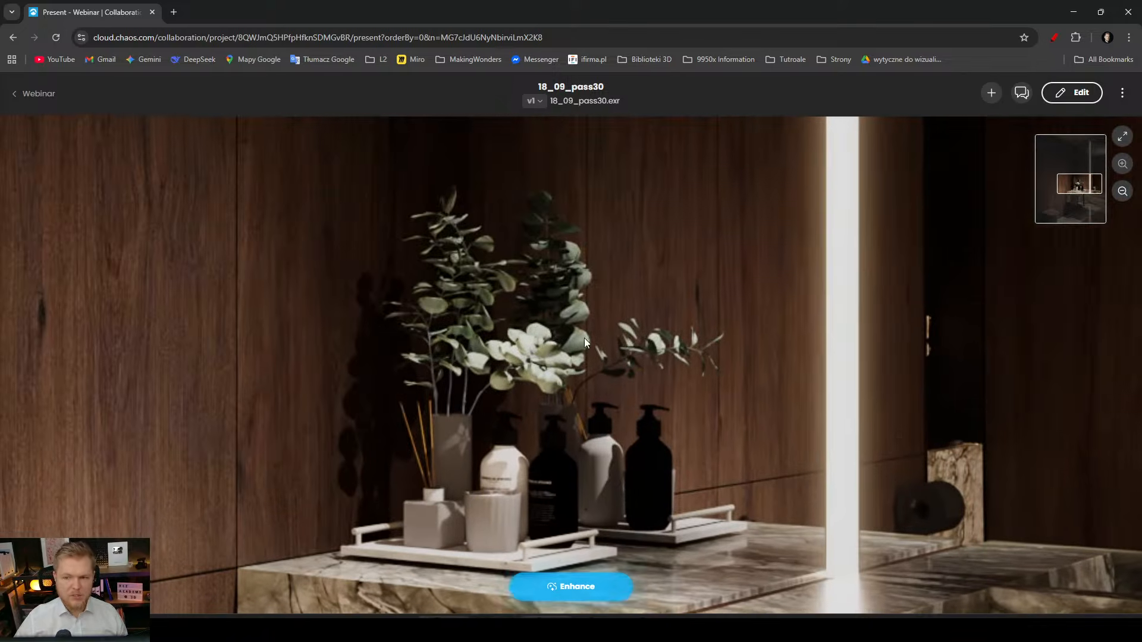
scroll(537, 188, down, 5)
scroll(537, 192, down, 2)
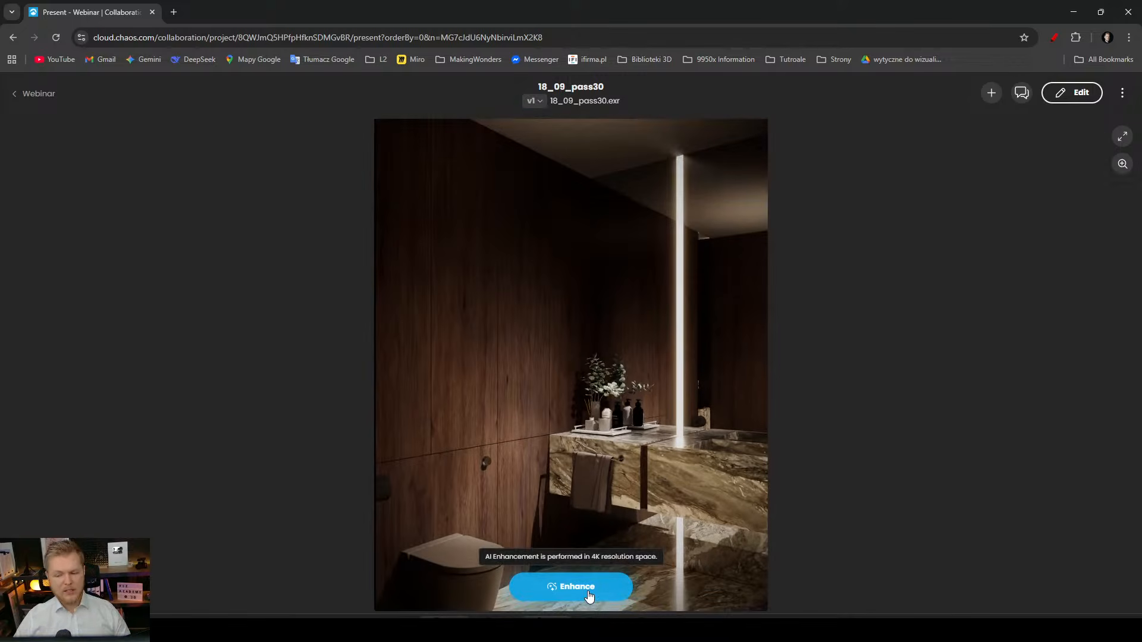
click(1071, 95)
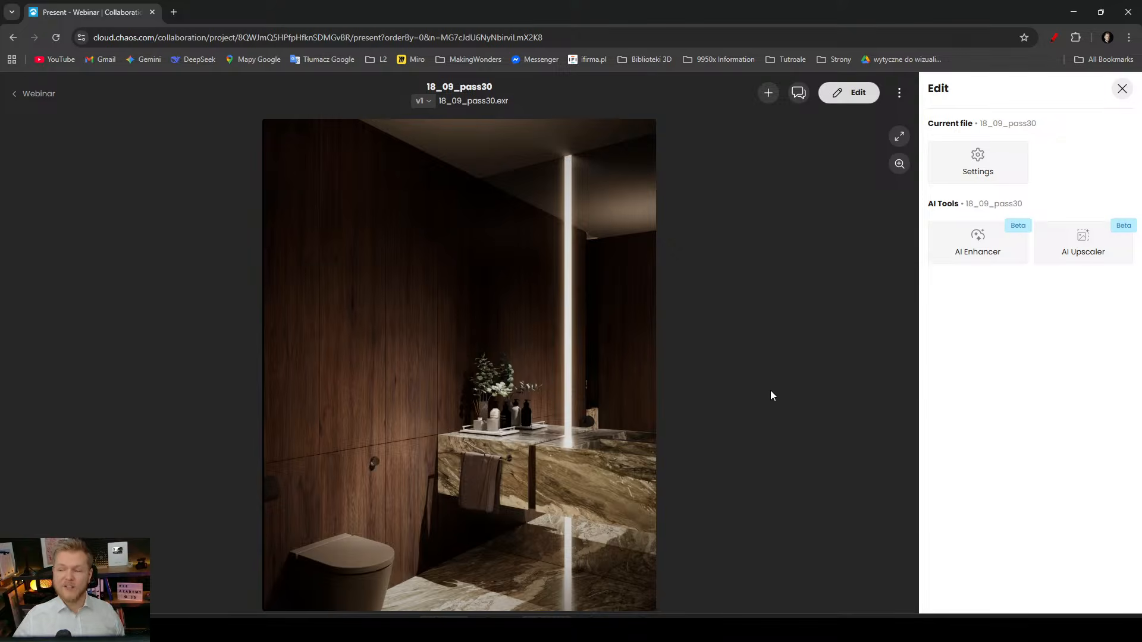
click(996, 256)
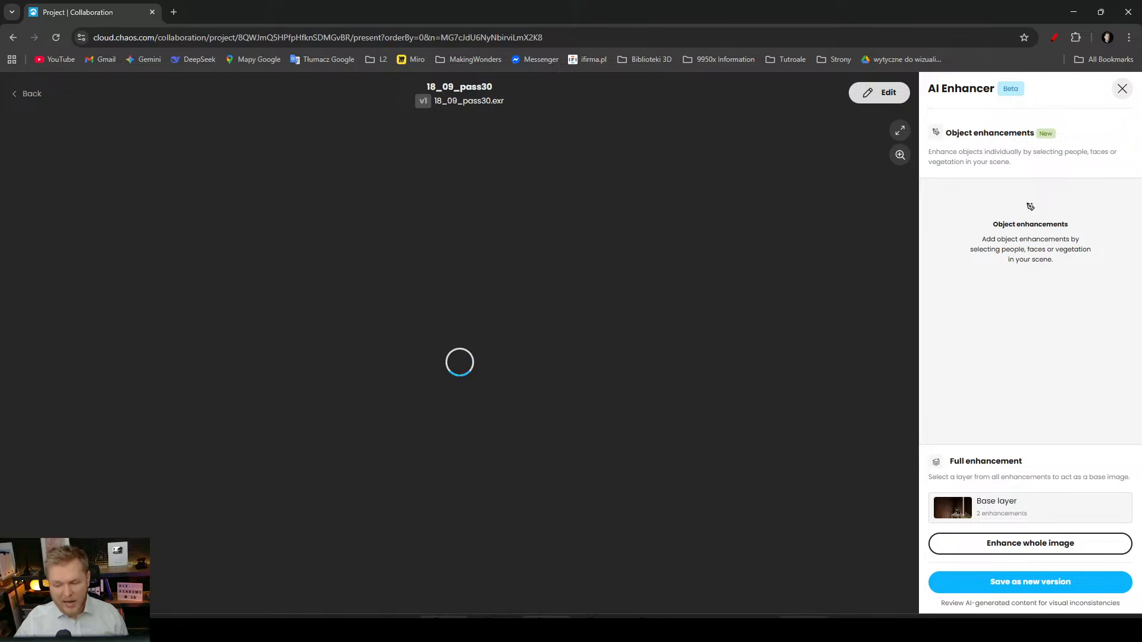
Switch to the 3ds Max scene 7_6.max and examine the people and the swan in its kitchen render up close.
mouse_move(779, 629)
click(544, 570)
scroll(450, 317, up, 1)
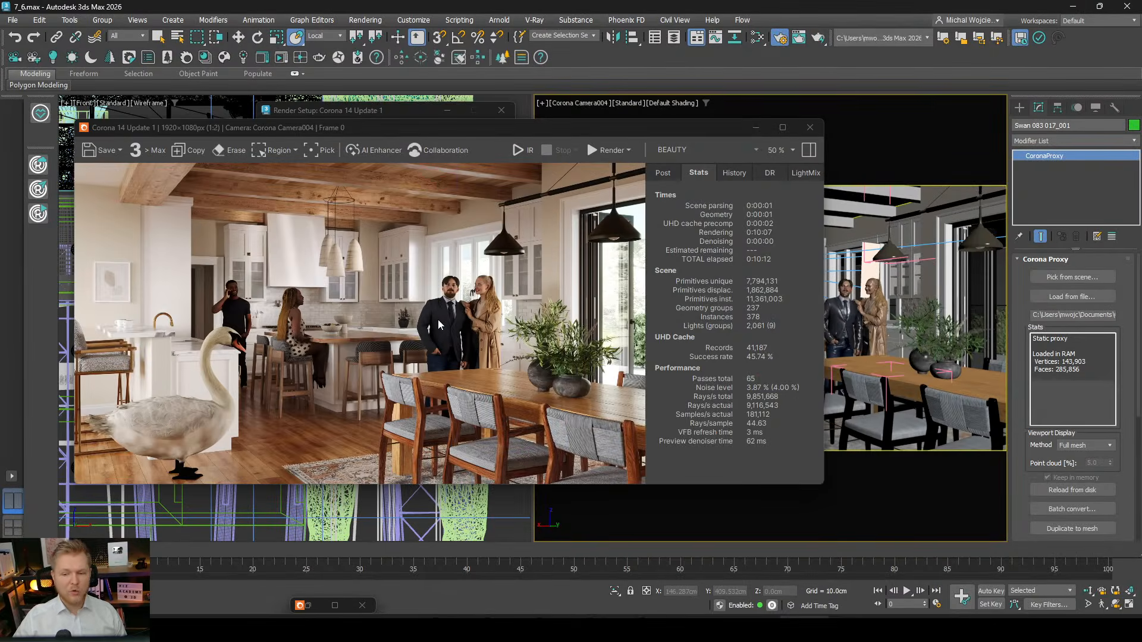
scroll(408, 349, up, 1)
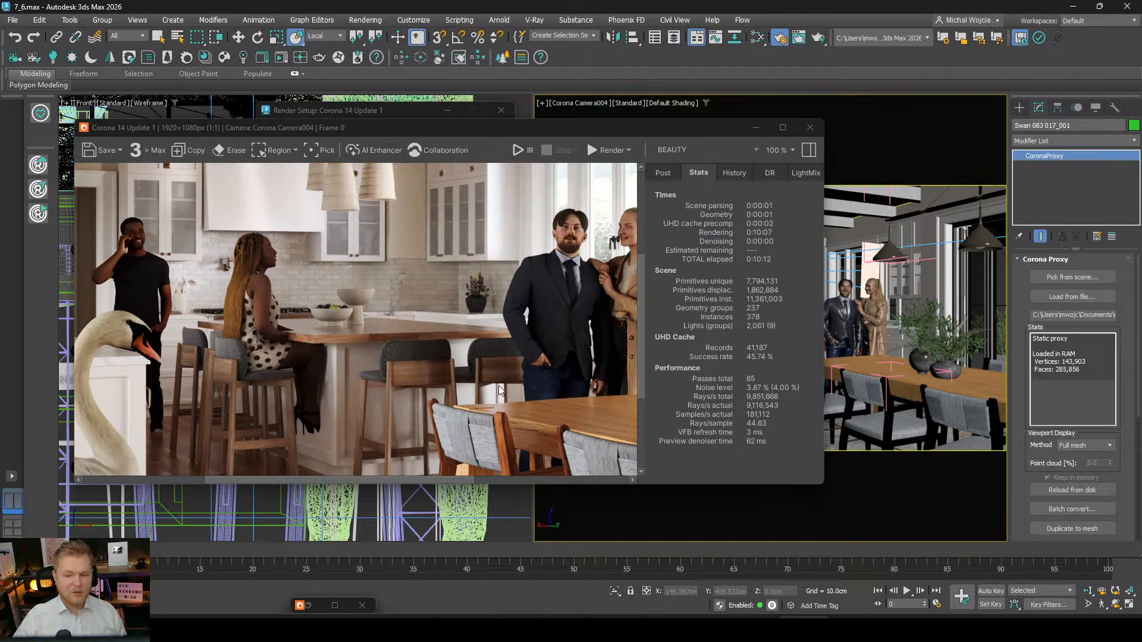
drag(590, 412, 463, 423)
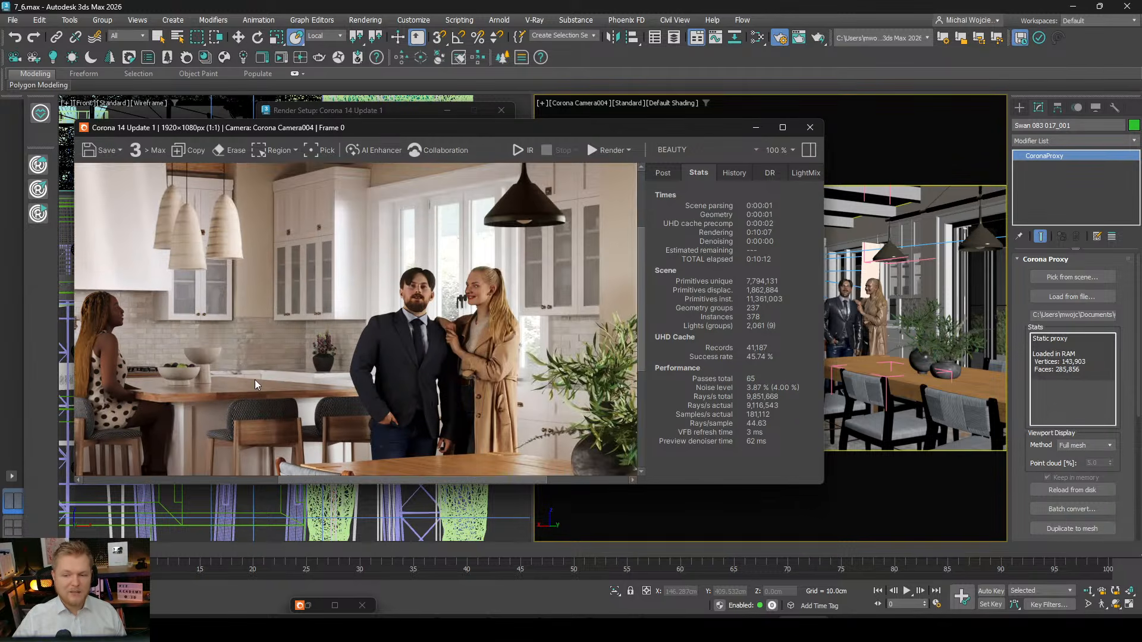
drag(257, 384, 562, 383)
drag(470, 410, 494, 324)
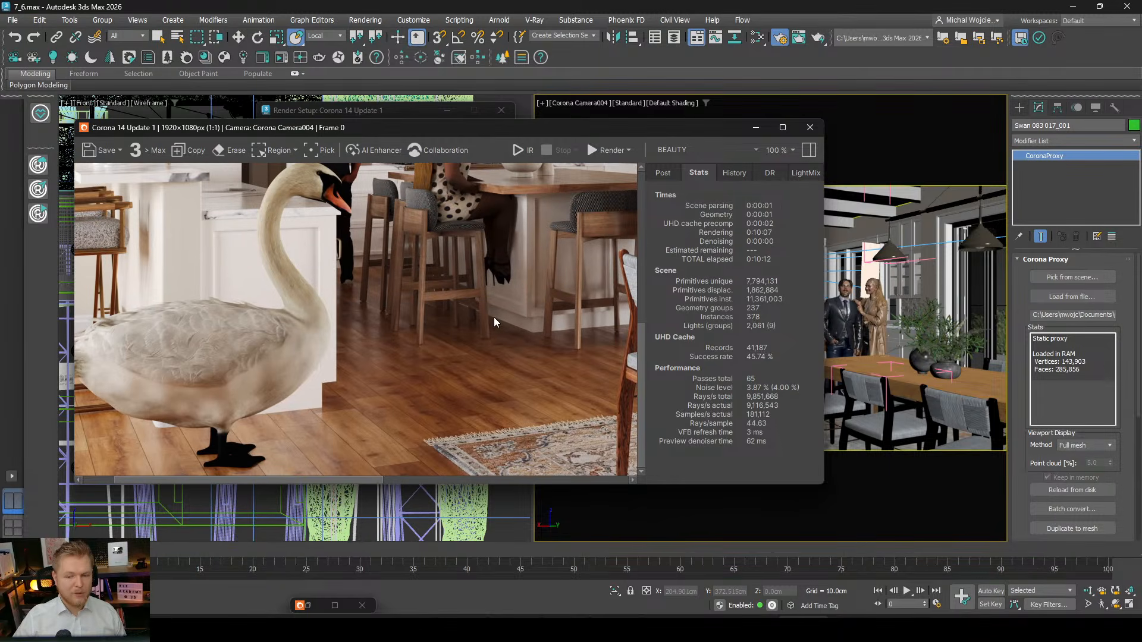
scroll(494, 324, down, 1)
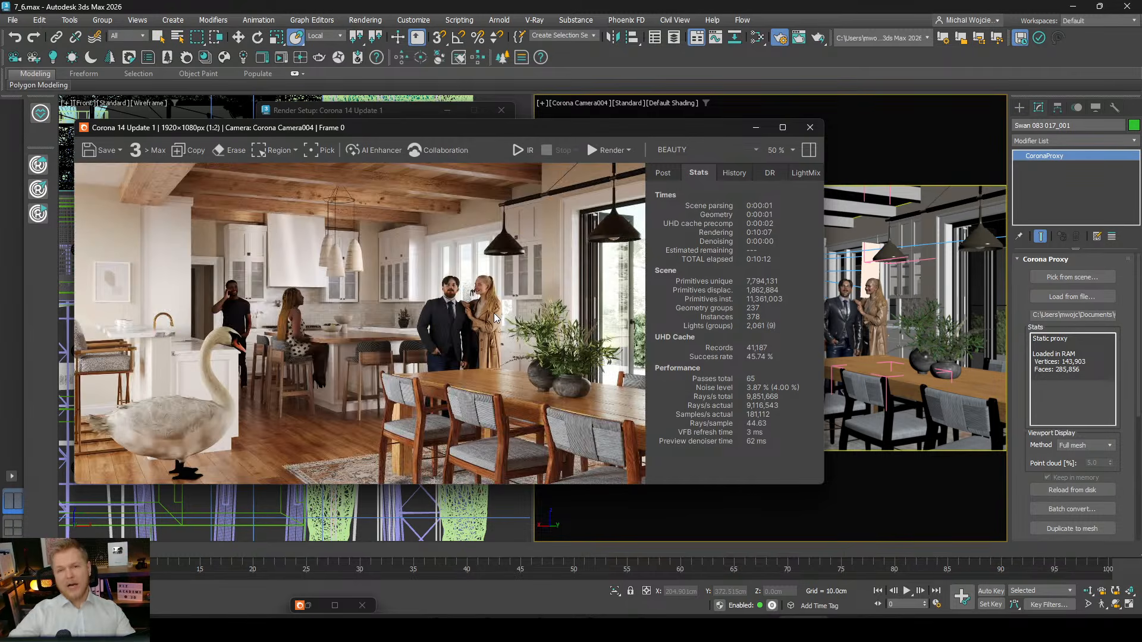
Upload the kitchen render for AI enhancement to the Webinar project and open the project in Chaos Cloud.
click(383, 153)
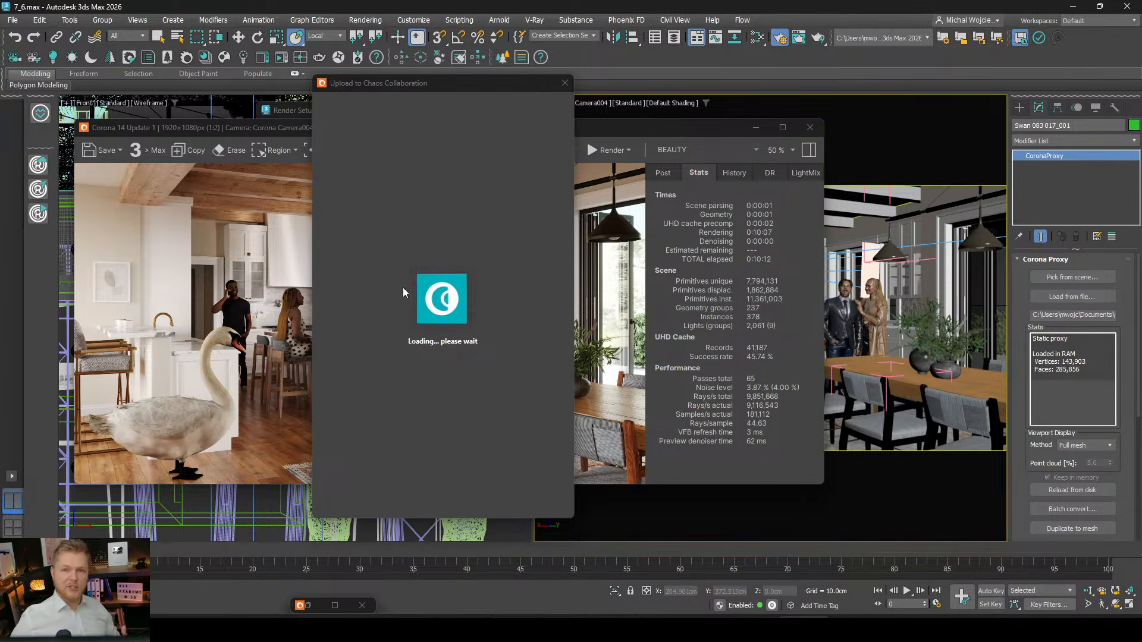
click(405, 301)
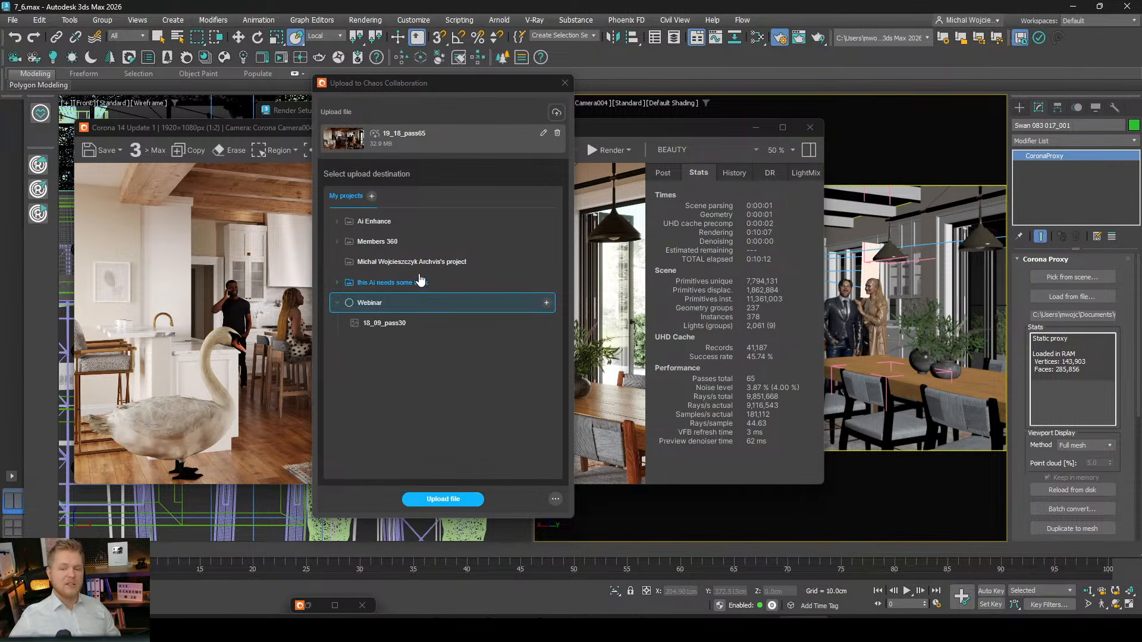
click(440, 500)
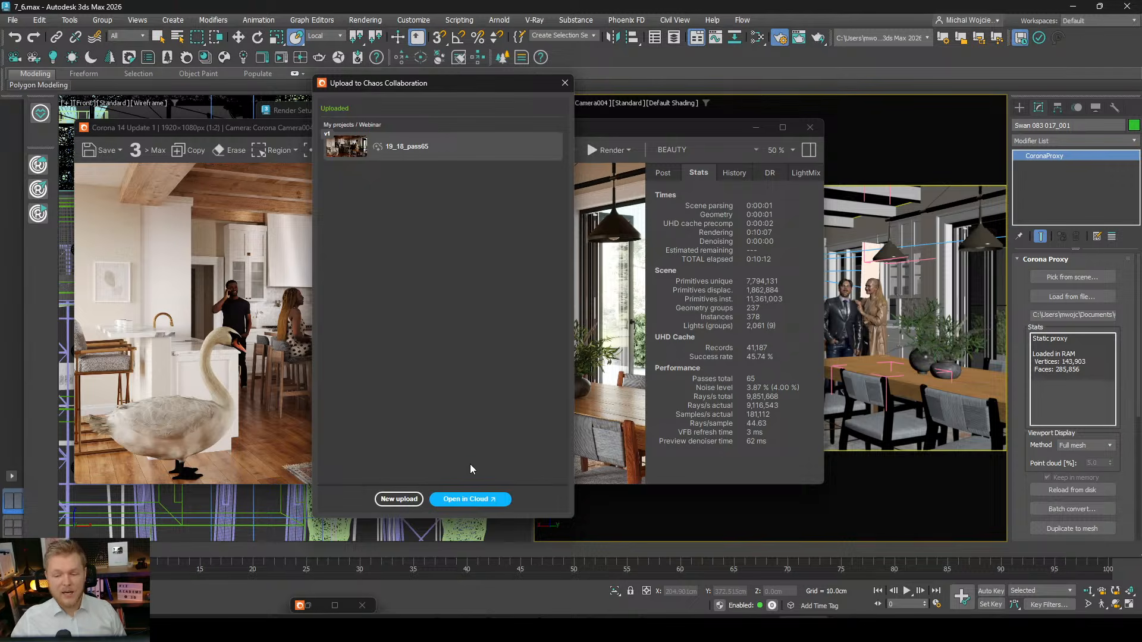
click(469, 500)
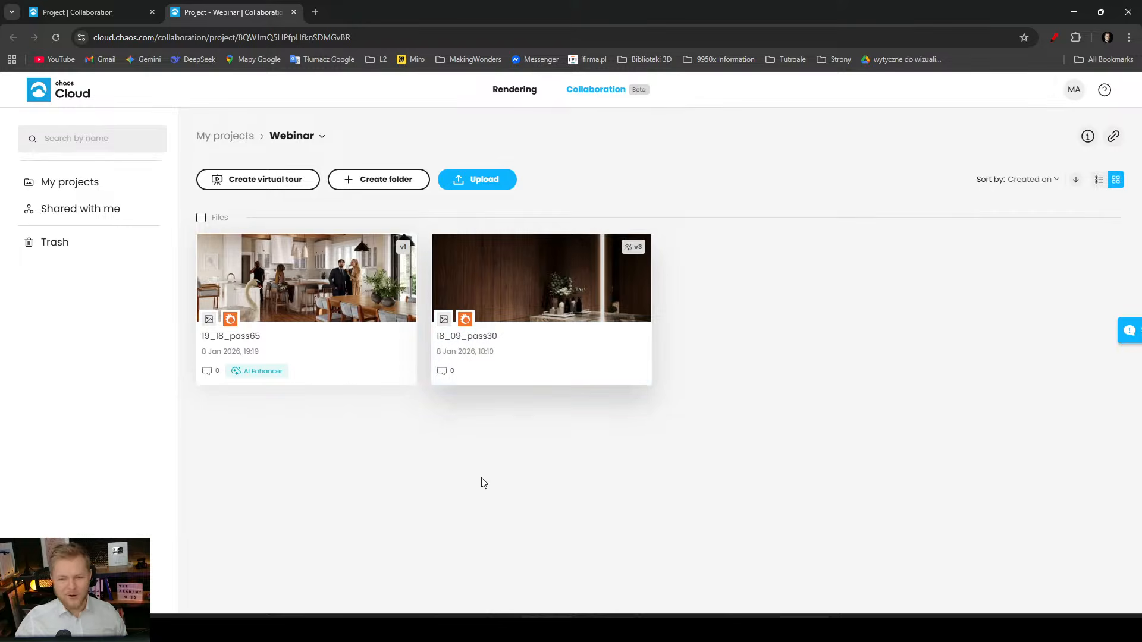
Open the kitchen image 19_18_pass65 in the Webinar project and load it in the AI Enhancer.
click(356, 281)
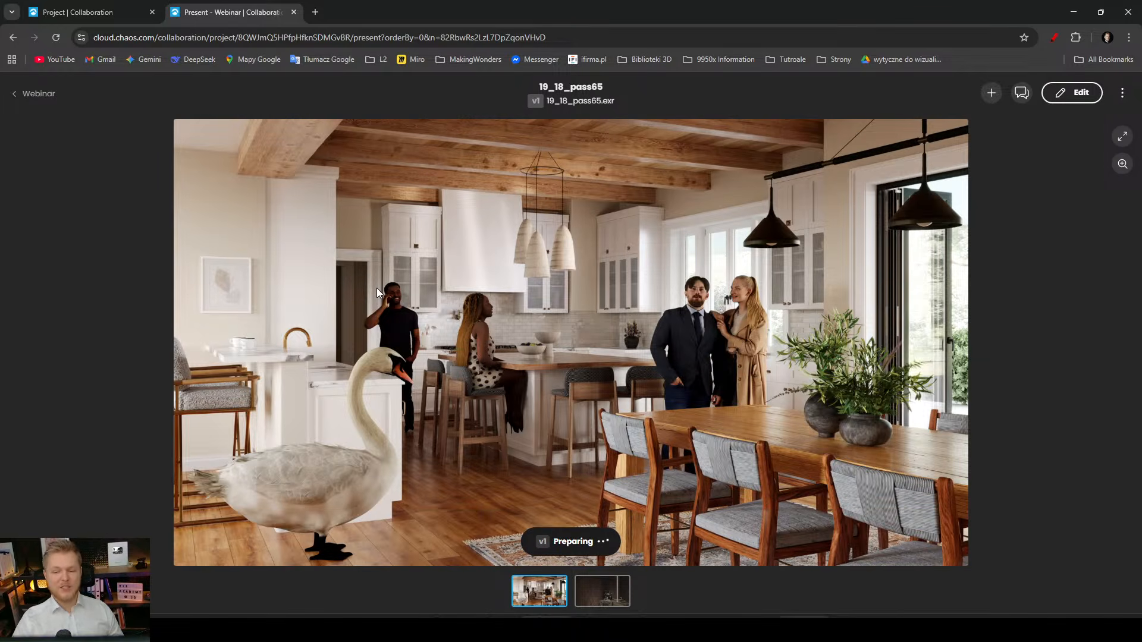
click(1067, 97)
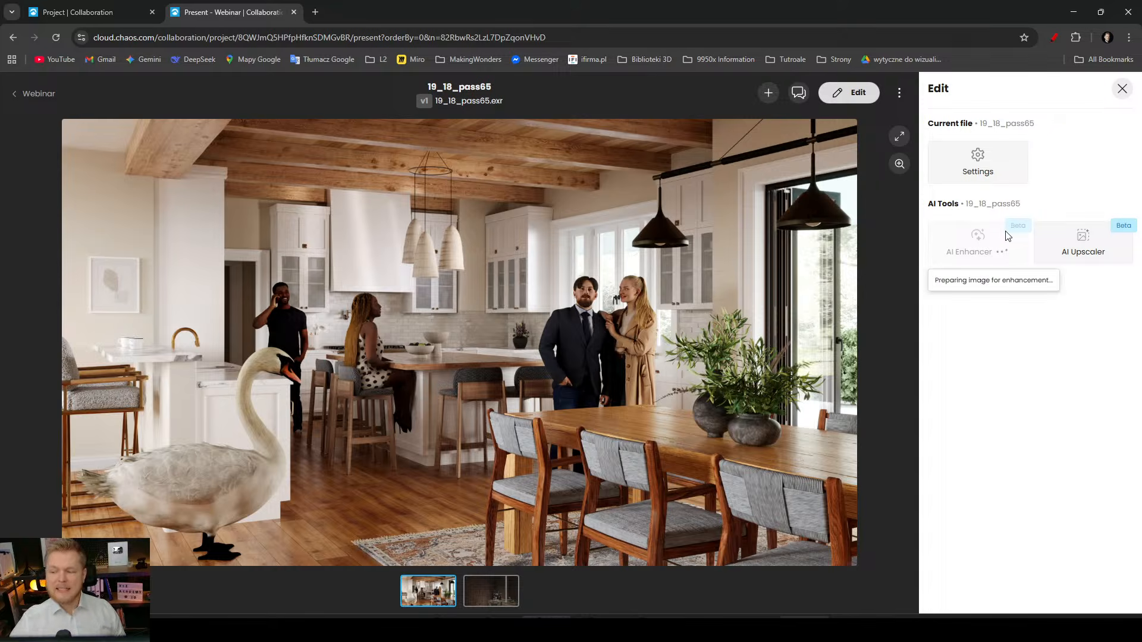
mouse_move(994, 262)
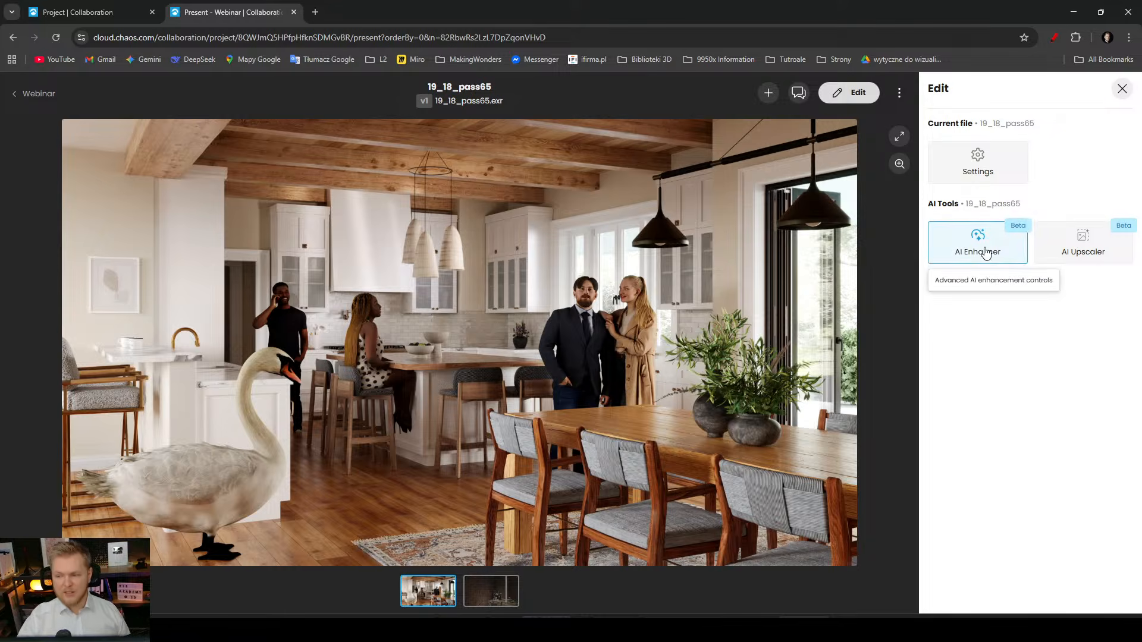
click(985, 254)
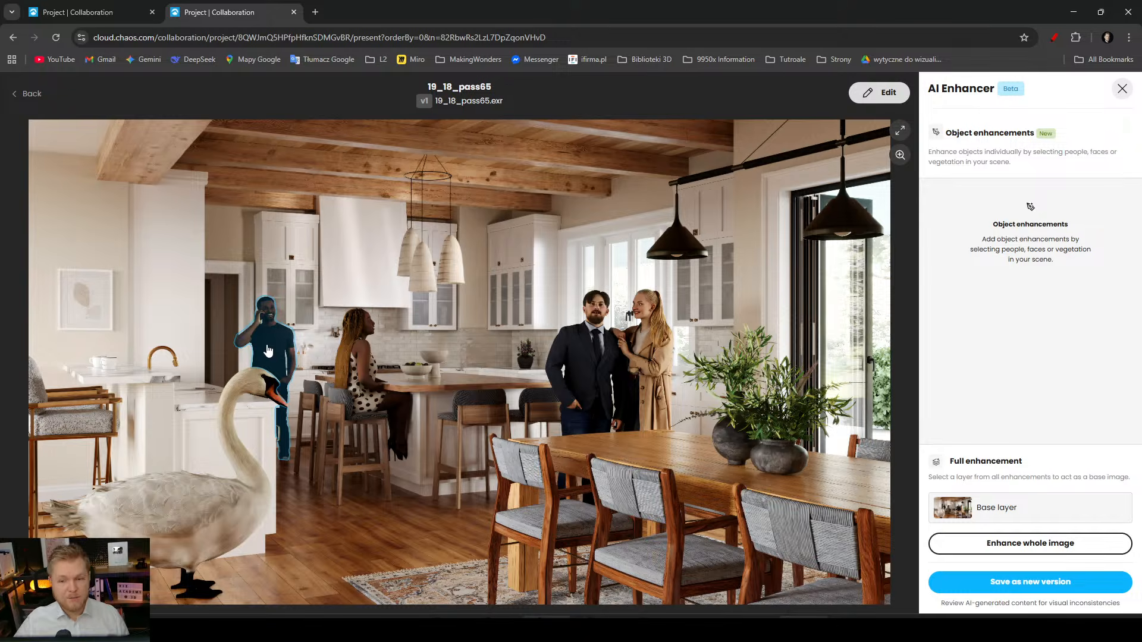
Try to set up a face enhancement for the couple with the age group Adult, and inspect their selected faces up close.
click(580, 318)
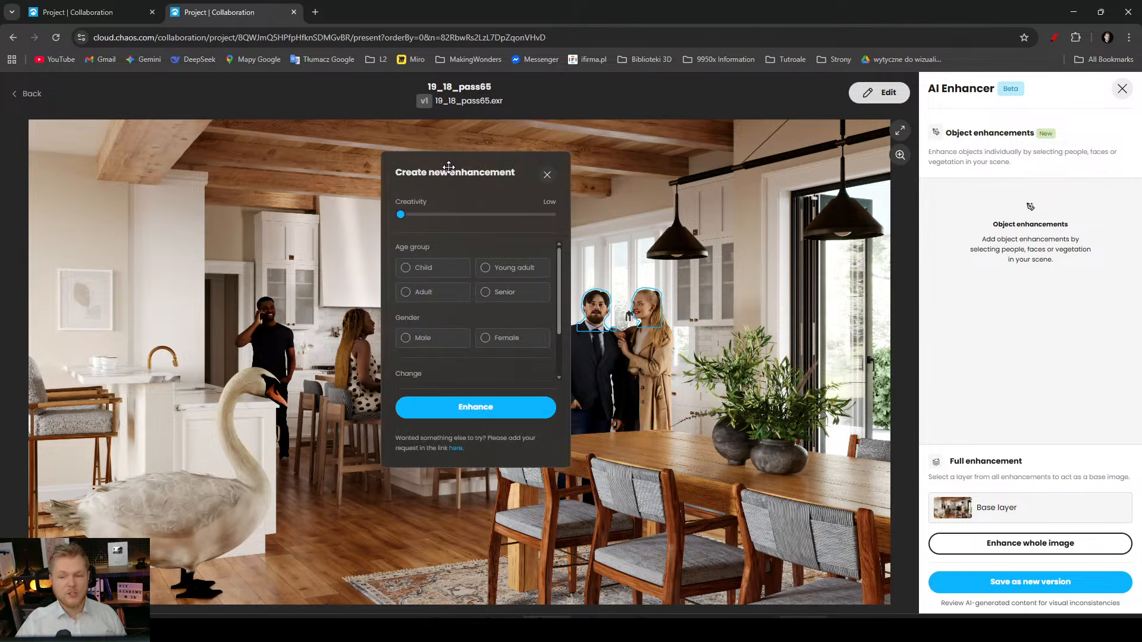
drag(449, 167, 752, 172)
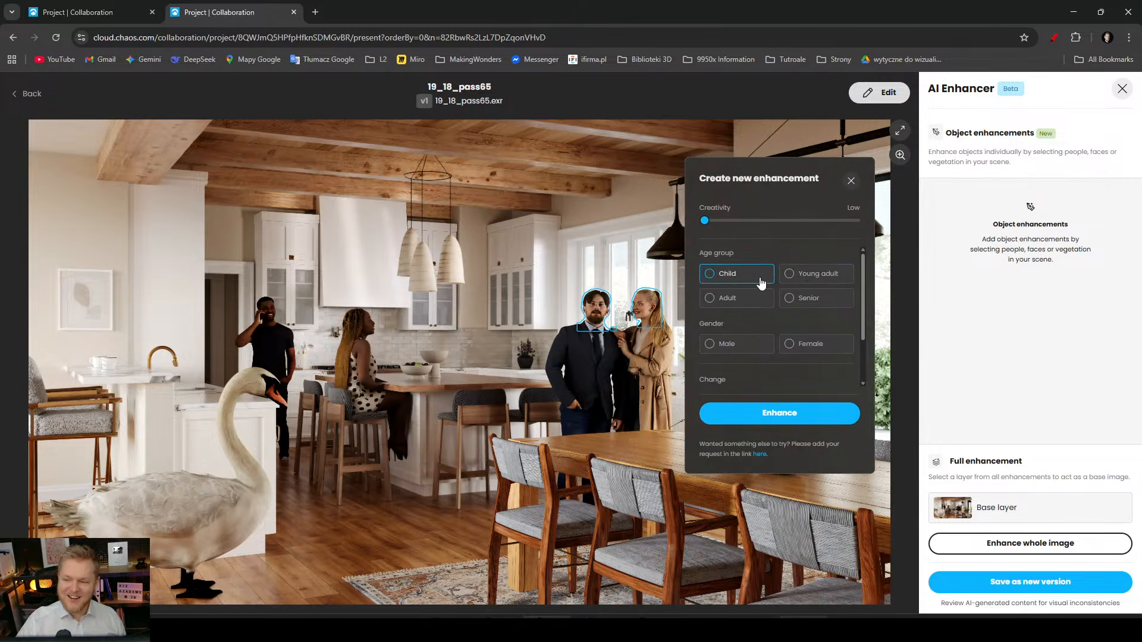
click(749, 303)
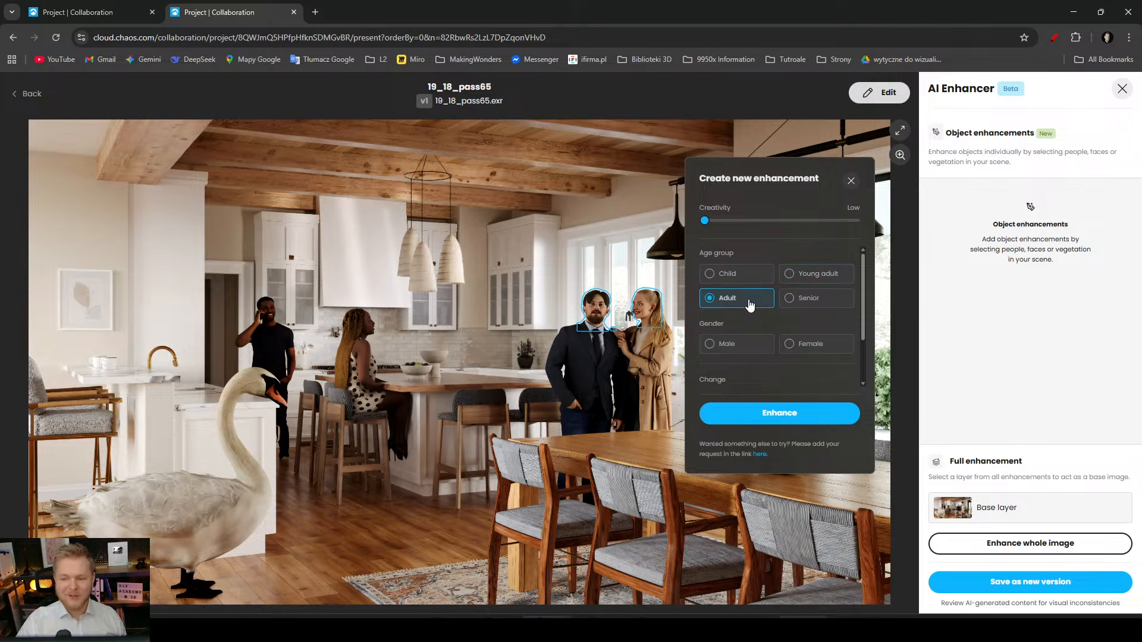
scroll(669, 300, up, 3)
drag(582, 322, 459, 357)
scroll(458, 358, up, 5)
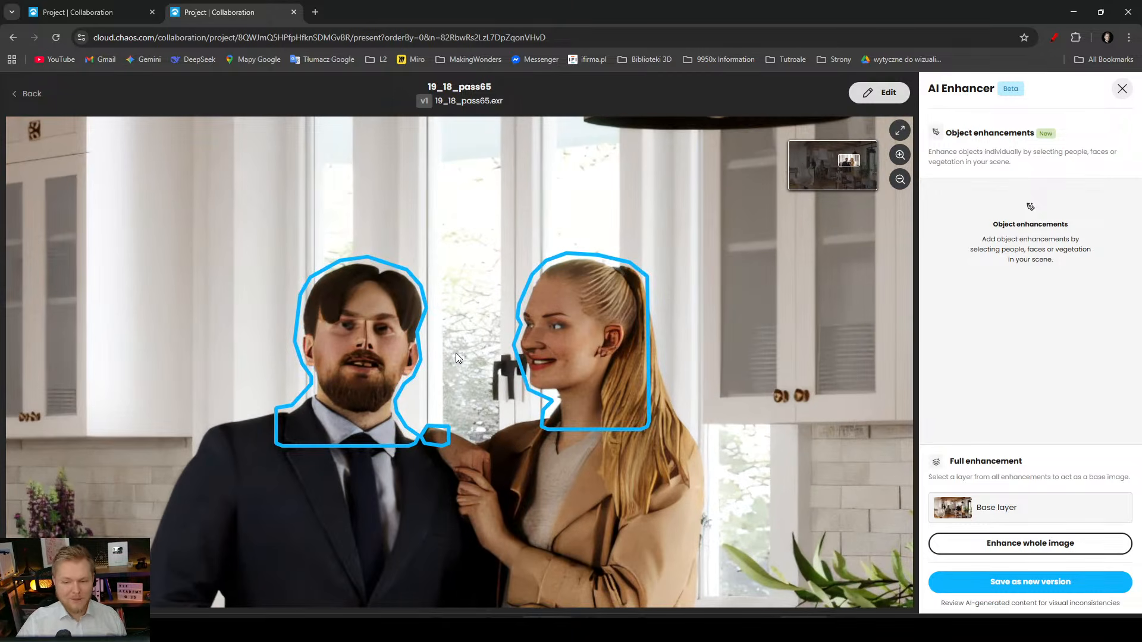
click(880, 94)
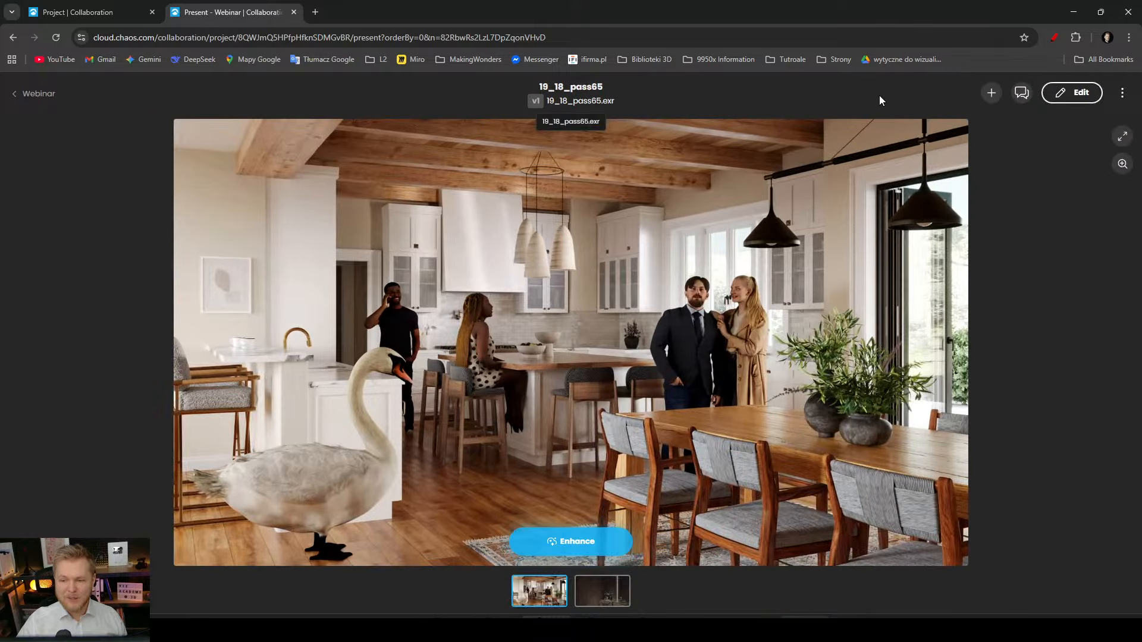
Open the AI Enhancer and enhance the couple's faces at Low creativity with age group Adult and gender Male.
click(1056, 101)
click(998, 249)
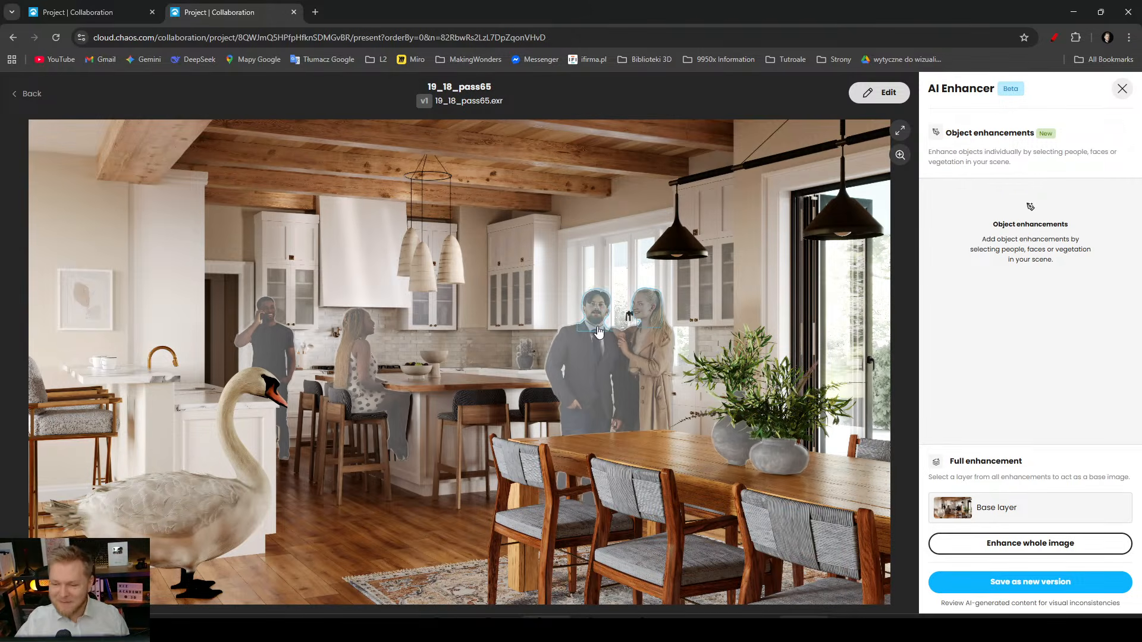
click(597, 311)
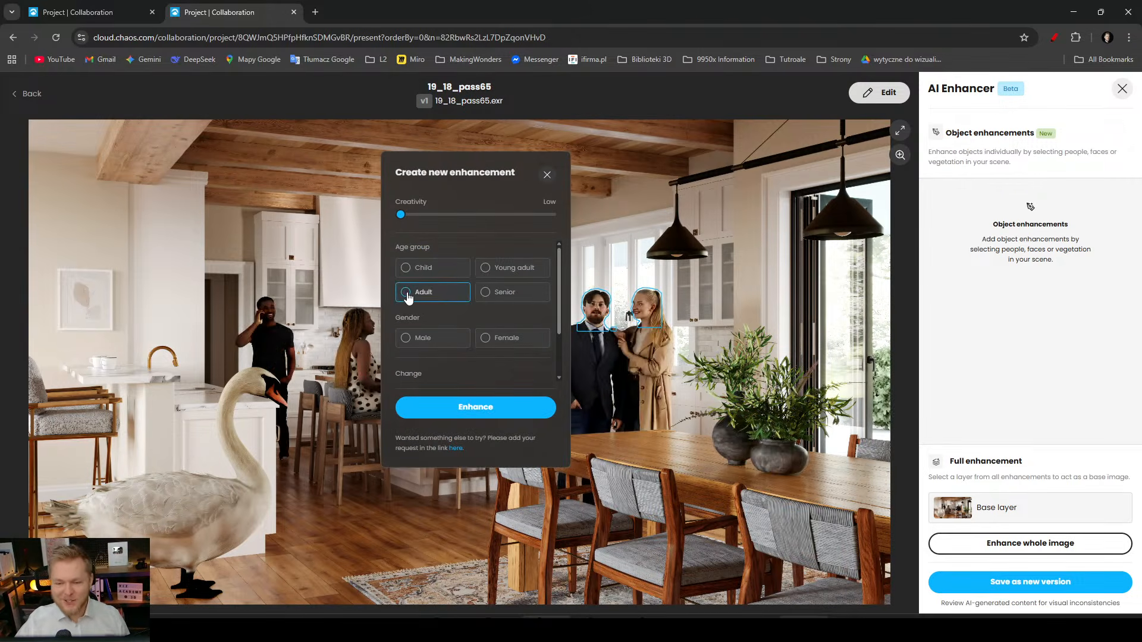
click(410, 292)
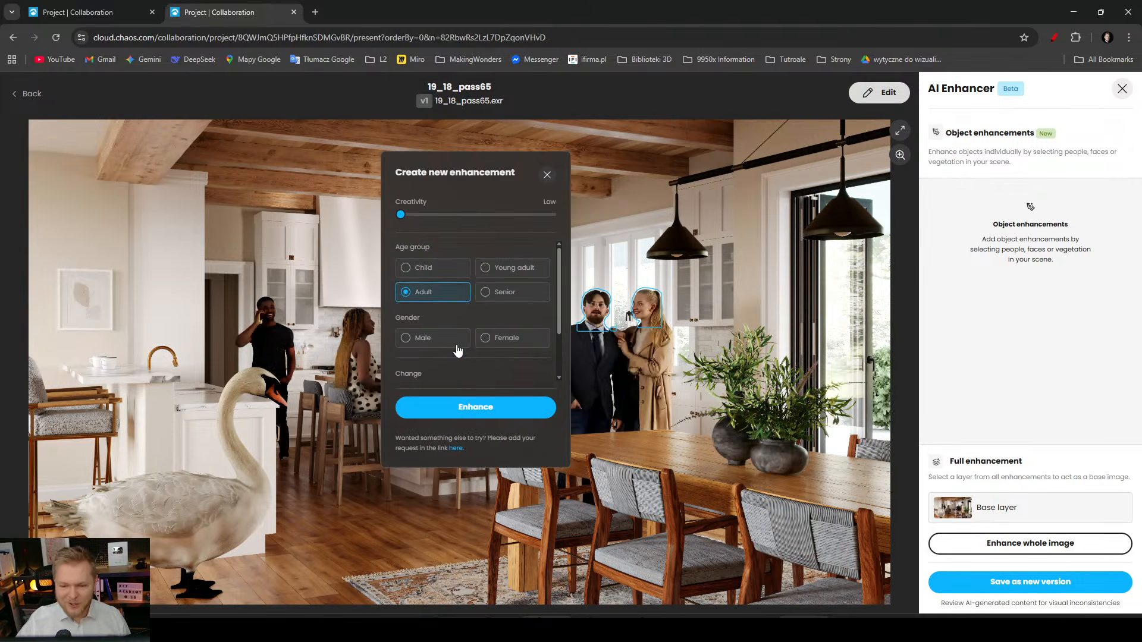
click(404, 338)
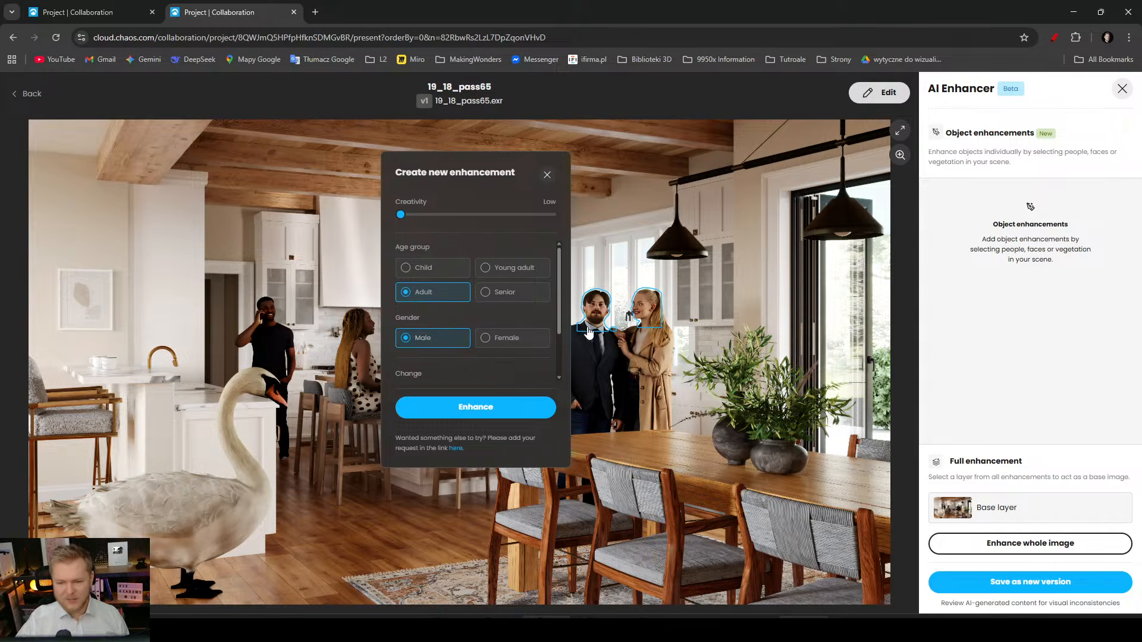
scroll(559, 381, down, 2)
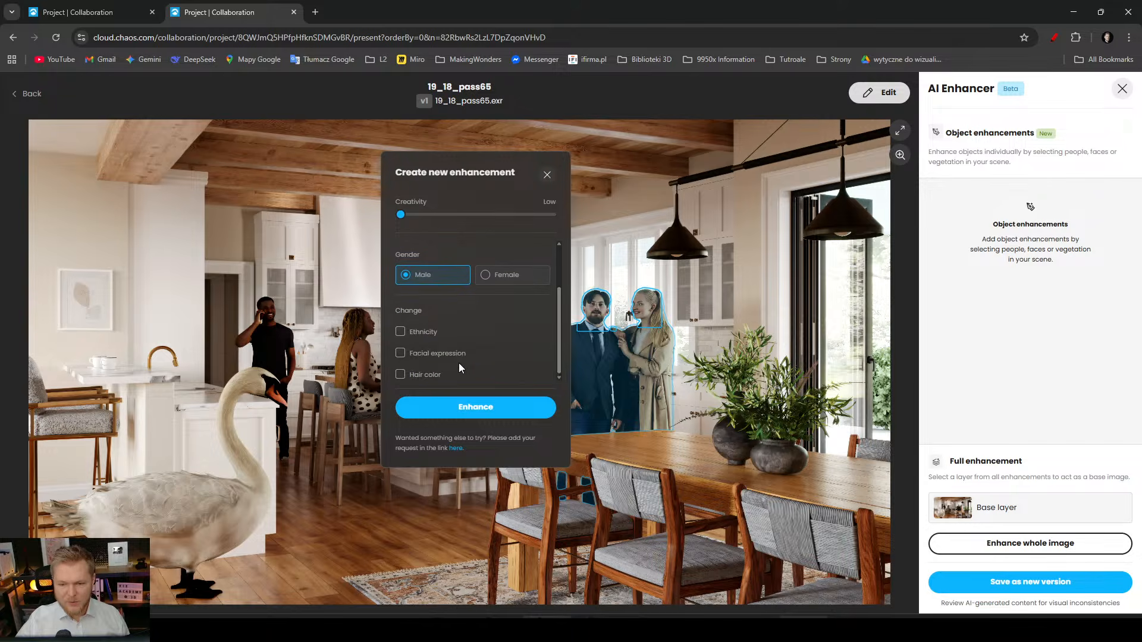
click(476, 416)
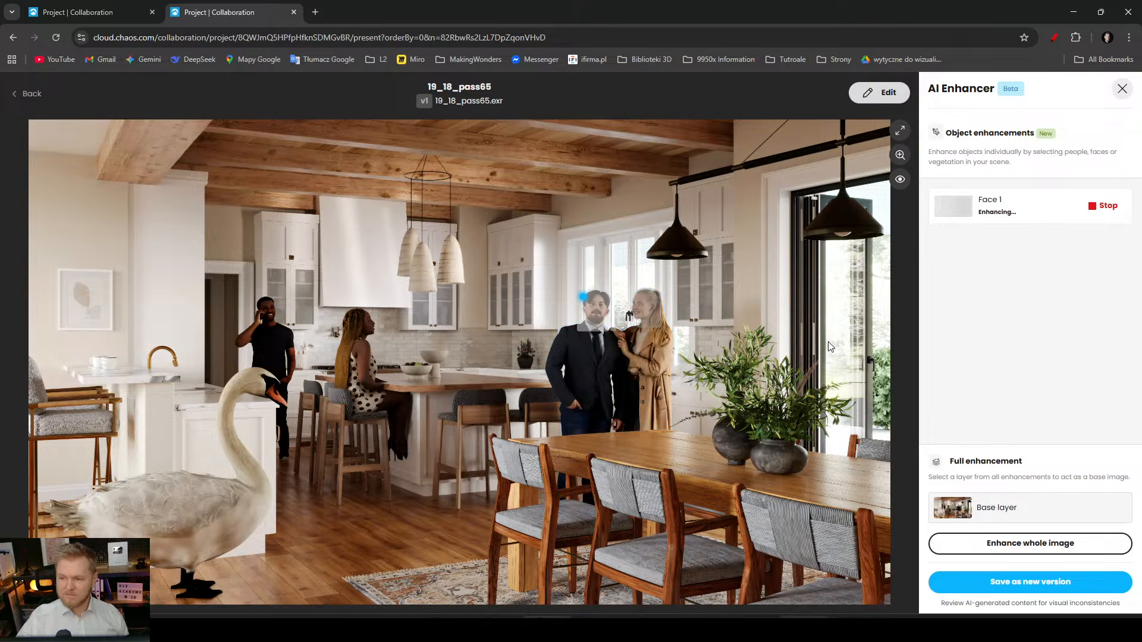
Enhance the seated woman's face at Low creativity with age group Adult and gender Female.
scroll(647, 303, up, 5)
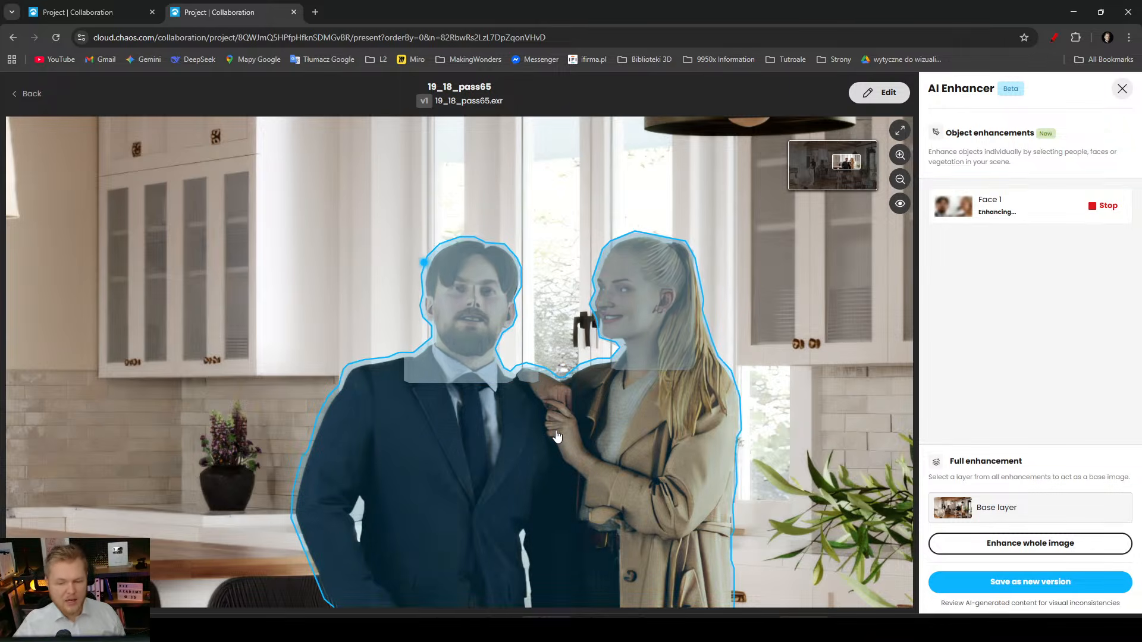
scroll(556, 434, down, 3)
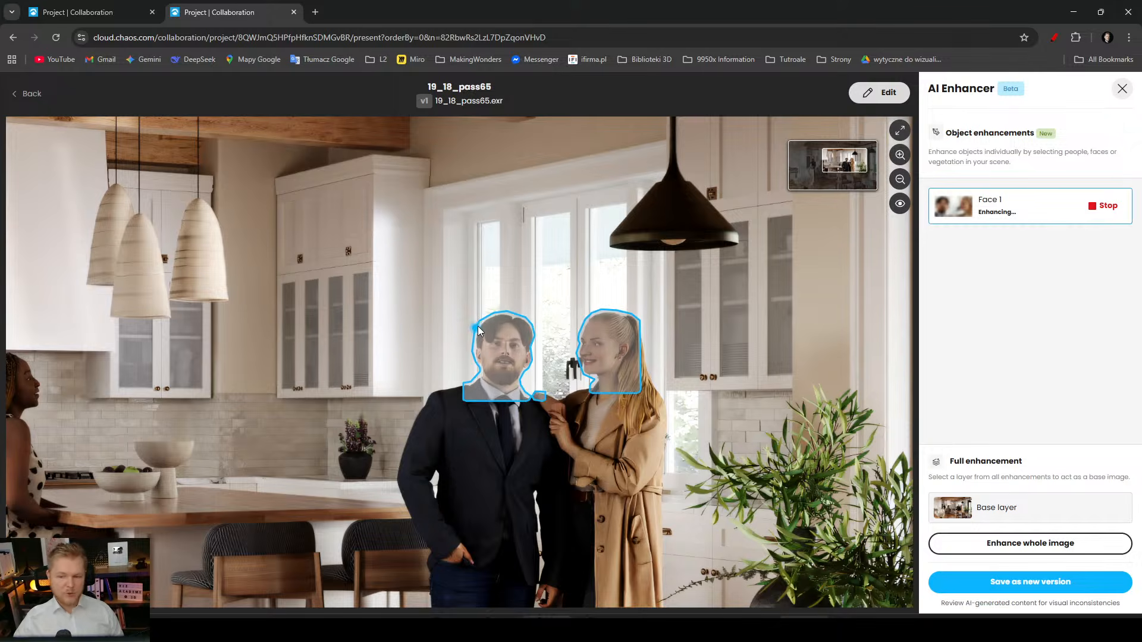
drag(487, 428, 808, 365)
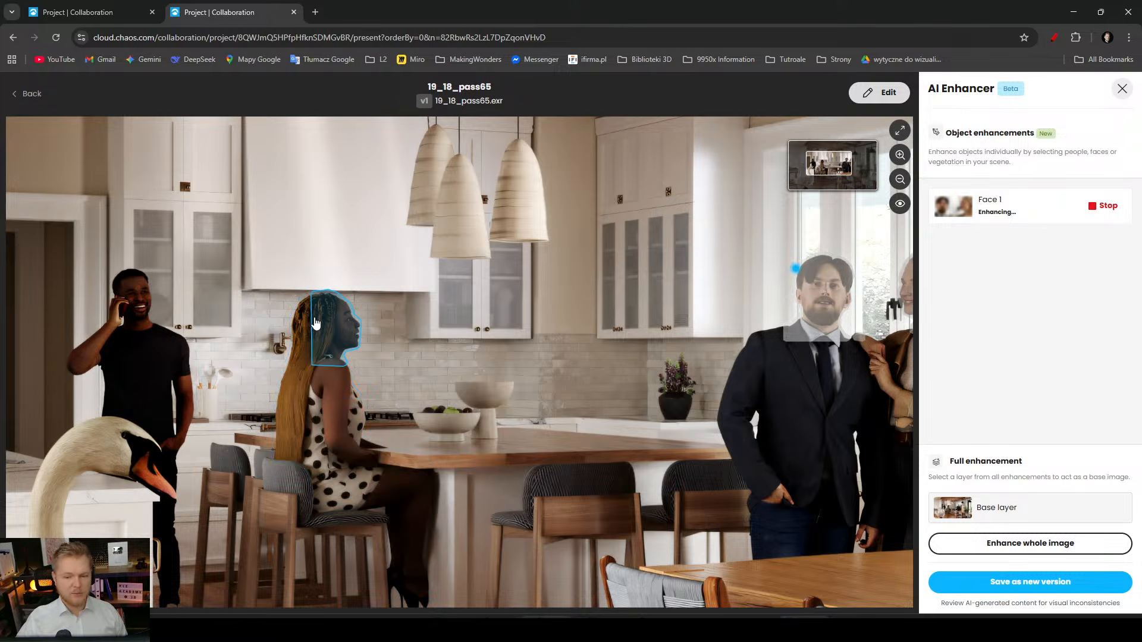
click(331, 325)
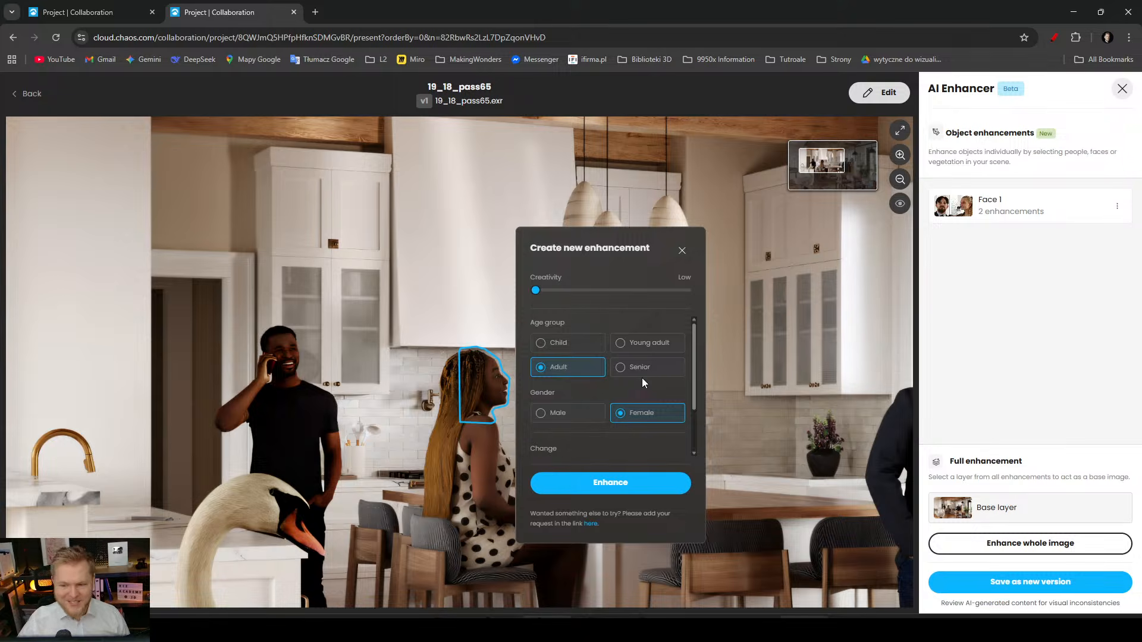
scroll(641, 377, down, 2)
scroll(597, 374, up, 2)
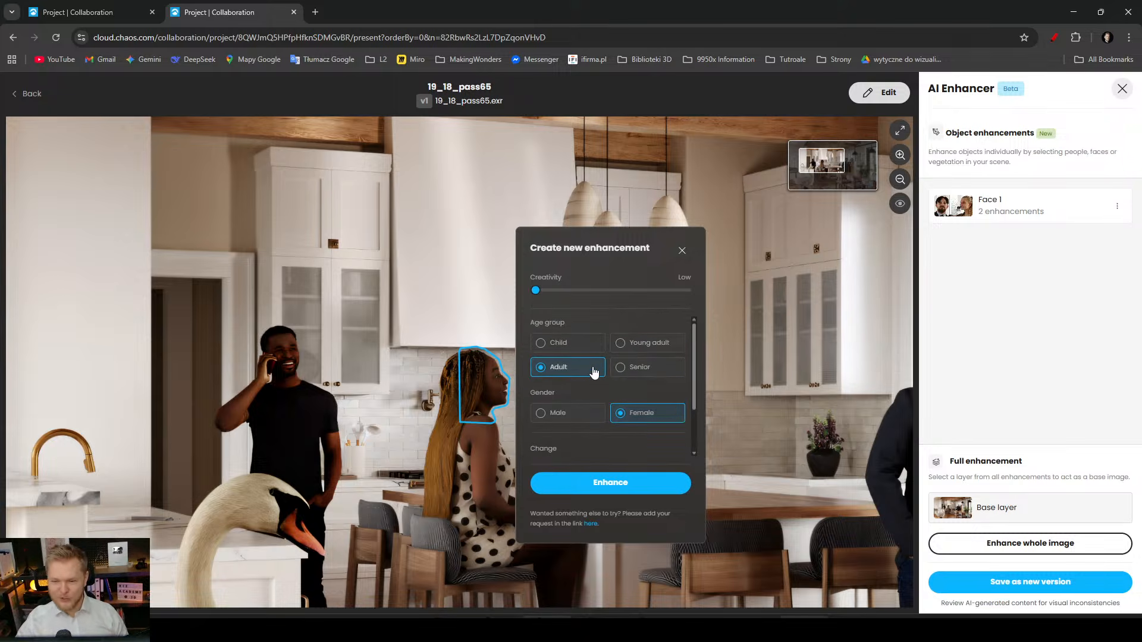
scroll(591, 371, down, 2)
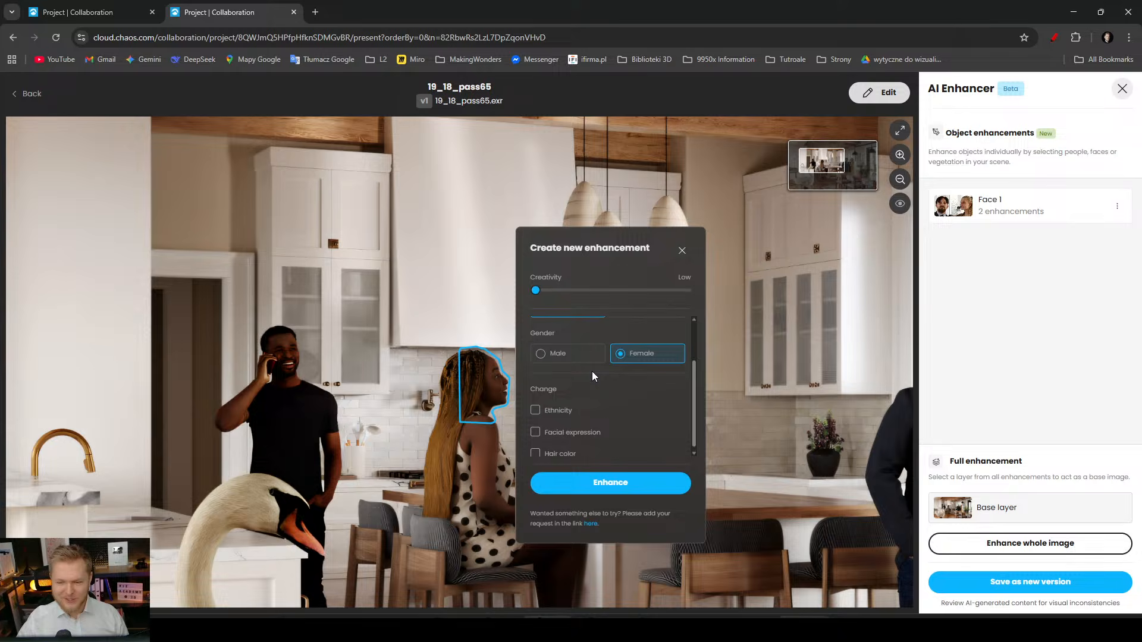
click(633, 483)
Inspect the enhanced faces of the standing couple up close.
drag(560, 434, 268, 377)
scroll(806, 298, up, 5)
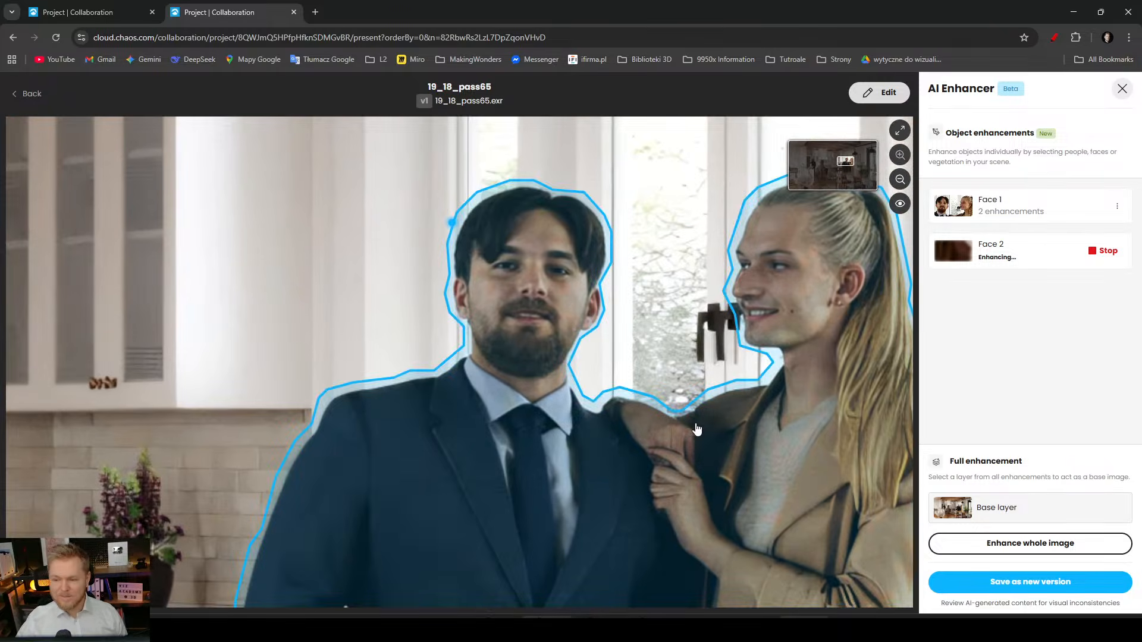
drag(677, 496, 529, 521)
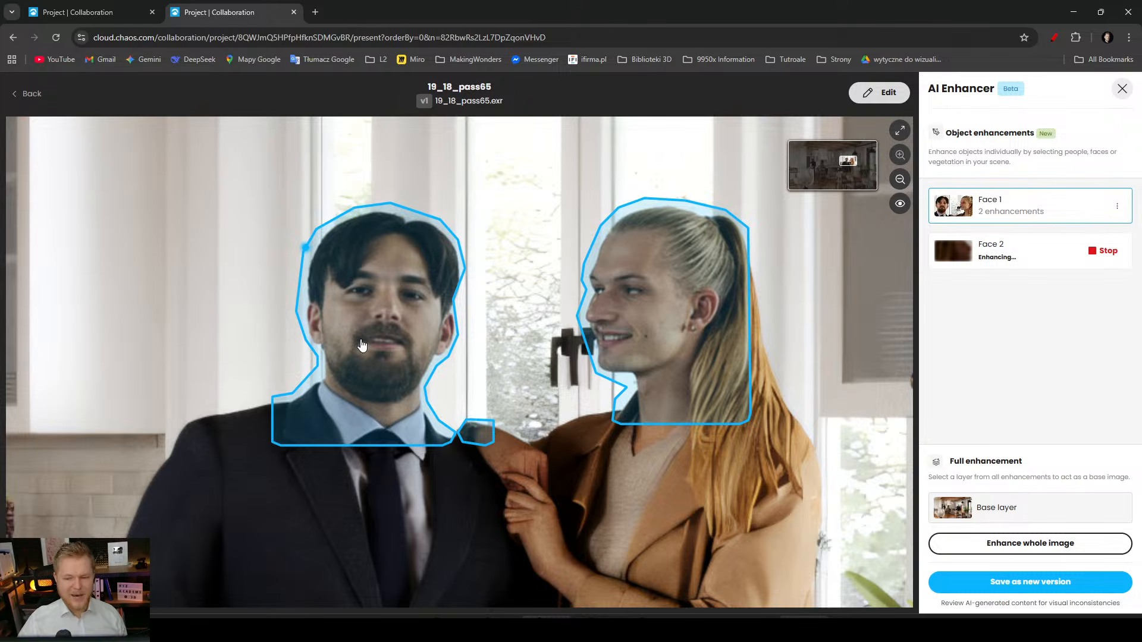
scroll(361, 345, down, 2)
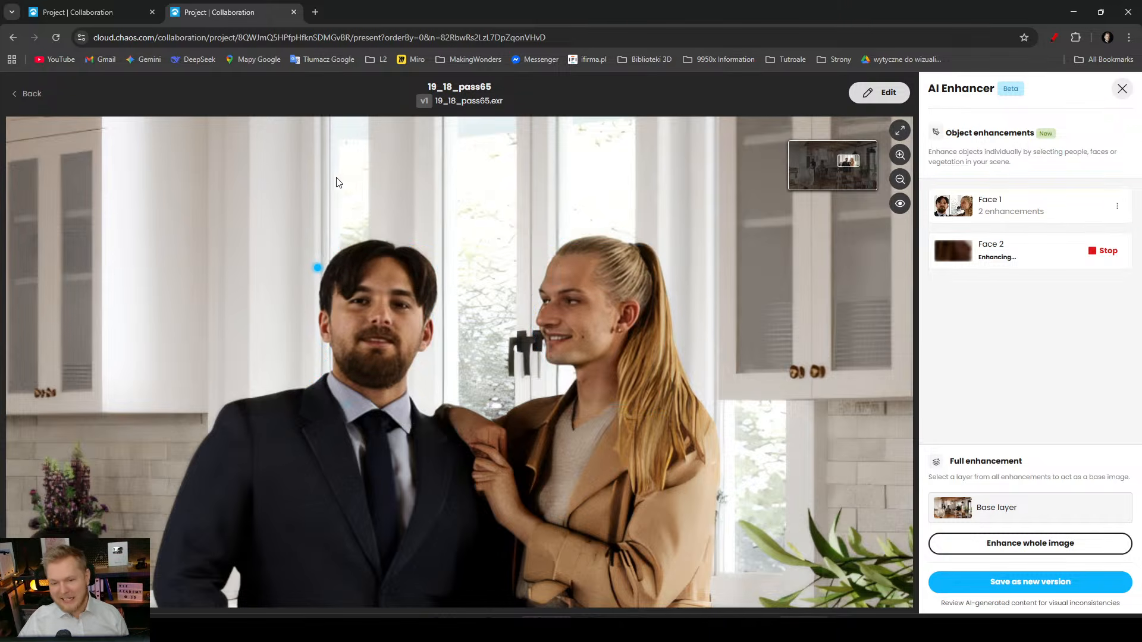
drag(337, 181, 493, 181)
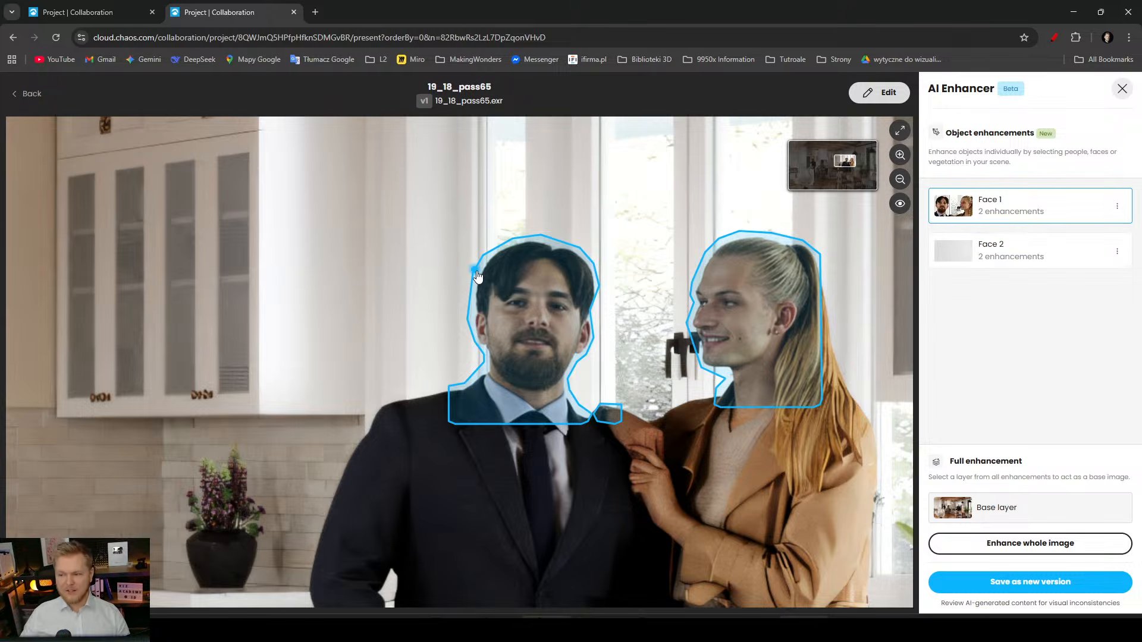
Examine the seated woman's enhanced face and compare its Low creativity version with the original.
scroll(476, 321, down, 5)
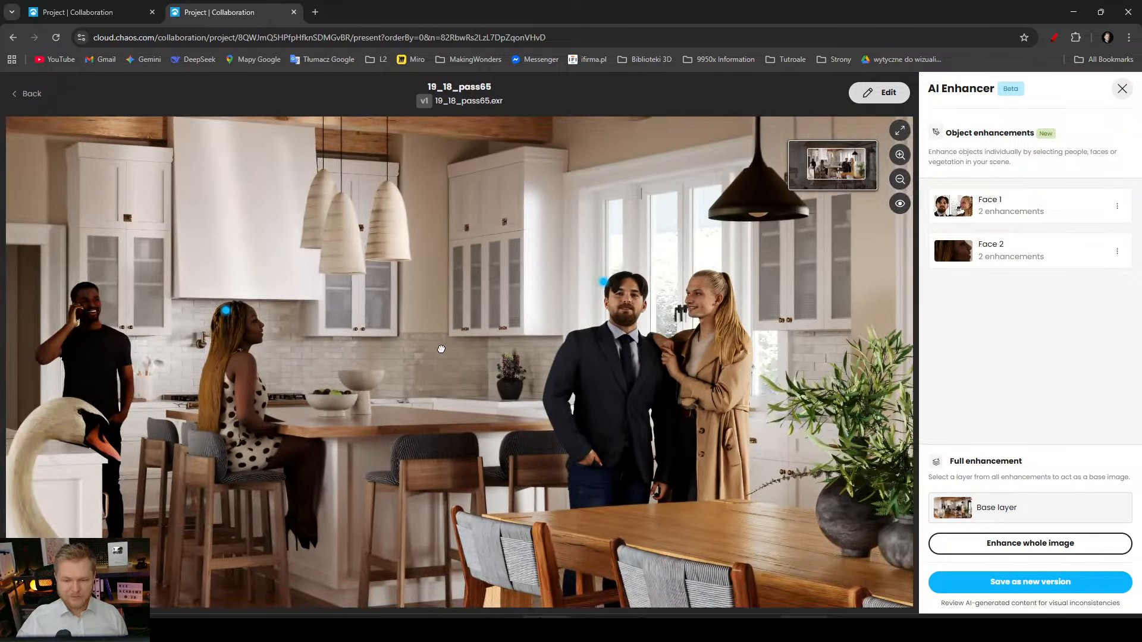
scroll(441, 349, up, 5)
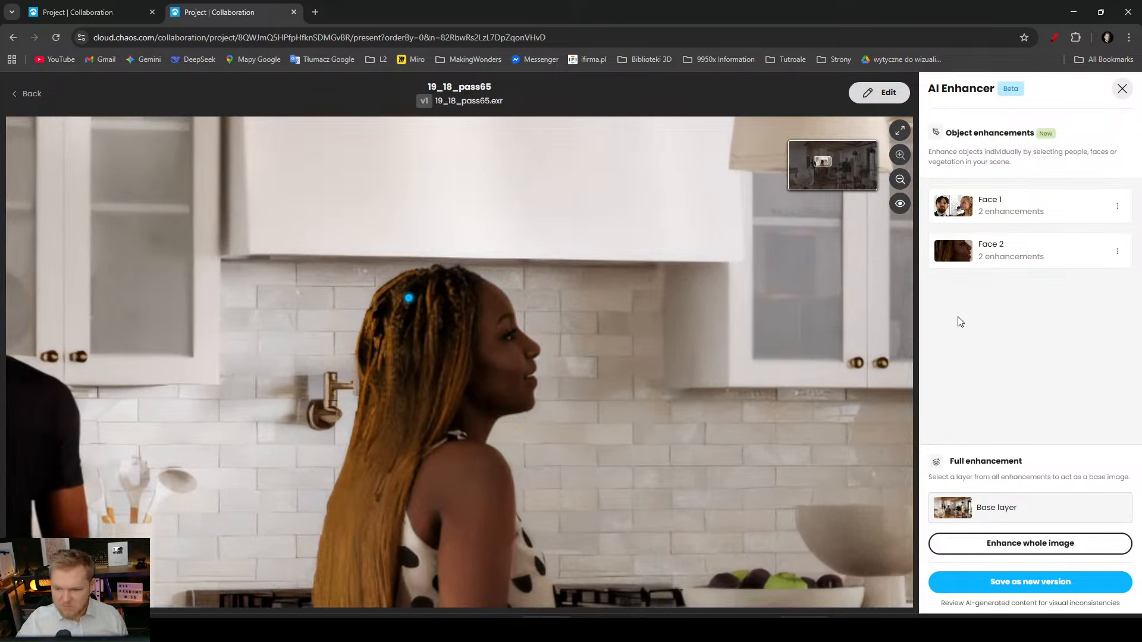
click(1030, 250)
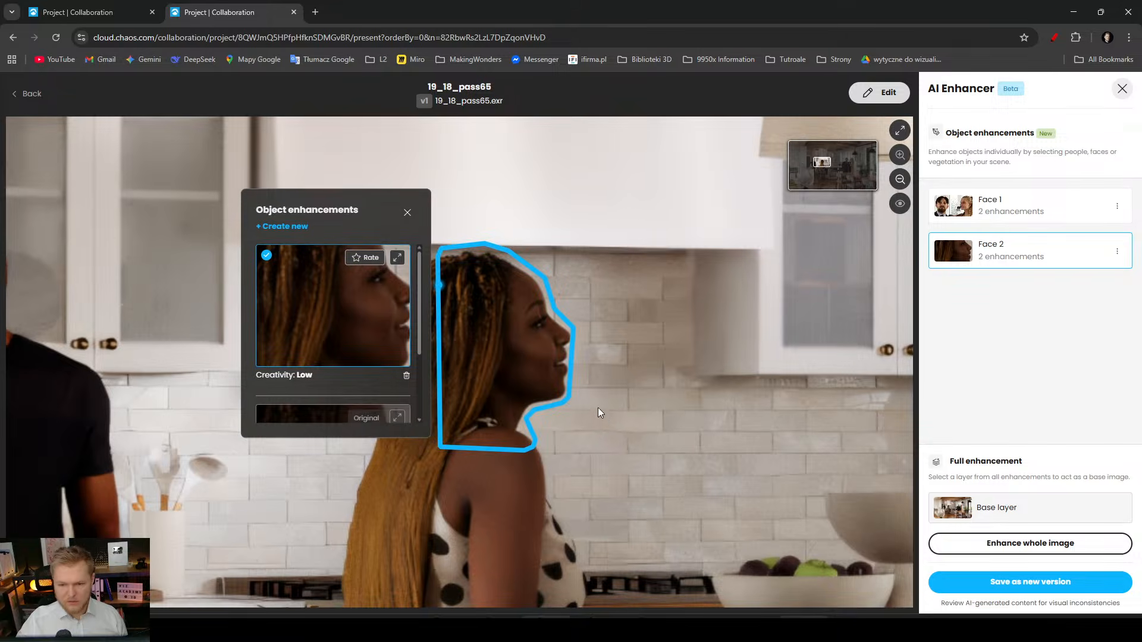
scroll(590, 359, down, 1)
scroll(586, 352, down, 1)
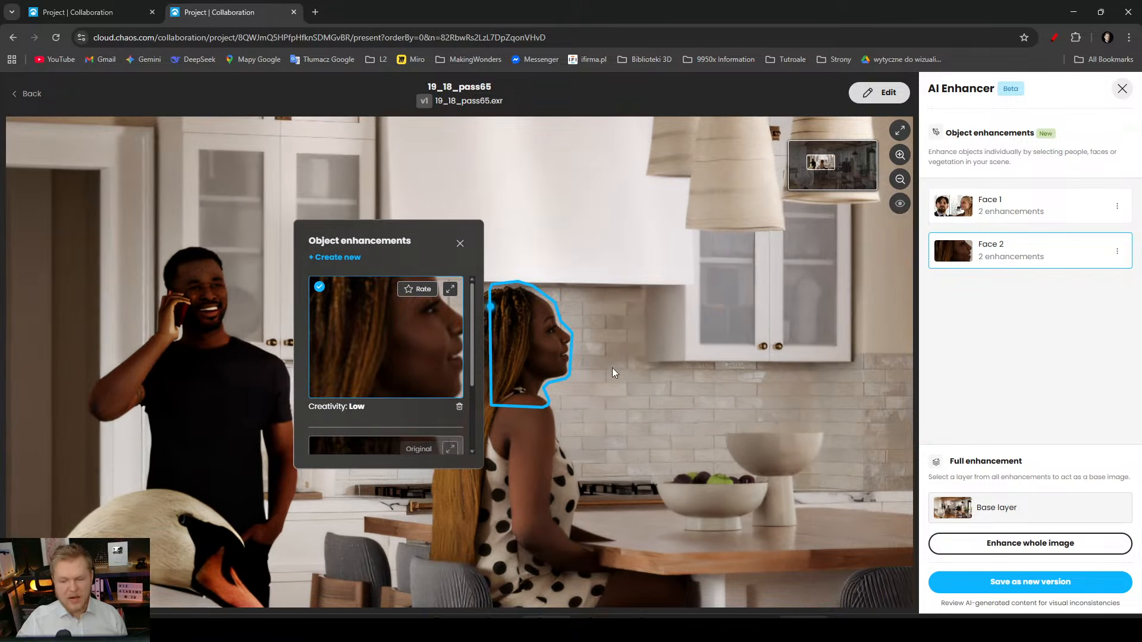
scroll(705, 449, down, 2)
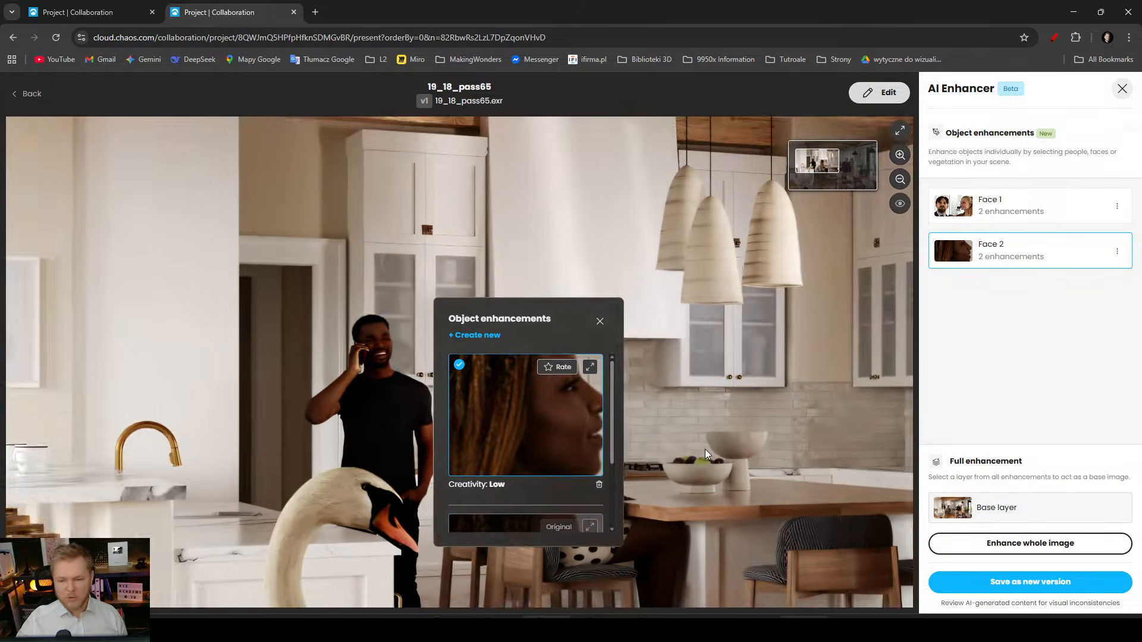
drag(703, 447, 495, 397)
scroll(495, 397, down, 3)
scroll(597, 416, down, 2)
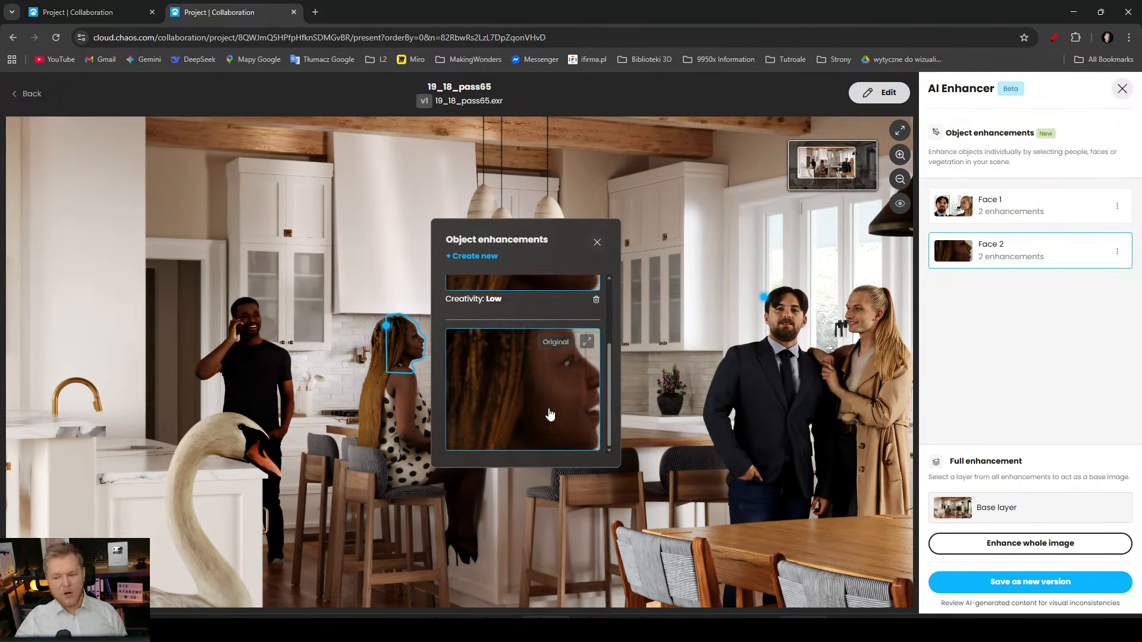
scroll(580, 426, up, 2)
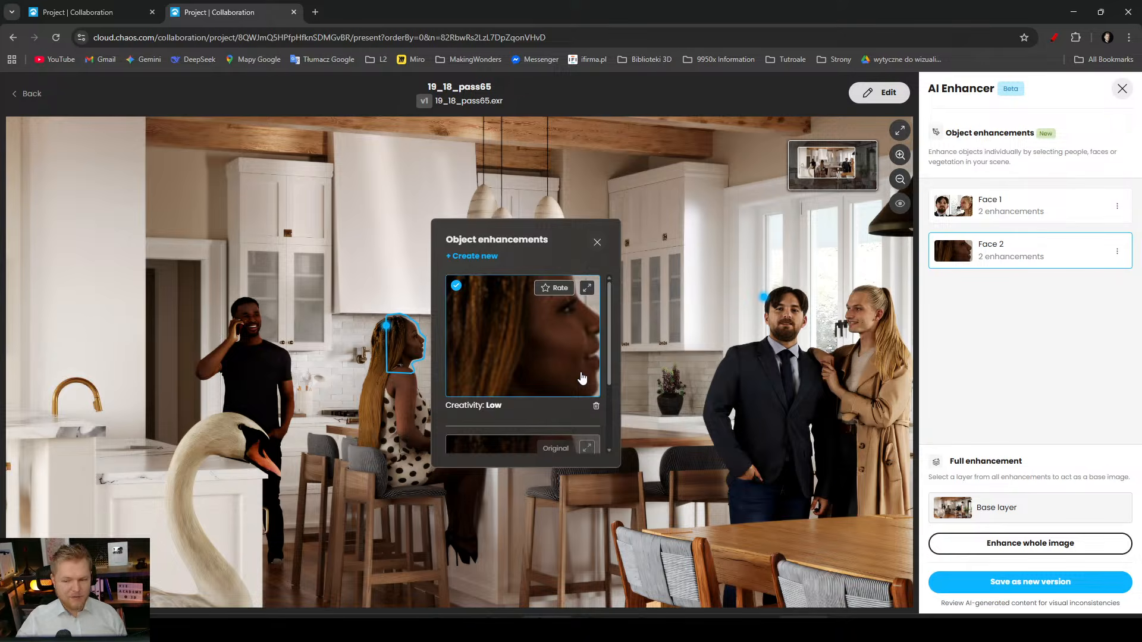
click(597, 243)
Compare how the Male setting rendered the man's and the blonde woman's faces in the standing couple.
scroll(617, 279, up, 4)
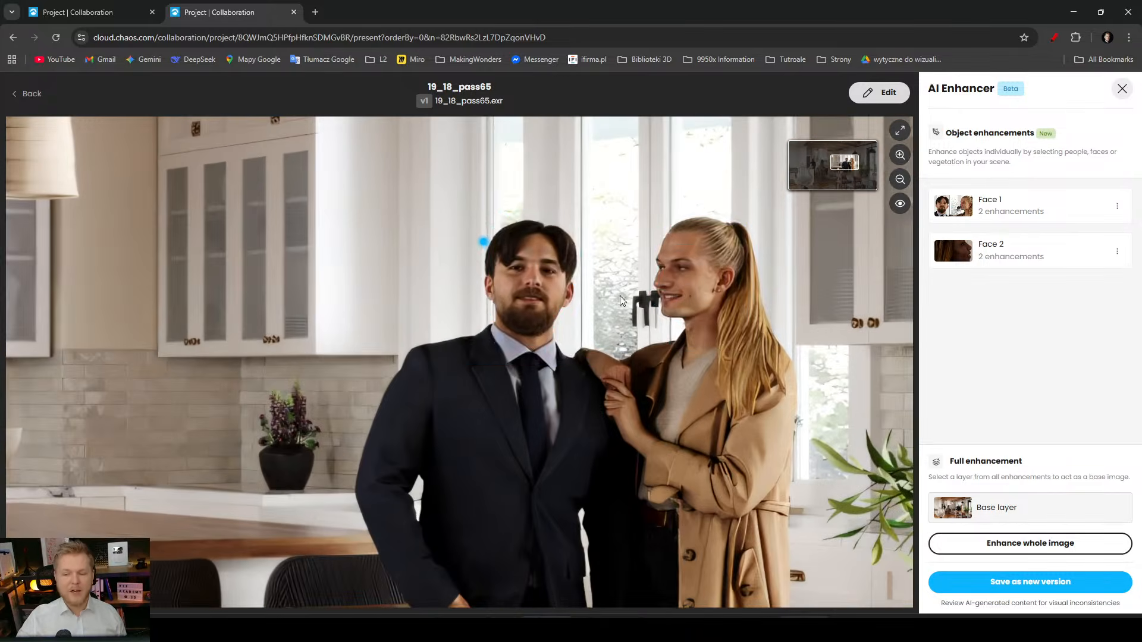
drag(719, 307, 589, 357)
scroll(589, 357, up, 3)
scroll(589, 356, down, 3)
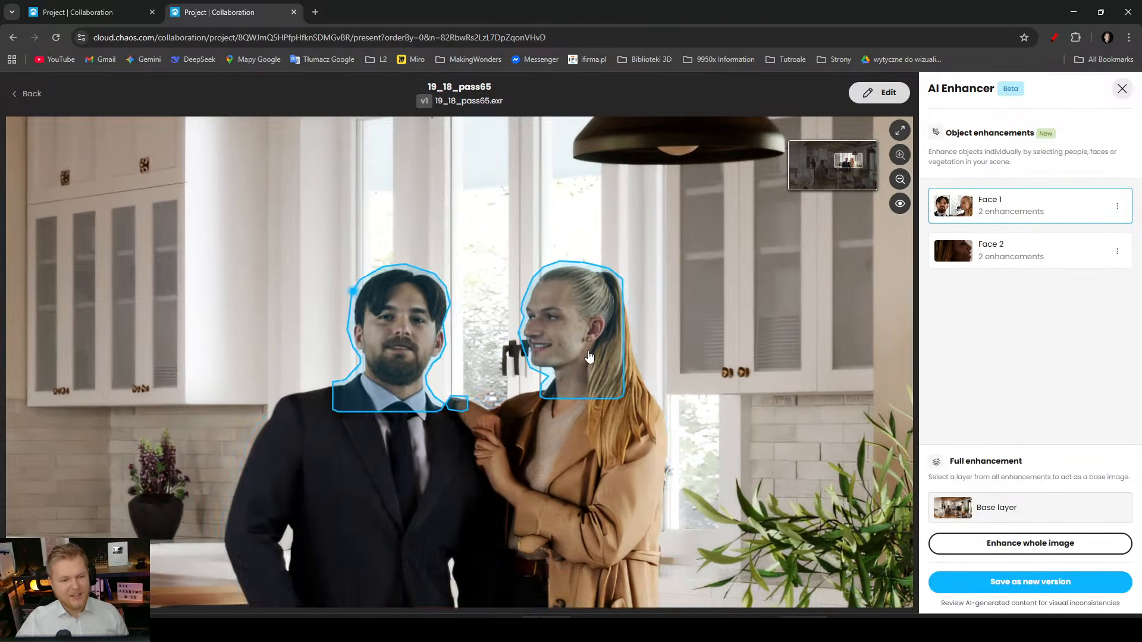
scroll(618, 482, down, 3)
scroll(631, 416, up, 4)
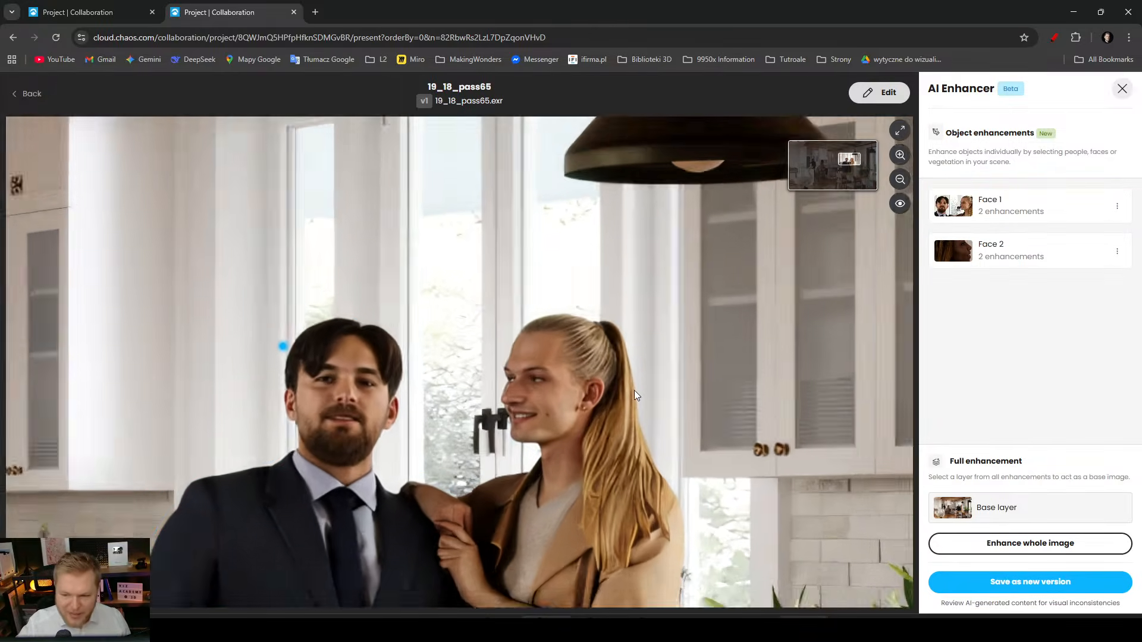
scroll(739, 415, up, 3)
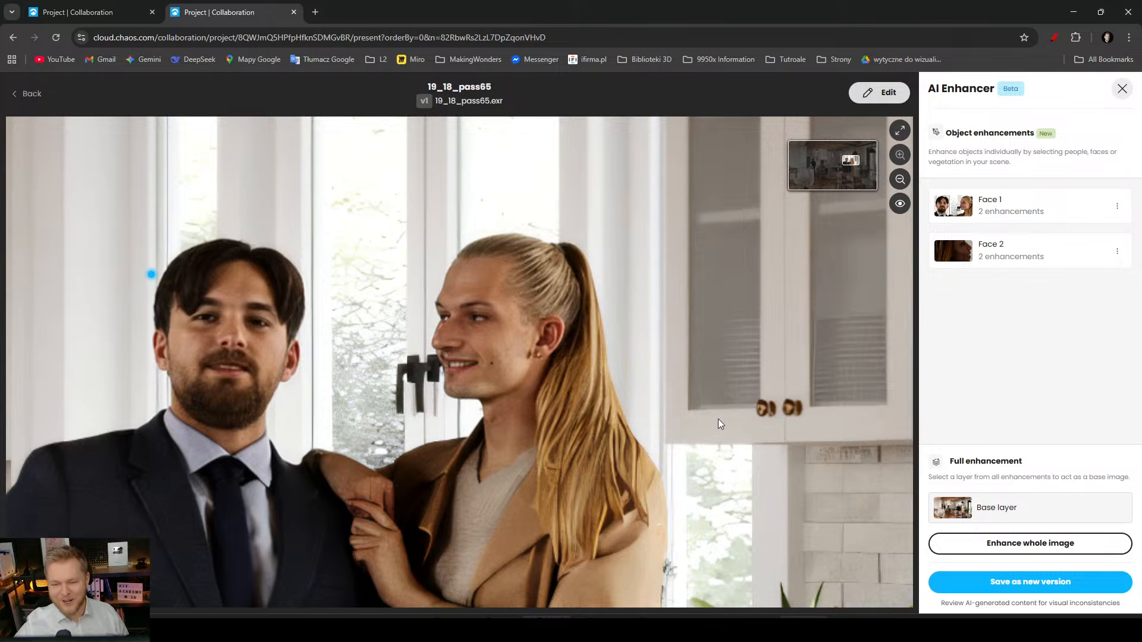
scroll(704, 420, down, 2)
scroll(565, 395, up, 2)
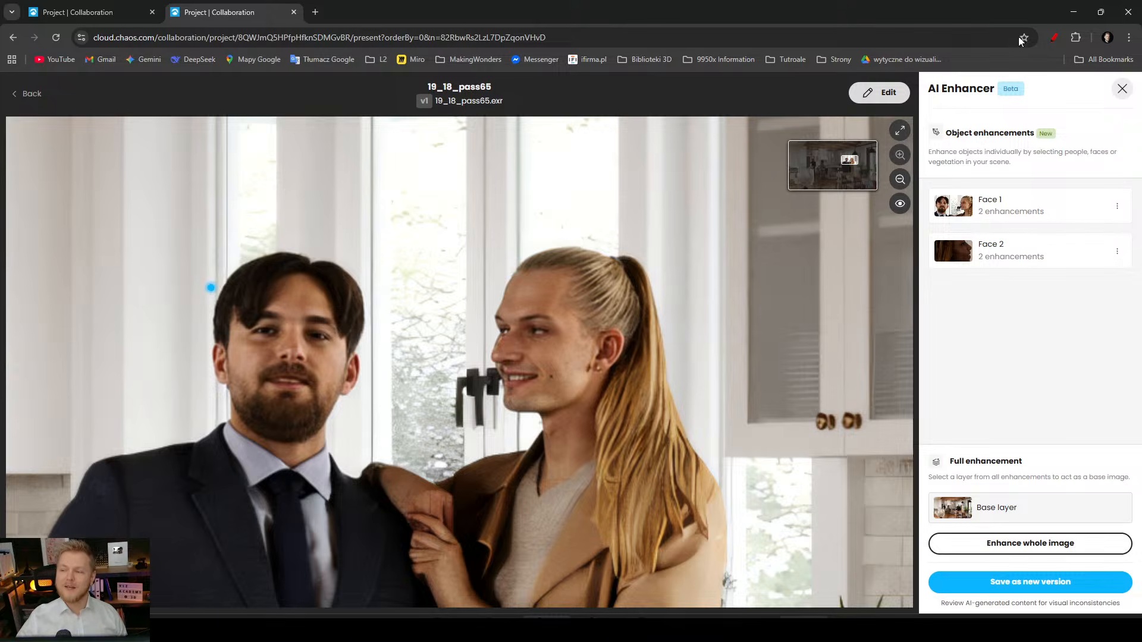
Draw a red heart and further freehand strokes around the blonde woman's head, and clear all the annotations.
click(1055, 39)
mouse_move(539, 457)
mouse_down()
mouse_move(633, 256)
mouse_move(539, 458)
mouse_up()
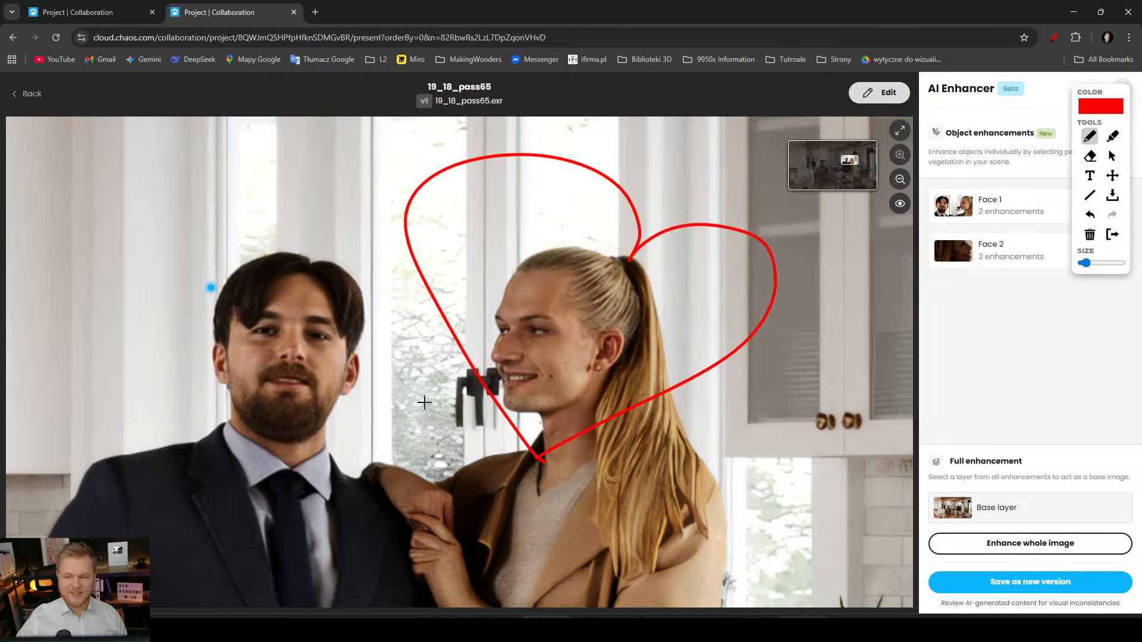
mouse_move(488, 333)
mouse_down()
mouse_move(347, 332)
mouse_move(382, 349)
mouse_up()
mouse_move(494, 544)
mouse_down()
mouse_move(416, 518)
mouse_move(485, 173)
mouse_up()
drag(604, 161, 513, 555)
click(1091, 235)
click(1112, 235)
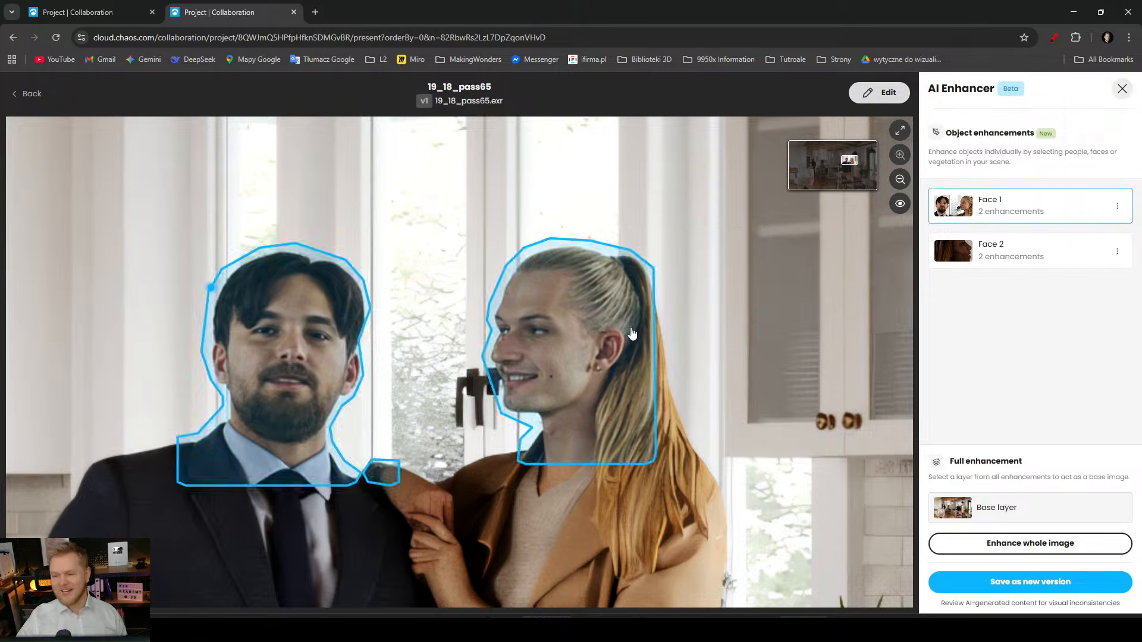
Enhance the wide, low vase on the dining table at Medium creativity.
scroll(656, 302, down, 4)
scroll(657, 300, down, 1)
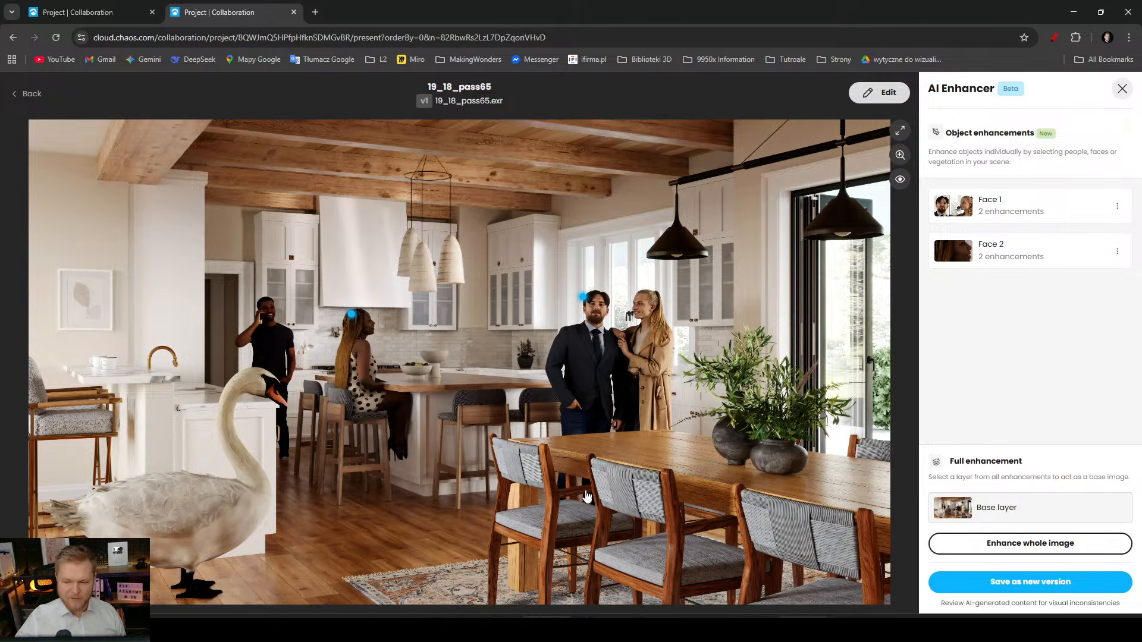
scroll(731, 440, up, 4)
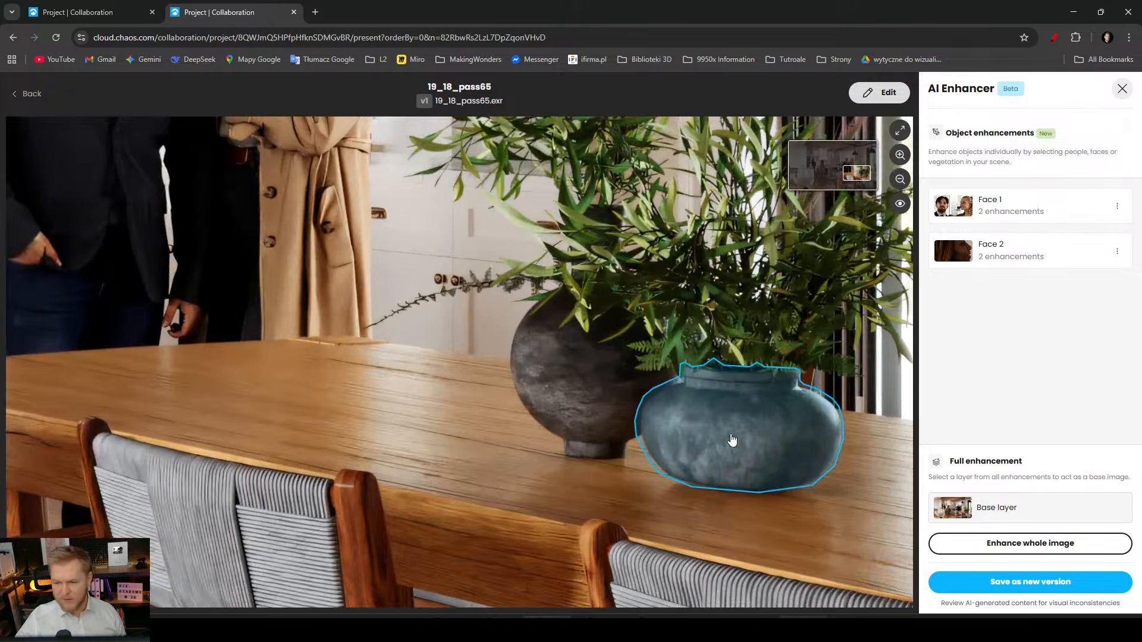
click(732, 440)
click(331, 386)
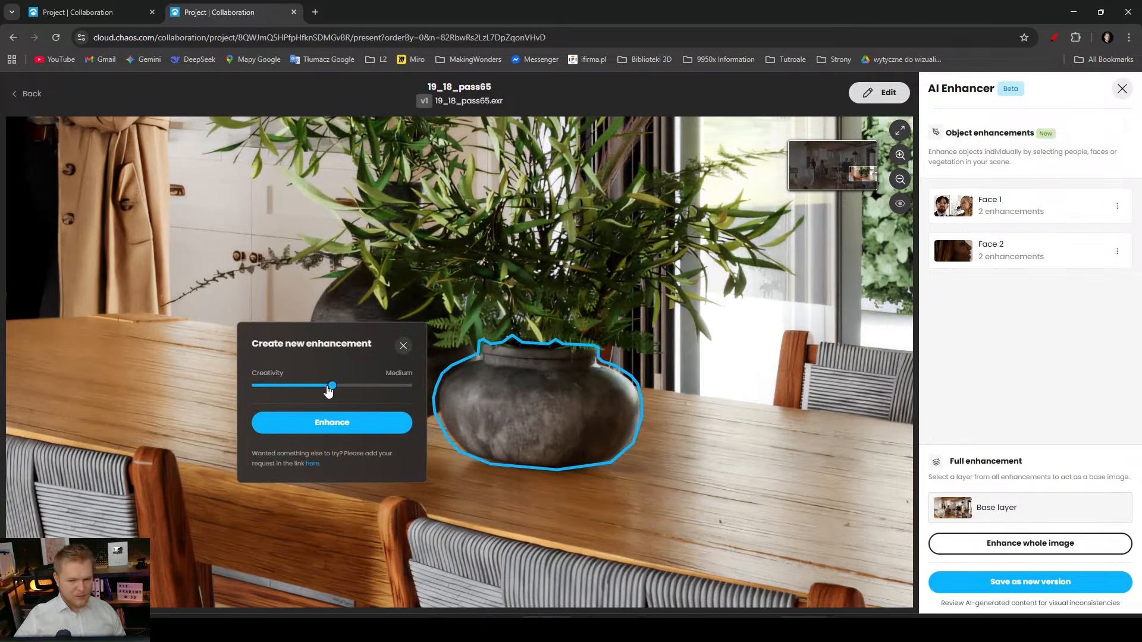
click(336, 424)
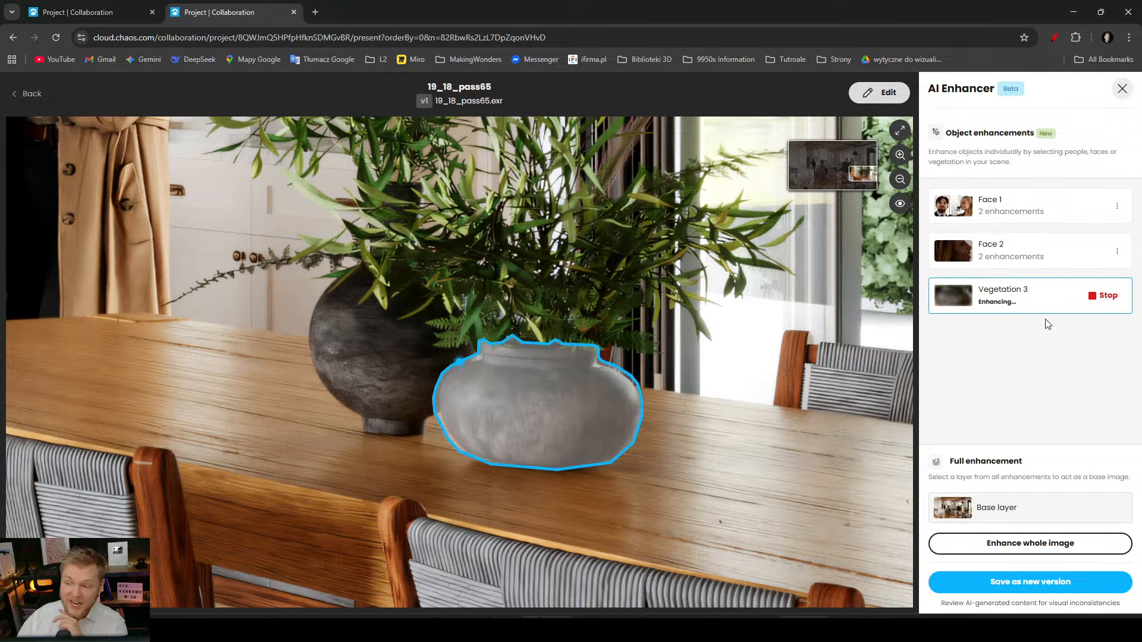
scroll(726, 365, down, 2)
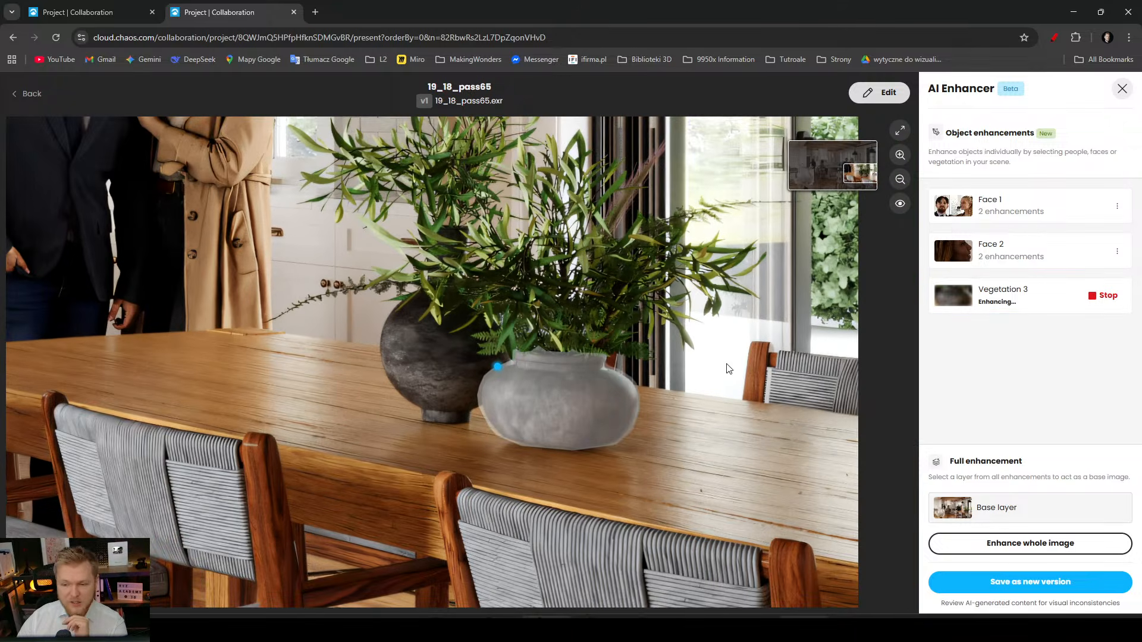
Examine the enhanced wide, low vase on the dining table up close.
drag(757, 359, 754, 383)
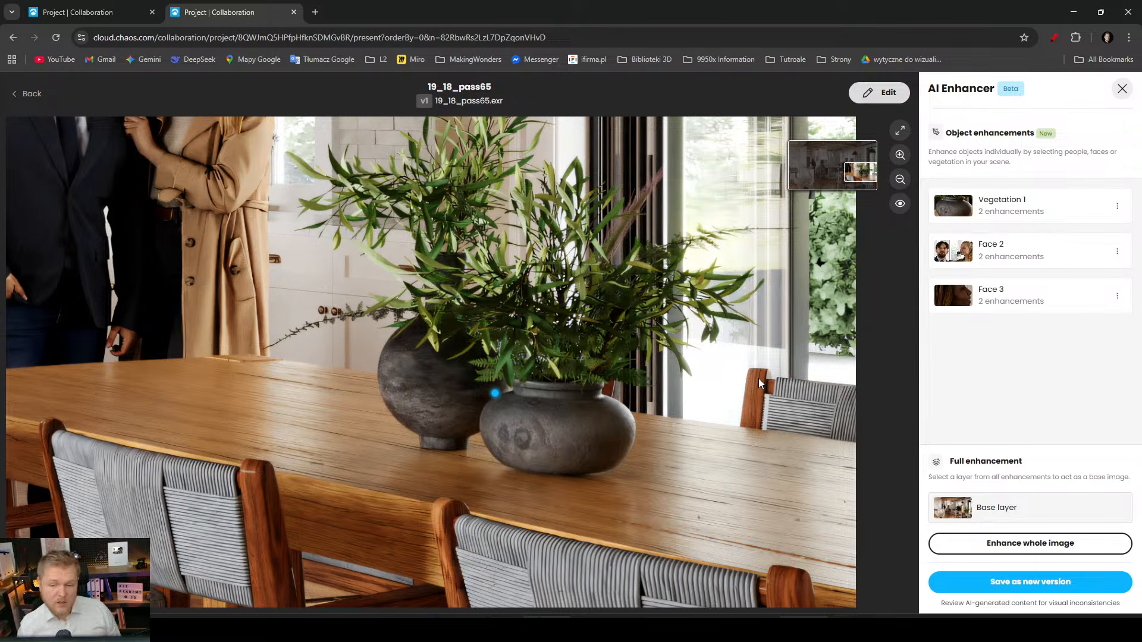
scroll(559, 435, up, 3)
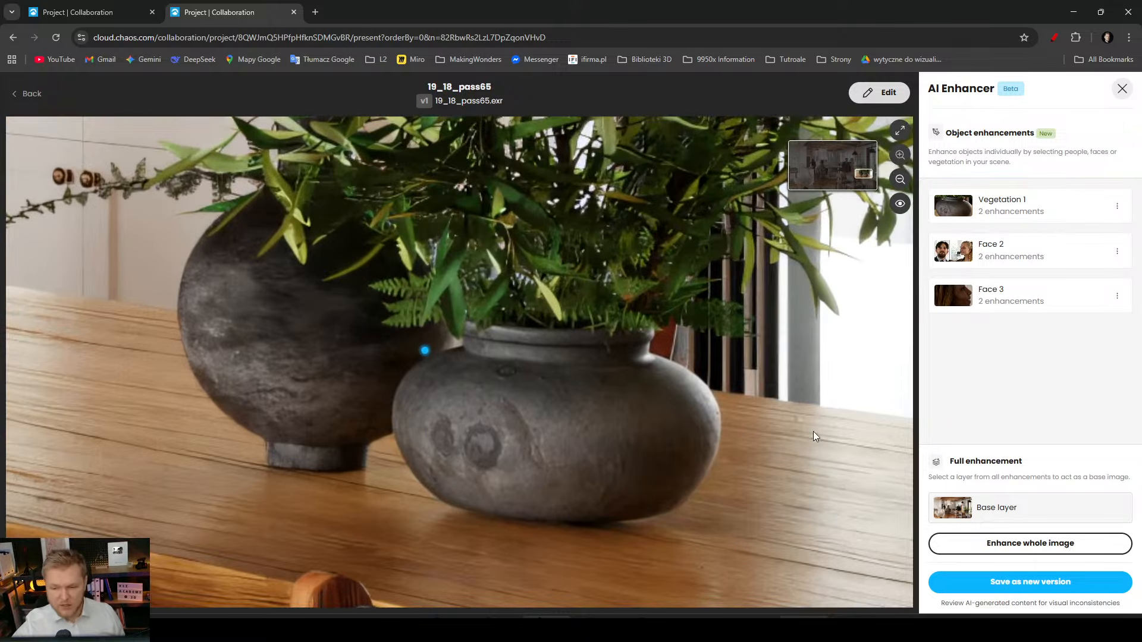
scroll(802, 421, down, 5)
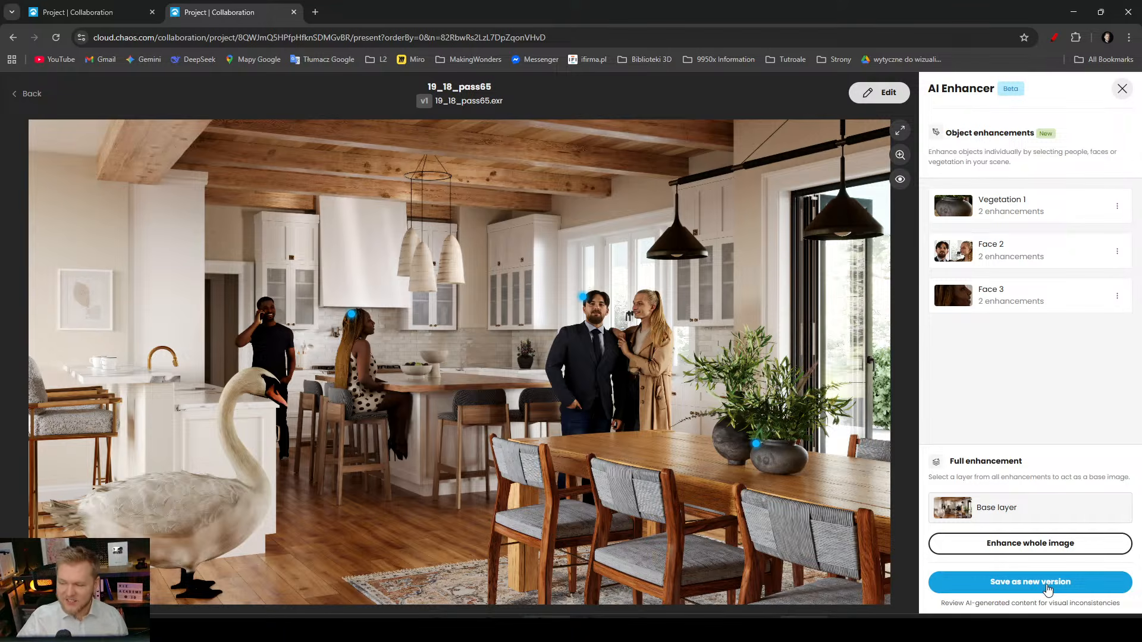
Run the full enhancement on the whole 19_18_pass65 kitchen image.
click(1051, 553)
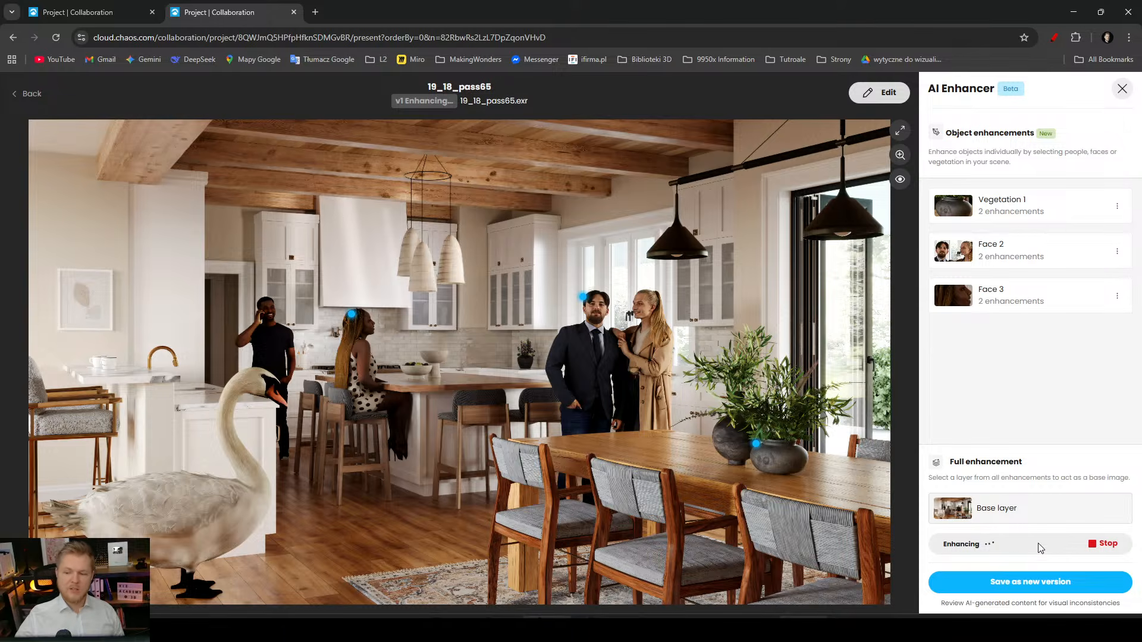
scroll(648, 322, up, 6)
drag(623, 244, 473, 335)
scroll(472, 336, down, 3)
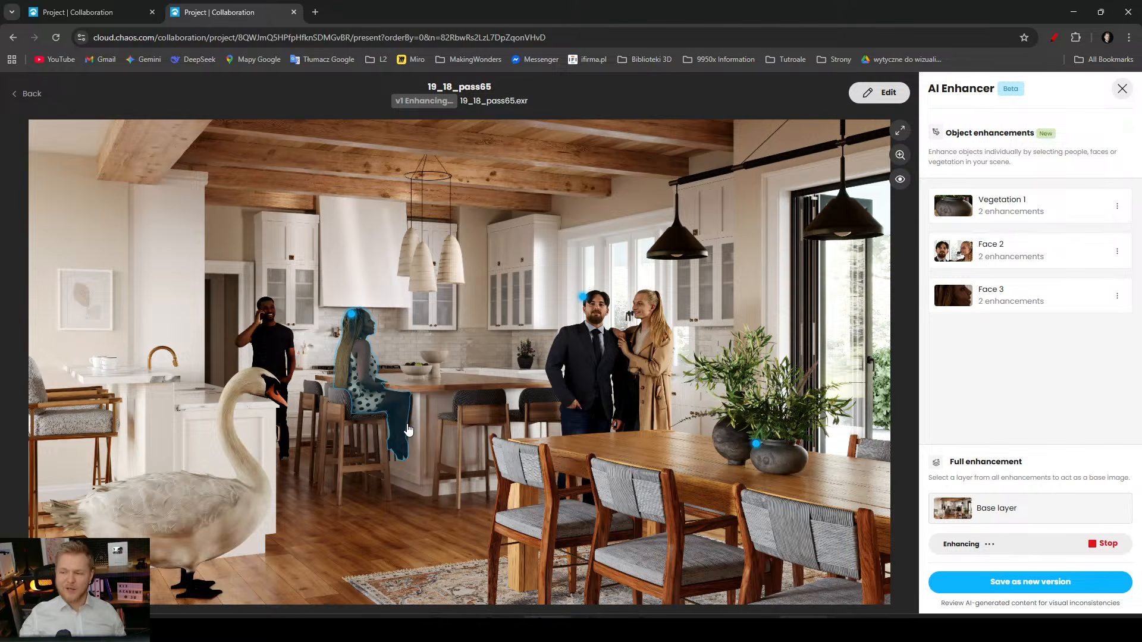
mouse_move(804, 628)
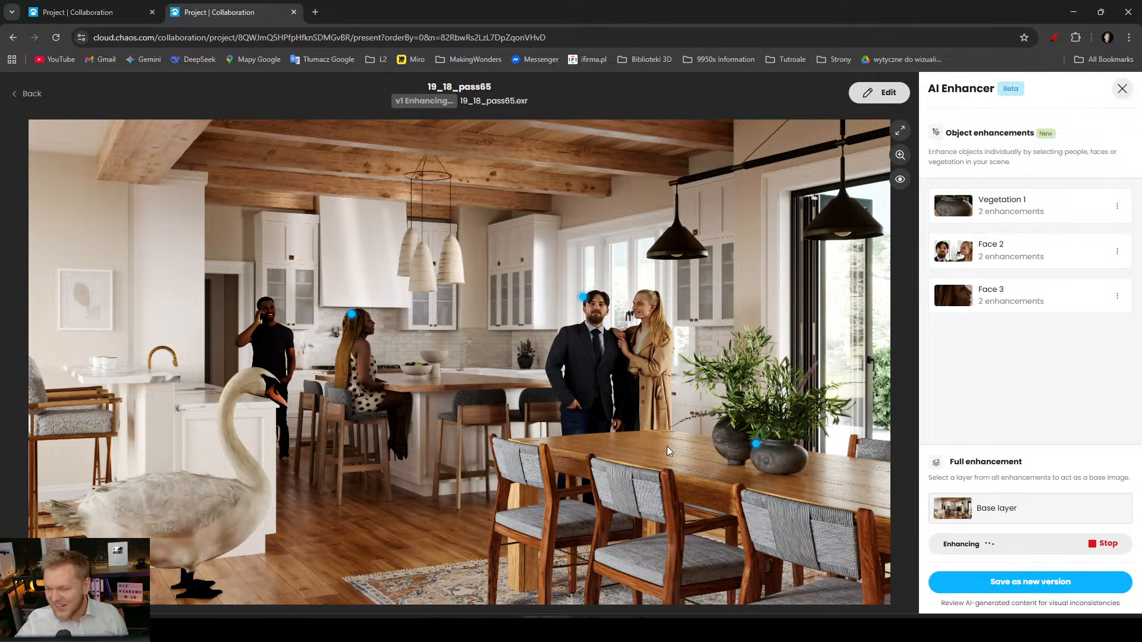
Leave the AI Enhancer for the 18_09_pass30 bathroom image in the other browser tab and show its v2 version, upscaled-by2x-18_09_pass30.png.
click(92, 13)
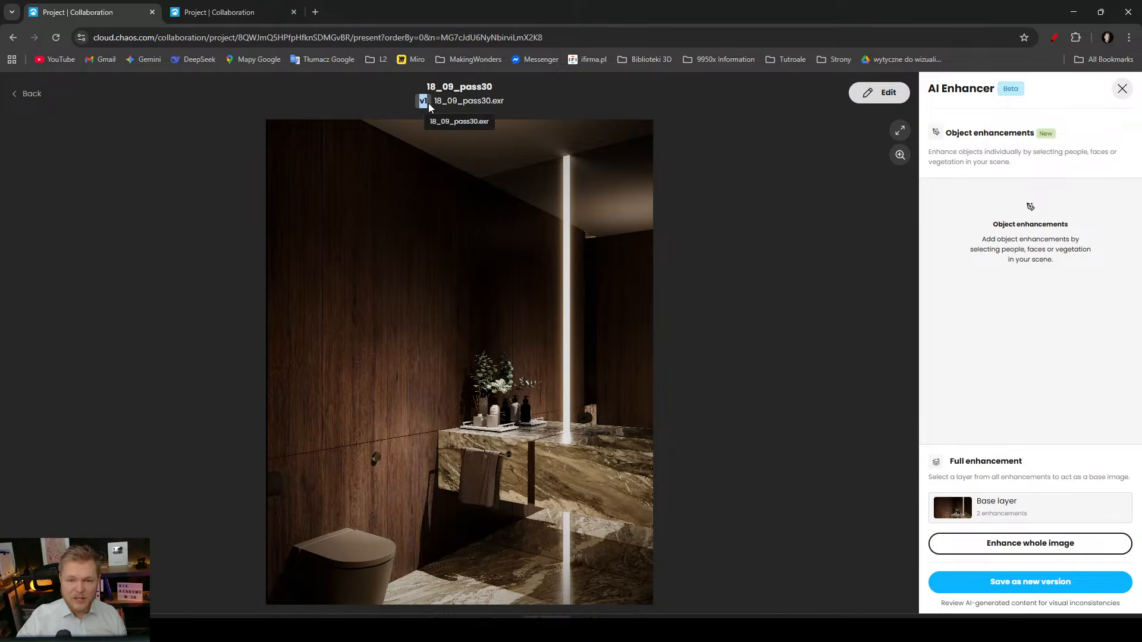
click(27, 93)
click(534, 106)
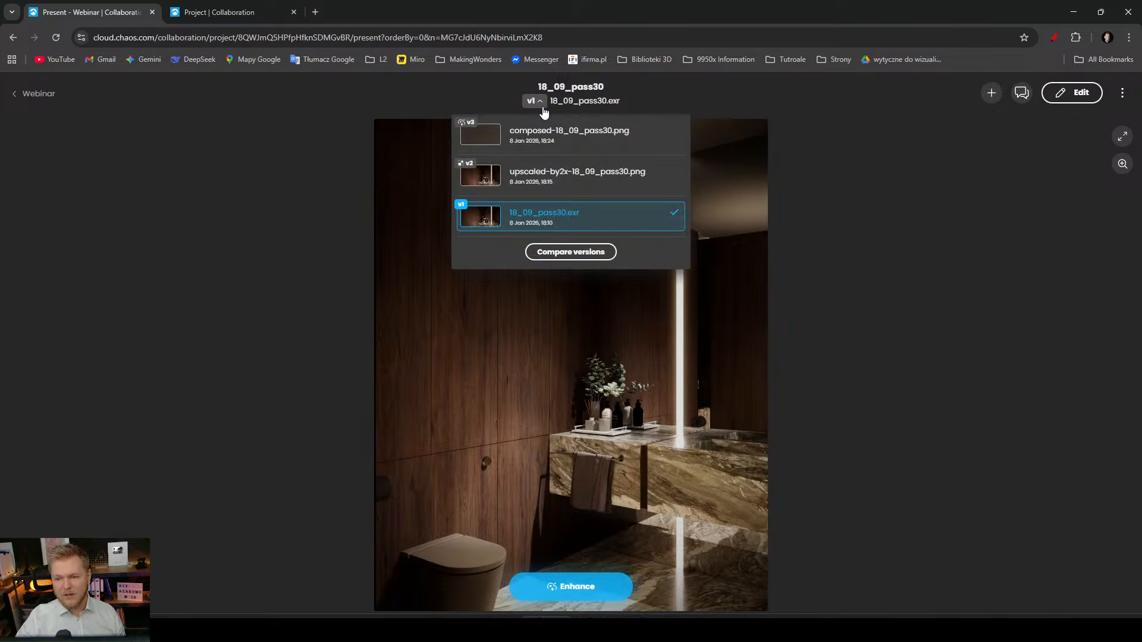
click(554, 171)
scroll(548, 177, up, 3)
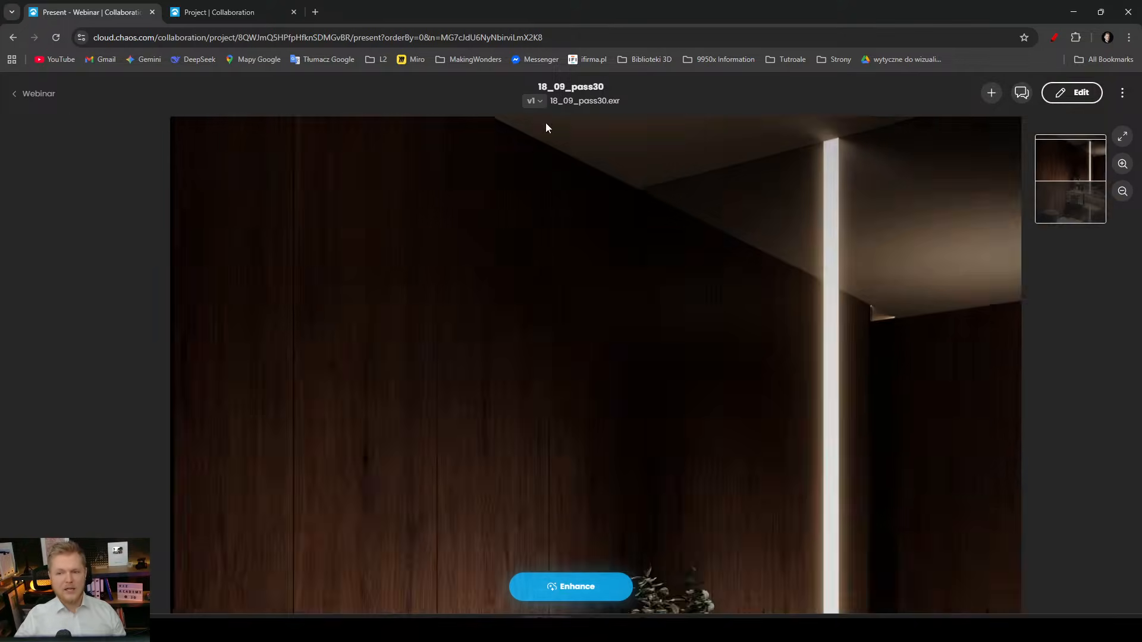
click(534, 101)
click(616, 171)
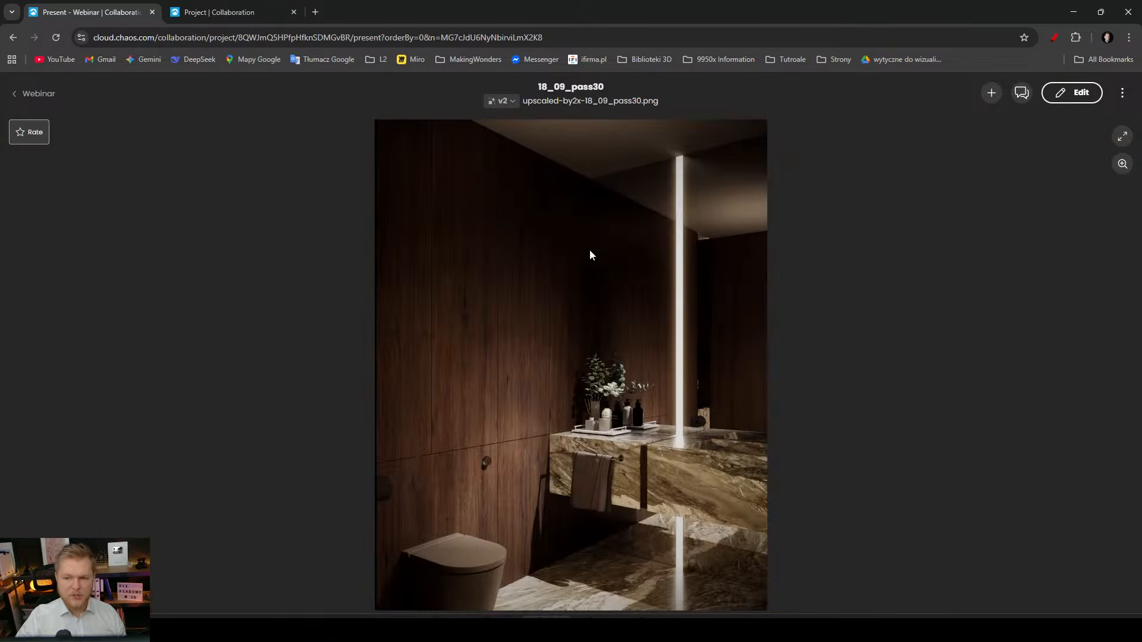
Examine the marble vanity, floor reflection and toilet in the 2x upscaled bathroom image.
scroll(558, 464, up, 5)
scroll(468, 437, down, 4)
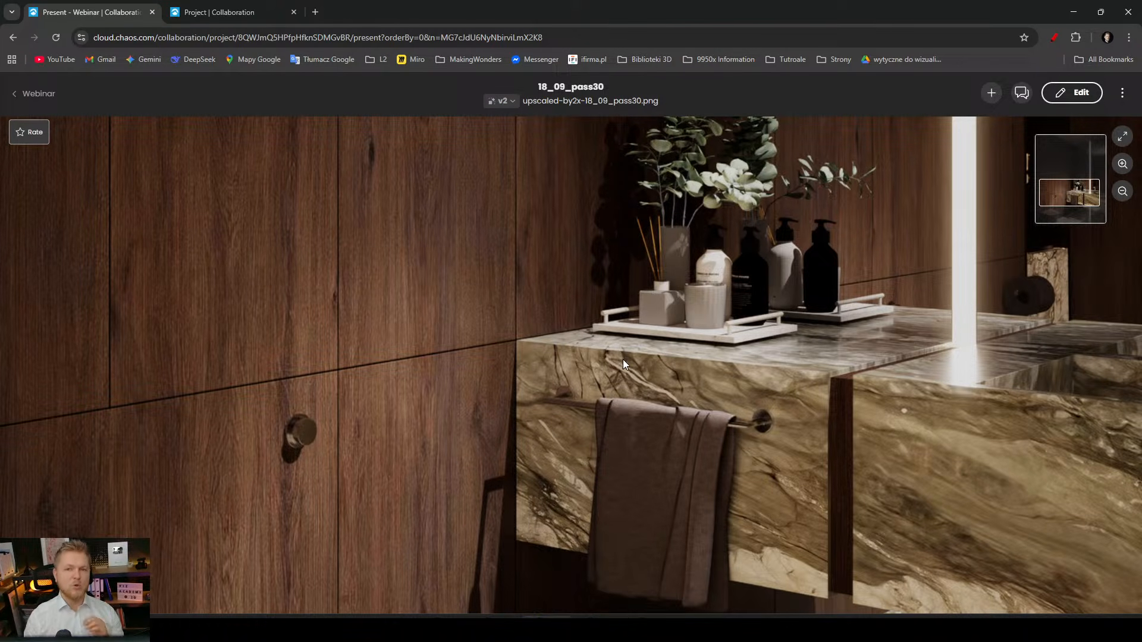
drag(844, 354, 568, 193)
drag(652, 452, 584, 217)
scroll(617, 452, up, 4)
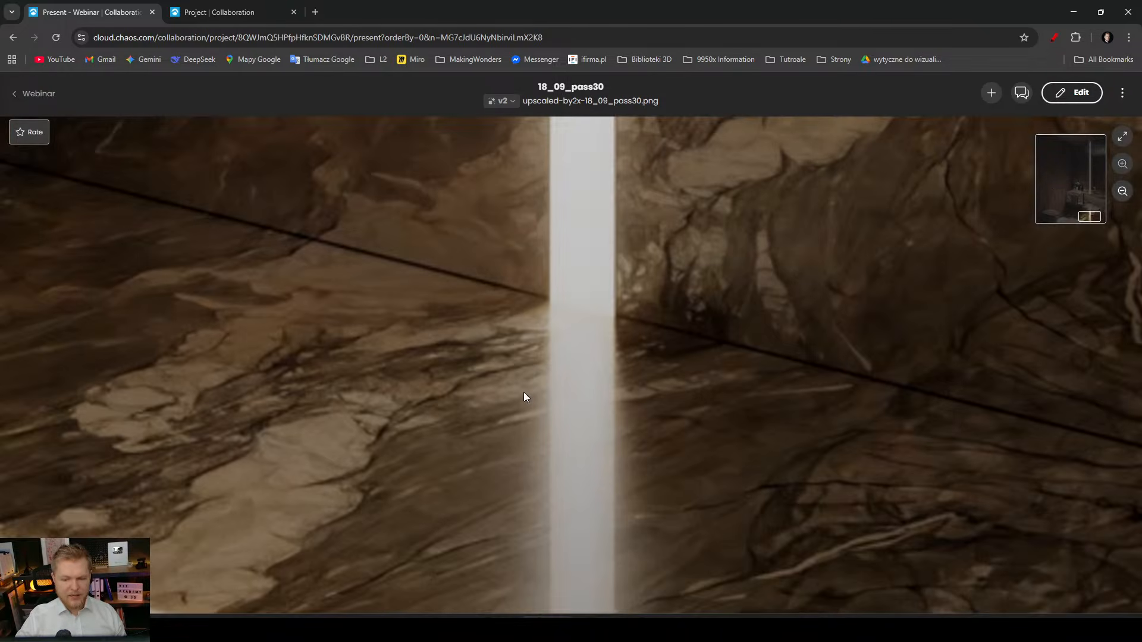
scroll(523, 392, down, 3)
drag(432, 378, 846, 429)
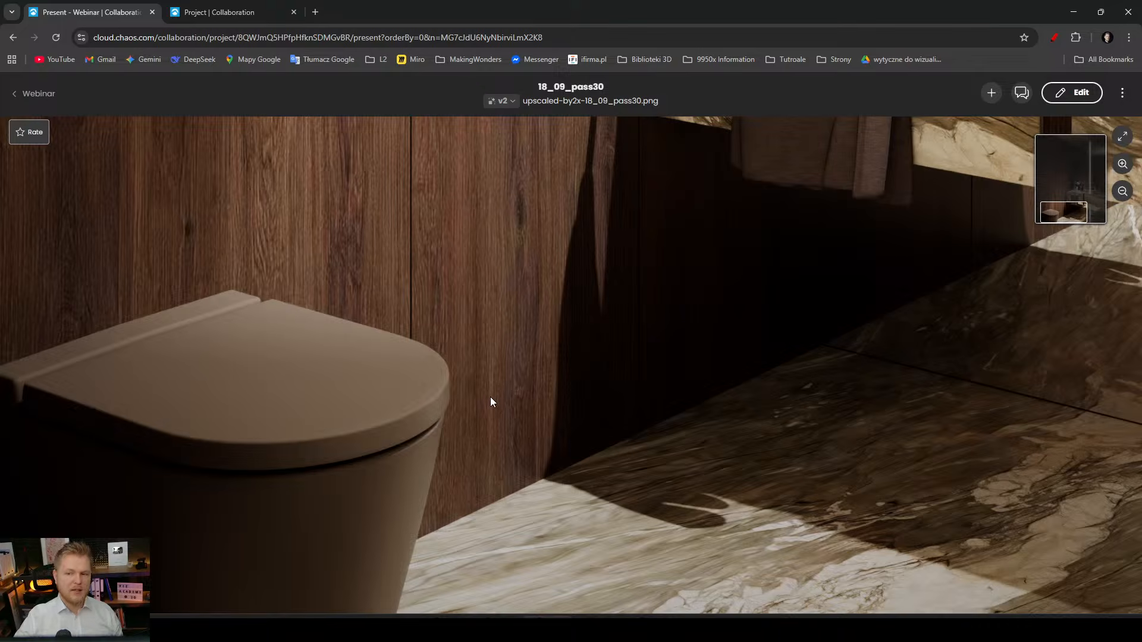
scroll(490, 397, down, 2)
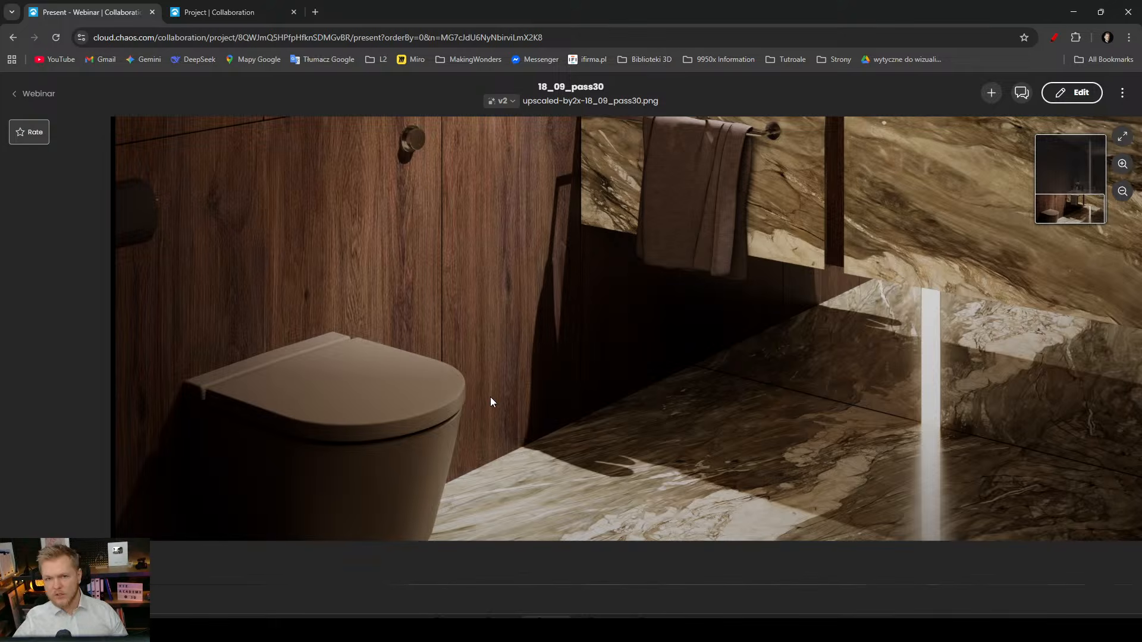
Examine the wood wall panels, vanity accessories, light strip and towel in the upscaled bathroom image.
drag(555, 296, 497, 485)
drag(742, 213, 640, 446)
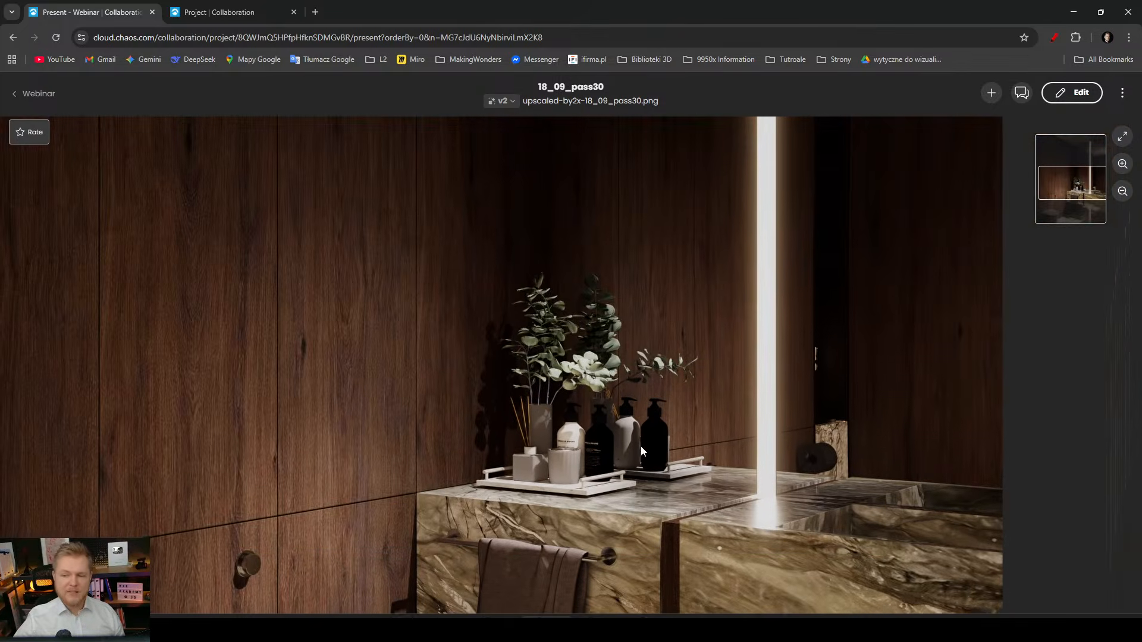
scroll(711, 237, down, 3)
drag(719, 214, 649, 380)
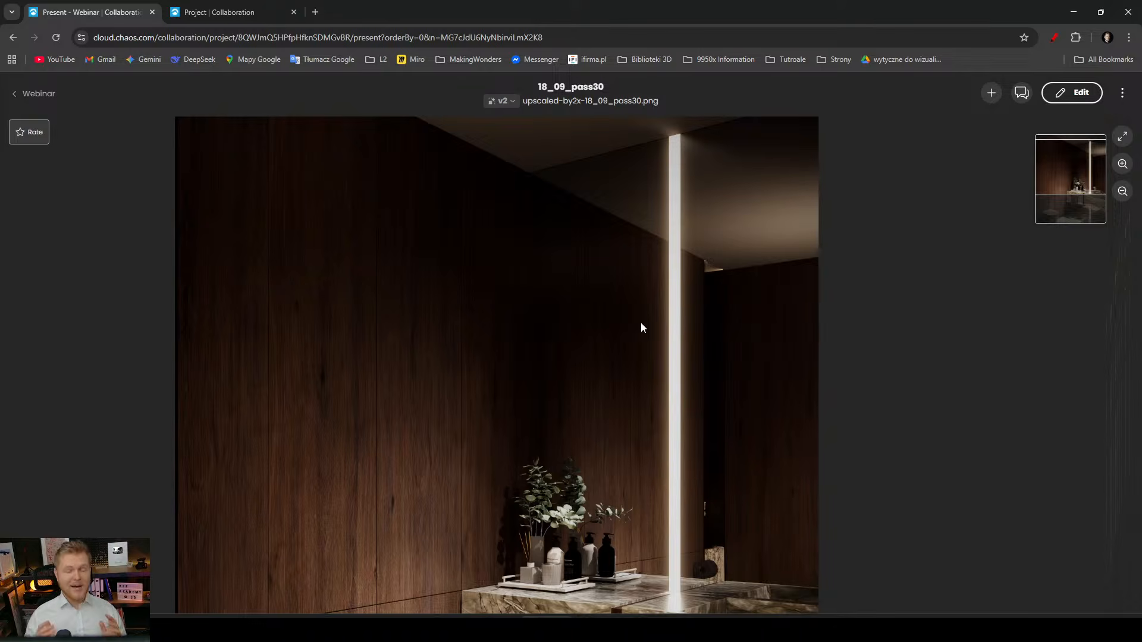
scroll(641, 322, down, 3)
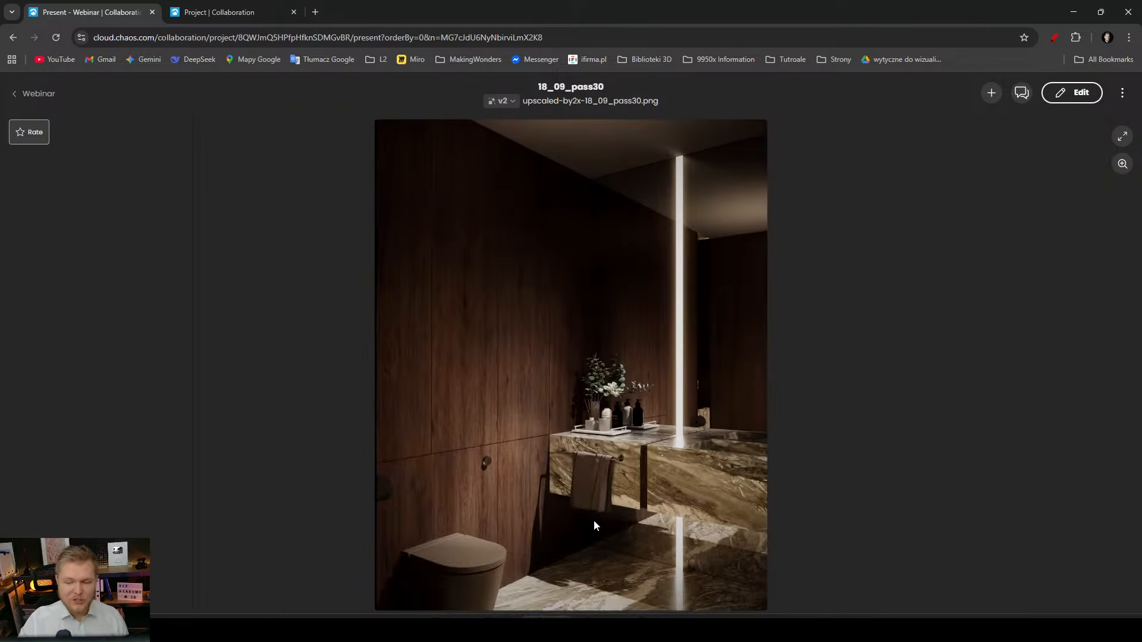
scroll(593, 520, up, 5)
scroll(618, 552, down, 5)
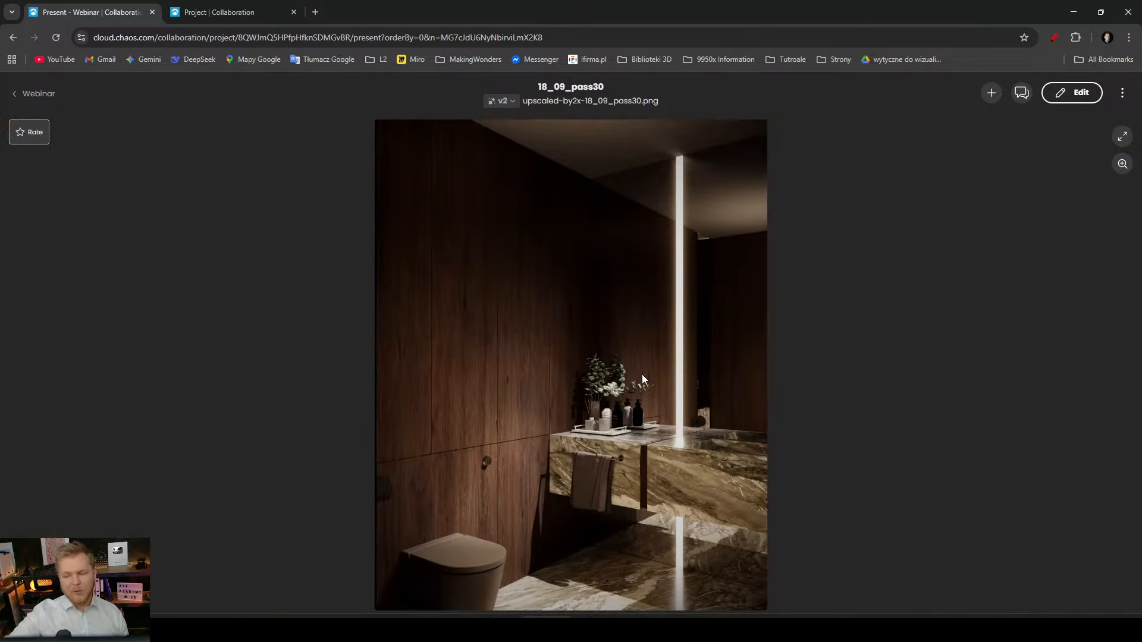
scroll(641, 374, up, 5)
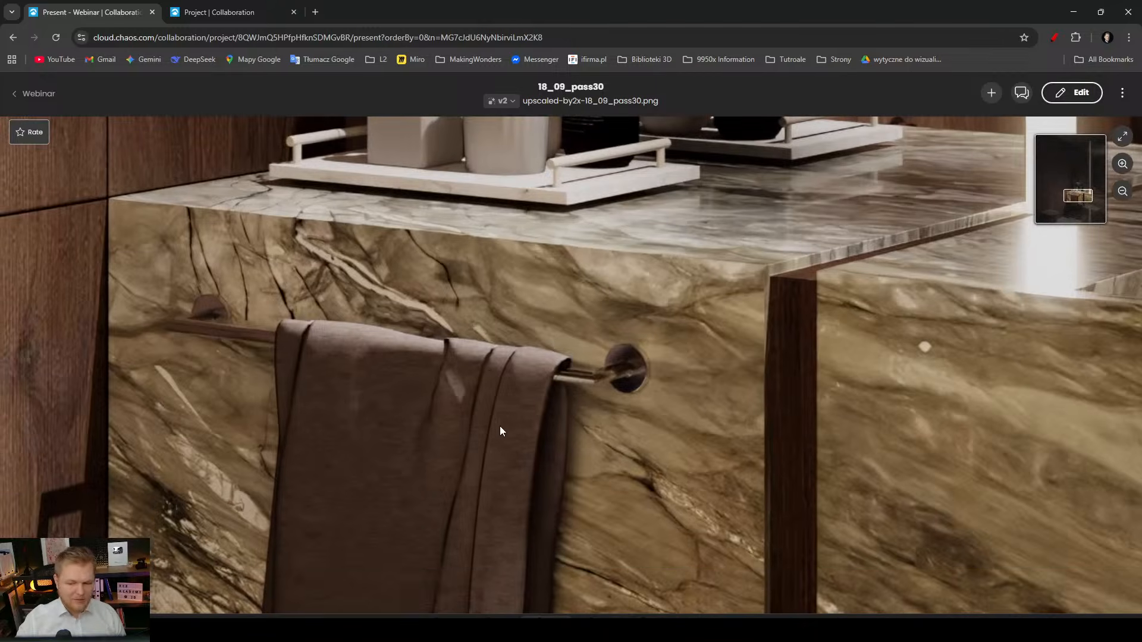
scroll(500, 426, down, 5)
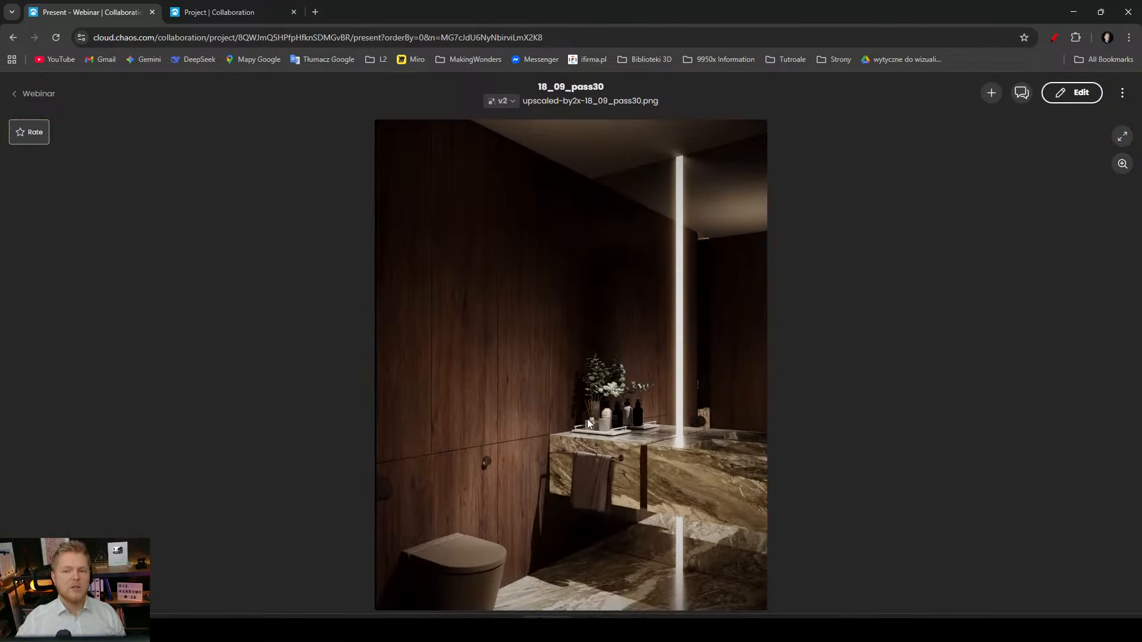
Show the v3 version, composed-18_09_pass30.png, and examine its plants, bottles, marble and toilet up close.
click(509, 103)
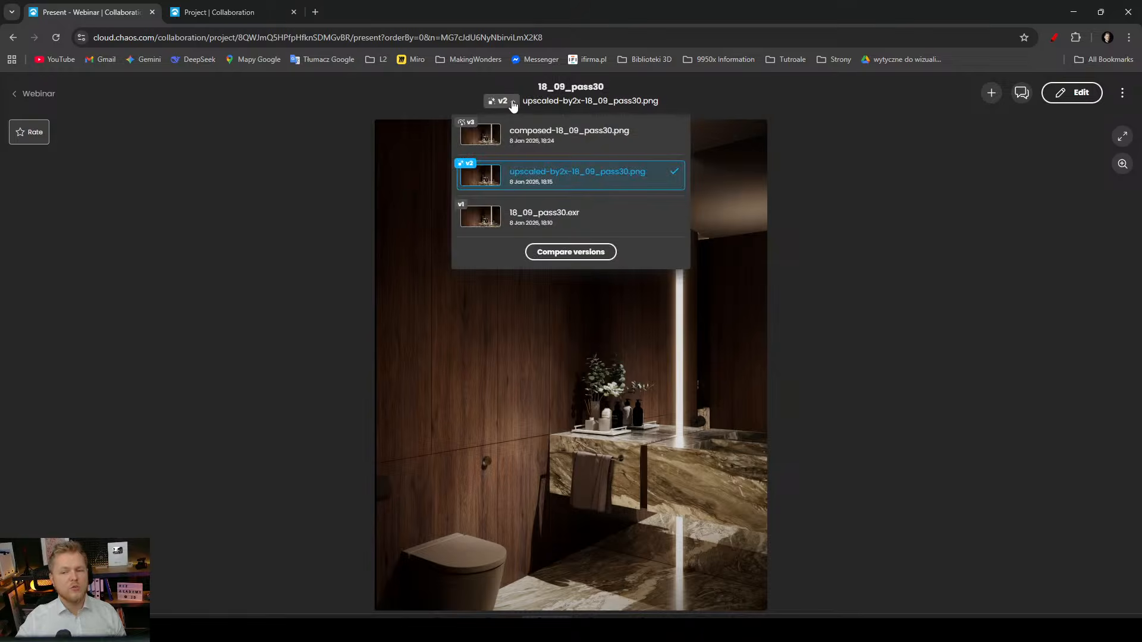
click(538, 130)
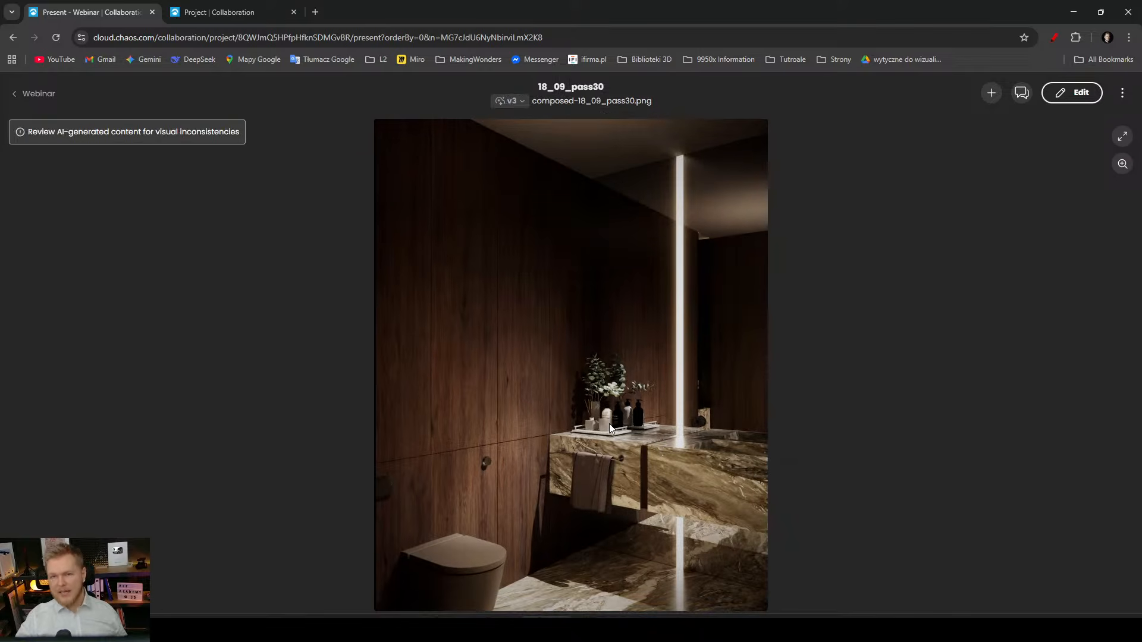
scroll(609, 424, up, 8)
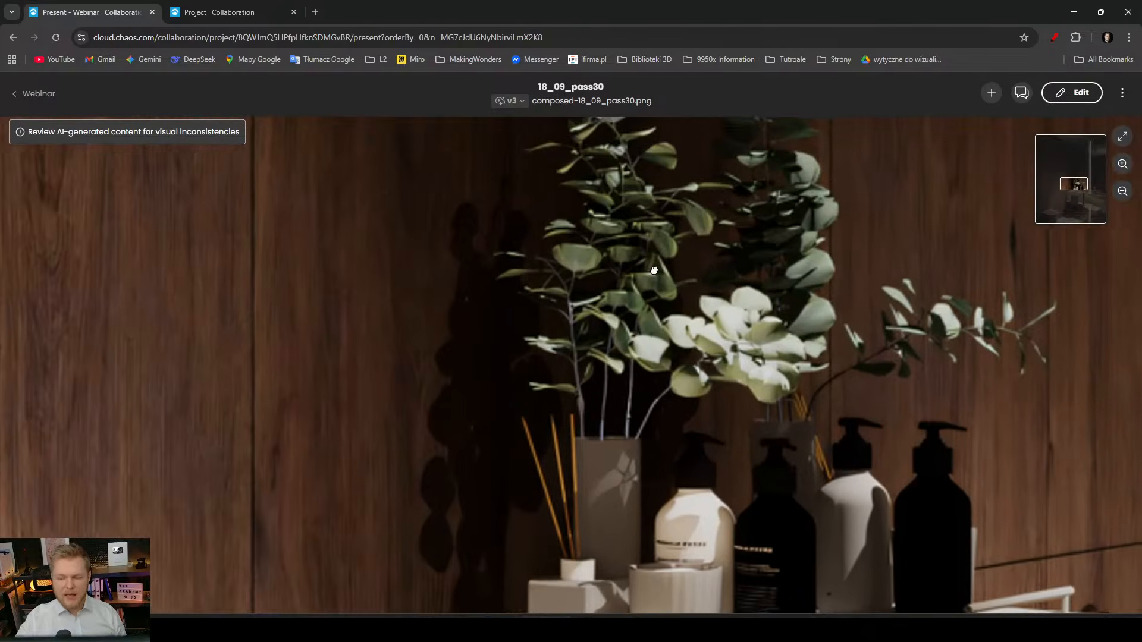
drag(654, 270, 514, 163)
drag(557, 403, 392, 111)
drag(437, 491, 675, 202)
drag(482, 455, 855, 179)
drag(443, 496, 862, 141)
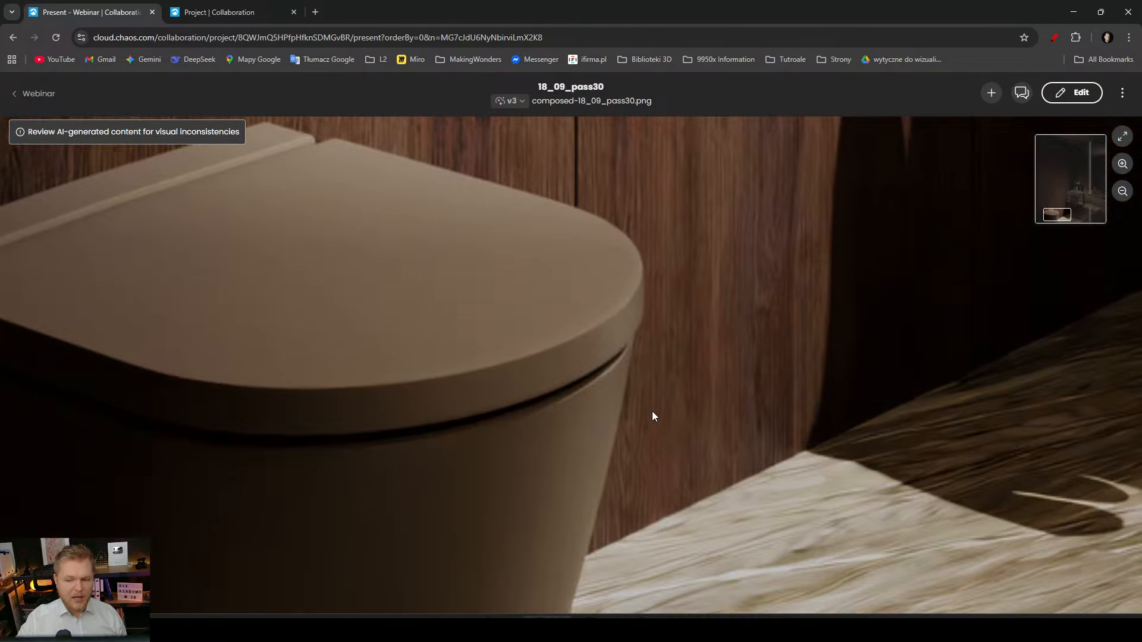
scroll(651, 417, down, 8)
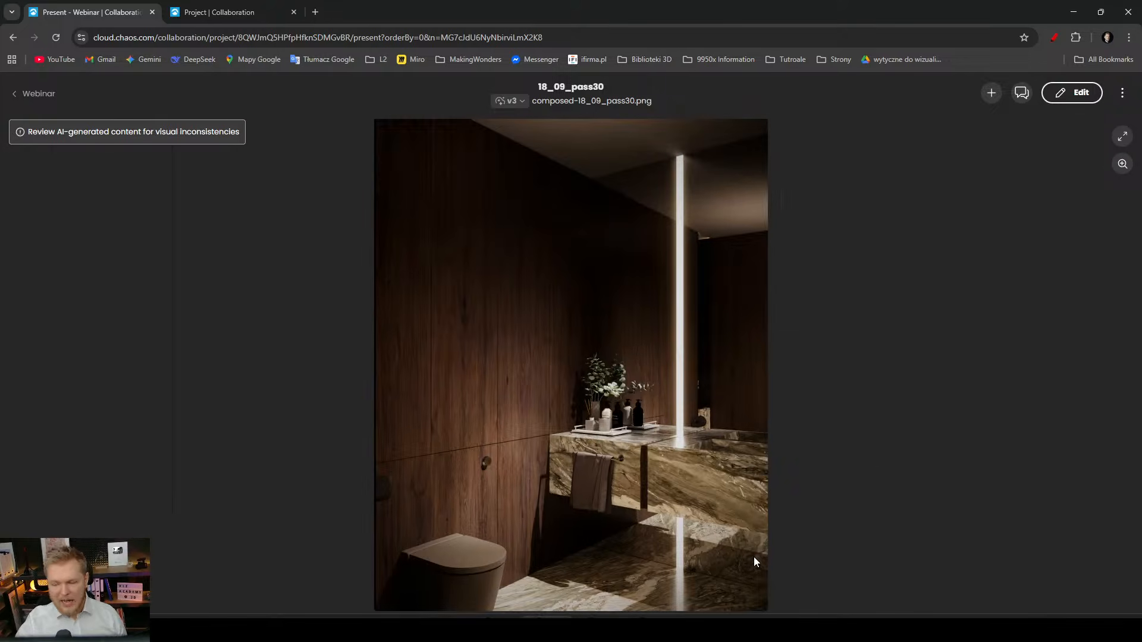
Switch back to the kitchen image in the other browser tab and examine the man on the phone and the seated woman.
click(219, 12)
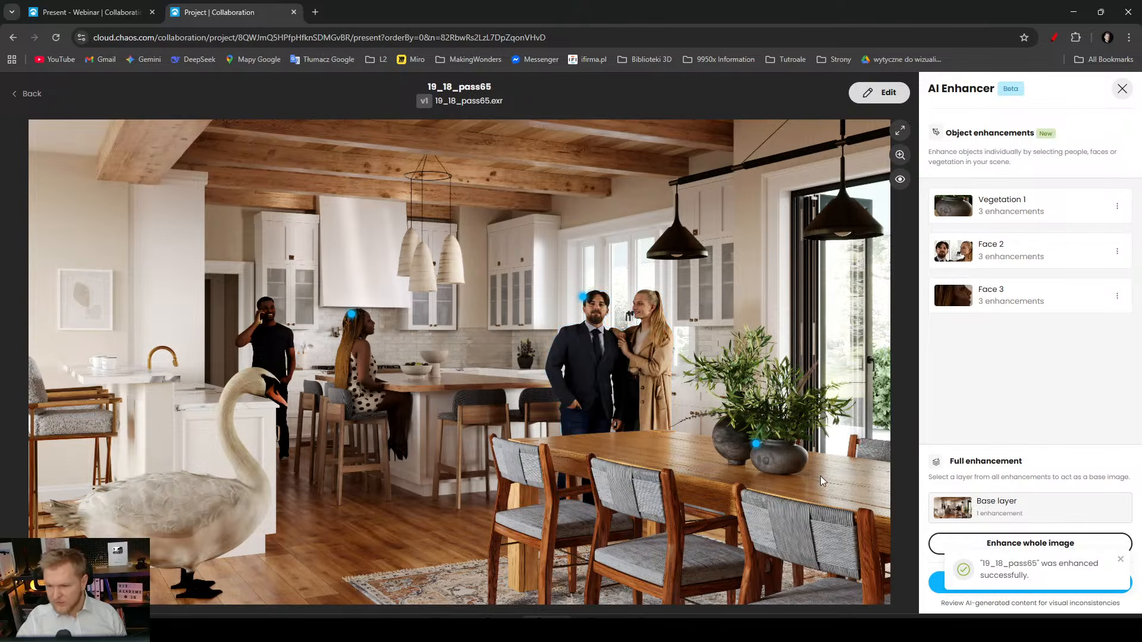
scroll(820, 510, up, 5)
drag(377, 266, 526, 496)
drag(309, 327, 669, 601)
drag(79, 225, 585, 238)
drag(334, 364, 747, 380)
drag(356, 503, 720, 495)
drag(507, 330, 559, 569)
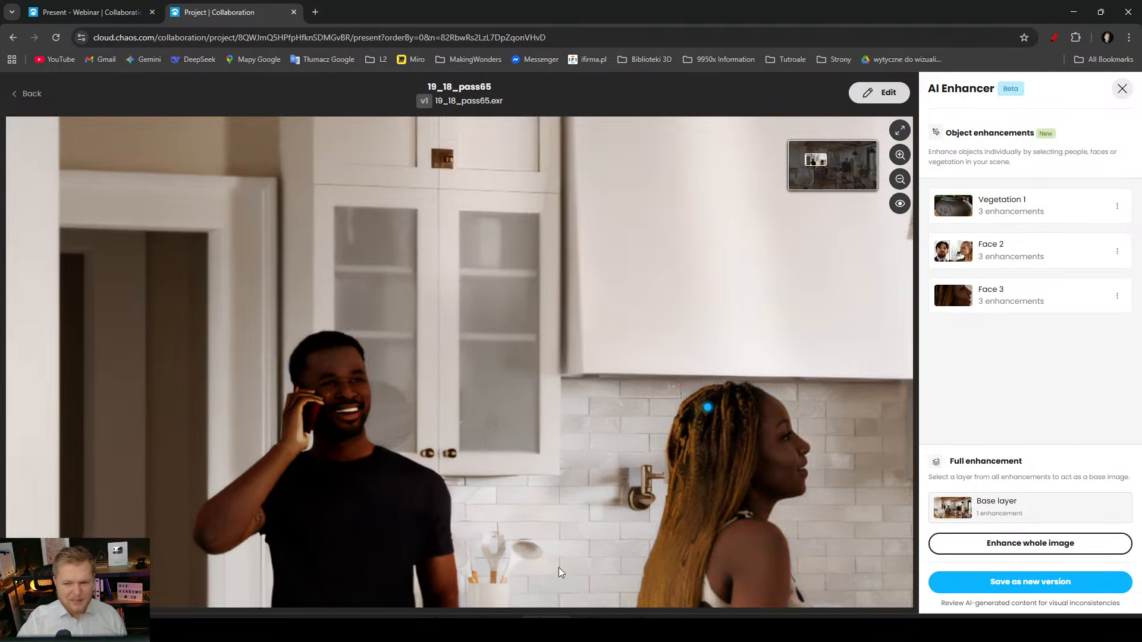
Examine the kitchen's faucet, marble countertop, upholstered chair and swan in detail.
drag(602, 365, 925, 308)
drag(325, 570, 480, 326)
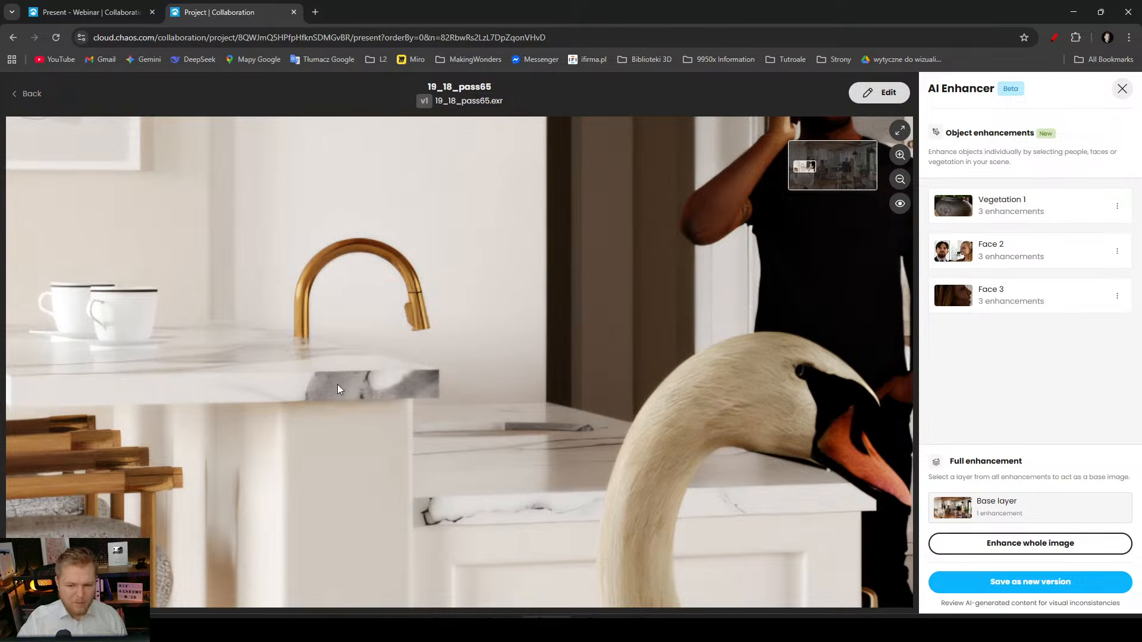
drag(337, 384, 701, 298)
drag(615, 452, 612, 399)
scroll(487, 474, up, 2)
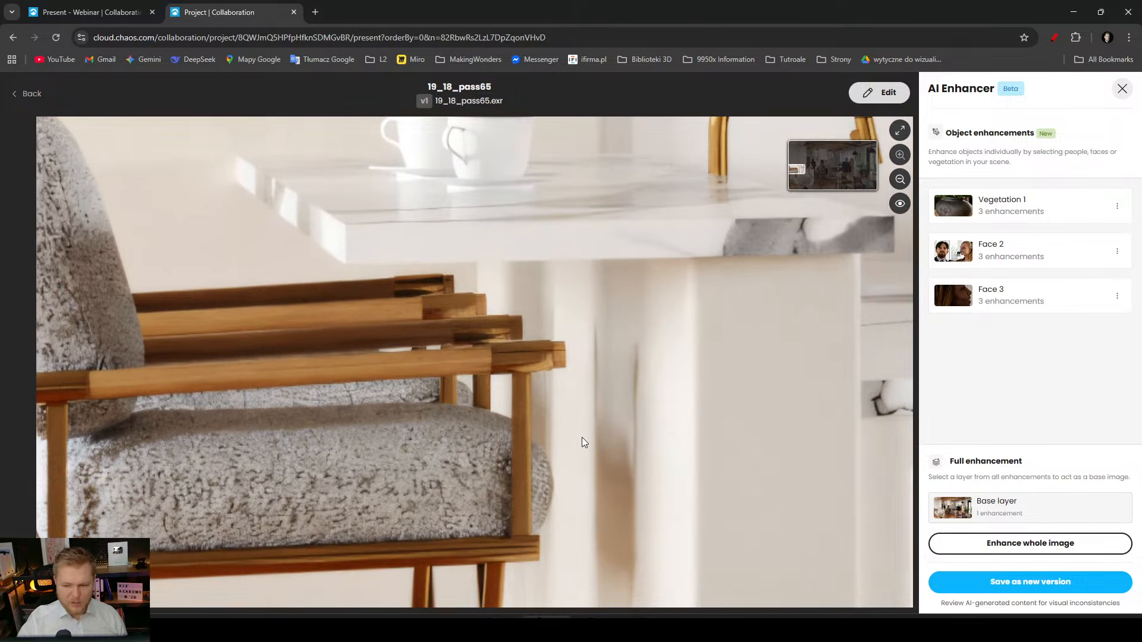
scroll(535, 416, down, 5)
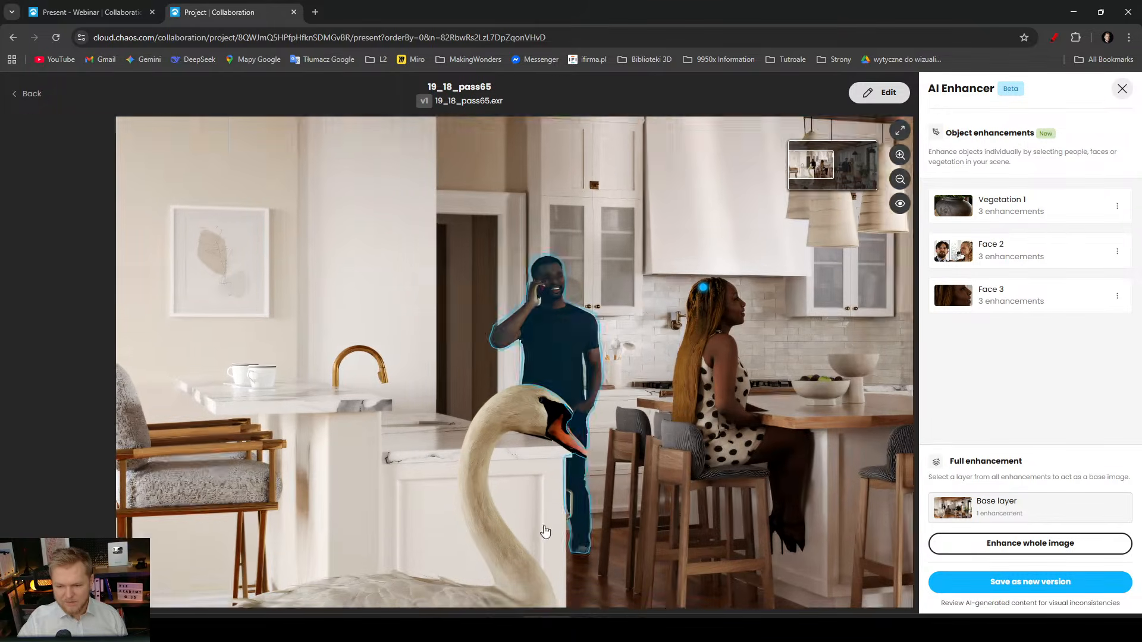
scroll(595, 410, up, 4)
scroll(309, 329, down, 1)
scroll(308, 330, down, 5)
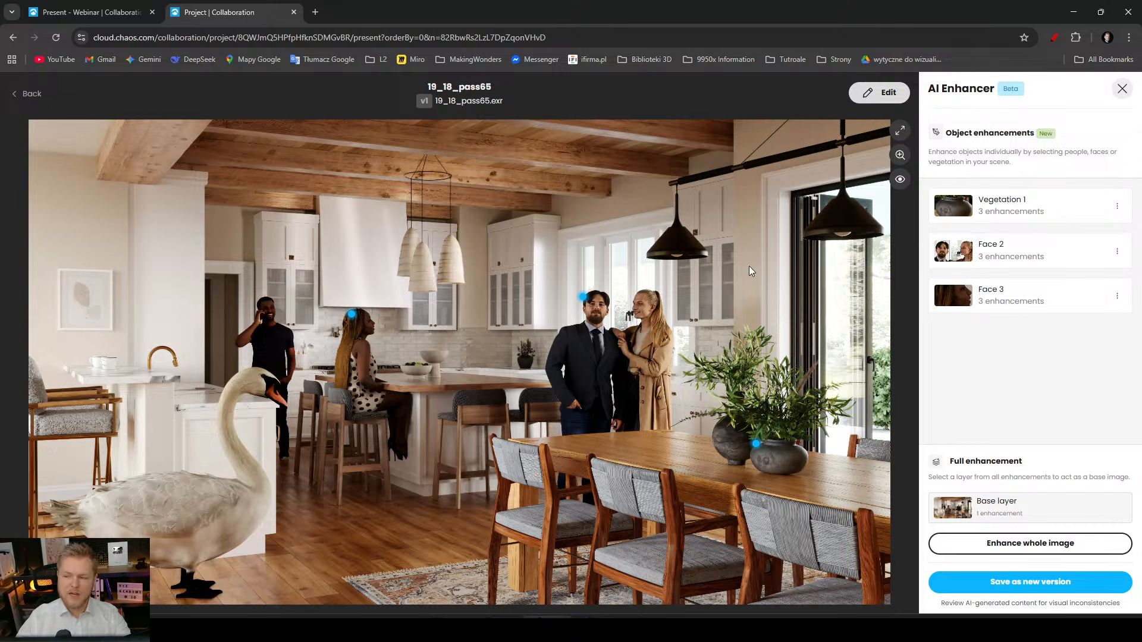
Select the base layer of the kitchen image and examine the standing couple's enhanced faces and clothing.
click(1019, 506)
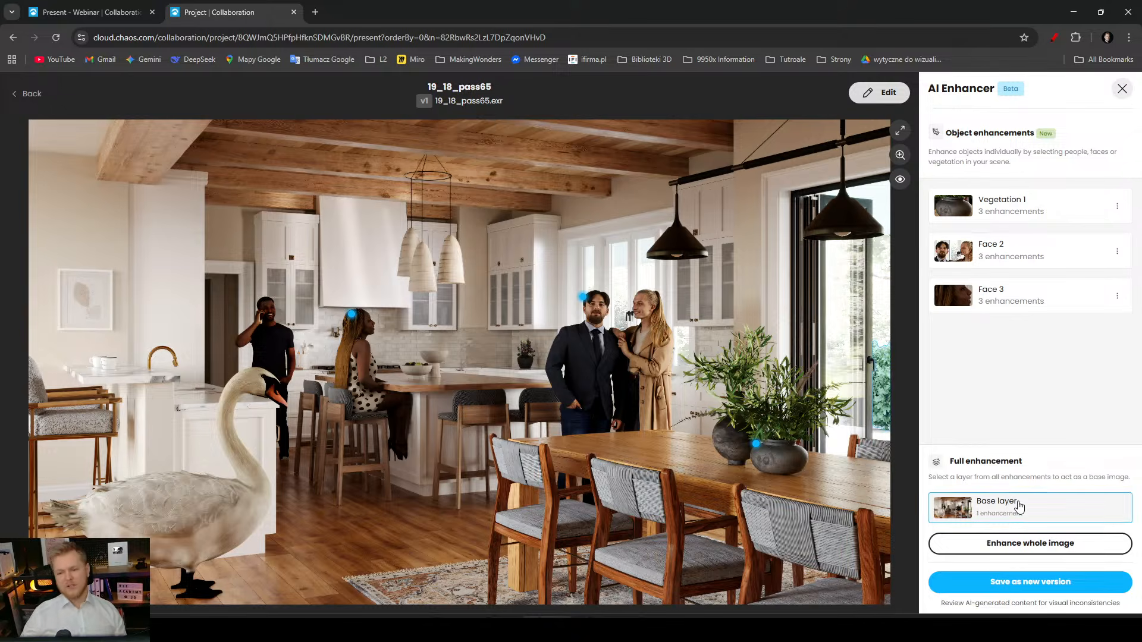
scroll(639, 297, up, 5)
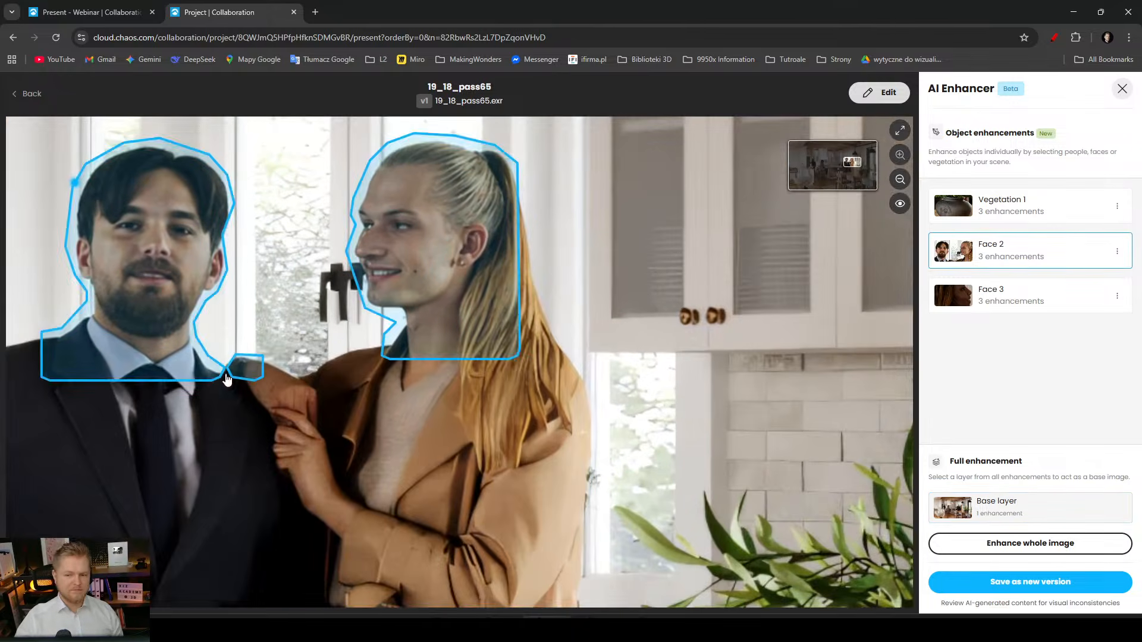
drag(230, 379, 509, 466)
scroll(509, 466, down, 5)
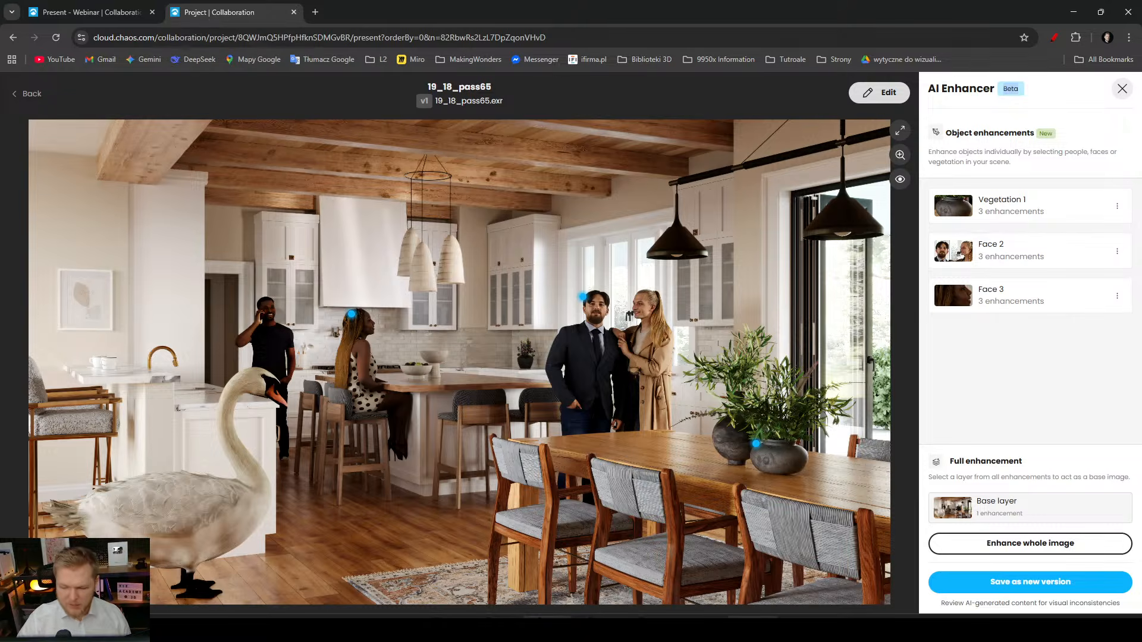
mouse_move(753, 629)
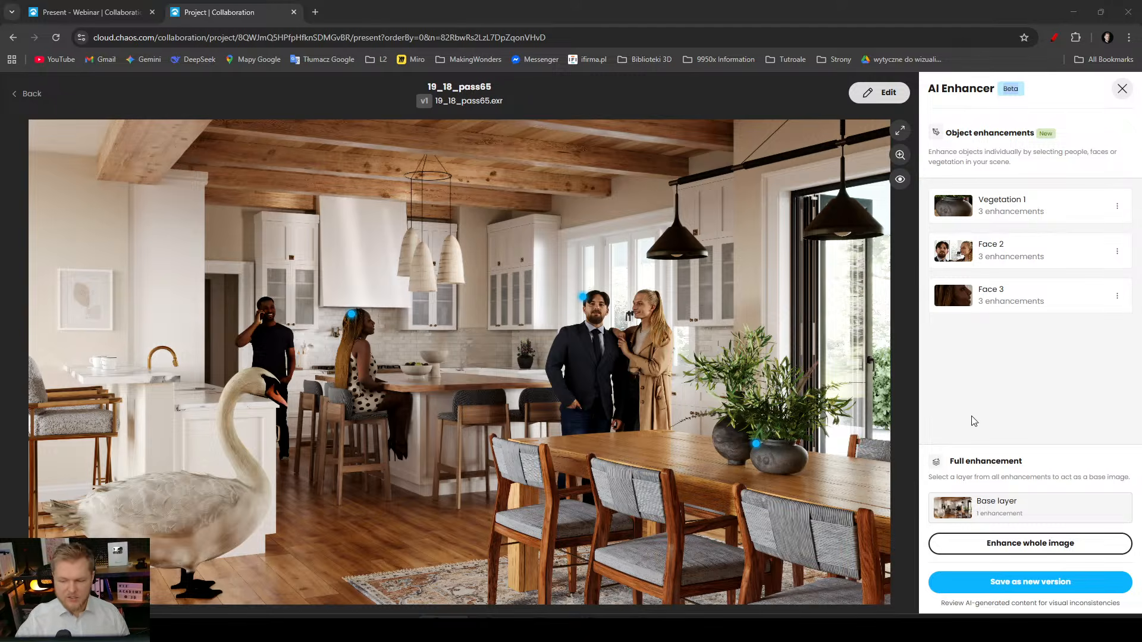
Switch to the 3ds Max window with Render 03.max and show the scene through Camera001 in a maximized viewport.
mouse_move(758, 621)
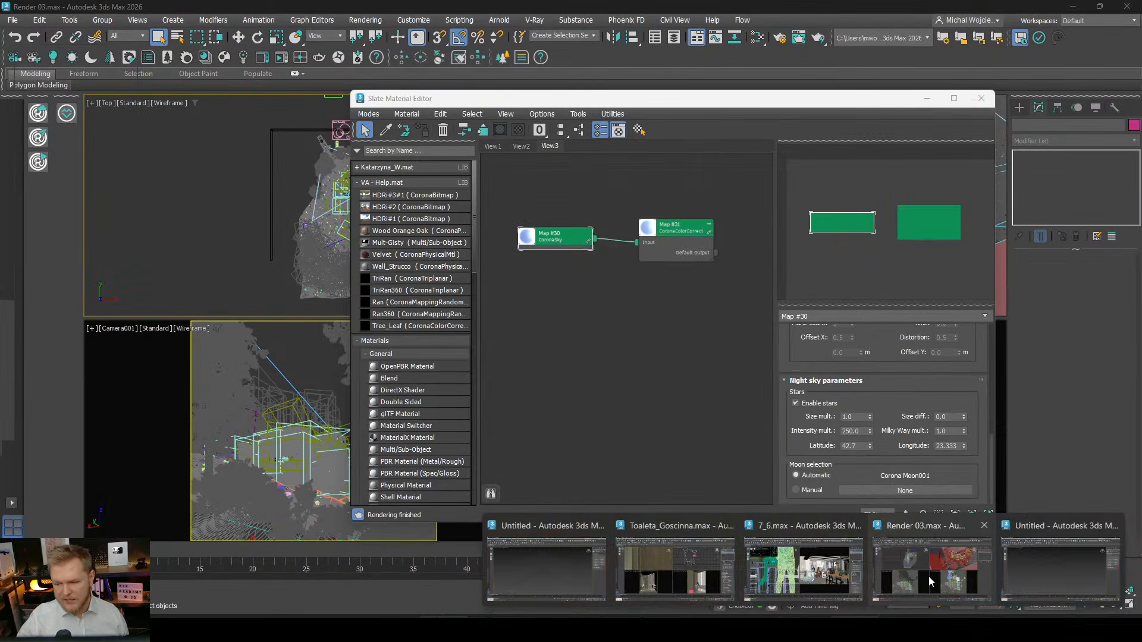
click(929, 576)
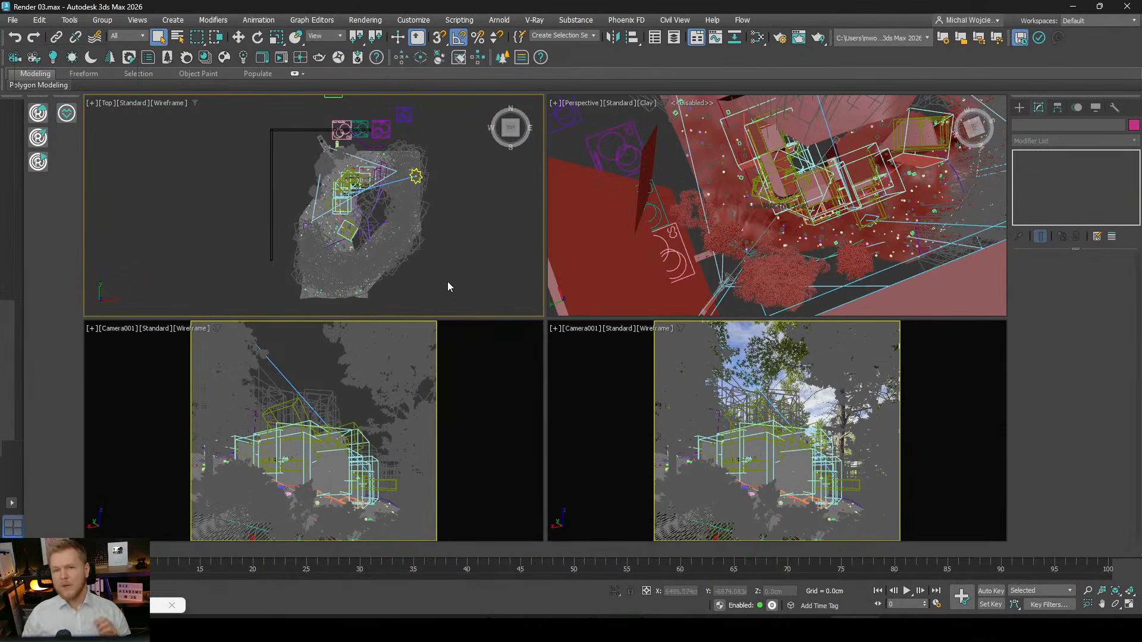
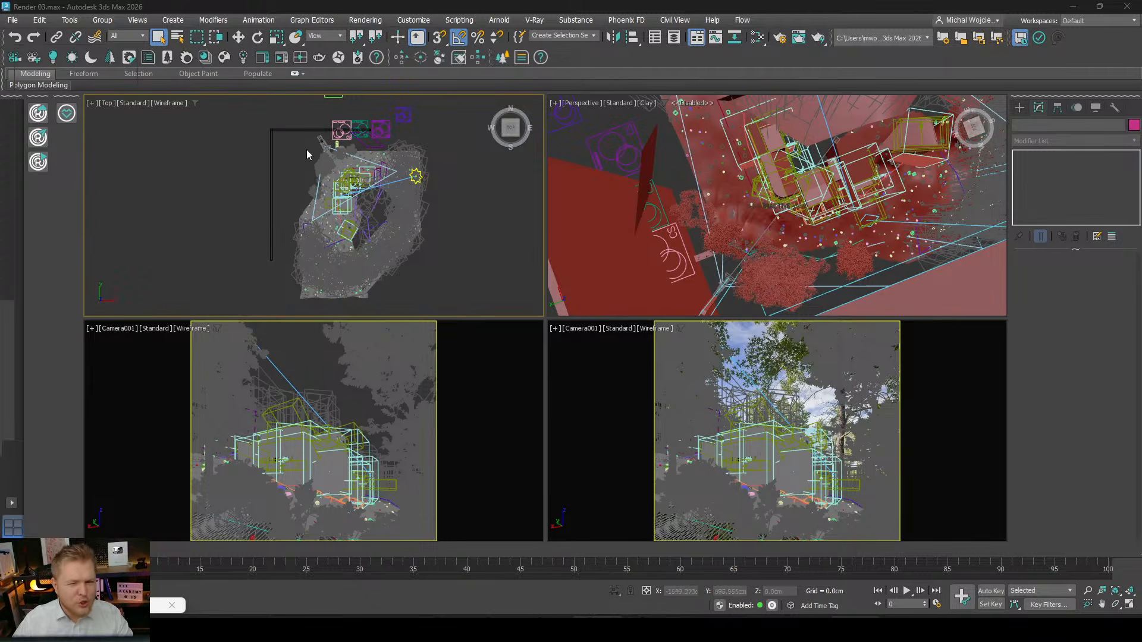
middle_drag(498, 225, 492, 291)
key(alt+w)
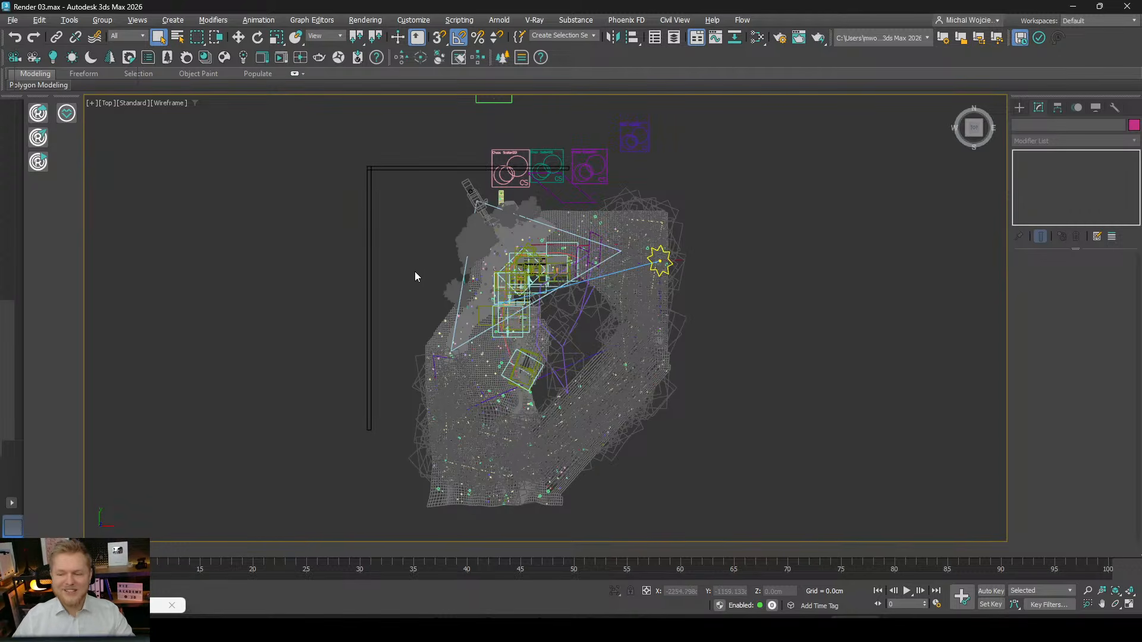
click(475, 196)
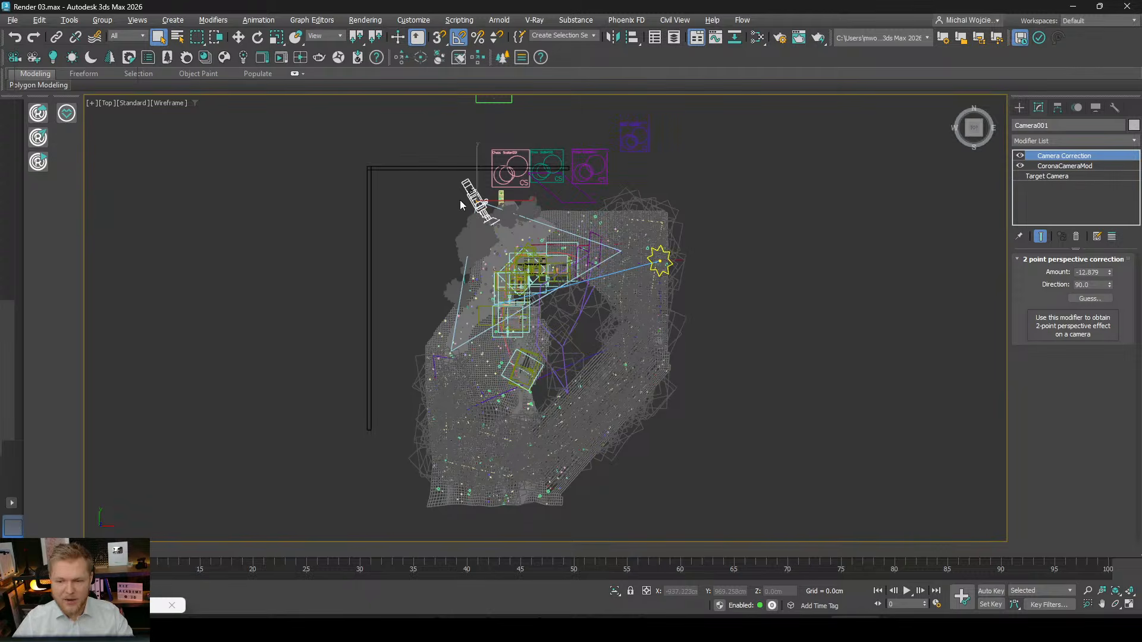
key(c)
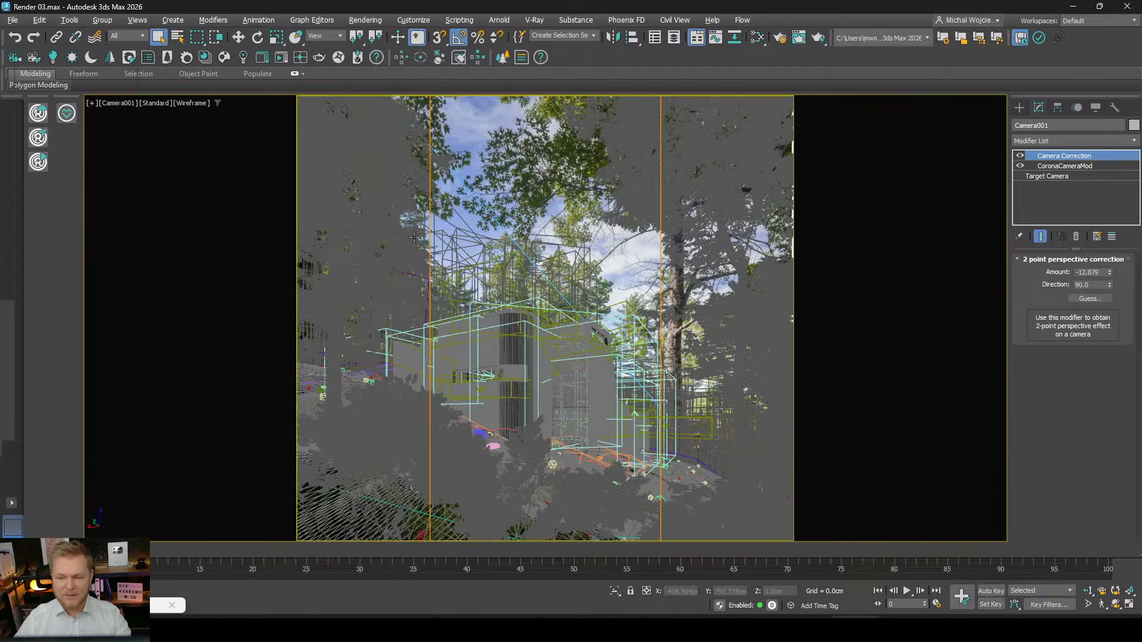
Select the sun light in the camera view and start Corona interactive rendering in the frame buffer.
click(498, 129)
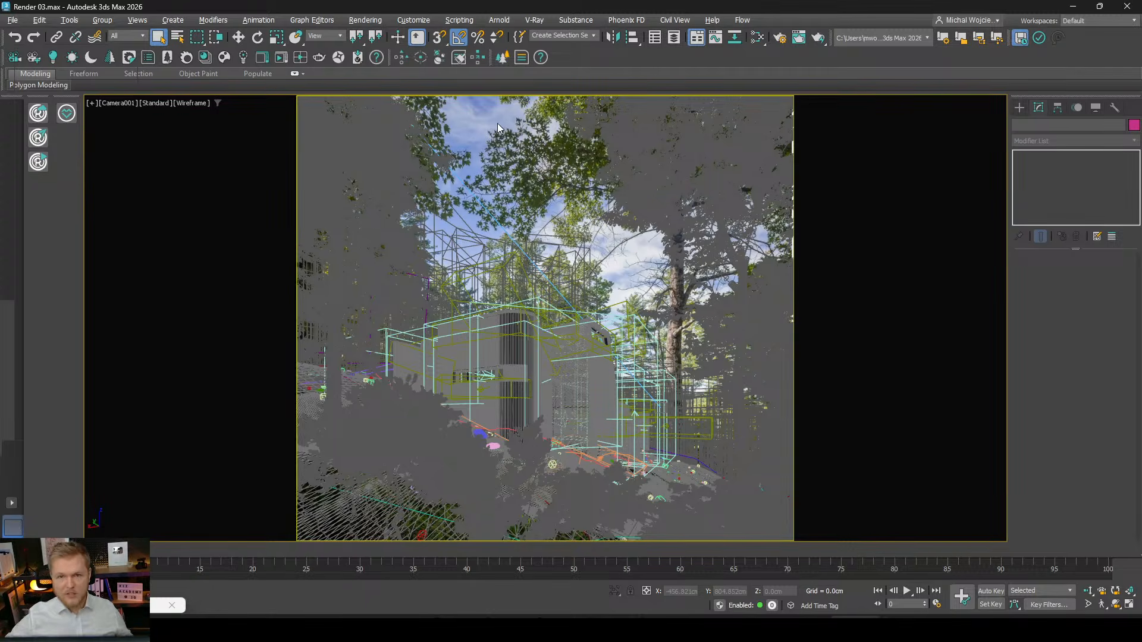
click(543, 271)
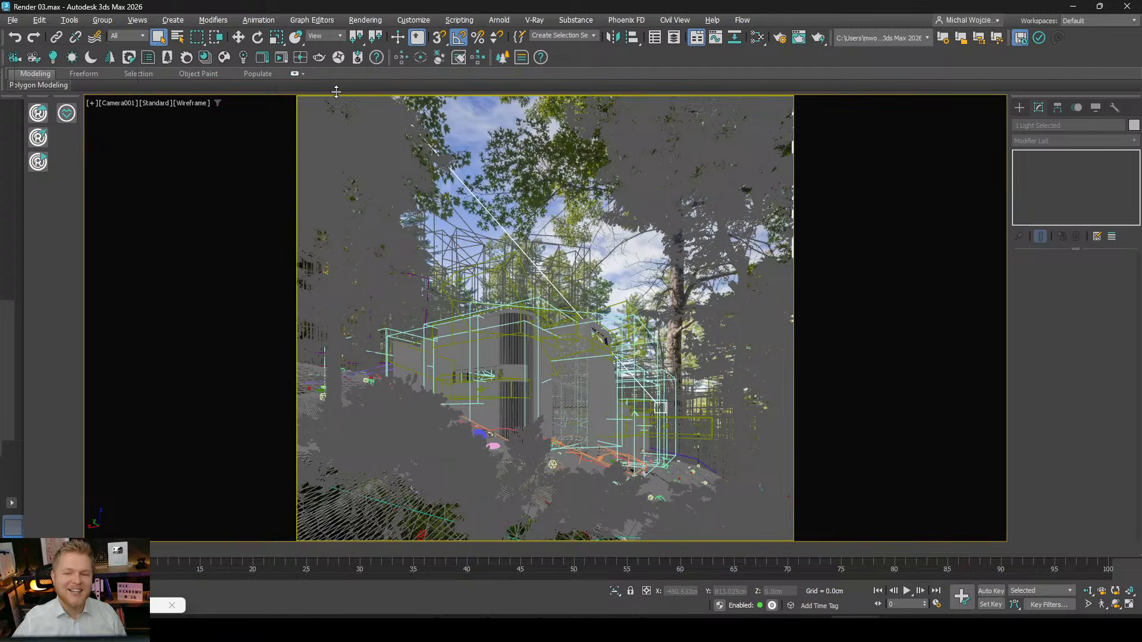
click(281, 63)
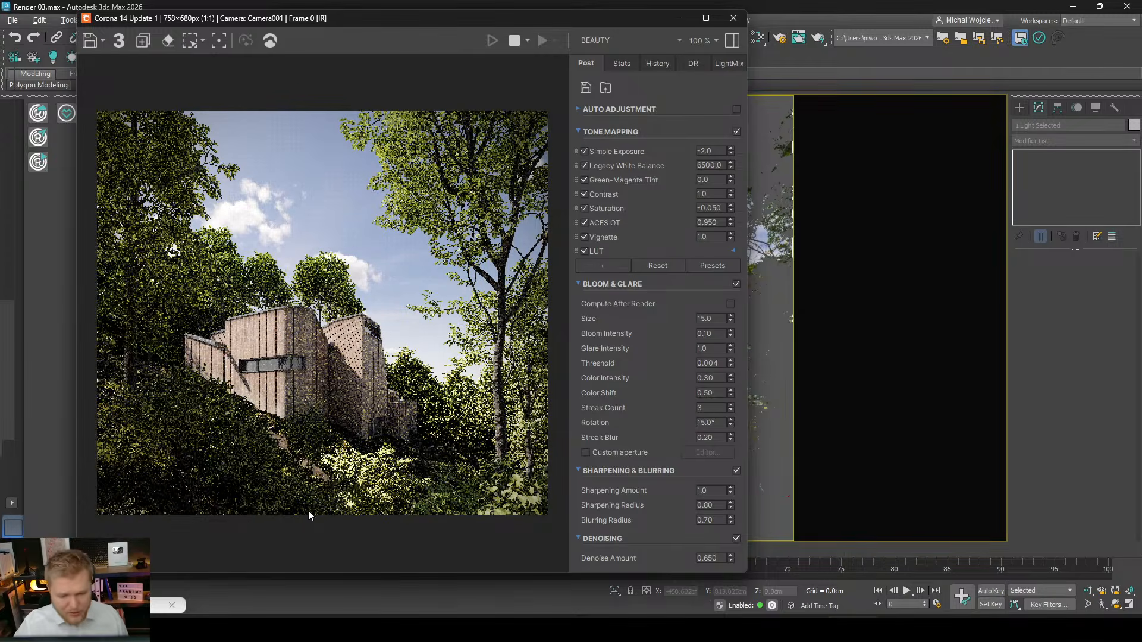
Show the exterior scene's folder in File Explorer and move its window off this screen.
mouse_move(260, 630)
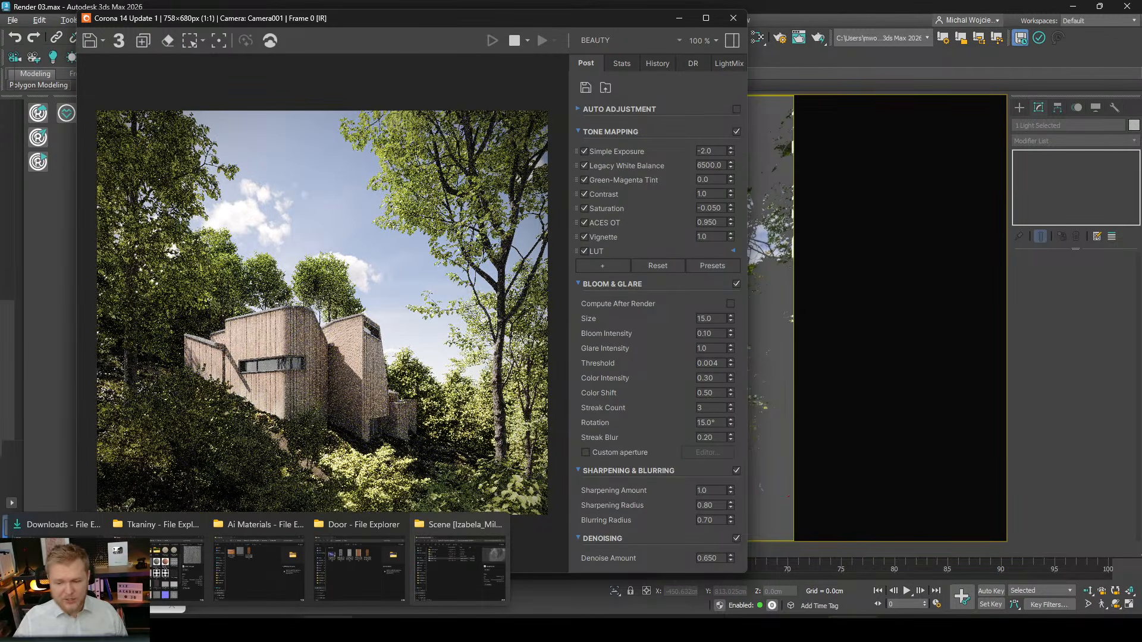
click(459, 568)
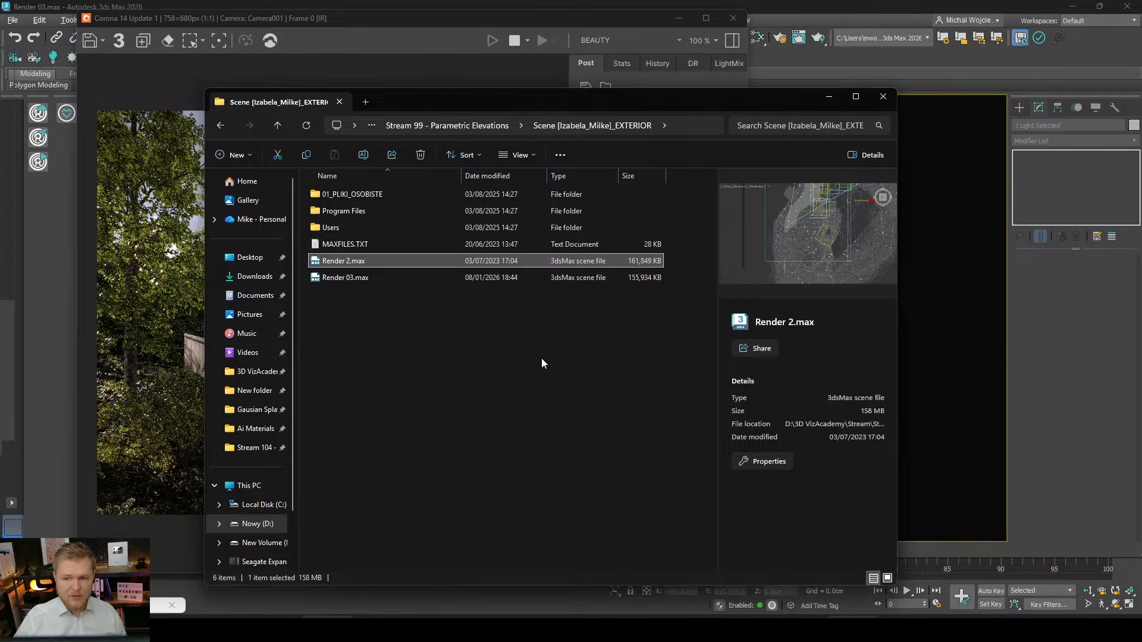
drag(596, 98, 1141, 146)
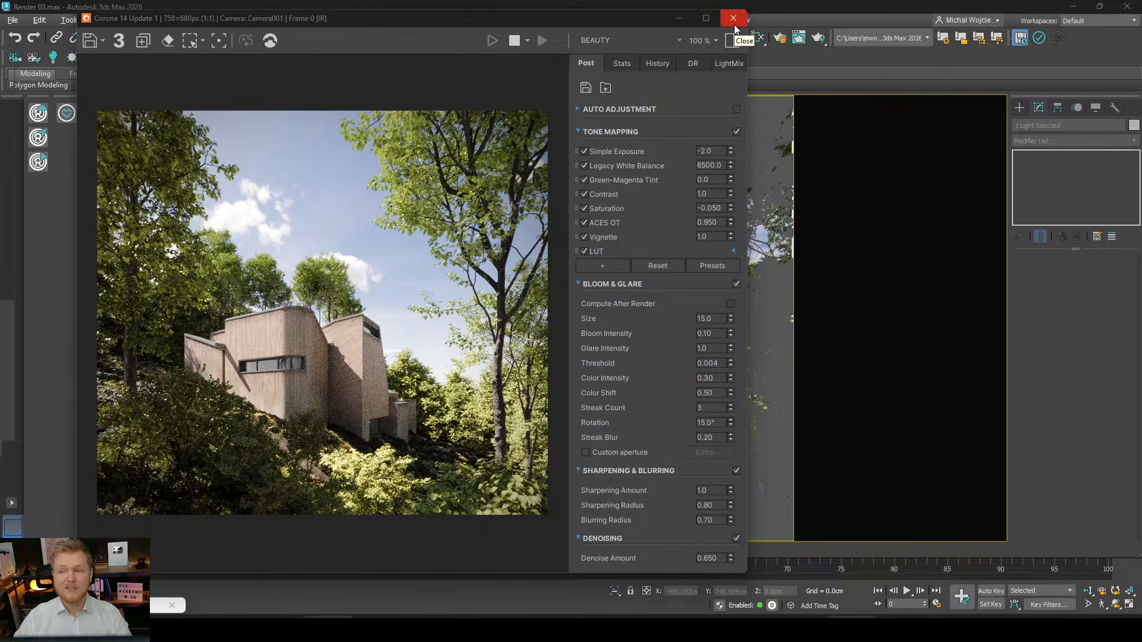
Open the Slate Material Editor and create a new view named Environment.
click(763, 37)
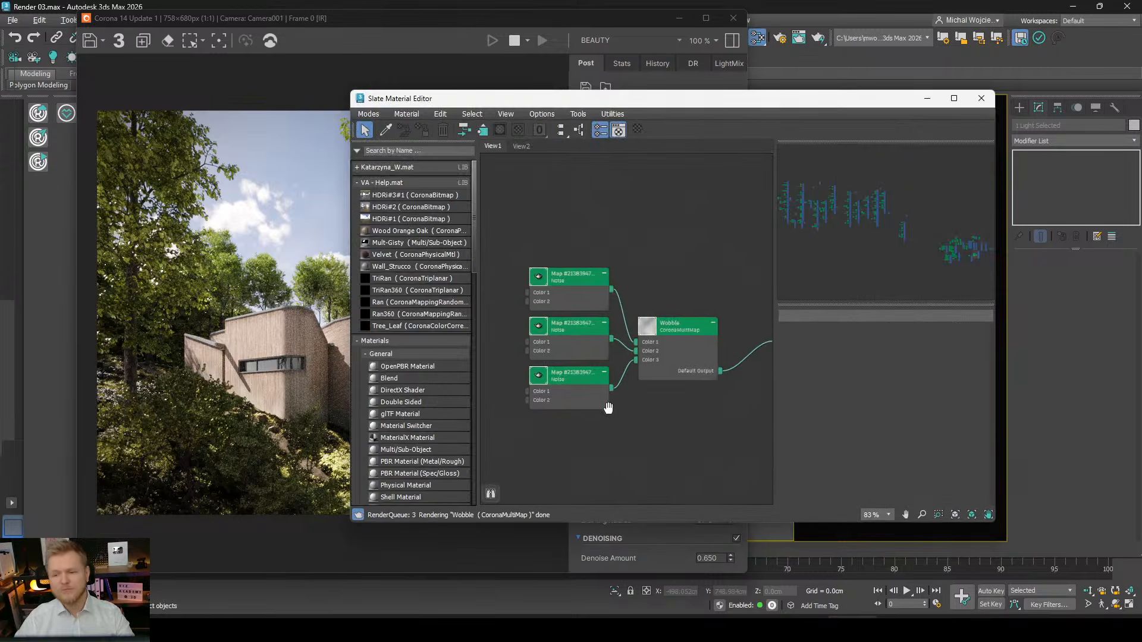
scroll(607, 409, down, 3)
drag(684, 103, 509, 115)
right_click(458, 159)
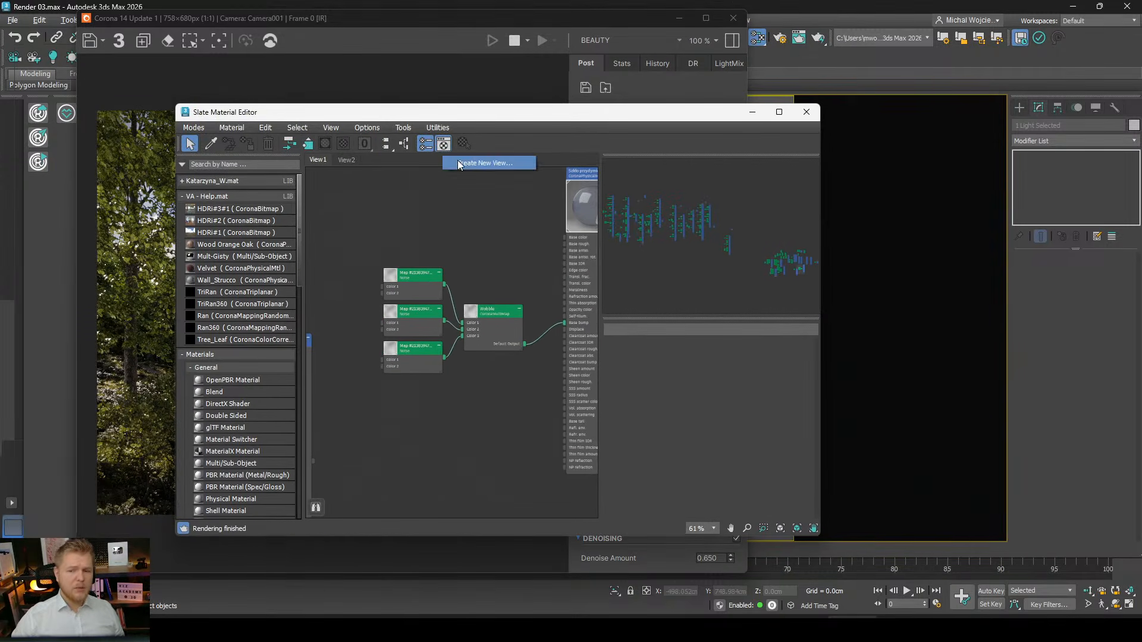
click(465, 158)
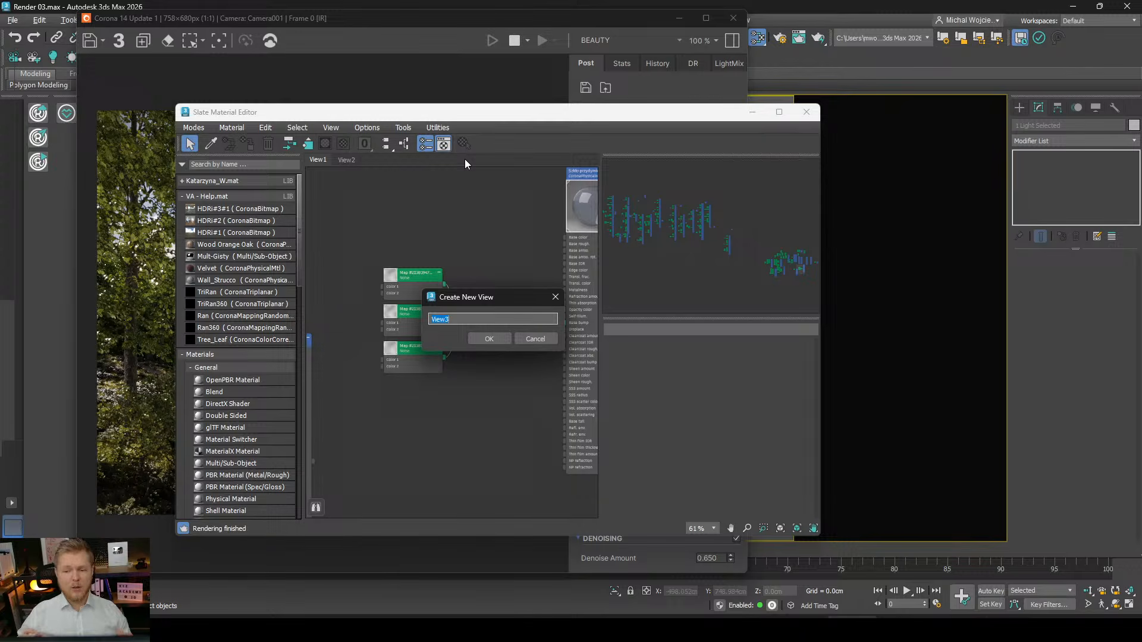
text(Envi)
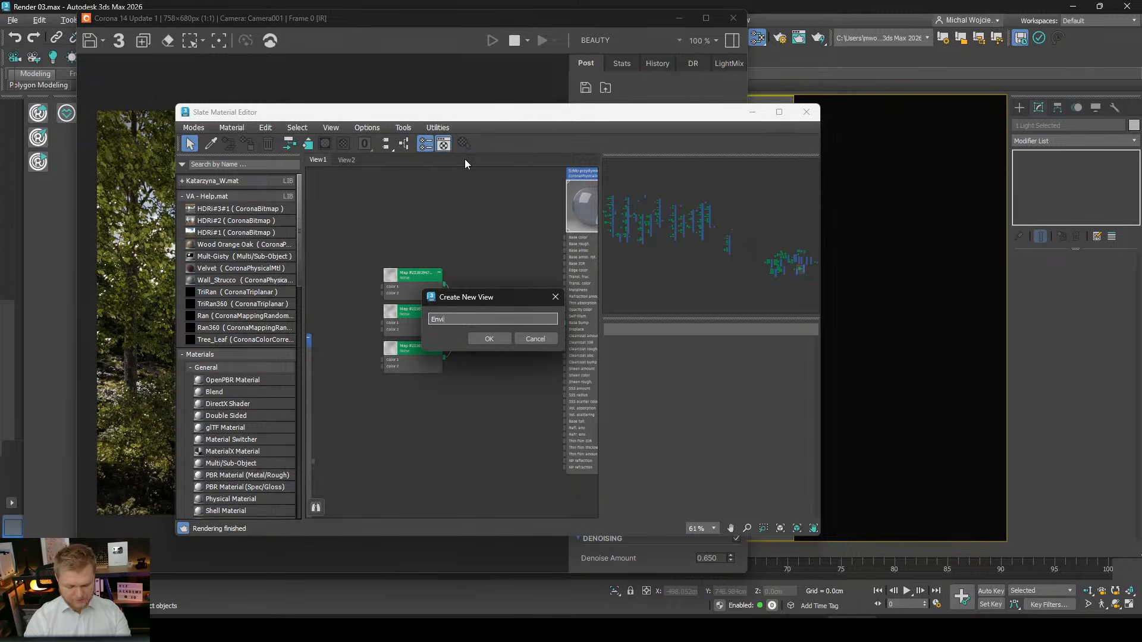
text(ronment)
key(Return)
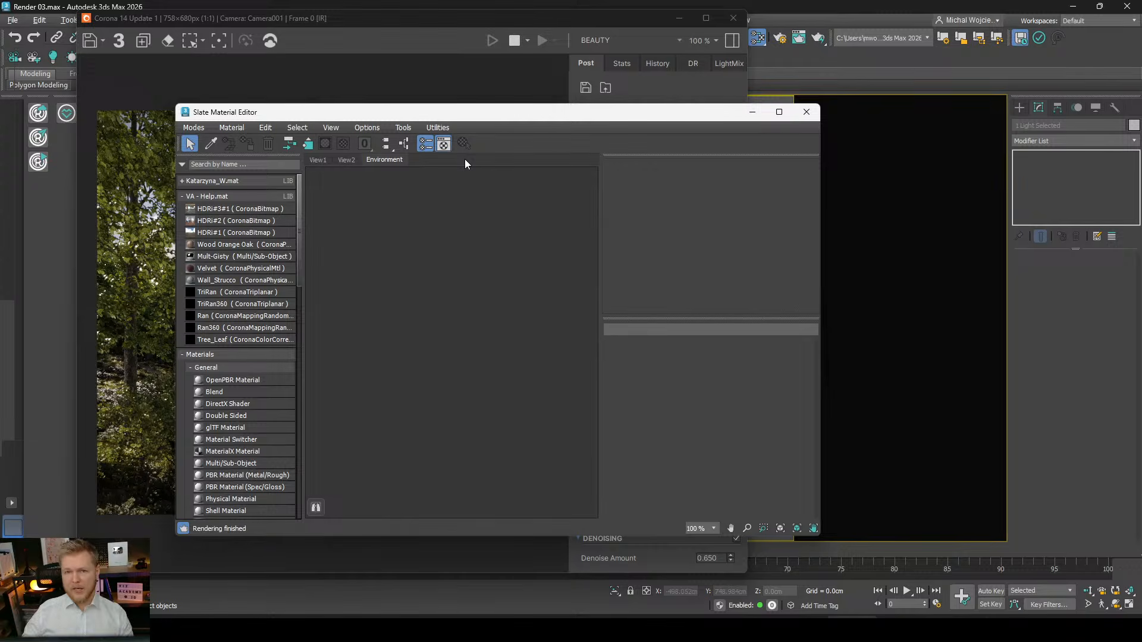
drag(502, 118, 634, 135)
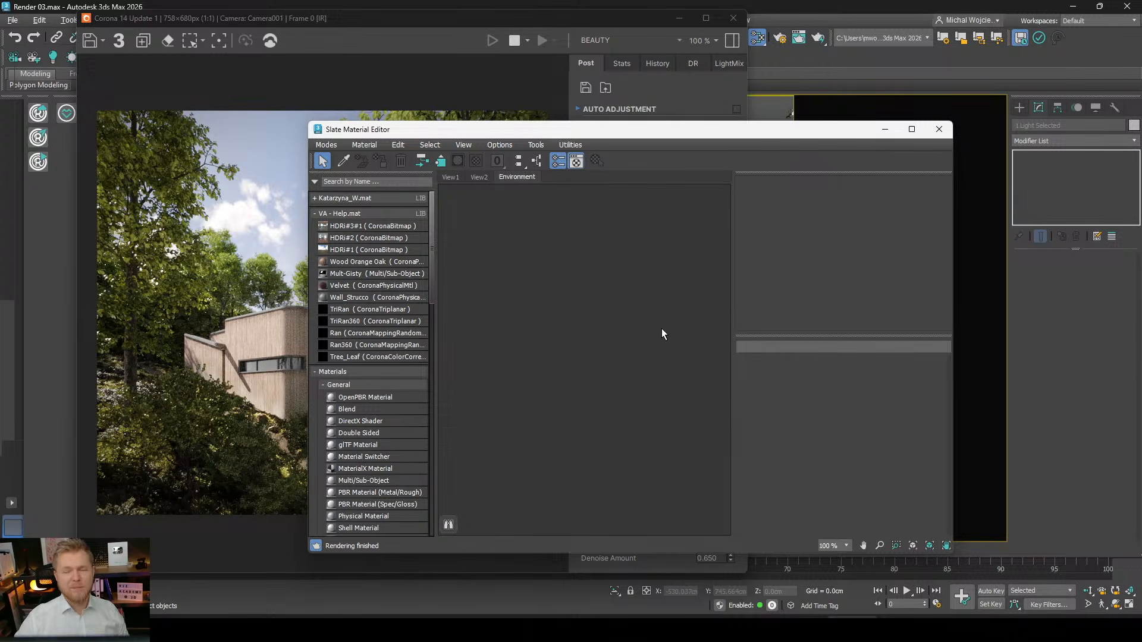
Open the Scene settings in Render Setup and set the denoising mode to NVIDIA GPU AI (fast preview).
click(783, 44)
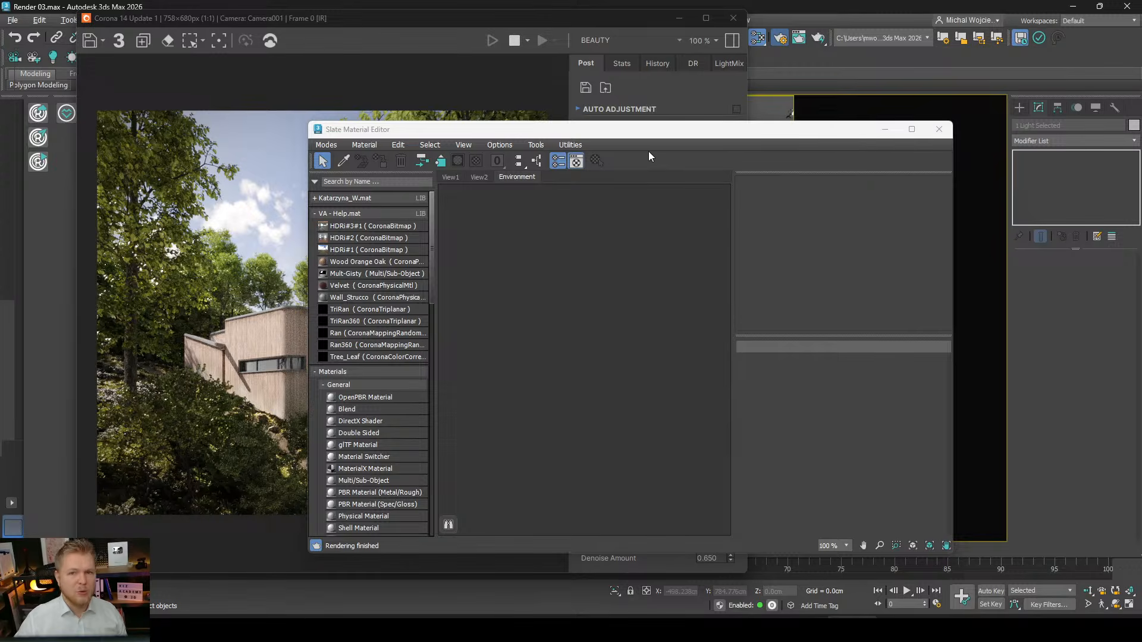
key(F10)
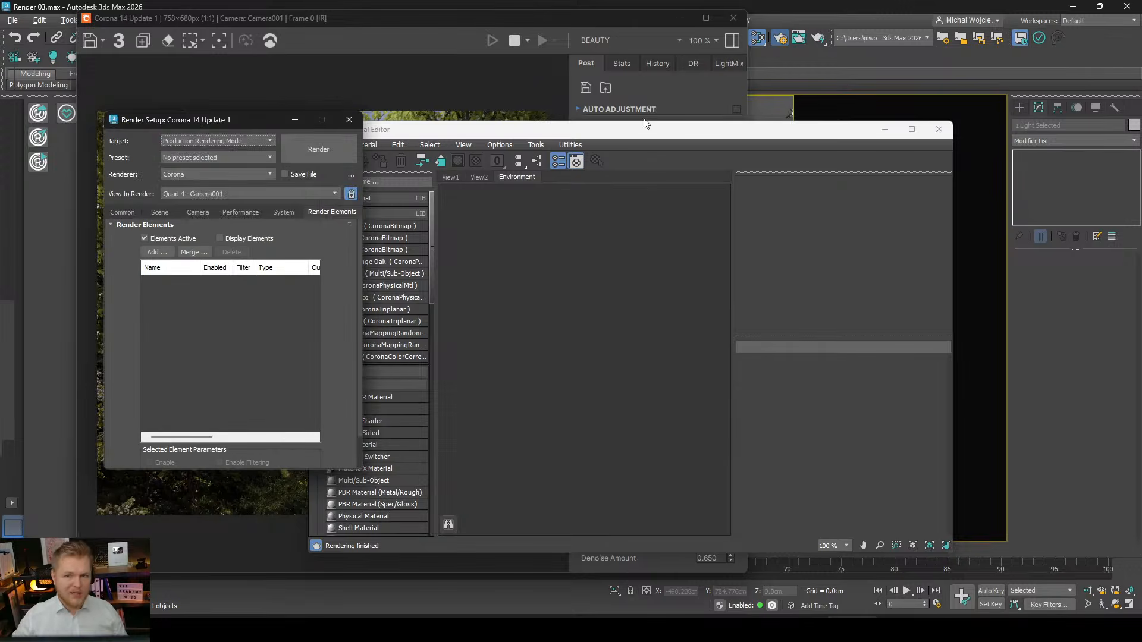
click(592, 129)
drag(622, 112, 640, 91)
click(160, 211)
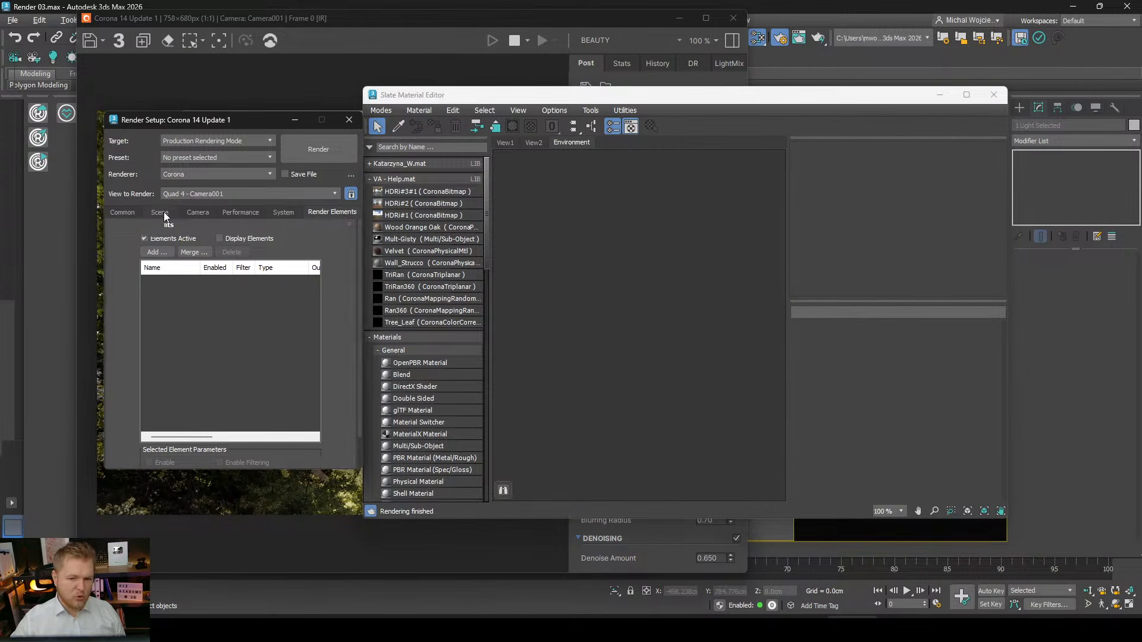
scroll(250, 416, down, 5)
scroll(250, 417, down, 6)
scroll(256, 395, up, 3)
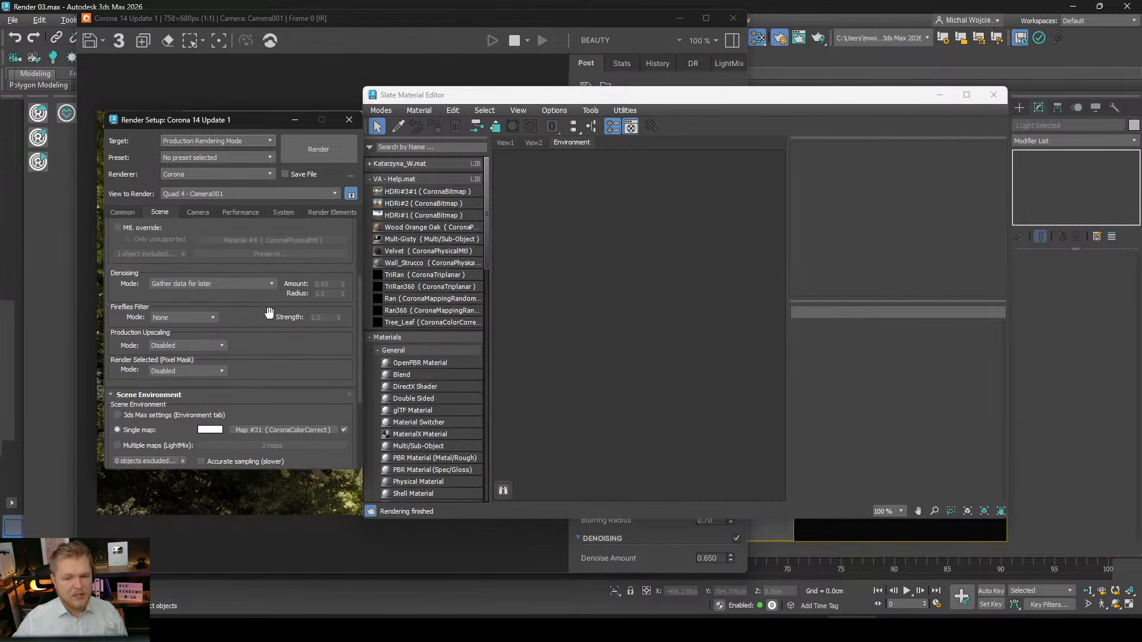
click(238, 283)
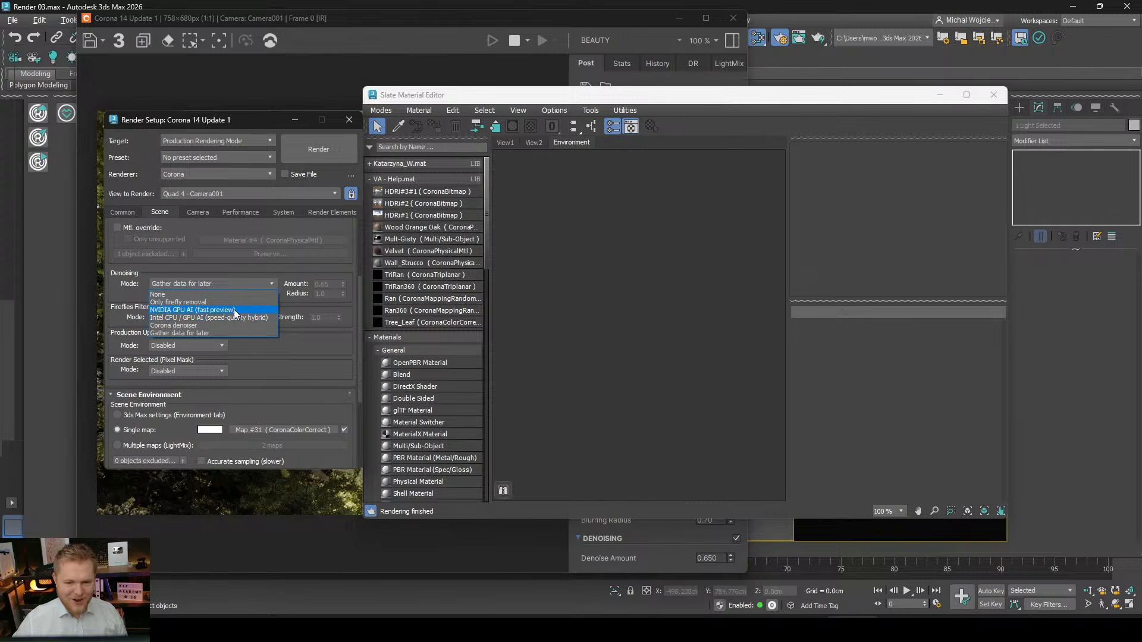
click(232, 309)
Bring the scene environment's single map, Map #31 (CoronaColorCorrect), into the Environment view as an instance.
scroll(299, 266, down, 2)
scroll(299, 266, down, 2)
drag(287, 306, 591, 279)
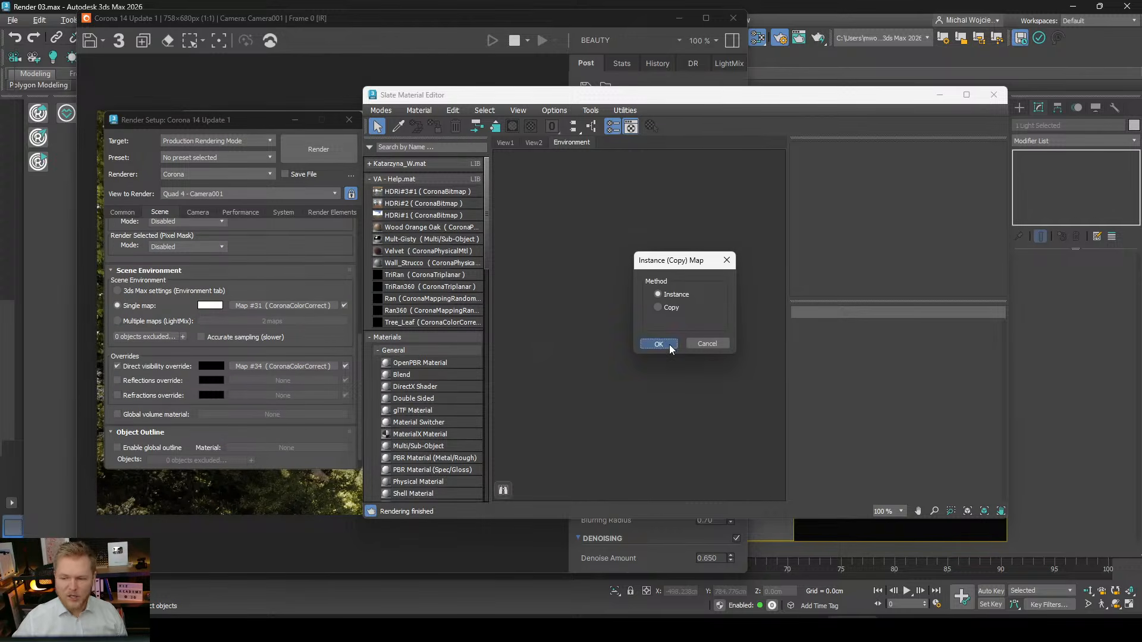
click(658, 343)
Turn off the direct visibility override, minimize Render Setup and bring the frame buffer to the front.
click(118, 366)
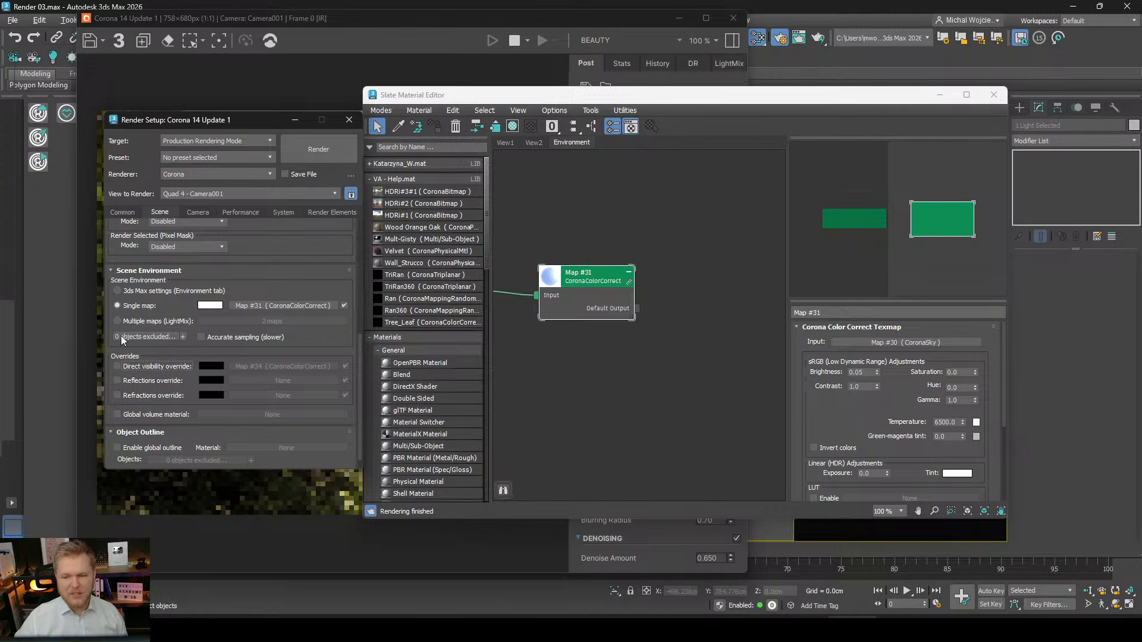
click(293, 121)
click(306, 314)
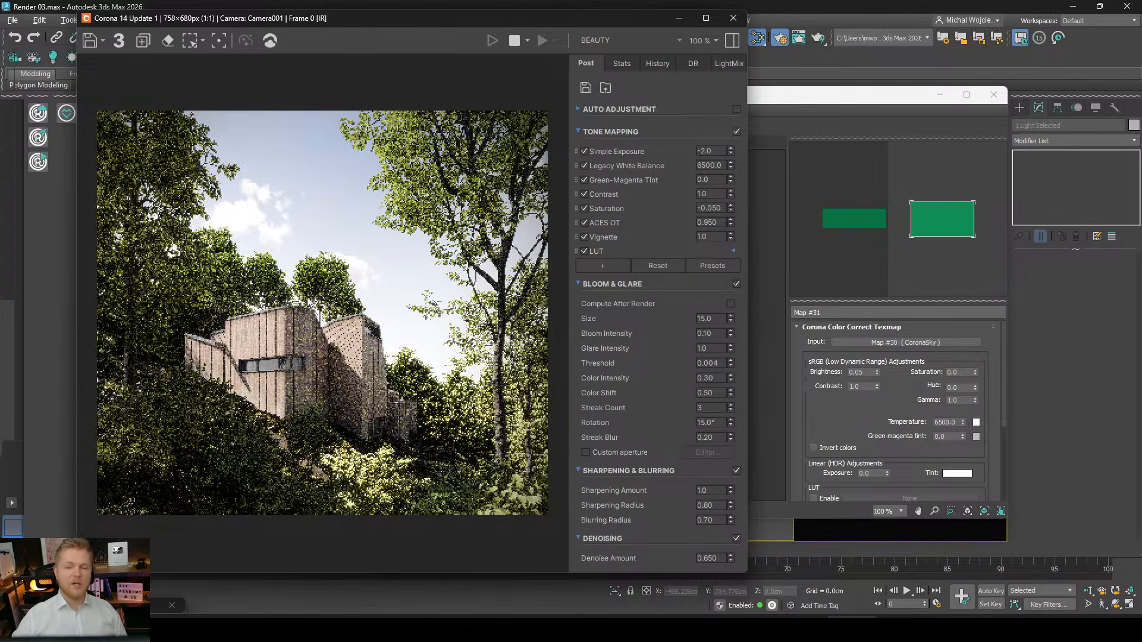
drag(389, 23, 333, 30)
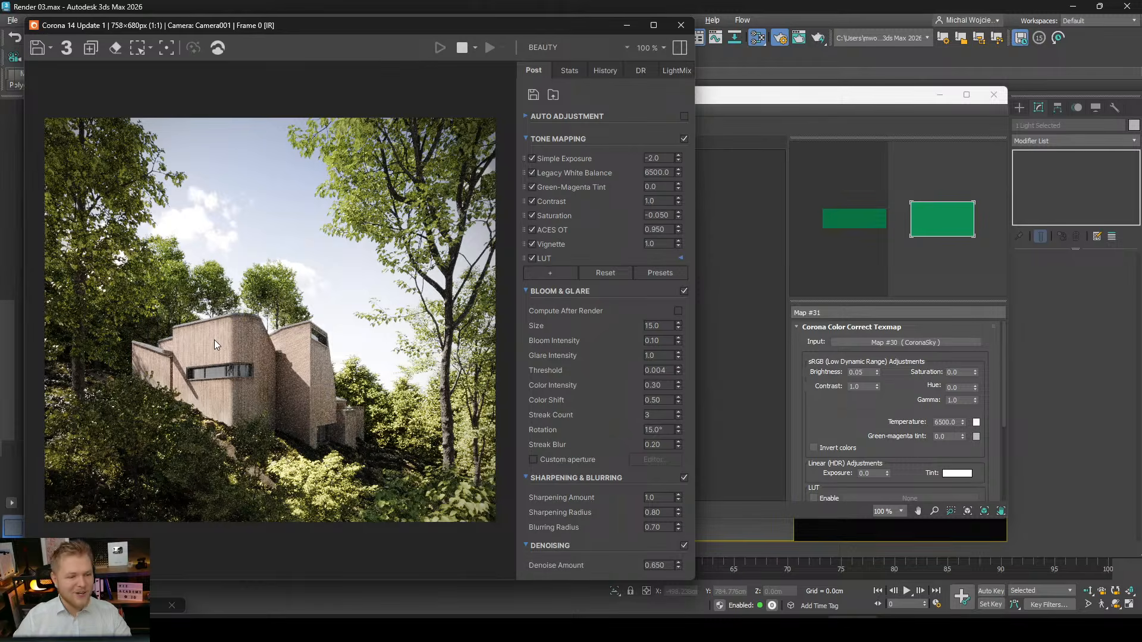
Place the Slate Material Editor beside the rendered image and open the parameters of Map #30 (CoronaSky).
click(736, 299)
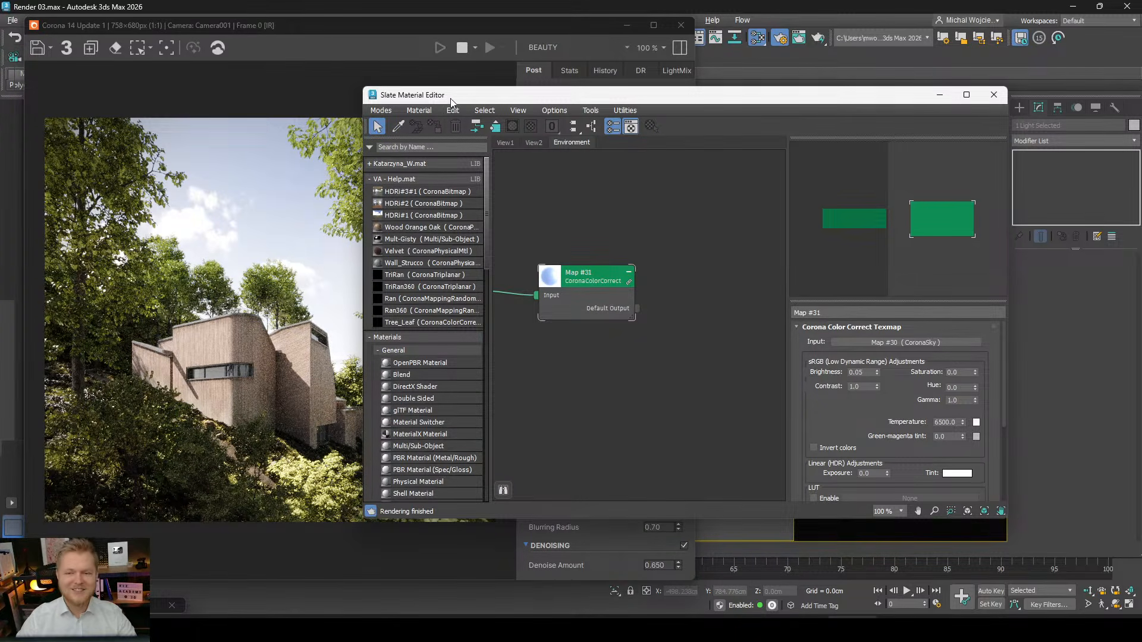
drag(555, 97, 672, 153)
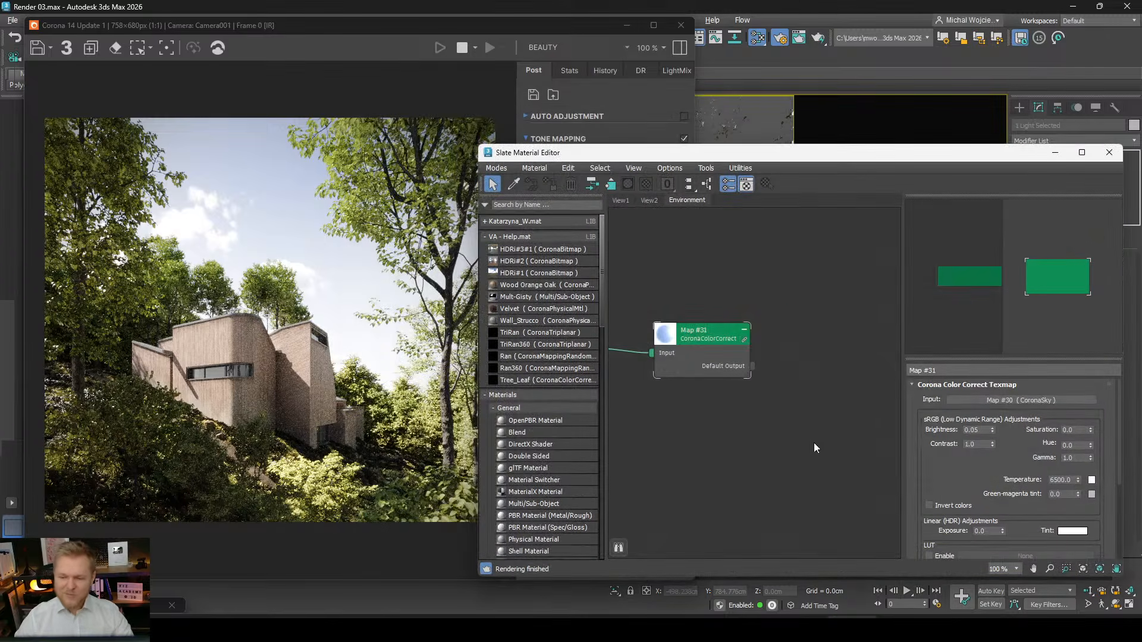
scroll(811, 370, down, 2)
middle_drag(726, 398, 789, 370)
scroll(789, 369, up, 2)
click(824, 336)
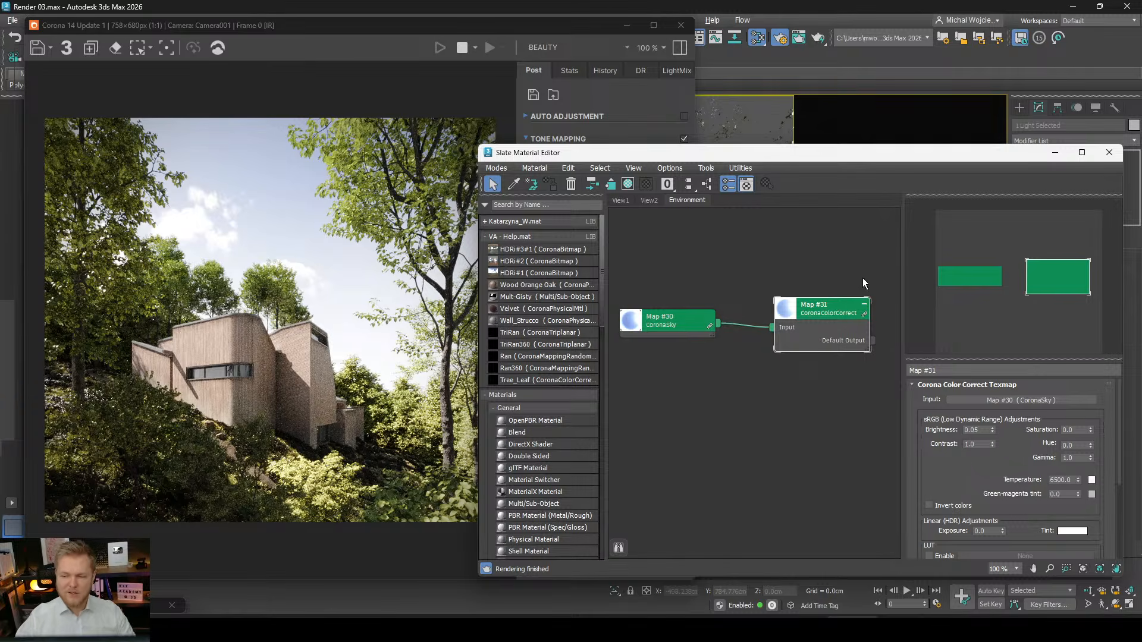
drag(872, 262, 744, 392)
click(670, 331)
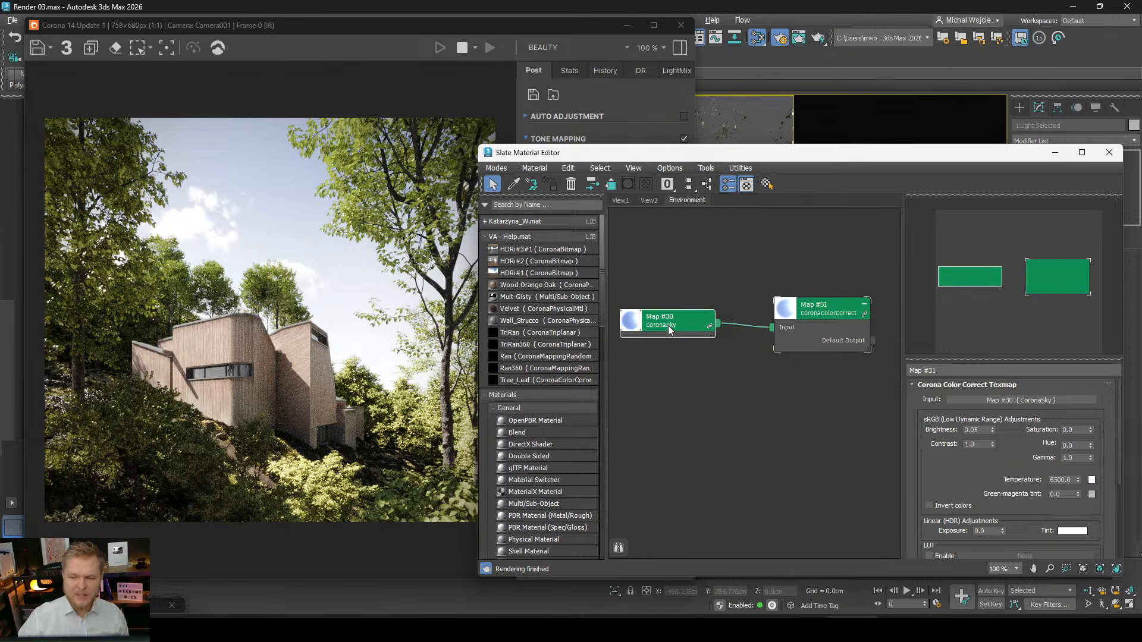
double_click(673, 321)
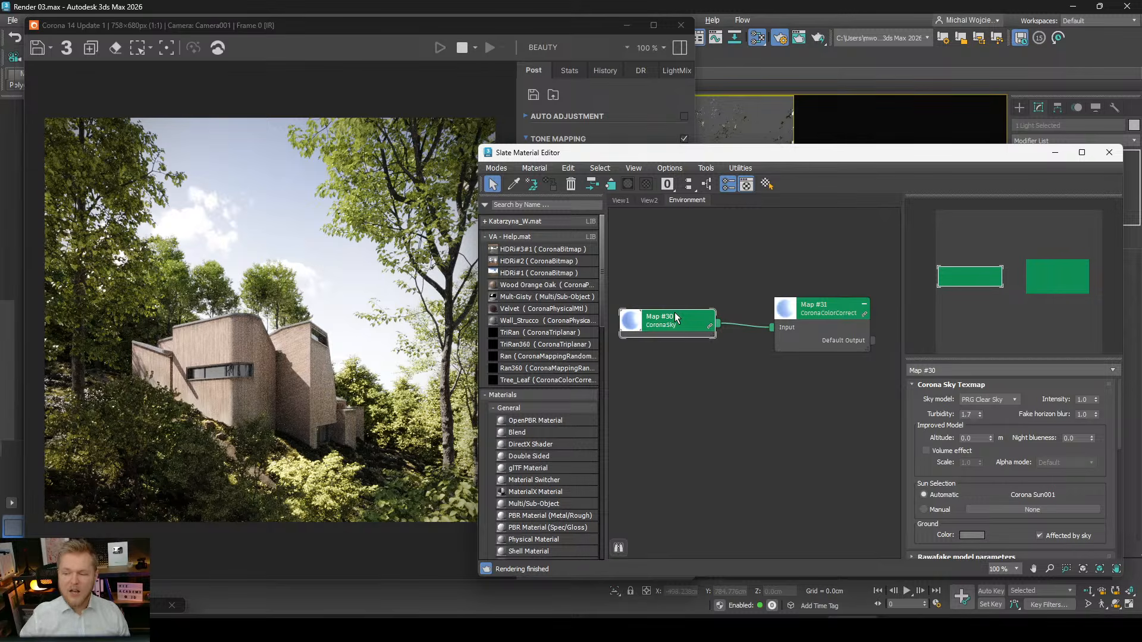
Enable stars in the night sky parameters of the CoronaSky map.
drag(921, 531, 874, 370)
drag(914, 538, 883, 374)
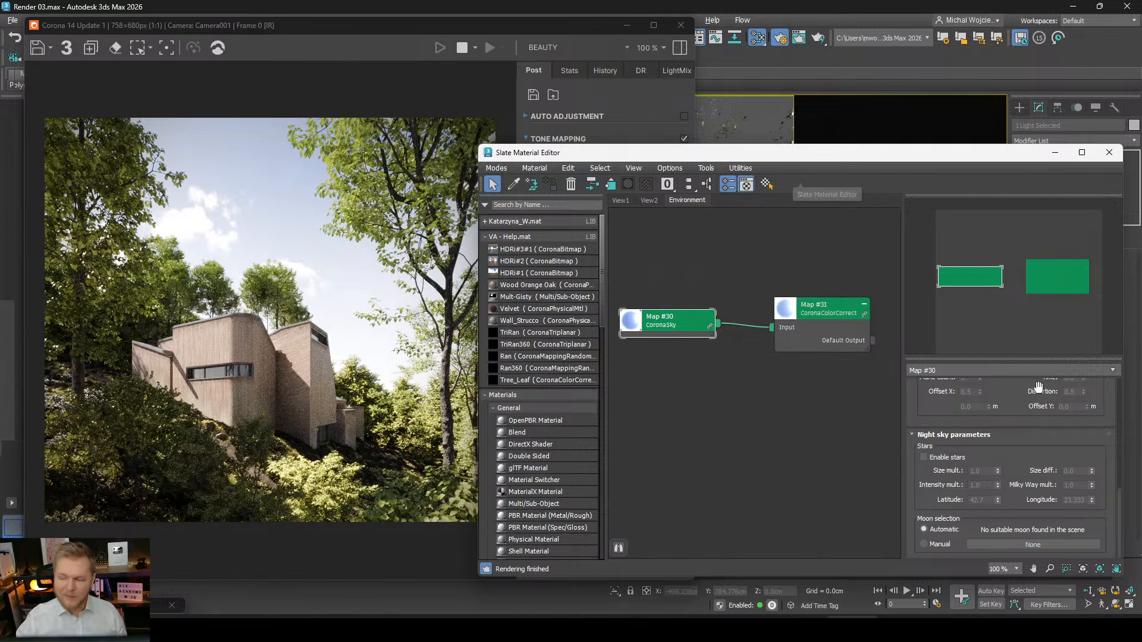
drag(930, 397, 931, 364)
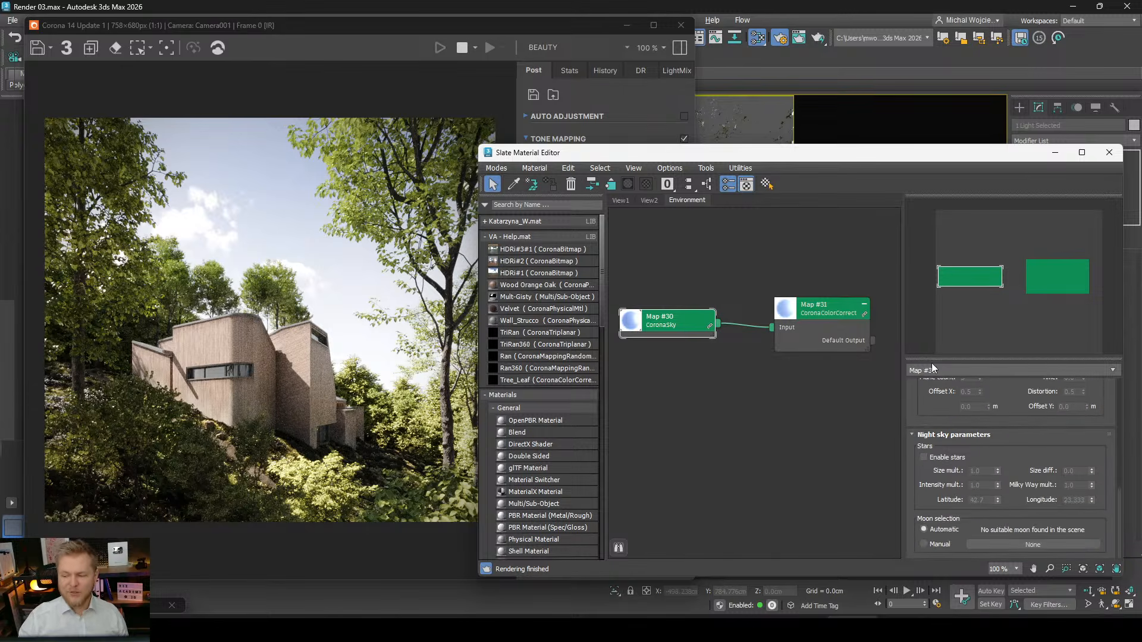
click(946, 458)
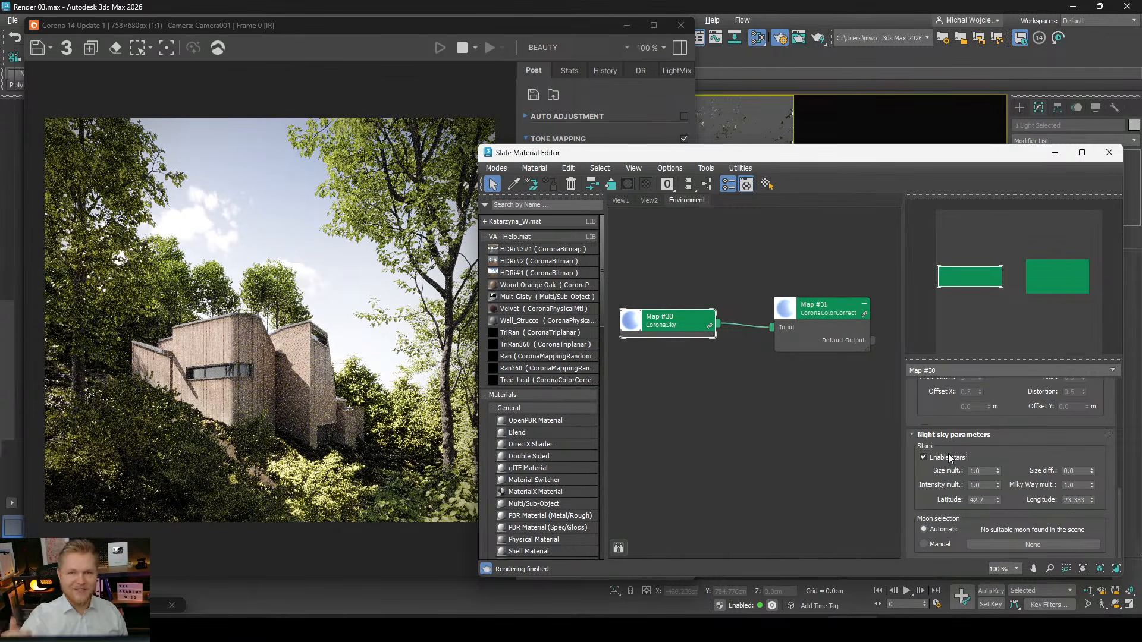
Switch to the four-viewport layout, change the Top view to Front, and place the frame buffer beside it.
click(627, 28)
click(1054, 152)
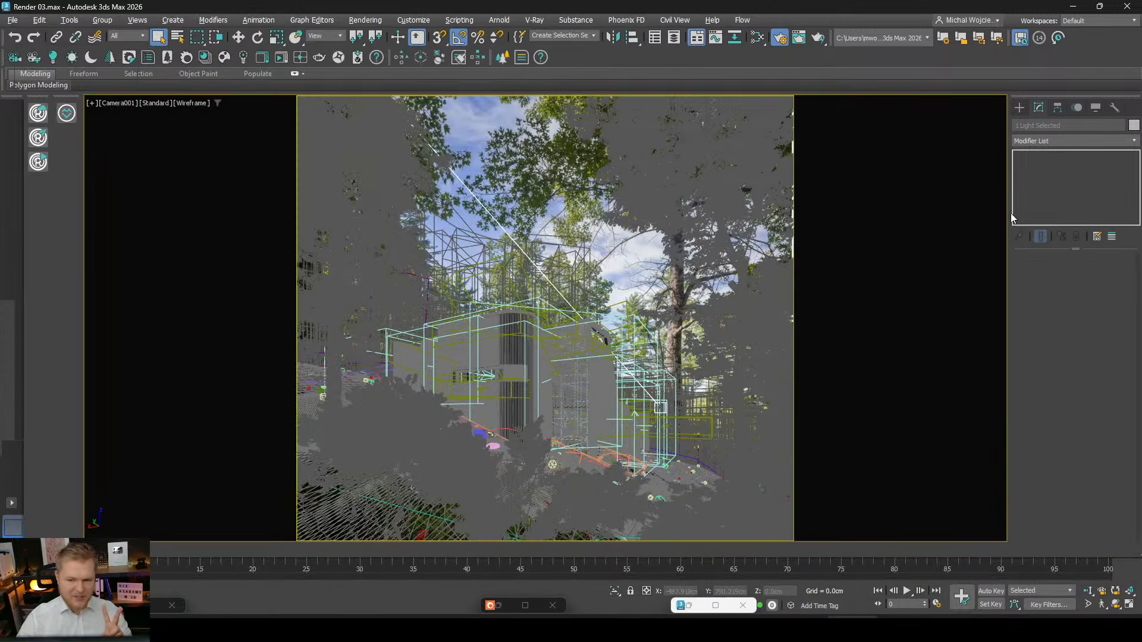
click(1129, 604)
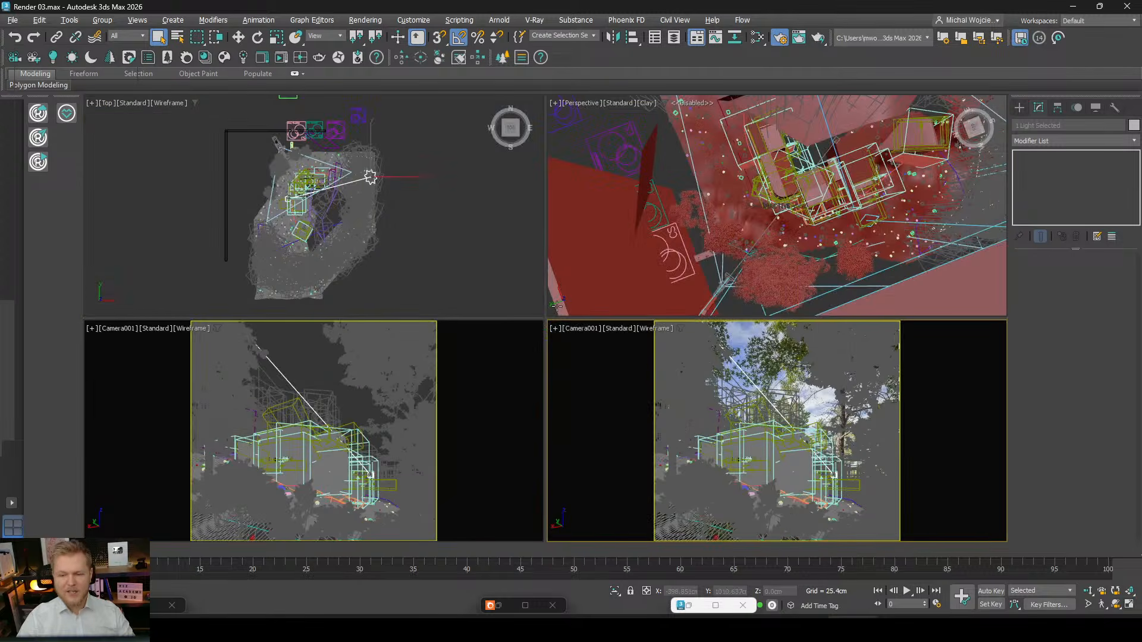
right_click(440, 189)
key(f)
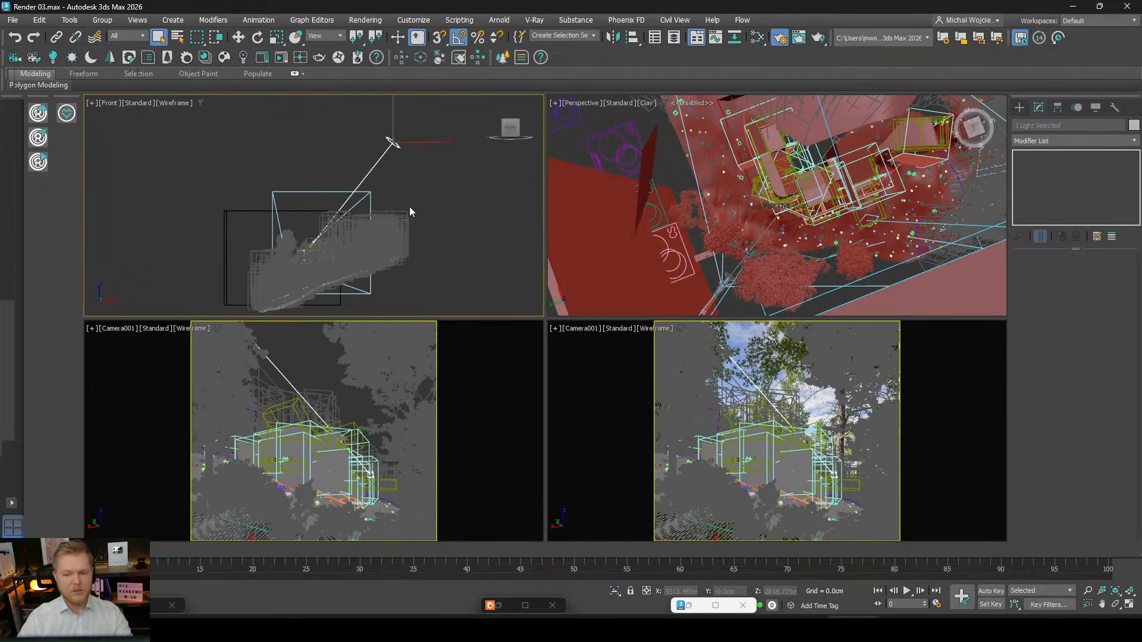
click(496, 605)
drag(350, 20, 767, 28)
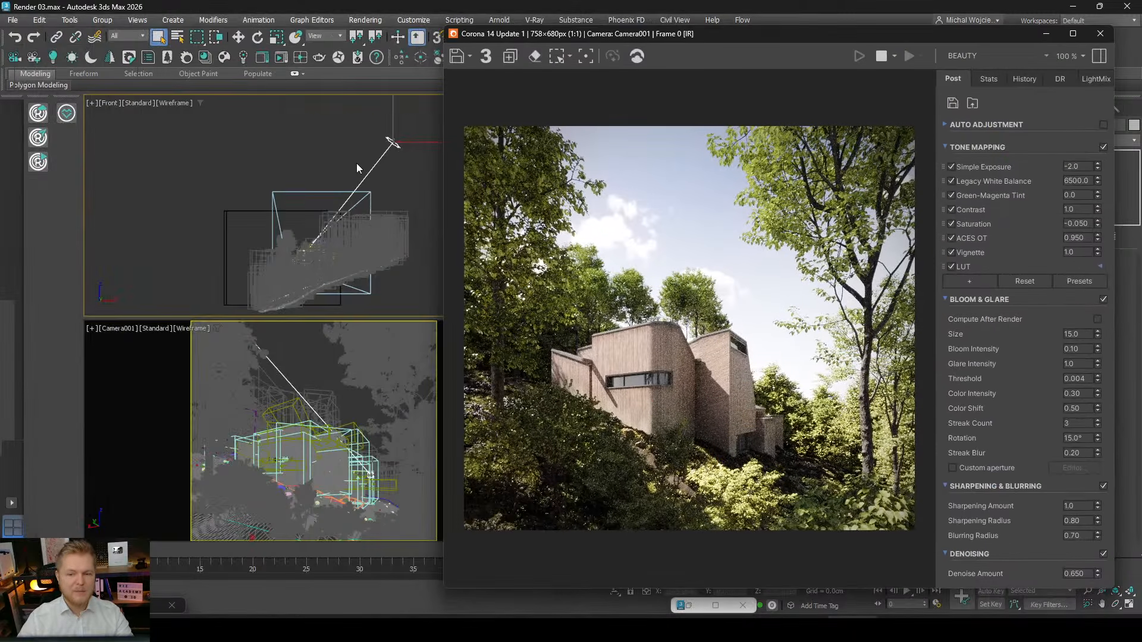
Move the Corona Sun vertically down in the Front view to the level of the lower terrain slope.
key(w)
click(392, 142)
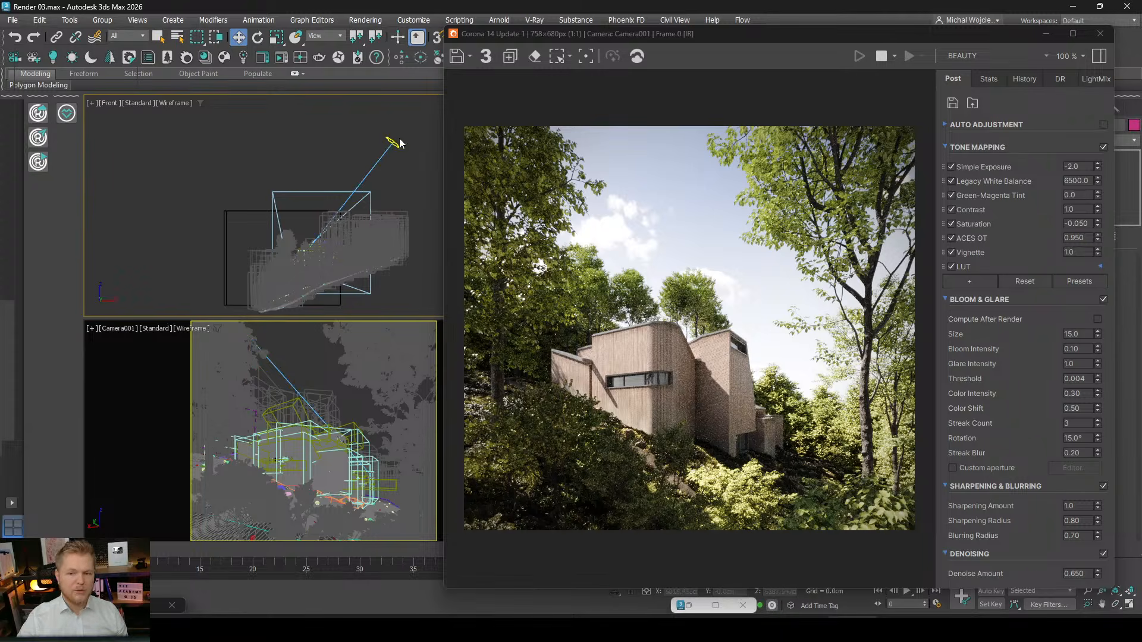
drag(389, 107, 403, 233)
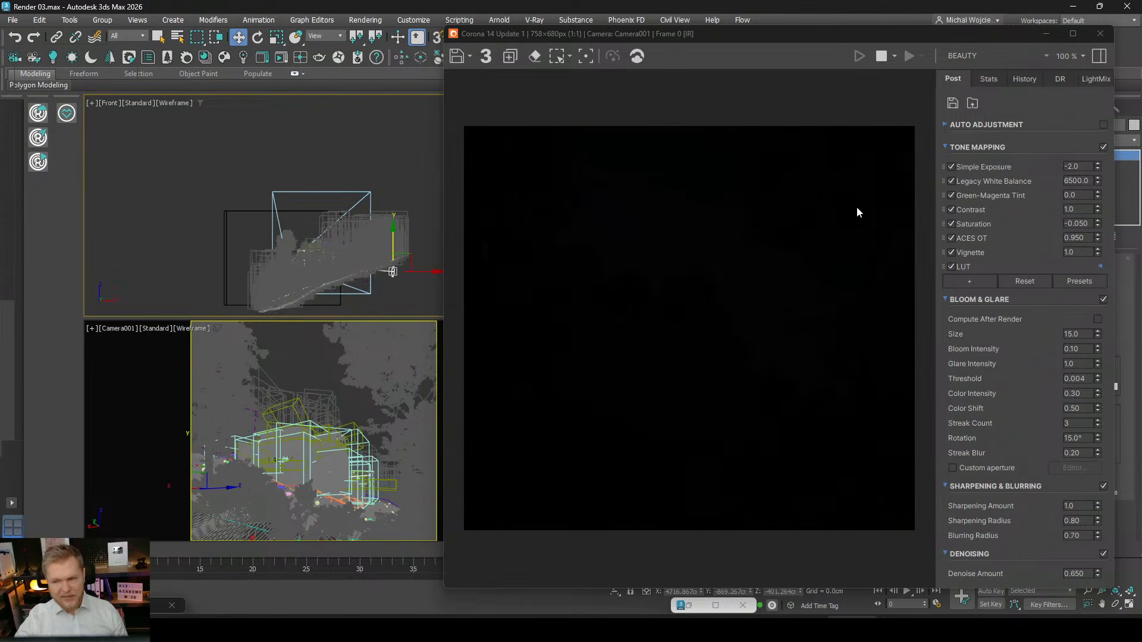
Set the Simple Exposure in the frame buffer's tone mapping to 5.
click(1075, 167)
text(5)
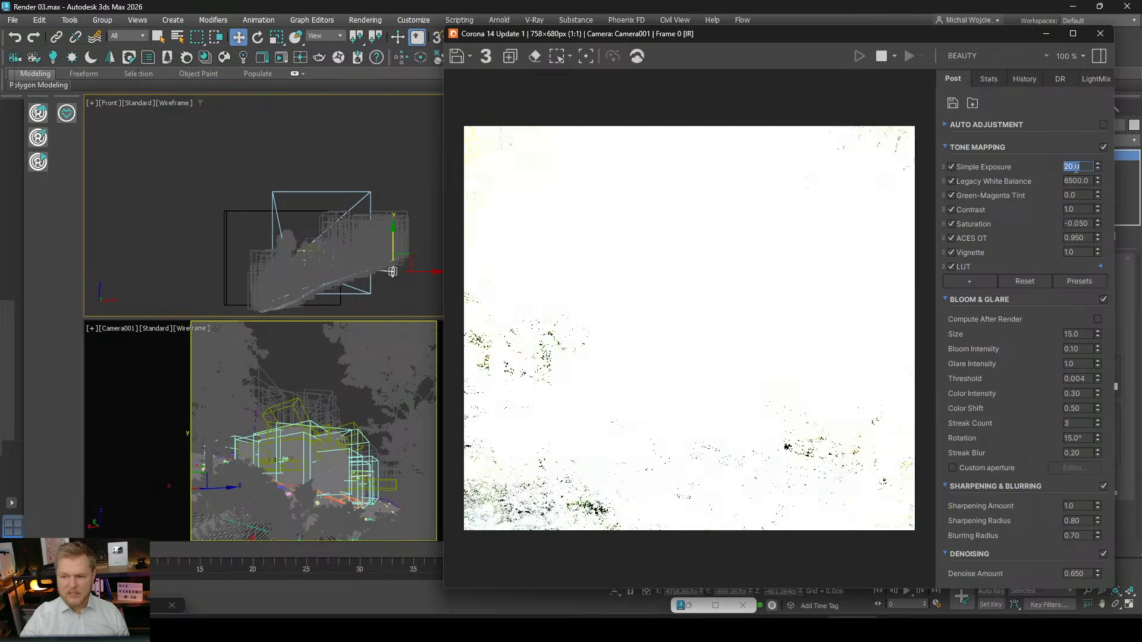
key(Return)
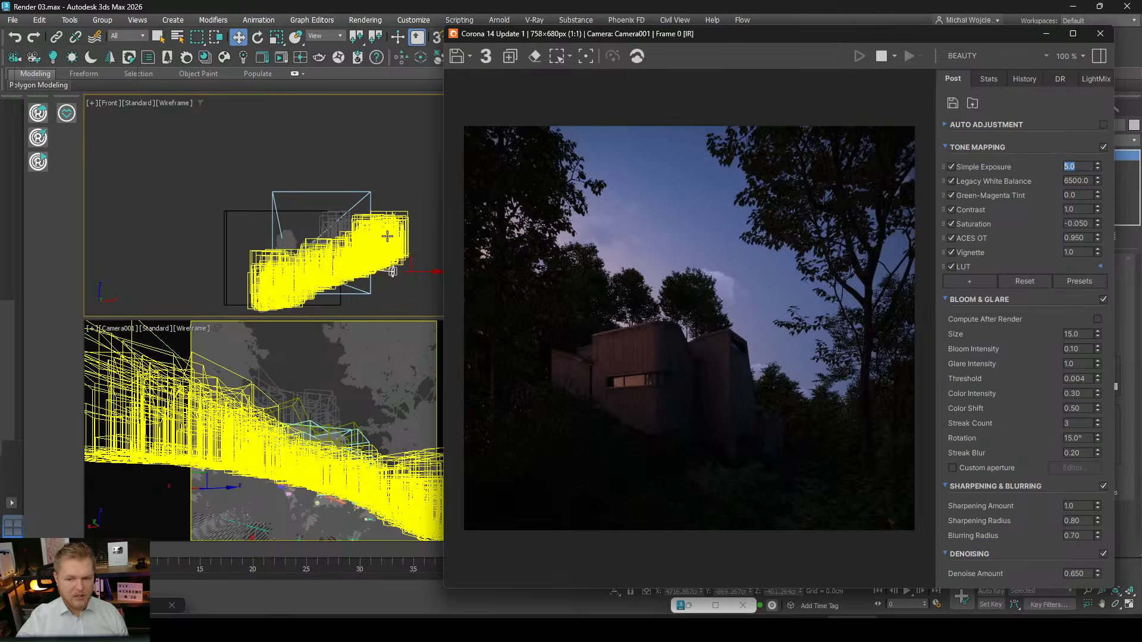
Lower the Corona Sun slightly further in the Front view and examine the rendered sky up close for stars.
click(394, 238)
drag(394, 238, 395, 240)
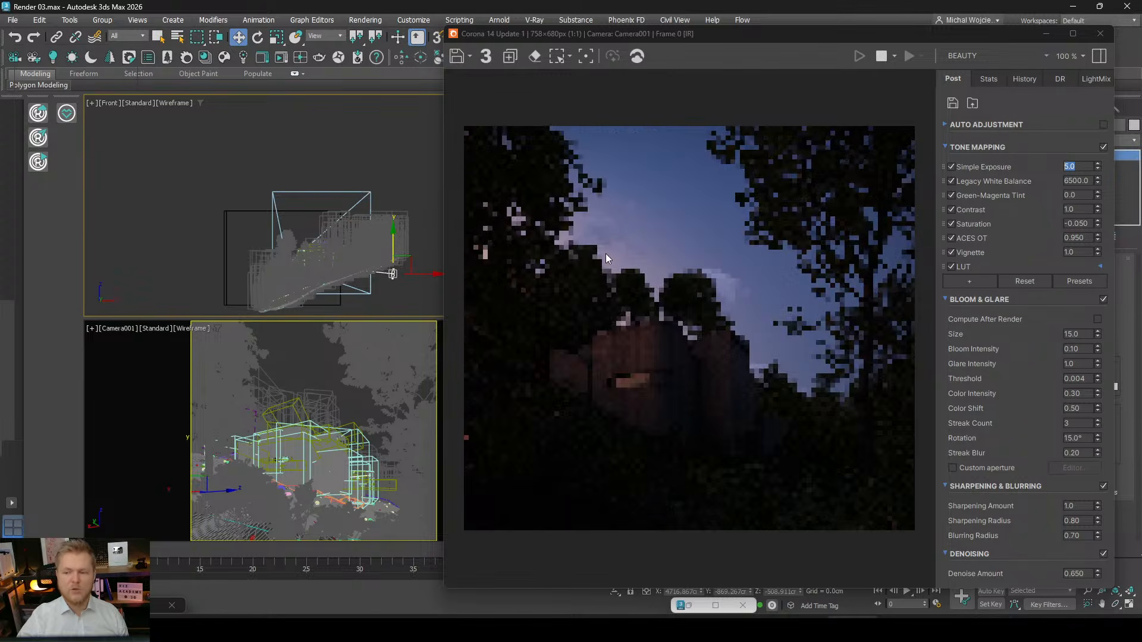
scroll(713, 192, up, 3)
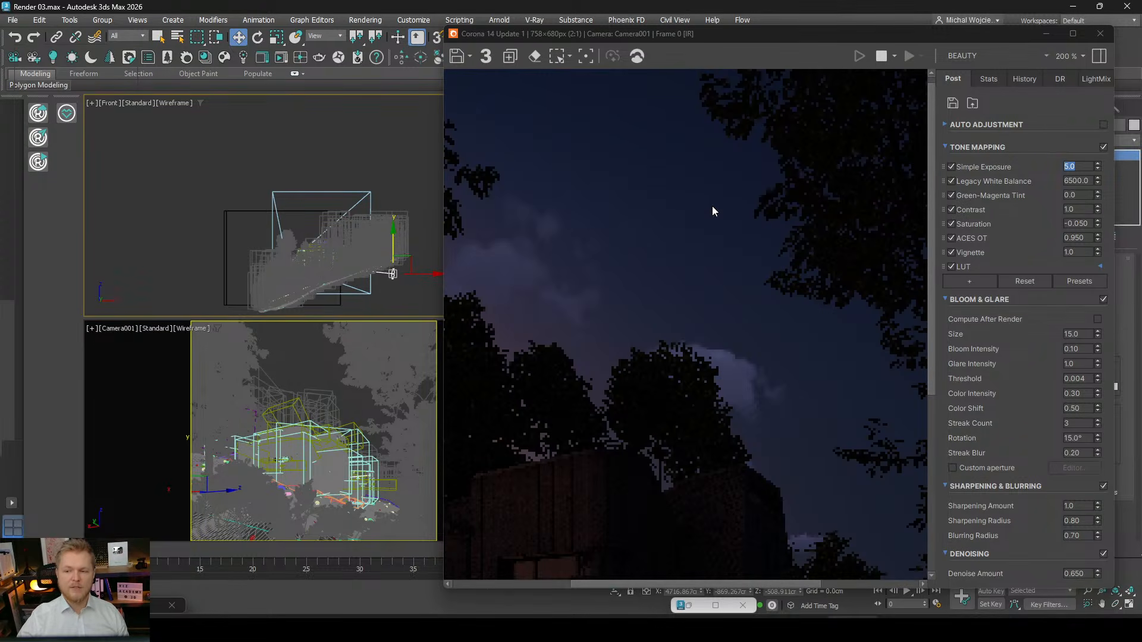
scroll(769, 275, up, 1)
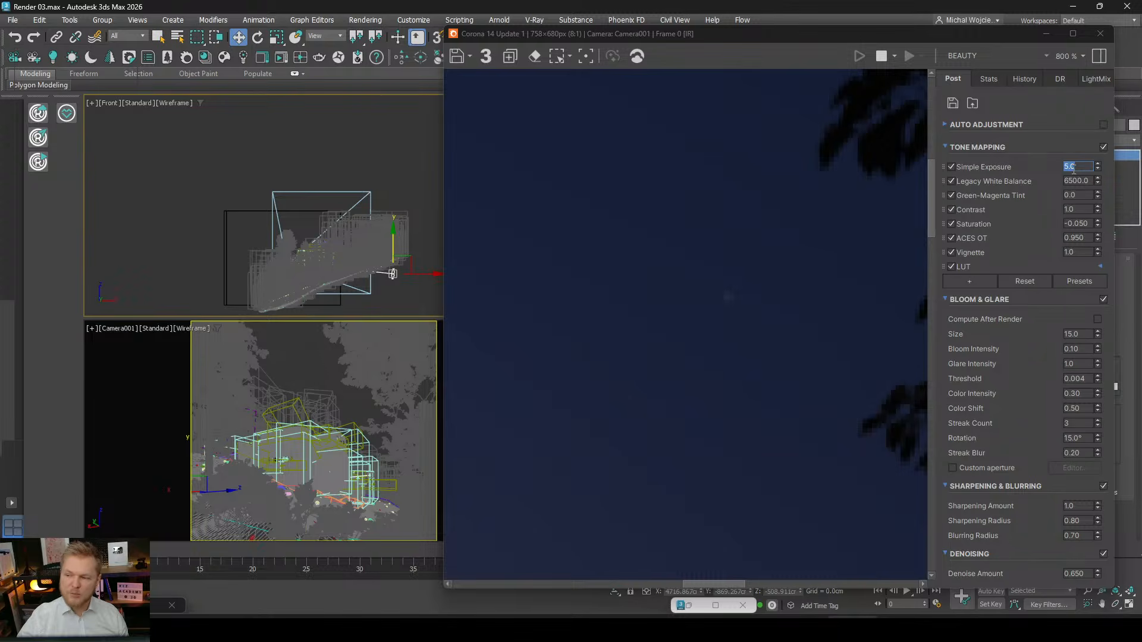
scroll(710, 300, down, 3)
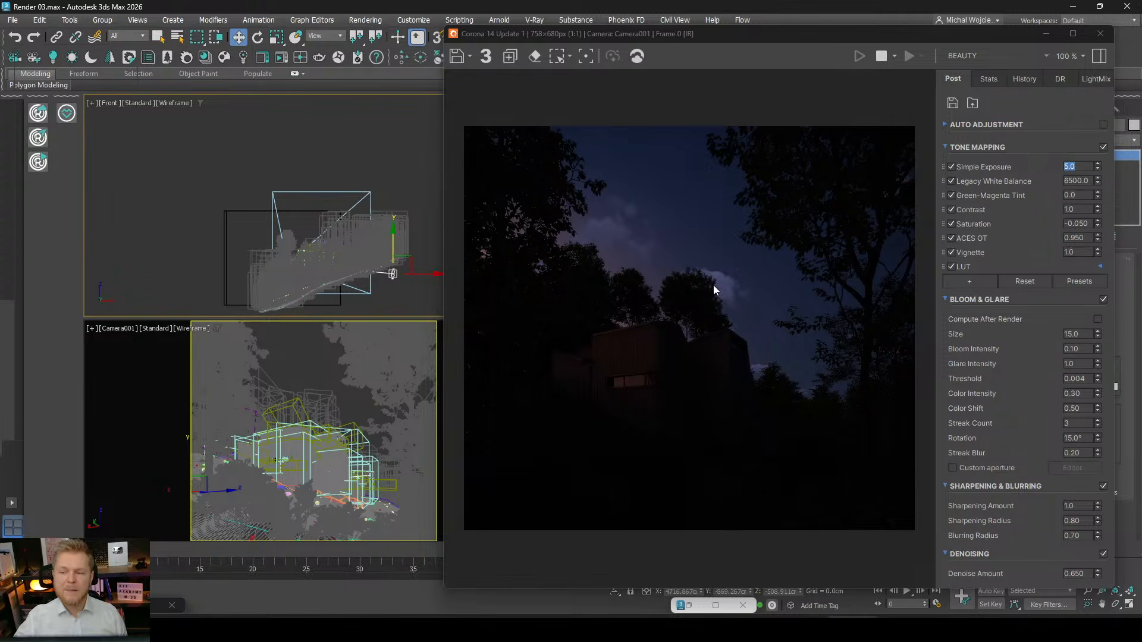
Move the frame buffer over the Front view and restore the Slate Material Editor next to the rendered image.
click(734, 38)
drag(734, 38, 344, 40)
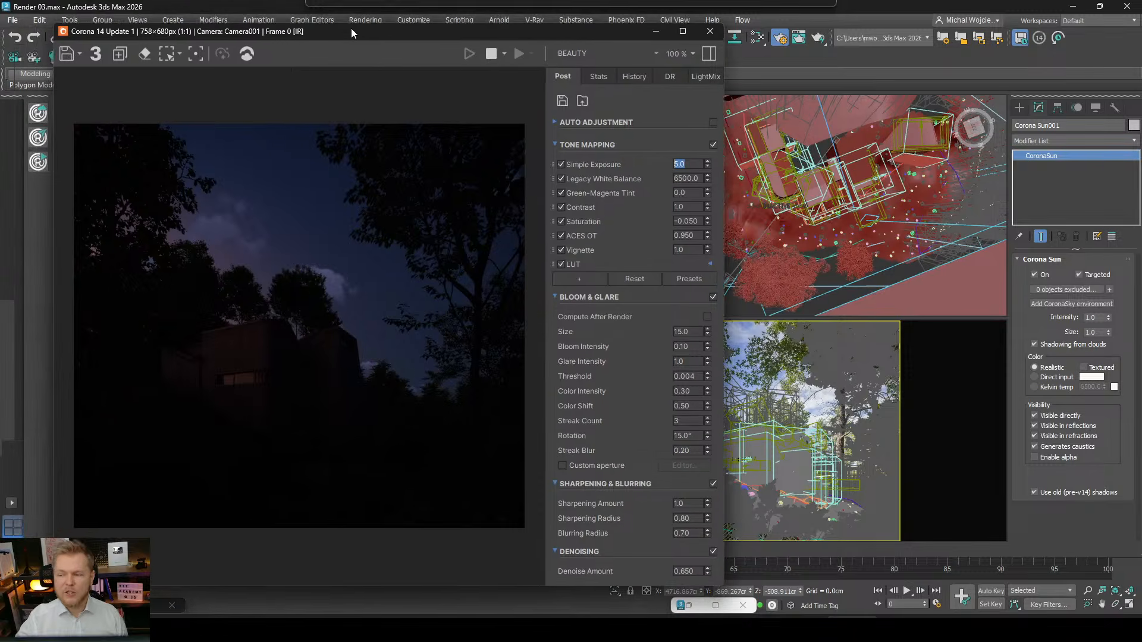
click(755, 39)
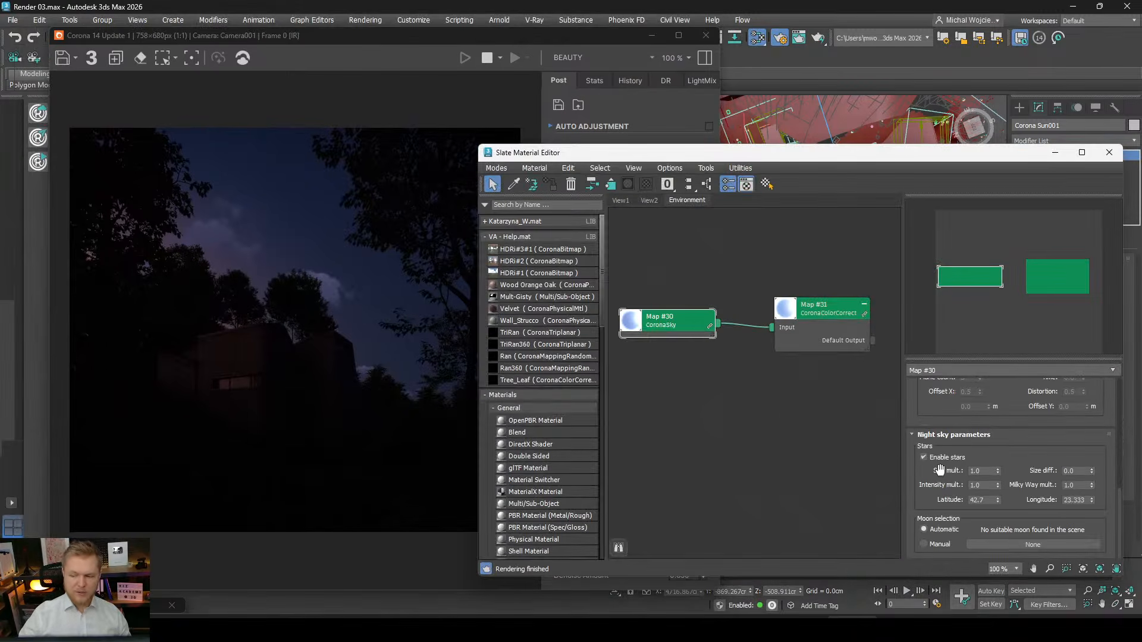
Try a star size multiplier of 5 in the CoronaSky map and inspect the rendered sky up close.
double_click(979, 470)
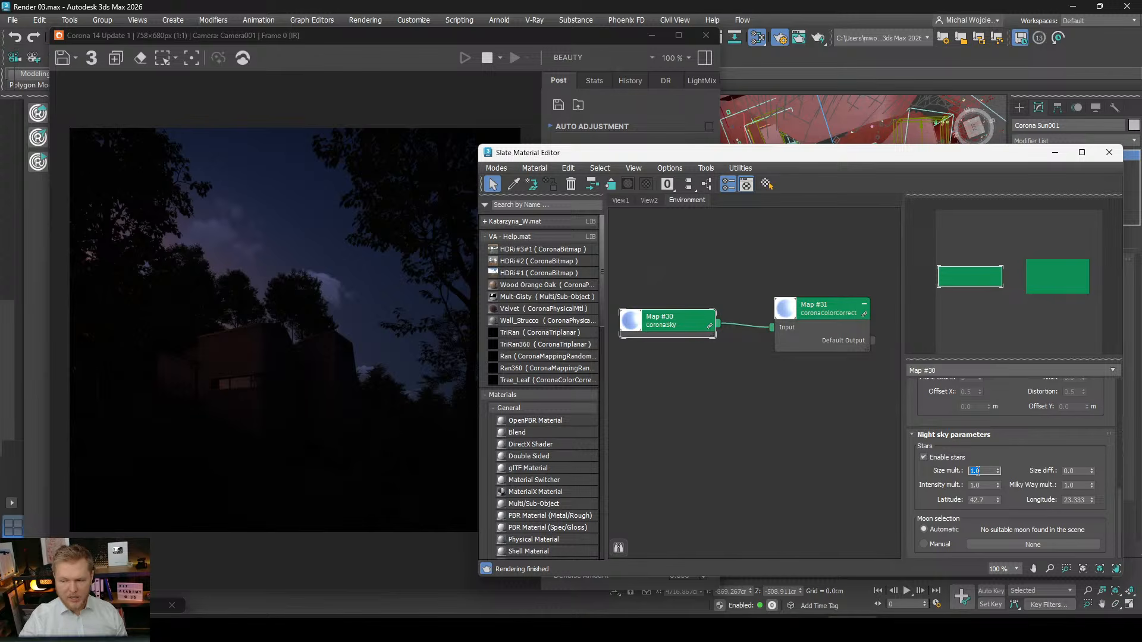
text(5)
key(Return)
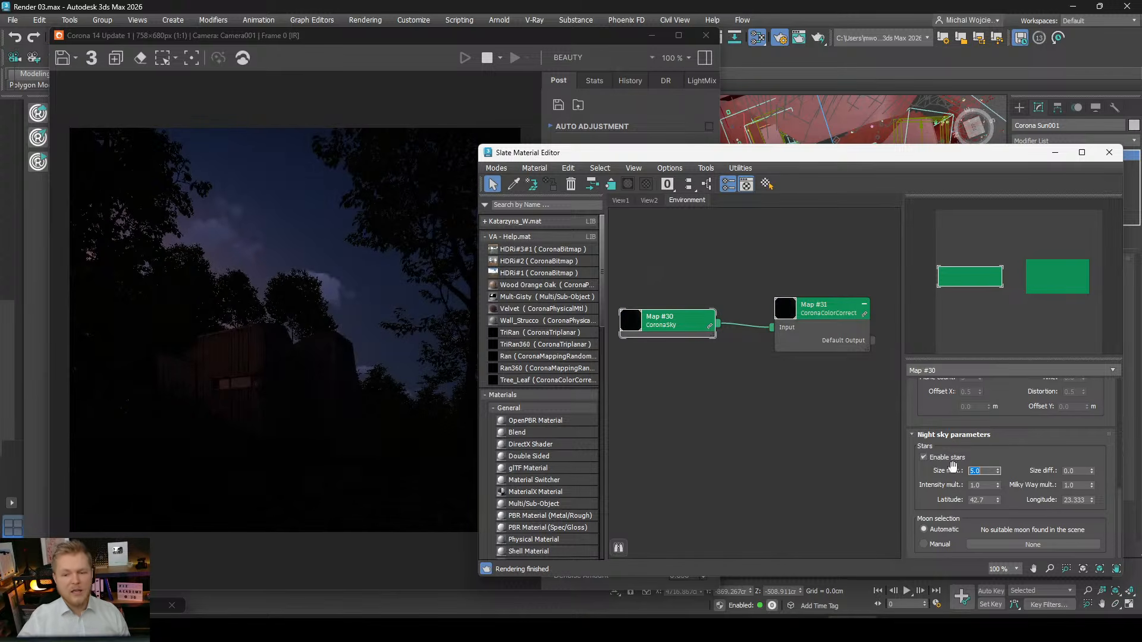
scroll(353, 210, up, 3)
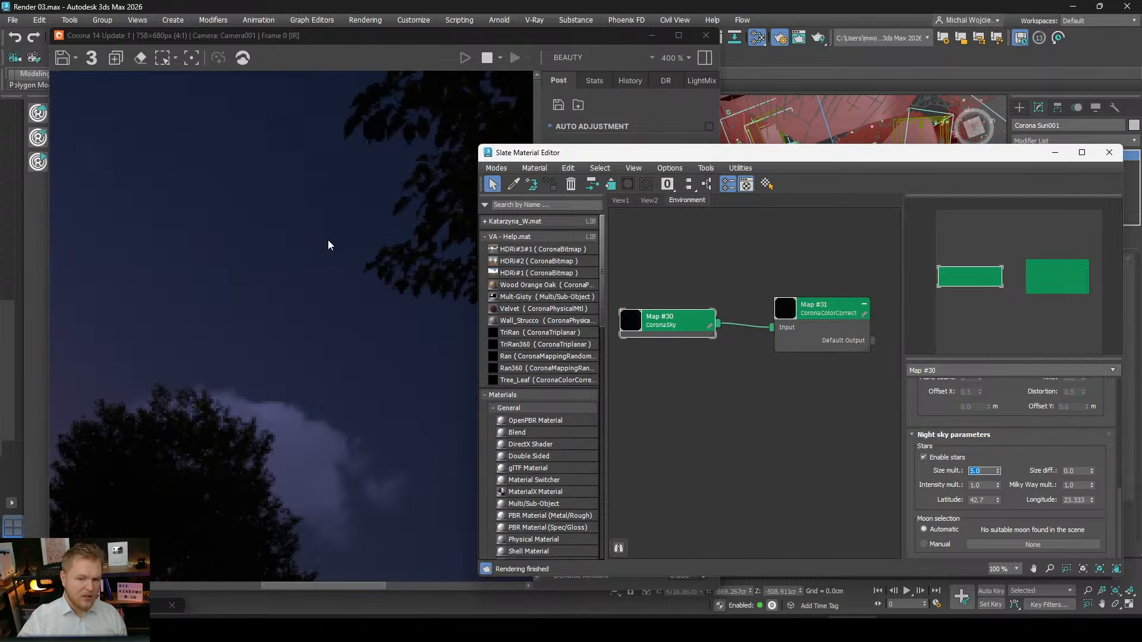
scroll(329, 244, down, 3)
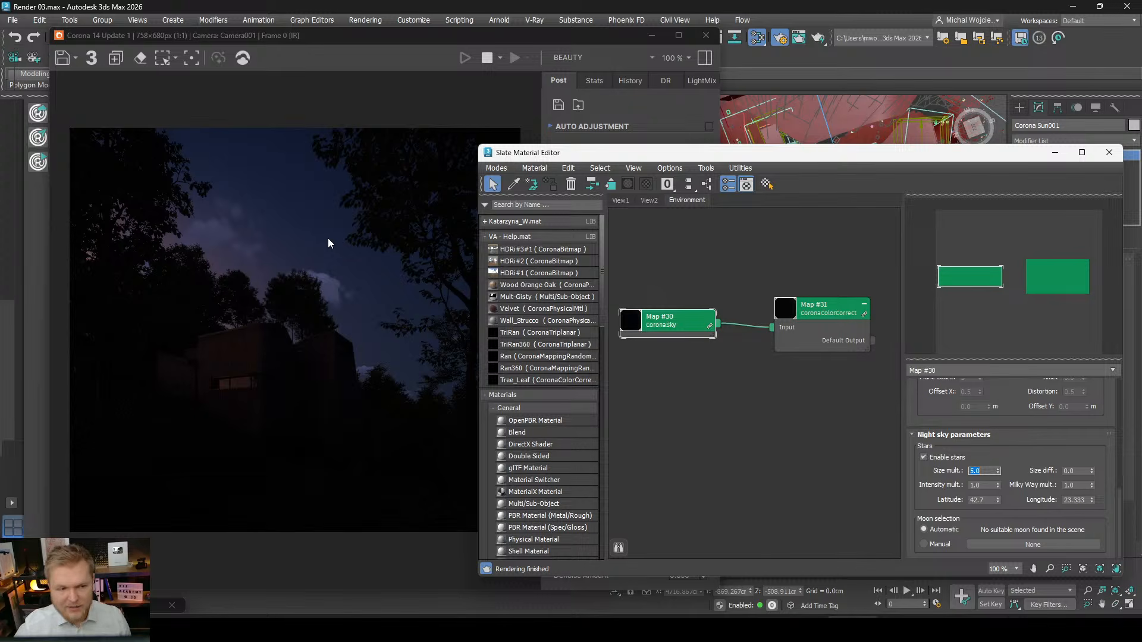
Set the star intensity multiplier to 10 and inspect the stars in the rendered sky up close.
click(931, 485)
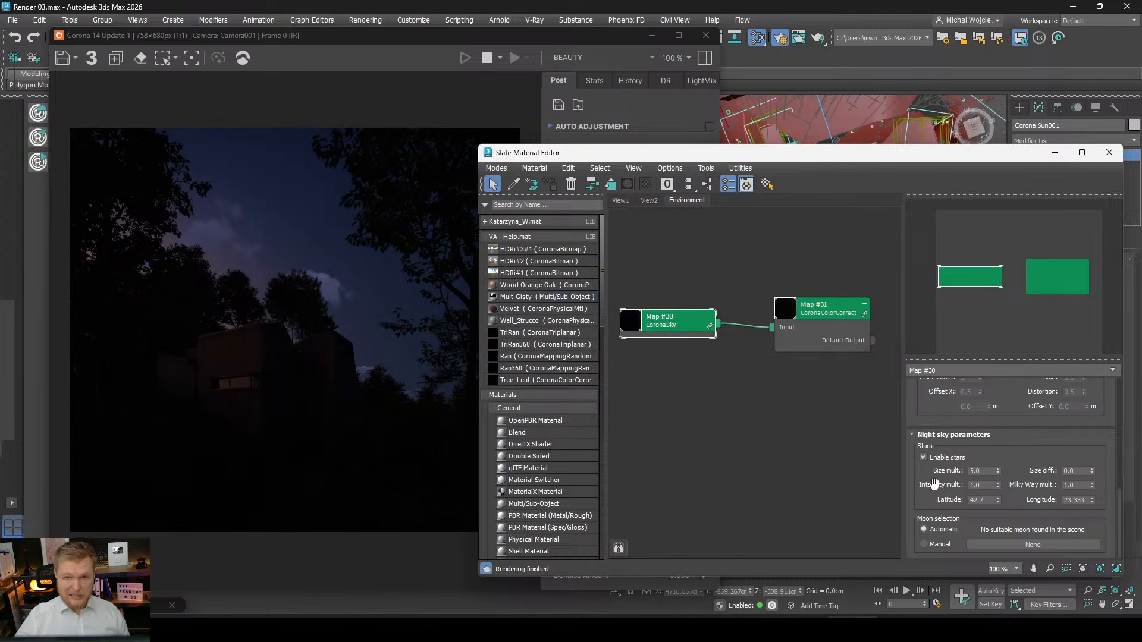
click(980, 485)
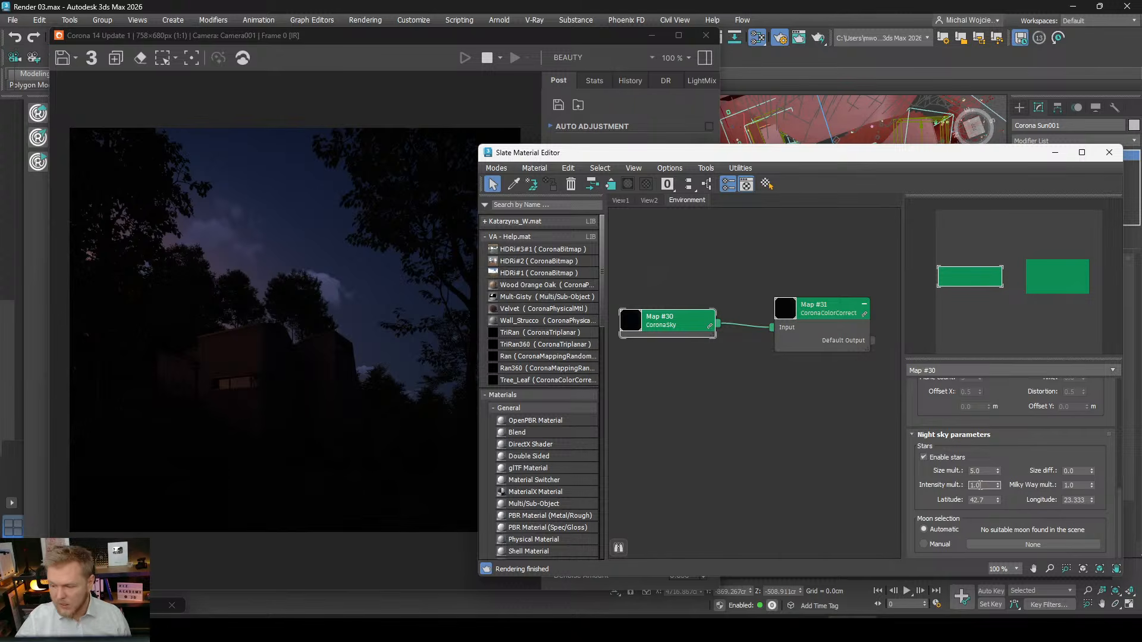
text(10)
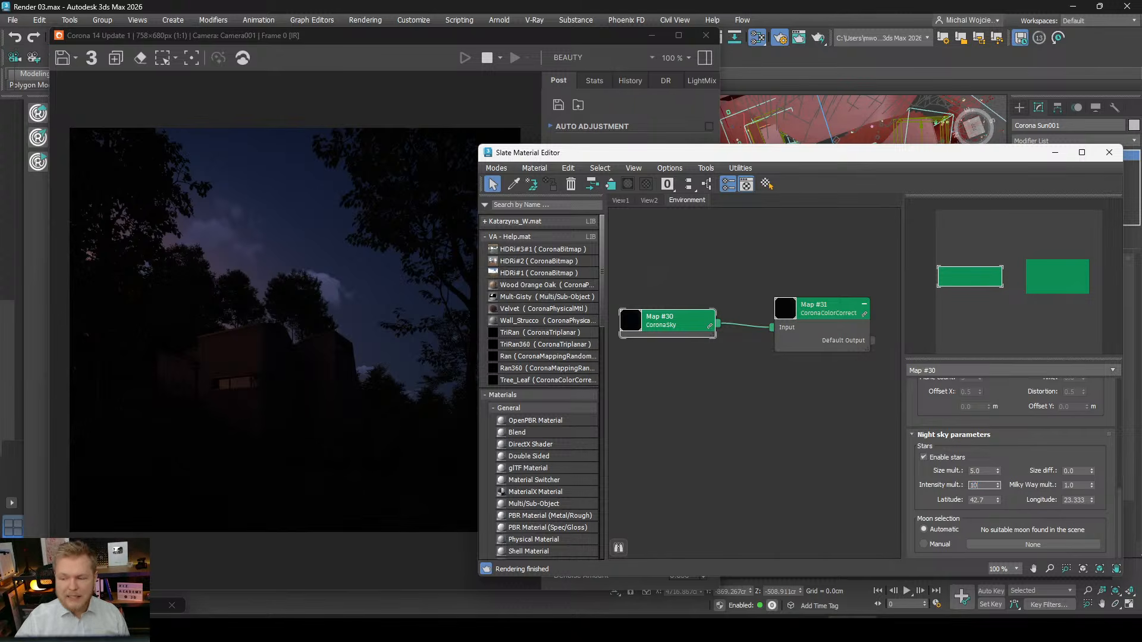
key(Return)
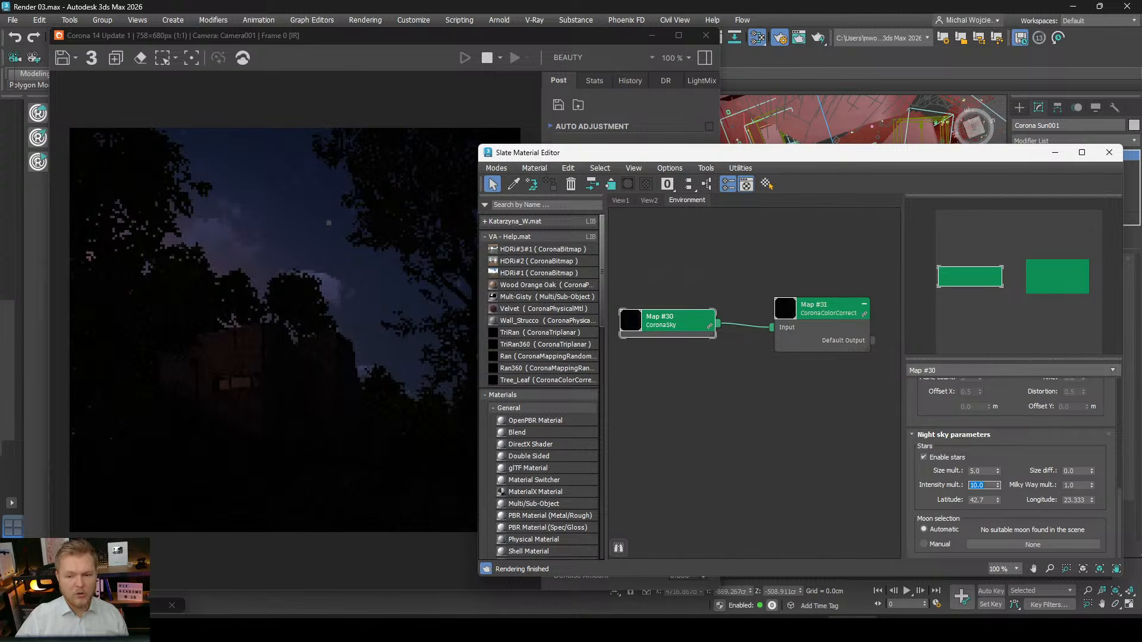
scroll(312, 209, up, 3)
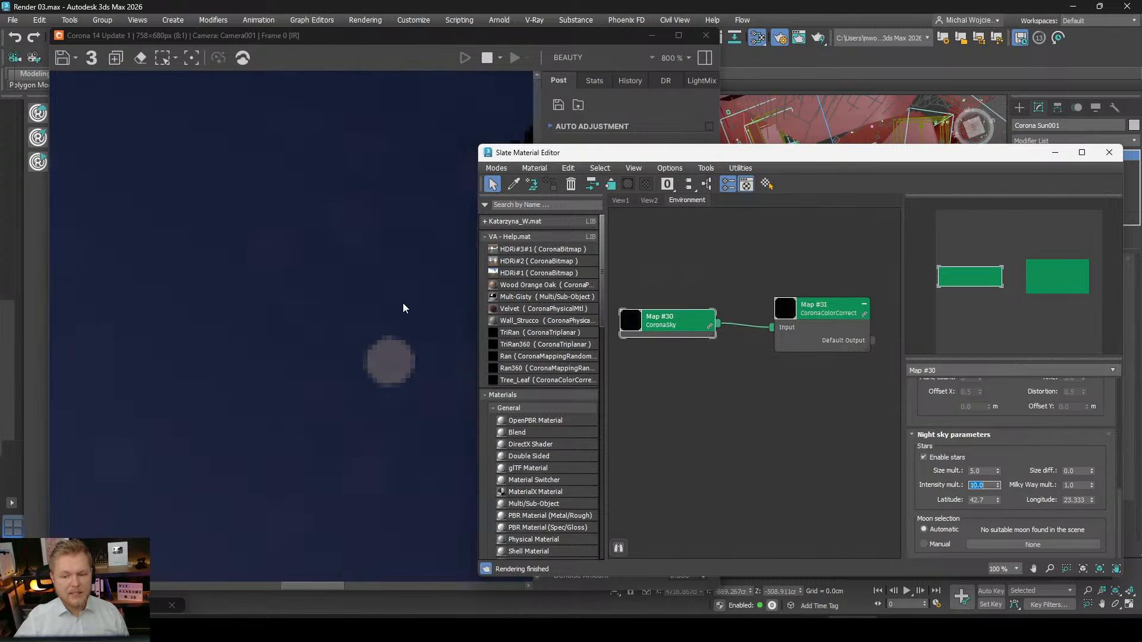
click(380, 294)
Set the star size multiplier back to 1 and check the stars across the full rendered image.
double_click(980, 471)
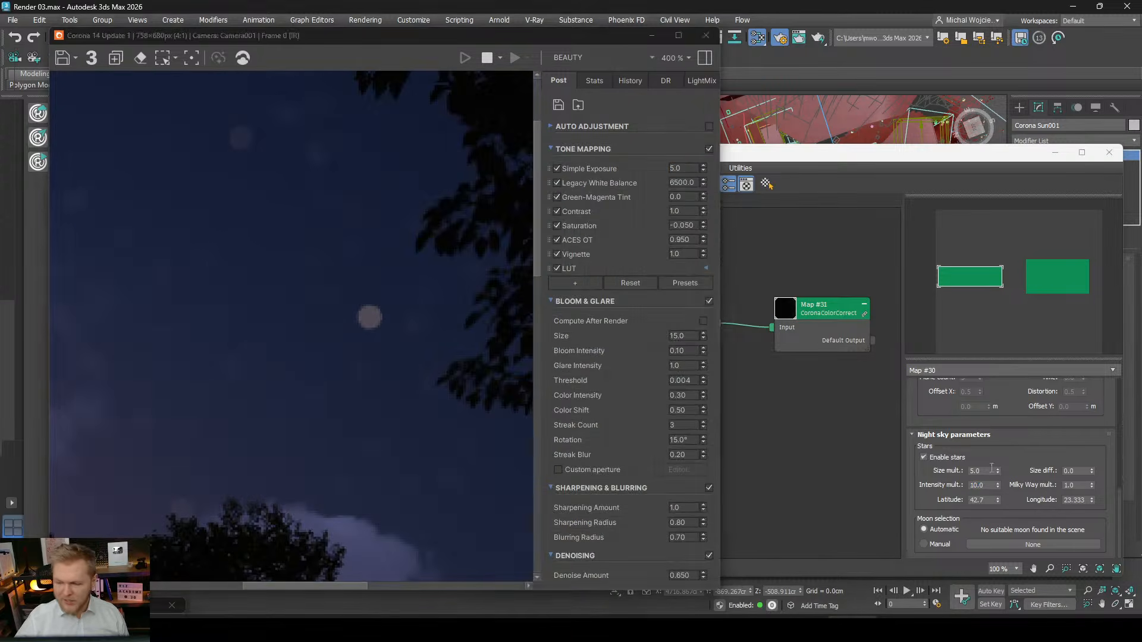
text(1)
key(Return)
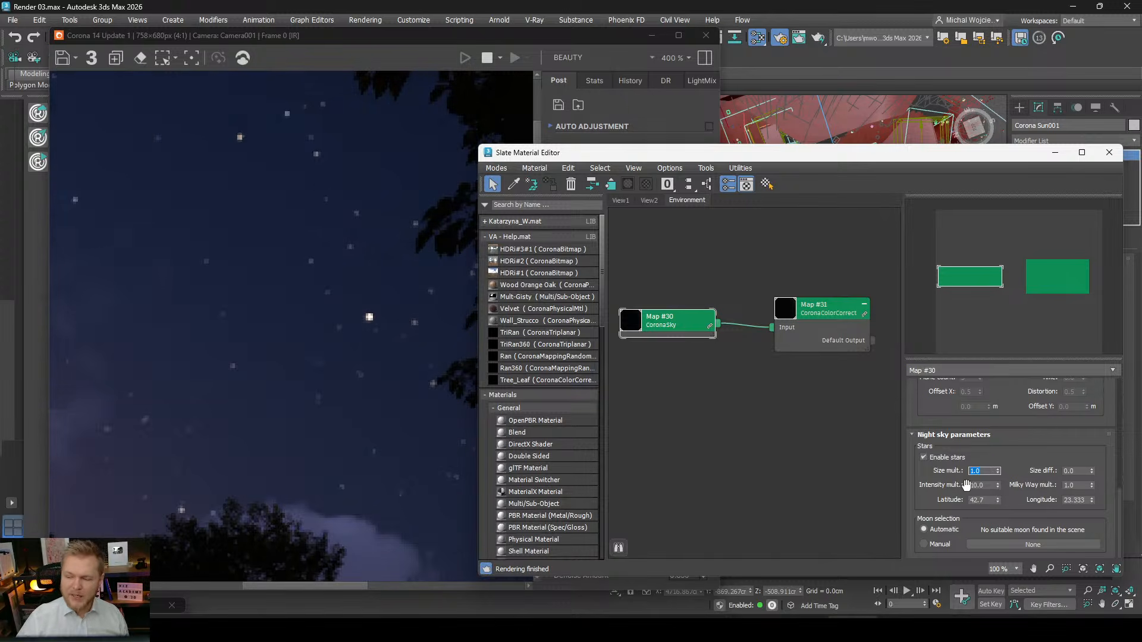
key(Tab)
click(227, 341)
scroll(232, 341, down, 3)
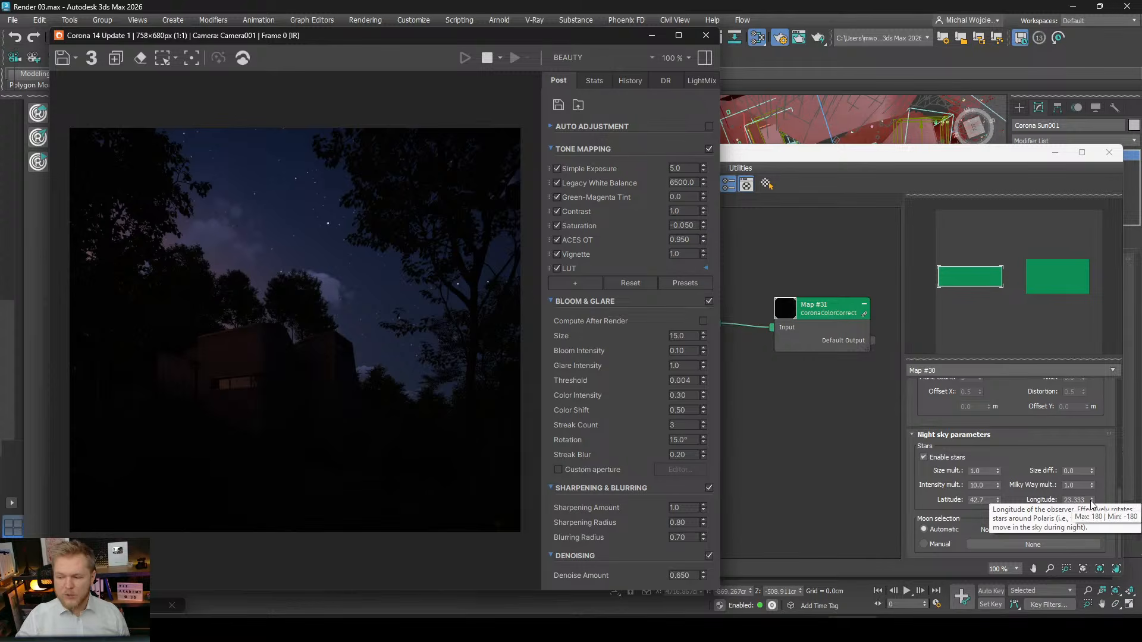
Raise the Milky Way multiplier to 8.23 and rotate the stars by setting the longitude to 51.333.
drag(1091, 486, 993, 61)
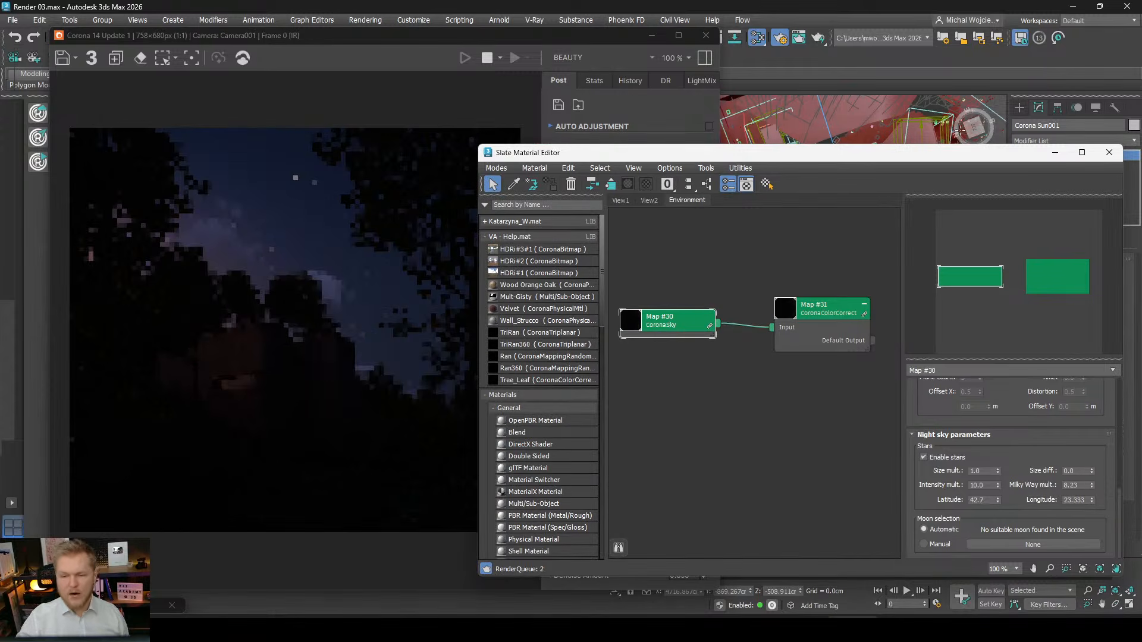
click(378, 257)
click(1086, 490)
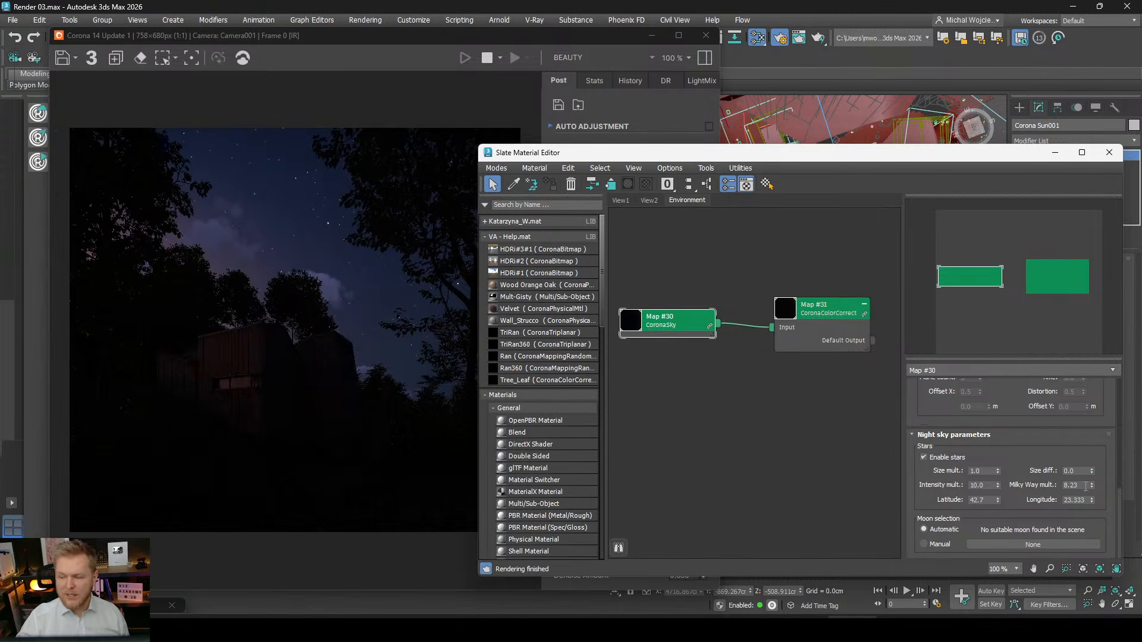
scroll(330, 194, up, 2)
scroll(330, 194, down, 2)
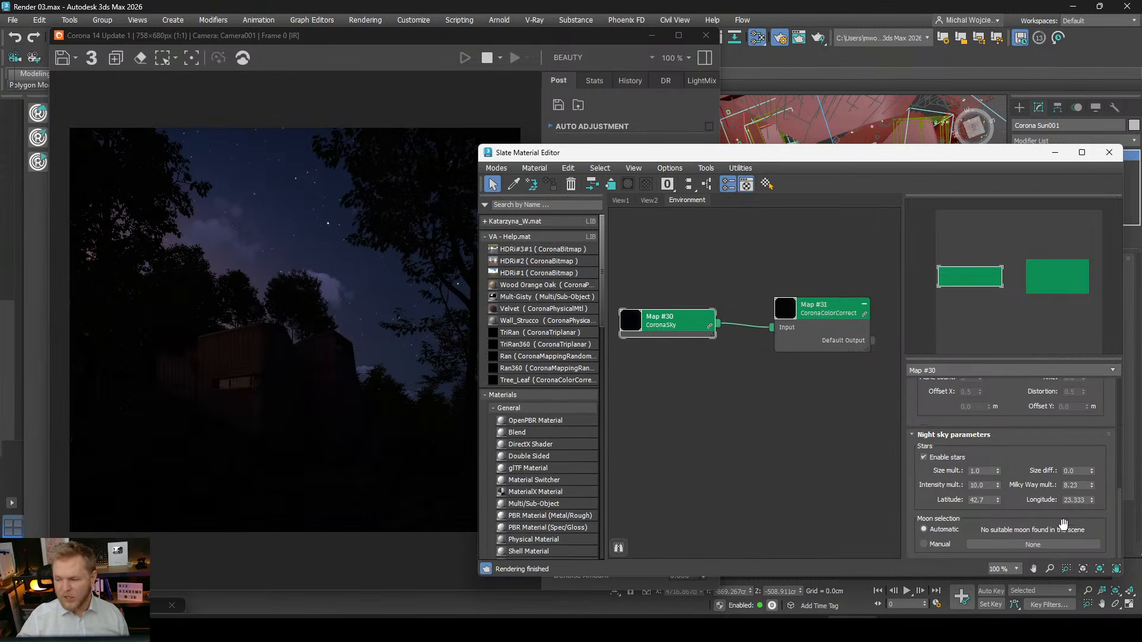
drag(1092, 501, 1078, 430)
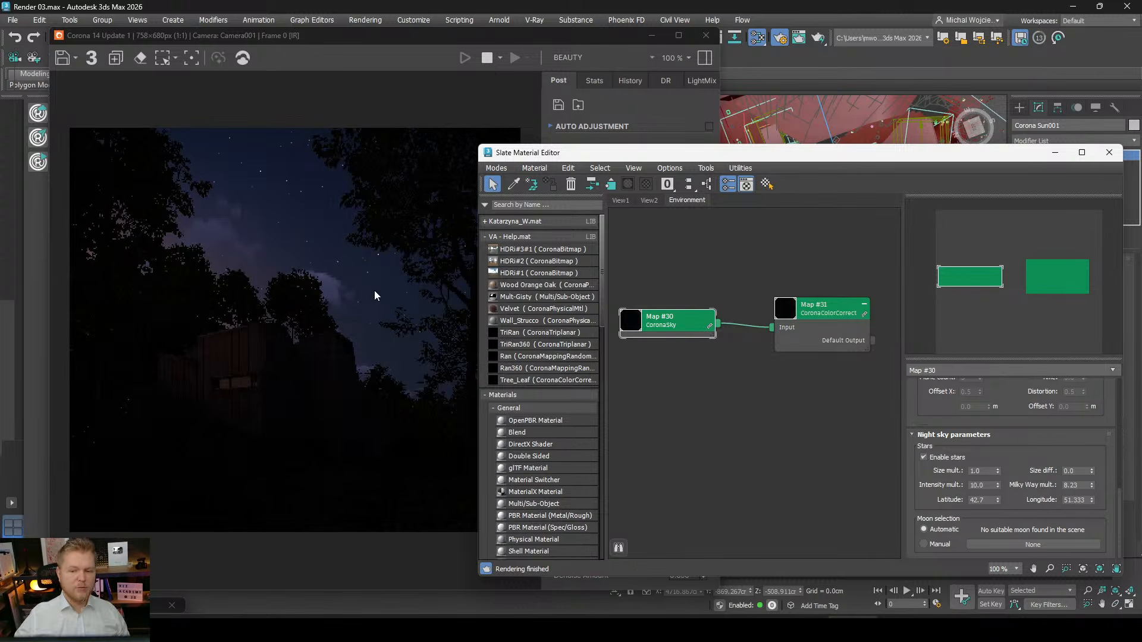
click(1088, 471)
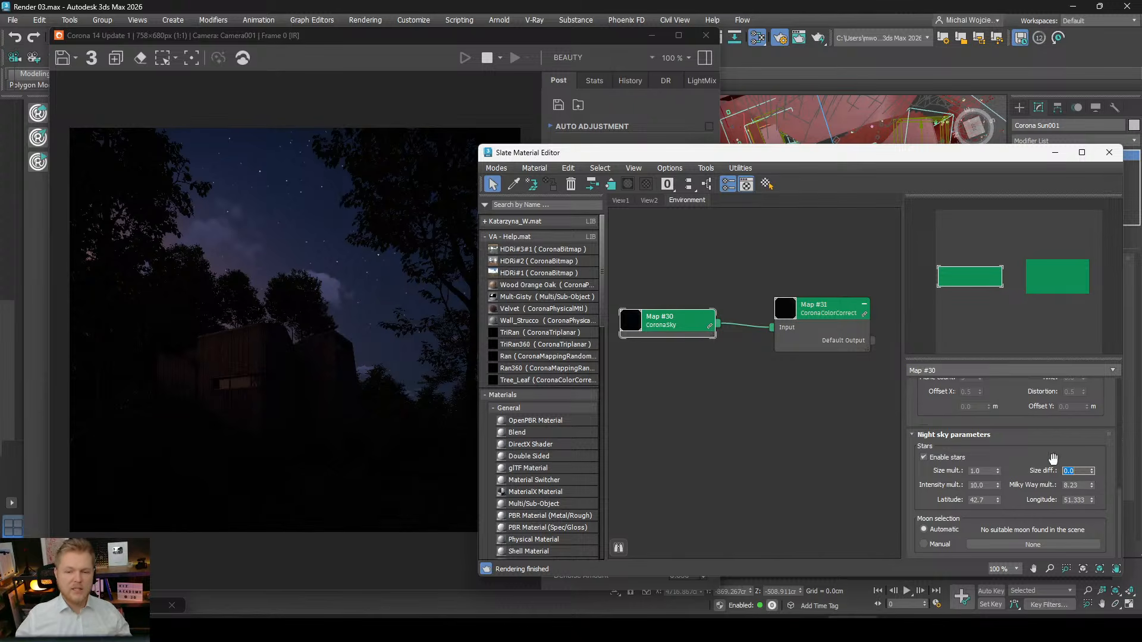
Minimize the Slate Material Editor and place a targeted CoronaMoon beyond the surrounding trees in the perspective viewport, with its target near the house.
click(1056, 154)
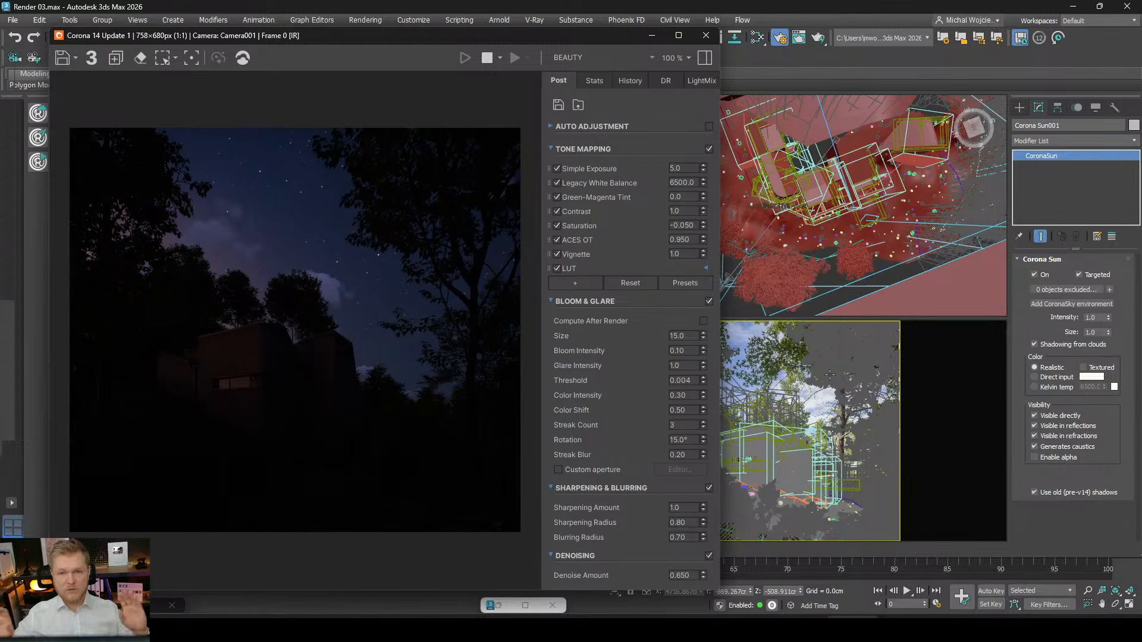
click(1024, 106)
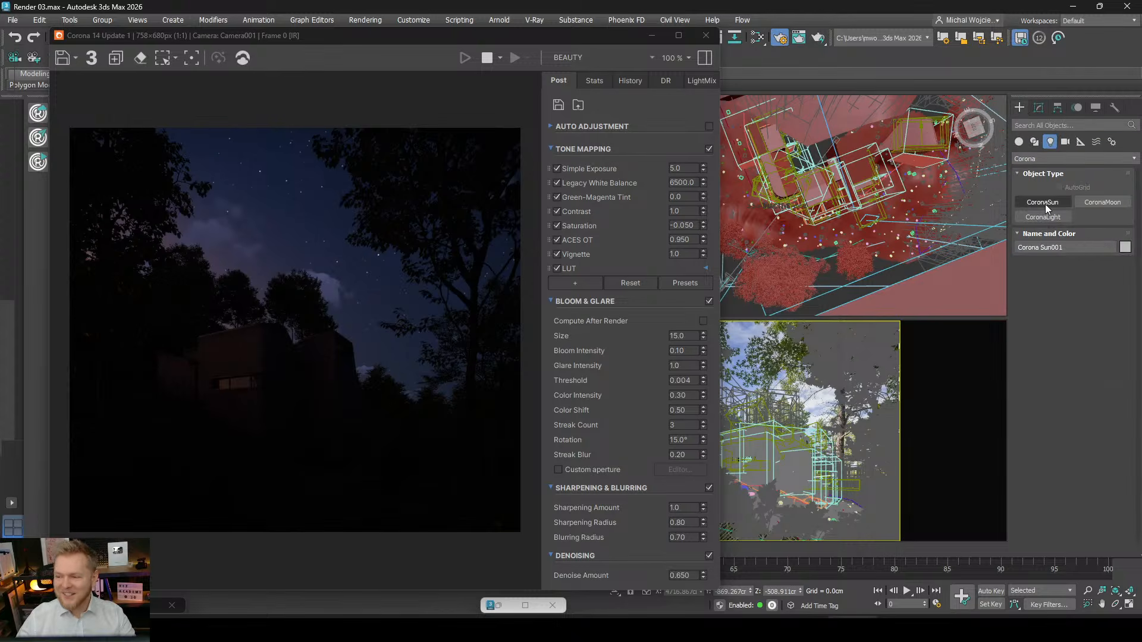
click(1091, 202)
click(825, 226)
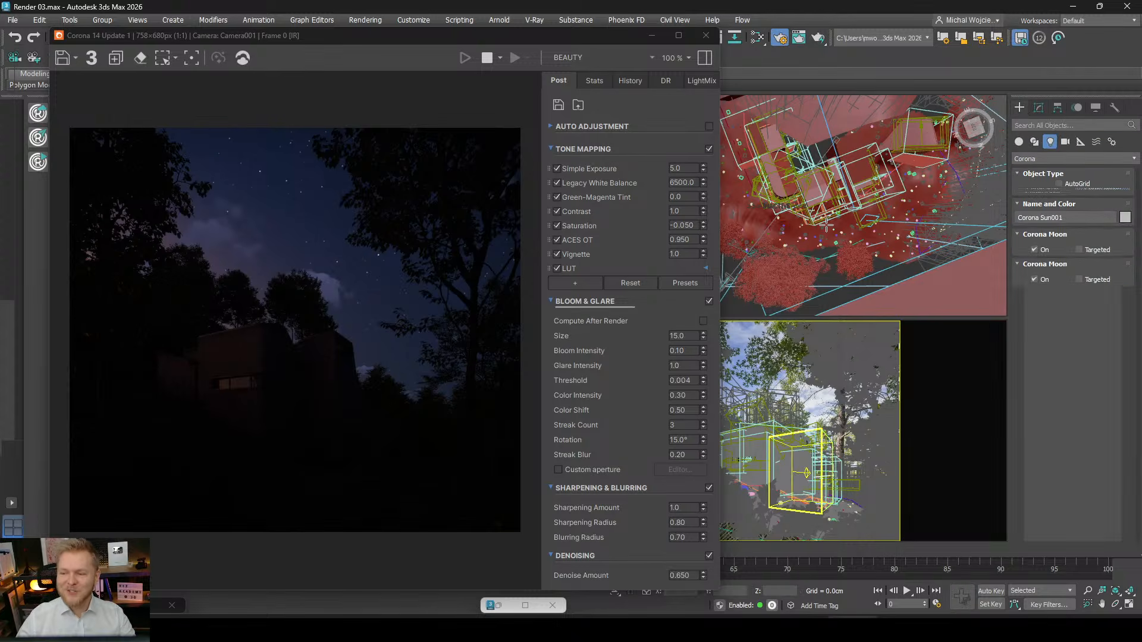
scroll(854, 191, down, 10)
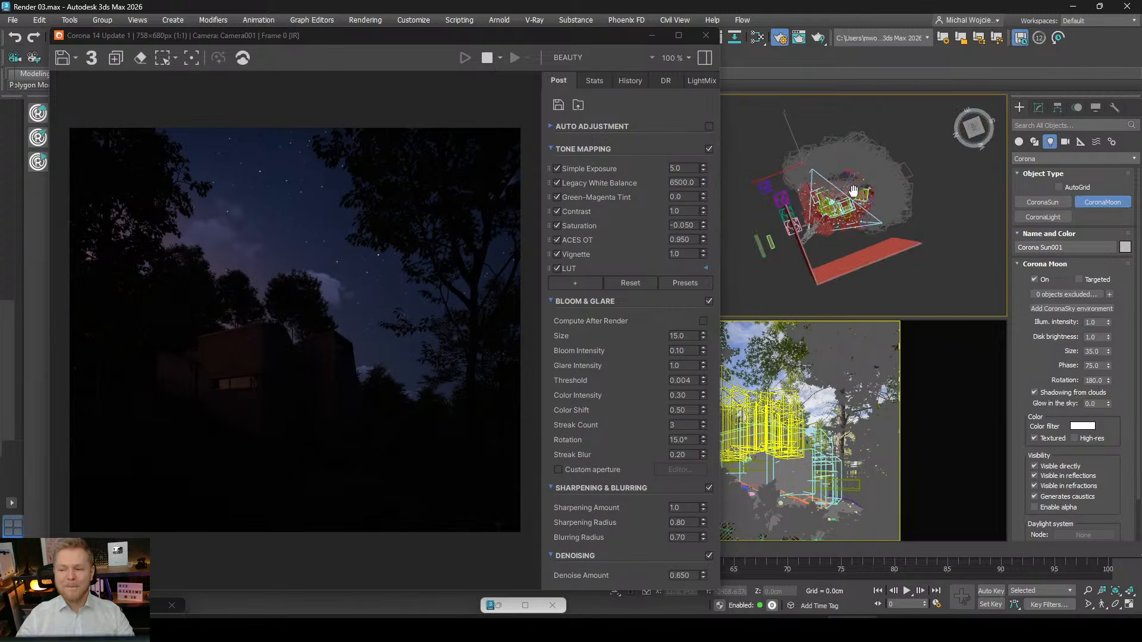
scroll(853, 191, up, 4)
drag(909, 101, 861, 156)
right_click(891, 157)
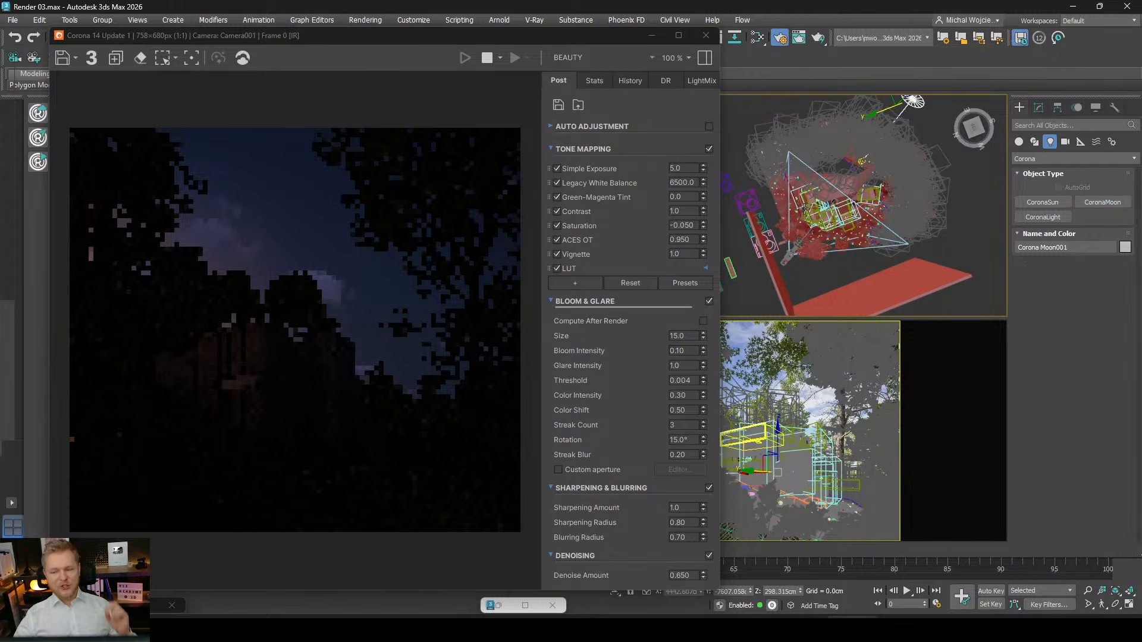
Raise the moon to a height of about 1610 cm and inspect it up close in the rendered sky.
scroll(854, 200, down, 2)
alt+middle_drag(855, 200, 813, 230)
drag(832, 225, 832, 202)
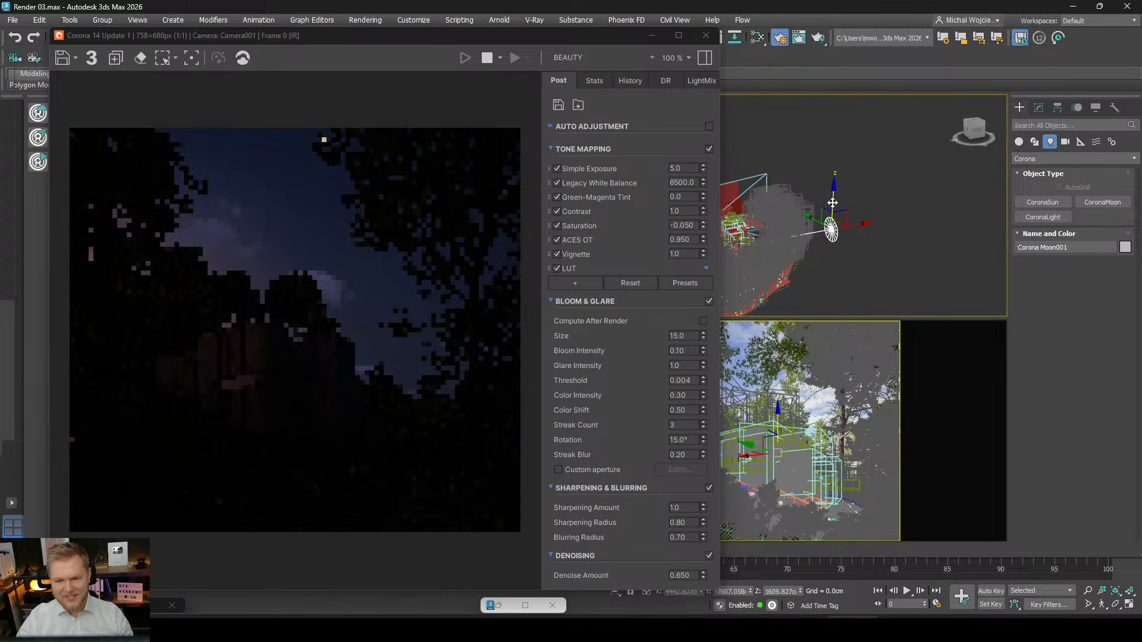
scroll(323, 231, up, 1)
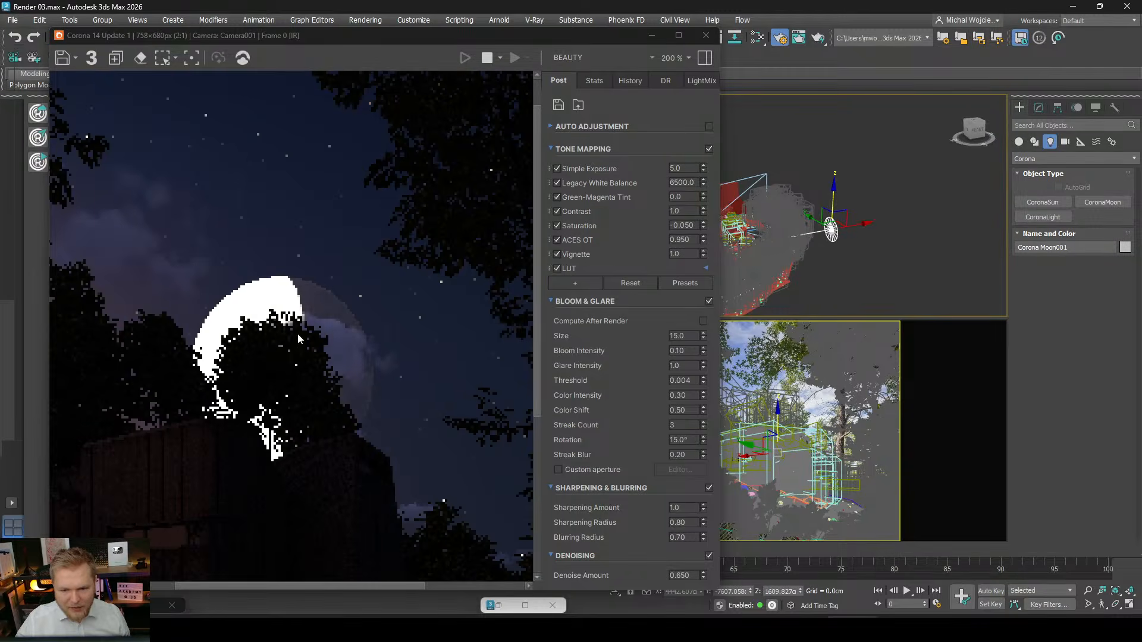
scroll(323, 324, up, 1)
scroll(323, 325, down, 1)
Set the moon's size to 1 and raise it to a height of about 3324 cm, checking it in the rendered sky.
click(1038, 107)
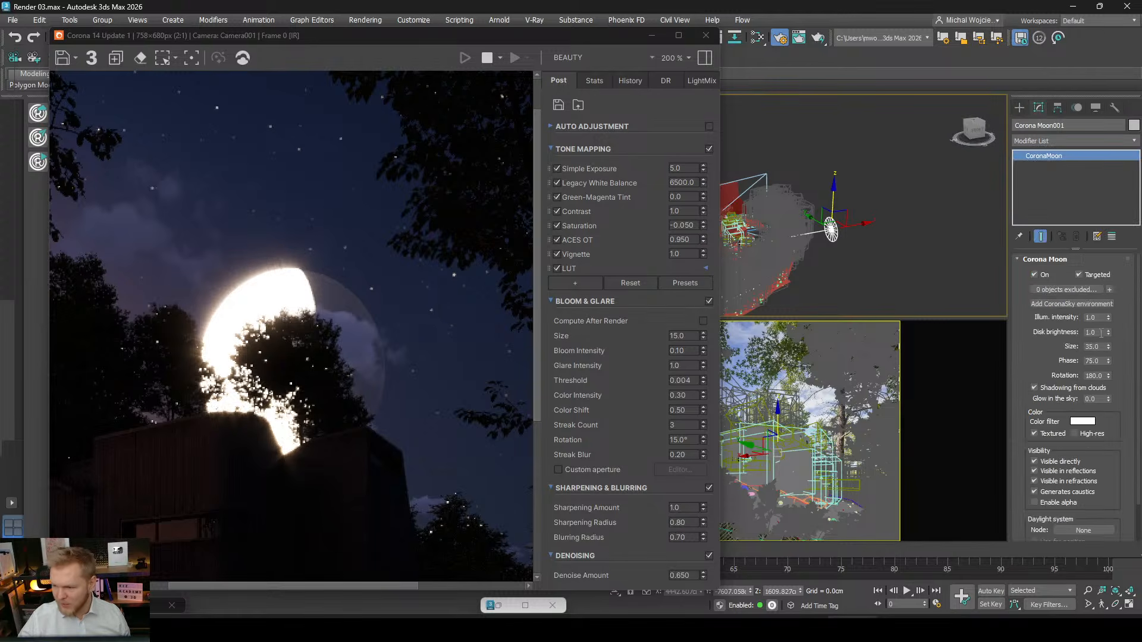
right_click(1108, 347)
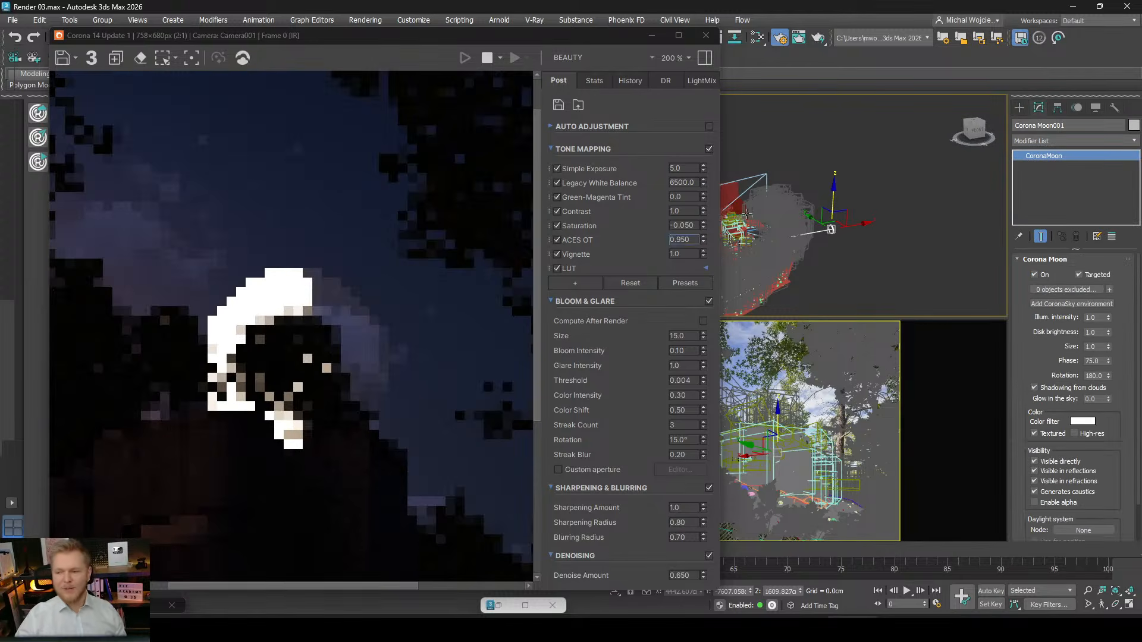
drag(816, 220, 833, 171)
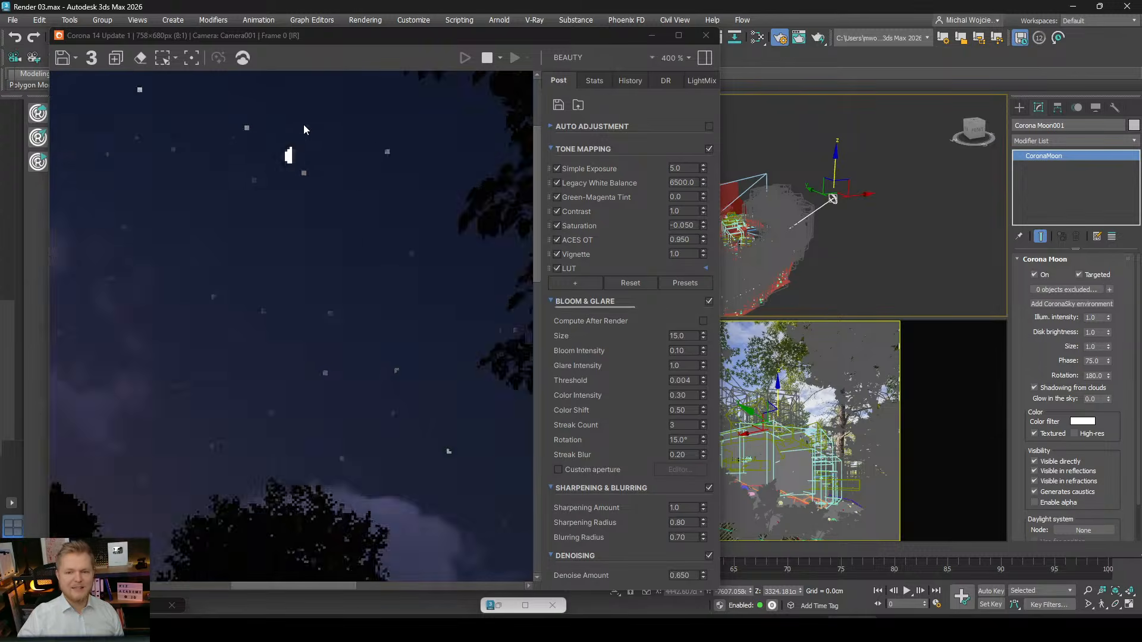
scroll(246, 253, up, 3)
scroll(246, 254, down, 3)
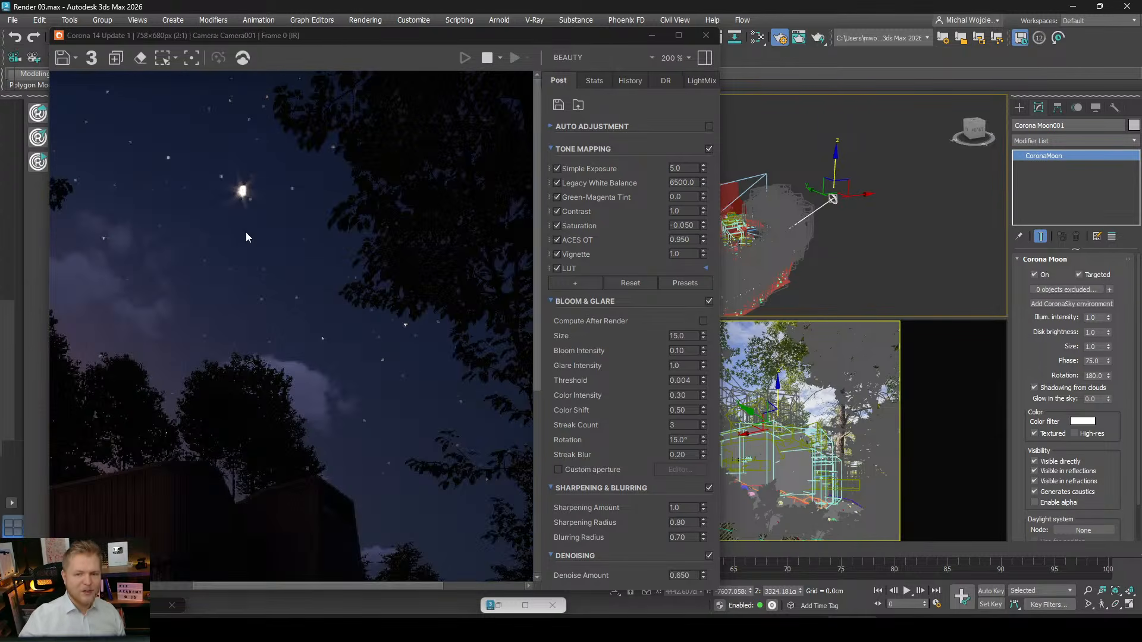
scroll(245, 232, down, 1)
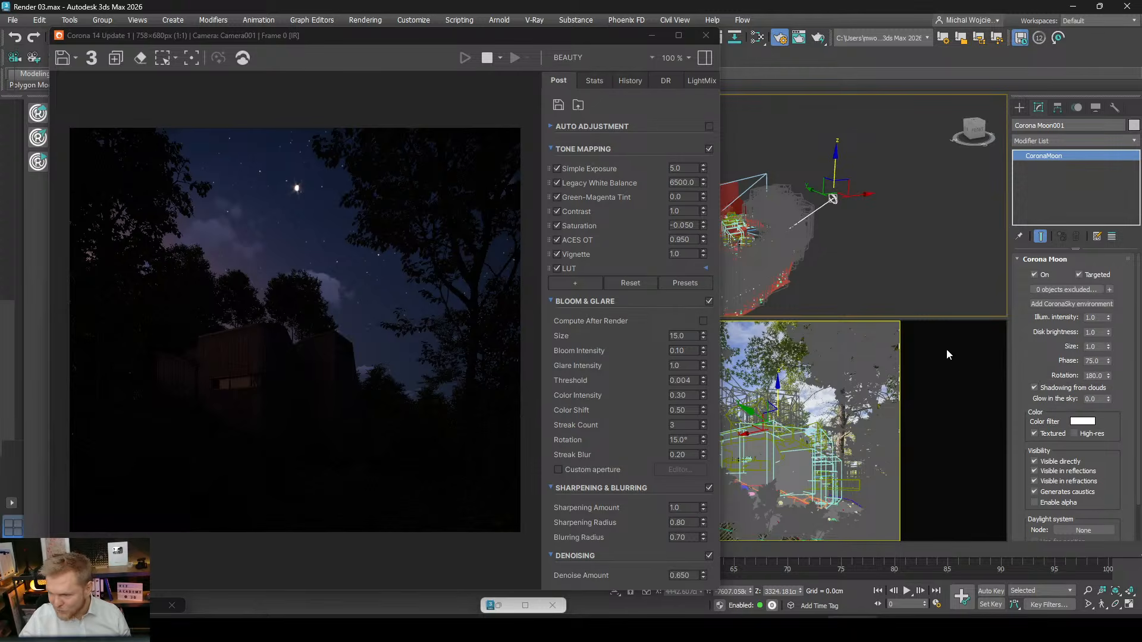
Try a simple exposure of 0 in the tone mapping and inspect the moon disk up close.
double_click(685, 167)
text(0)
key(Return)
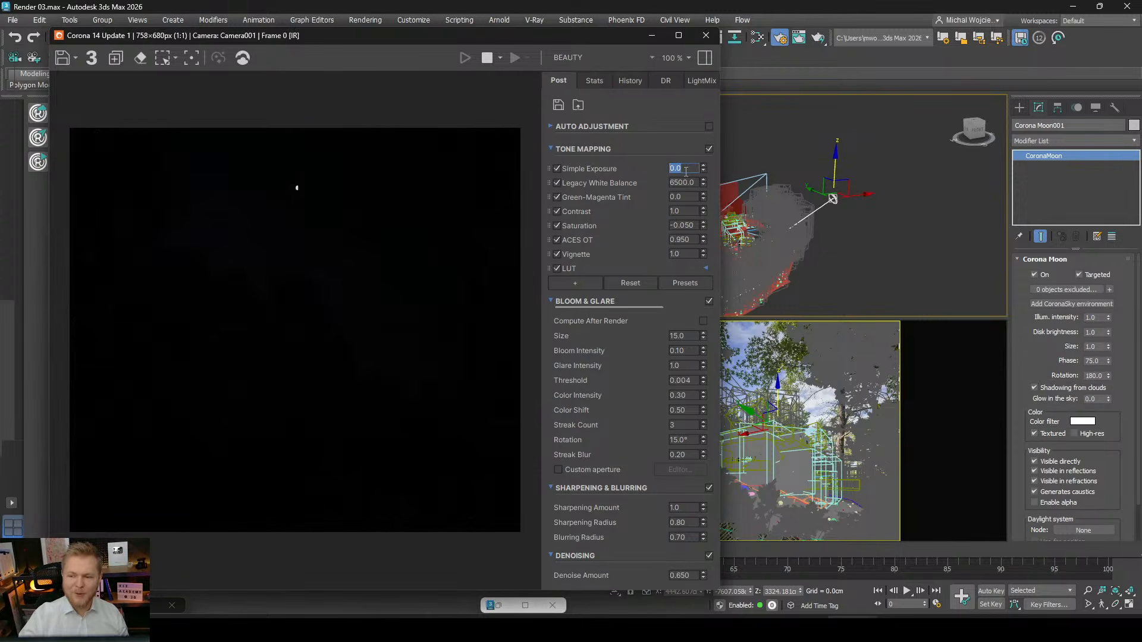
scroll(300, 184, up, 3)
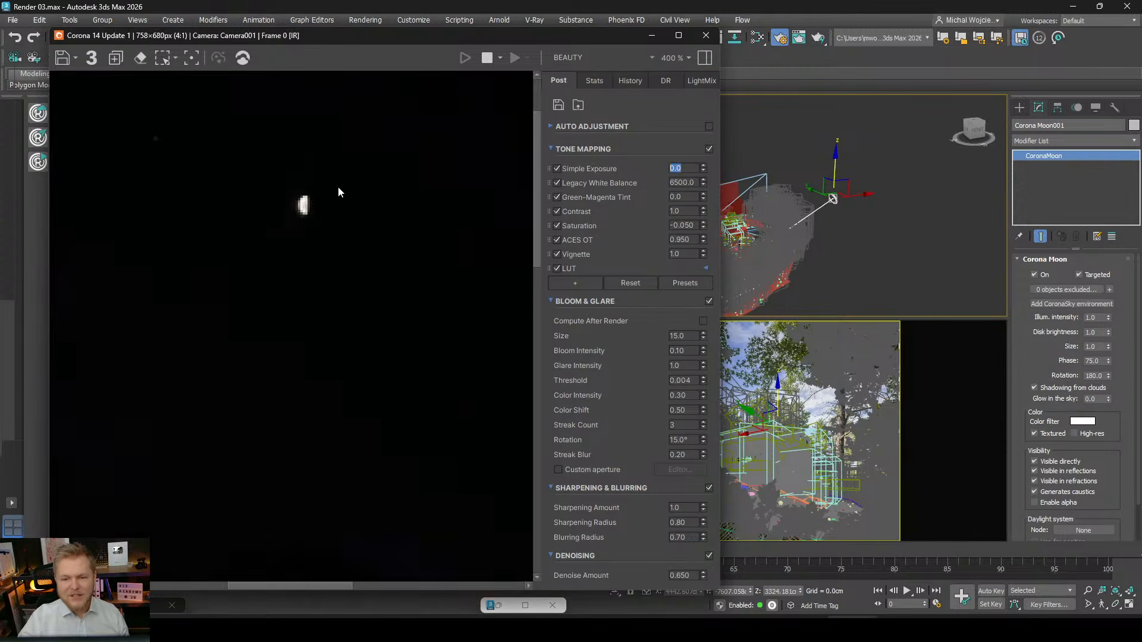
Set the moon's phase and rotation to 0 and inspect the disk in the render.
right_click(1109, 375)
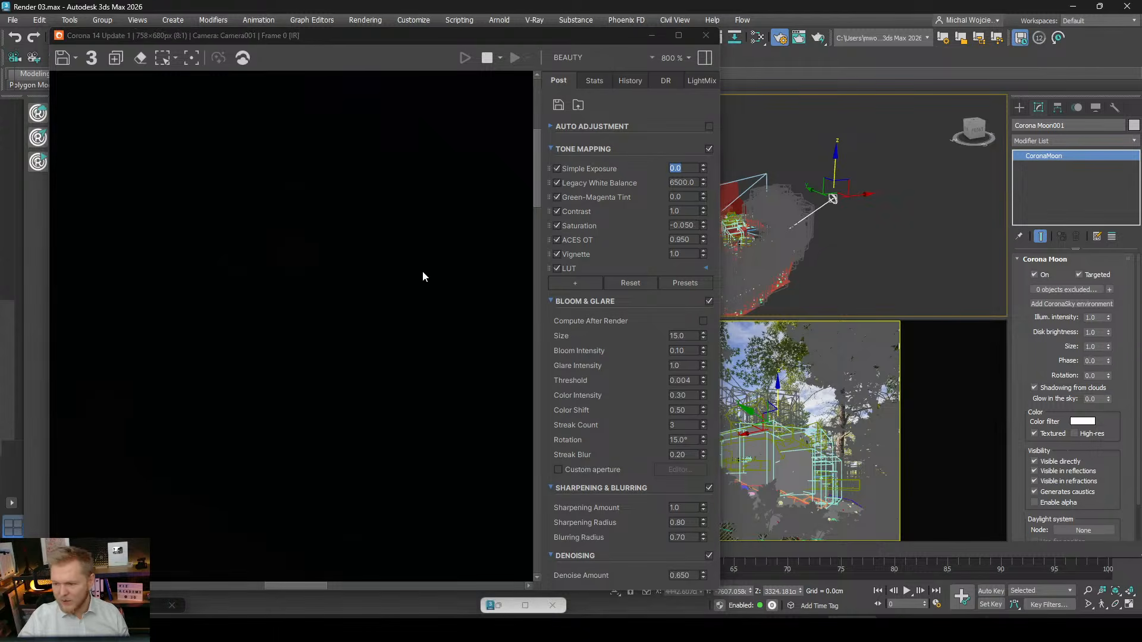
scroll(394, 271, down, 3)
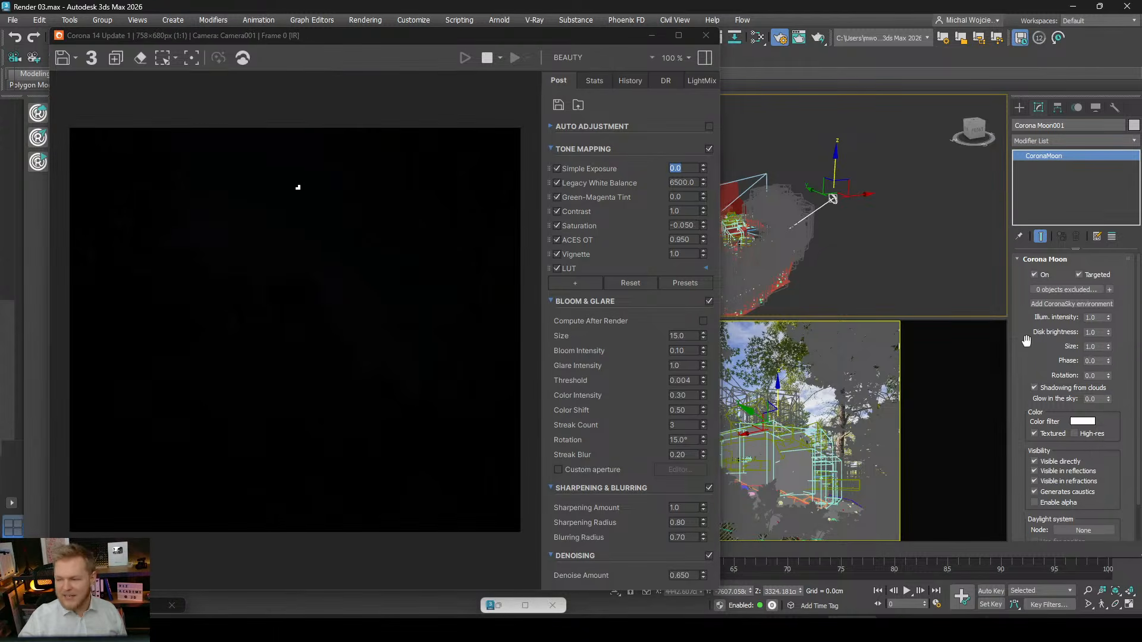
scroll(310, 191, up, 2)
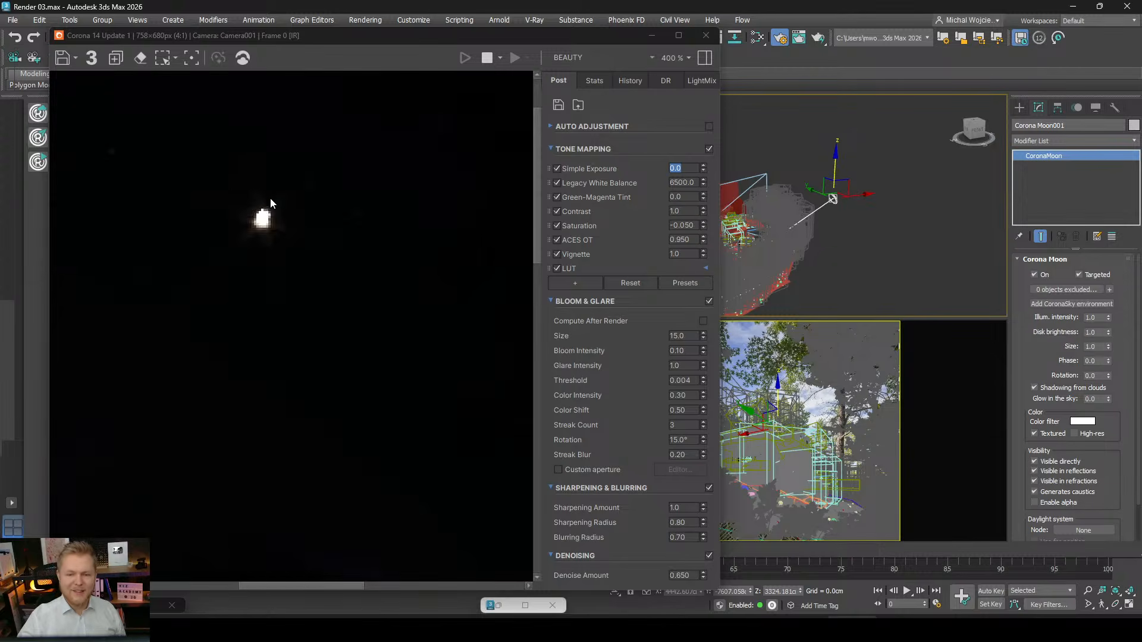
drag(270, 198, 369, 262)
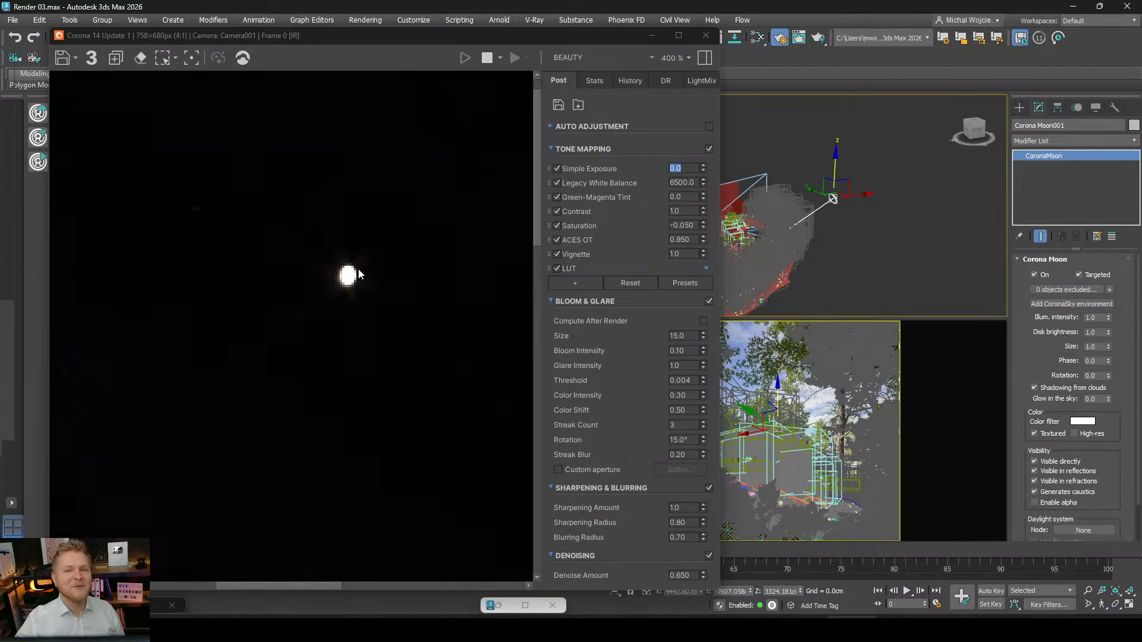
scroll(359, 270, down, 2)
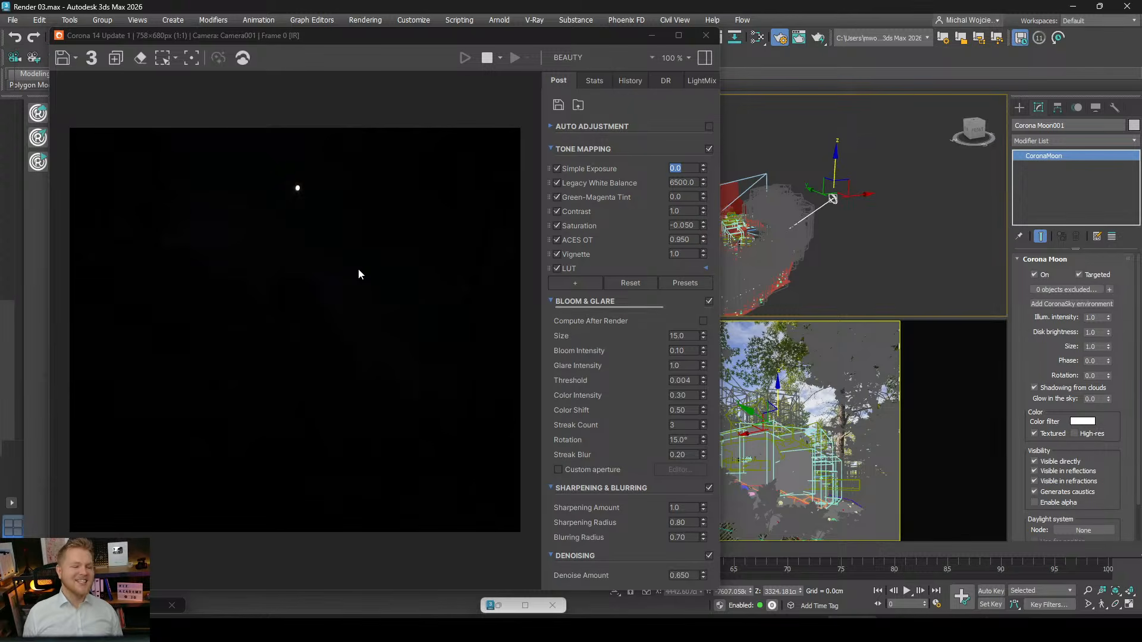
Try a moon size of 50 and settle on a size of 35.
click(1095, 347)
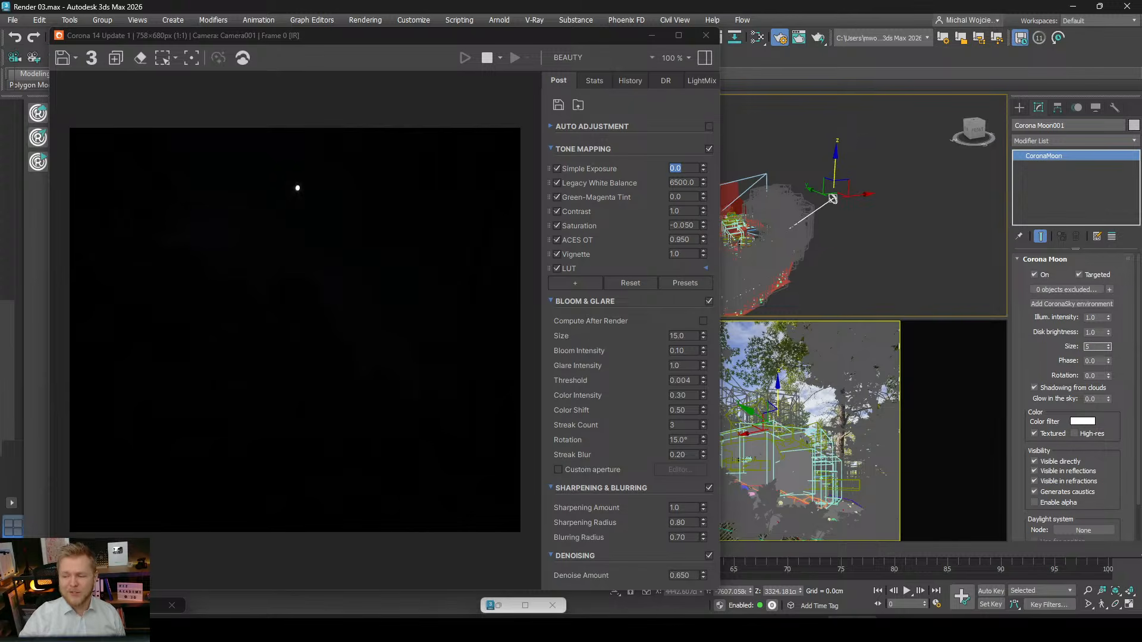
key(Return)
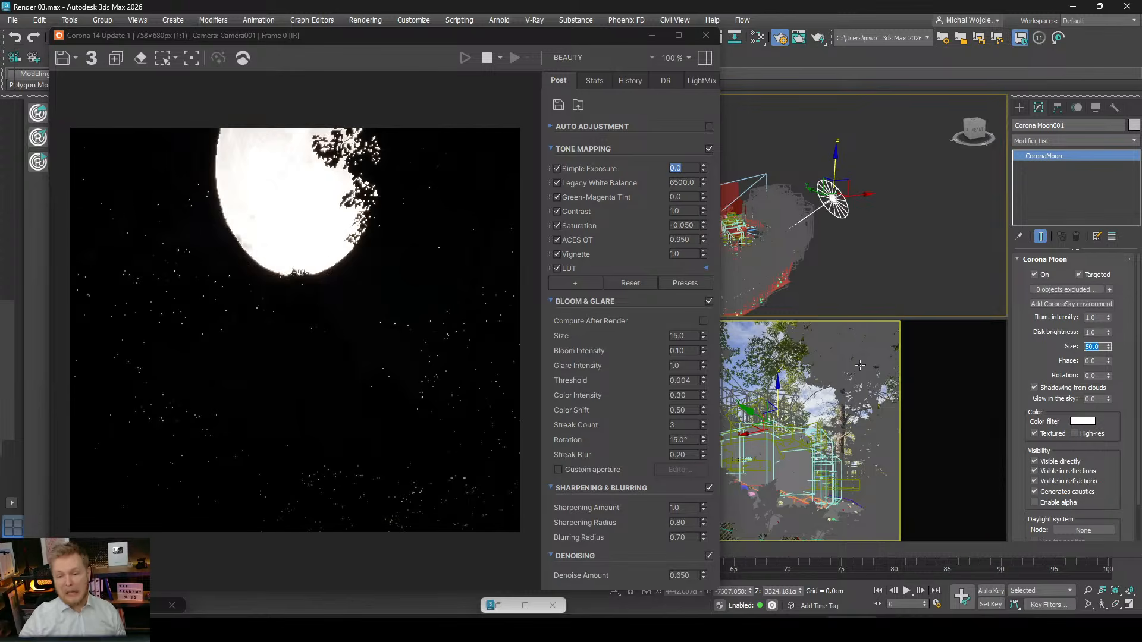
text(35)
key(Return)
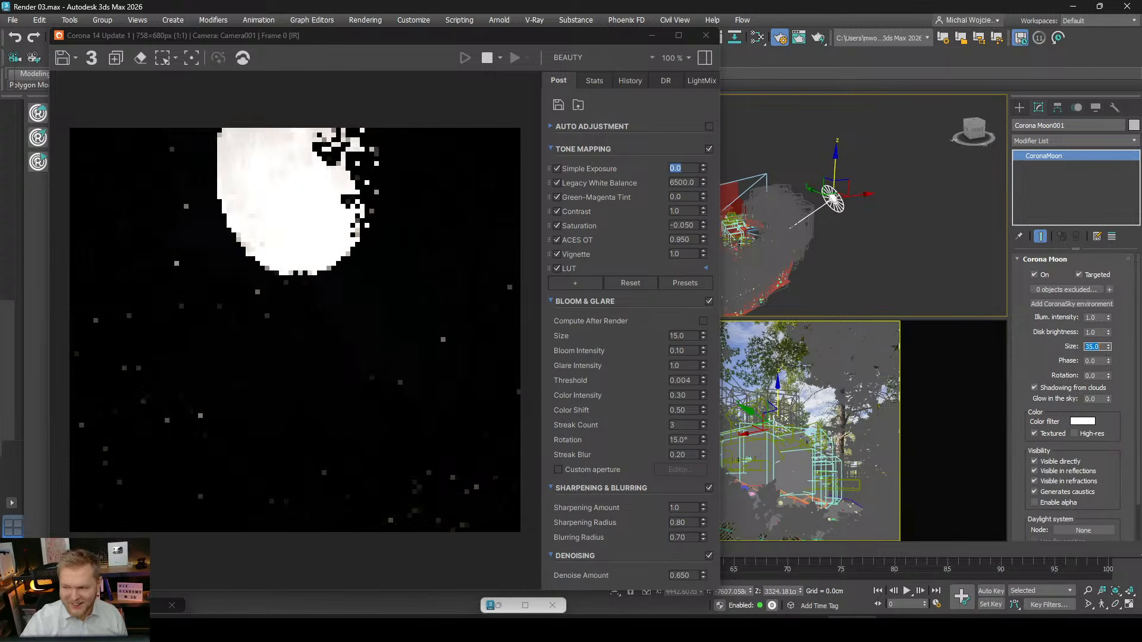
Set the simple exposure in the tone mapping back to 5.
right_click(906, 407)
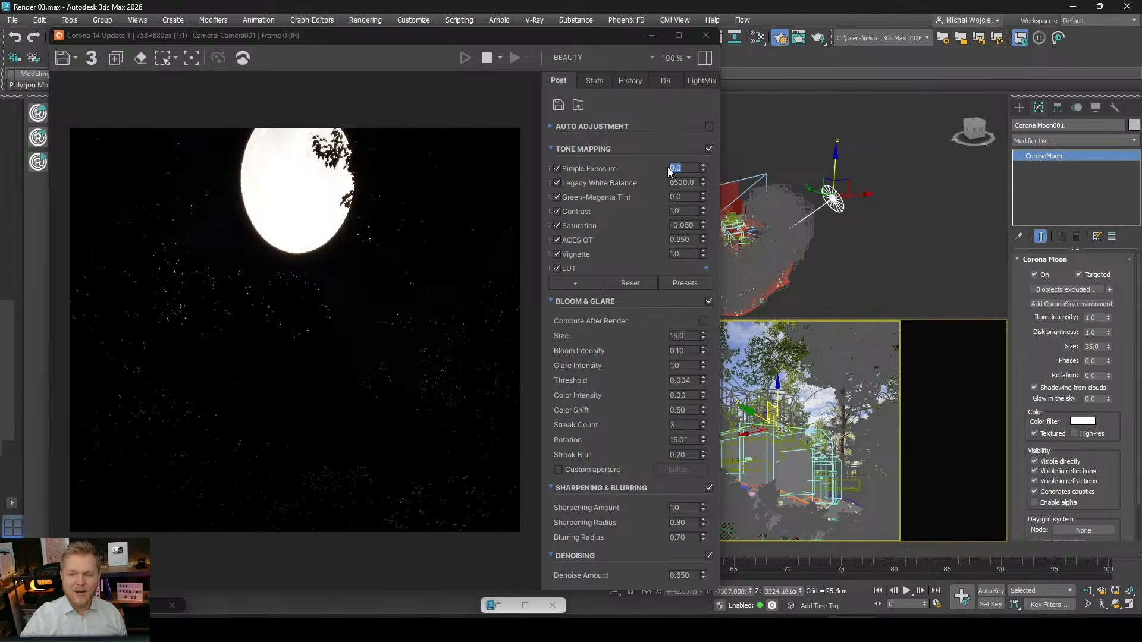
text(5)
key(Return)
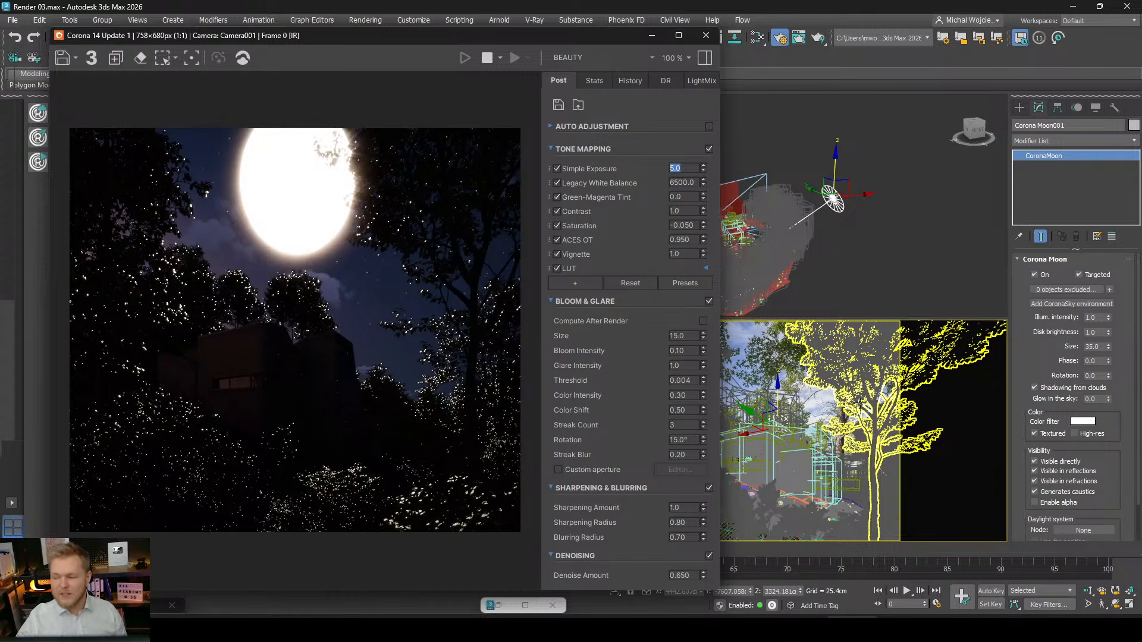
Try a moon illumination intensity of 0.1 and an even lower value, comparing the bright speckles in the render.
click(1097, 317)
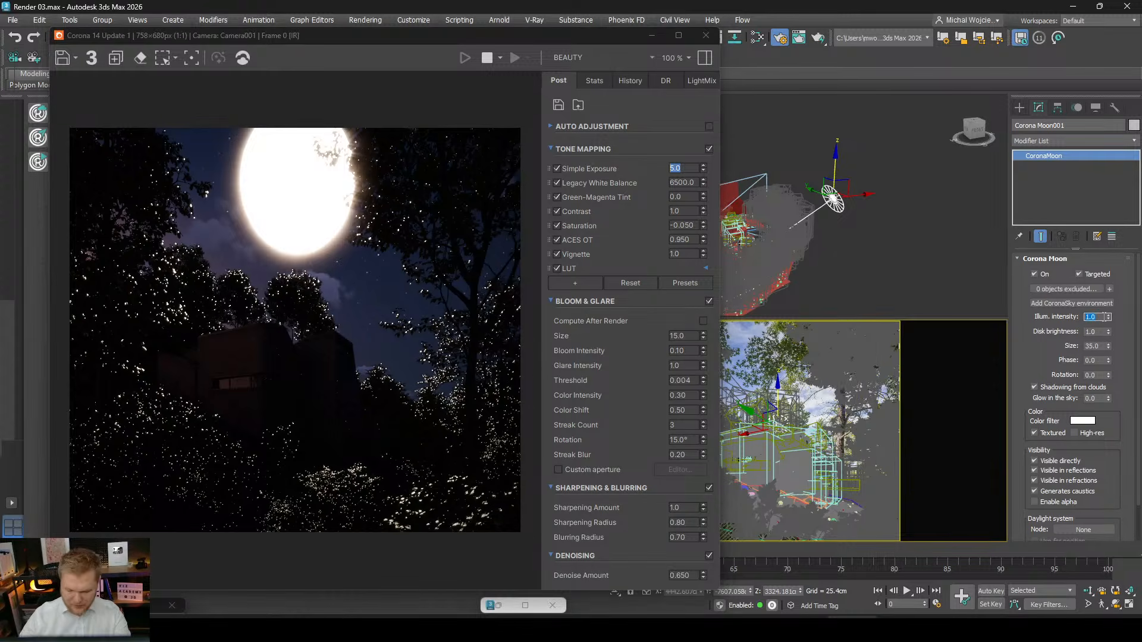
text(0.1)
key(Return)
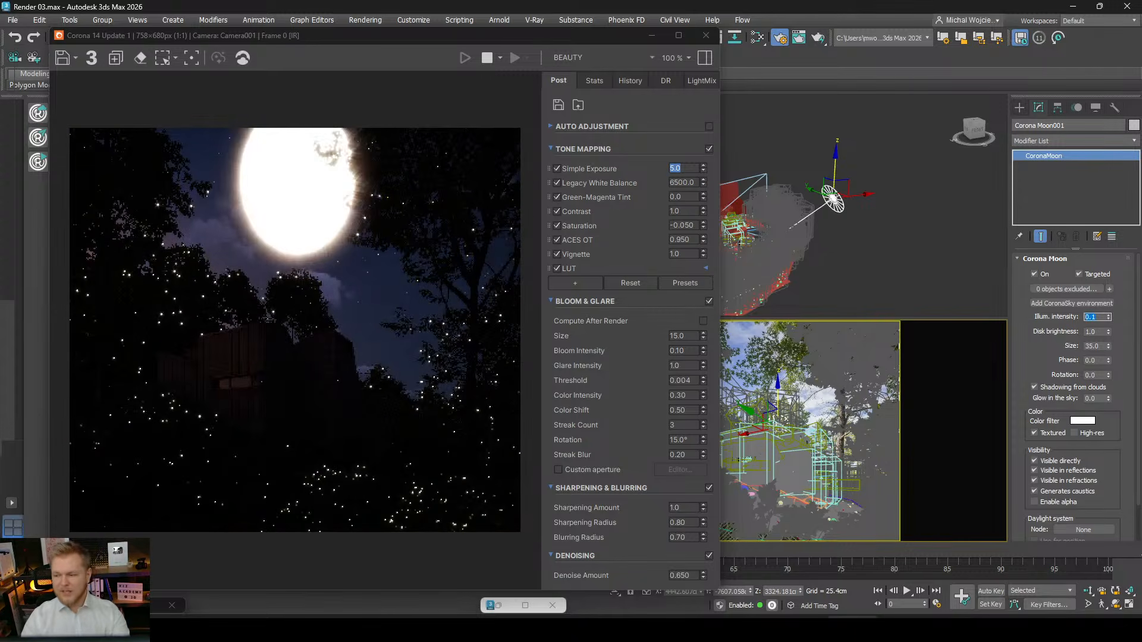
text(0.0)
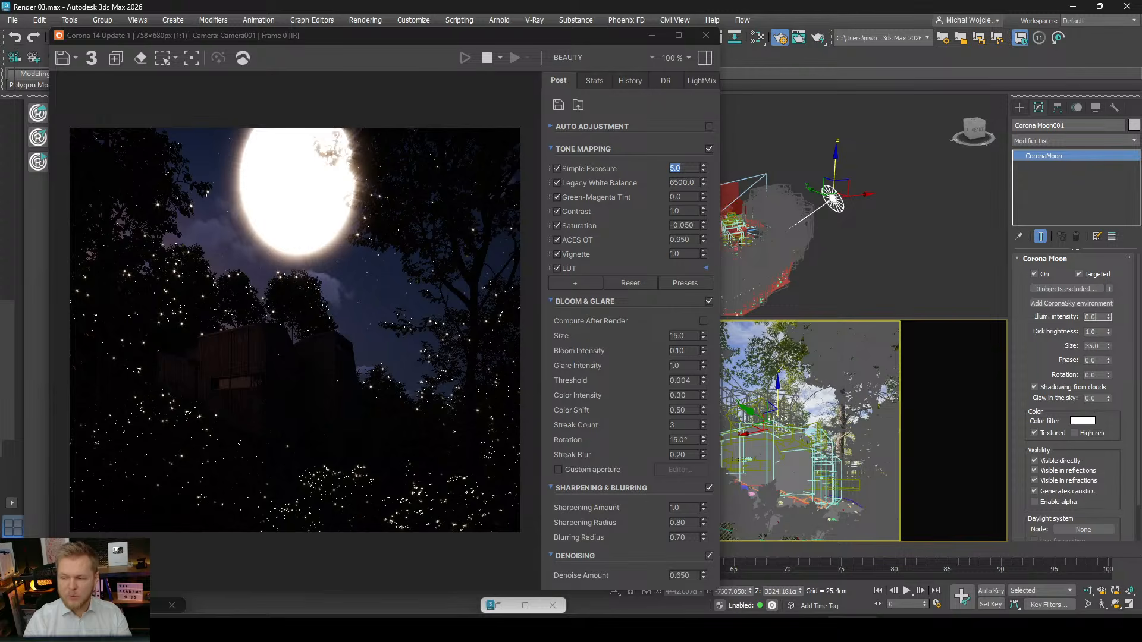
text(5)
key(Return)
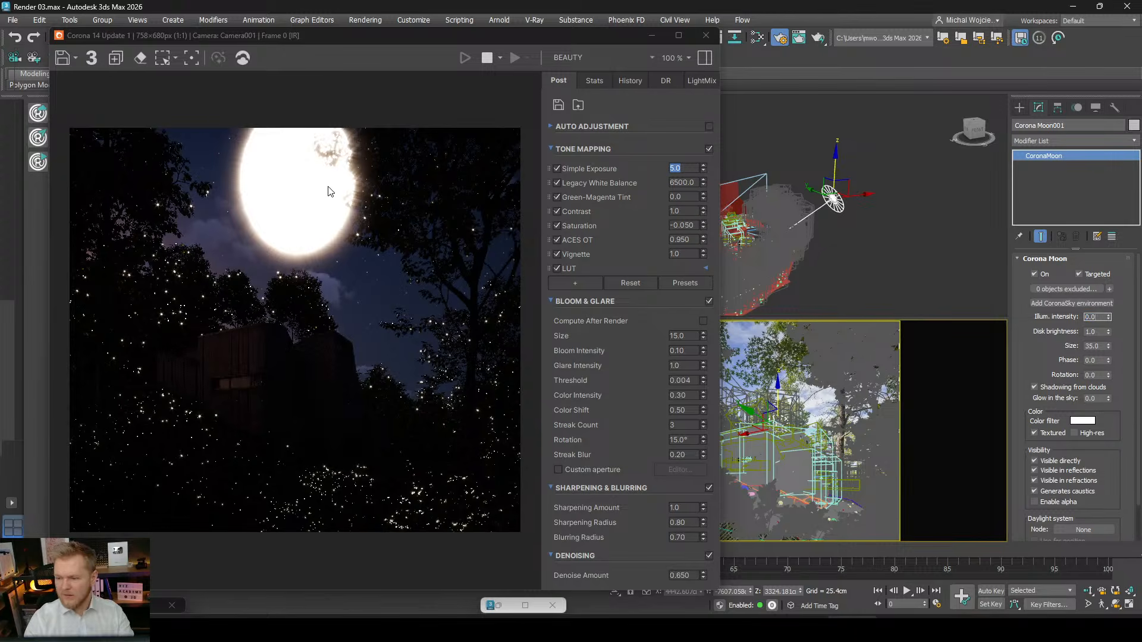
Set the moon's illumination intensity to 0.001 and inspect the moon disk and speckles in the render.
text(0.001)
key(Return)
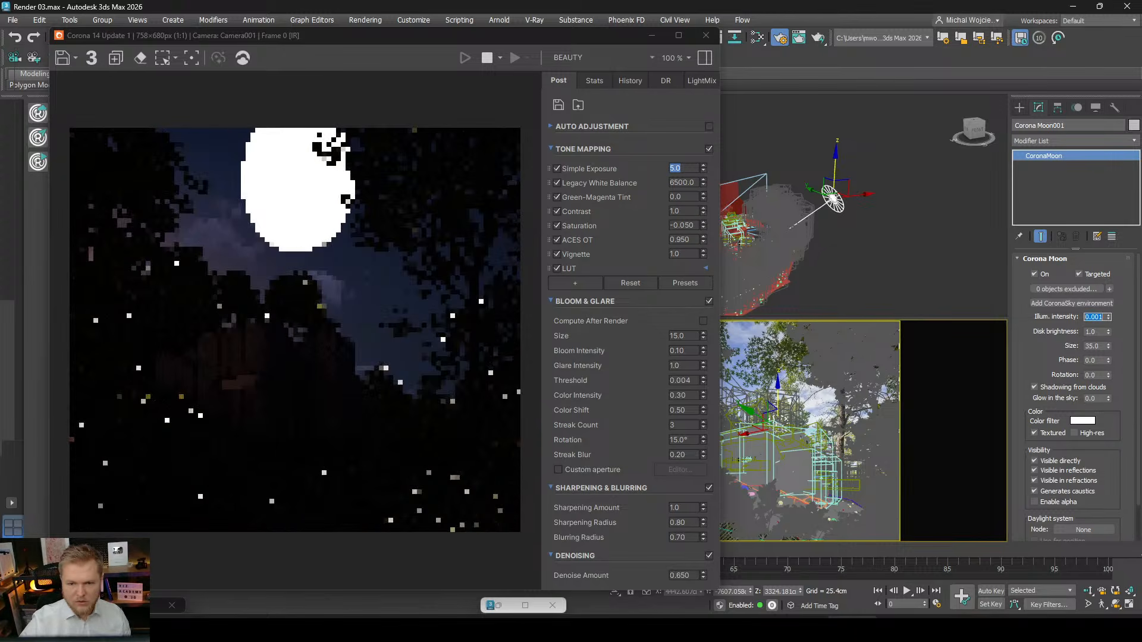
scroll(326, 186, up, 2)
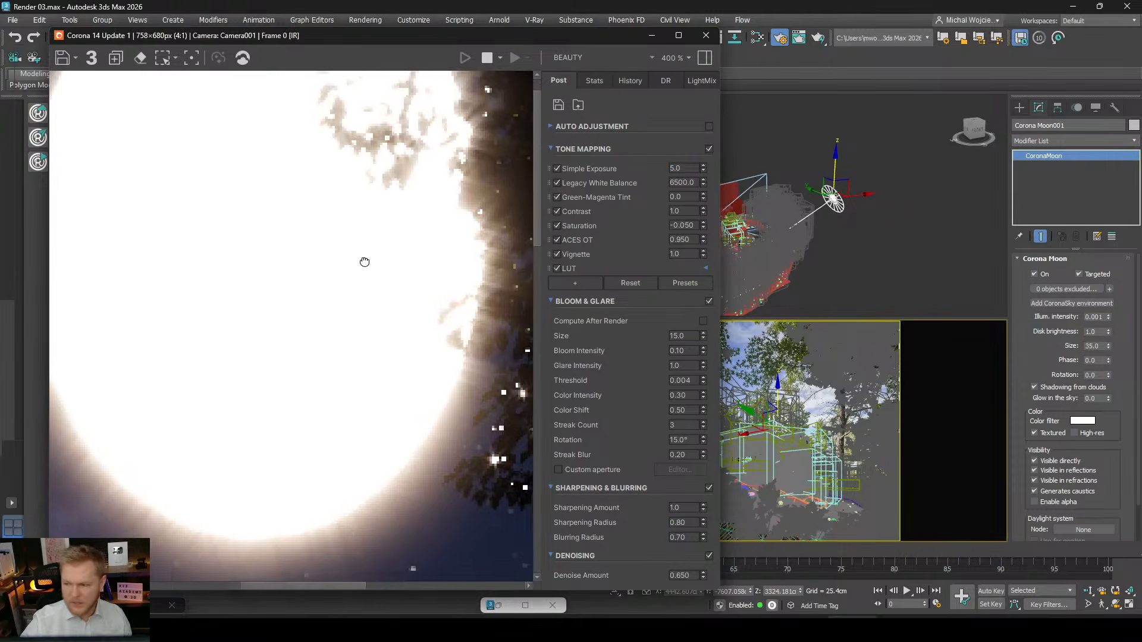
scroll(364, 262, down, 2)
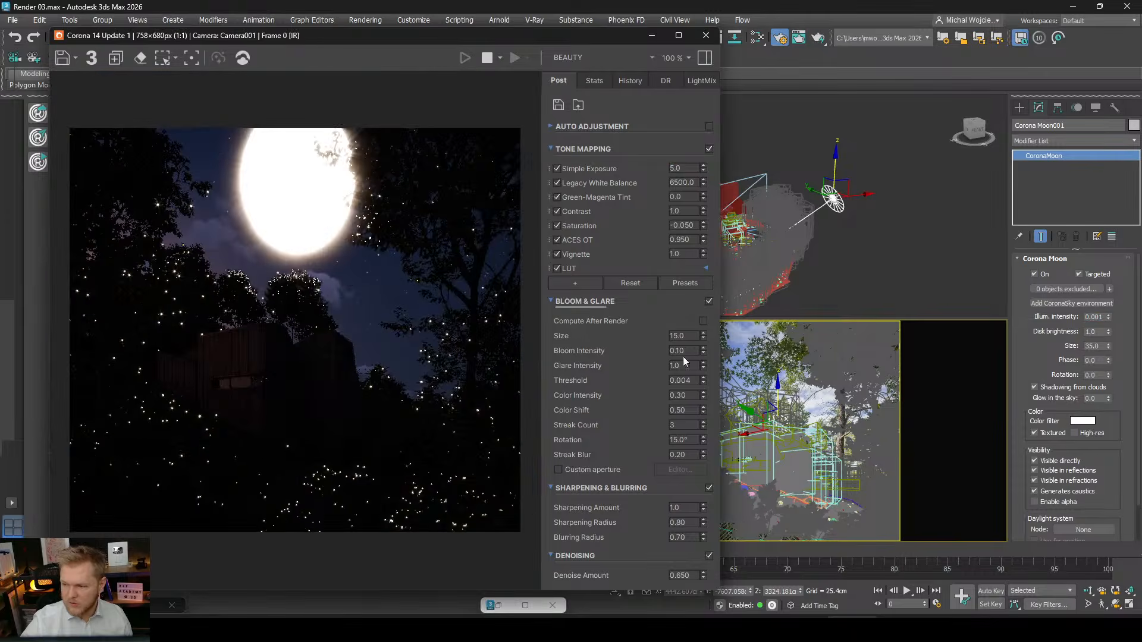
Try lowering the Corona Moon's disk brightness to 0.39 and then to 0.1.
scroll(357, 266, up, 1)
click(1109, 330)
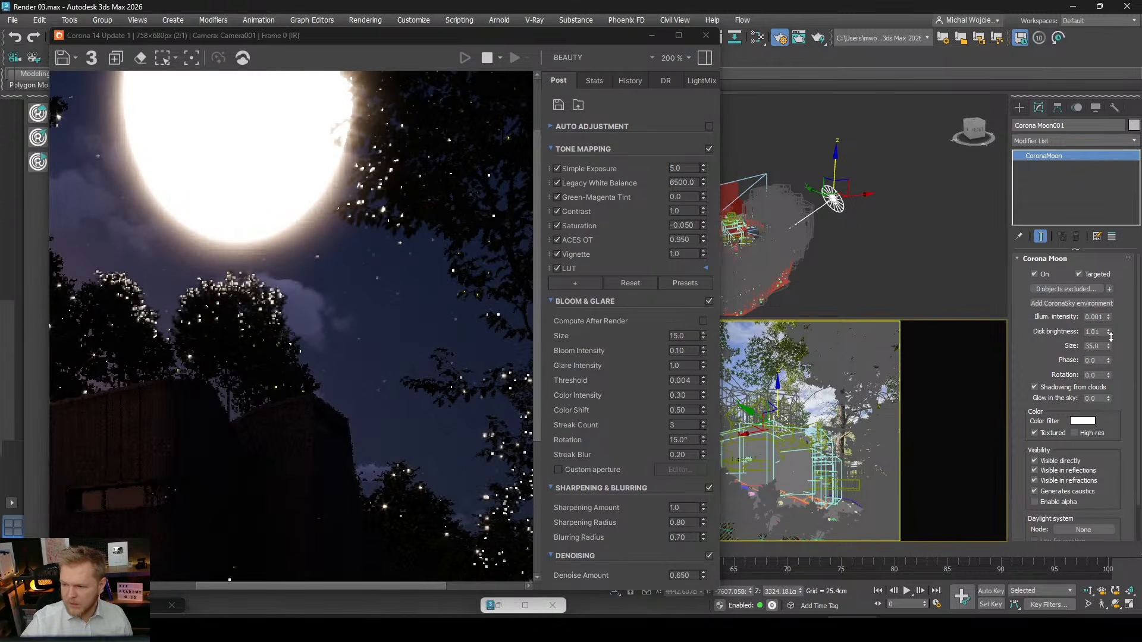
drag(1109, 337, 1112, 364)
scroll(305, 256, down, 1)
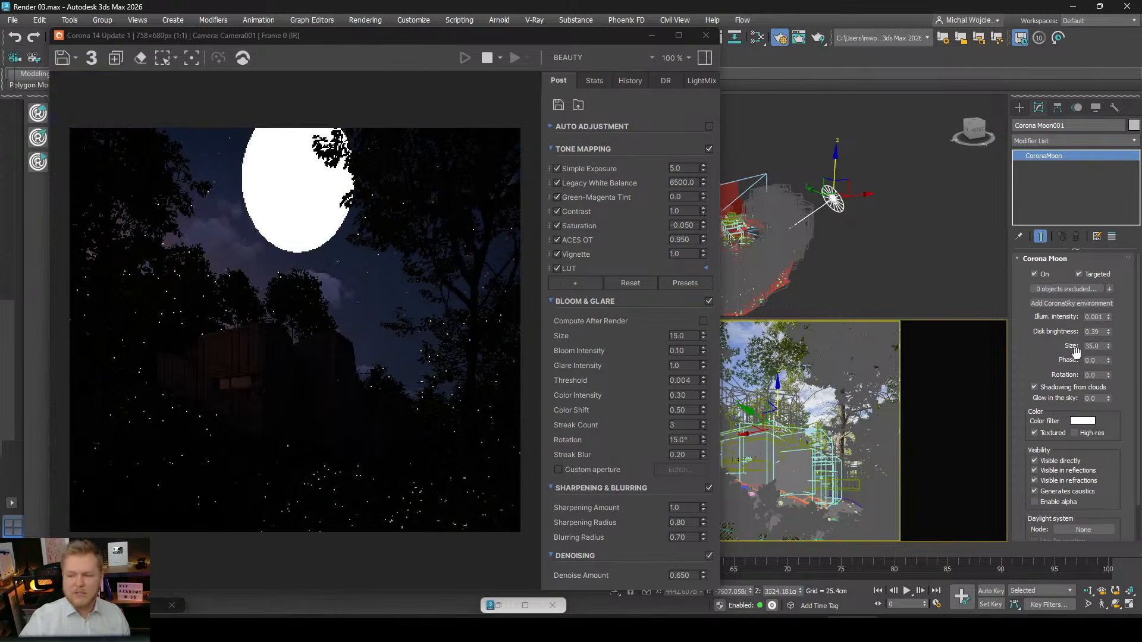
click(1108, 335)
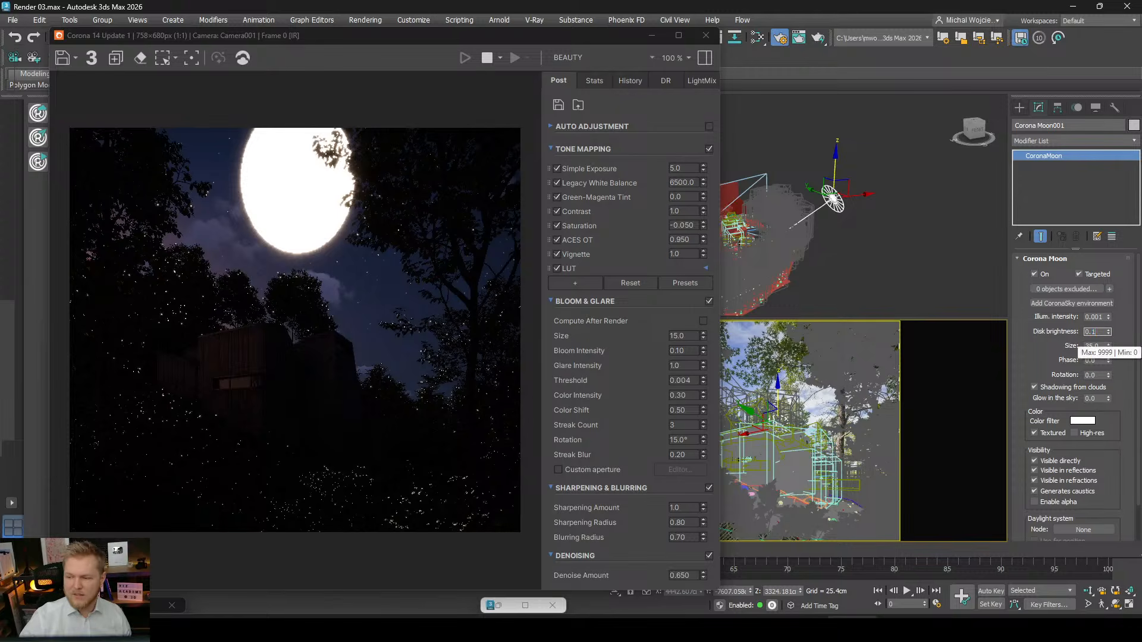
text(0.1)
key(Return)
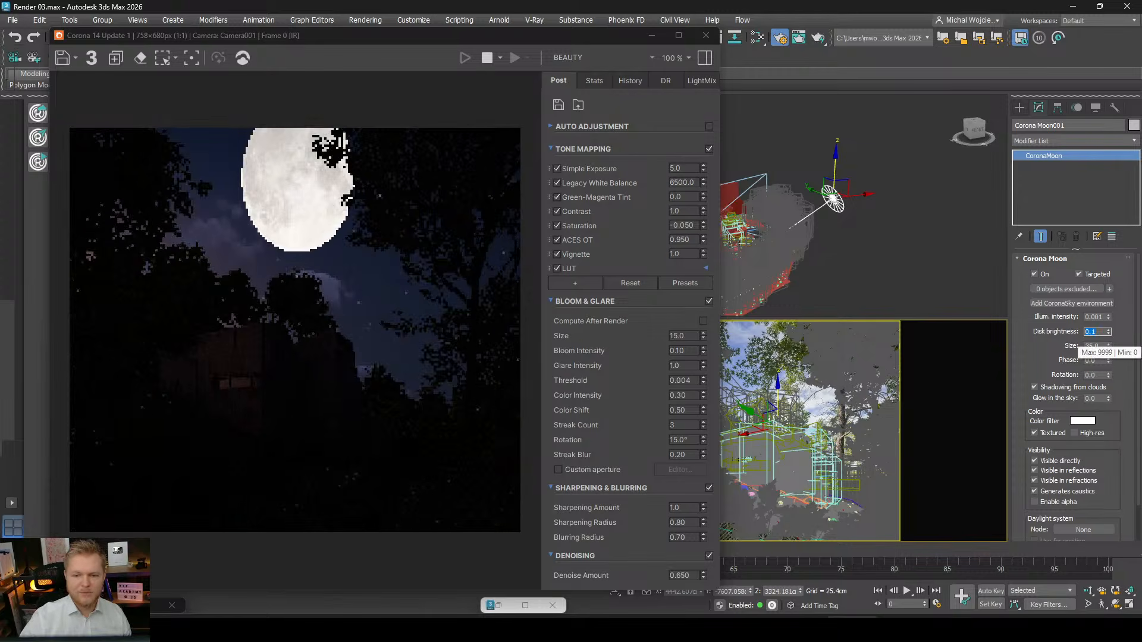
Set the Corona Moon's disk brightness to 0.05 and inspect the lunar surface in the render.
text(0.05)
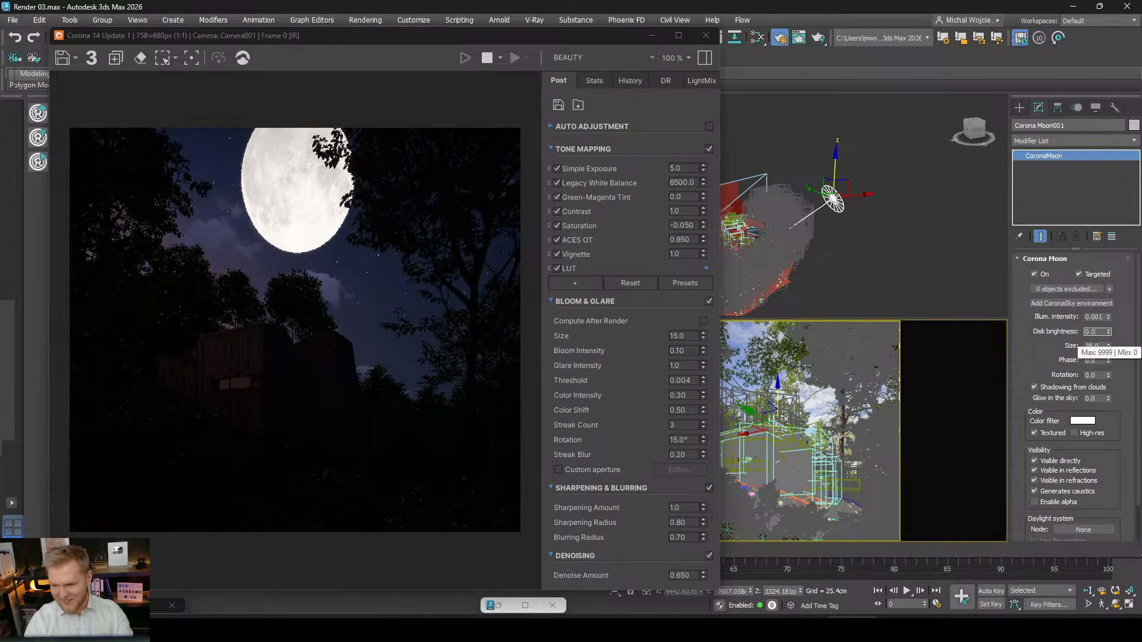
key(Return)
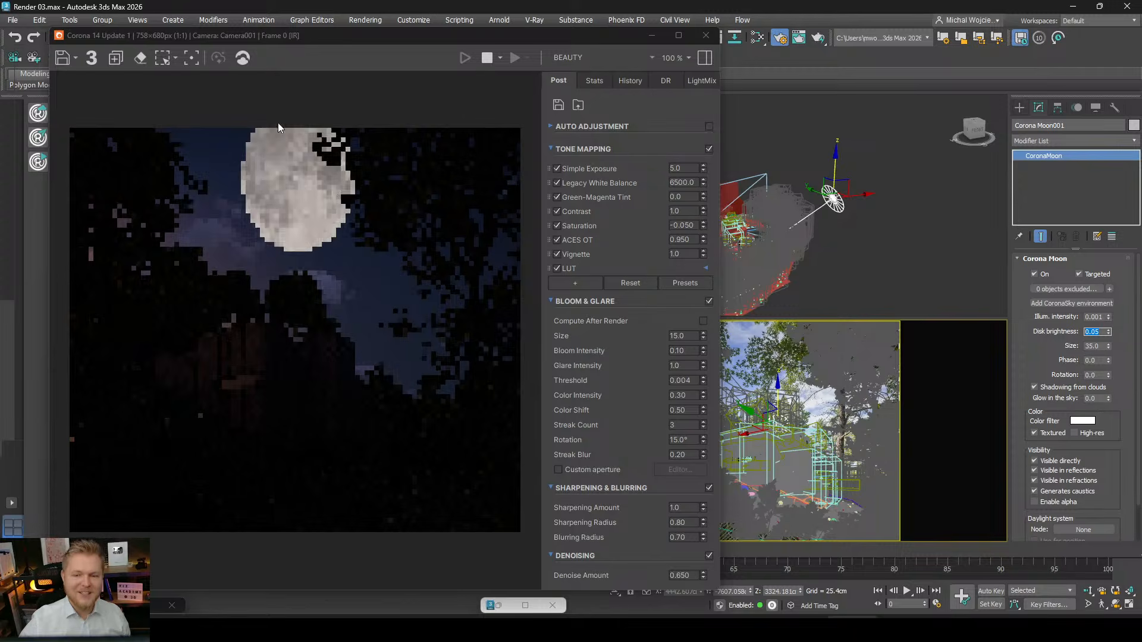
scroll(277, 125, up, 3)
scroll(302, 235, down, 1)
scroll(302, 235, down, 1)
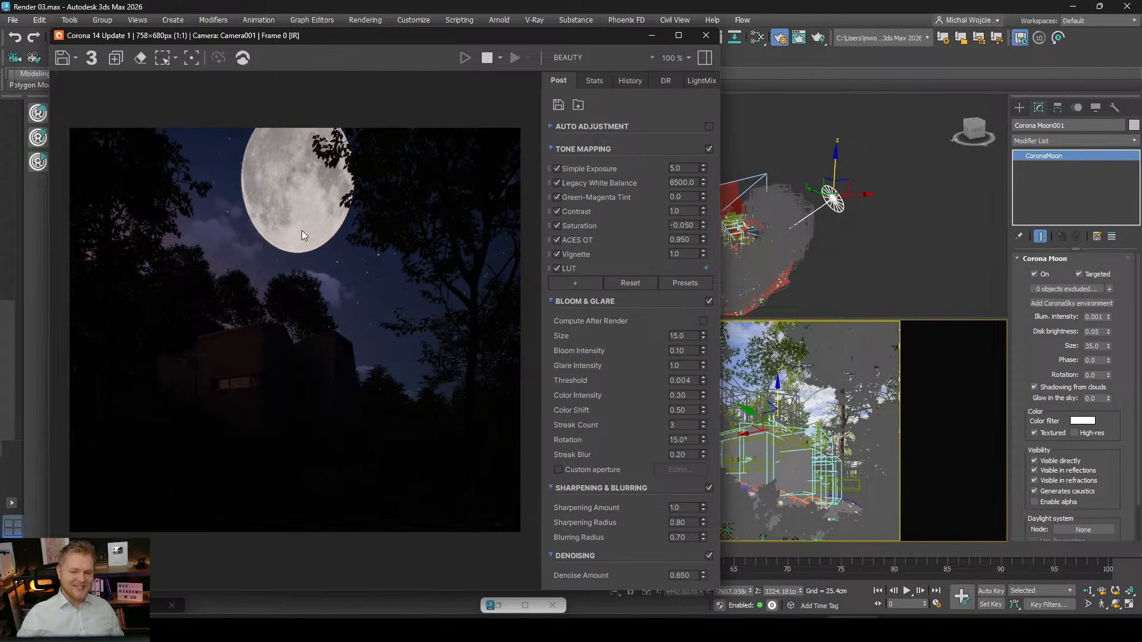
Raise the render's Simple Exposure in tone mapping to 10.
double_click(690, 167)
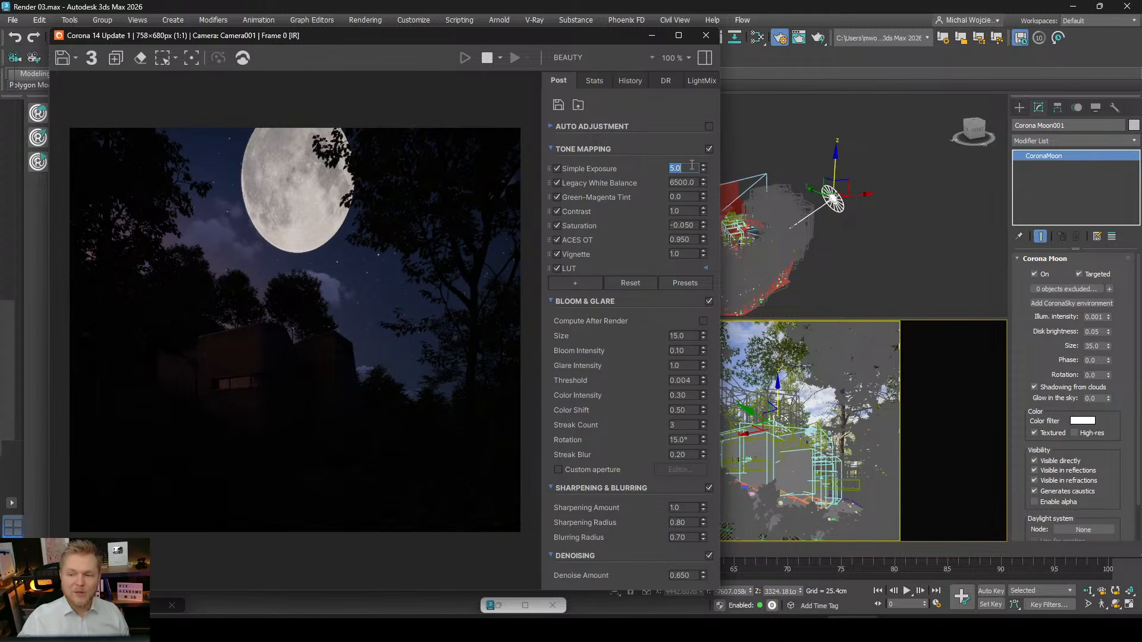
text(10)
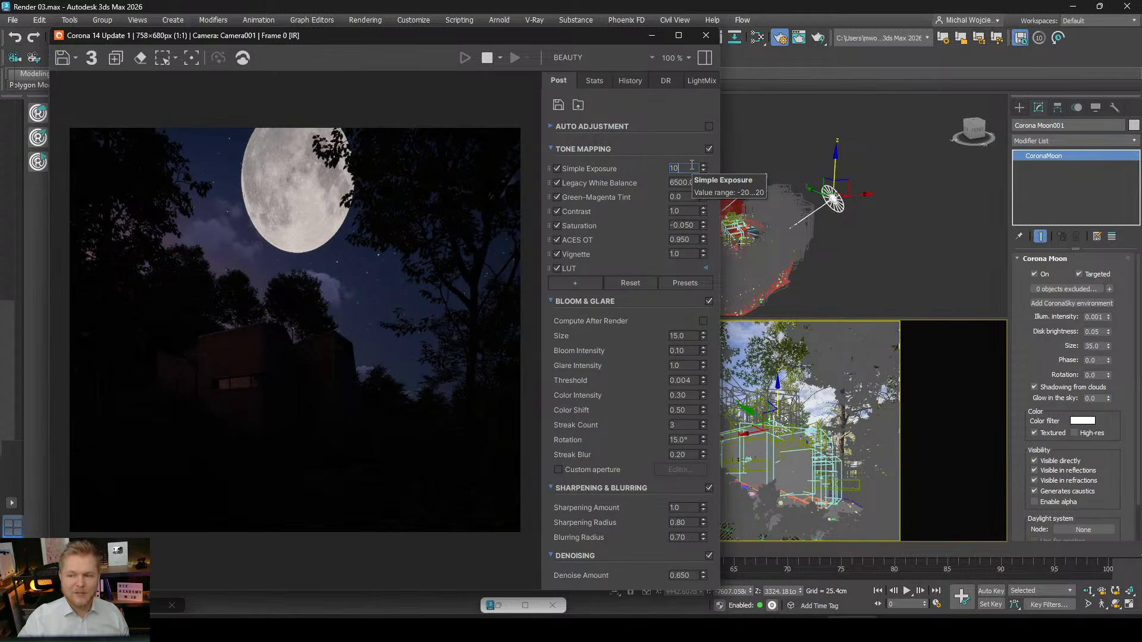
key(Return)
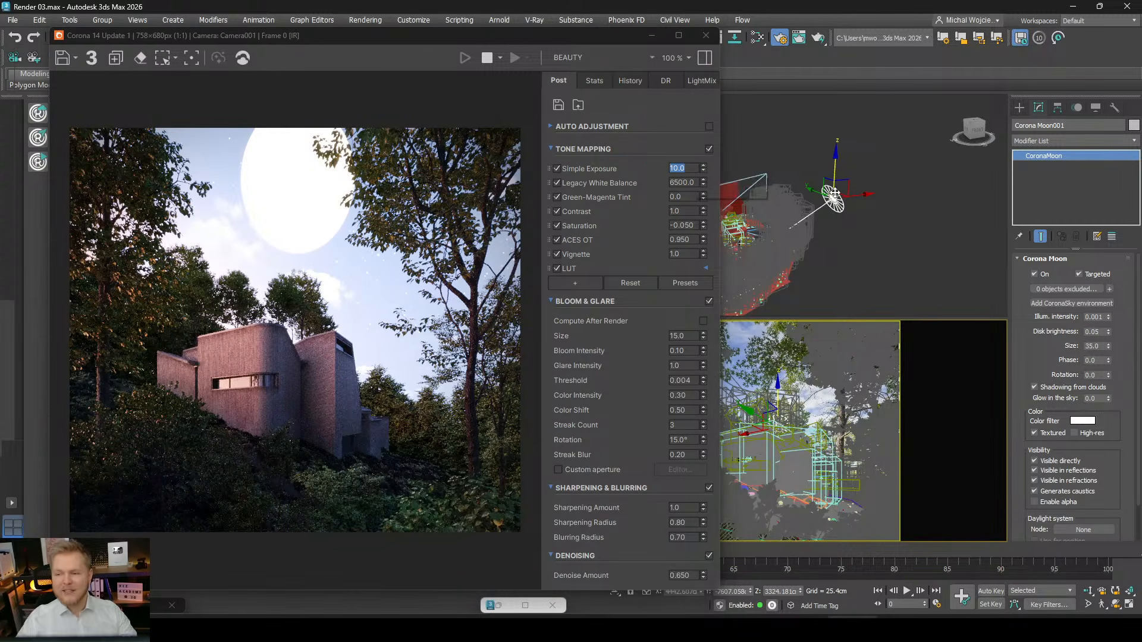
Set the render's Simple Exposure in tone mapping to -2.
scroll(892, 189, down, 5)
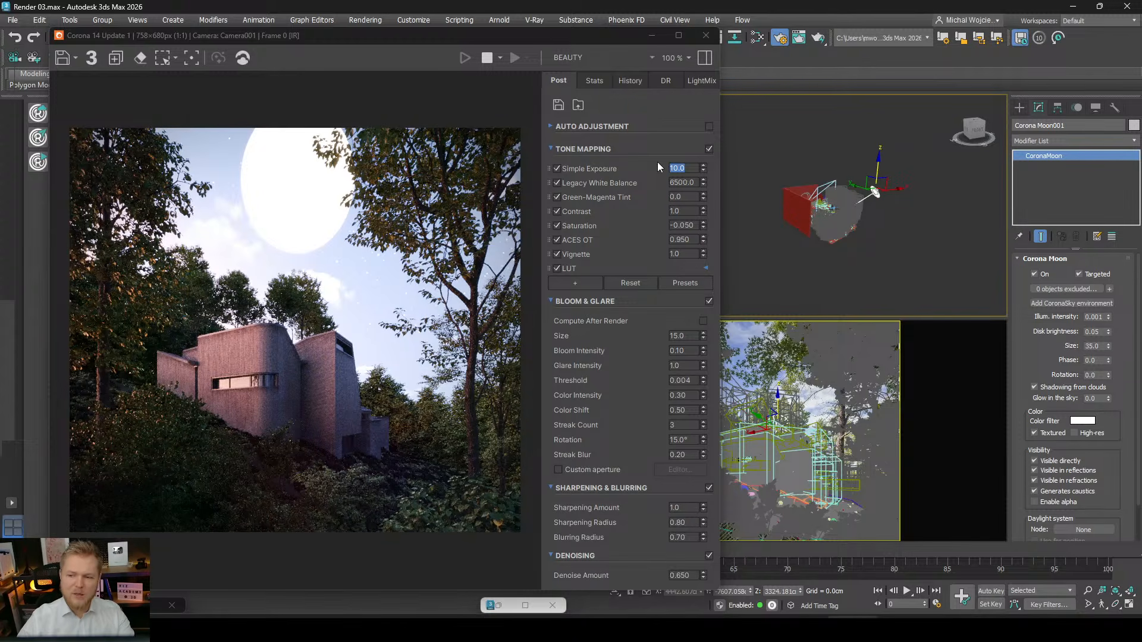
click(681, 167)
text(-2)
key(Return)
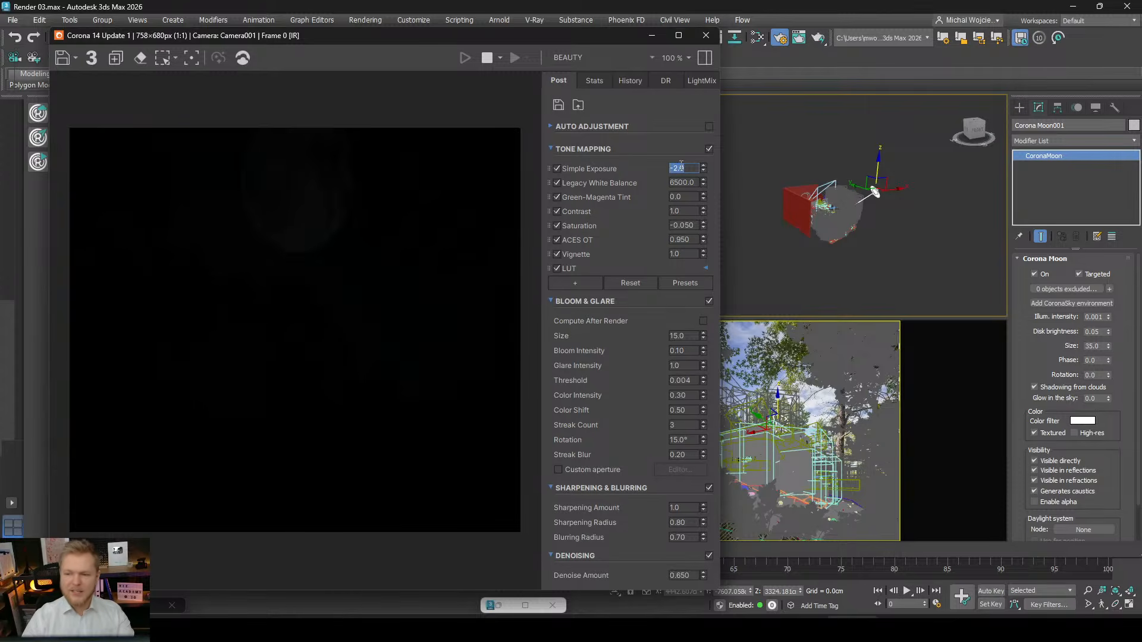
Select the Corona Sun in the perspective viewport and raise it above the terrain to light the scene as daytime.
scroll(832, 221, up, 5)
middle_drag(841, 235, 833, 258)
scroll(868, 246, down, 3)
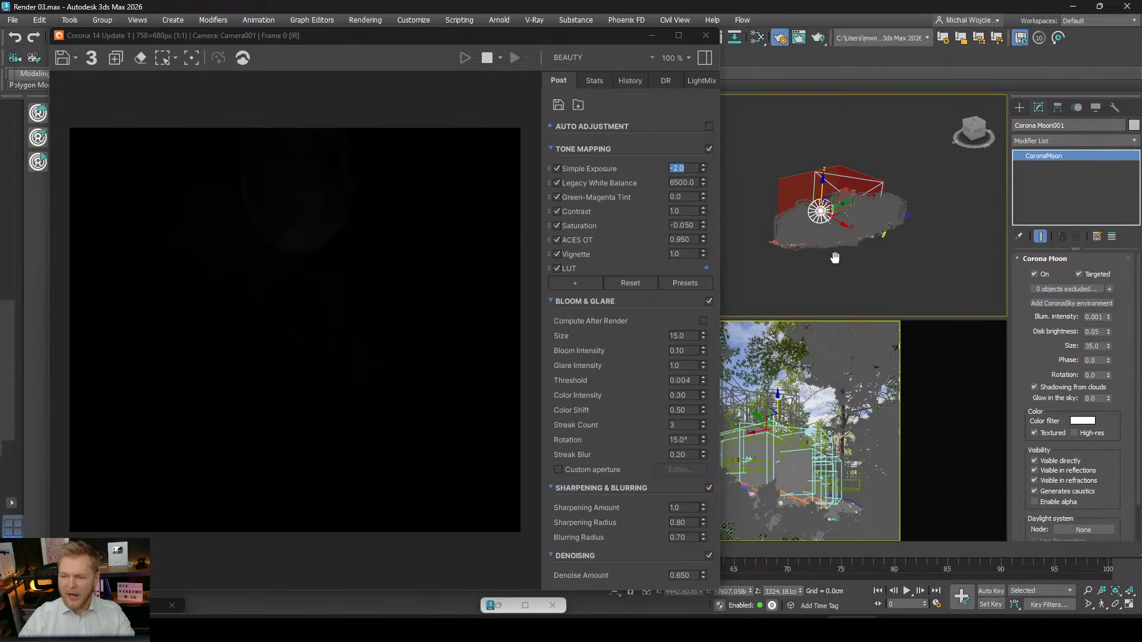
scroll(885, 236, up, 3)
click(885, 235)
drag(885, 235, 883, 138)
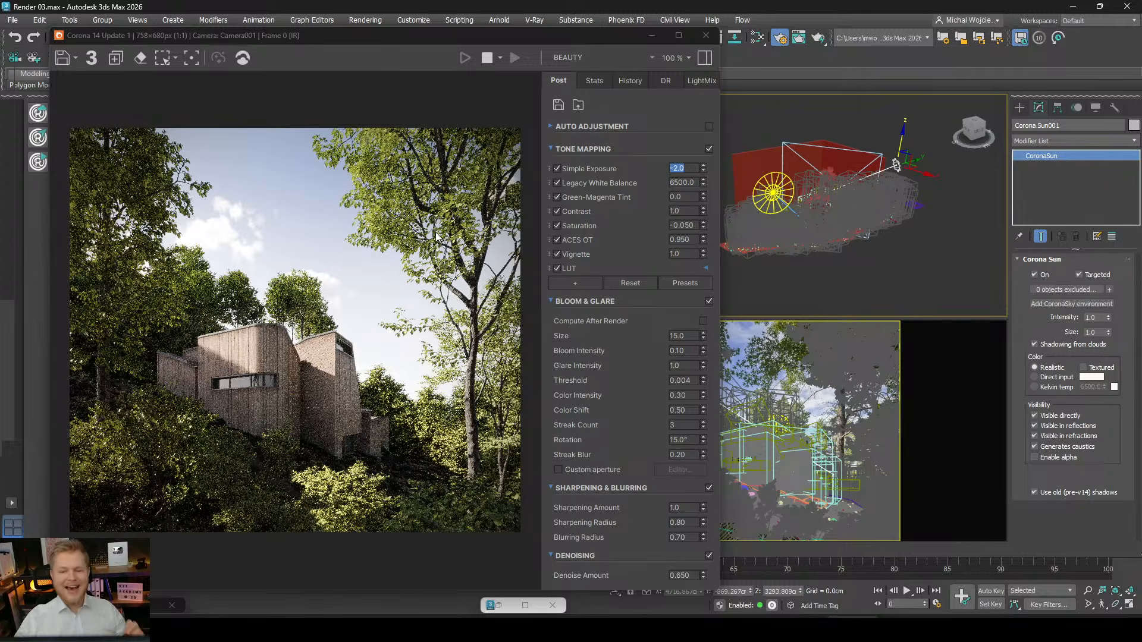
Set both the illumination intensity and the disk brightness of the Corona Moon to 1 and inspect the sky in the render.
click(768, 187)
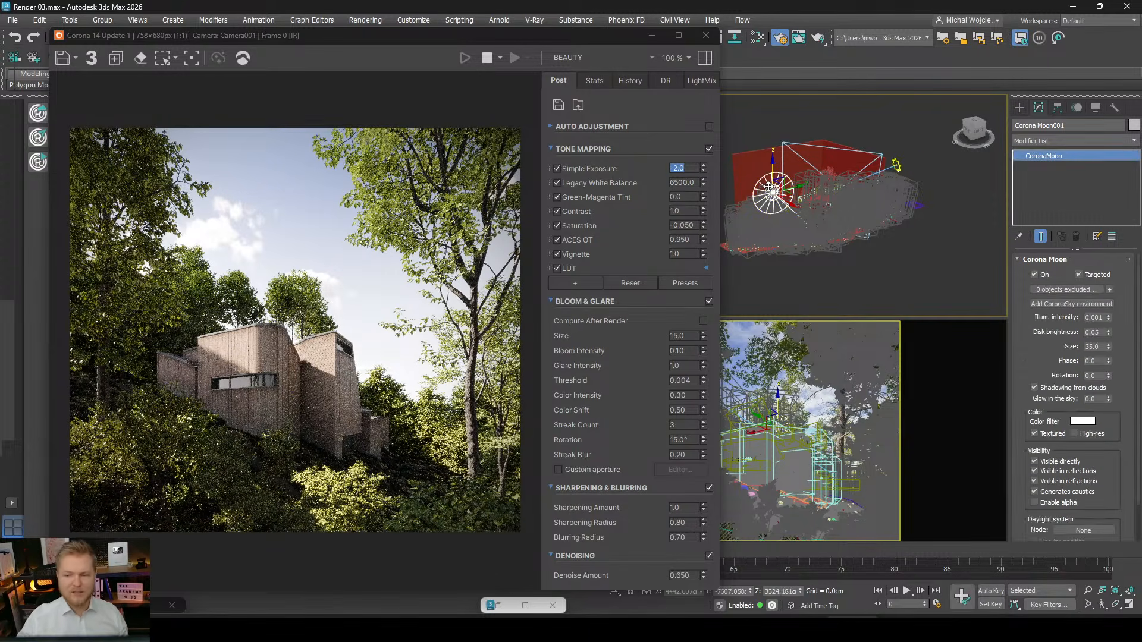
click(1101, 318)
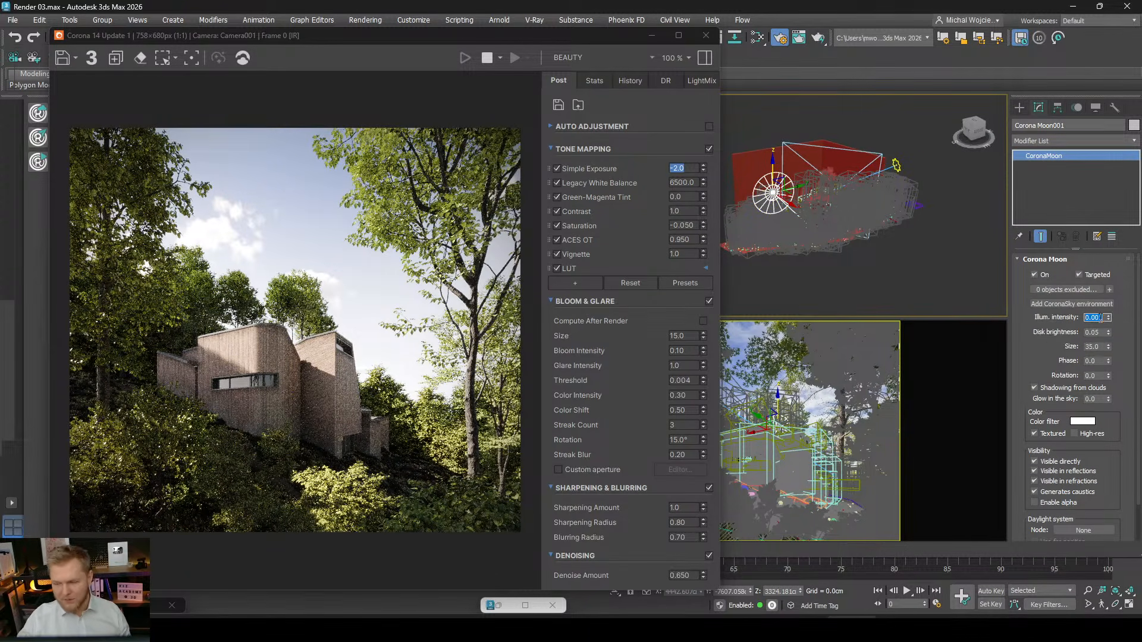
text(1)
key(Return)
key(Tab)
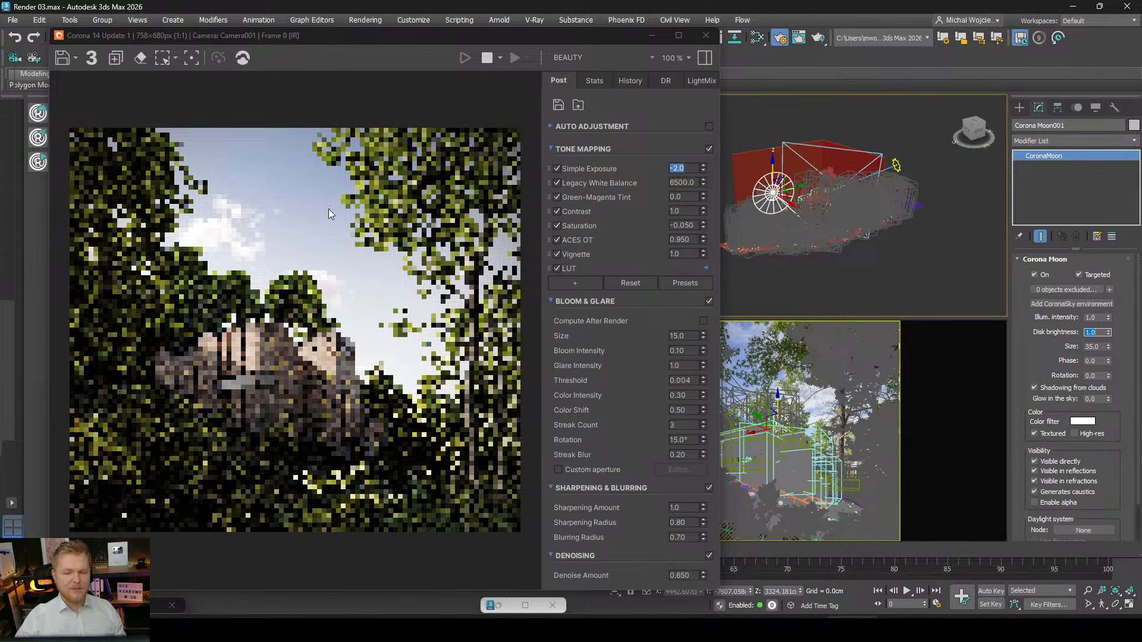
scroll(307, 158, up, 3)
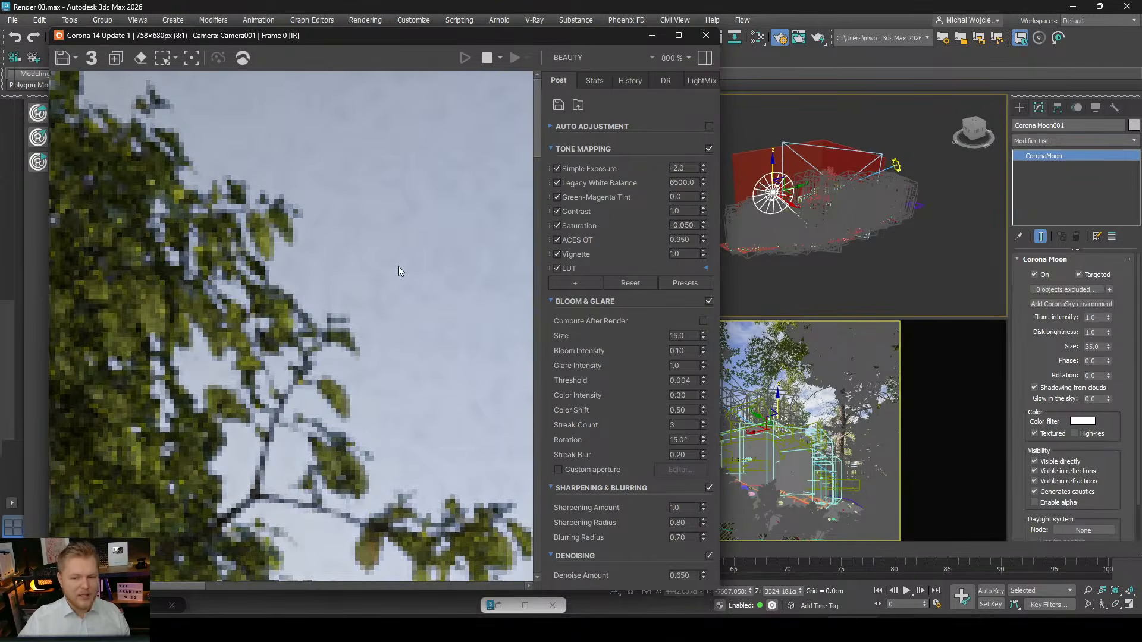
scroll(397, 266, down, 3)
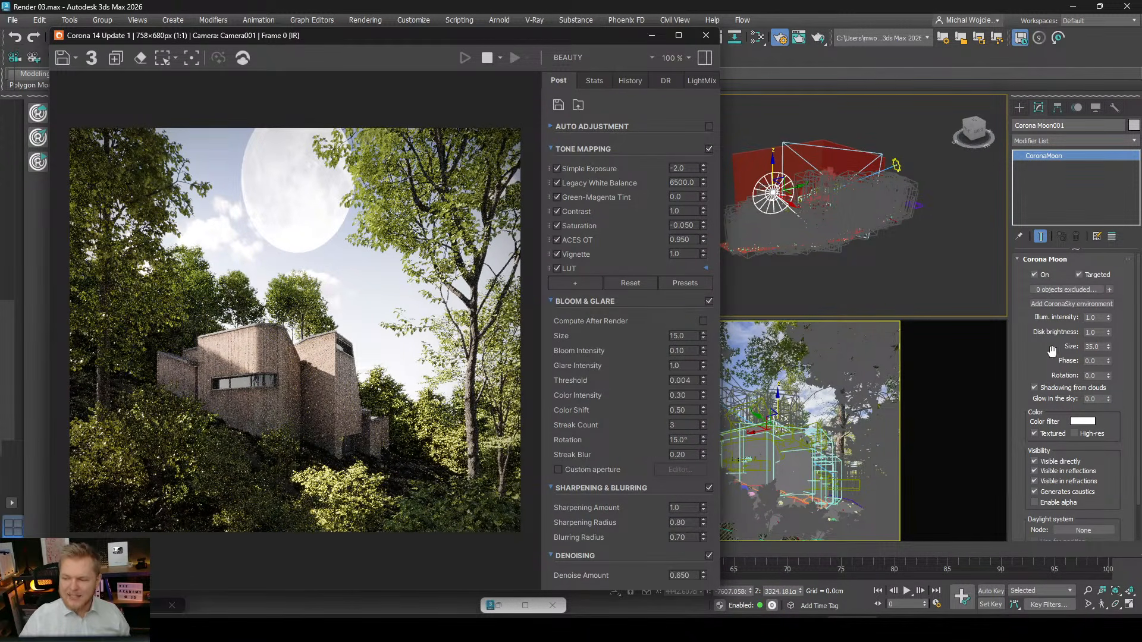
Try the moon's phase at 100, and raise it gradually to about 359.9.
double_click(1091, 361)
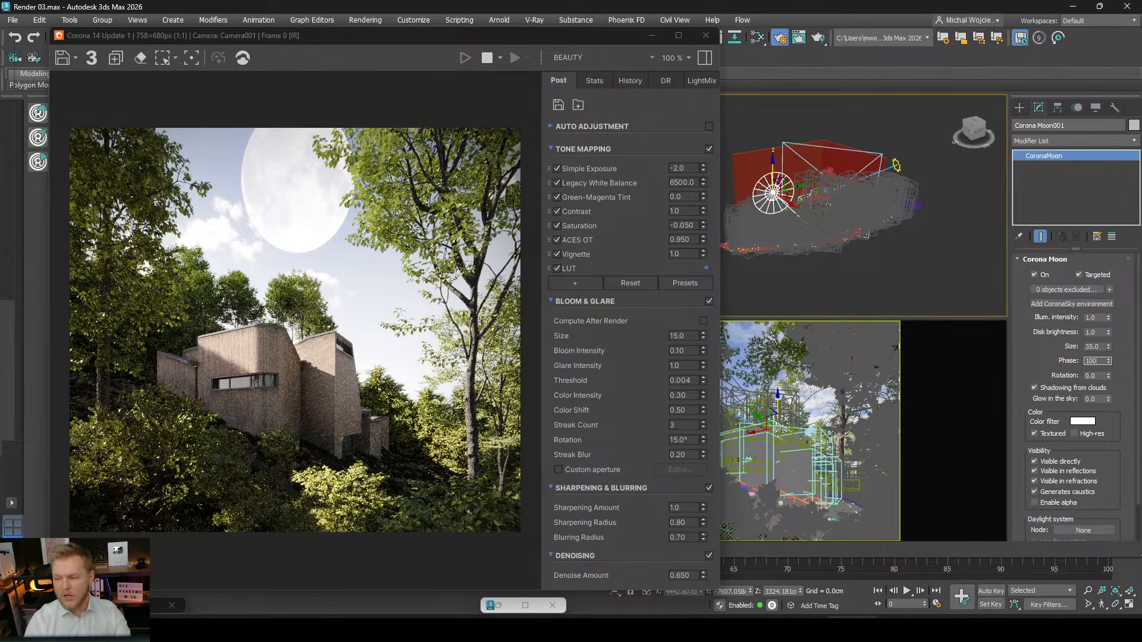
text(100)
key(Return)
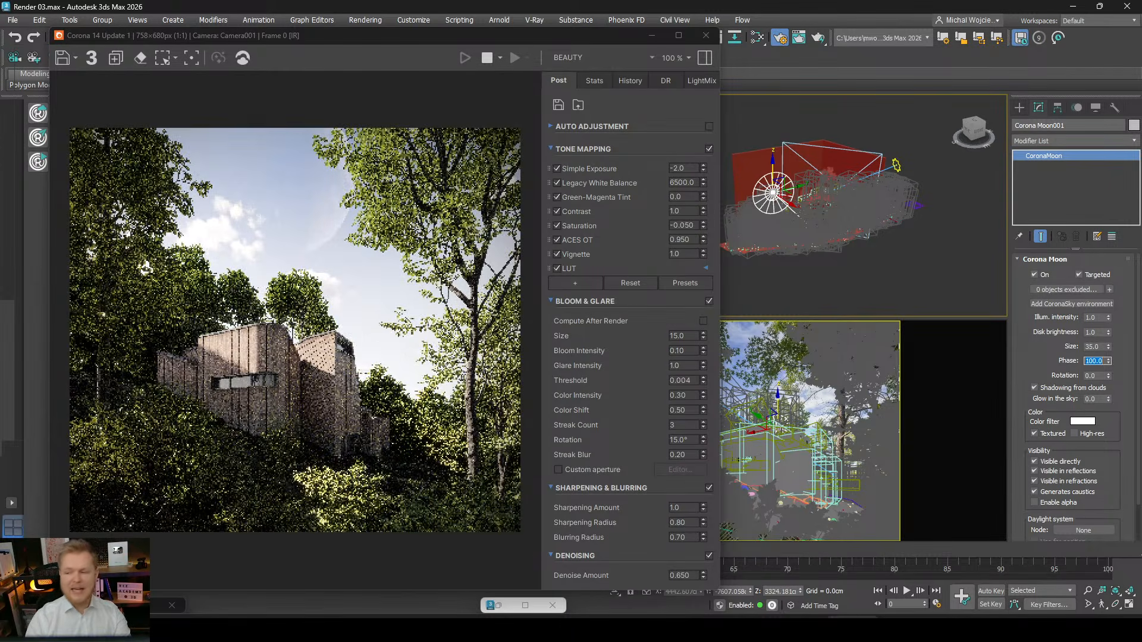
drag(1109, 360, 1078, 163)
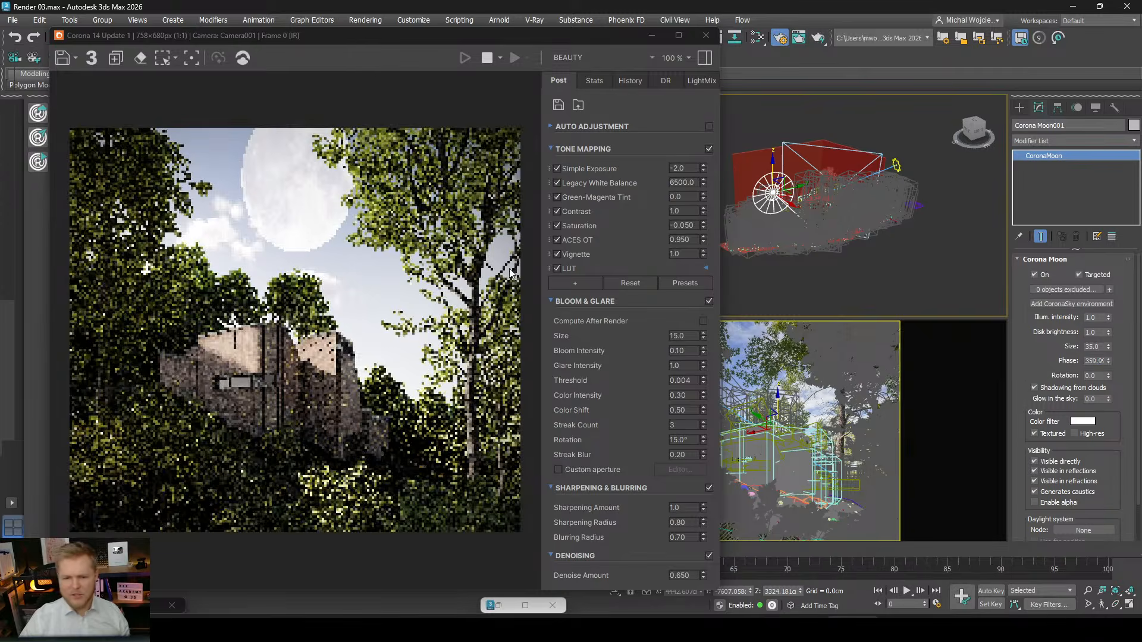
Set the moon's phase to 50 and inspect its shaded disk up close in the render.
double_click(1093, 360)
text(50)
key(Return)
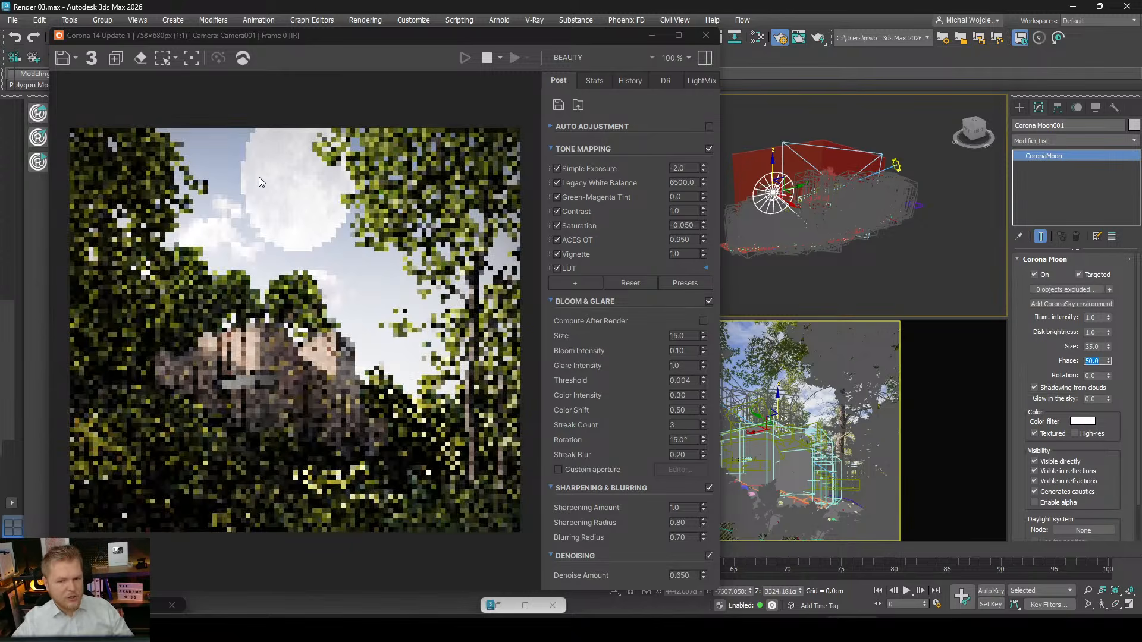
scroll(262, 173, up, 2)
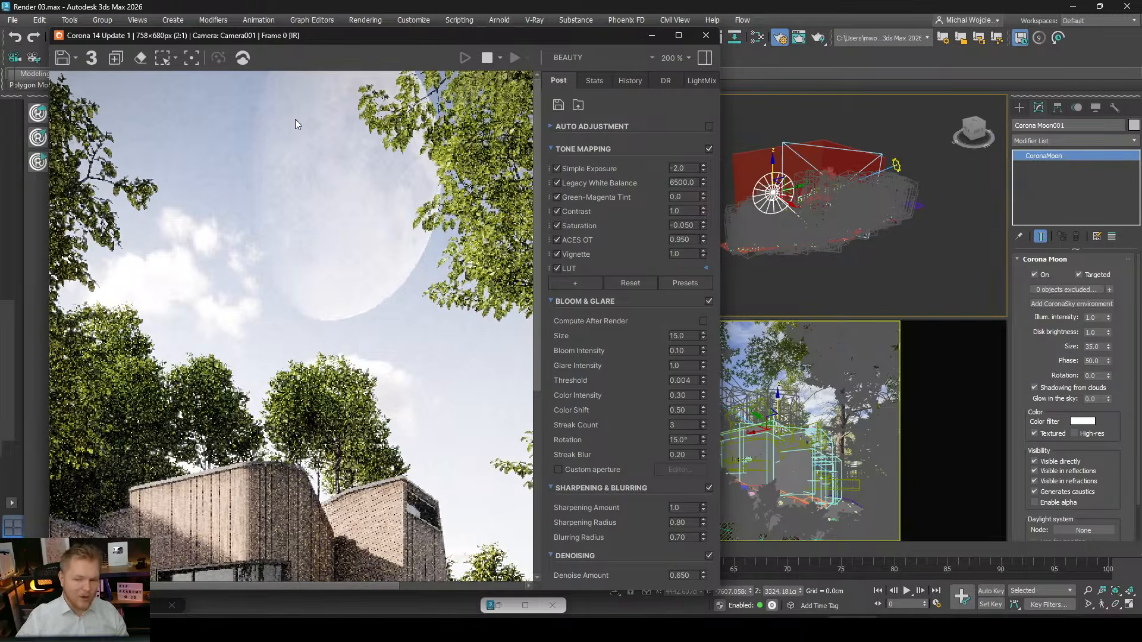
scroll(295, 121, down, 2)
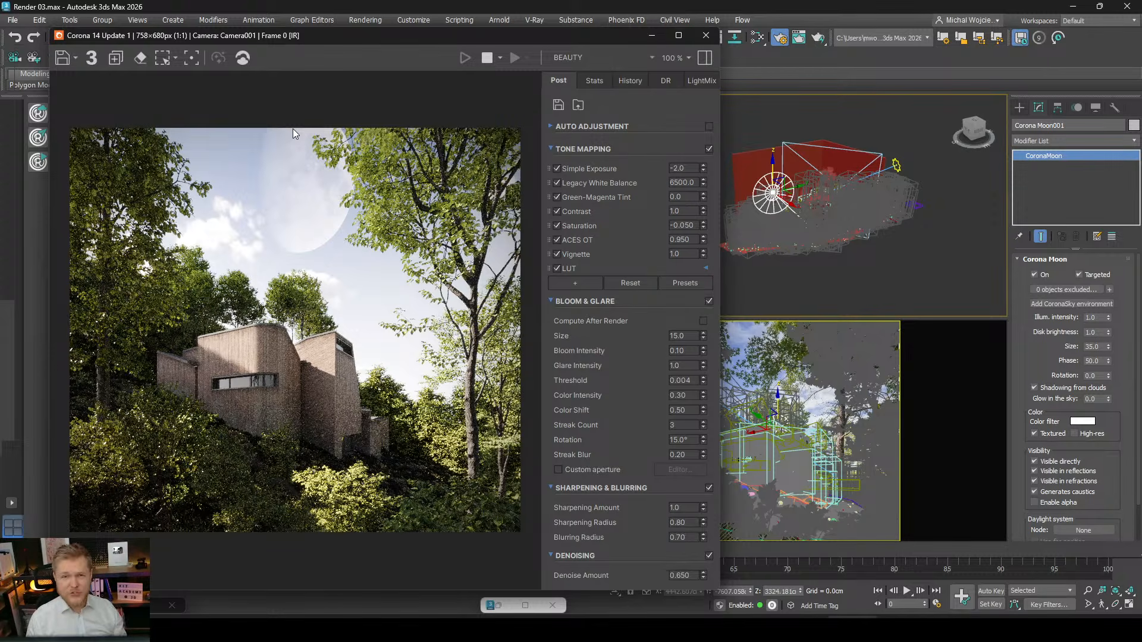
scroll(282, 132, up, 2)
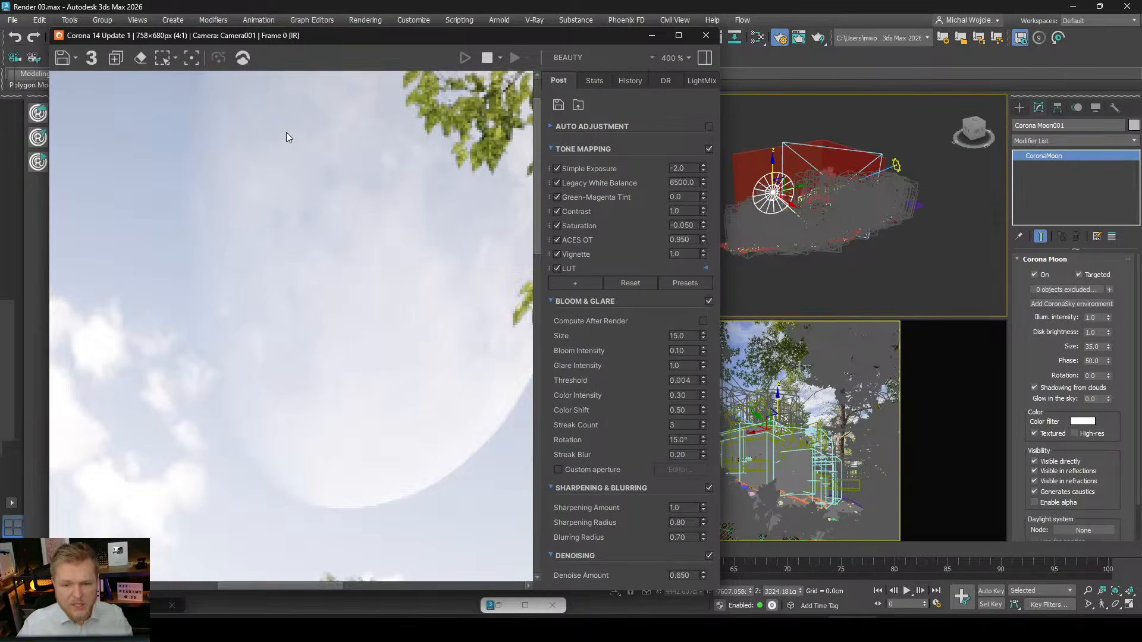
scroll(287, 132, down, 1)
scroll(290, 140, down, 1)
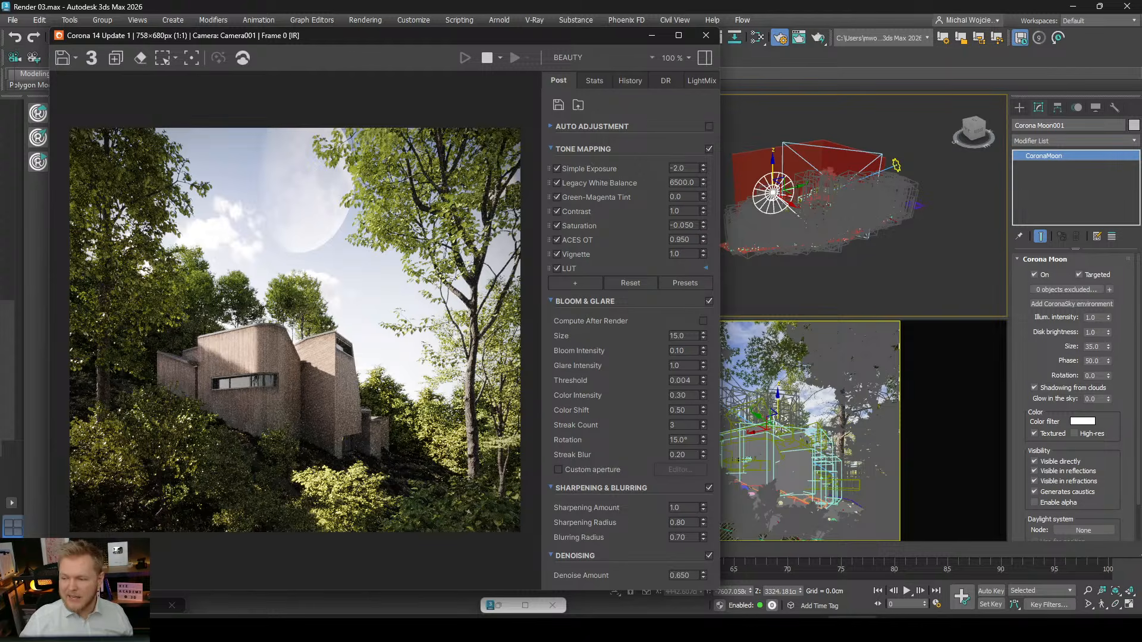
Reduce the moon's size first to 15 and then to 5.
double_click(1096, 348)
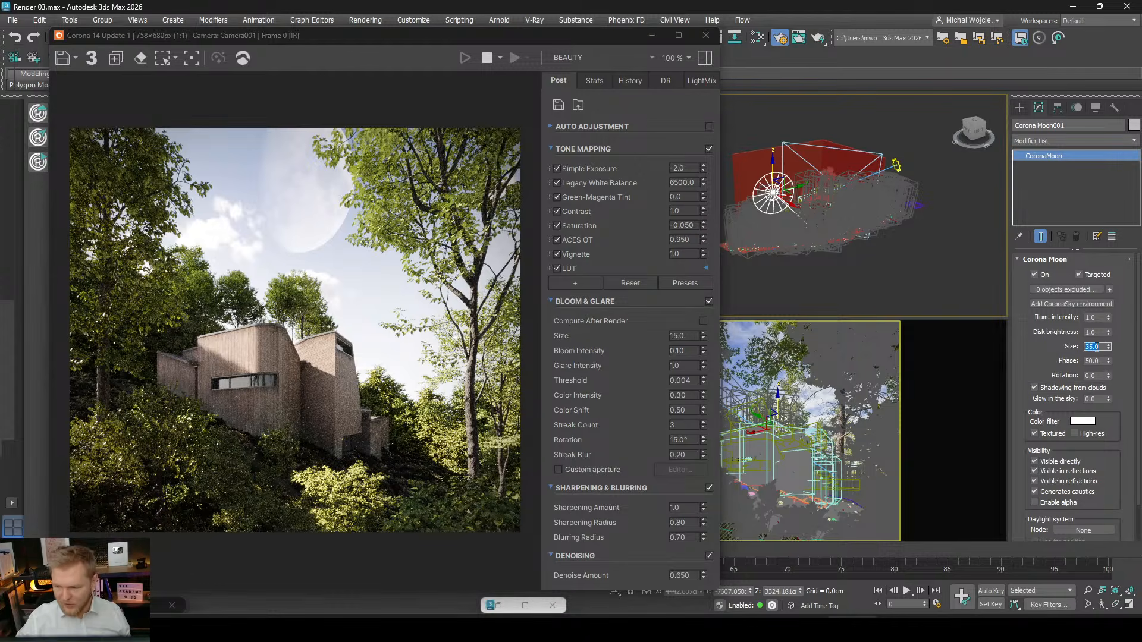
text(15)
key(Return)
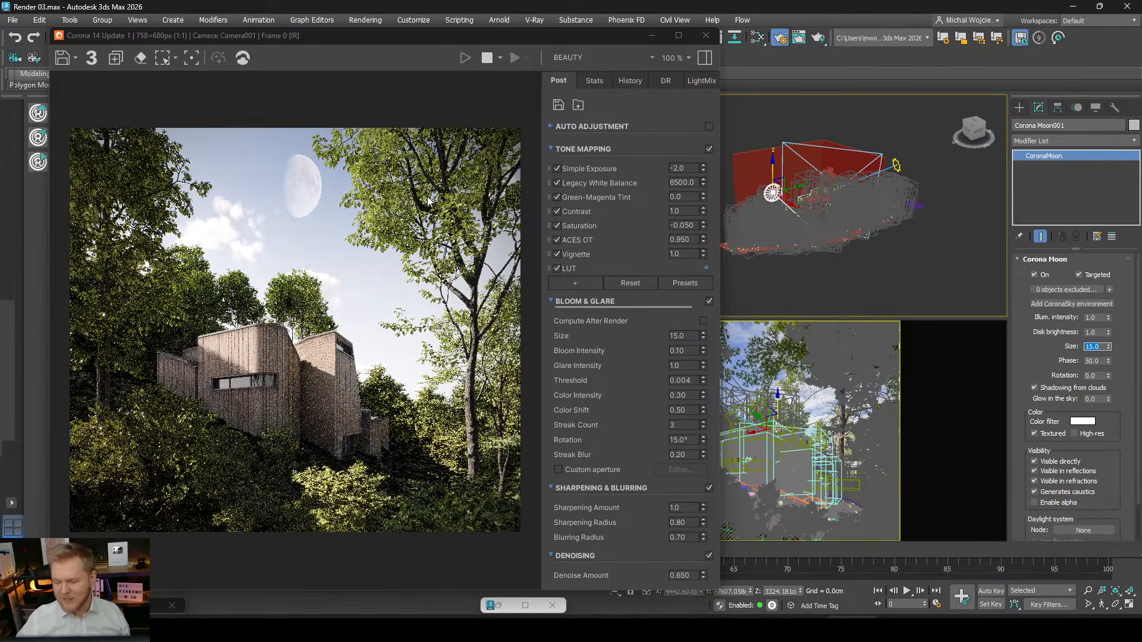
text(5)
key(Return)
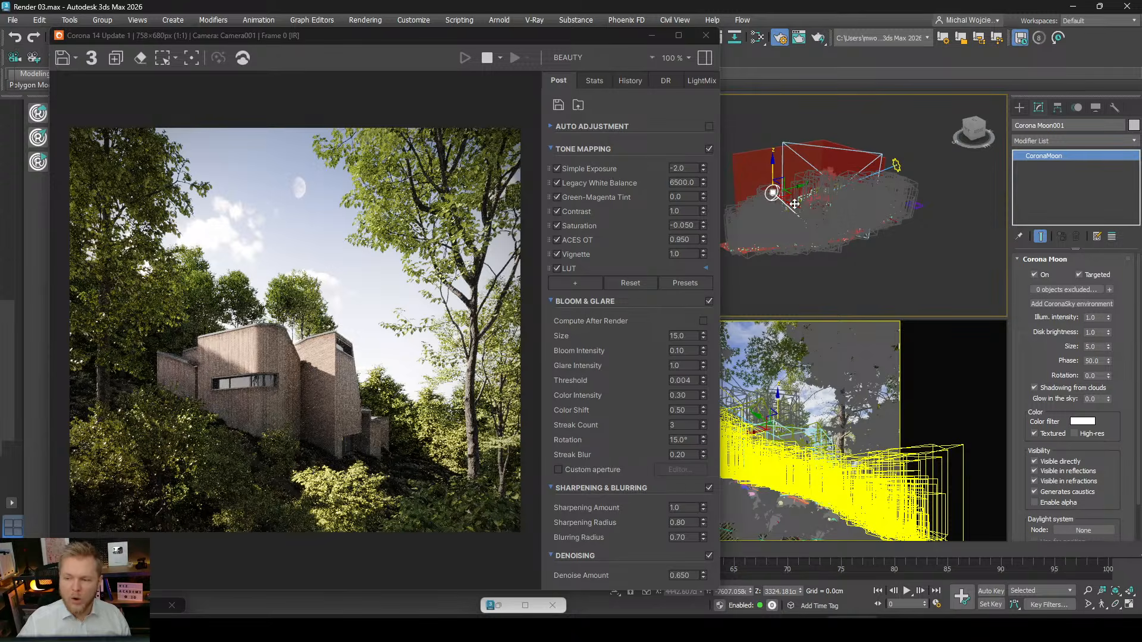
Move the moon in the perspective viewport until it sits behind the clouds, and check it up close in the render.
drag(788, 196, 807, 204)
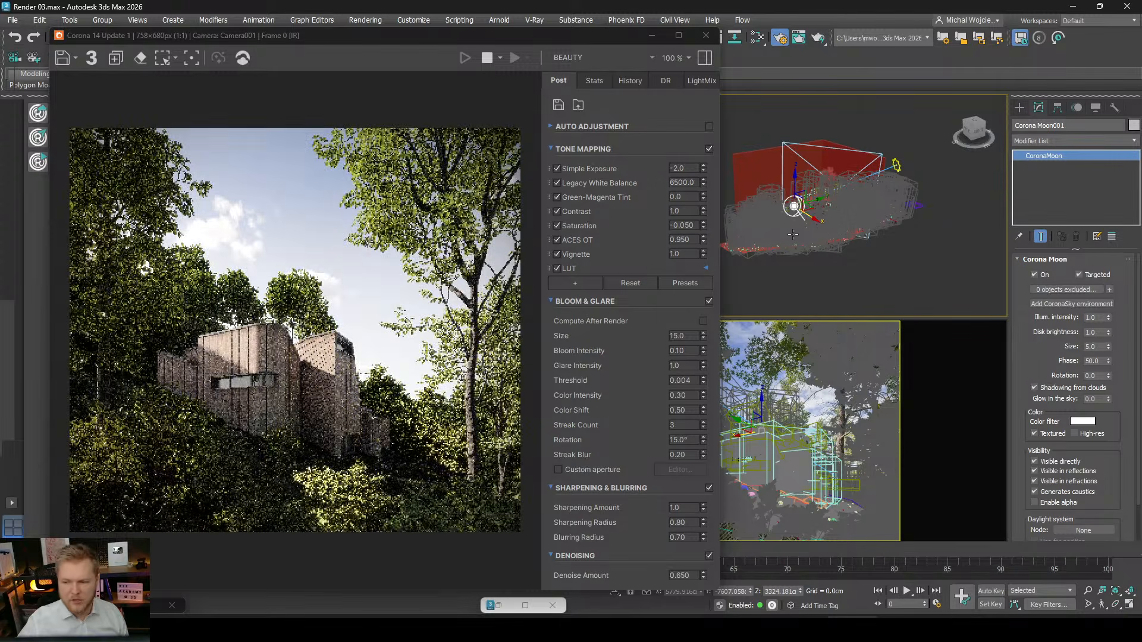
drag(808, 222, 803, 218)
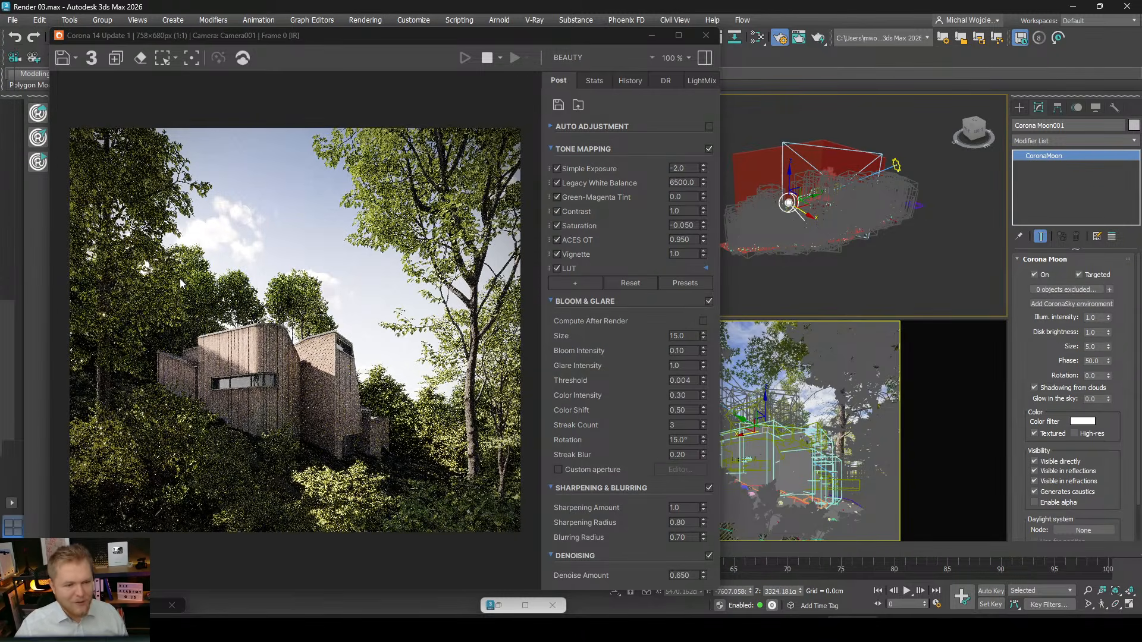
scroll(220, 201, up, 2)
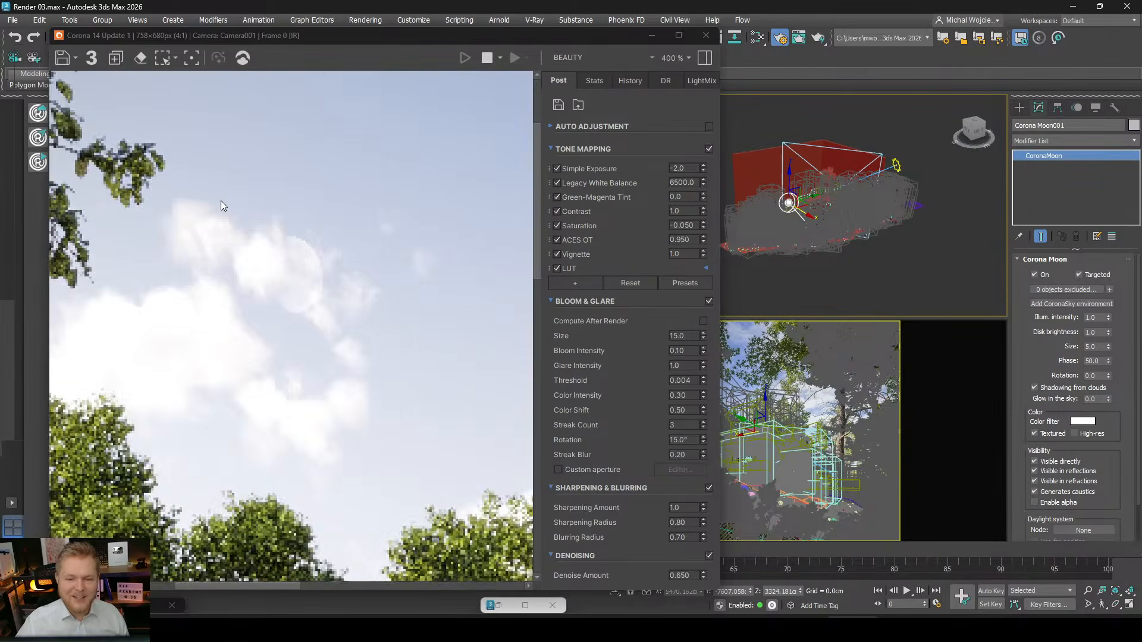
scroll(452, 315, up, 2)
scroll(445, 321, down, 3)
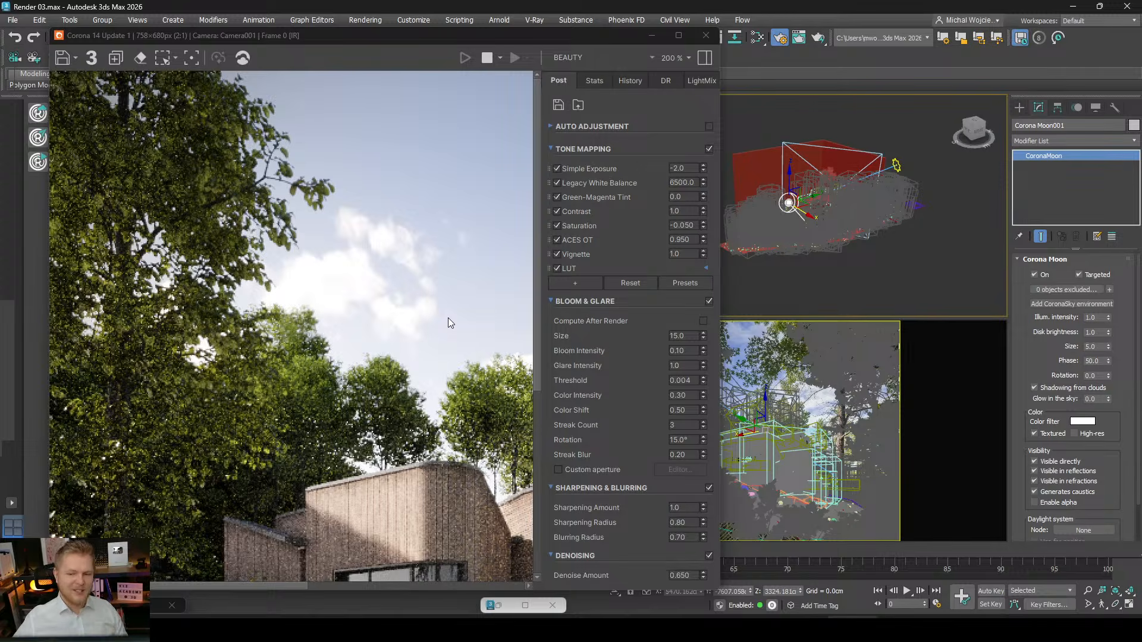
scroll(416, 242, up, 2)
scroll(419, 240, down, 3)
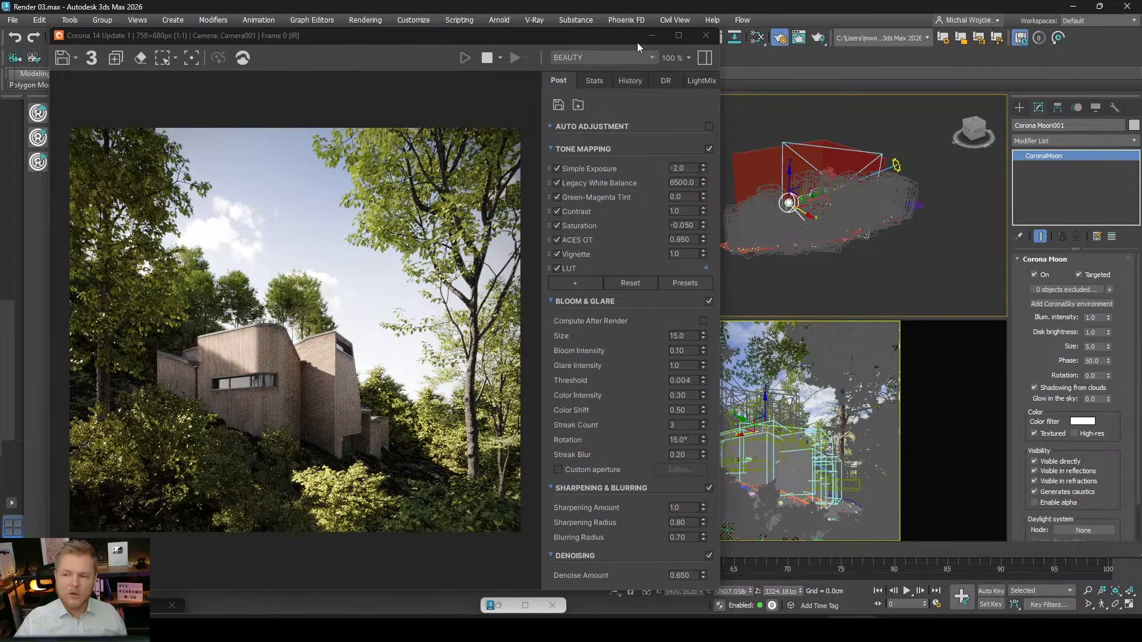
Close the house render window and deselect the Corona Moon in the scene.
click(706, 35)
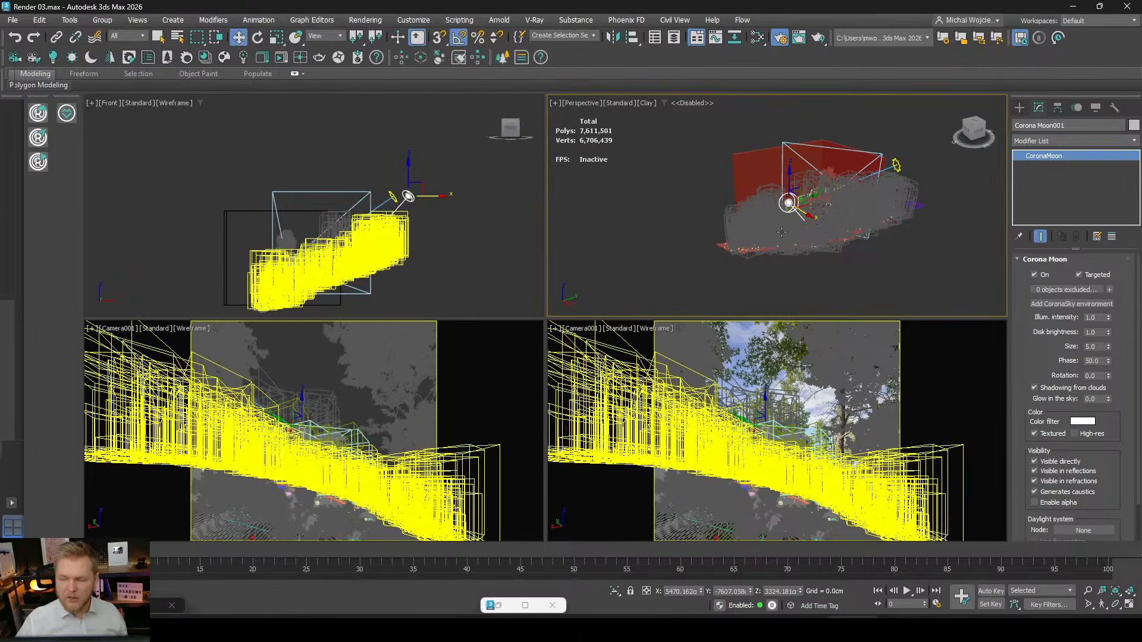
click(462, 208)
click(408, 196)
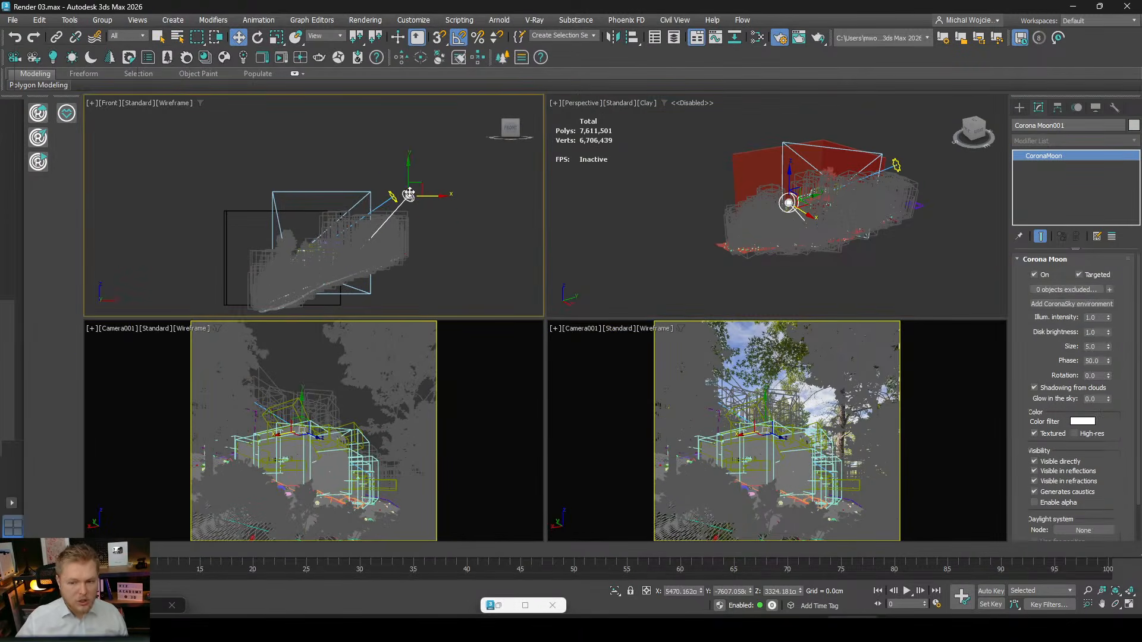
click(452, 229)
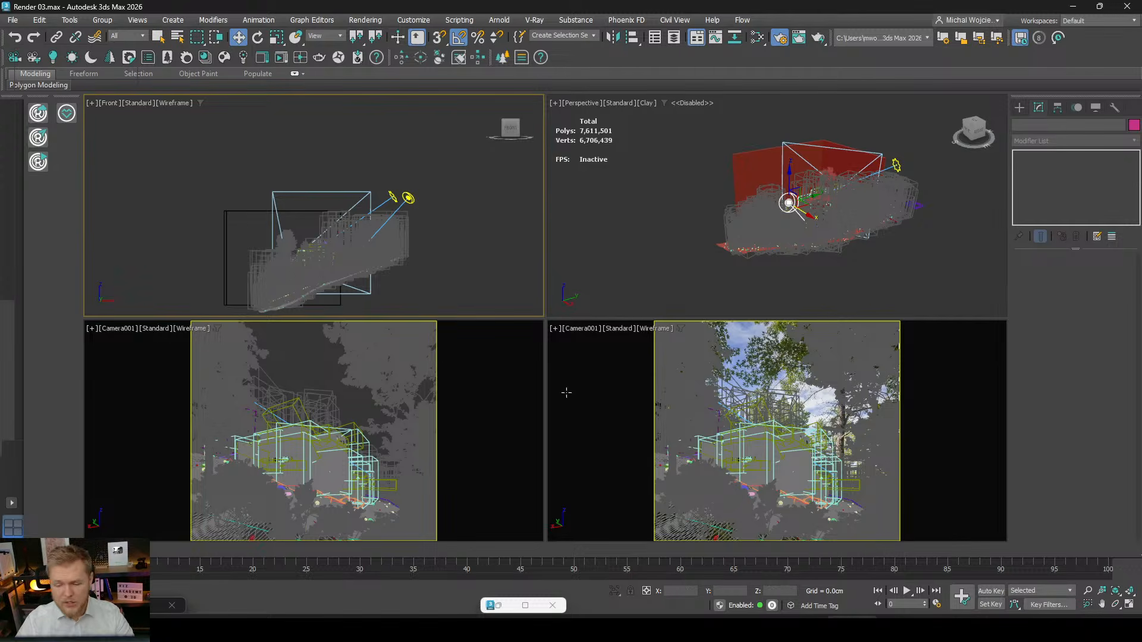
Switch to the untitled sofa scene, close its render window and Slate Material Editor, and select the sofa.
mouse_move(617, 630)
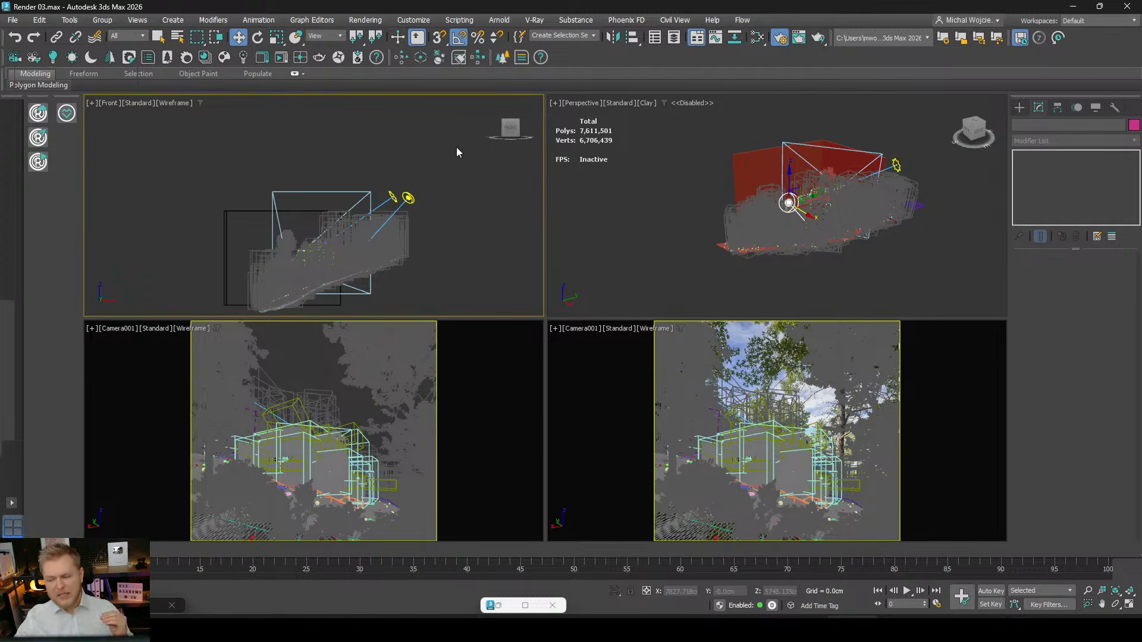
mouse_move(801, 630)
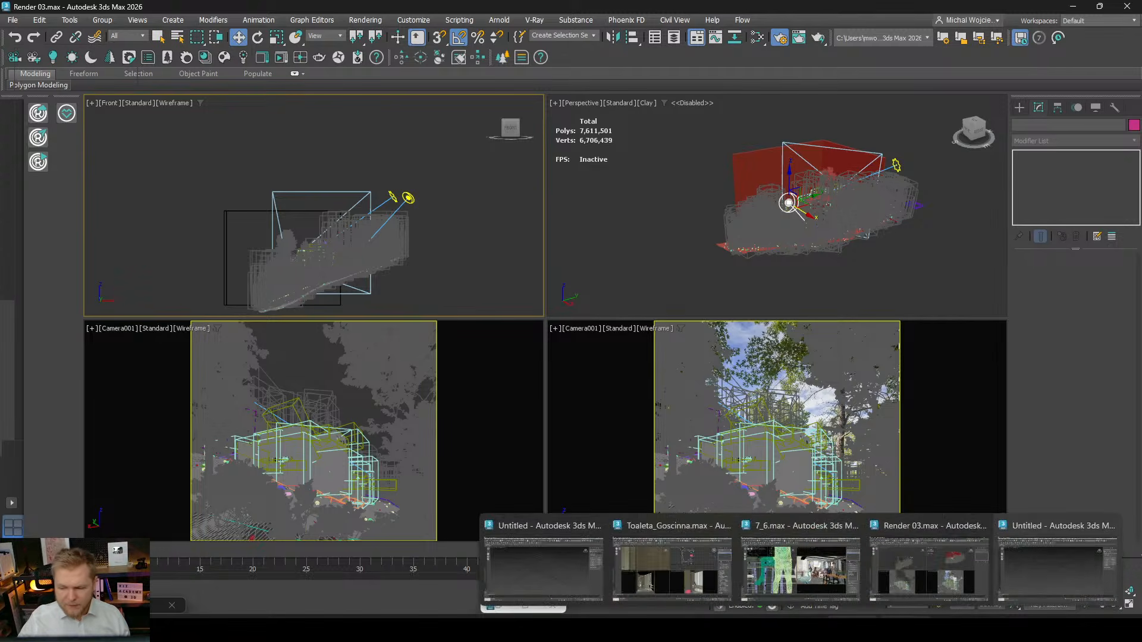
click(1068, 585)
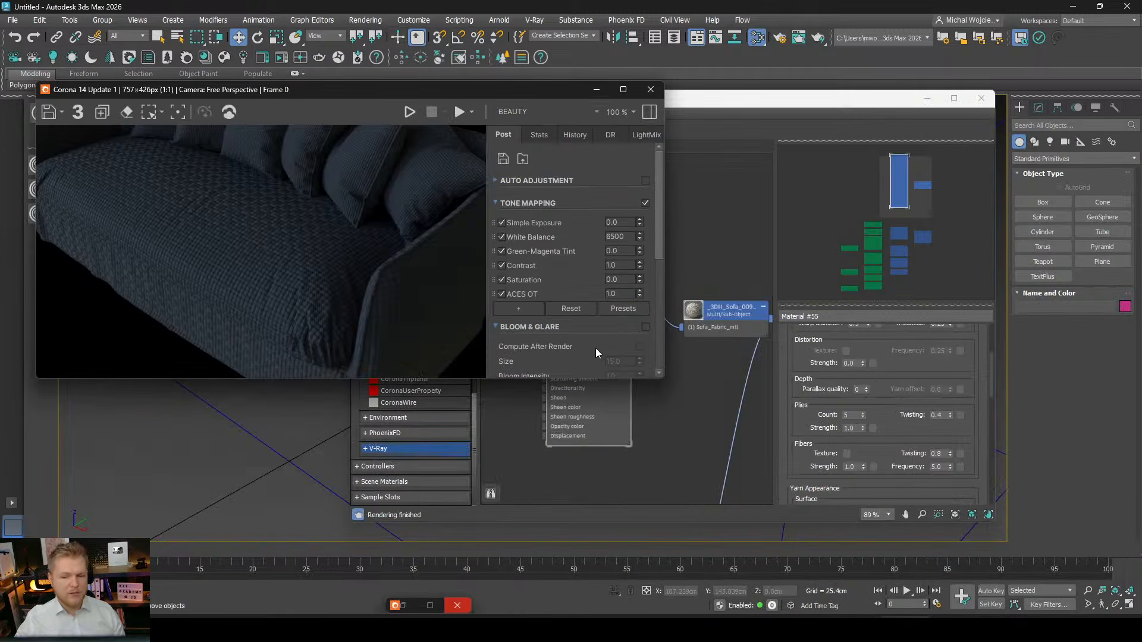
click(651, 89)
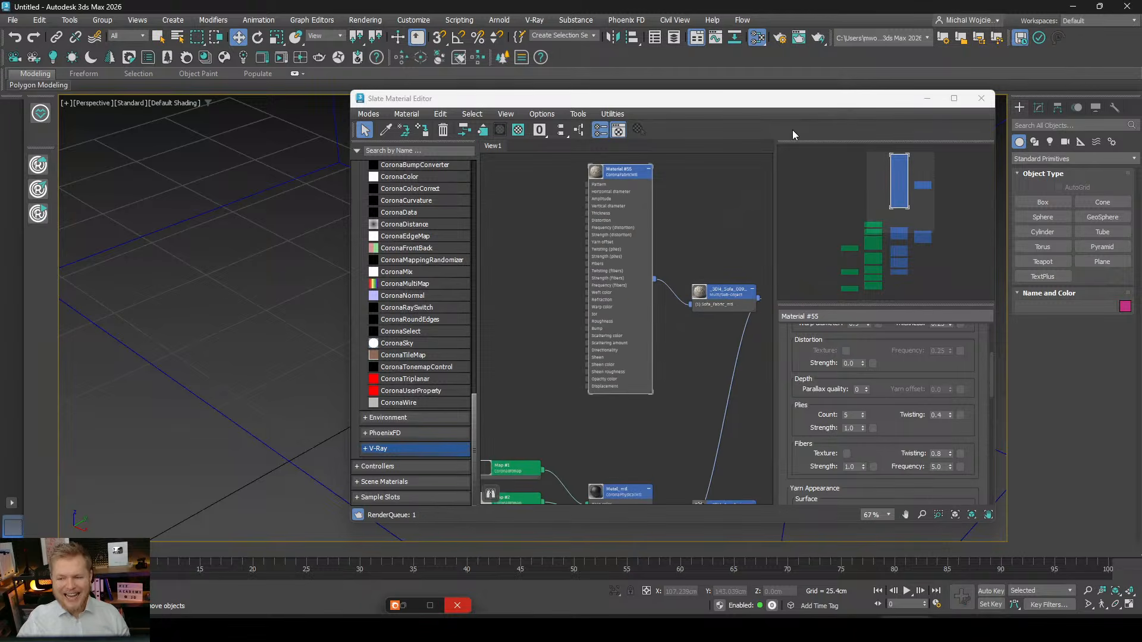
click(980, 98)
scroll(582, 297, down, 4)
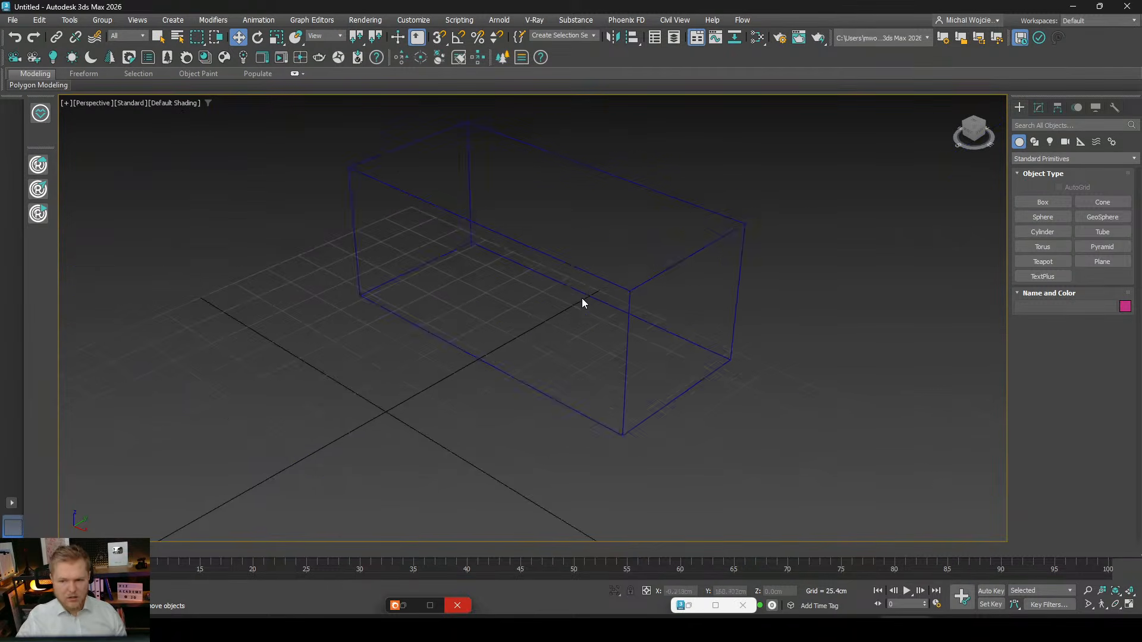
click(622, 298)
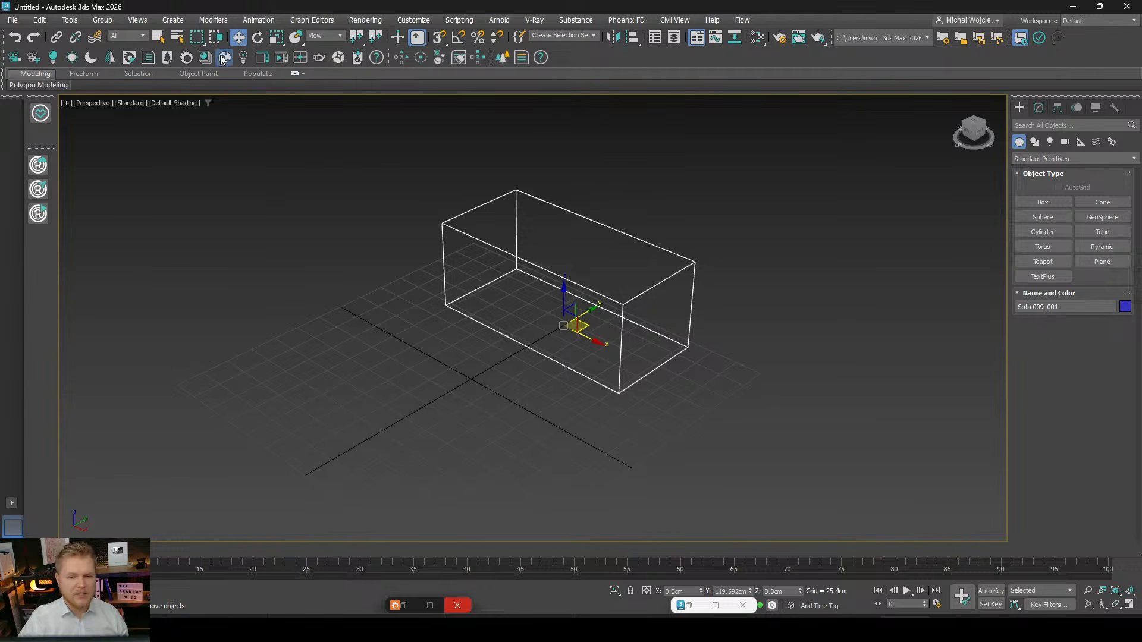
Bring up the Chaos Cosmos browser and list the downloaded Materials instead of the sofas.
click(394, 606)
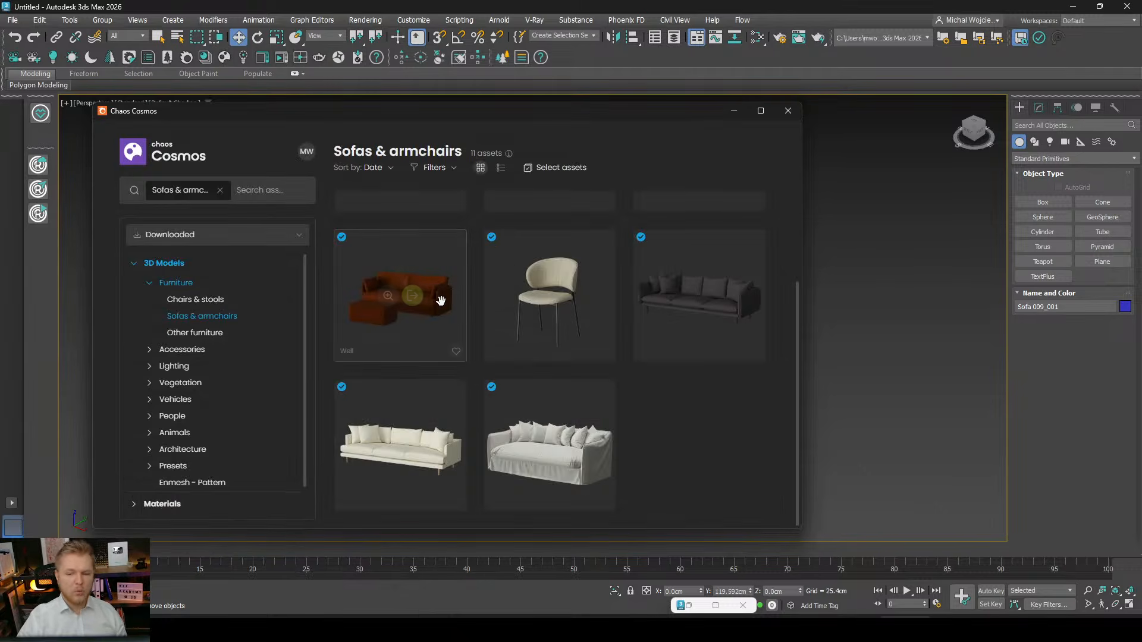
click(151, 284)
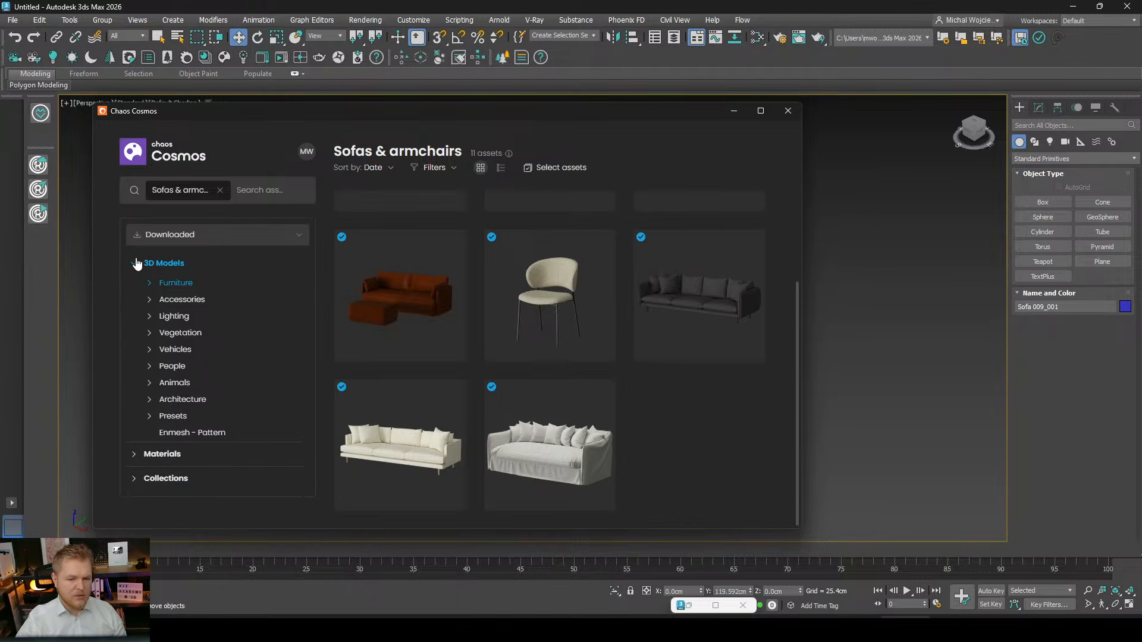
click(139, 265)
click(169, 291)
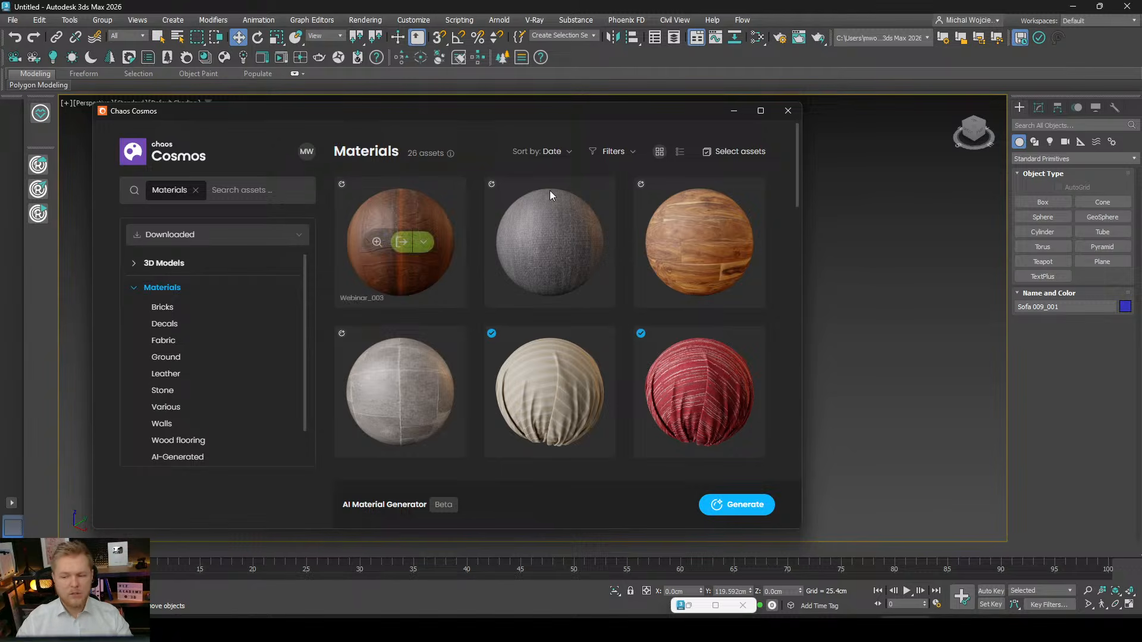
Examine the enlarged preview of the AI-generated Camila_Tile material, and close its details.
click(379, 391)
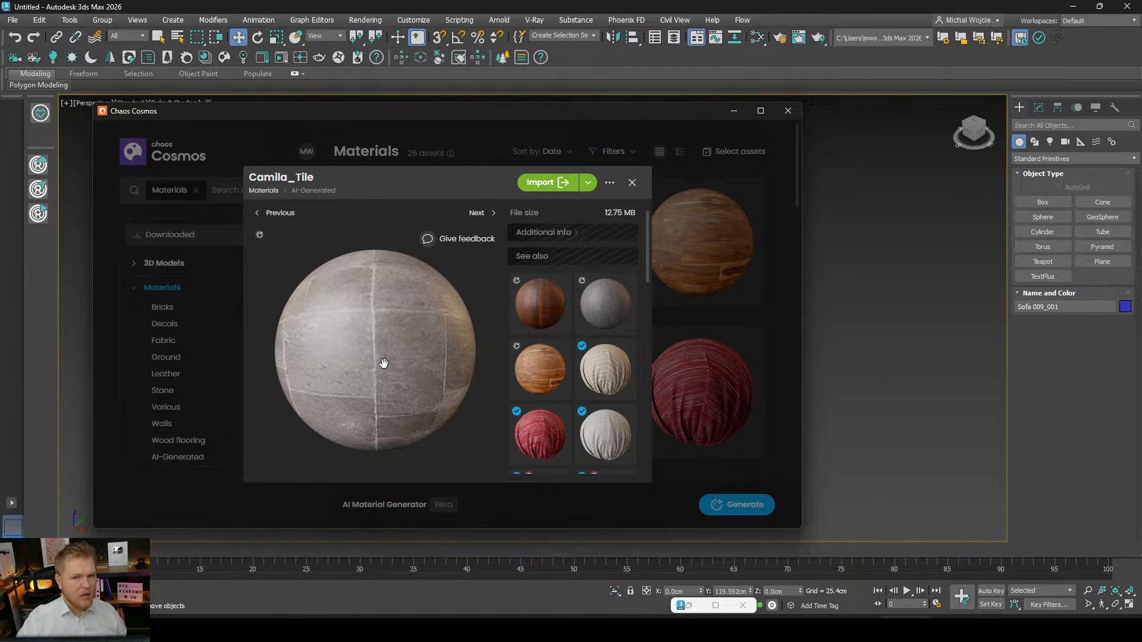
drag(382, 361, 418, 347)
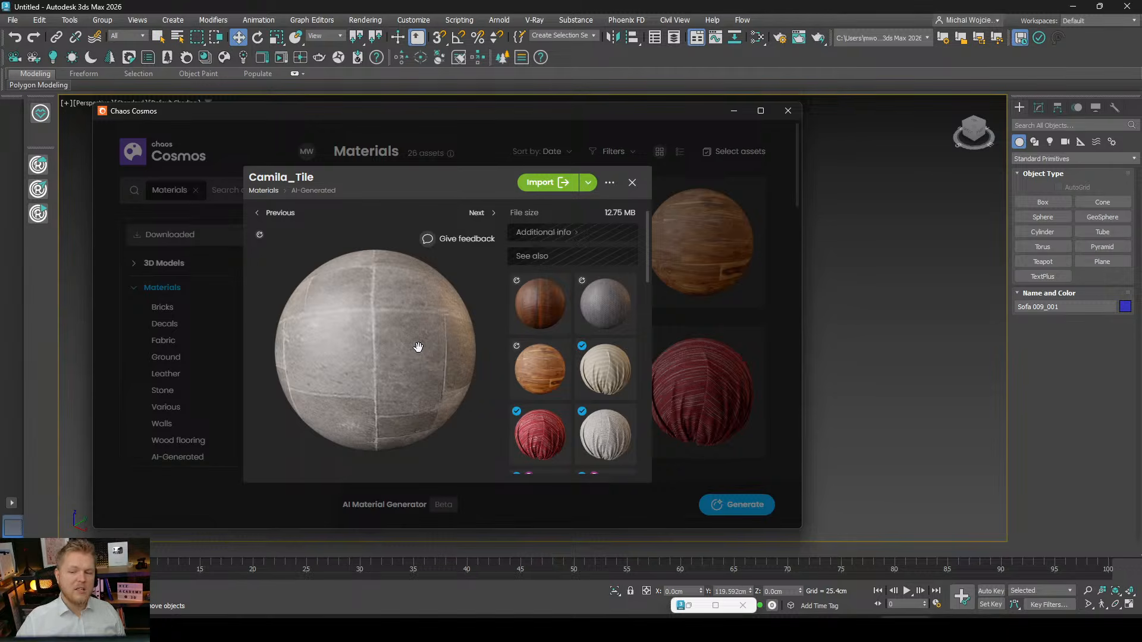
drag(435, 363, 412, 364)
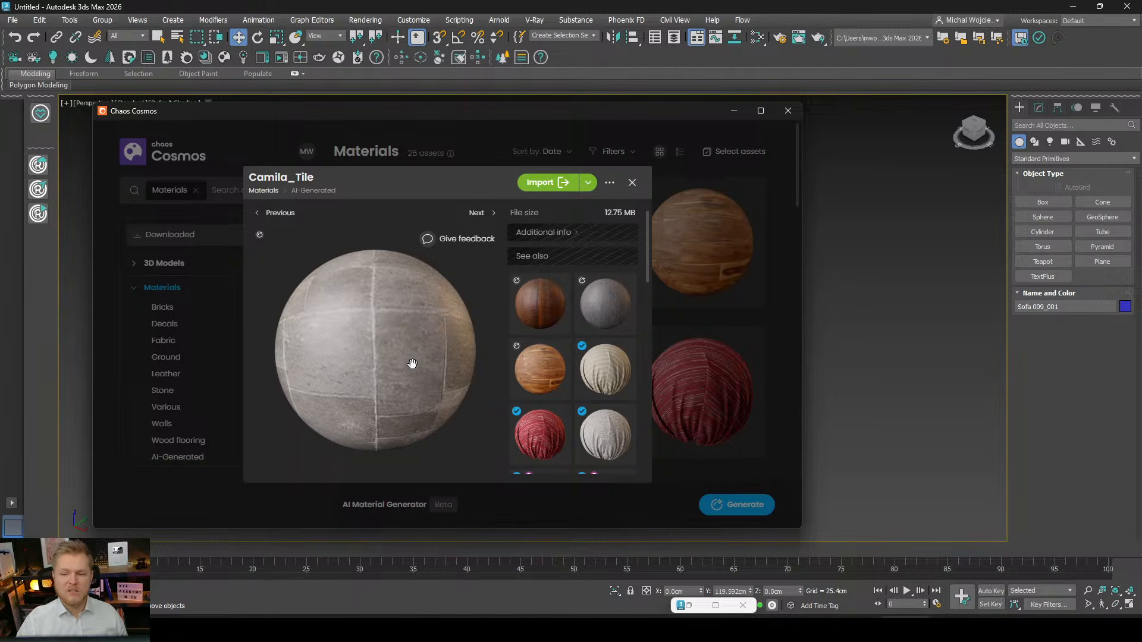
mouse_move(548, 398)
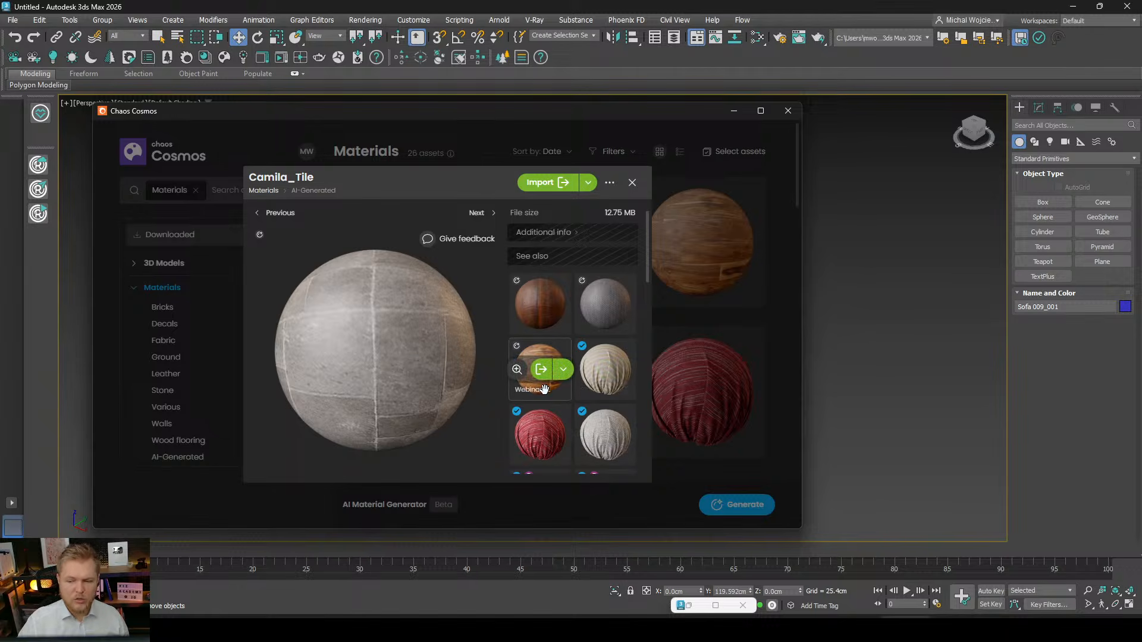
click(633, 182)
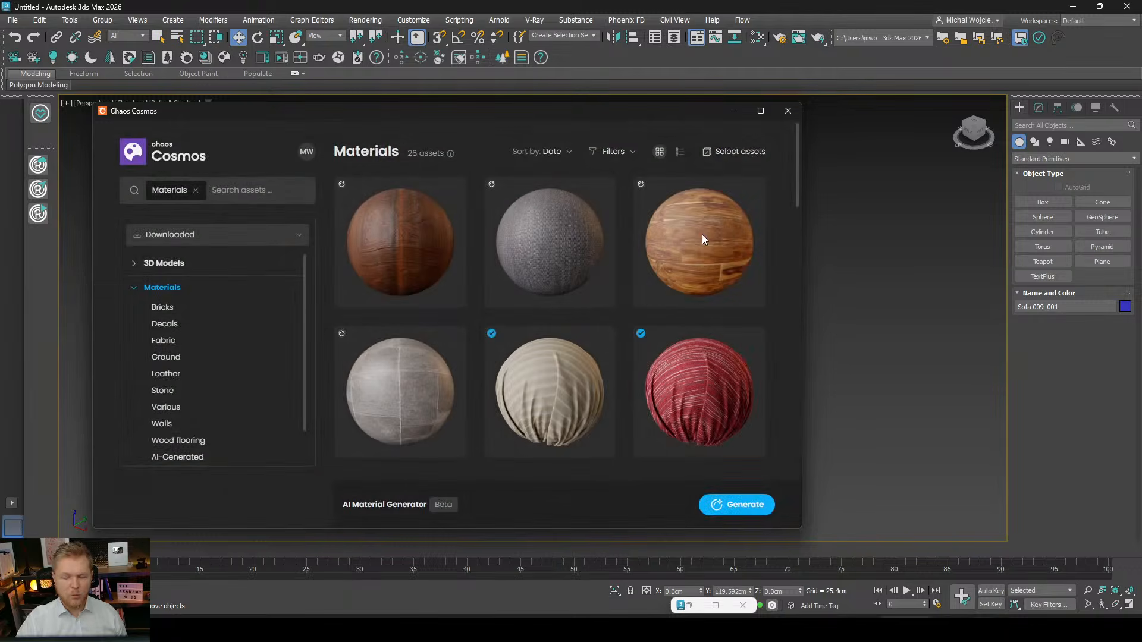
Draw a plane about 499 by 511 cm beneath the sofa and apply the Webinar_Test_001 wood material from Cosmos to it.
drag(628, 111, 292, 104)
click(1106, 265)
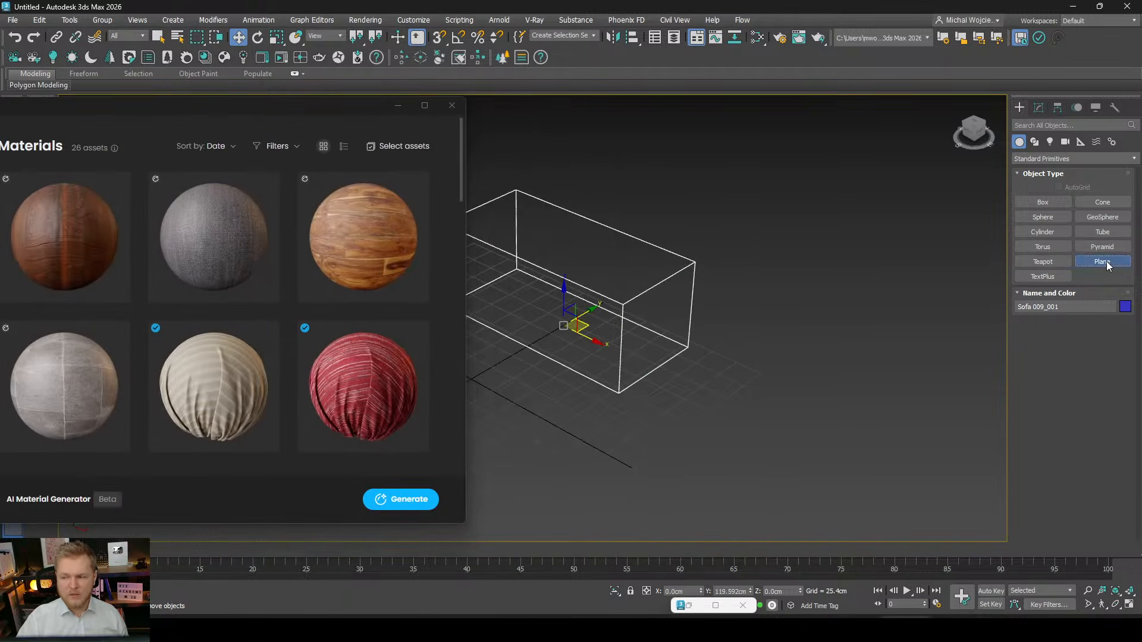
scroll(667, 381, down, 3)
middle_drag(668, 380, 776, 384)
drag(654, 234, 743, 536)
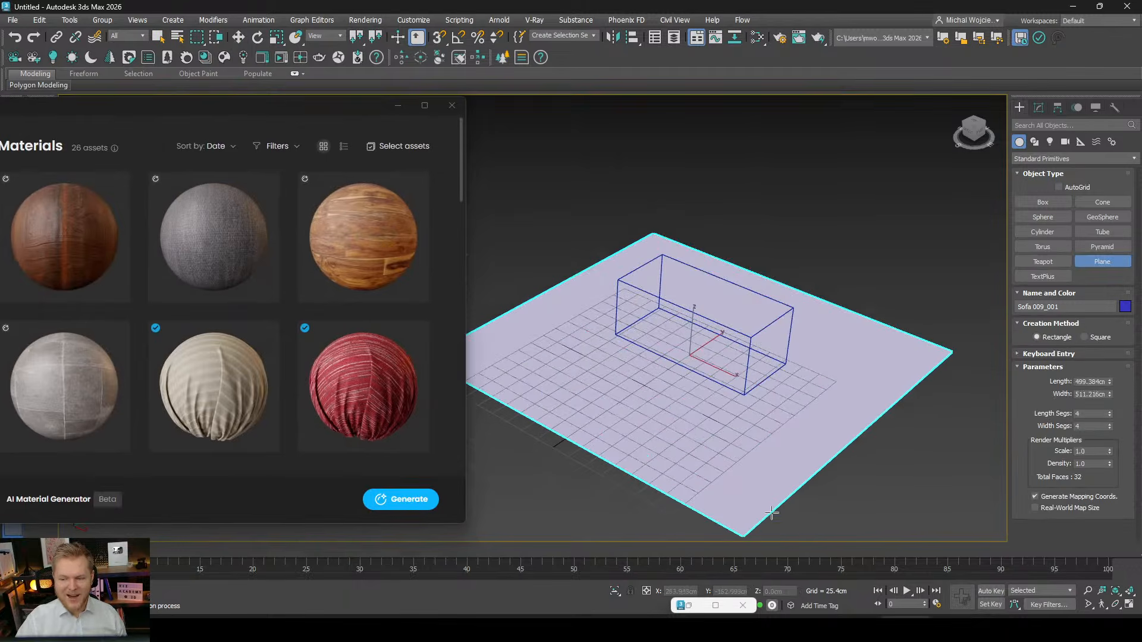
key(w)
drag(375, 252, 688, 430)
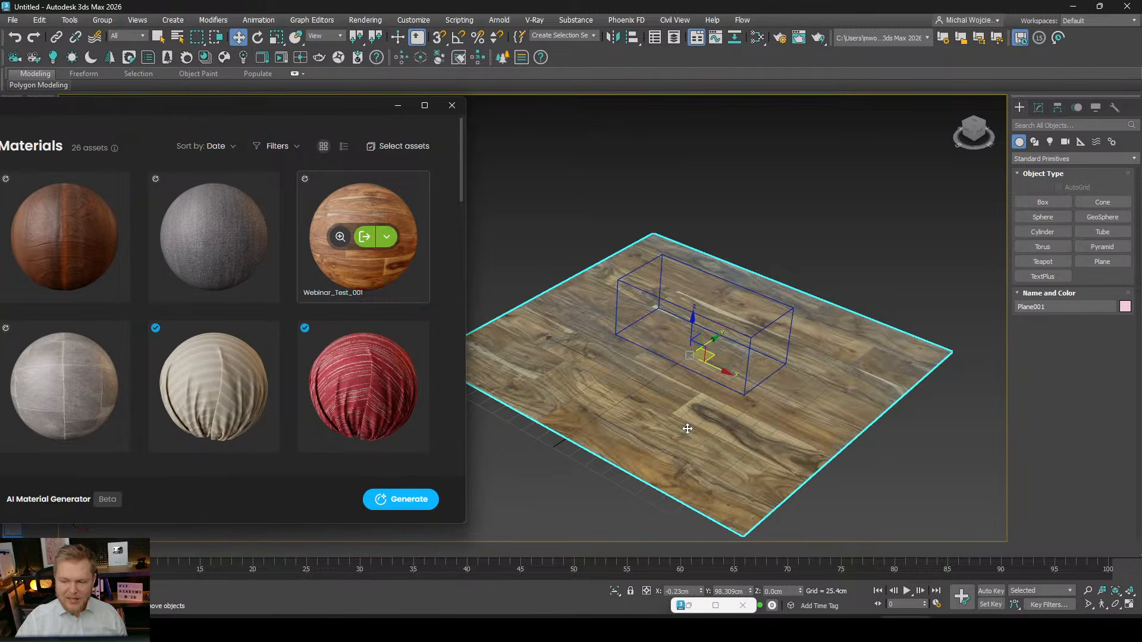
Open the image ACACIANATURALSM434_SolidHardwood.jpg from the Ai Materials folder in the Resources of Stream 104 - Corona 14 Review.
click(328, 629)
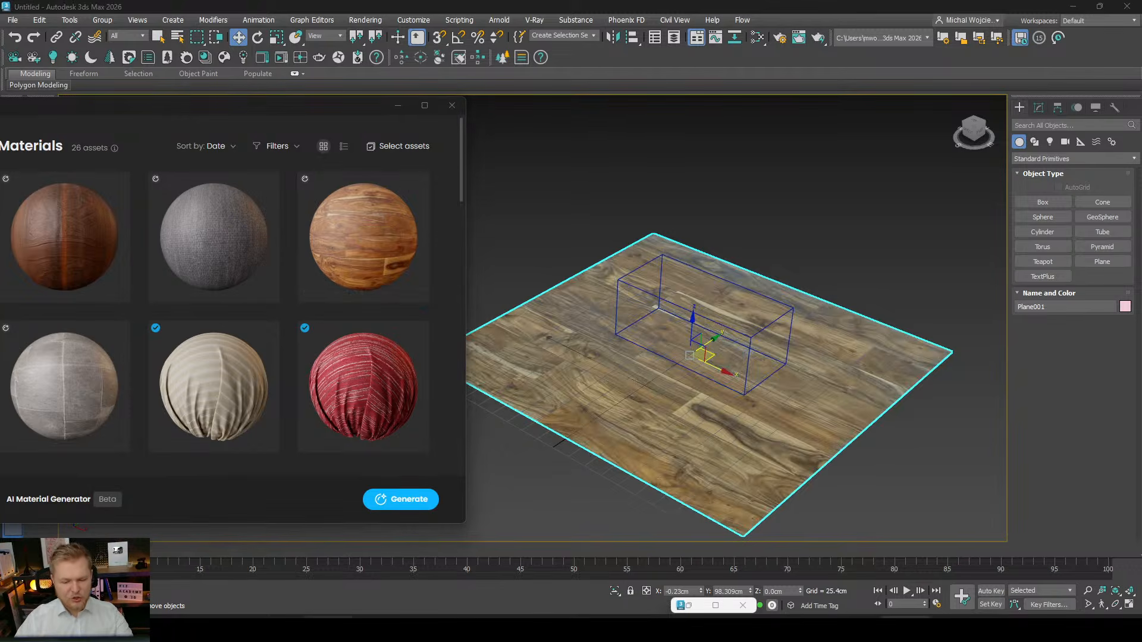
click(277, 629)
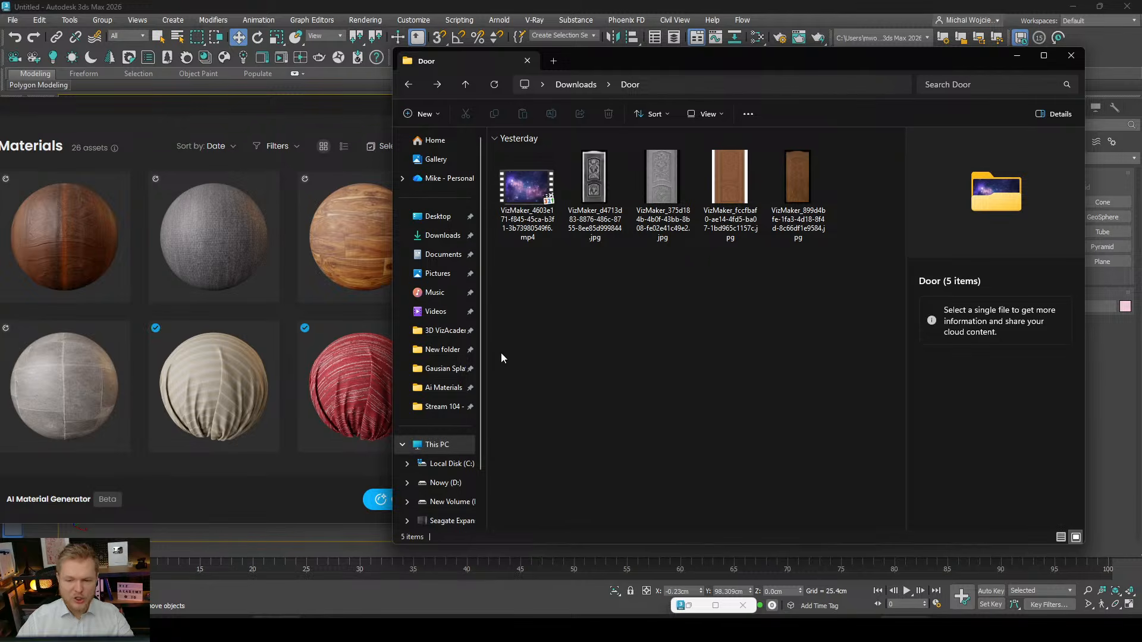
click(443, 407)
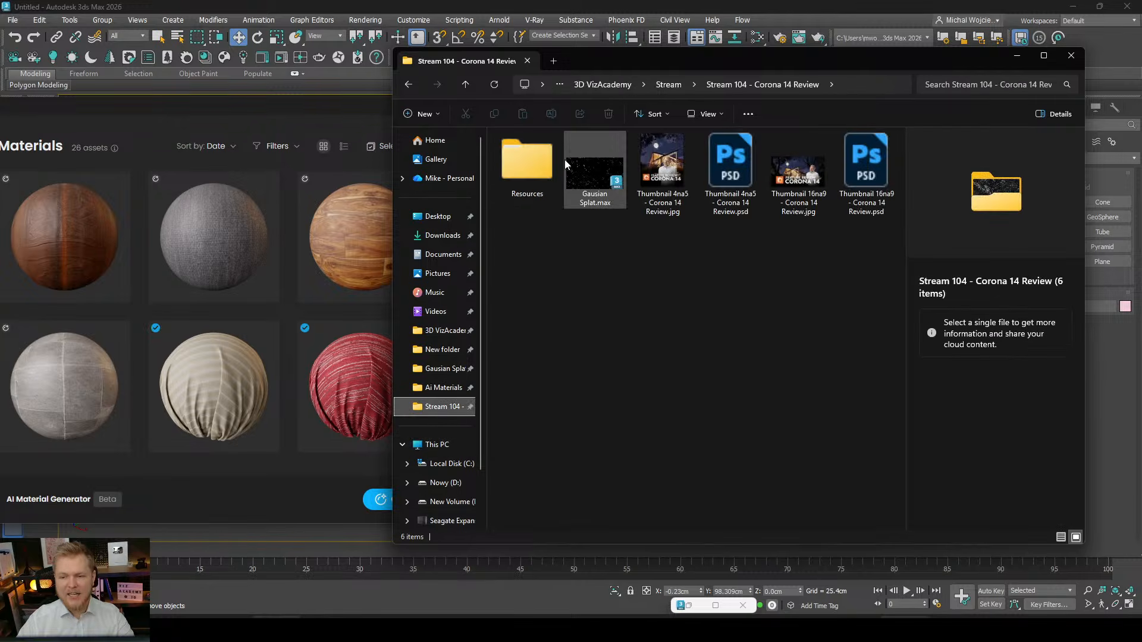
double_click(534, 159)
click(532, 170)
double_click(533, 170)
key(alt+Left)
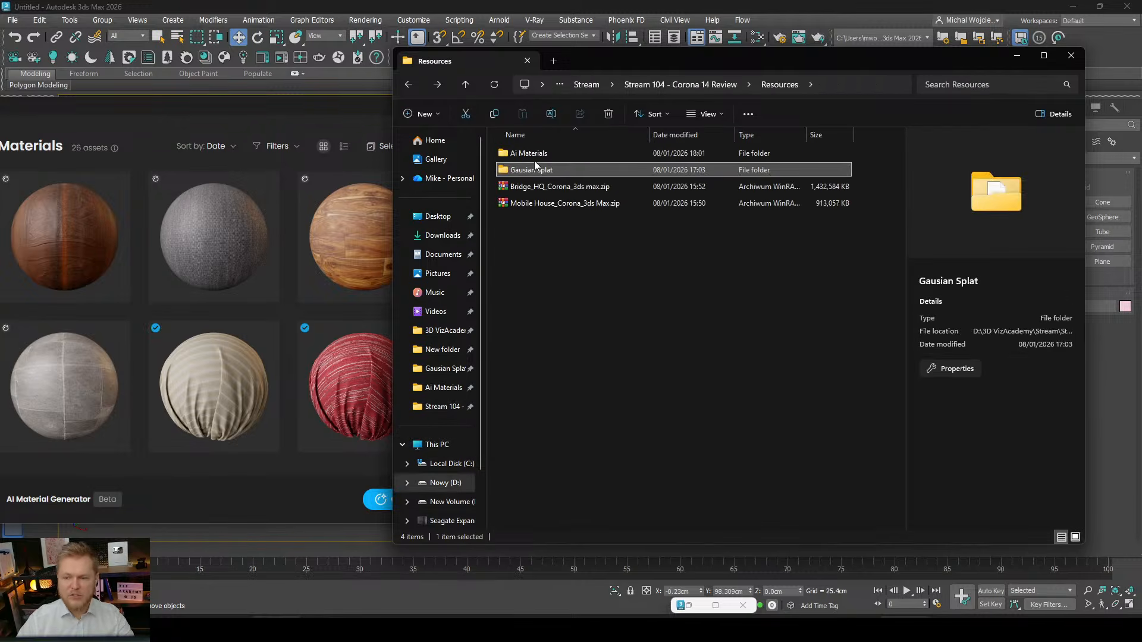
click(543, 154)
double_click(544, 153)
double_click(531, 174)
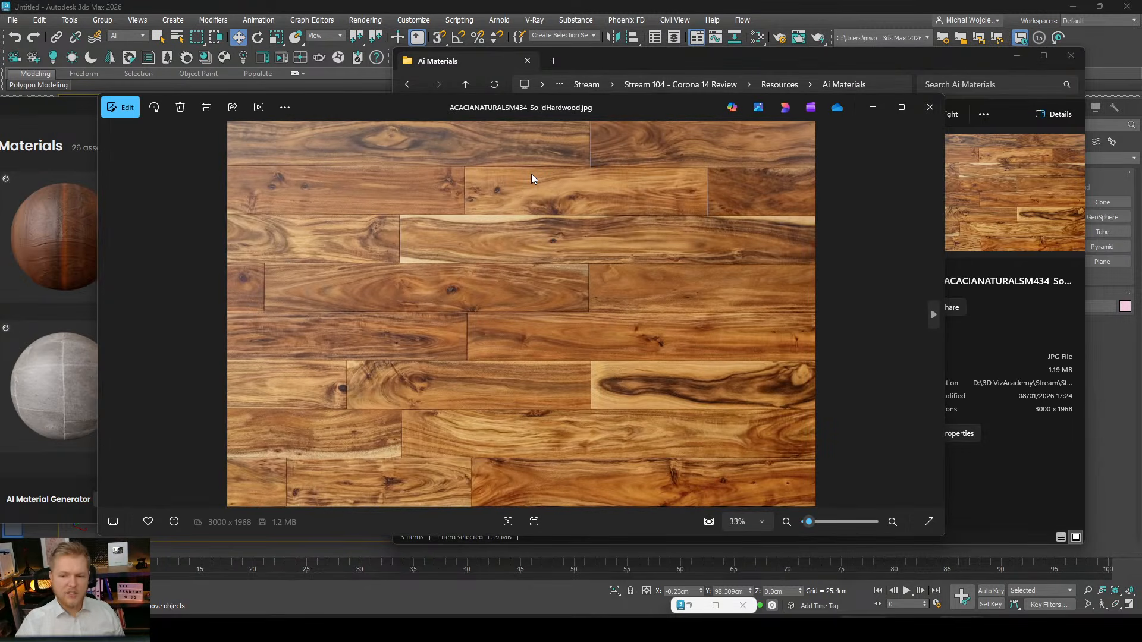
Examine the plank joints and knots of the hardwood photo up close, and return to the sofa scene.
scroll(624, 199, up, 5)
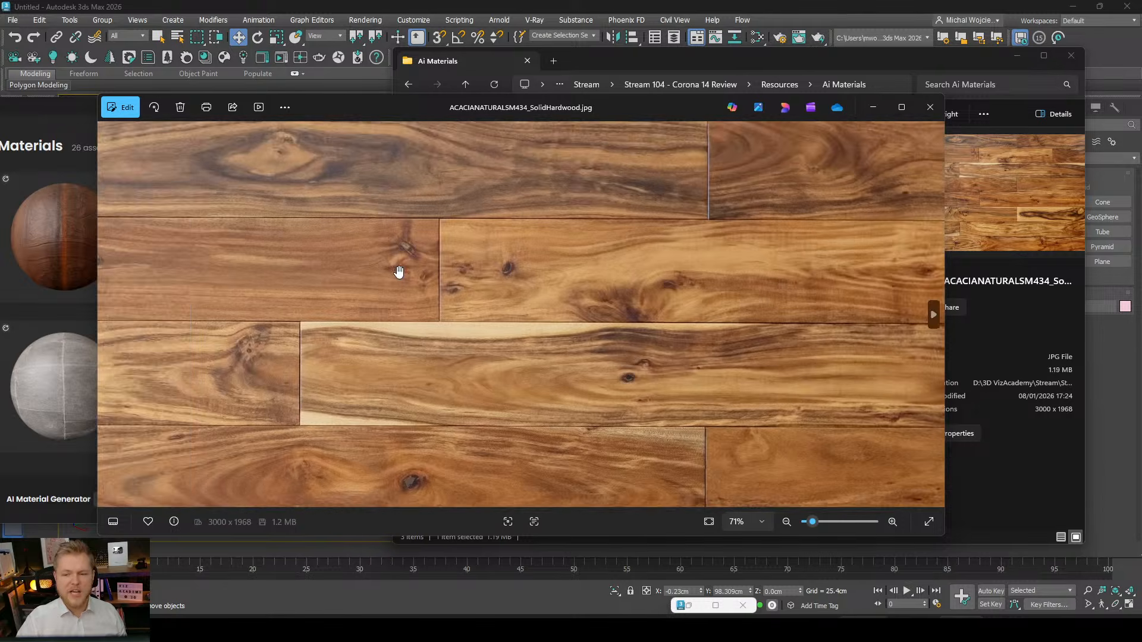
scroll(483, 261, down, 1)
scroll(326, 309, up, 3)
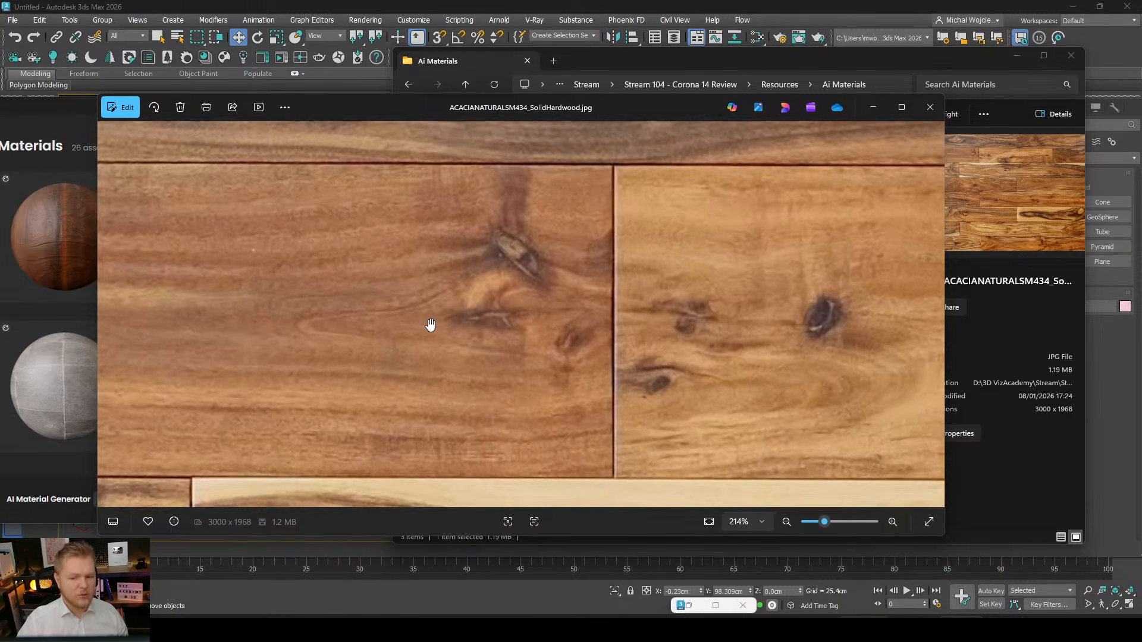
scroll(432, 325, down, 2)
scroll(431, 325, down, 5)
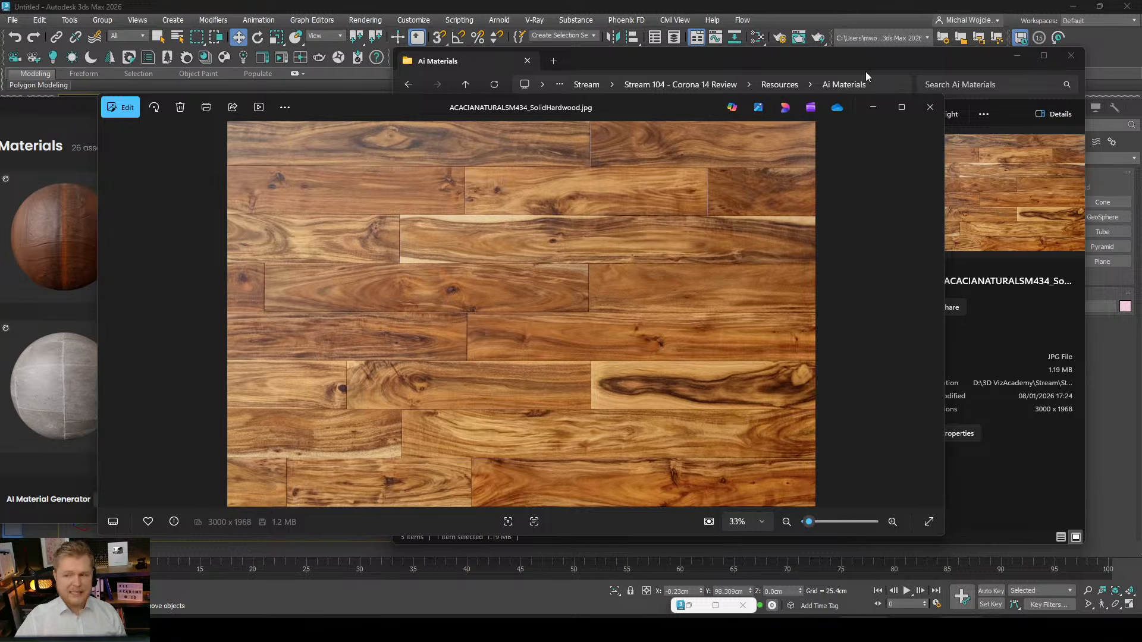
click(880, 106)
click(1021, 55)
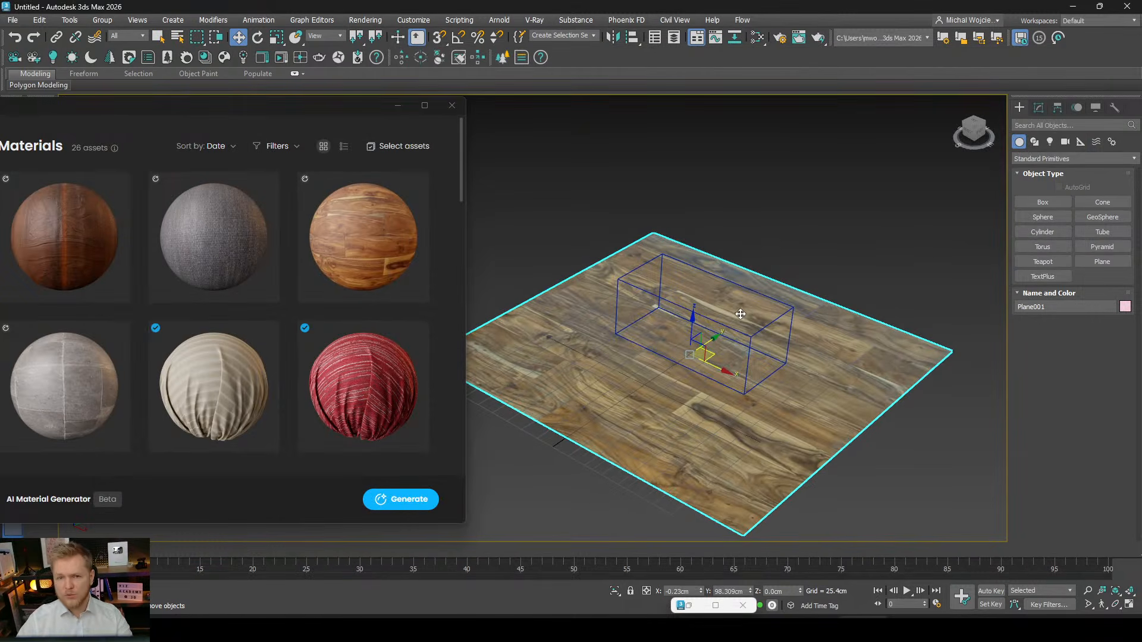
Add a UVW Xform modifier to the wooden floor plane.
alt+middle_drag(612, 372, 645, 363)
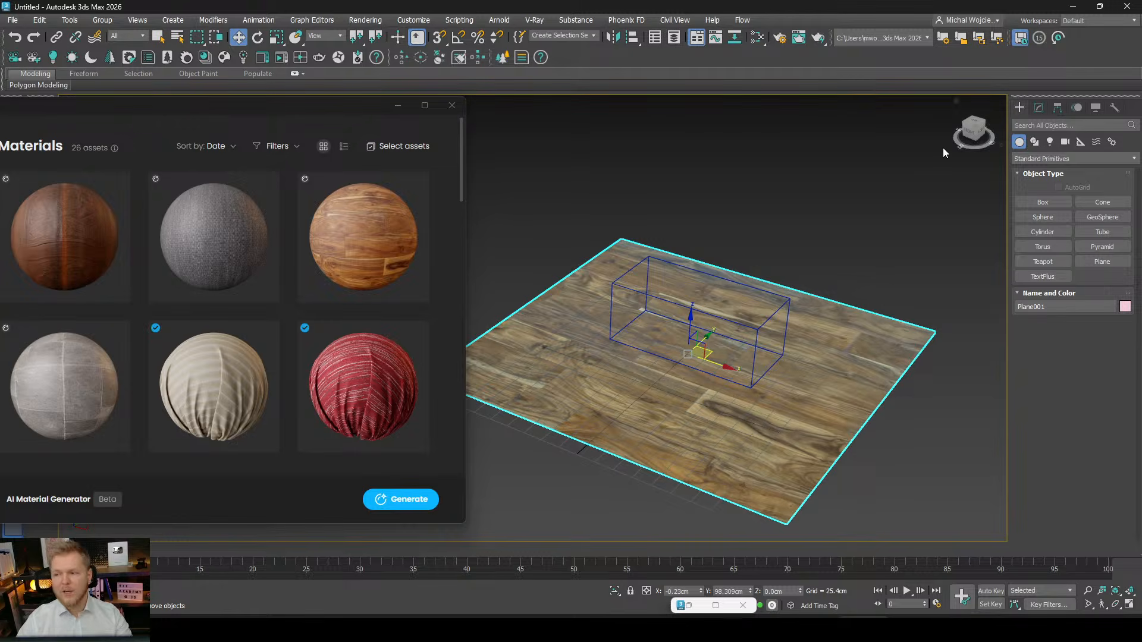
click(1039, 108)
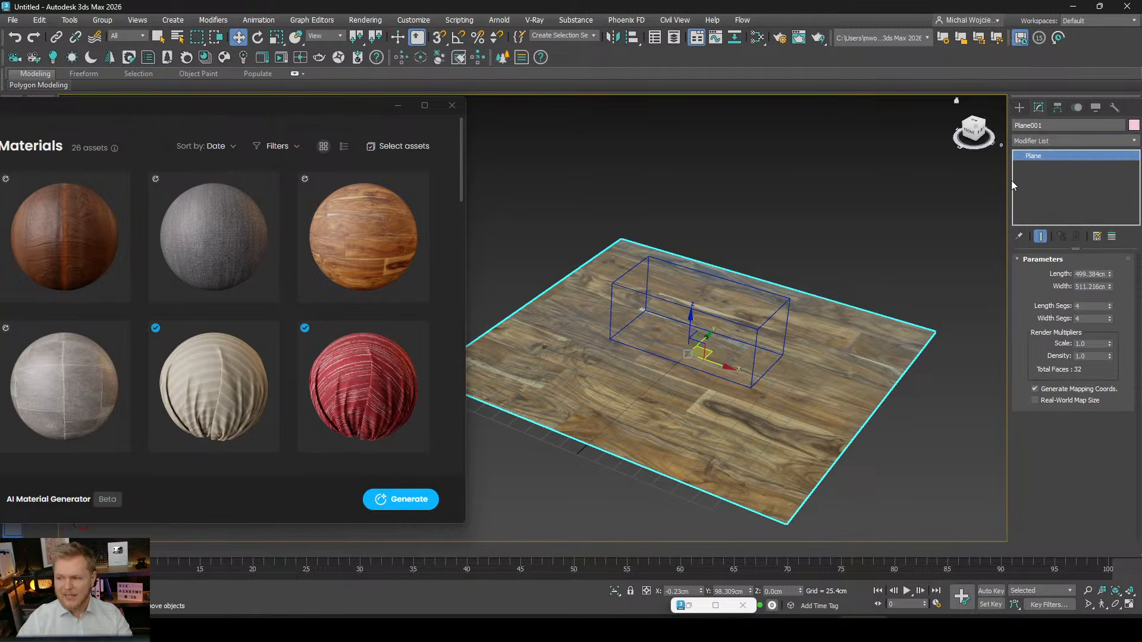
click(1047, 141)
text(uvw)
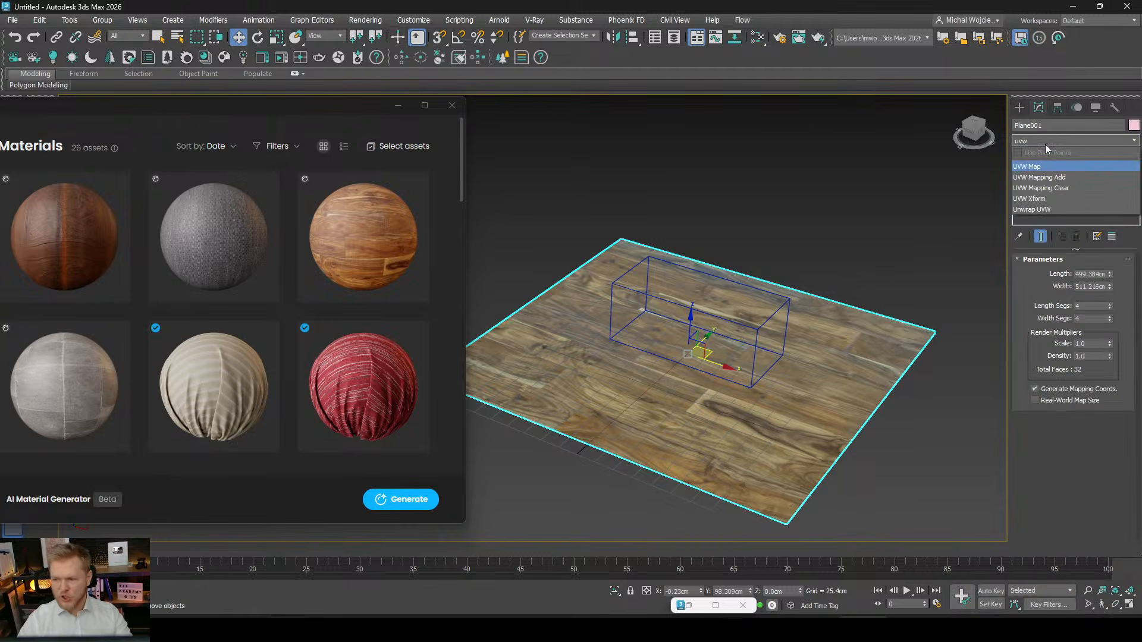
key(Down)
key(Down)
key(Down)
key(Down)
key(Up)
key(Return)
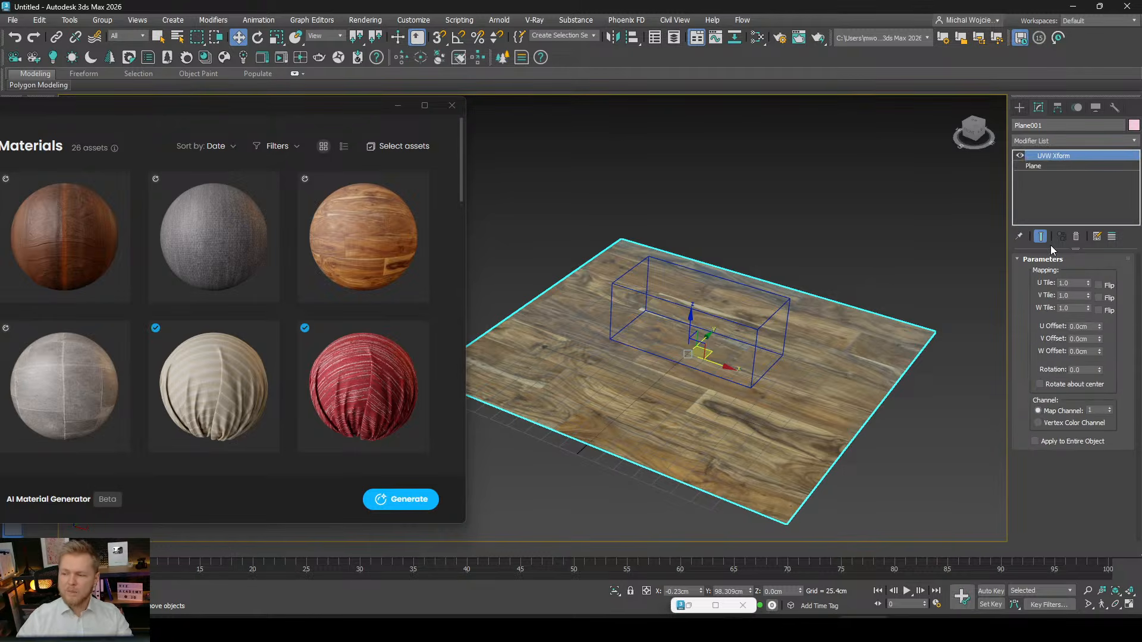
Set the U Tile and V Tile of the floor's mapping to 2, and inspect the repeated planks.
text(2)
key(Return)
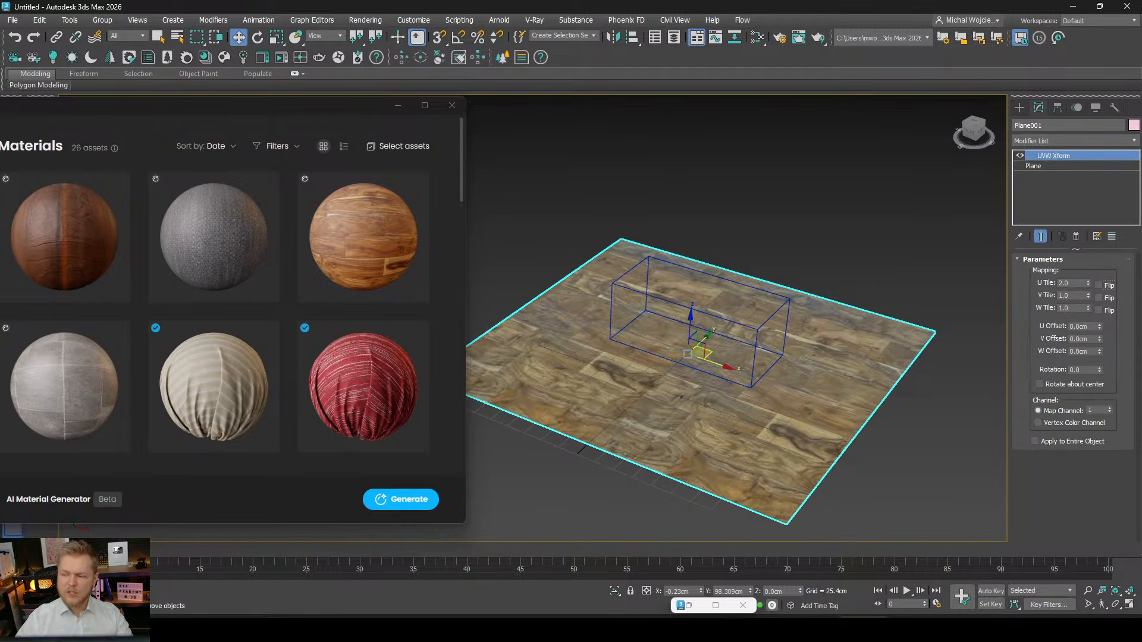
key(Tab)
text(2)
key(Return)
alt+middle_drag(806, 313, 799, 357)
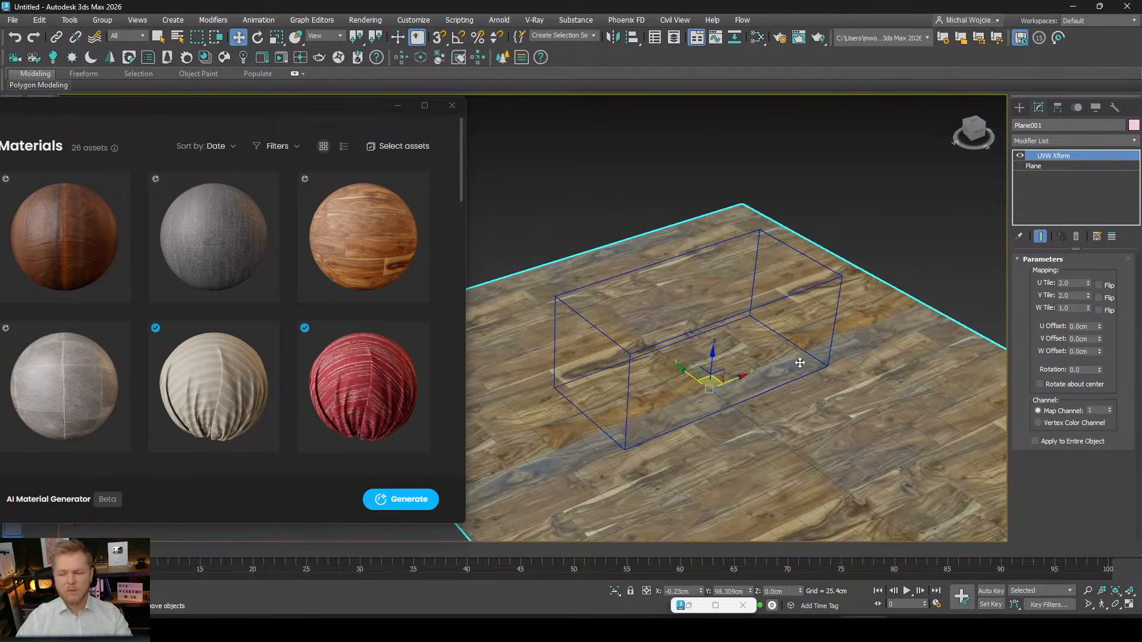
Start interactive rendering of the sofa scene and frame the wooden floor in front of the sofa.
click(282, 57)
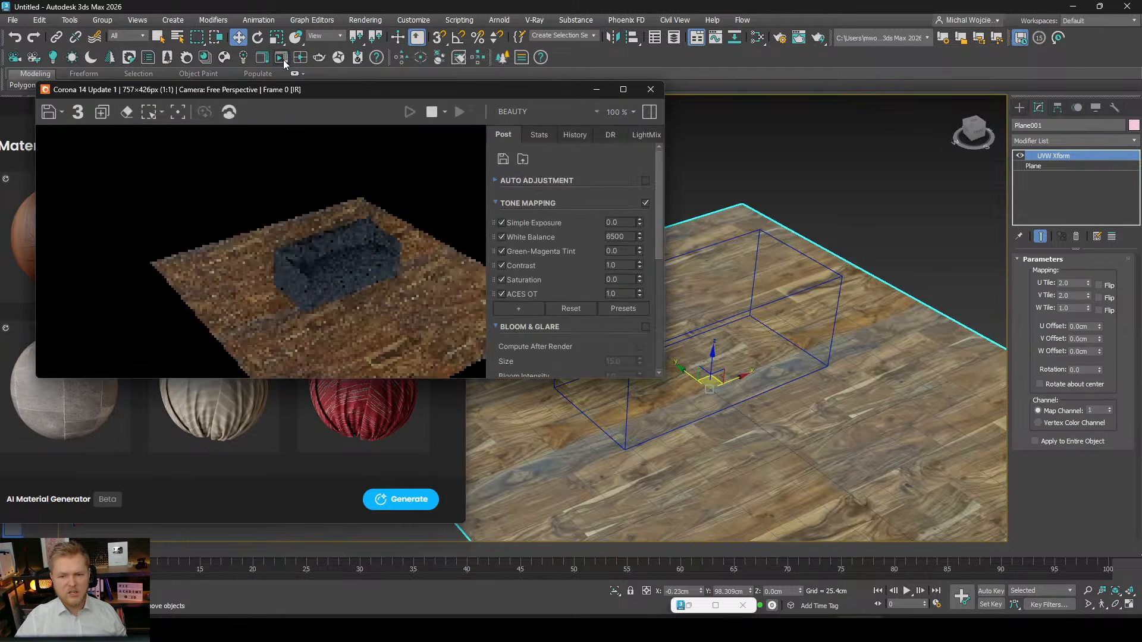
middle_drag(795, 372, 693, 278)
alt+middle_drag(951, 337, 803, 390)
scroll(803, 390, up, 2)
scroll(802, 390, up, 2)
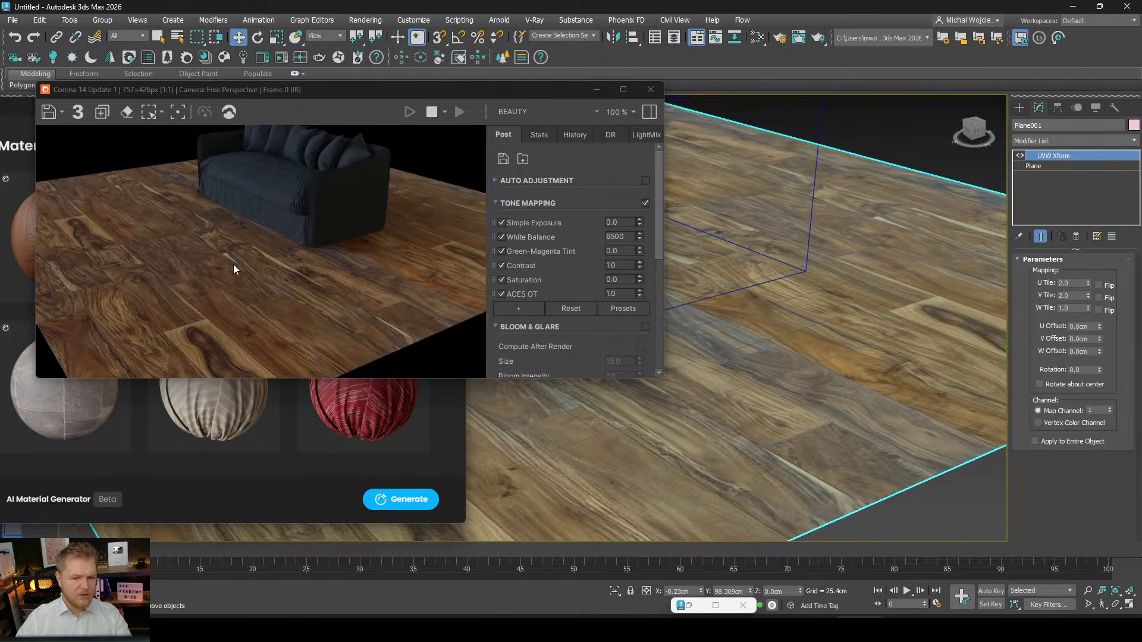
Examine the plank joints, grain and knots of the rendered wooden floor up close, and return to the whole floor.
alt+middle_drag(867, 413, 839, 371)
scroll(670, 469, up, 2)
scroll(181, 282, up, 1)
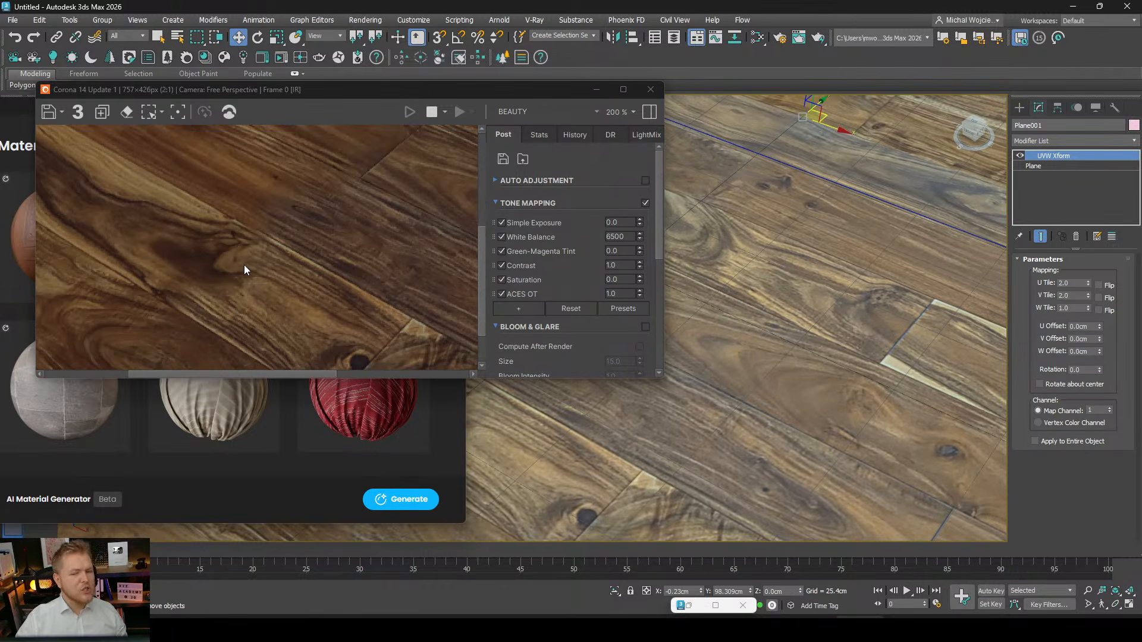
scroll(224, 313, down, 1)
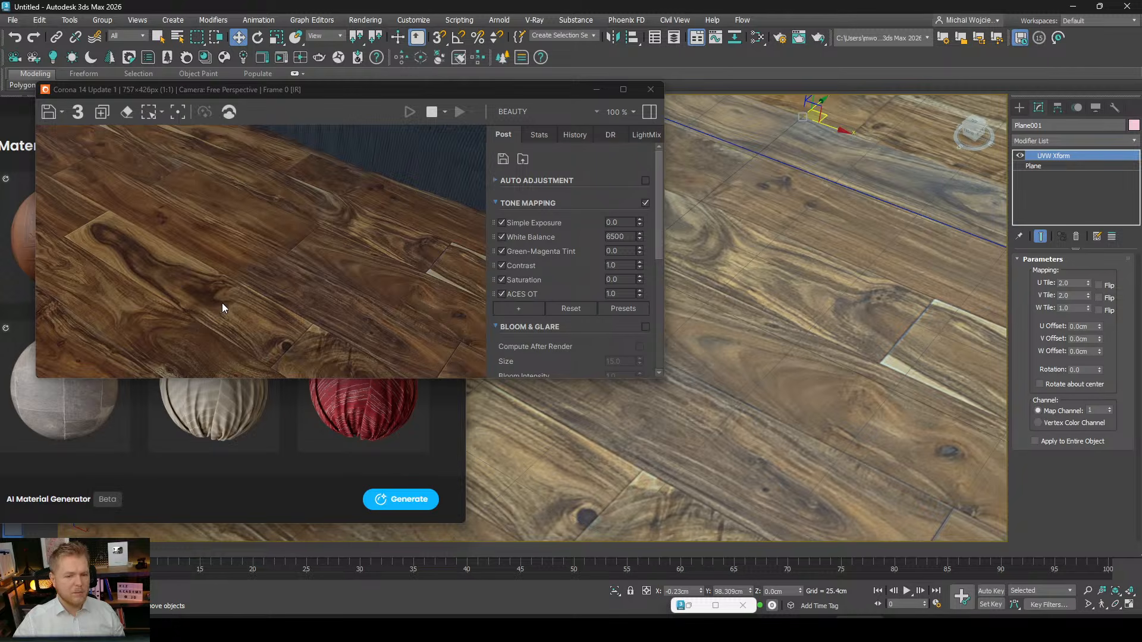
scroll(221, 303, down, 1)
scroll(221, 304, up, 1)
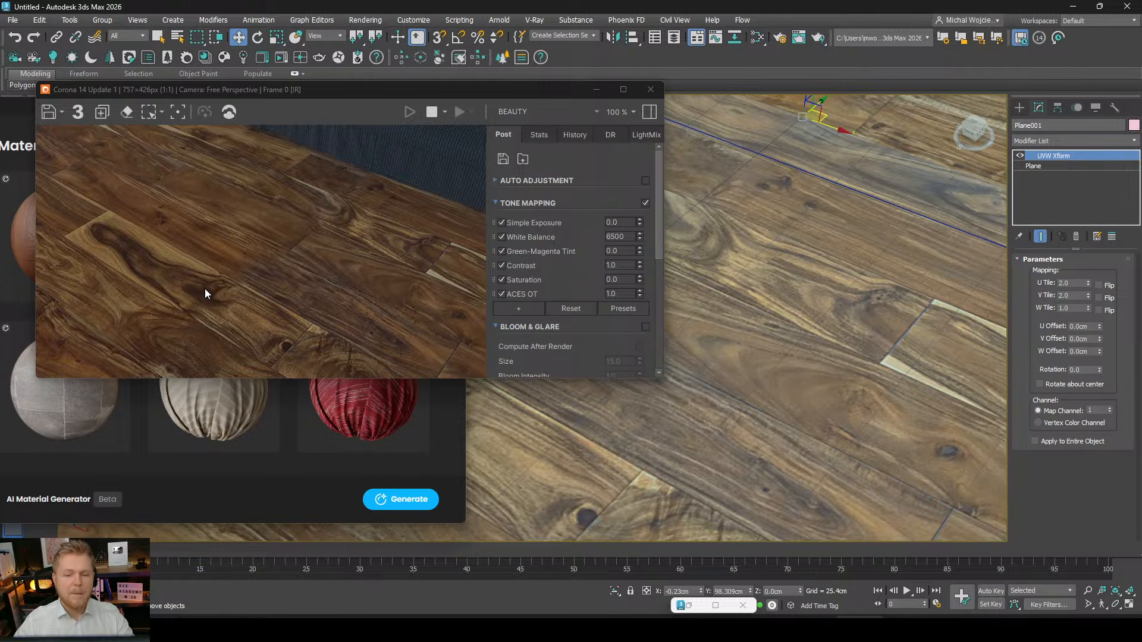
scroll(267, 275, up, 1)
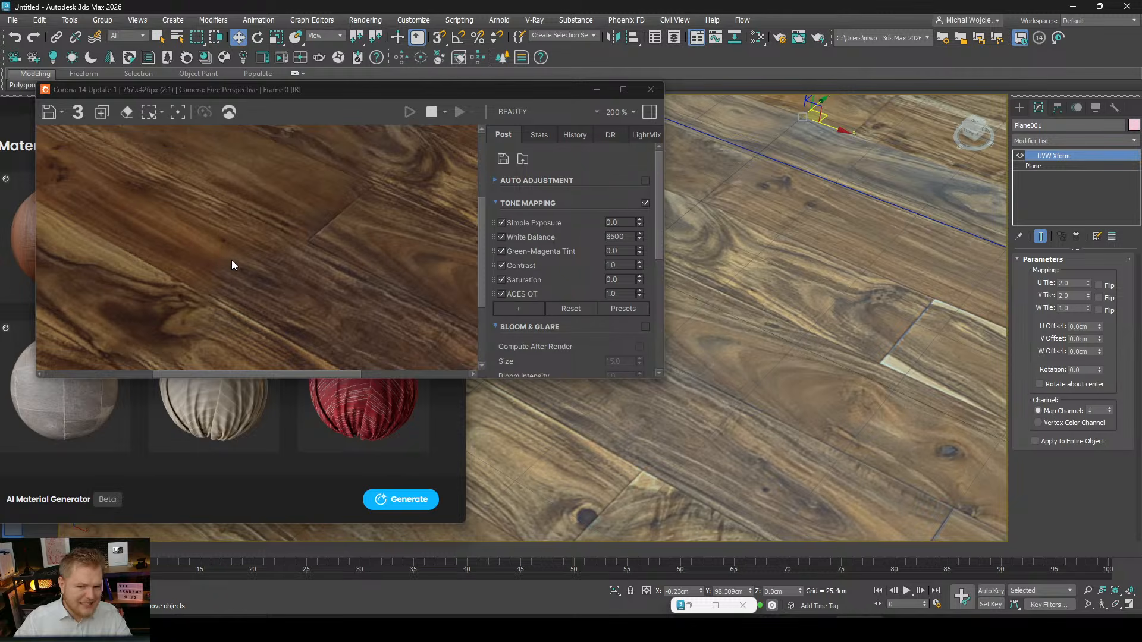
scroll(285, 251, down, 2)
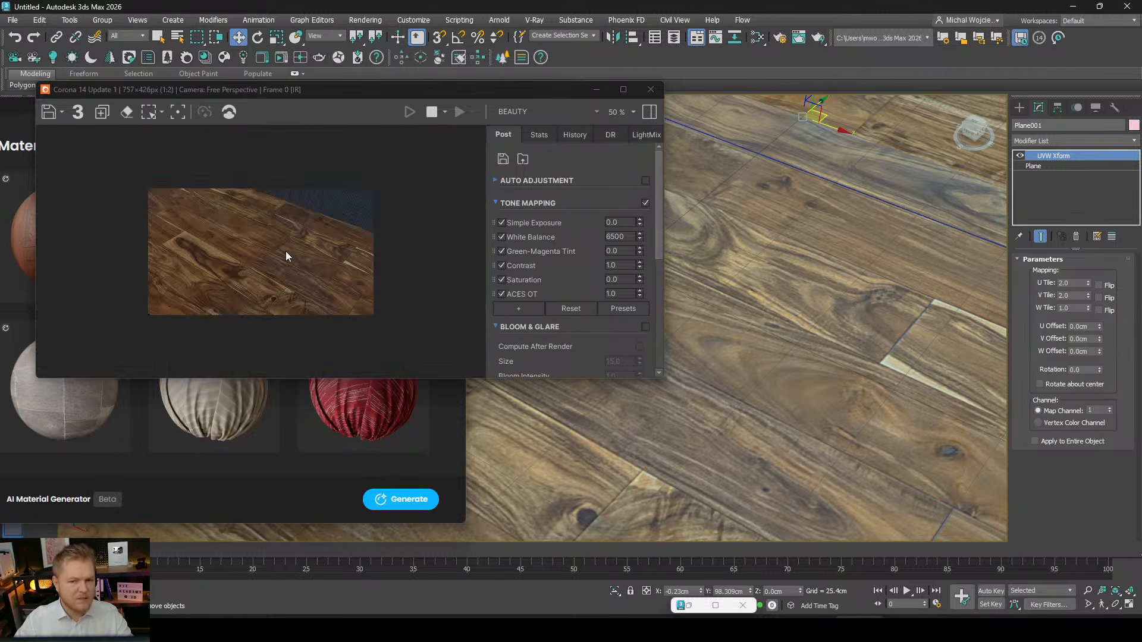
scroll(305, 273, up, 1)
scroll(925, 312, down, 5)
middle_drag(925, 312, 722, 373)
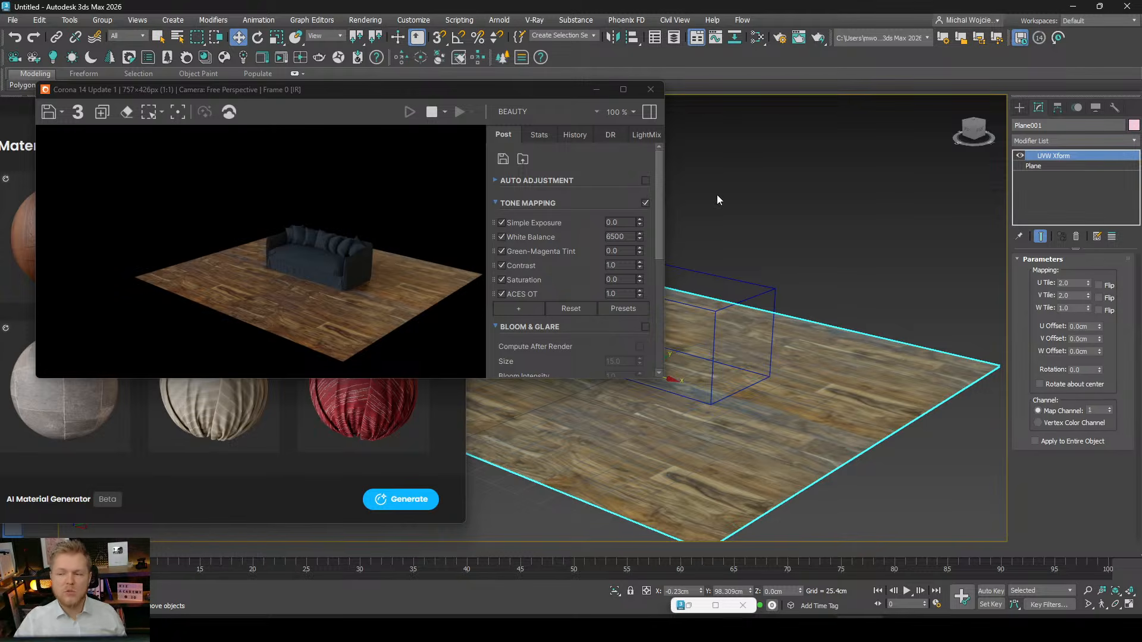
Apply the Webinar_Test_002 fabric material from Chaos Cosmos to the floor plane.
click(755, 40)
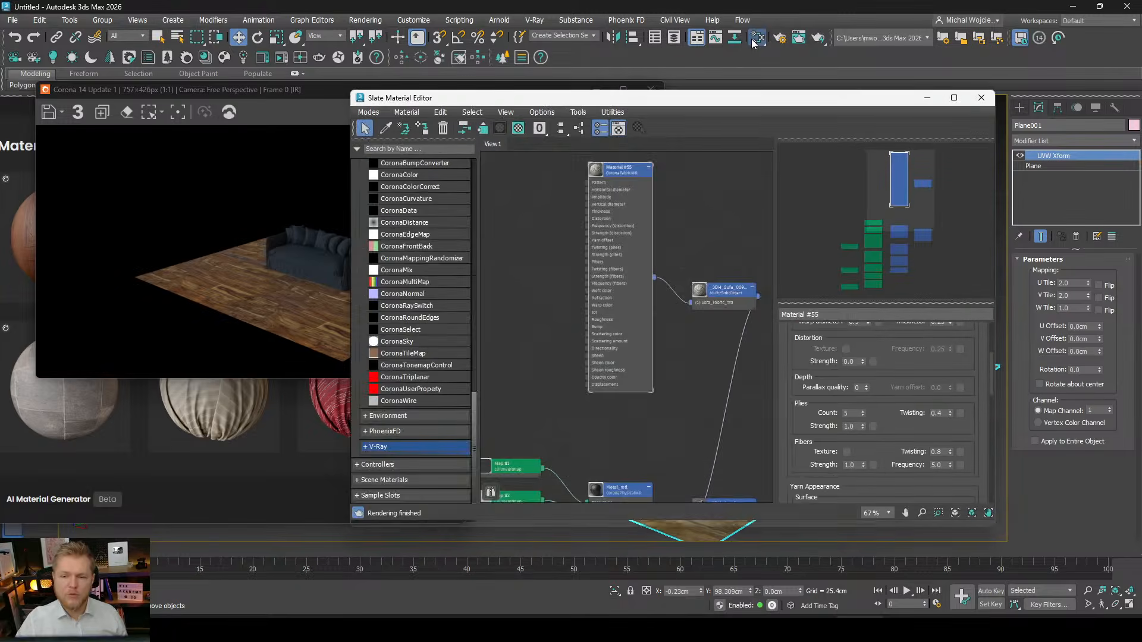
click(931, 100)
click(310, 496)
mouse_move(233, 249)
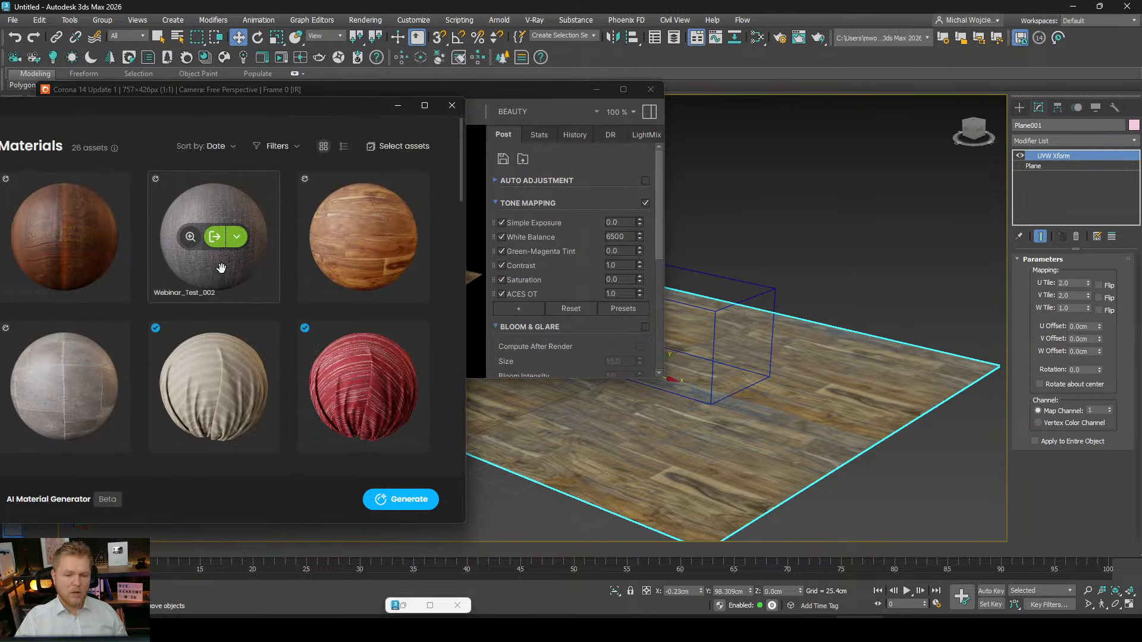
drag(220, 270, 696, 484)
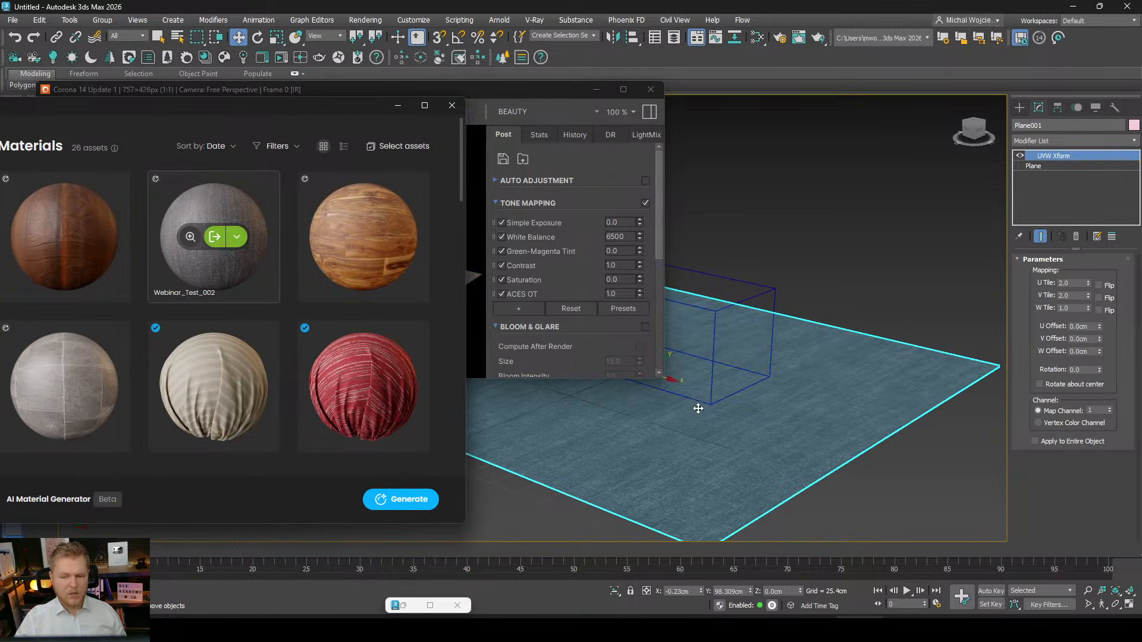
Examine the fabric weave on the floor around the sofa in the interactive render from several angles.
middle_drag(698, 408, 776, 408)
click(477, 272)
scroll(746, 451, up, 10)
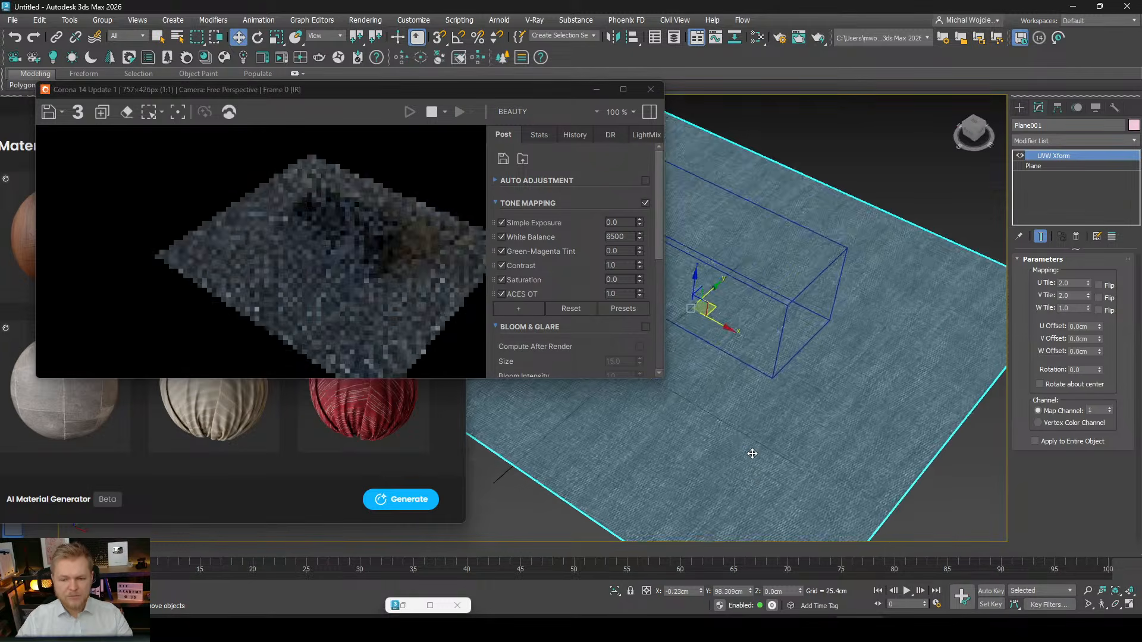
alt+middle_drag(741, 452, 806, 412)
scroll(359, 261, up, 2)
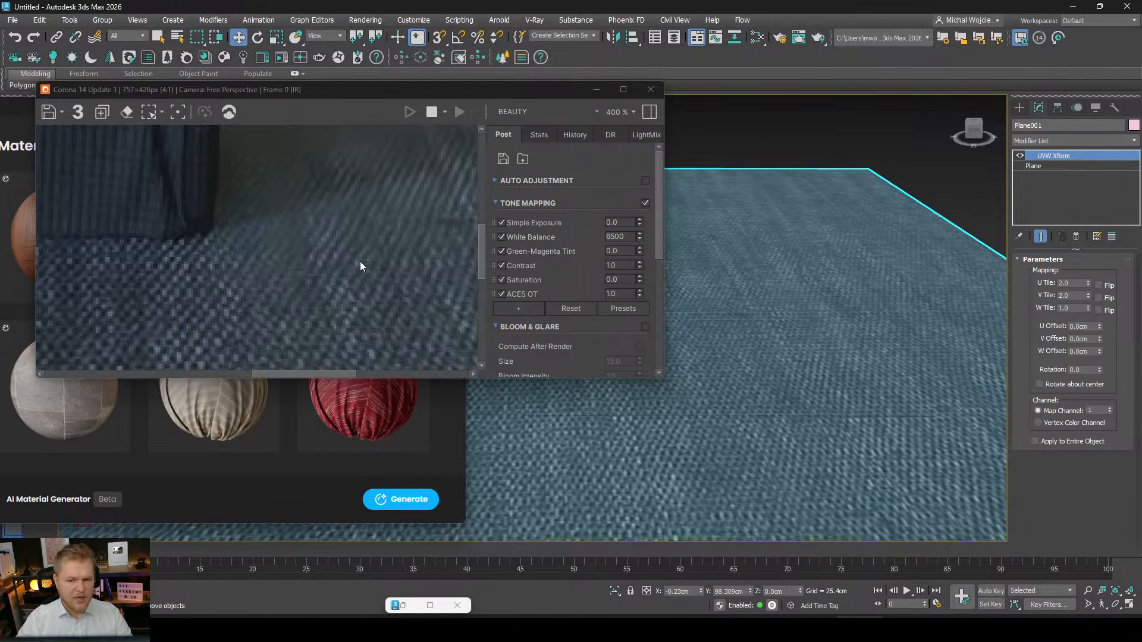
scroll(360, 270, down, 2)
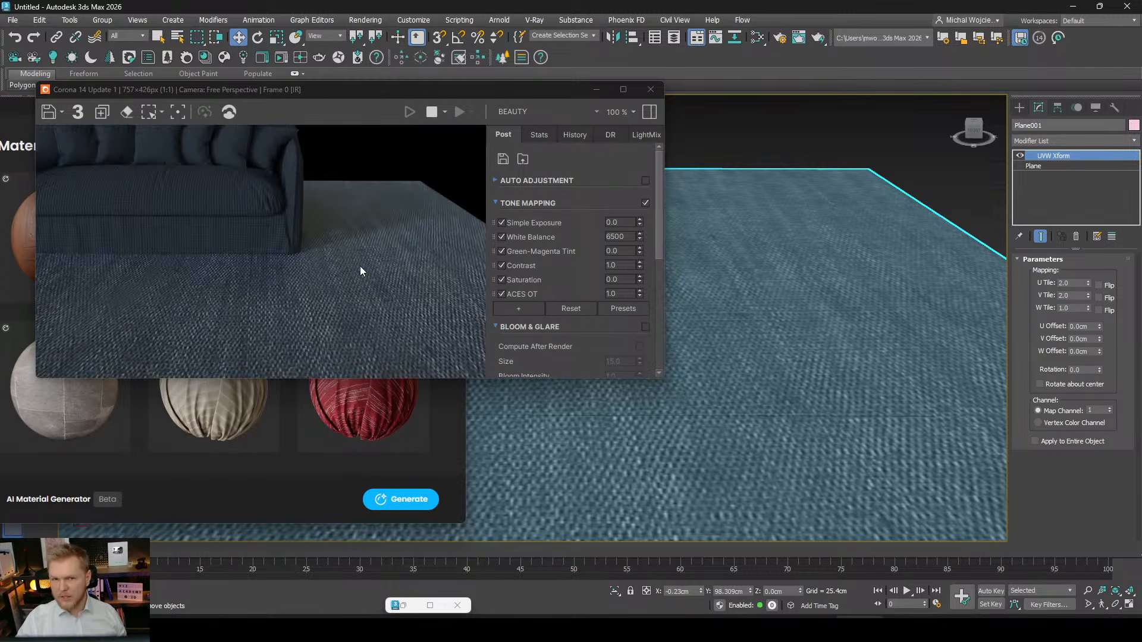
alt+middle_drag(883, 368, 739, 377)
middle_drag(875, 351, 512, 471)
scroll(512, 472, up, 2)
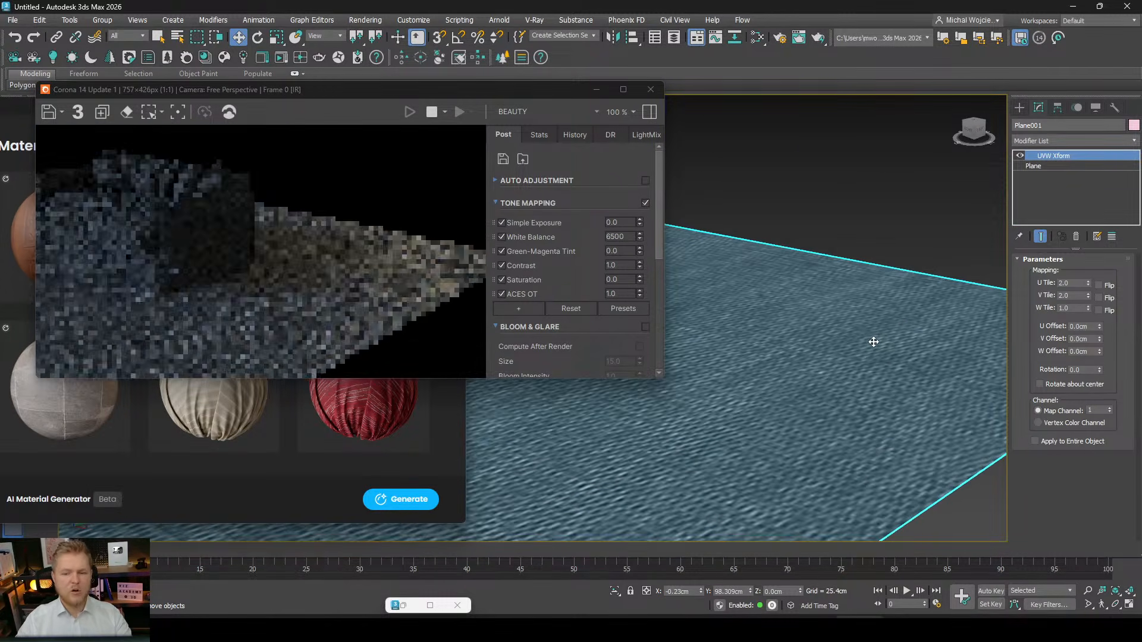
Load the floor's fabric material into the Slate Material Editor and review its bitmap, normal and mapping randomizer nodes.
click(759, 37)
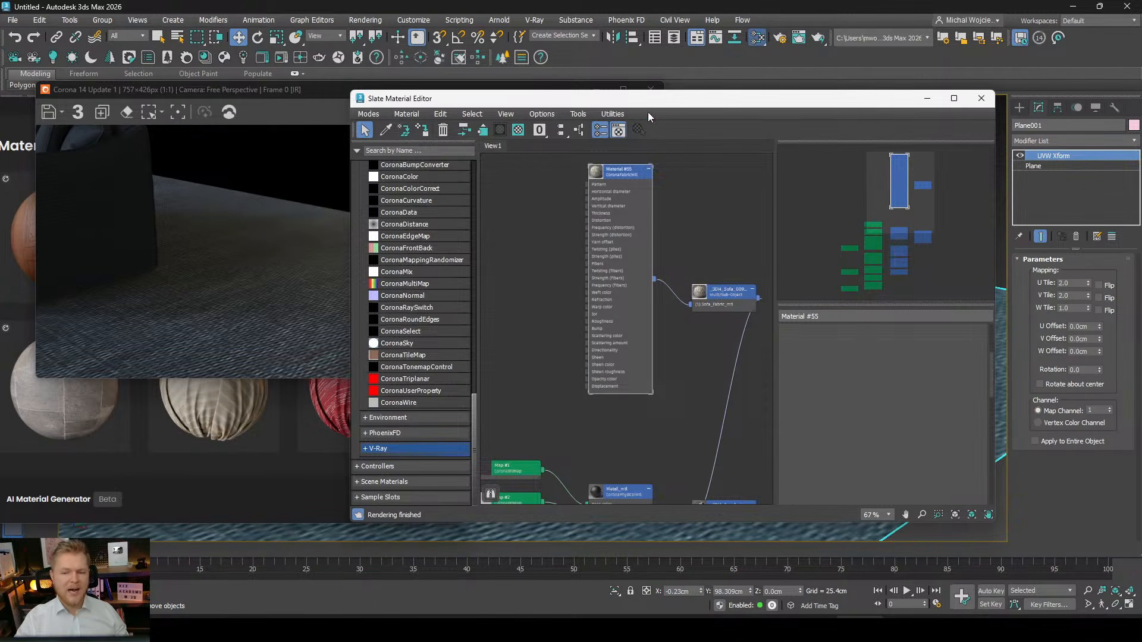
click(406, 114)
click(569, 239)
middle_drag(689, 335, 578, 334)
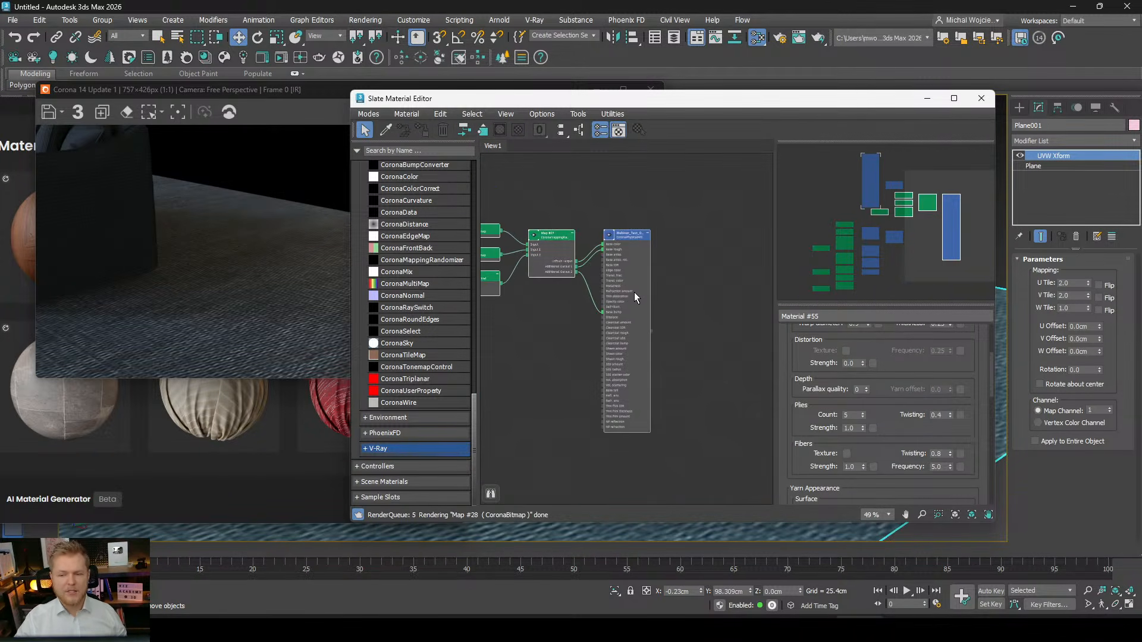
drag(634, 291, 880, 305)
middle_drag(648, 330, 539, 351)
scroll(559, 333, up, 2)
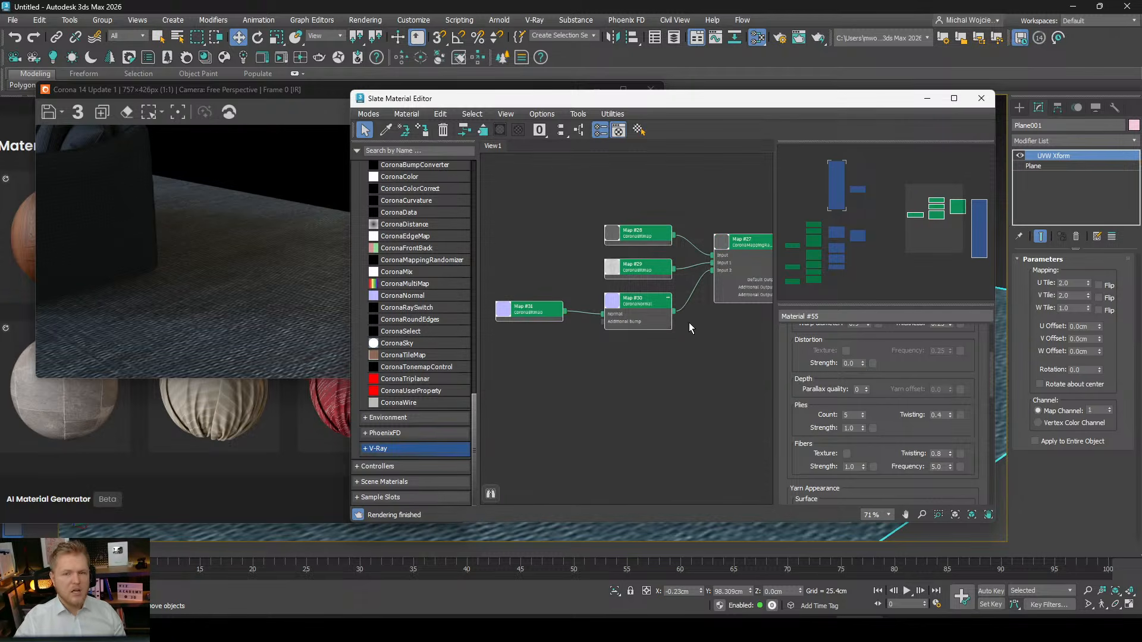
key(z)
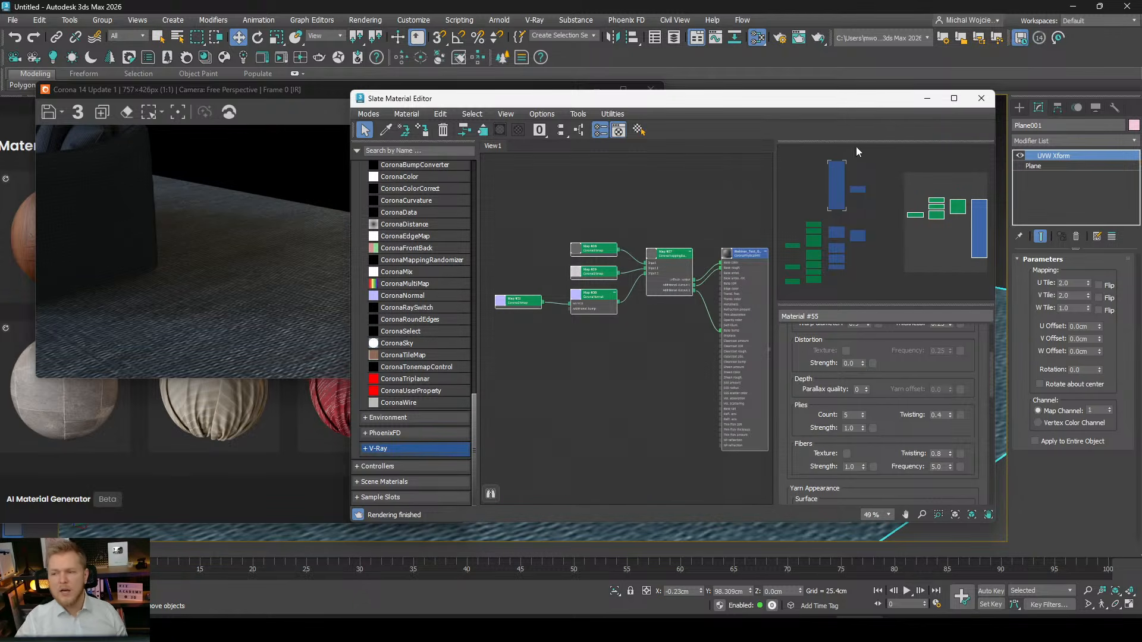
click(926, 100)
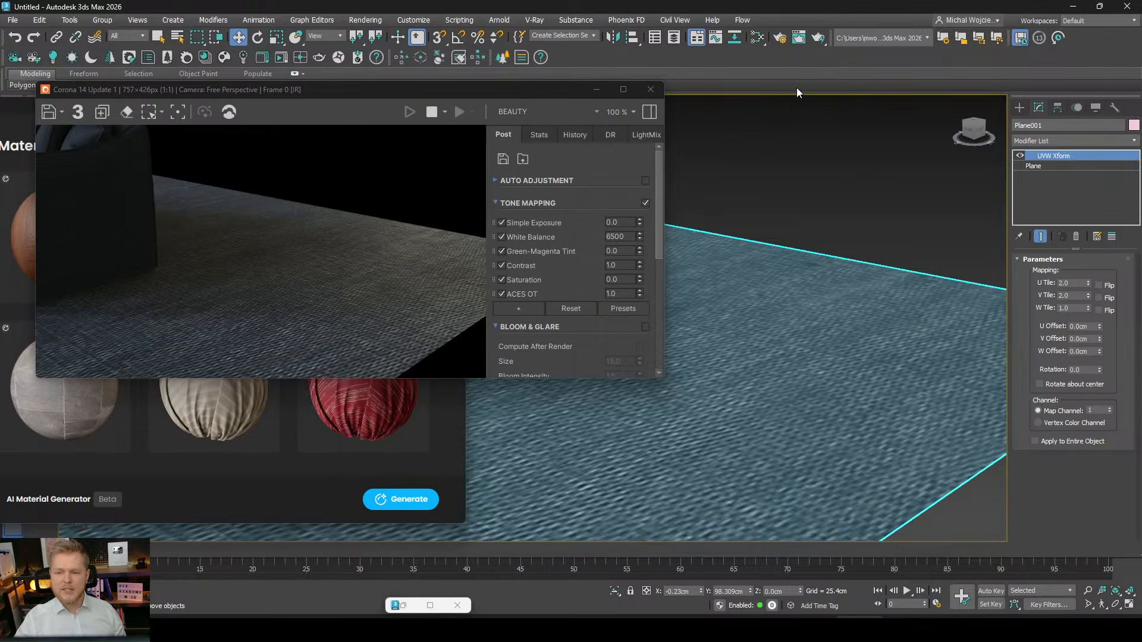
Start a new AI material in Chaos Cosmos and browse for its source image in the Ai Materials folder of Resources.
click(283, 502)
click(383, 504)
drag(272, 105, 702, 94)
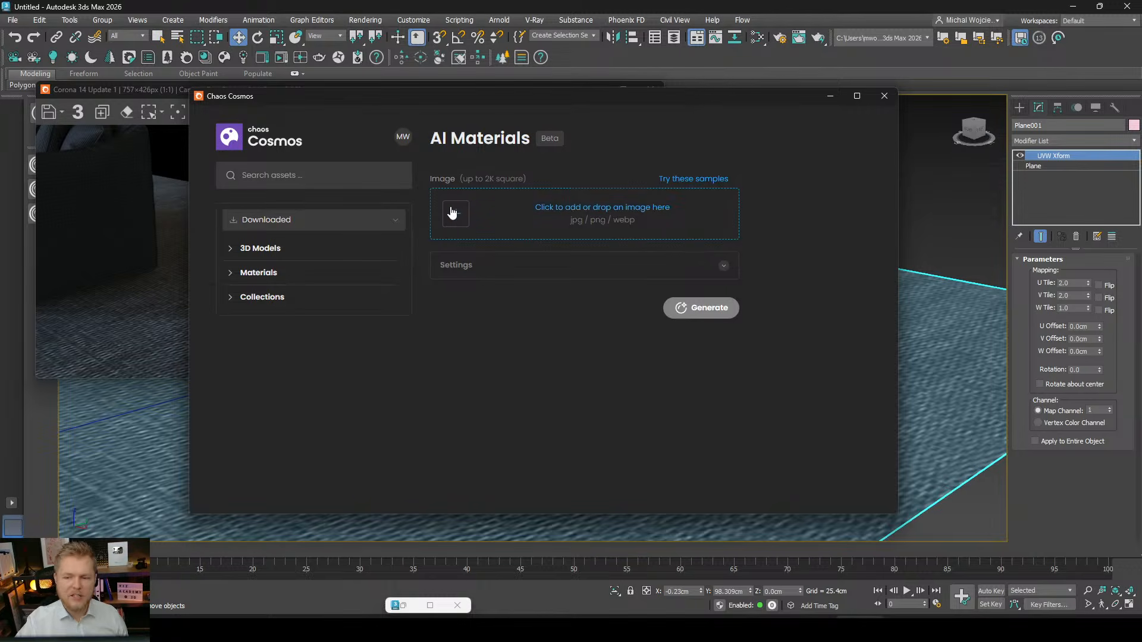
click(510, 226)
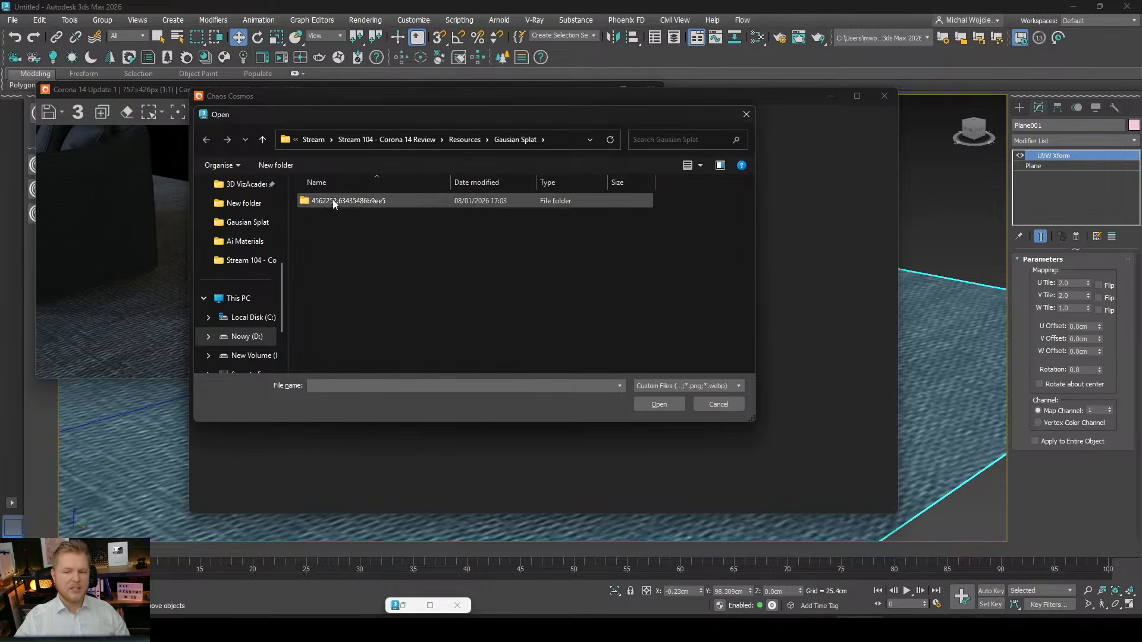
click(457, 140)
double_click(364, 205)
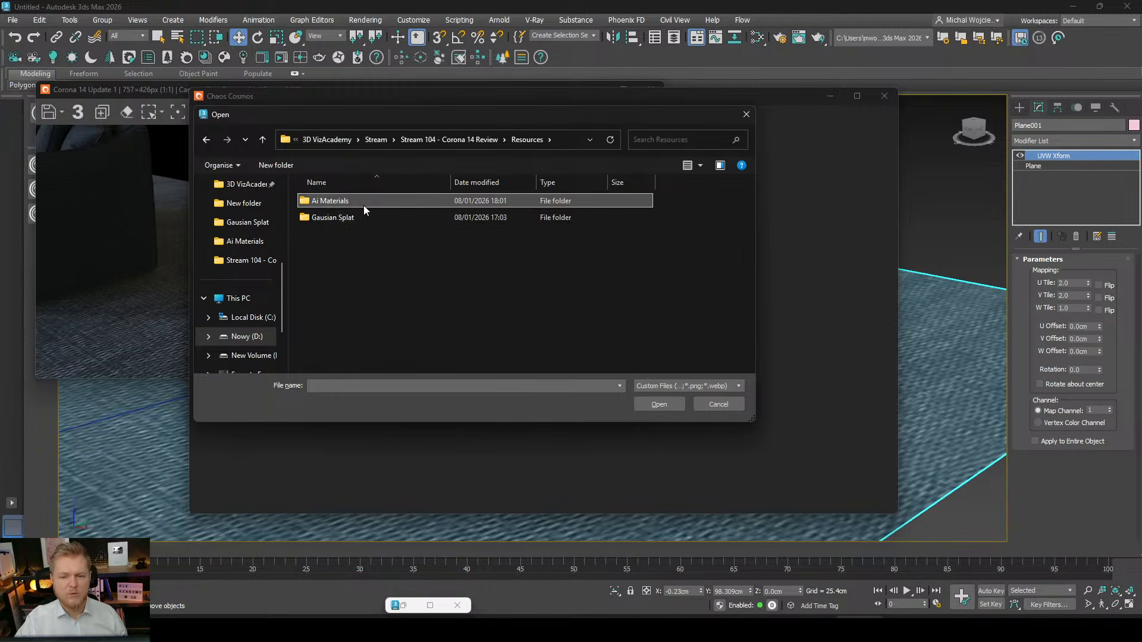
Preview the VizMaker_899d4bfe-1fa3-4d18-8f4d-8c66df1e9584.jpg door image at full size and examine its carved panels.
click(381, 229)
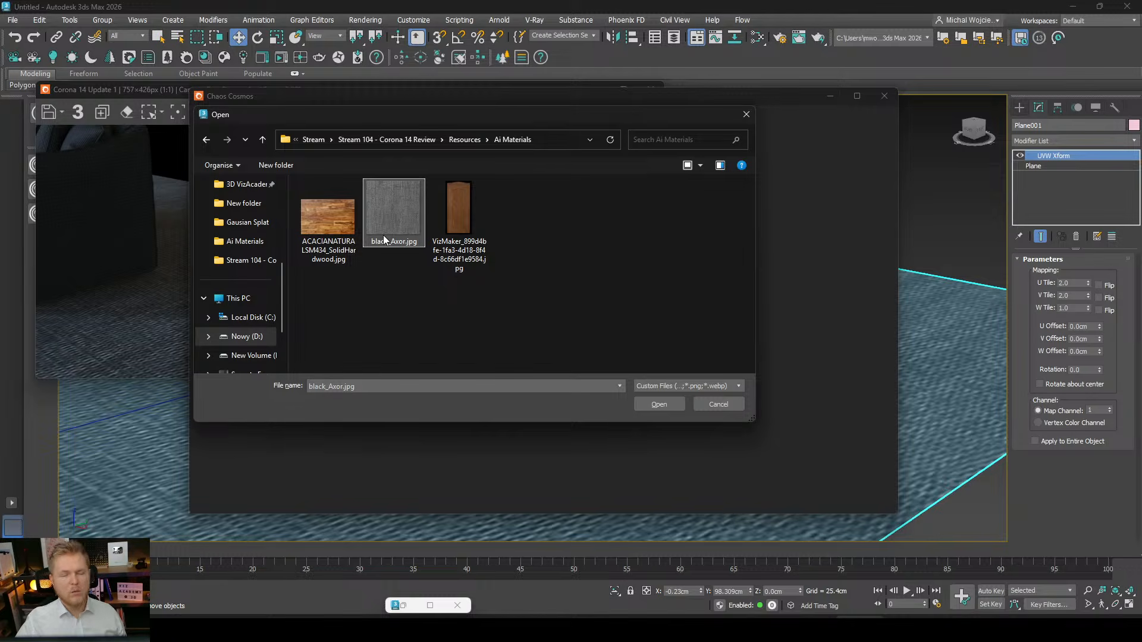
click(339, 240)
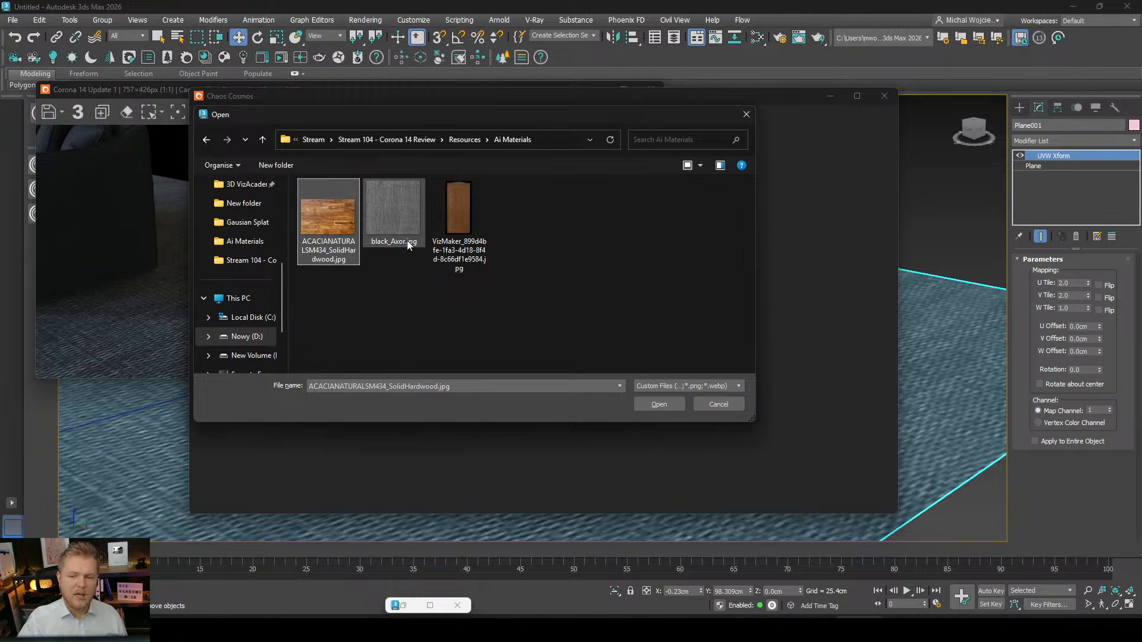
click(466, 213)
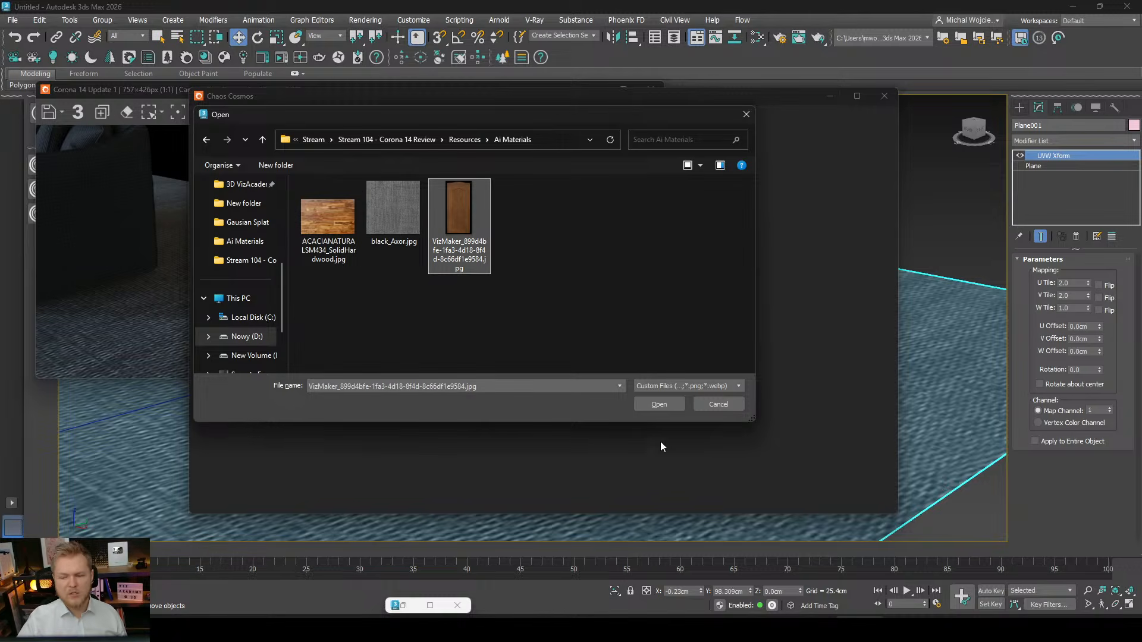
right_click(456, 233)
click(480, 260)
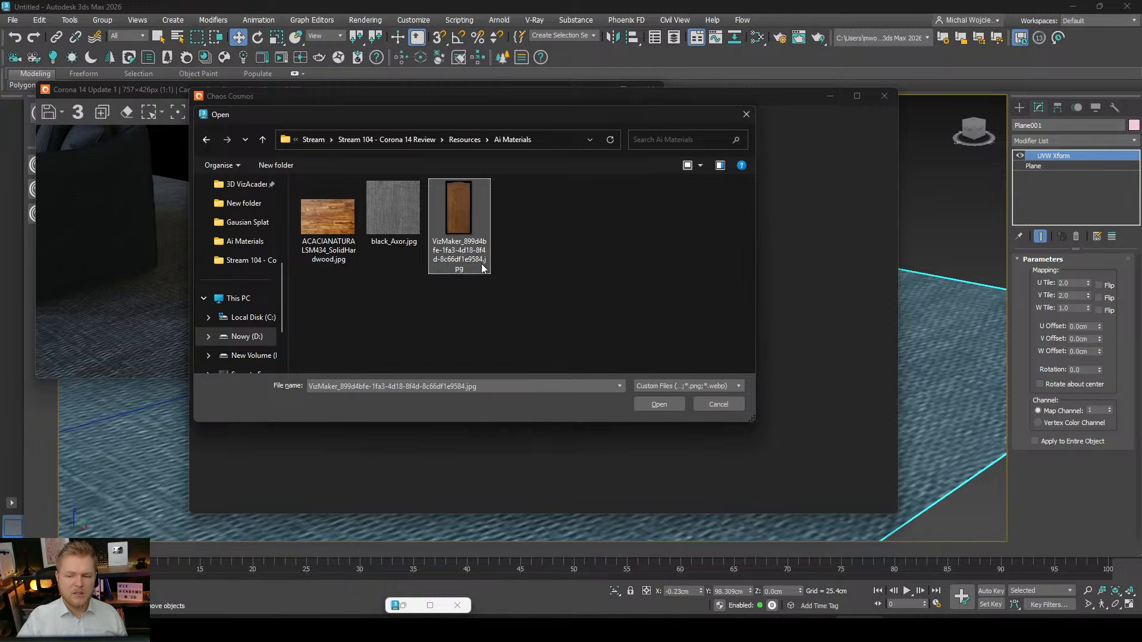
scroll(482, 289, up, 3)
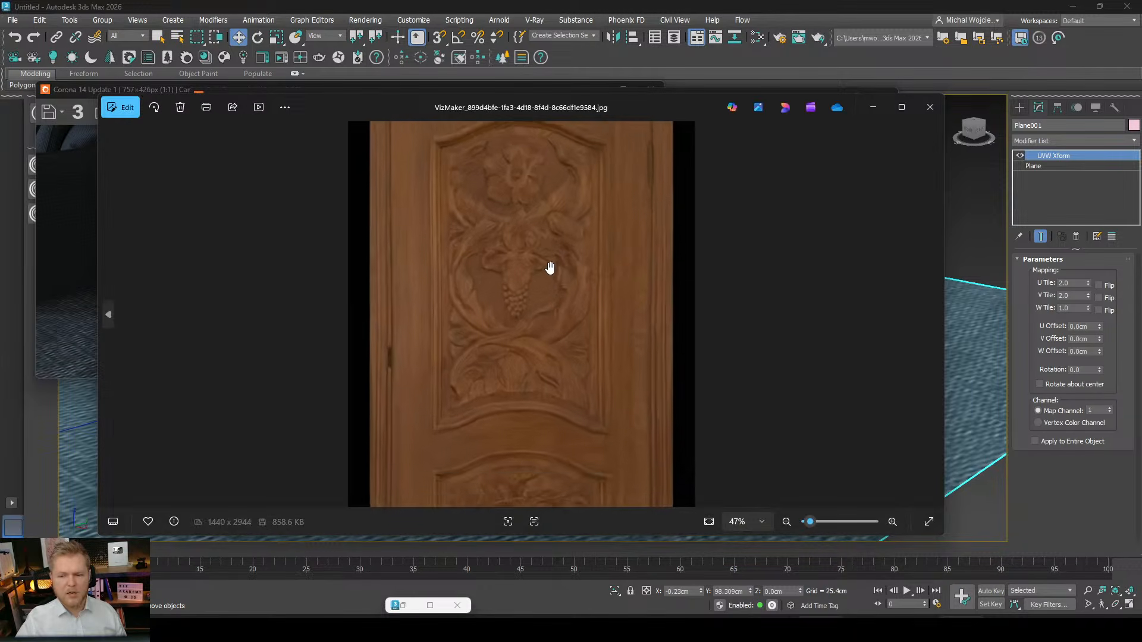
drag(578, 482, 553, 148)
drag(561, 422, 538, 185)
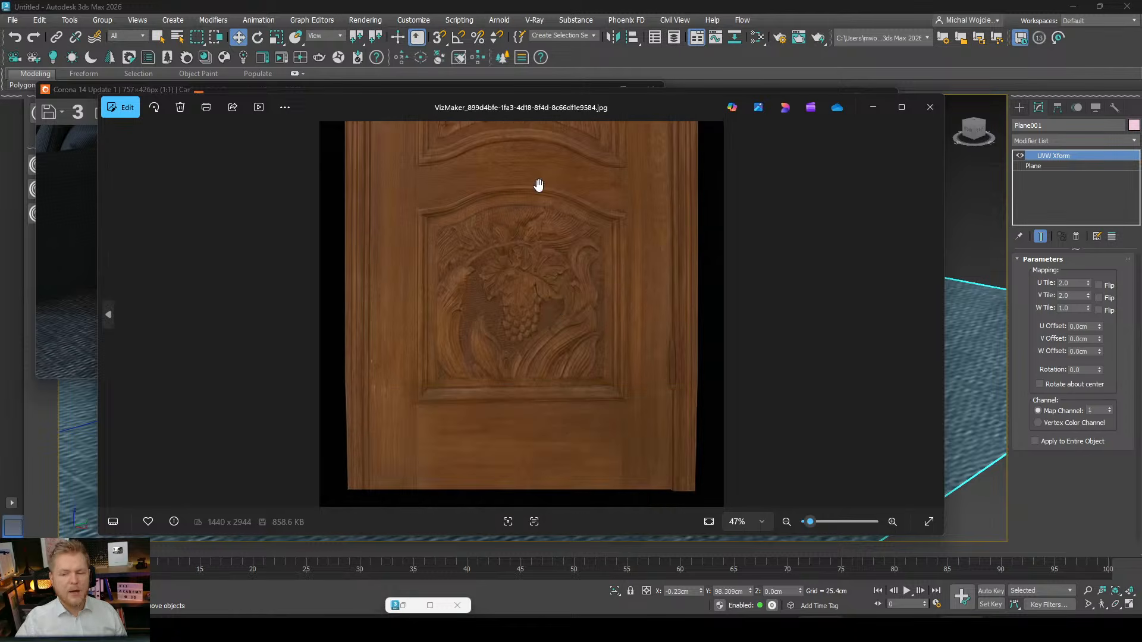
scroll(520, 330, down, 4)
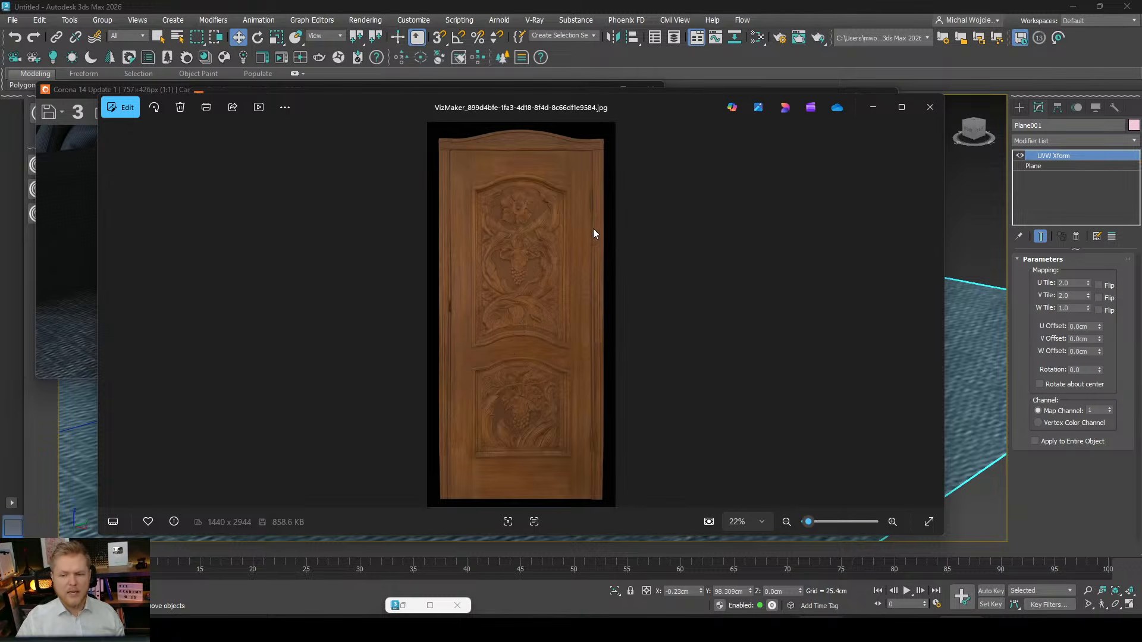
scroll(500, 262, up, 4)
scroll(541, 237, down, 4)
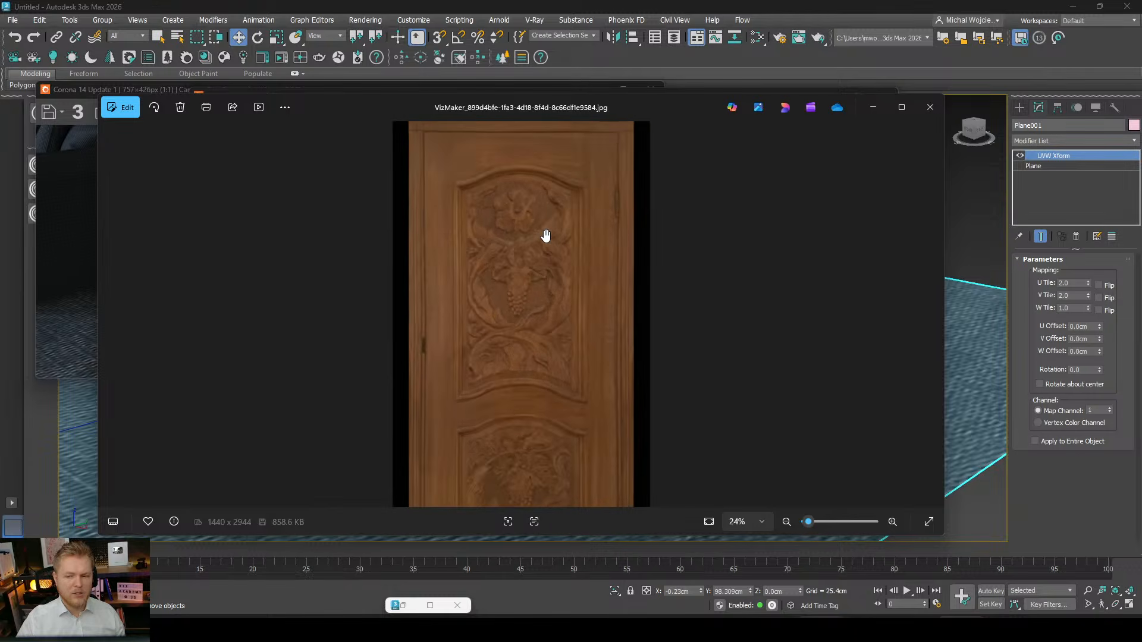
click(930, 112)
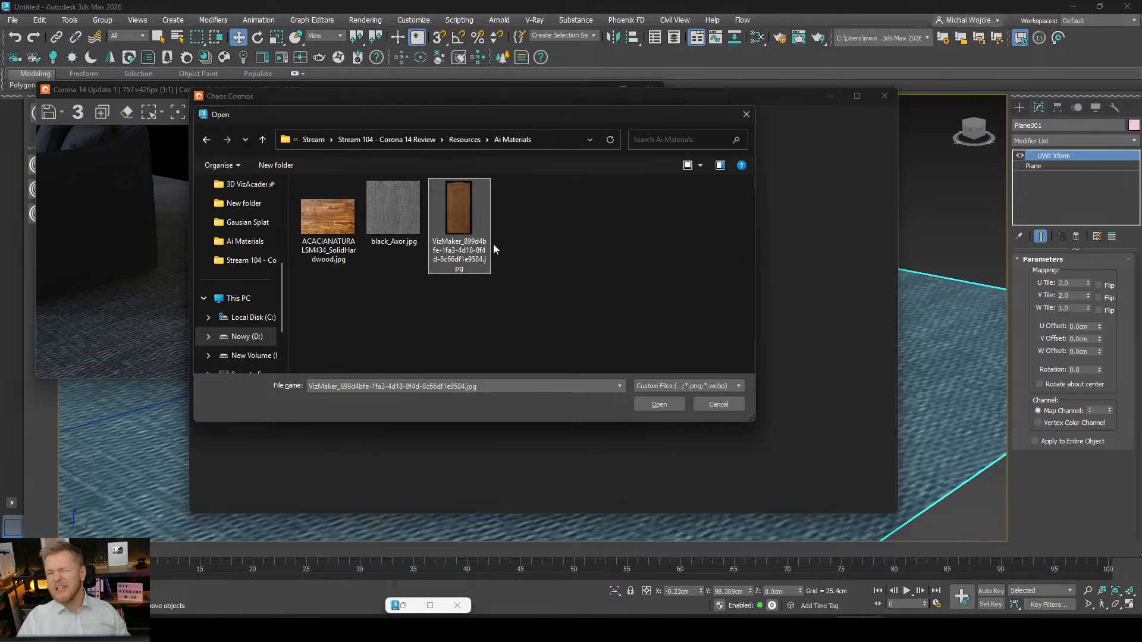
Load the VizMaker door image as the AI material's source and expand the generation settings.
click(659, 405)
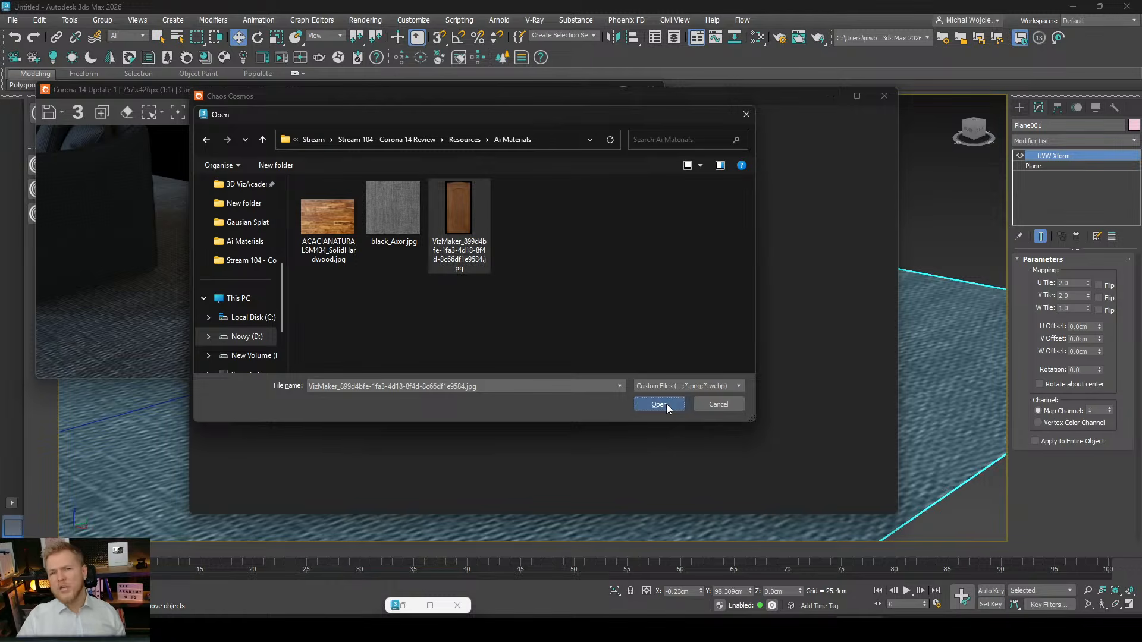
click(666, 404)
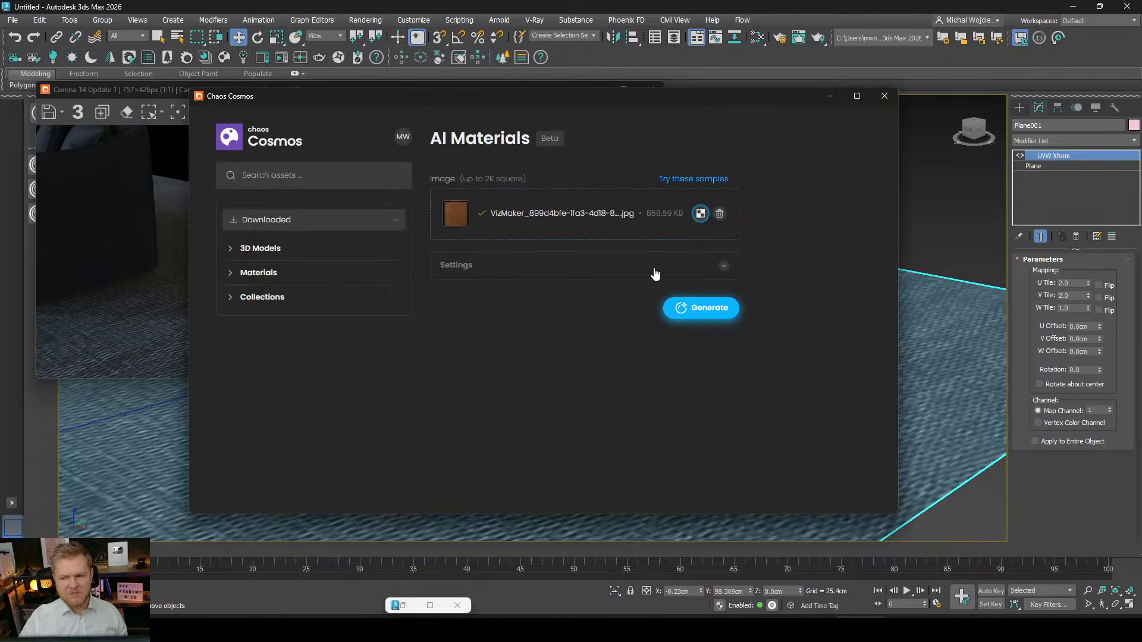
click(723, 266)
scroll(808, 395, down, 1)
scroll(804, 399, up, 1)
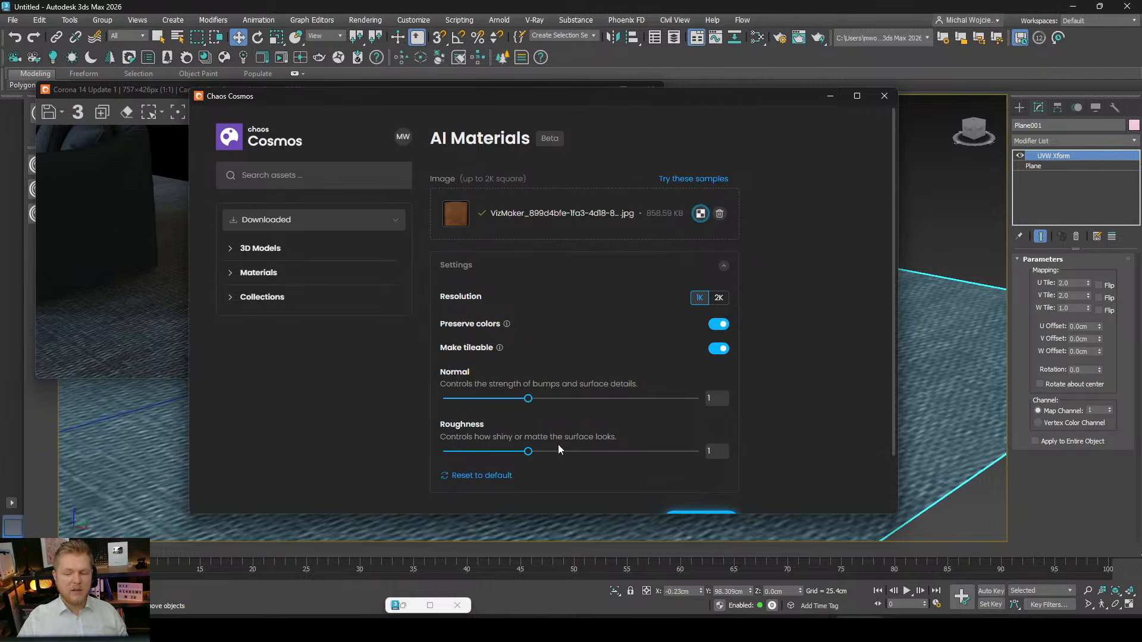
Set the AI material's resolution to 2K and its Roughness to 1.45, after trying lower and higher roughness values.
drag(527, 453, 453, 453)
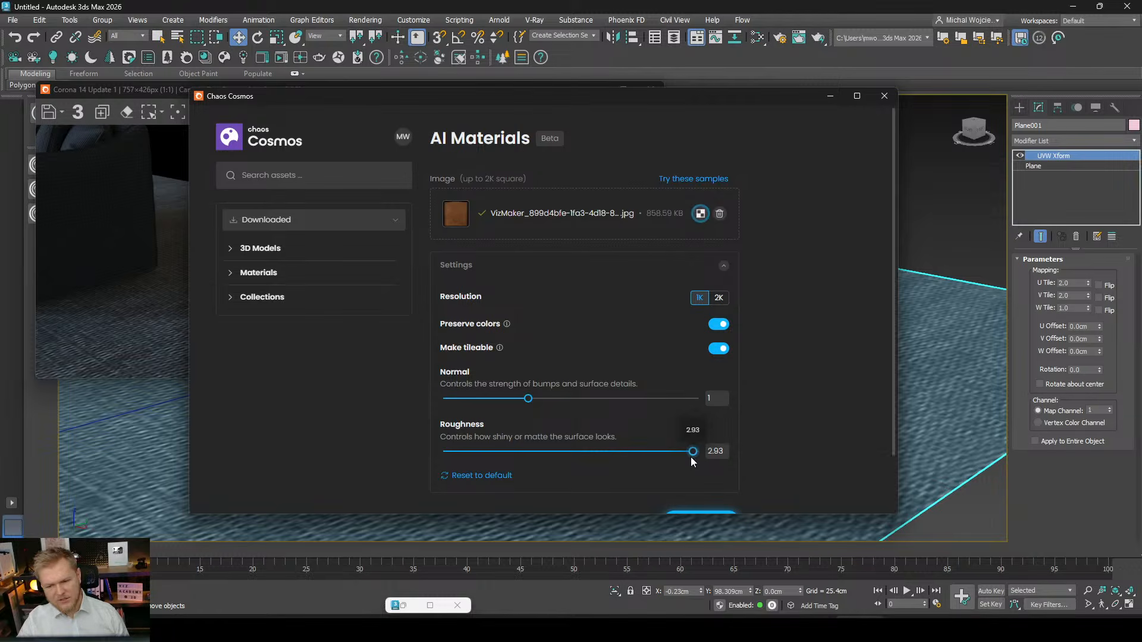
drag(630, 452, 517, 453)
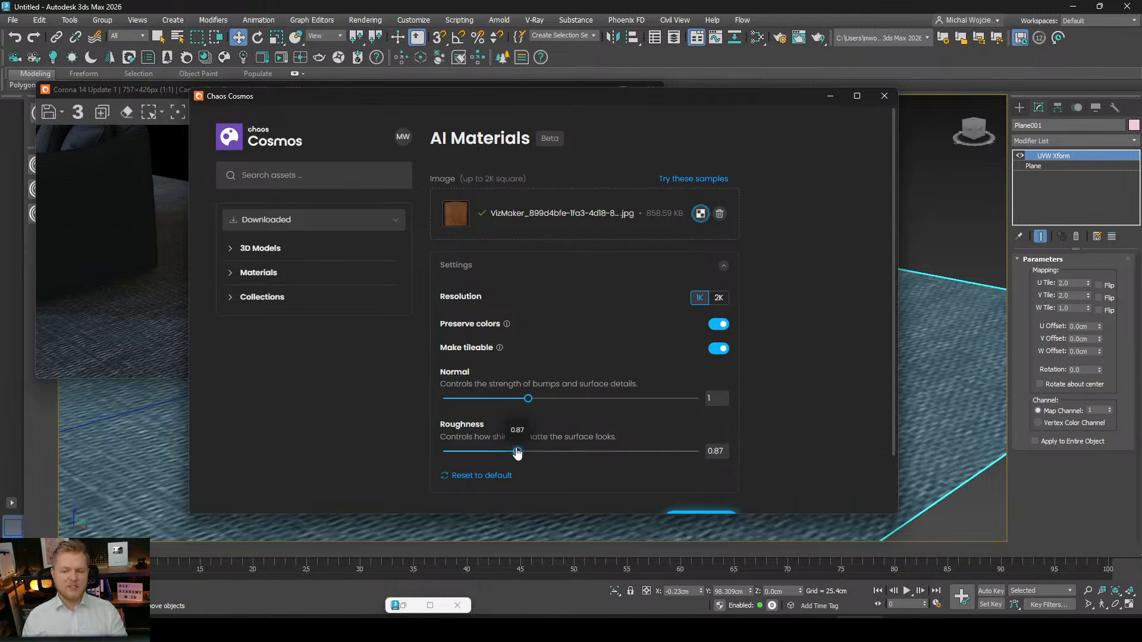
drag(517, 454, 446, 451)
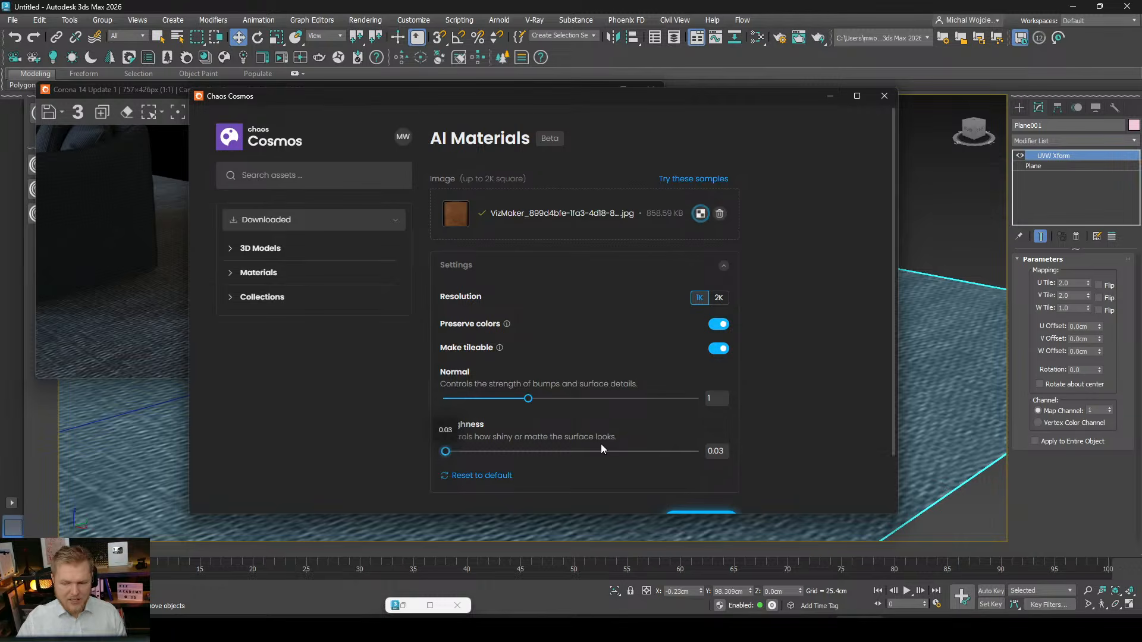
click(729, 451)
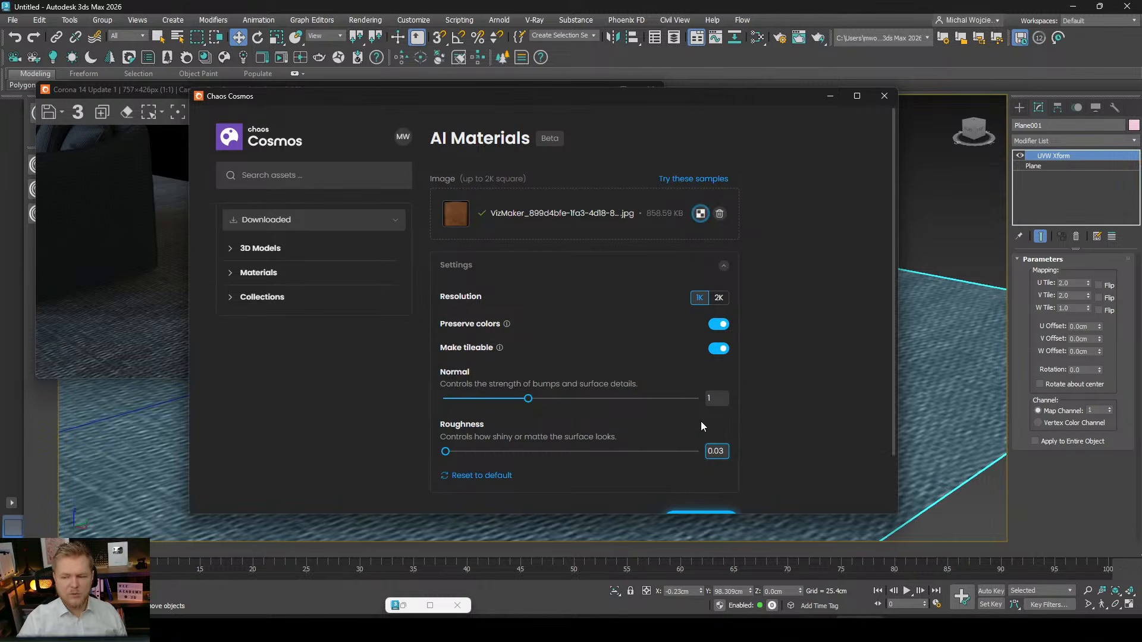
click(719, 298)
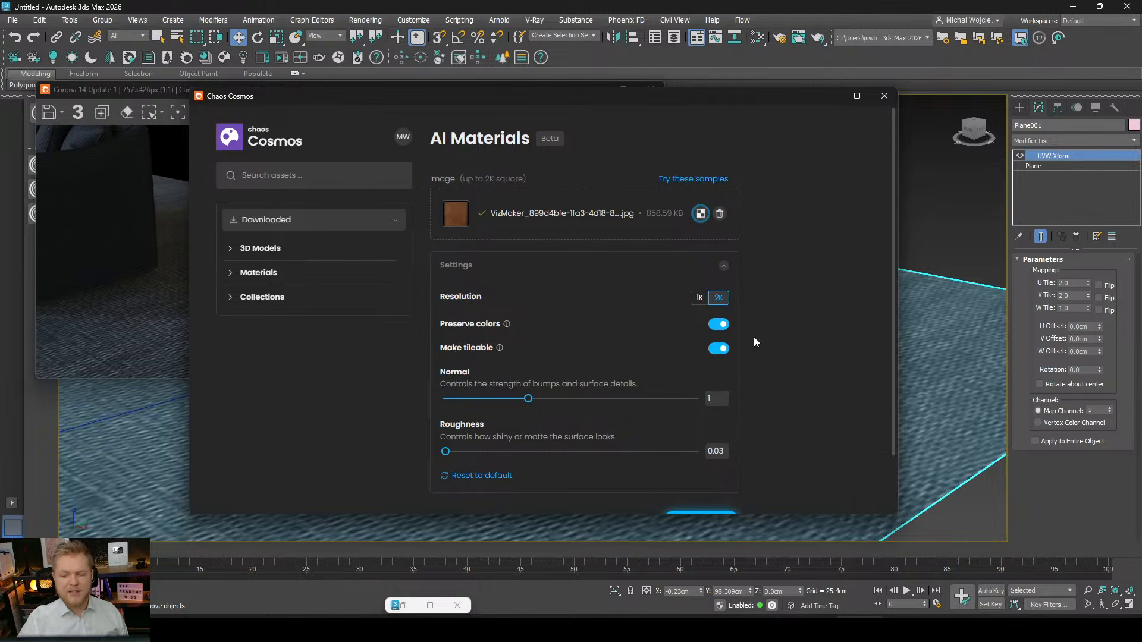
click(567, 451)
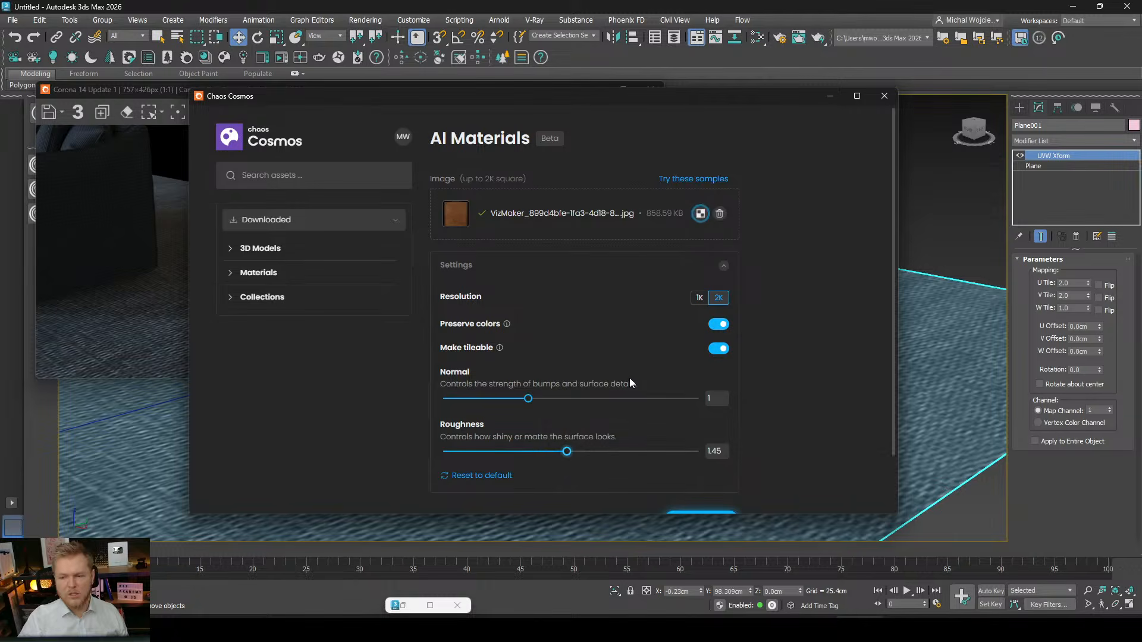
Define the door image's repeating pattern area across its full width, covering the upper carved part, and apply it.
click(700, 213)
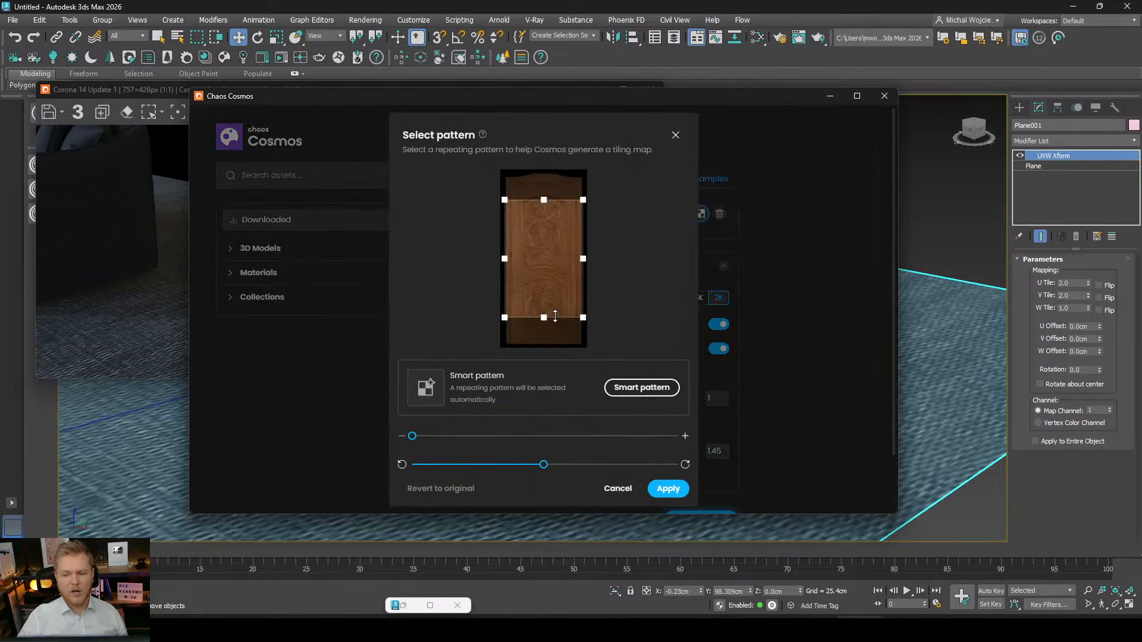
drag(555, 317, 542, 329)
drag(548, 252, 549, 229)
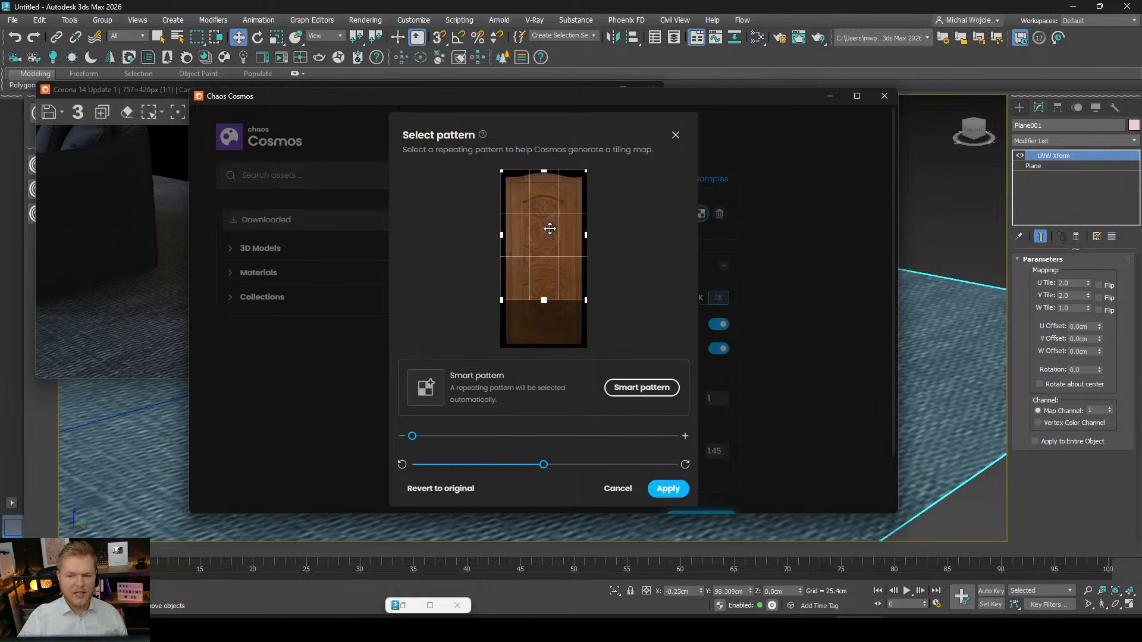
drag(544, 299, 565, 336)
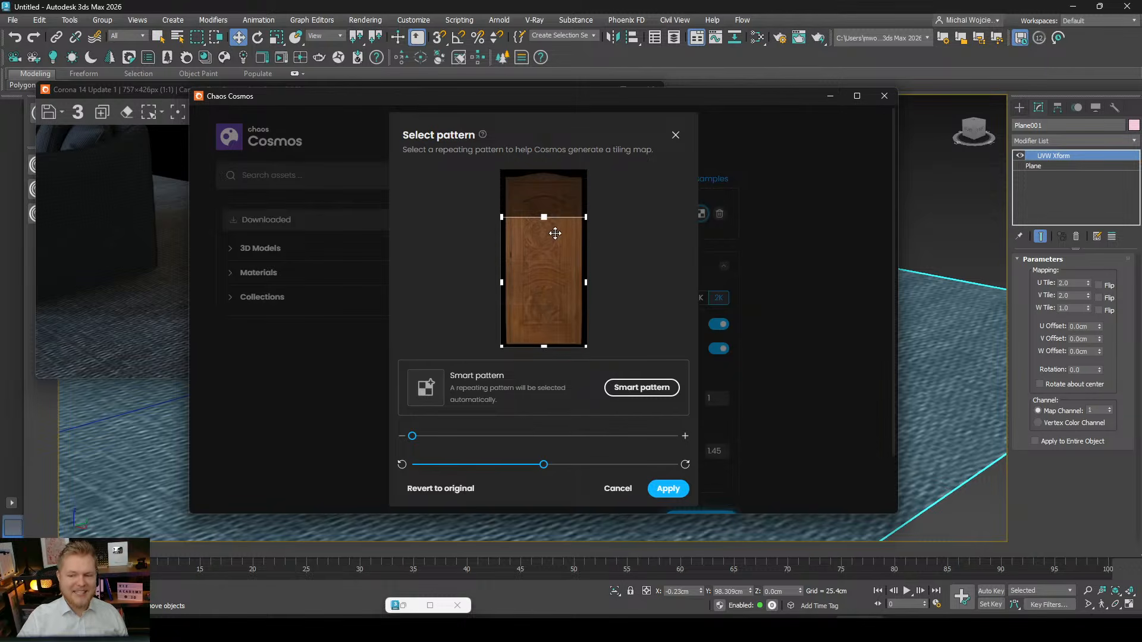
drag(555, 233, 546, 212)
click(667, 489)
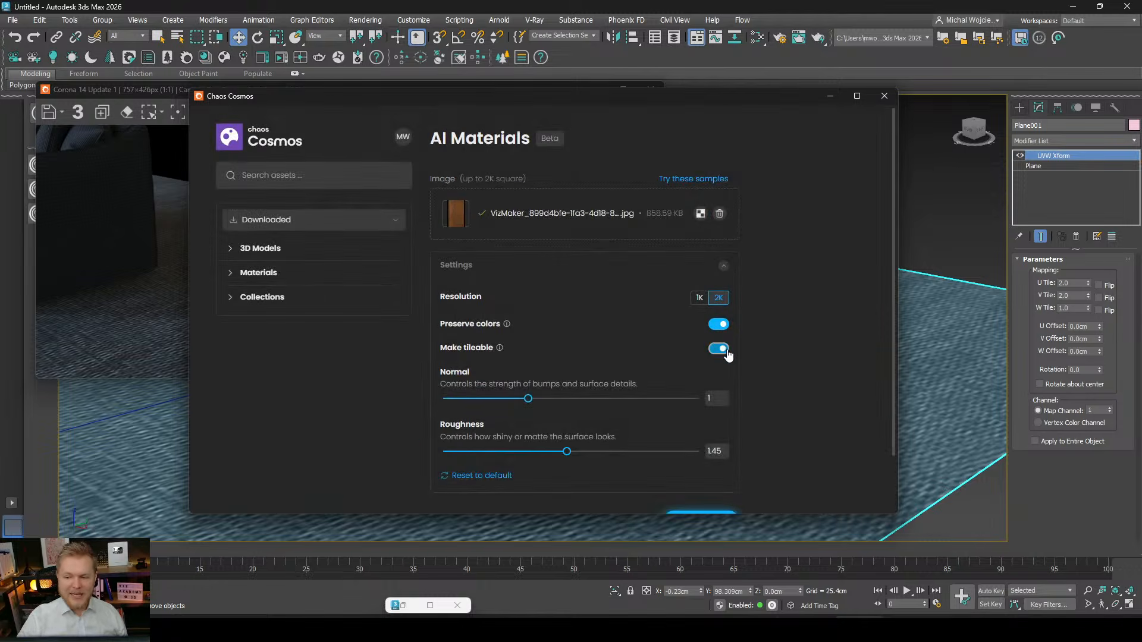
Turn off Make tileable and reapply the pattern selection on the upper part of the door image.
click(720, 349)
click(700, 215)
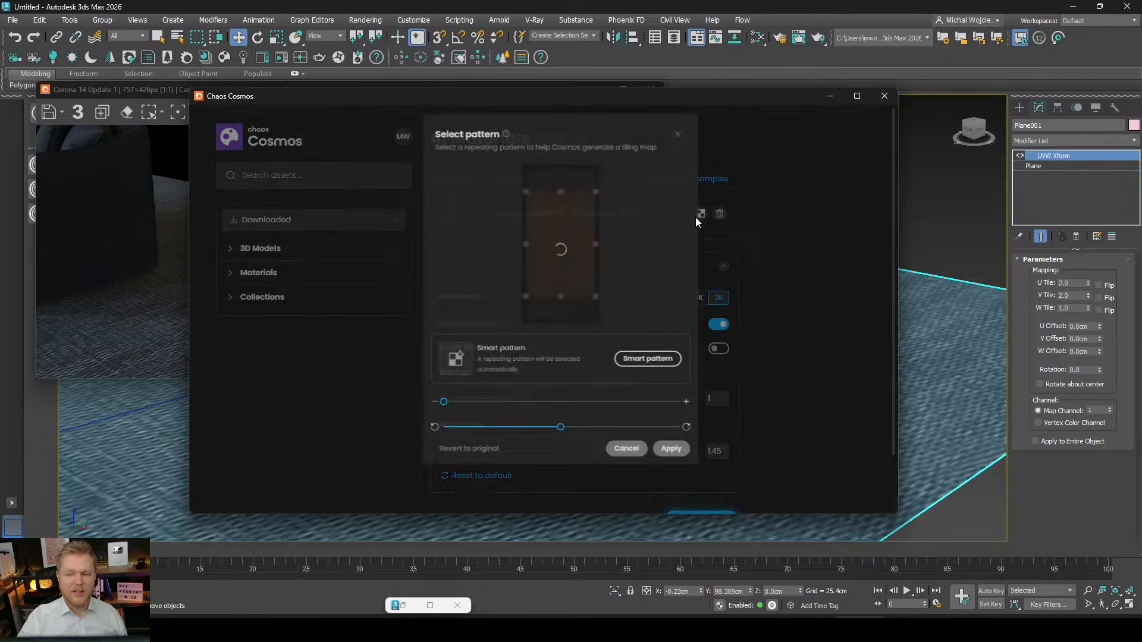
drag(510, 275, 553, 233)
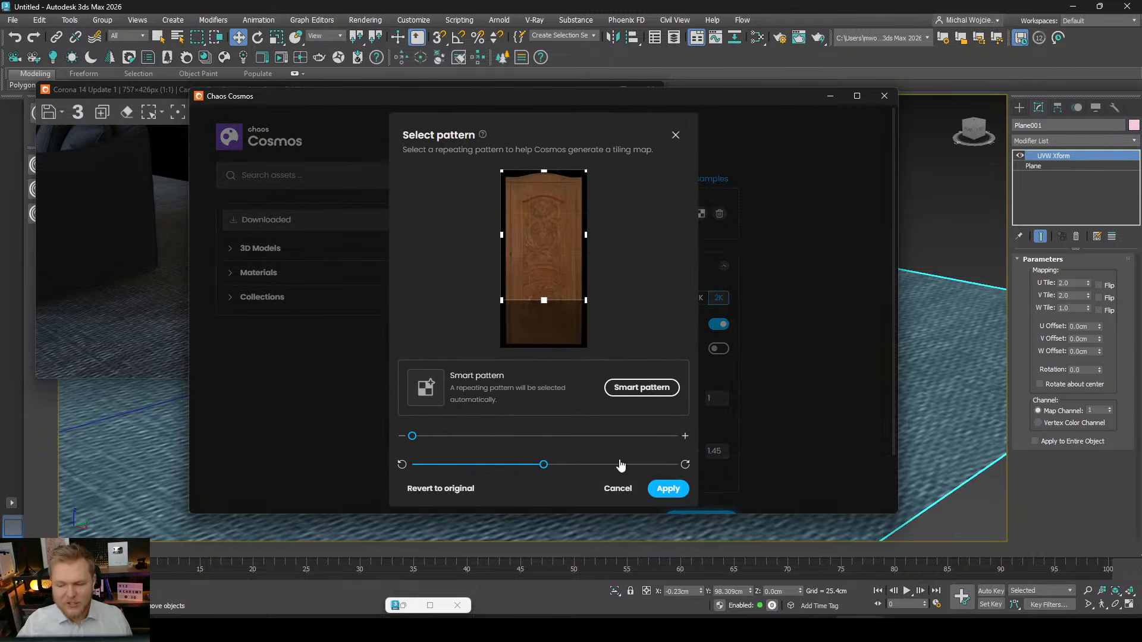
click(666, 489)
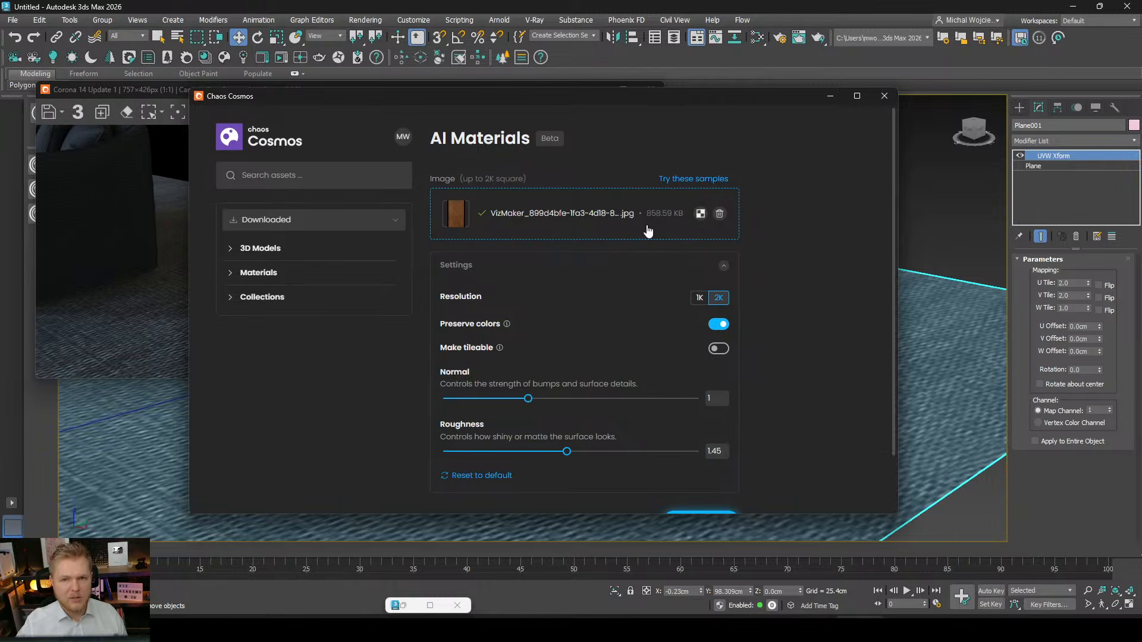
Replace the door photo with black_Axor.jpg as the source image and turn Make tileable on.
click(719, 213)
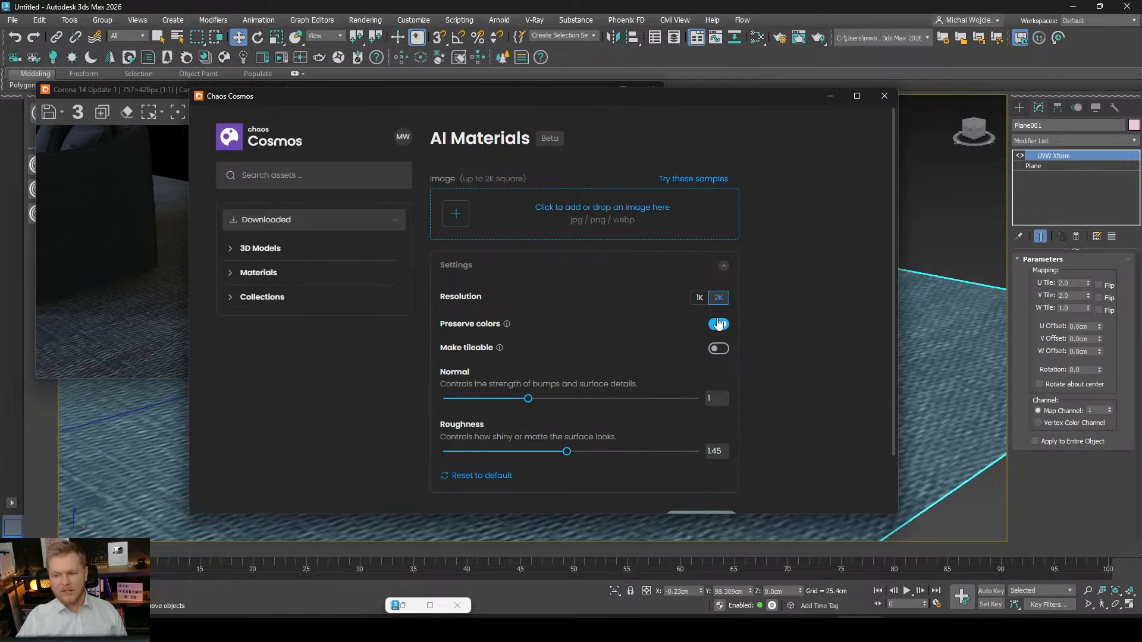
click(508, 208)
double_click(415, 205)
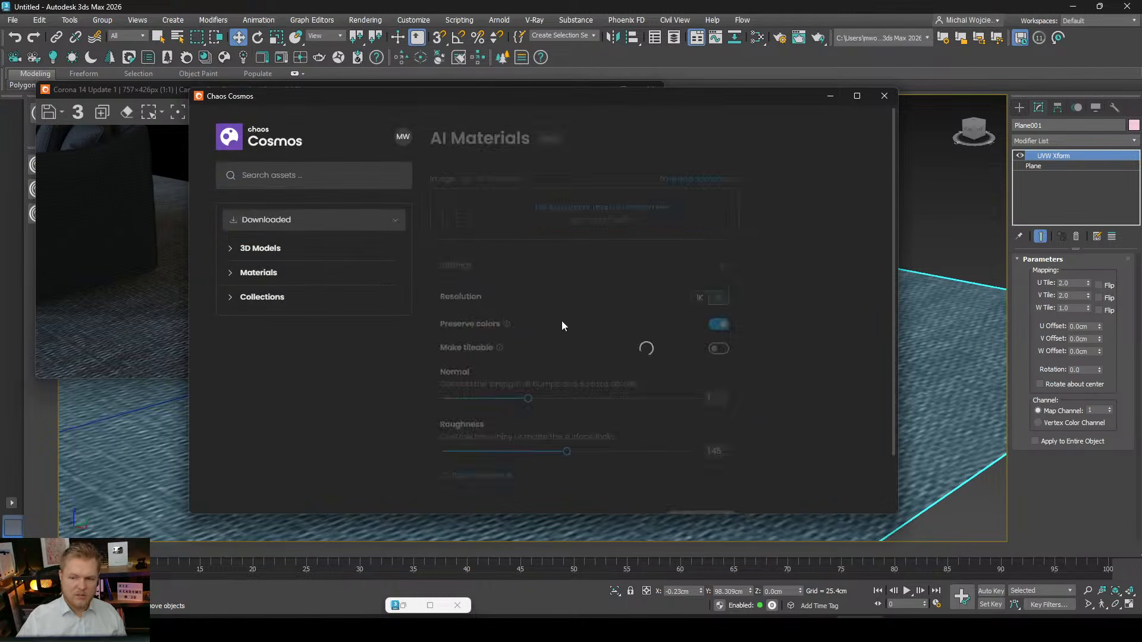
click(723, 354)
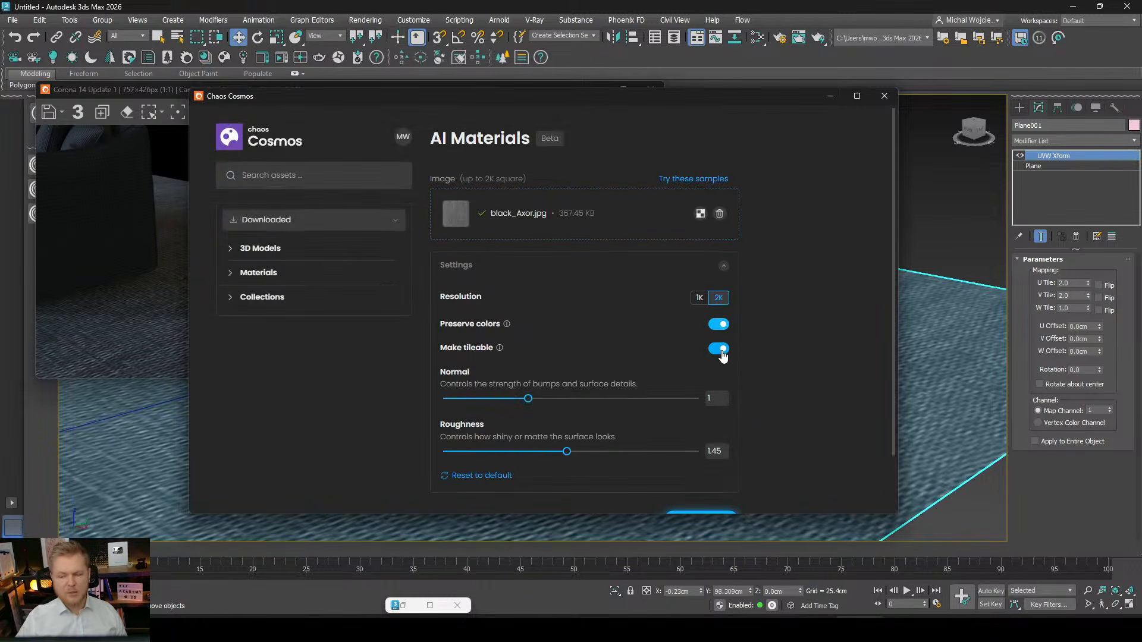
Set the Normal strength to 2.15 and generate the fabric material with an automatically selected Smart pattern.
scroll(701, 384, down, 1)
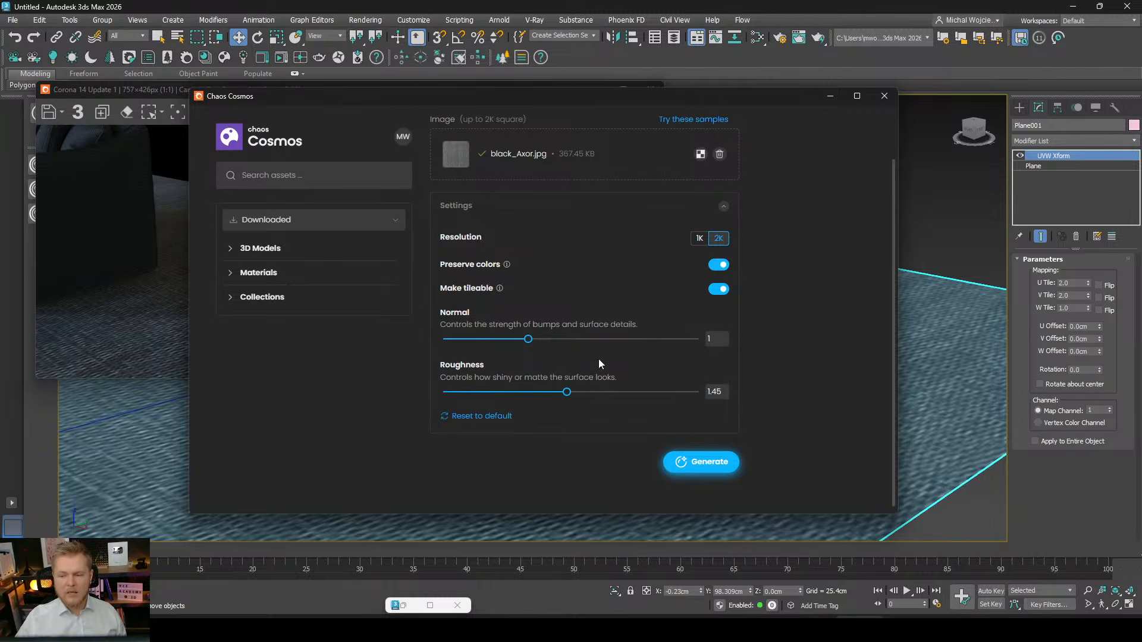
click(626, 339)
click(714, 463)
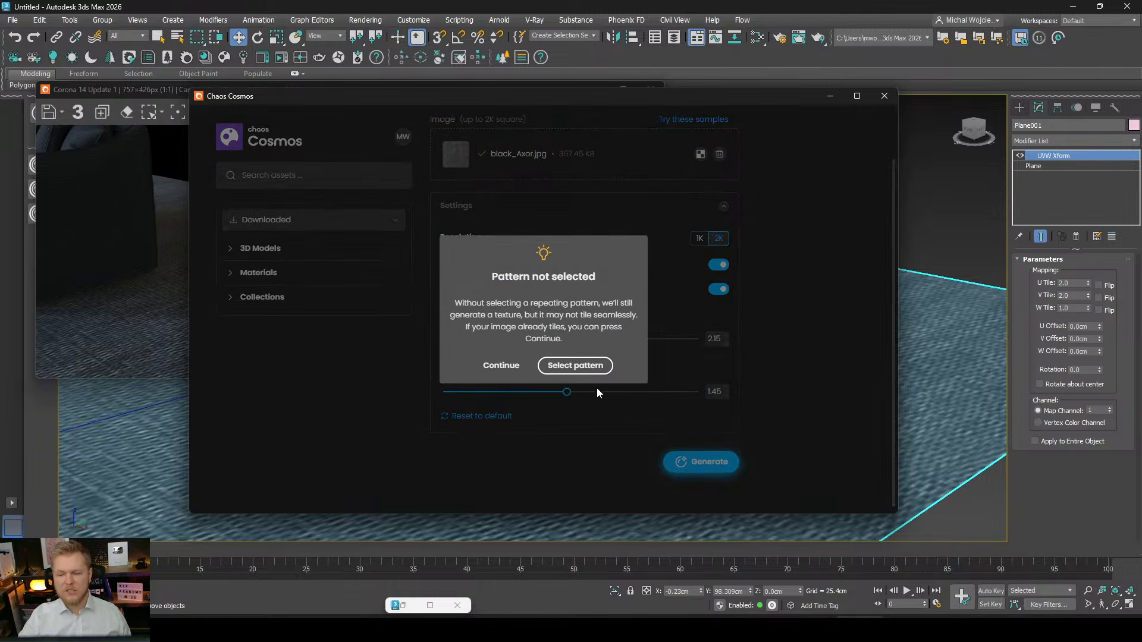
click(575, 367)
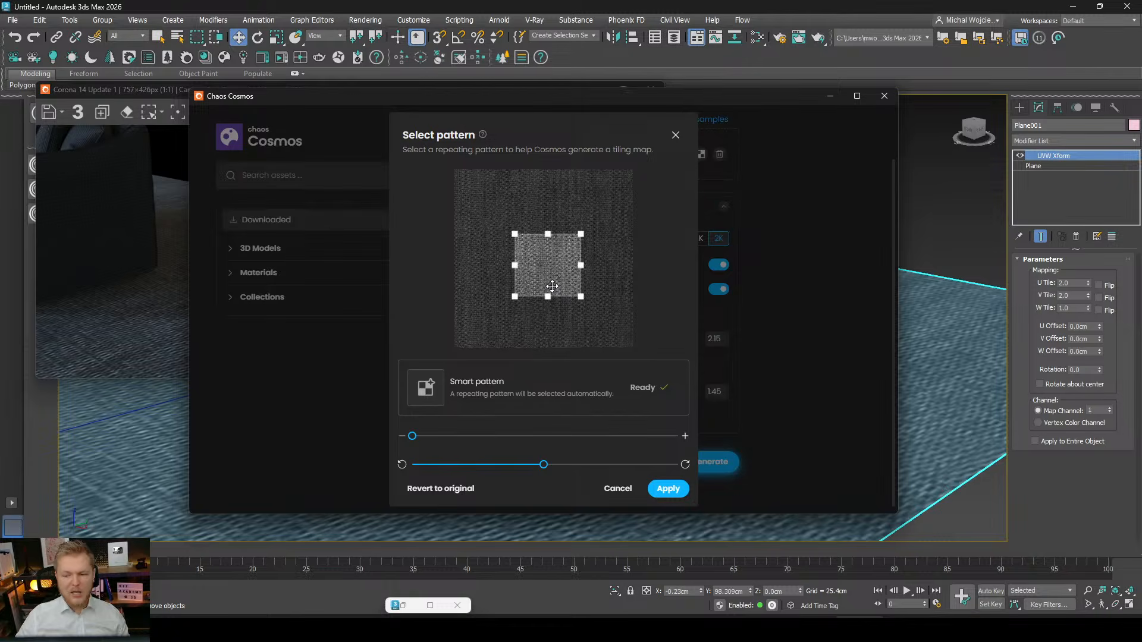
click(666, 488)
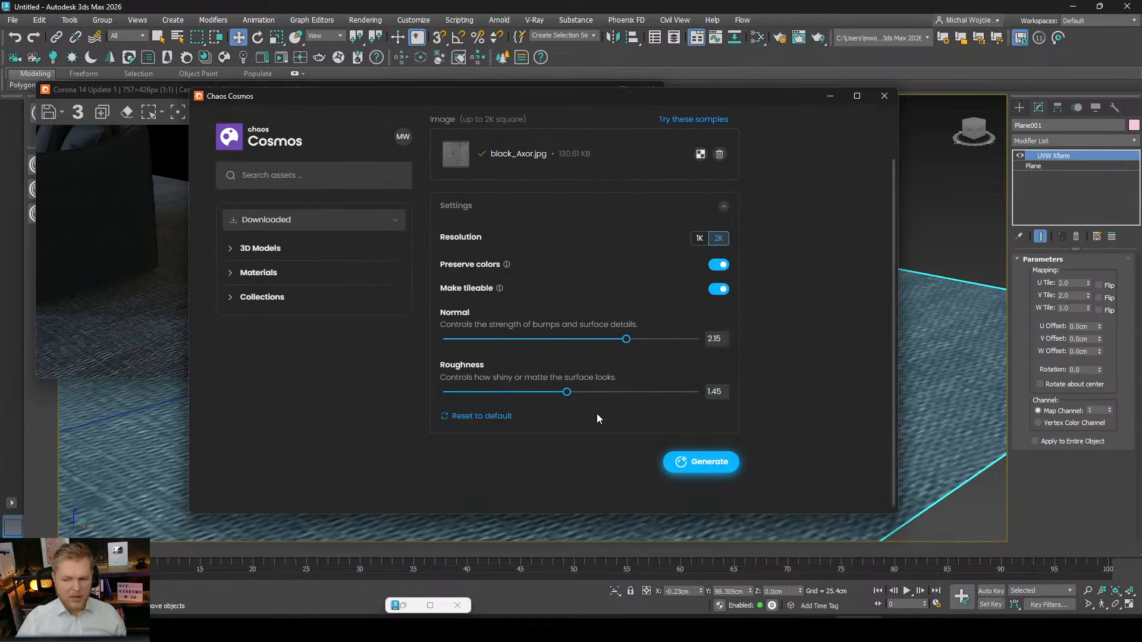
click(702, 465)
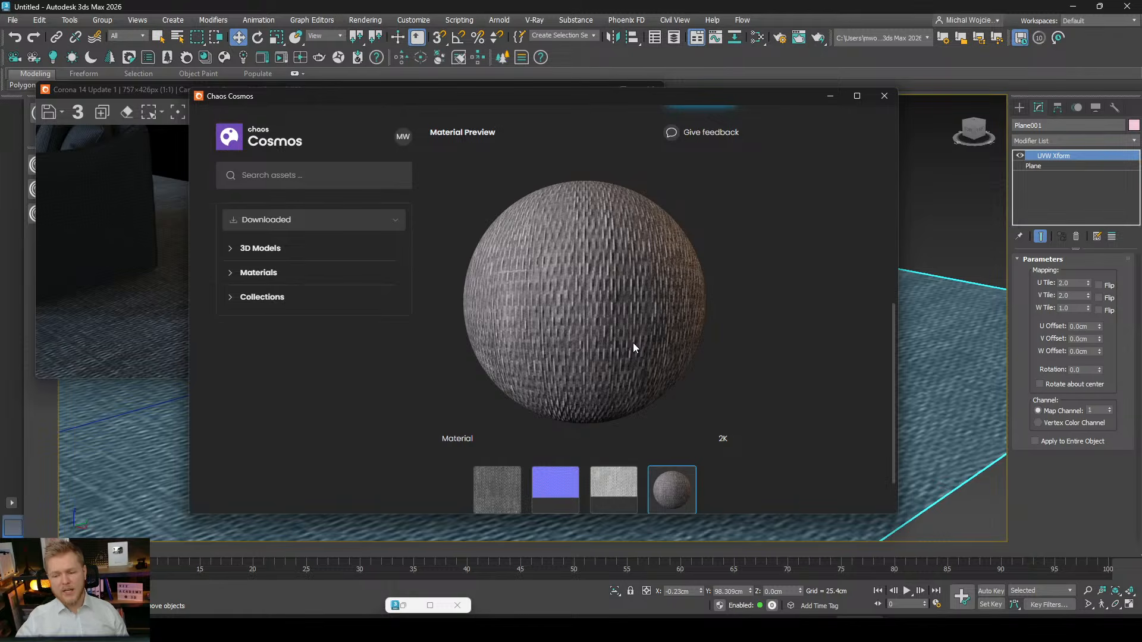
Download the generated fabric material under the name ddd and import it onto the selected floor plane.
scroll(720, 374, down, 1)
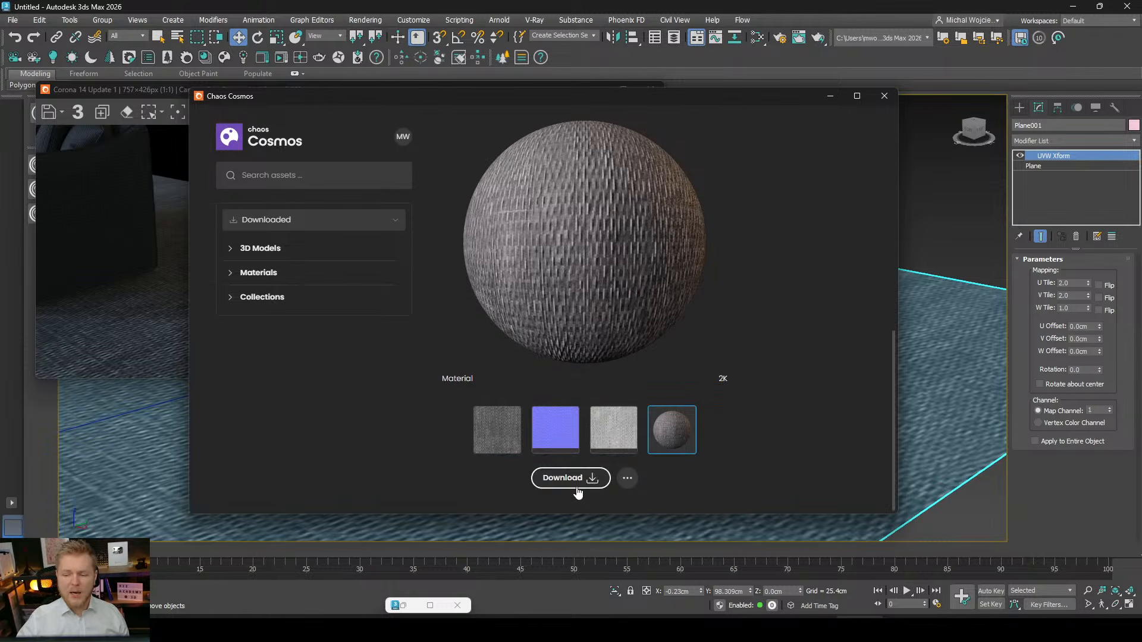
click(576, 482)
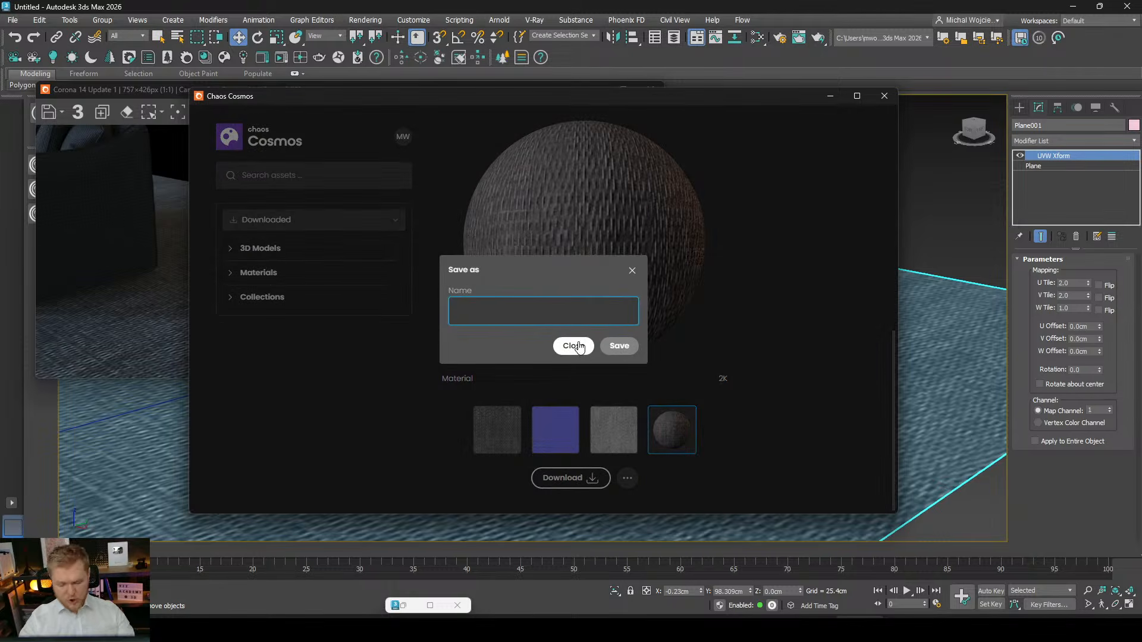
text(test)
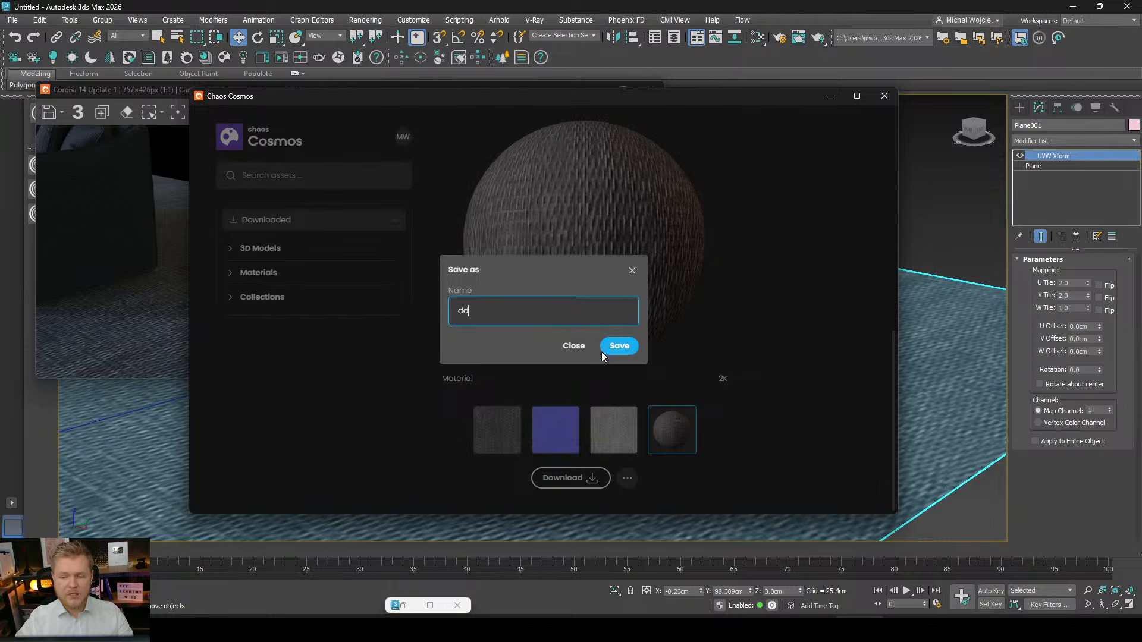
click(619, 345)
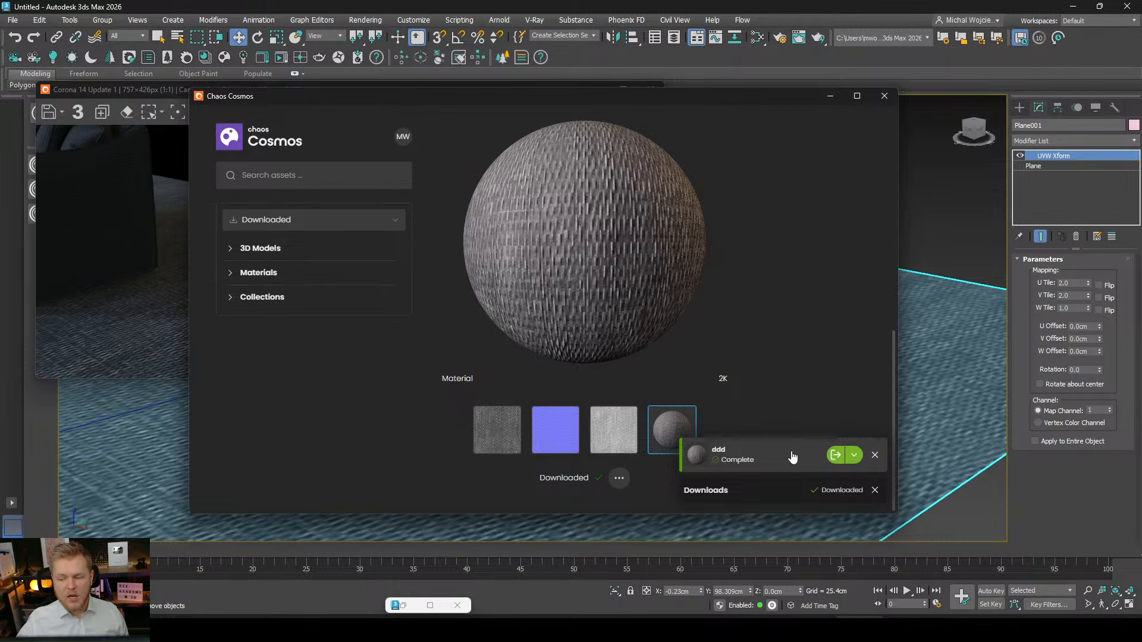
click(834, 455)
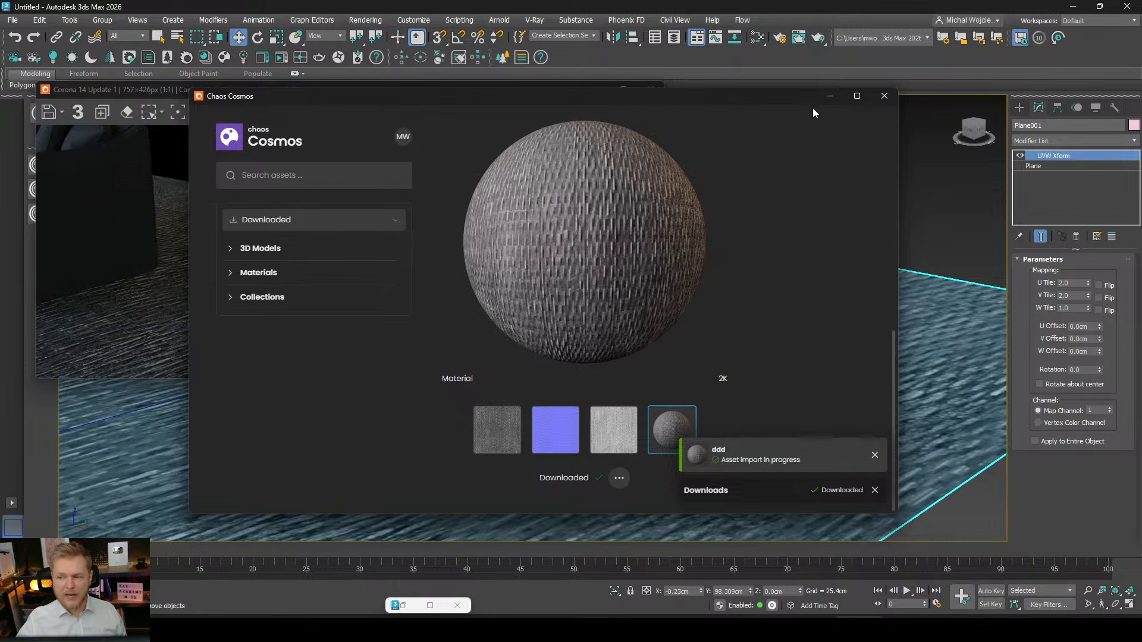
click(830, 96)
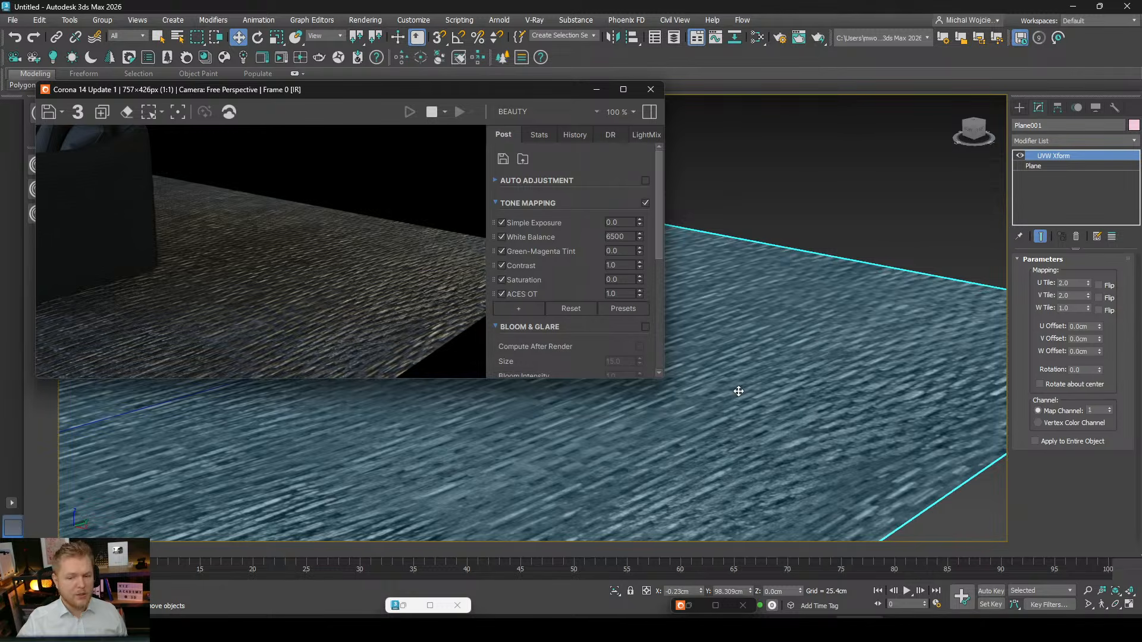
Set the floor plane's UVW Xform U Tile and V Tile to 5.
alt+middle_drag(750, 393, 767, 398)
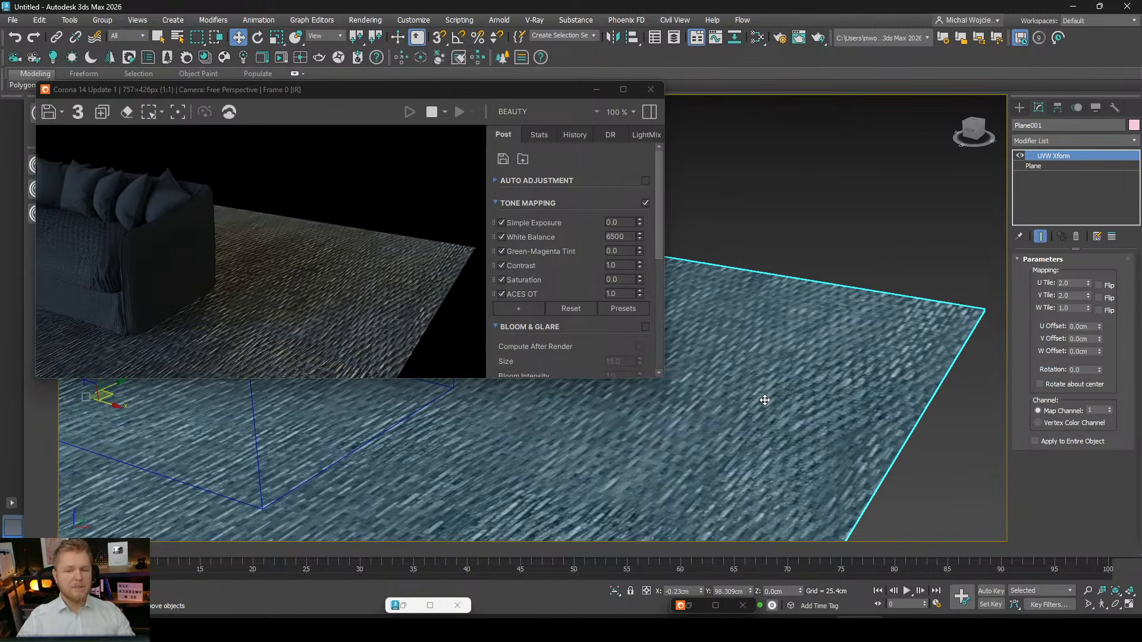
double_click(1072, 283)
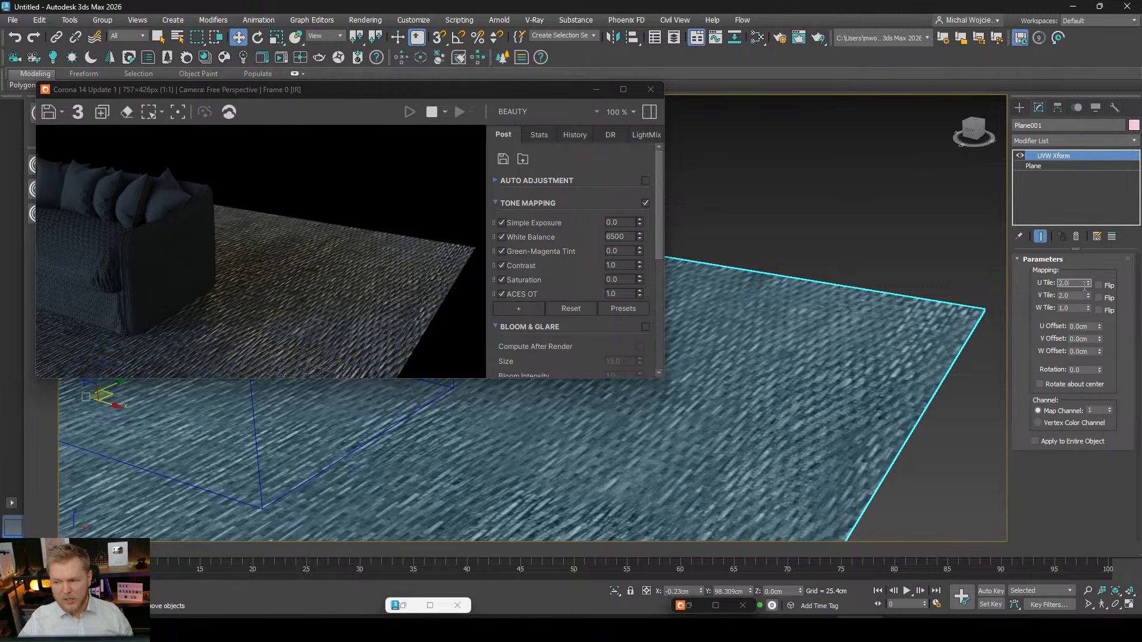
text(5)
key(Return)
double_click(1072, 296)
text(5)
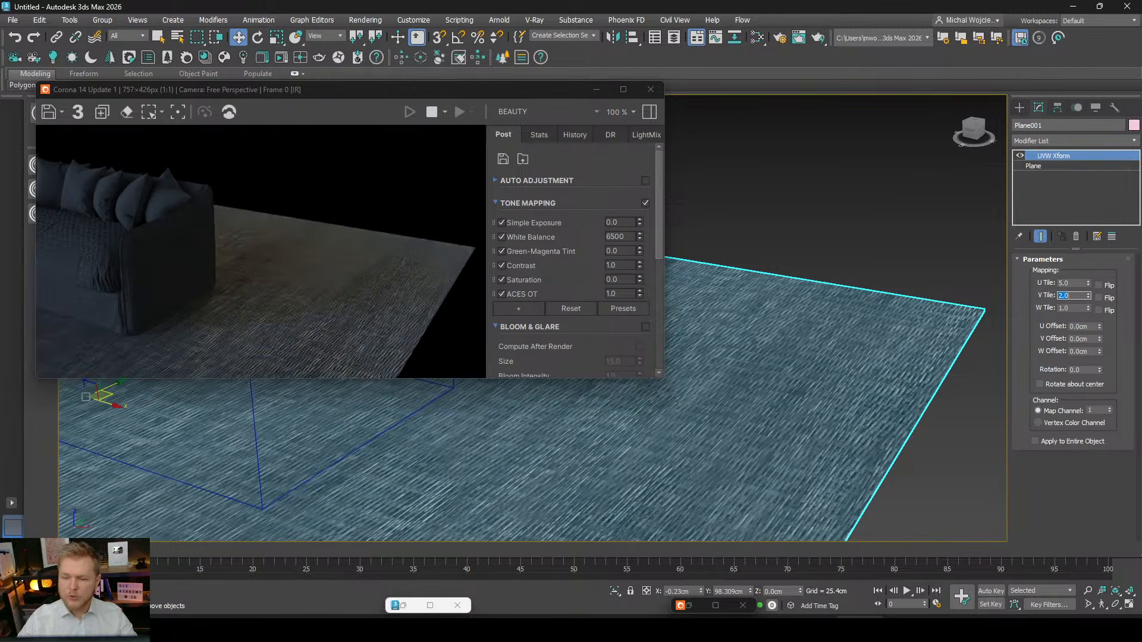
key(Return)
Examine the floor's fabric texture and tiling from close up and from above in the viewport and interactive render.
scroll(834, 424, up, 3)
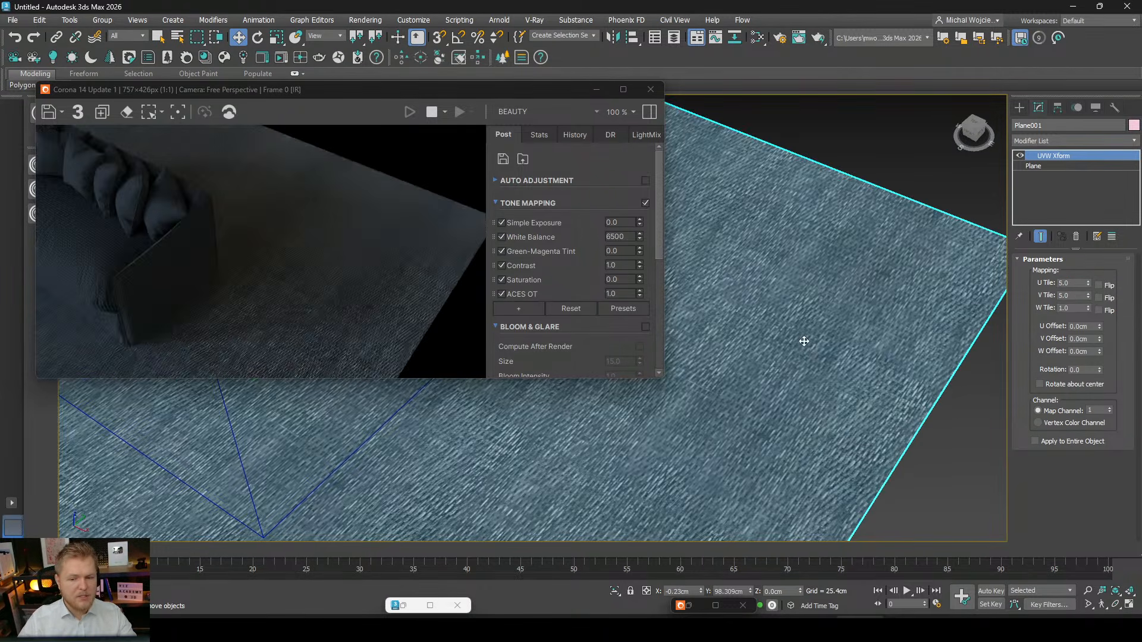
alt+middle_drag(805, 330, 822, 298)
scroll(798, 316, up, 3)
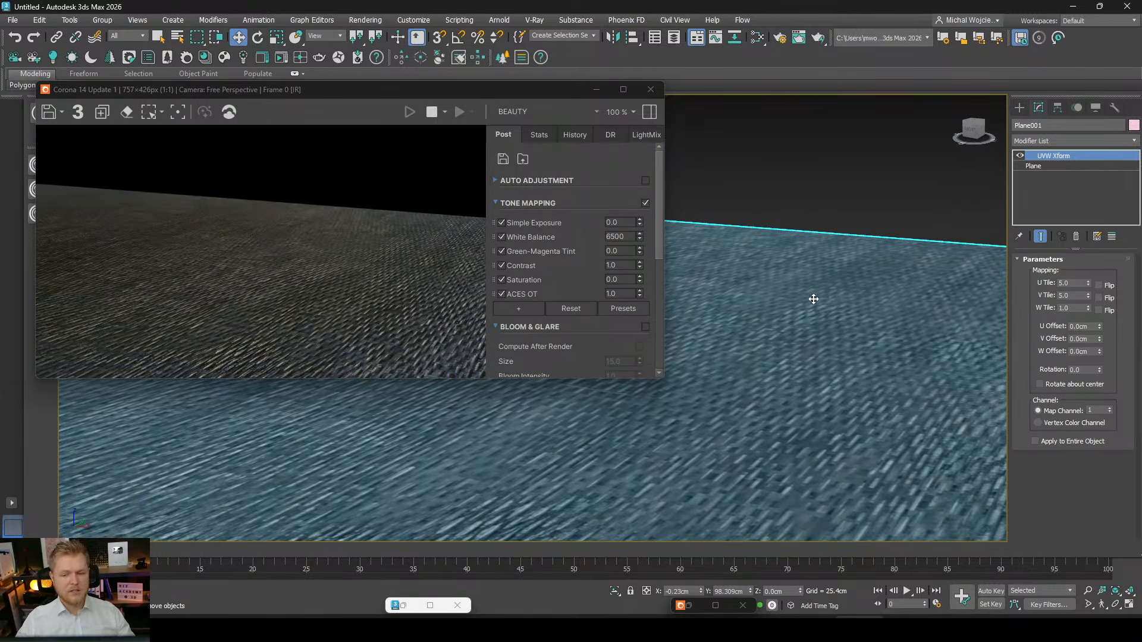
scroll(813, 298, down, 5)
alt+middle_drag(764, 309, 720, 415)
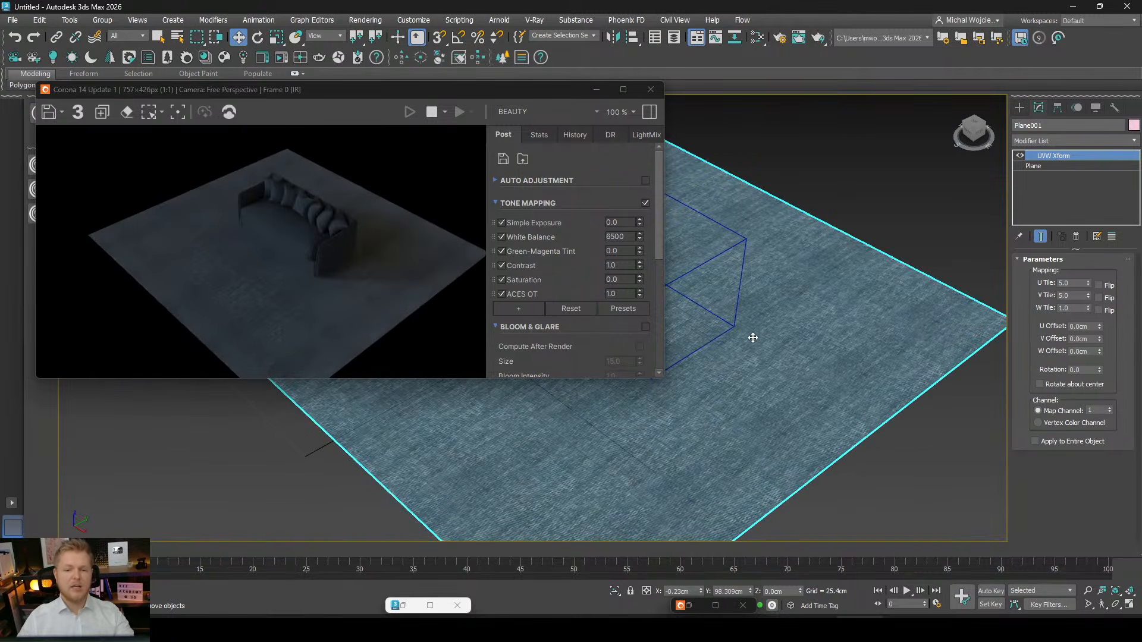
alt+middle_drag(752, 333, 741, 372)
scroll(223, 284, up, 1)
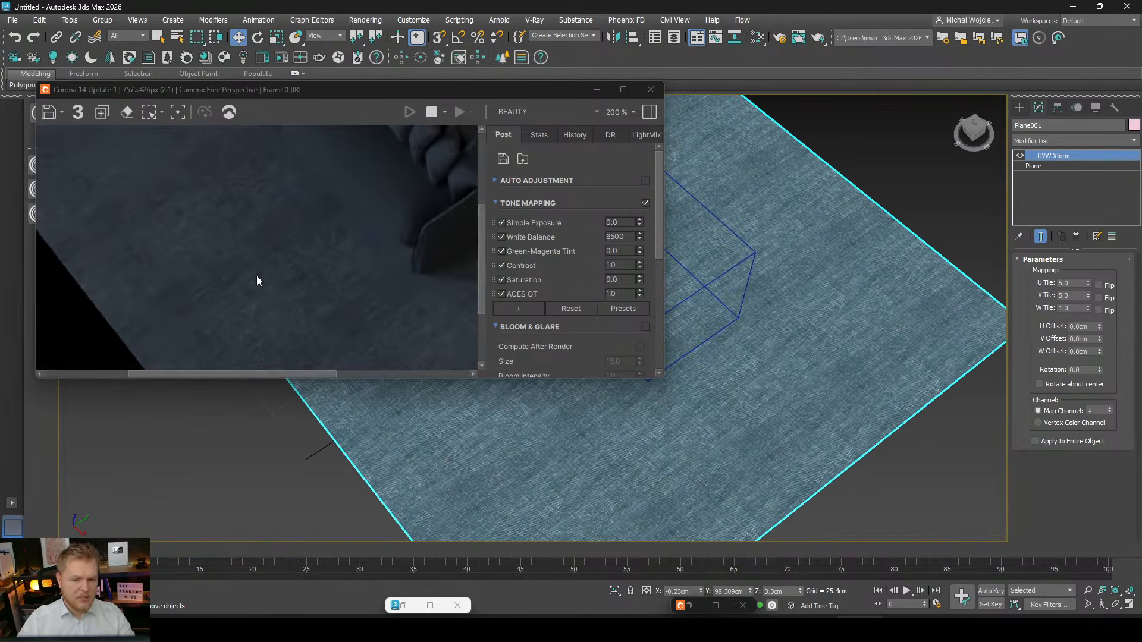
scroll(256, 276, down, 2)
scroll(247, 263, up, 1)
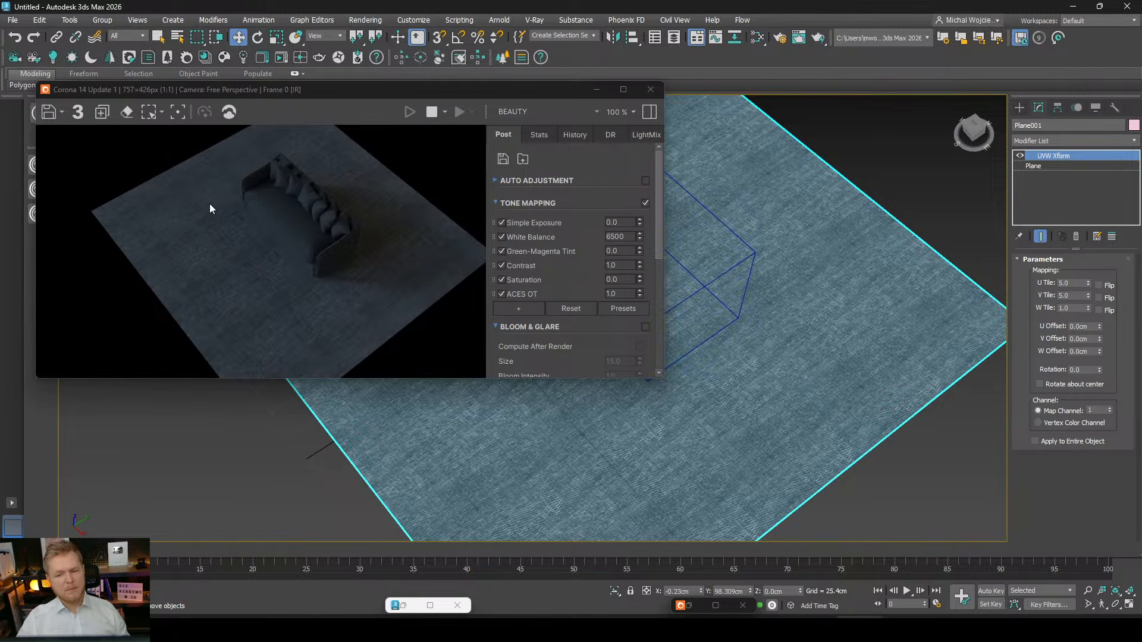
Set the upper U and V offset limits to 1.0 in the floor fabric material's mapping randomizer.
click(751, 45)
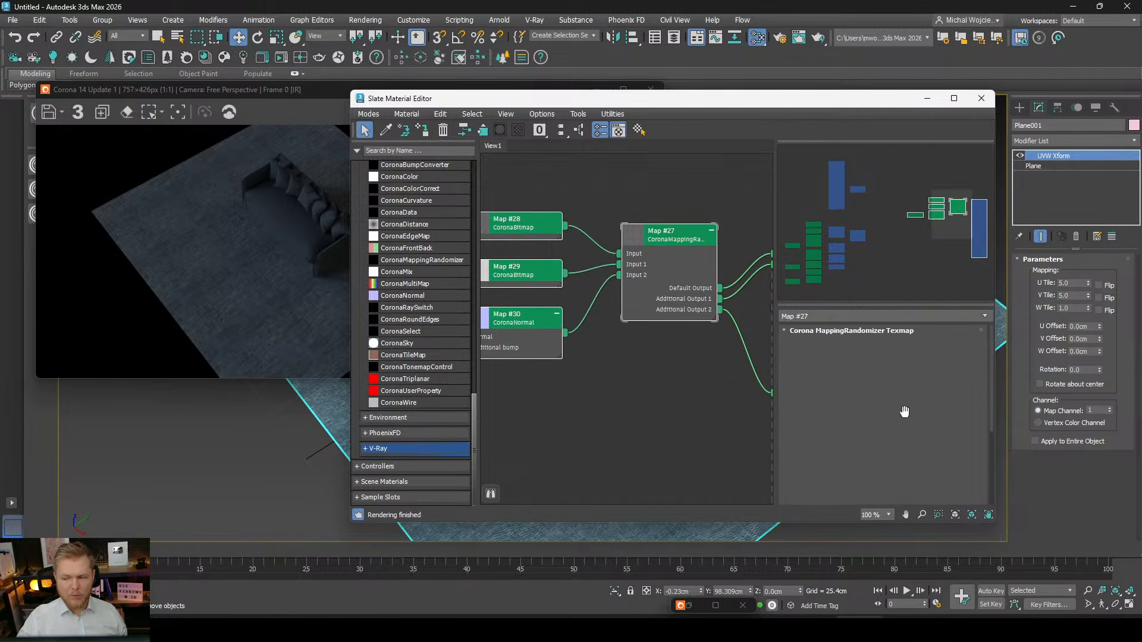
drag(909, 447, 913, 339)
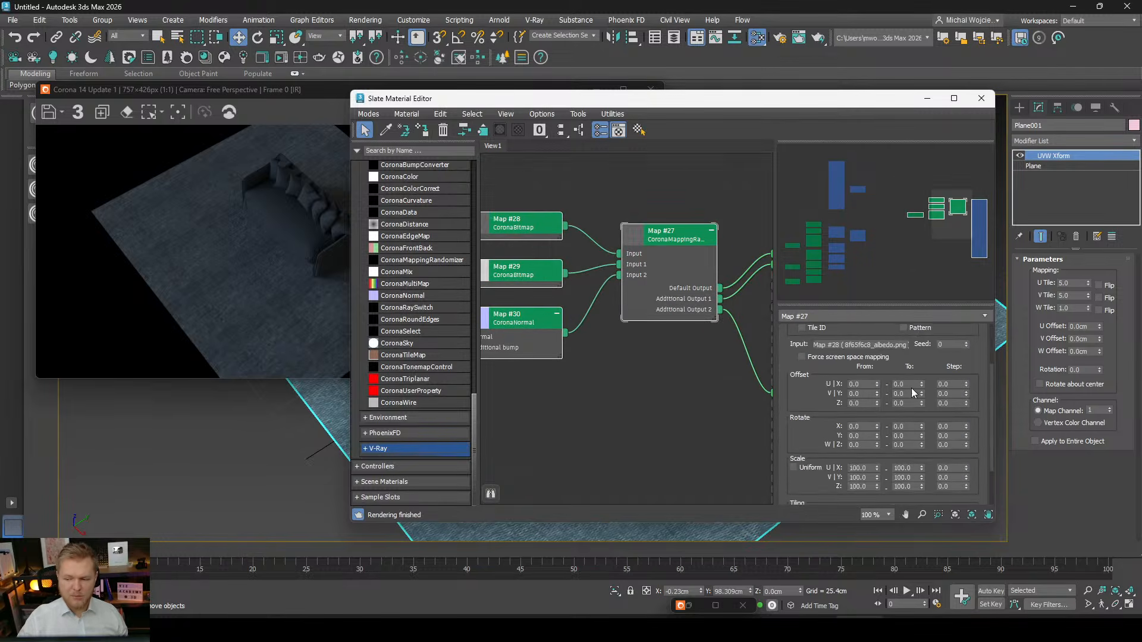
click(911, 384)
drag(832, 446, 860, 447)
click(914, 385)
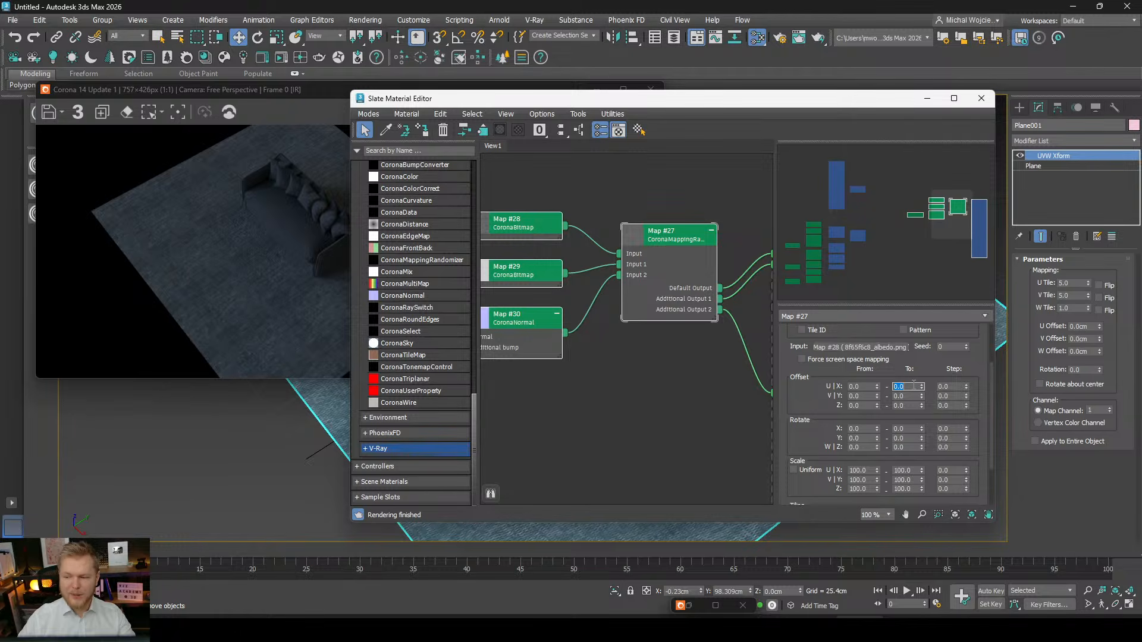
text(1)
key(Tab)
key(Tab)
key(Tab)
text(1)
key(Return)
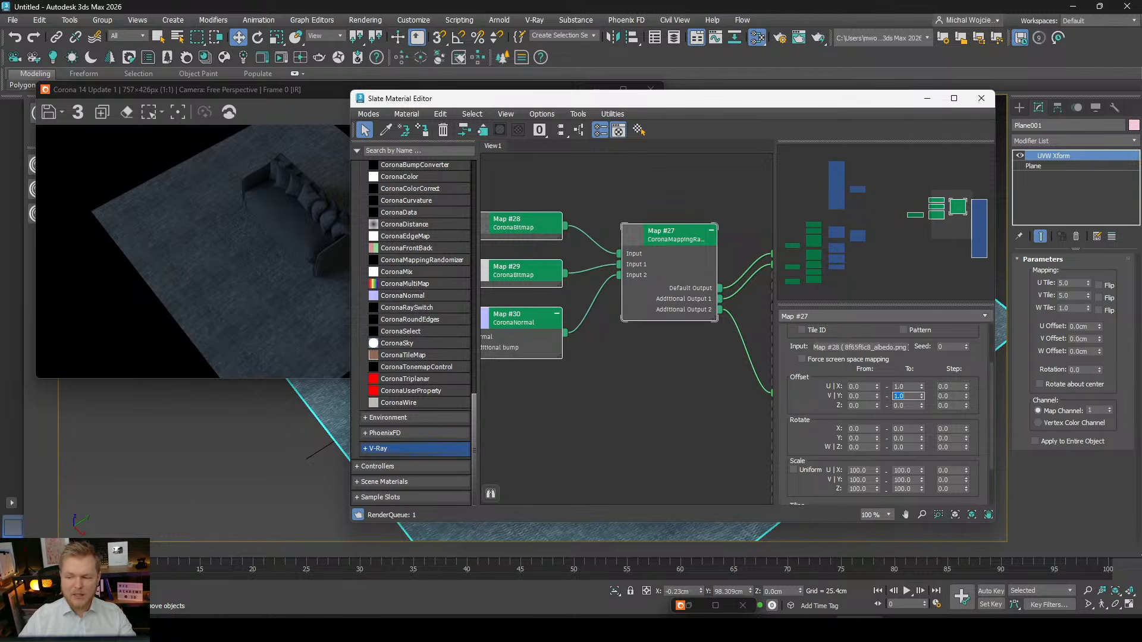
scroll(782, 373, up, 3)
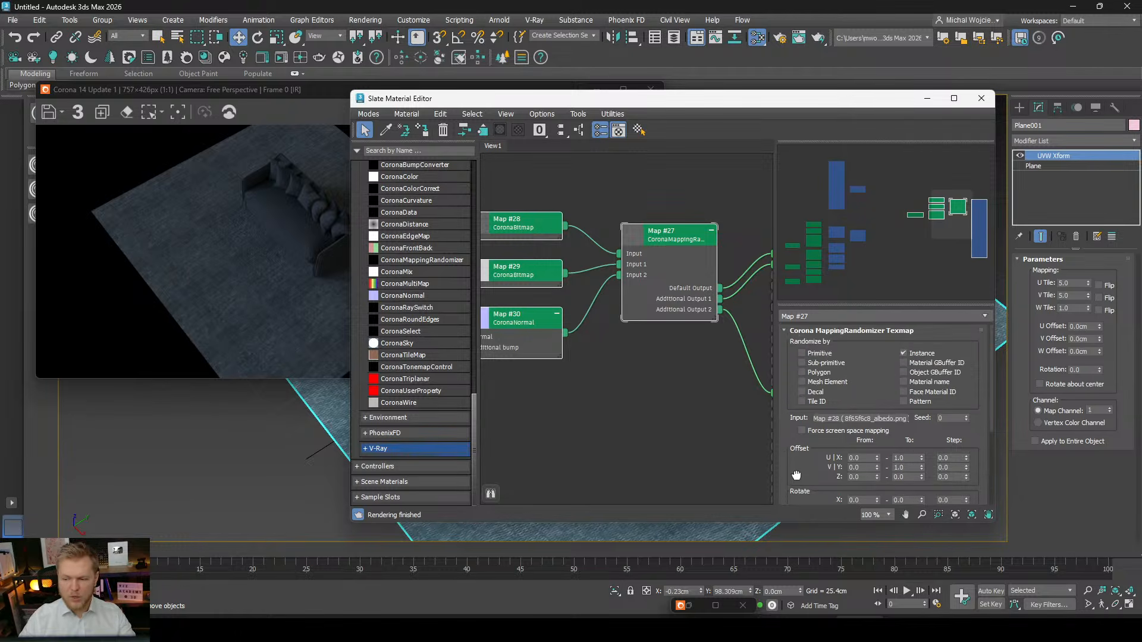
Set the floor plane's UVW Xform U Tile and V Tile to 2.
click(340, 288)
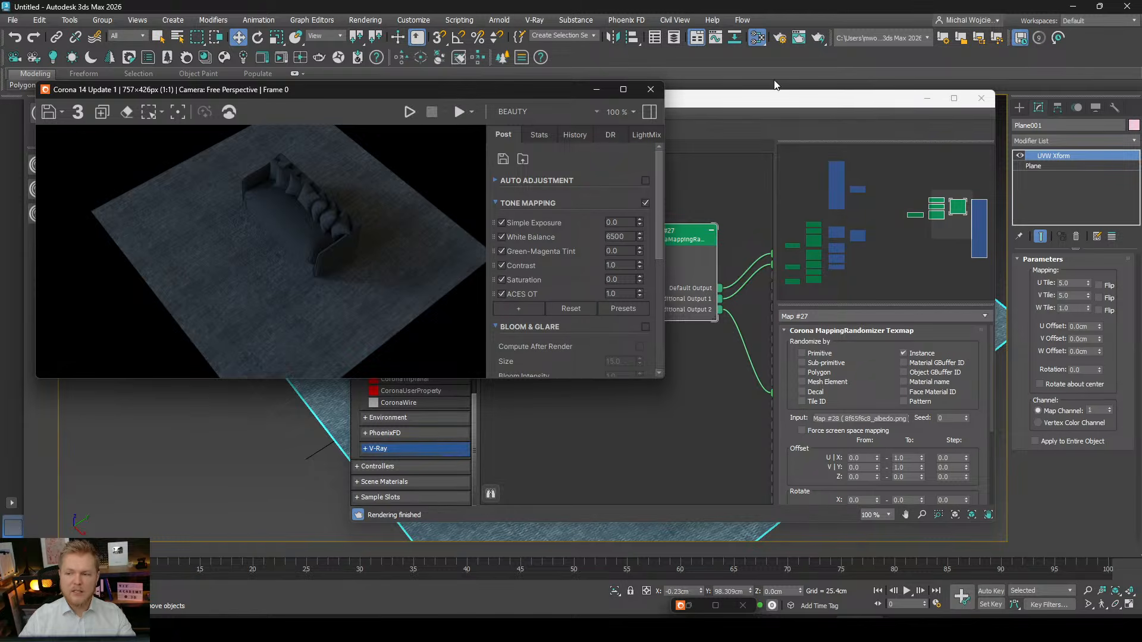
drag(773, 100, 488, 105)
middle_drag(452, 275, 340, 274)
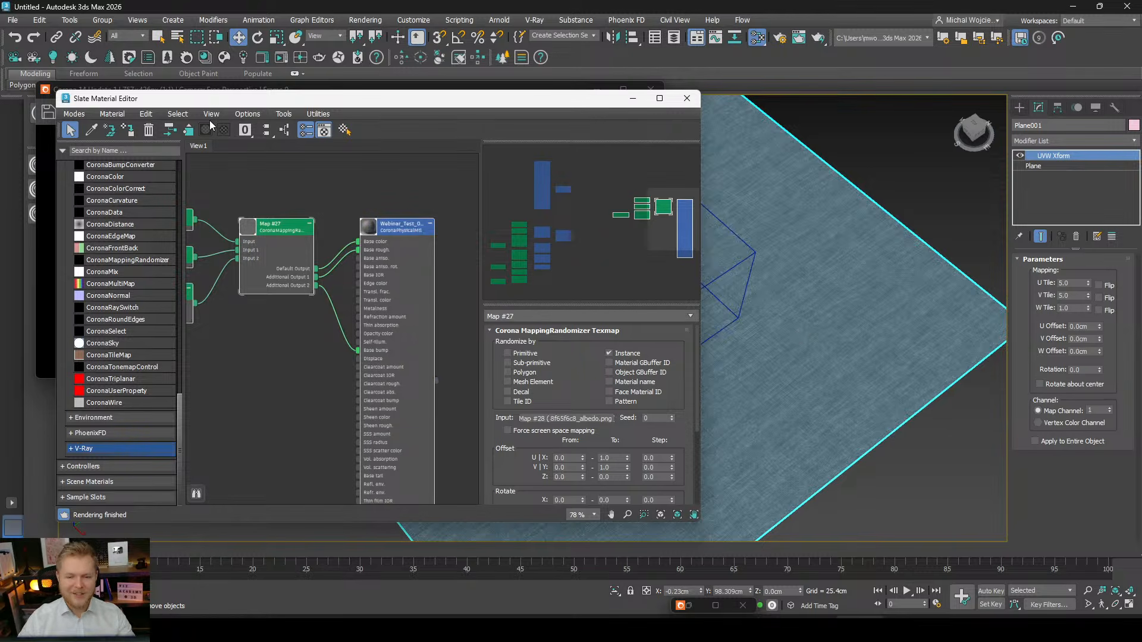
drag(239, 103, 440, 89)
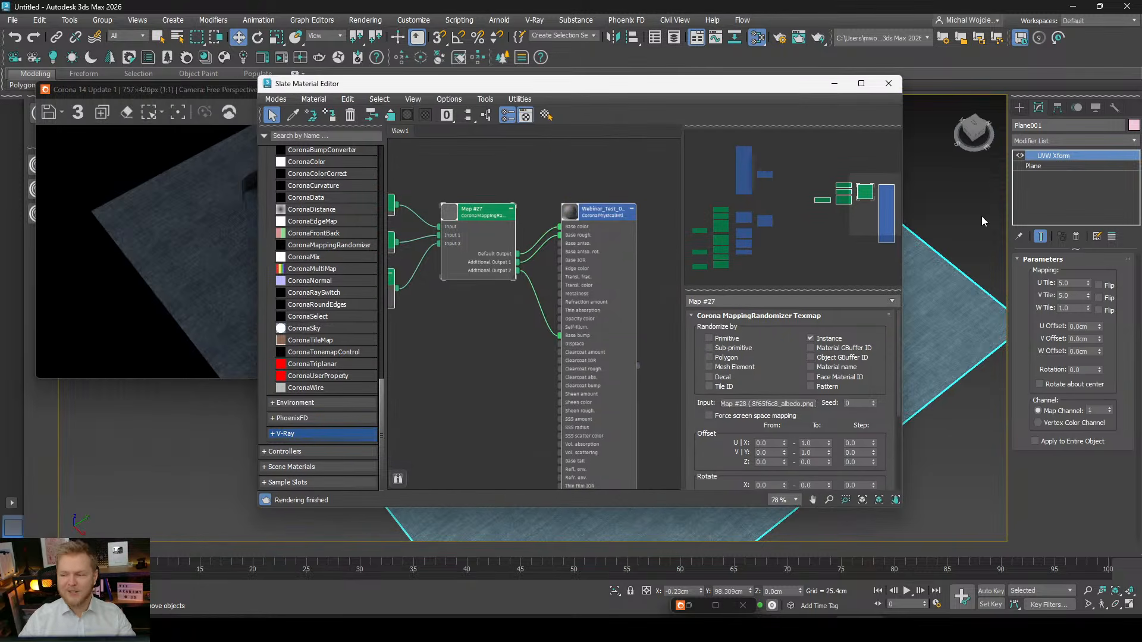
double_click(1064, 280)
text(2)
key(Tab)
text(2)
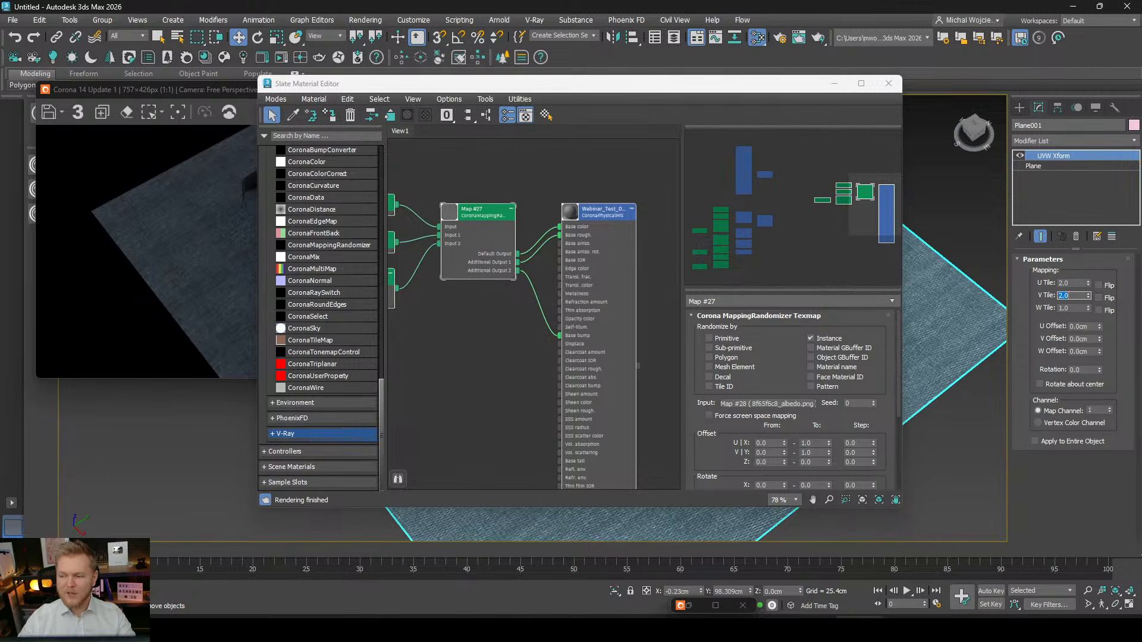
Restart the interactive render and examine the floor's fabric pattern up close and in full view.
click(182, 167)
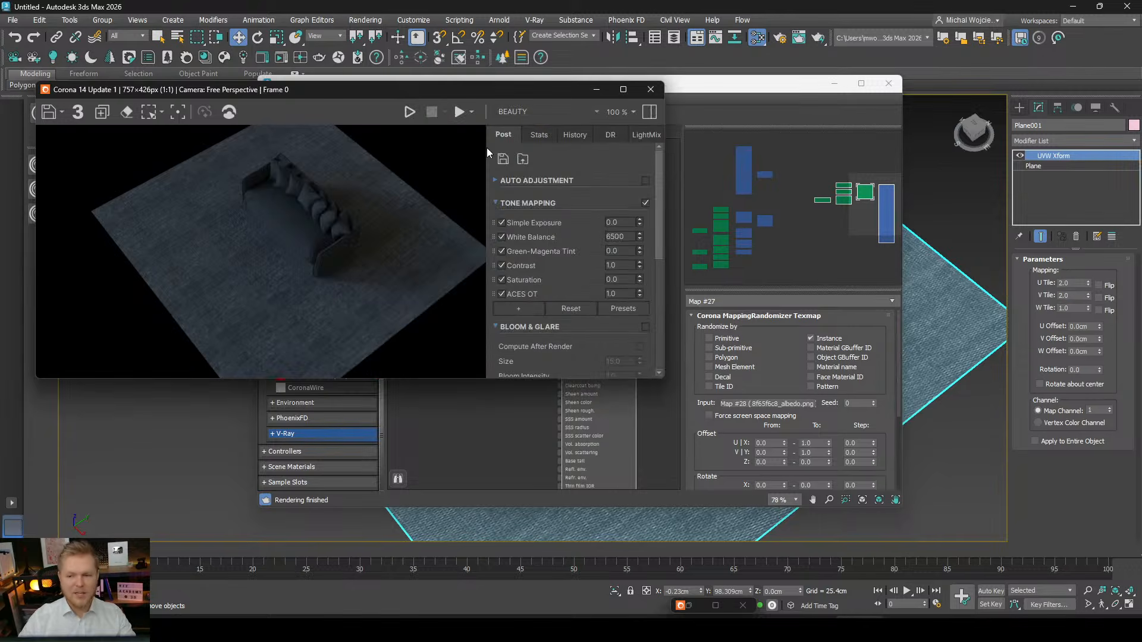
click(405, 116)
scroll(220, 261, up, 3)
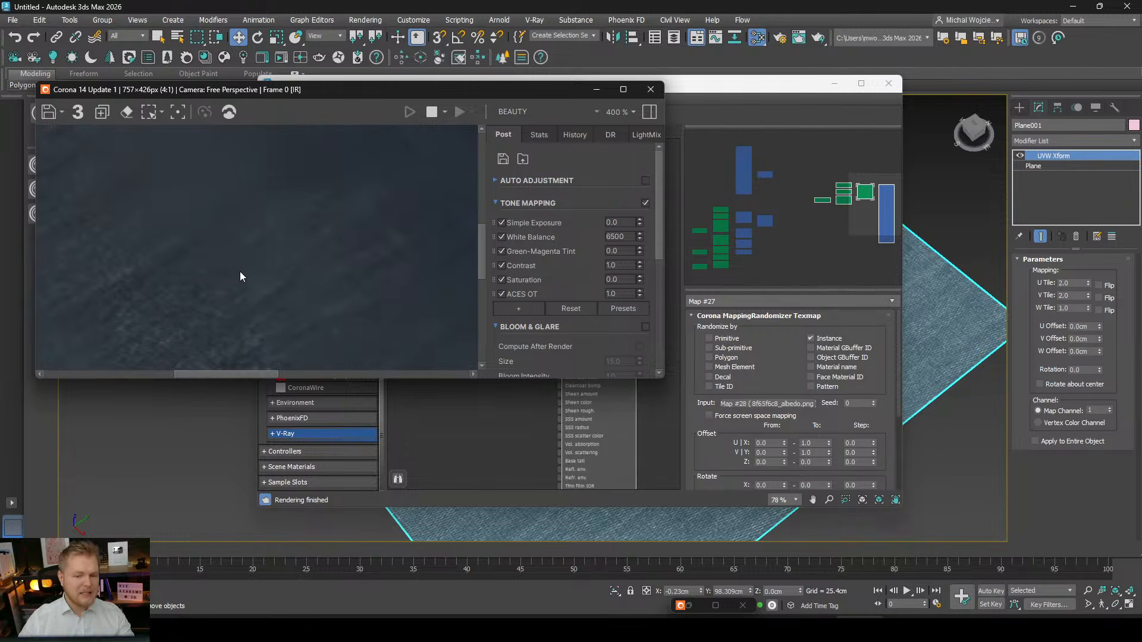
scroll(241, 277, down, 3)
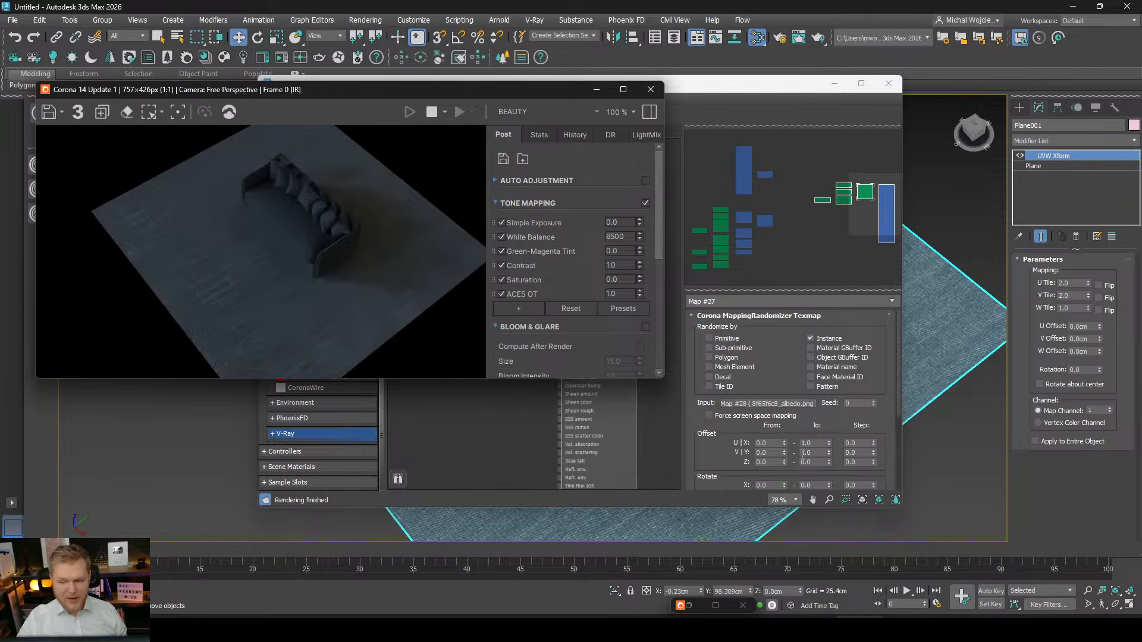
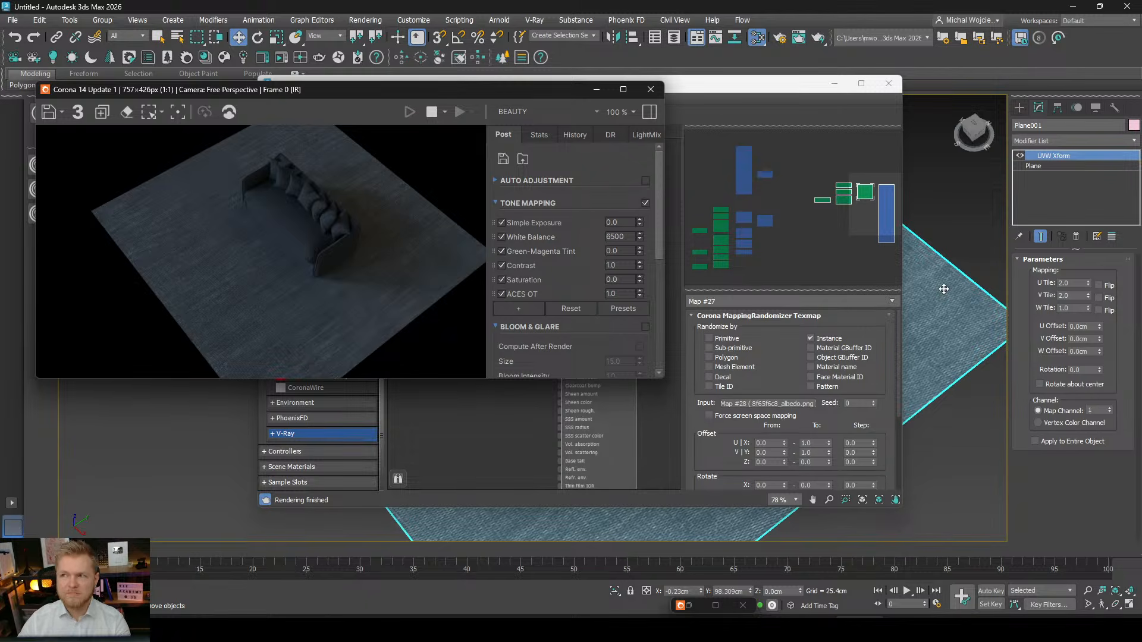
Delete the floor plane from the scene and close the material editor.
key(Delete)
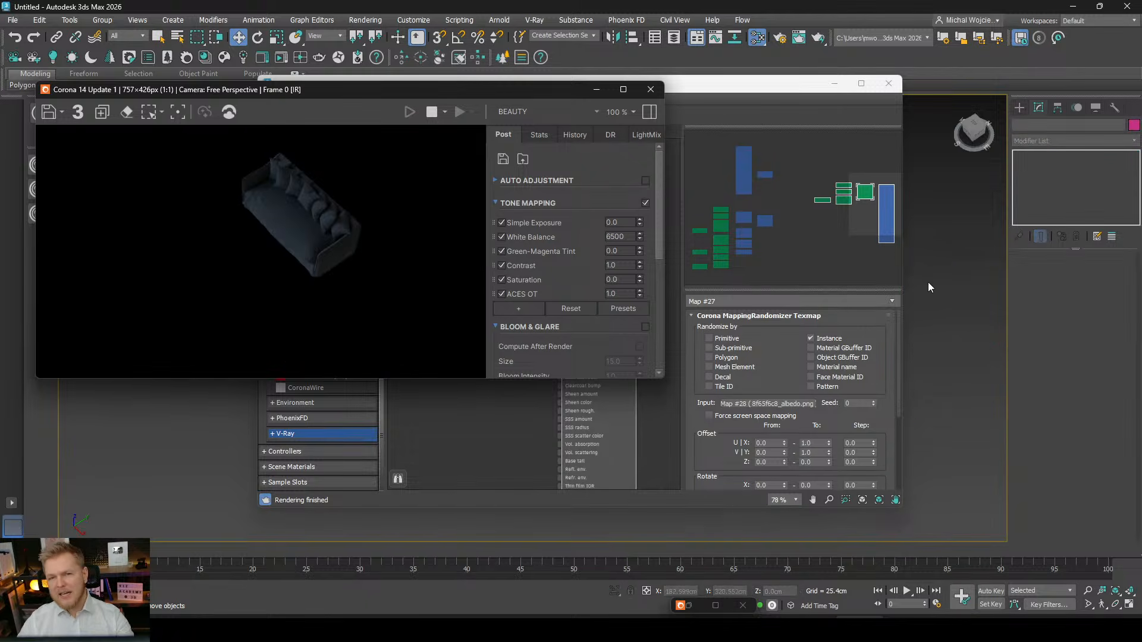
click(888, 83)
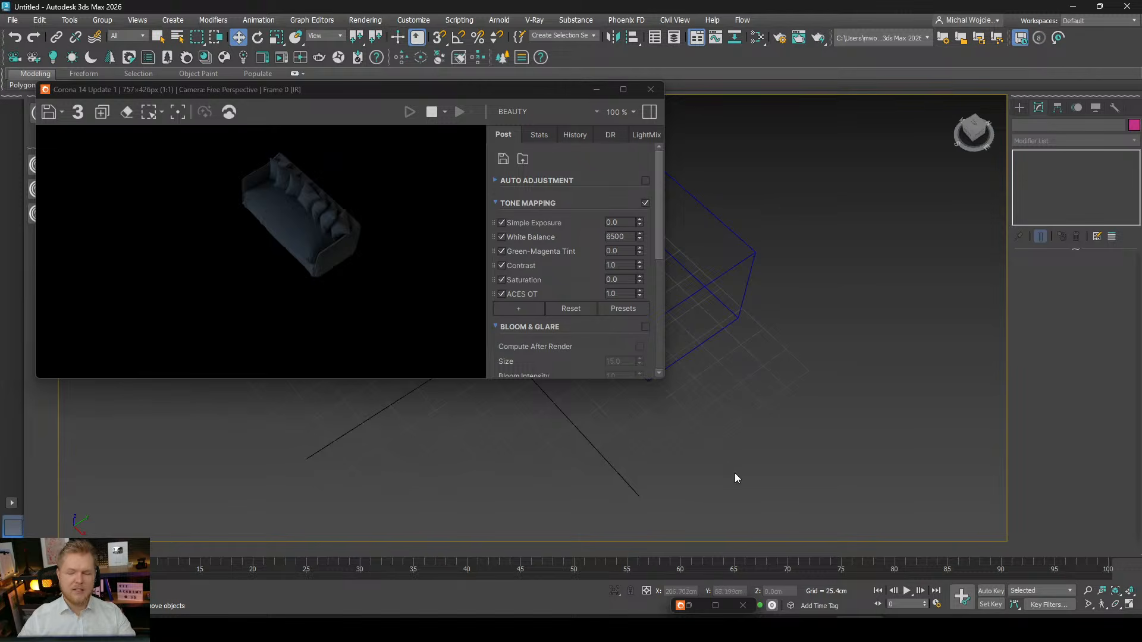
alt+middle_drag(705, 443, 721, 412)
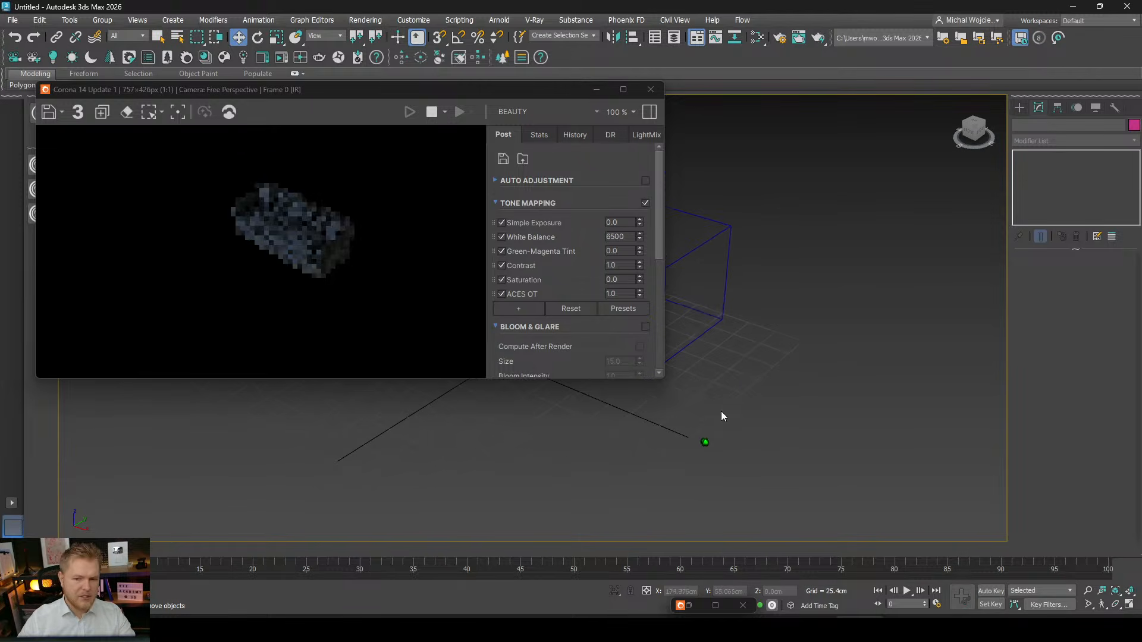
Select the sofa proxy and frame it close up at an angle in the interactive render.
click(717, 239)
scroll(716, 239, up, 3)
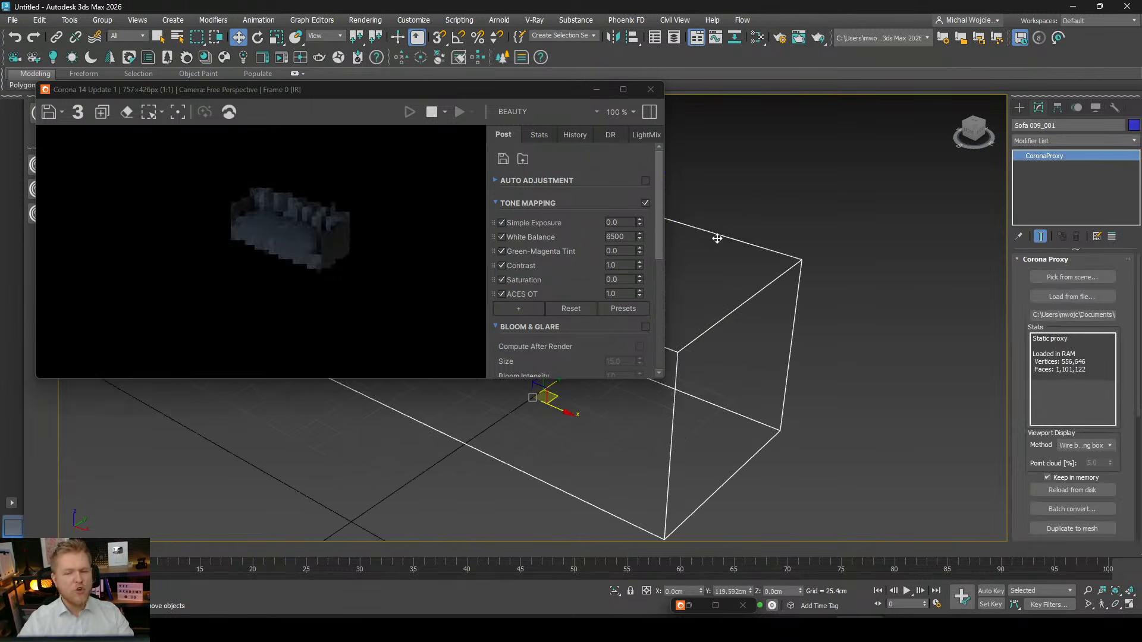
alt+middle_drag(704, 399, 785, 416)
scroll(708, 401, up, 3)
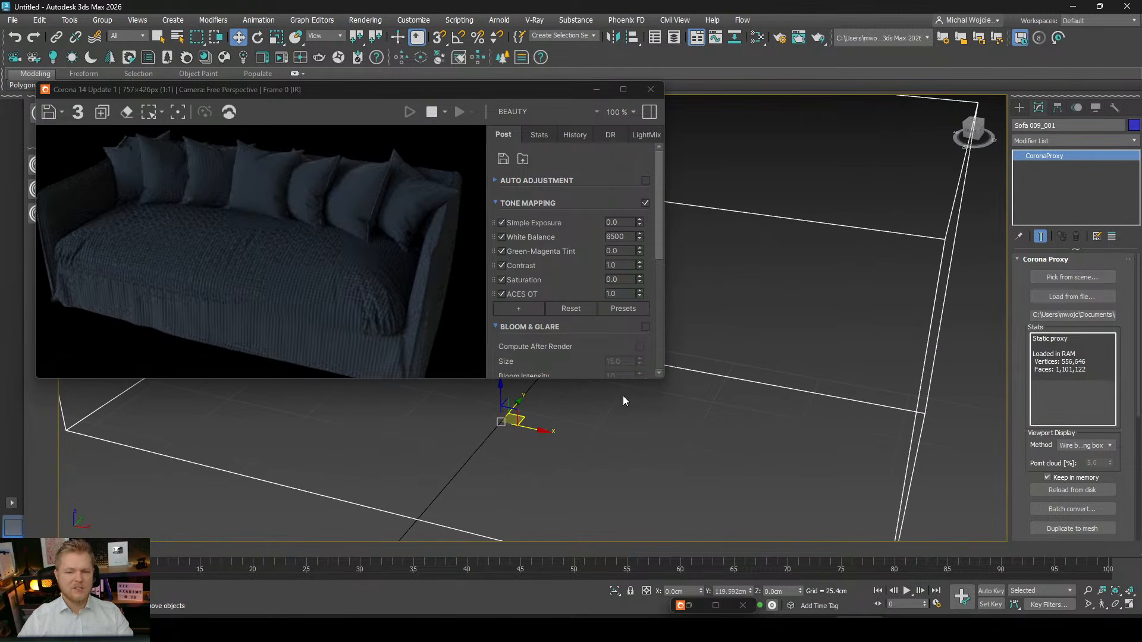
alt+middle_drag(581, 455, 583, 437)
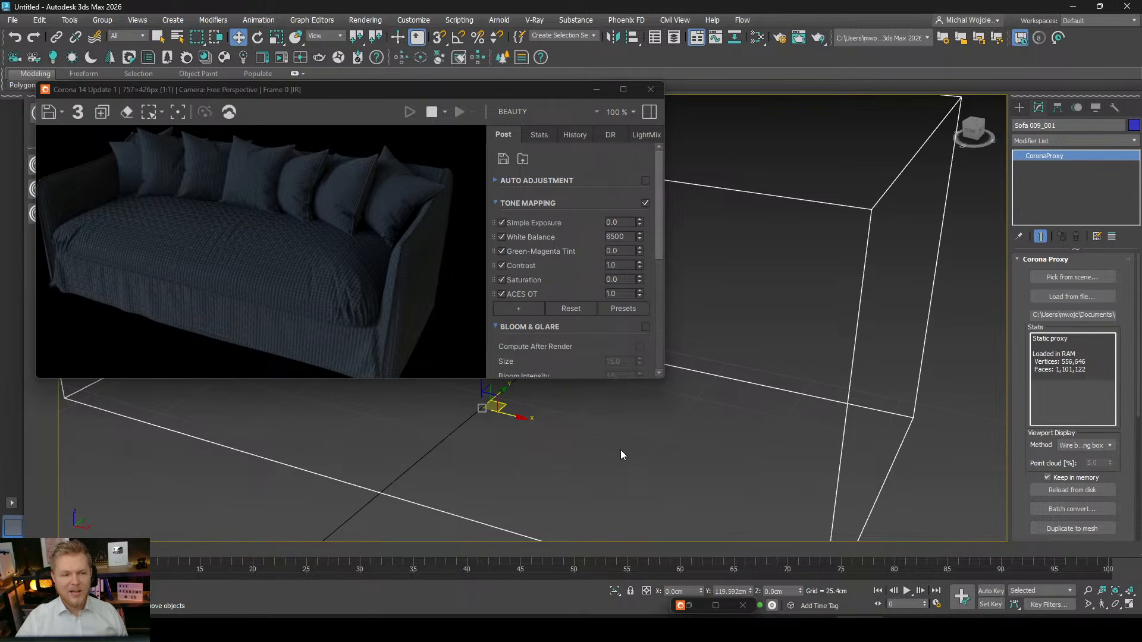
scroll(637, 454, down, 3)
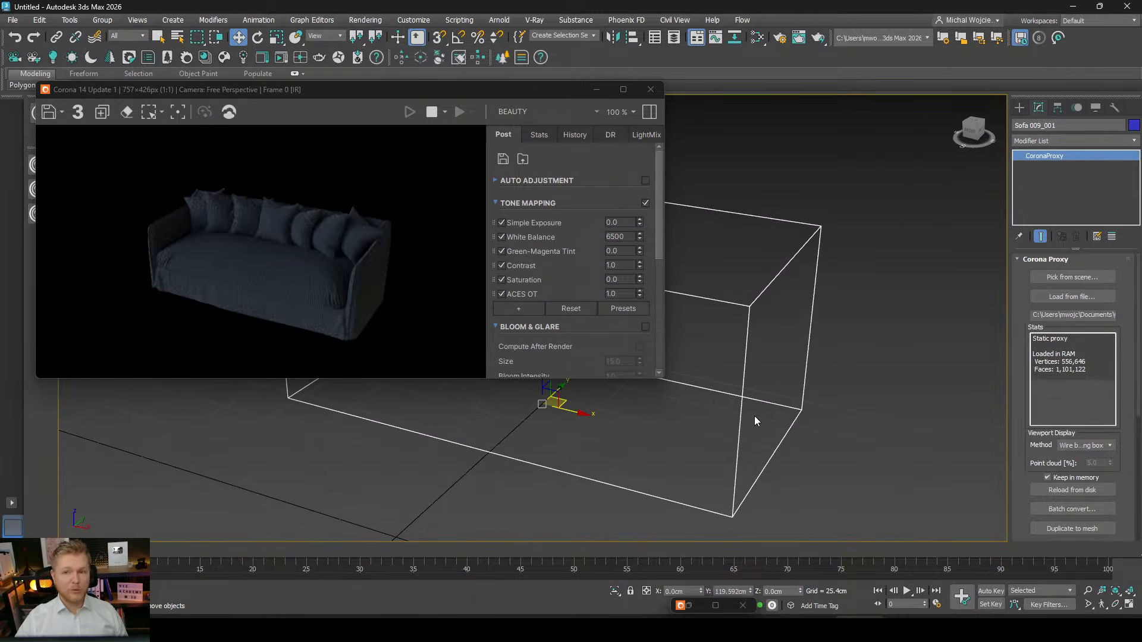
scroll(715, 416, up, 5)
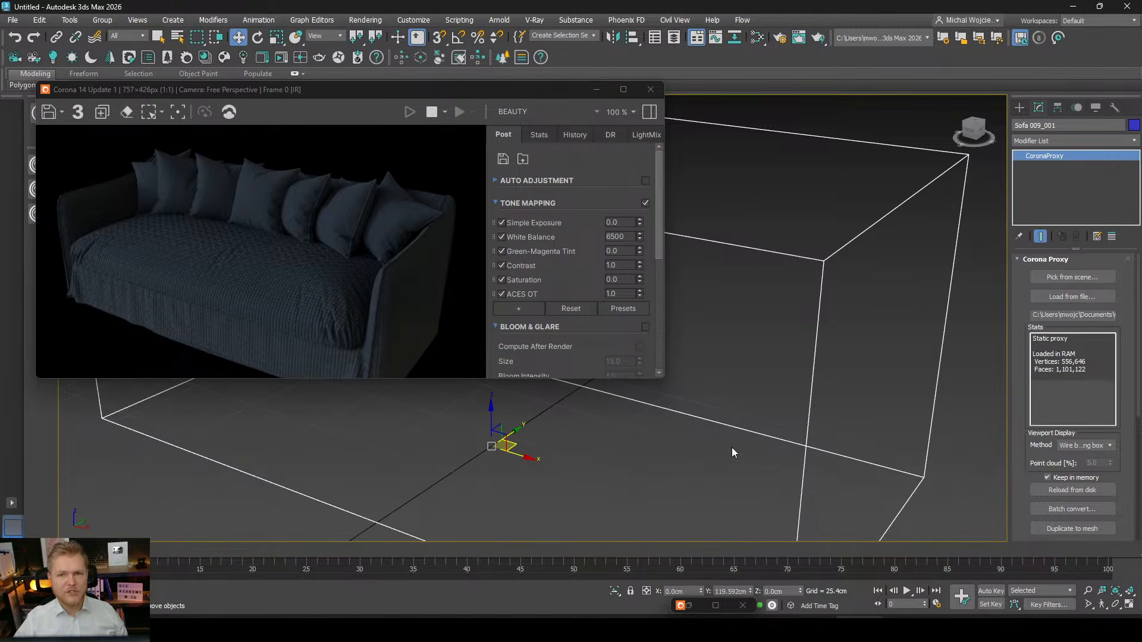
Delete the generated floor fabric material and its connected map nodes from the Slate Material Editor view.
click(757, 37)
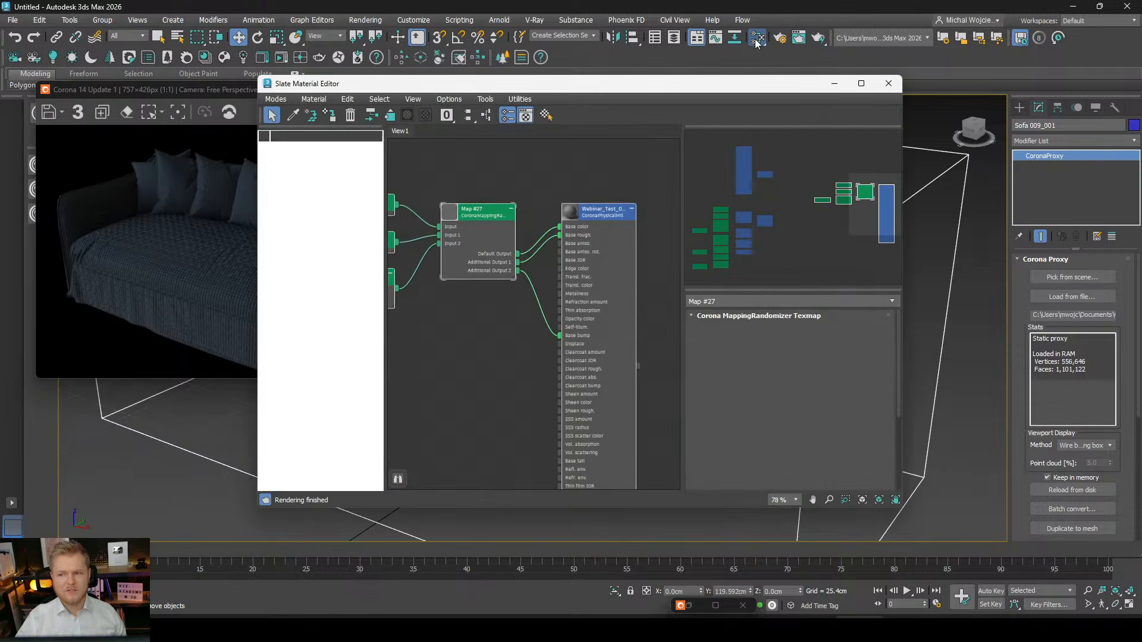
drag(633, 184, 400, 396)
scroll(579, 319, down, 1)
key(Delete)
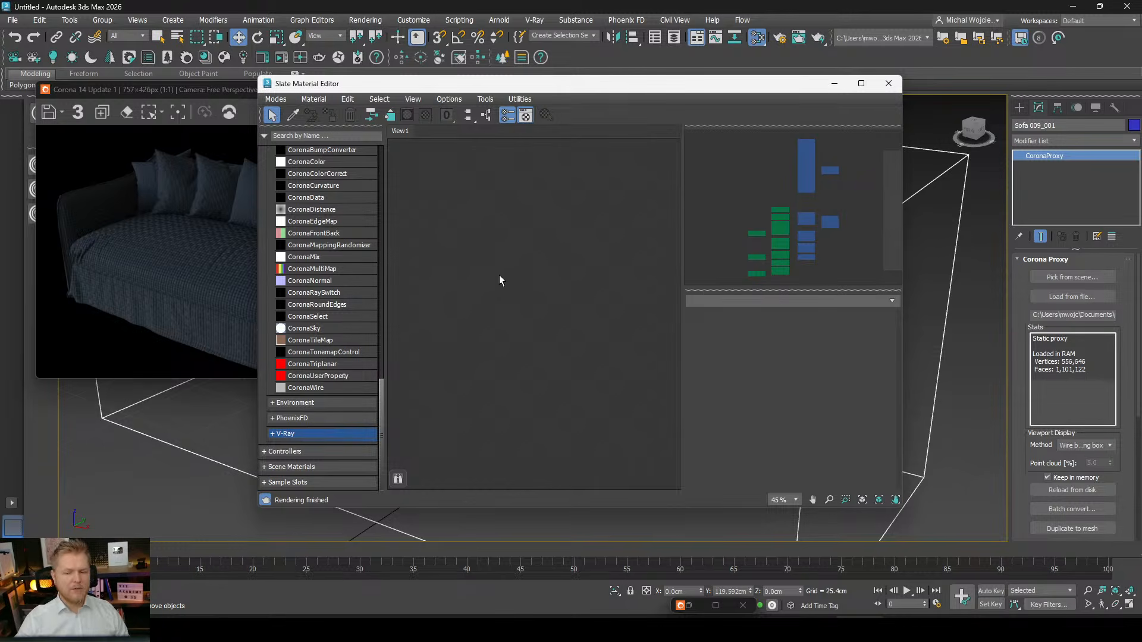
Add a CoronaFabricMtl node to the material view and show its parameters.
scroll(493, 256, up, 2)
scroll(316, 209, up, 4)
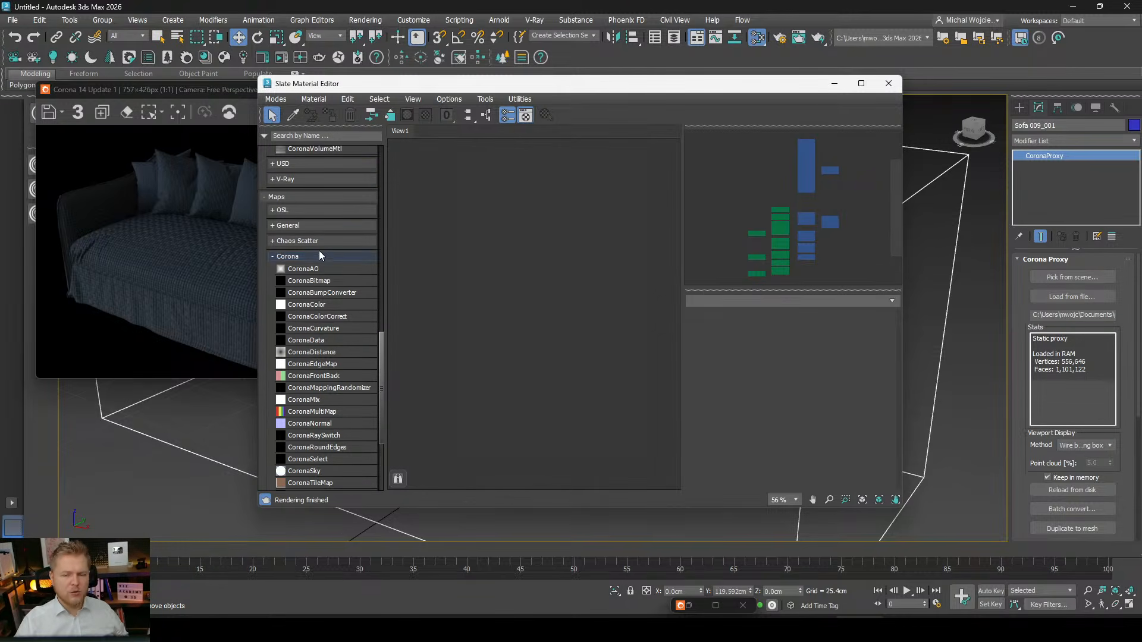
click(319, 256)
scroll(340, 333, up, 3)
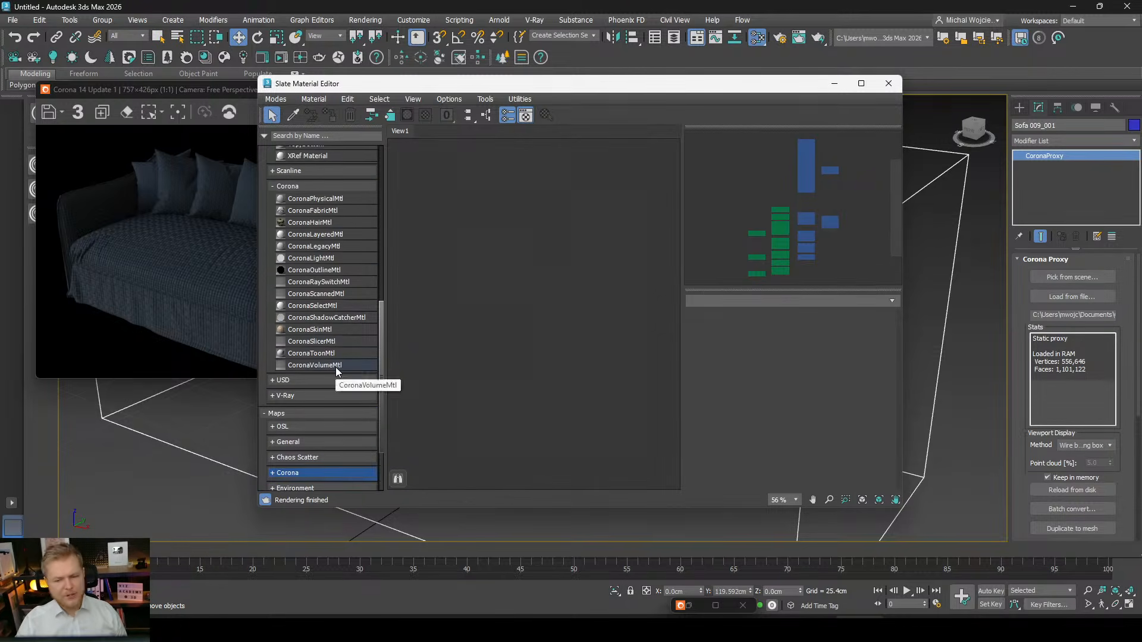
scroll(333, 367, up, 1)
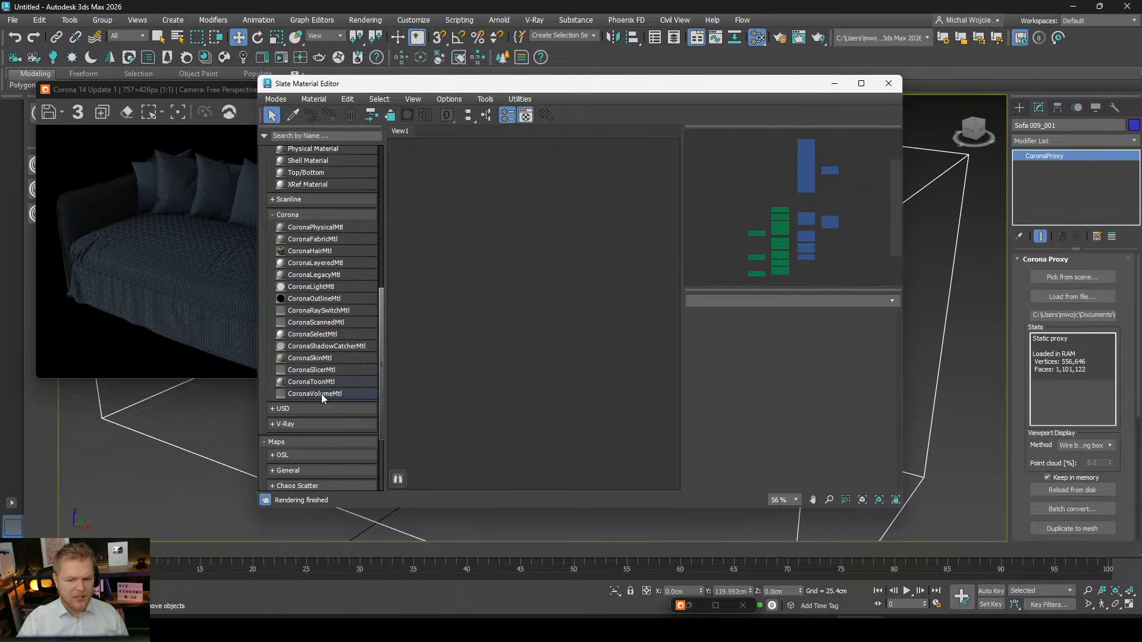
click(309, 239)
drag(534, 266, 532, 264)
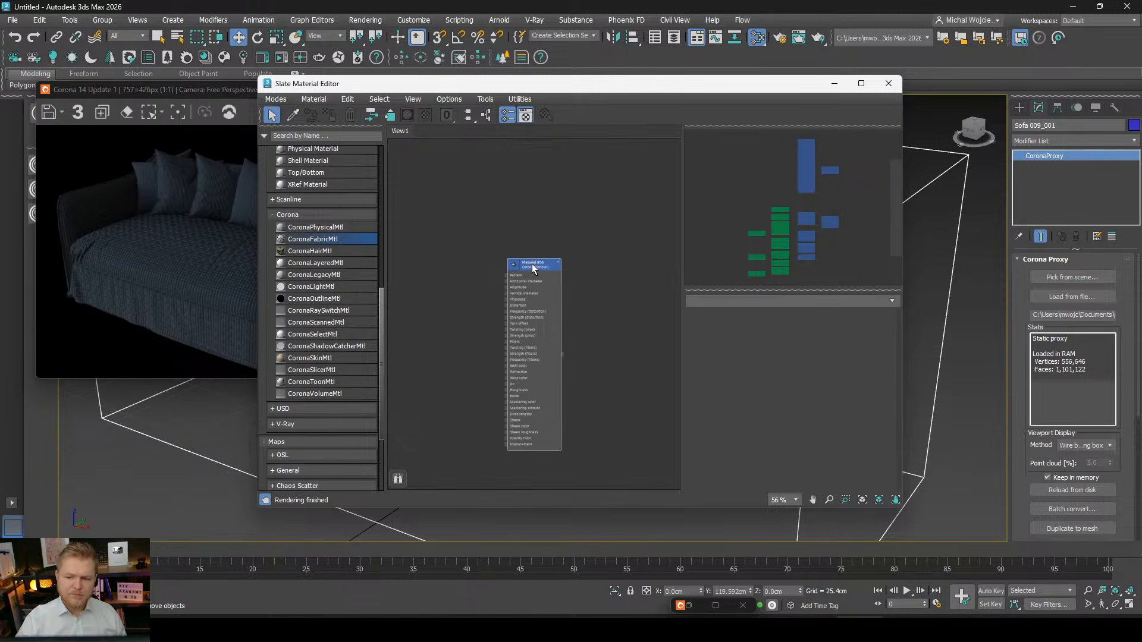
double_click(537, 306)
key(z)
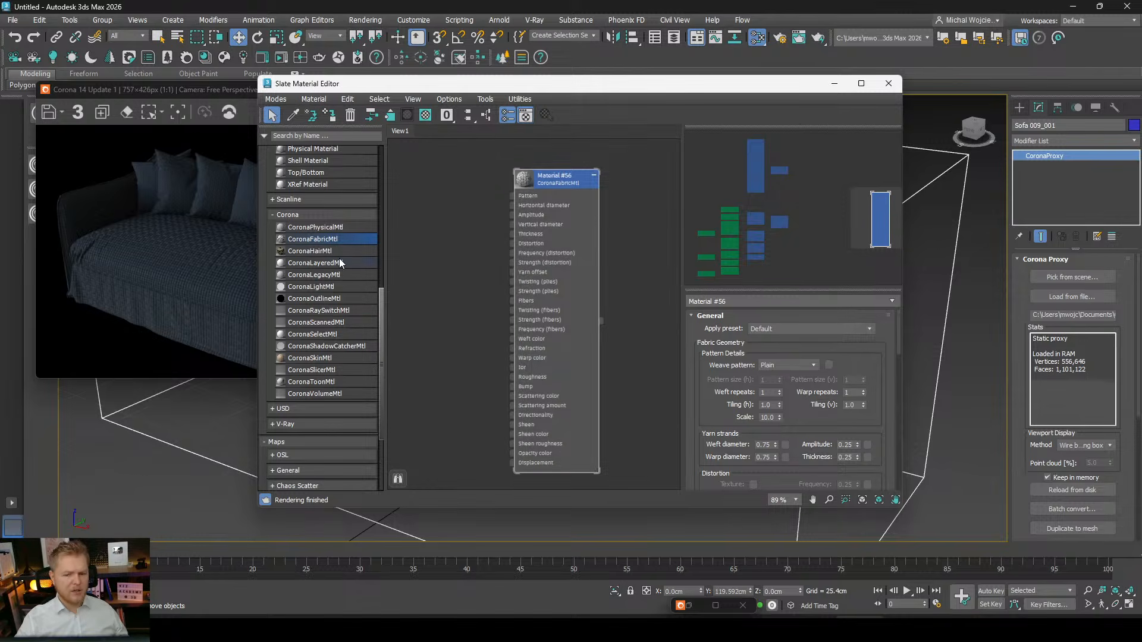
drag(333, 251, 452, 234)
double_click(478, 283)
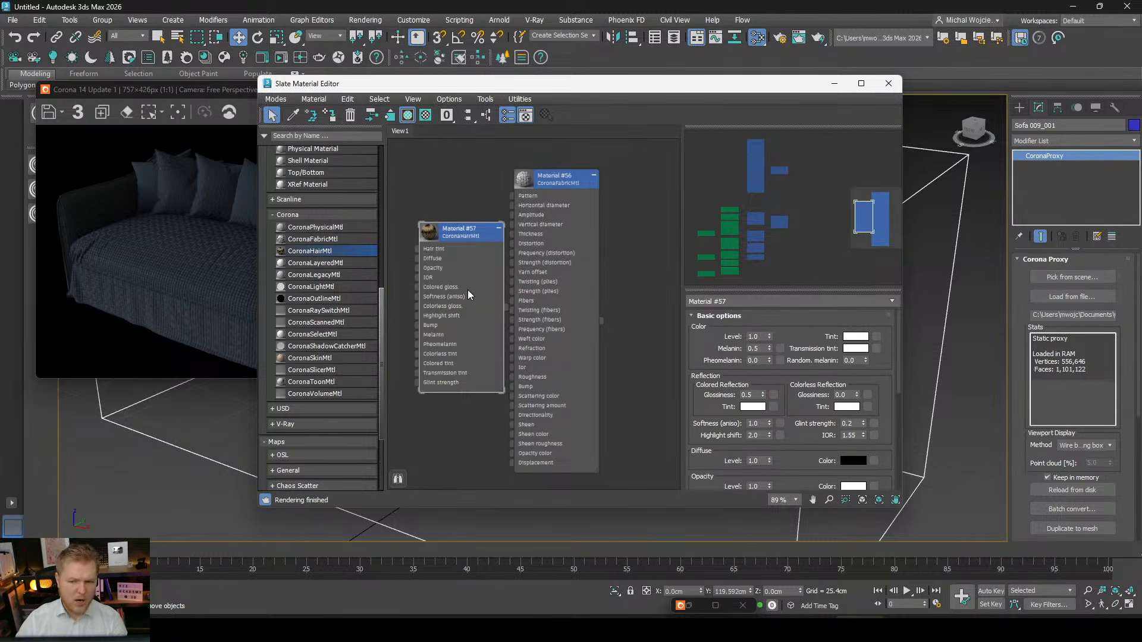
key(Delete)
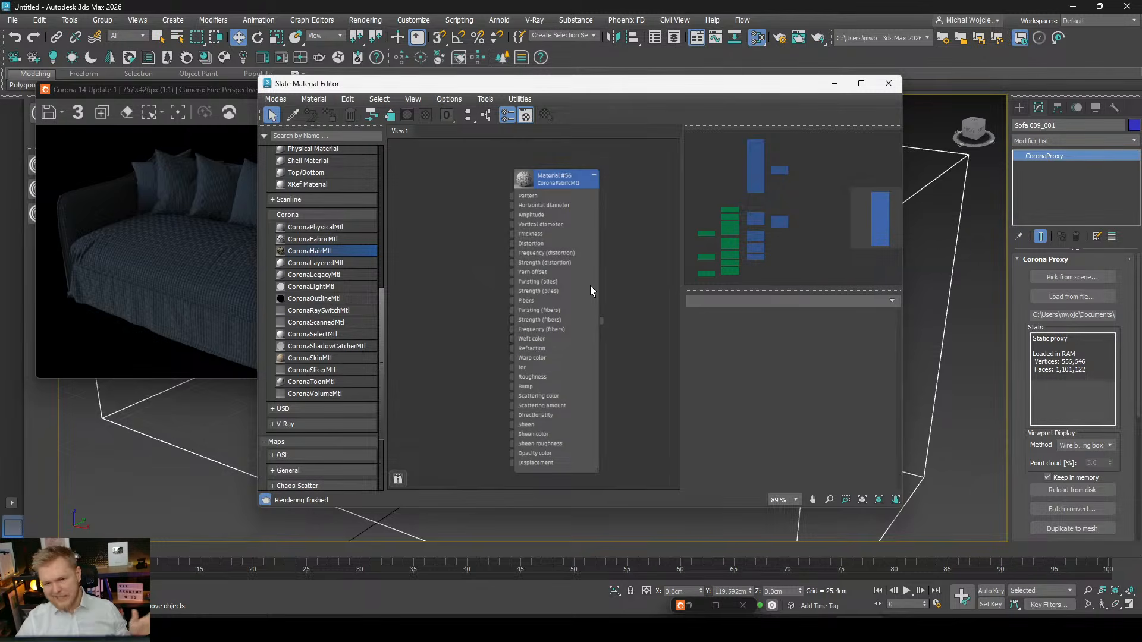
Assign the Corona fabric material to the selected sofa and bring the interactive render into full view.
click(579, 277)
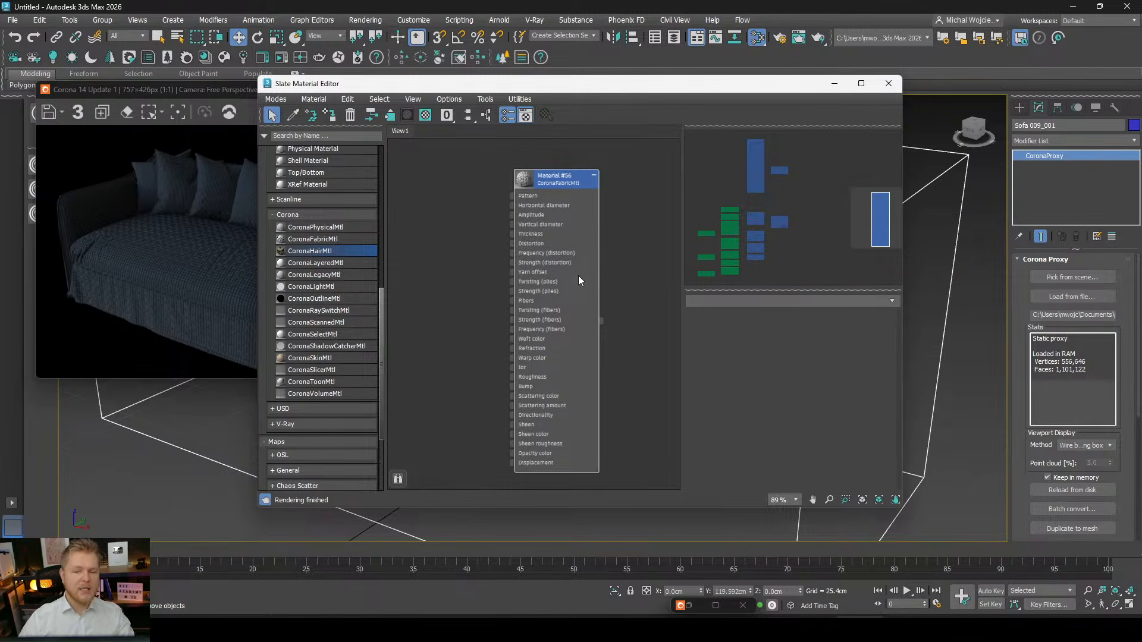
double_click(578, 276)
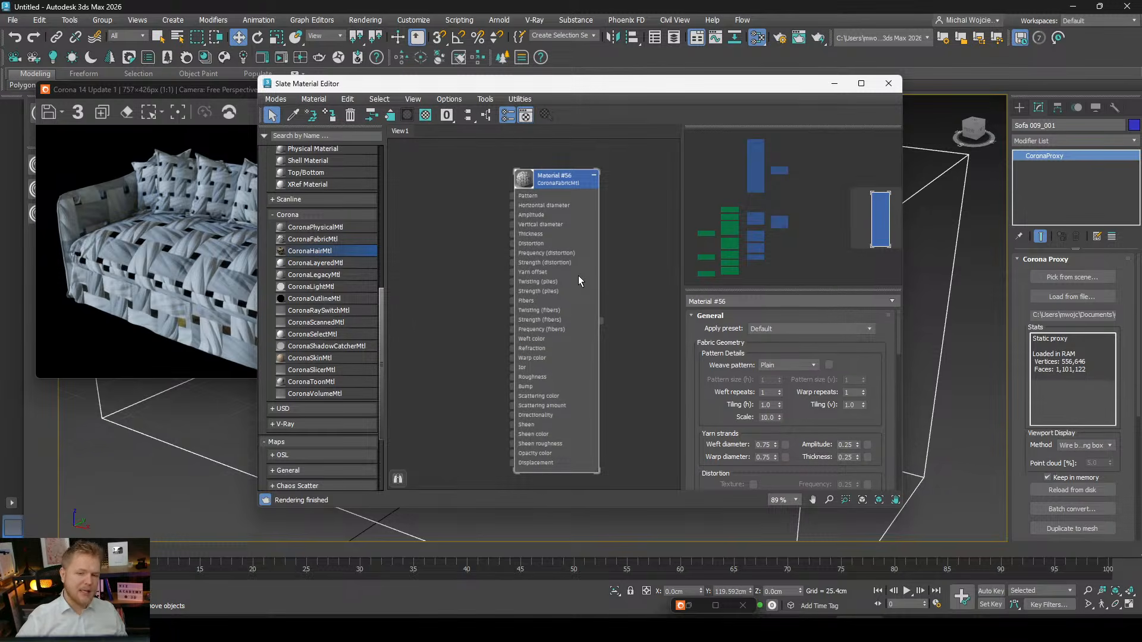
click(224, 246)
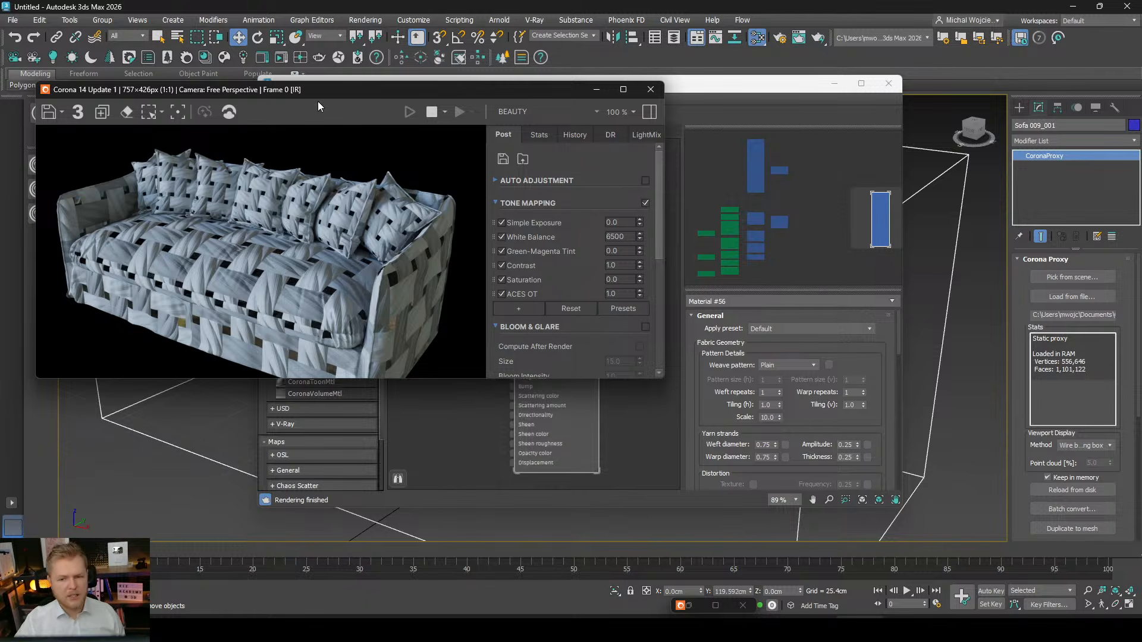
Arrange the render and material windows side by side, apply the Bamboo preset to the fabric material, and inspect its weave up close.
drag(321, 92, 234, 86)
drag(625, 83, 782, 75)
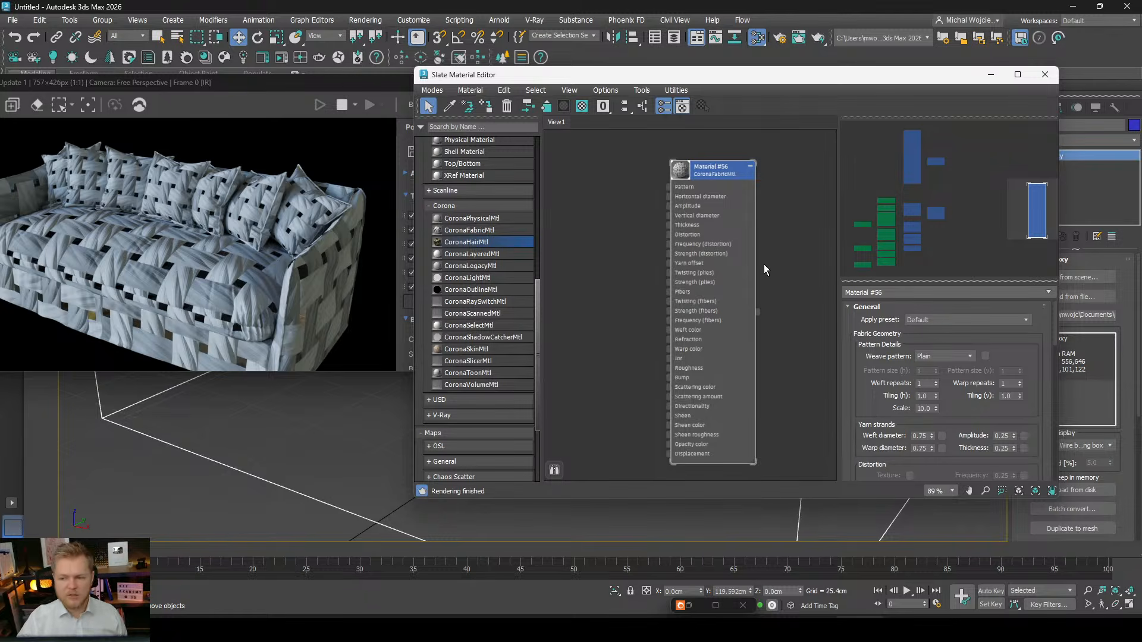
click(966, 319)
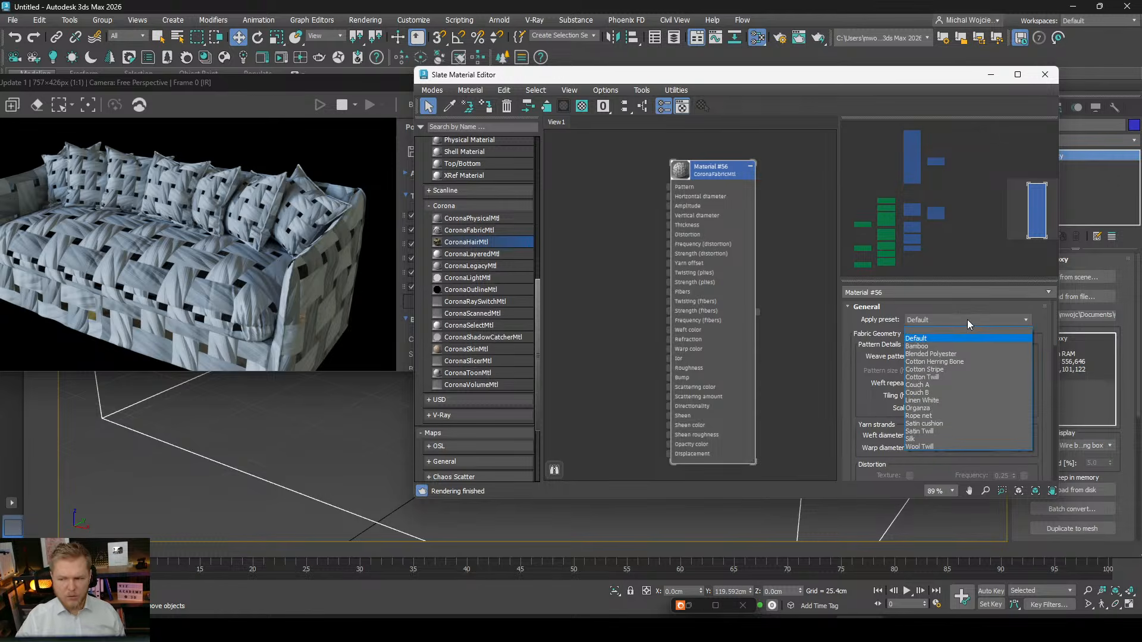
click(966, 319)
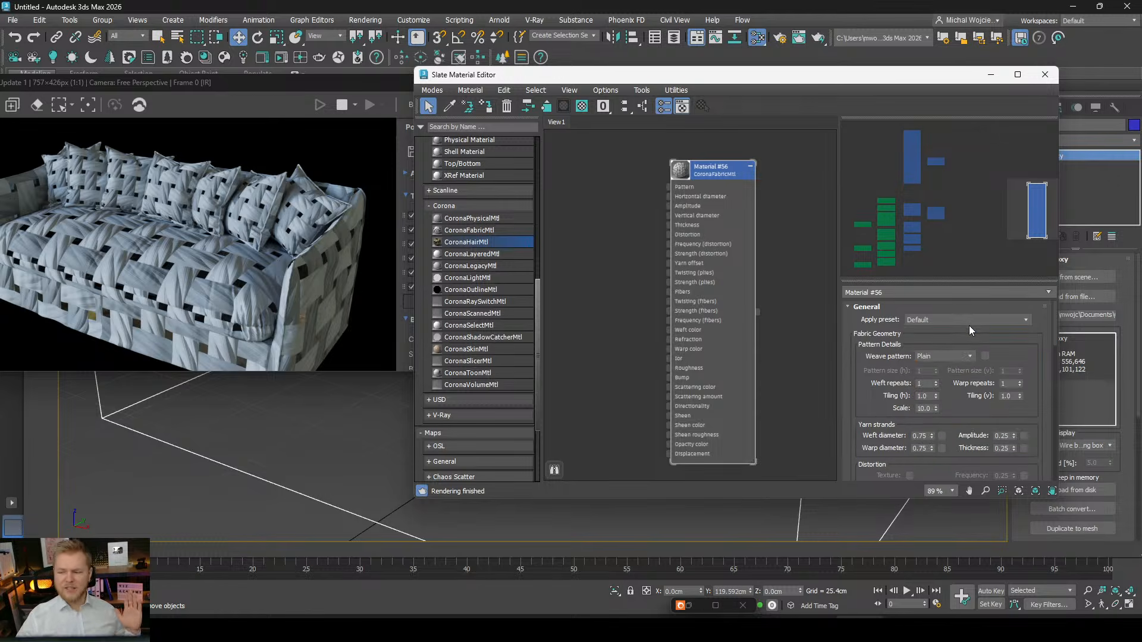
scroll(968, 321, down, 1)
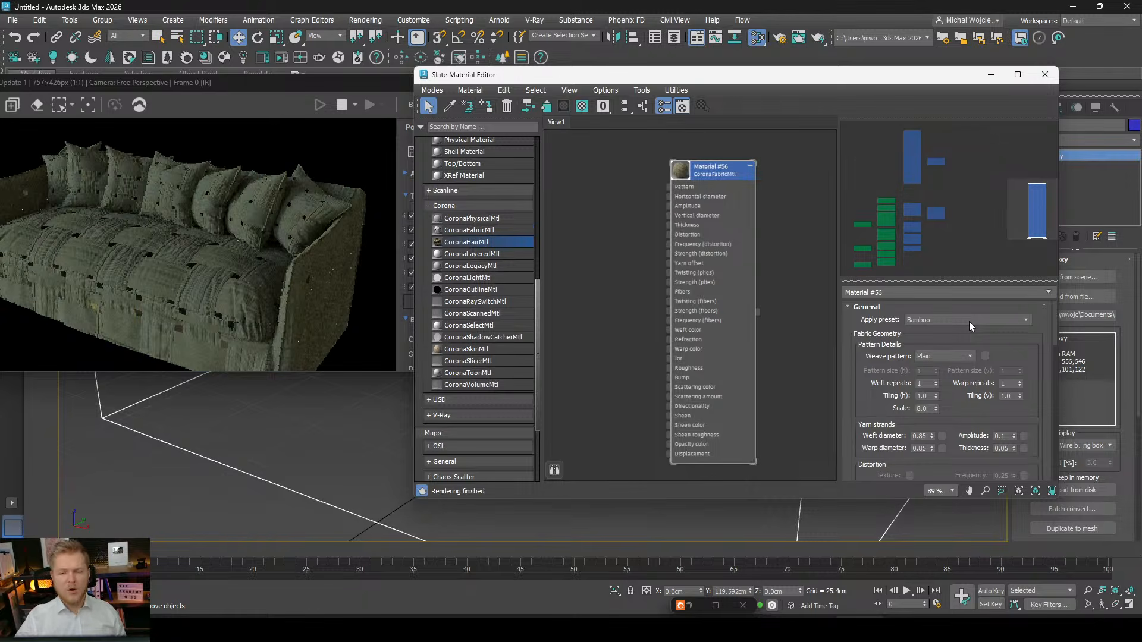
scroll(213, 289, up, 2)
scroll(213, 289, up, 1)
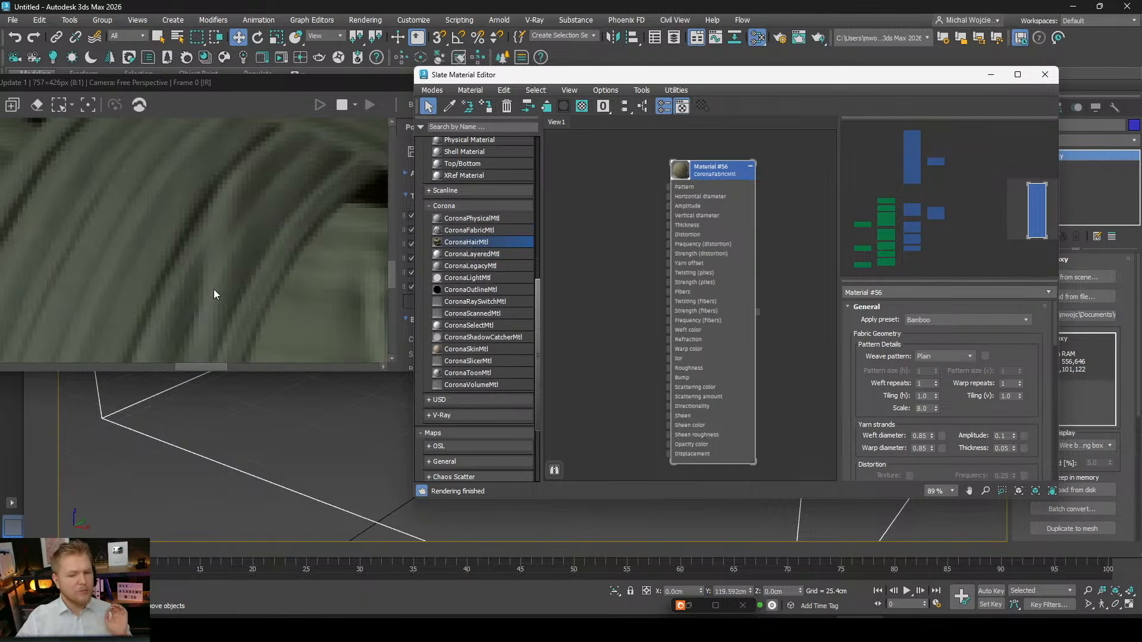
scroll(213, 289, down, 3)
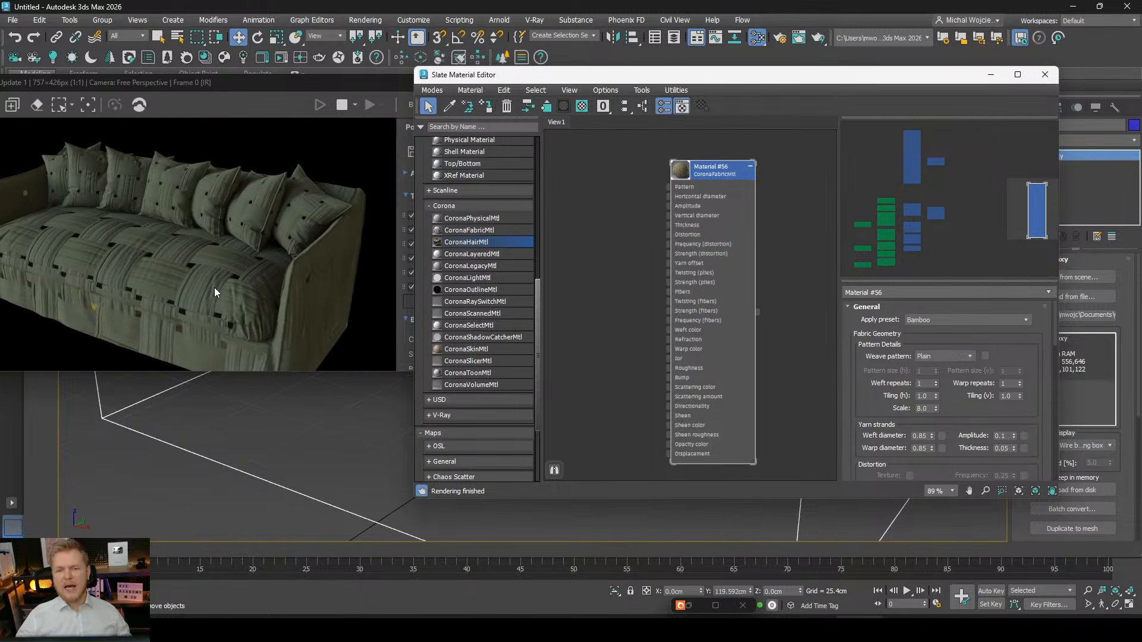
Set the fabric pattern scale to 50, and raise it to 100 for a finer weave.
double_click(924, 408)
text(50)
key(Return)
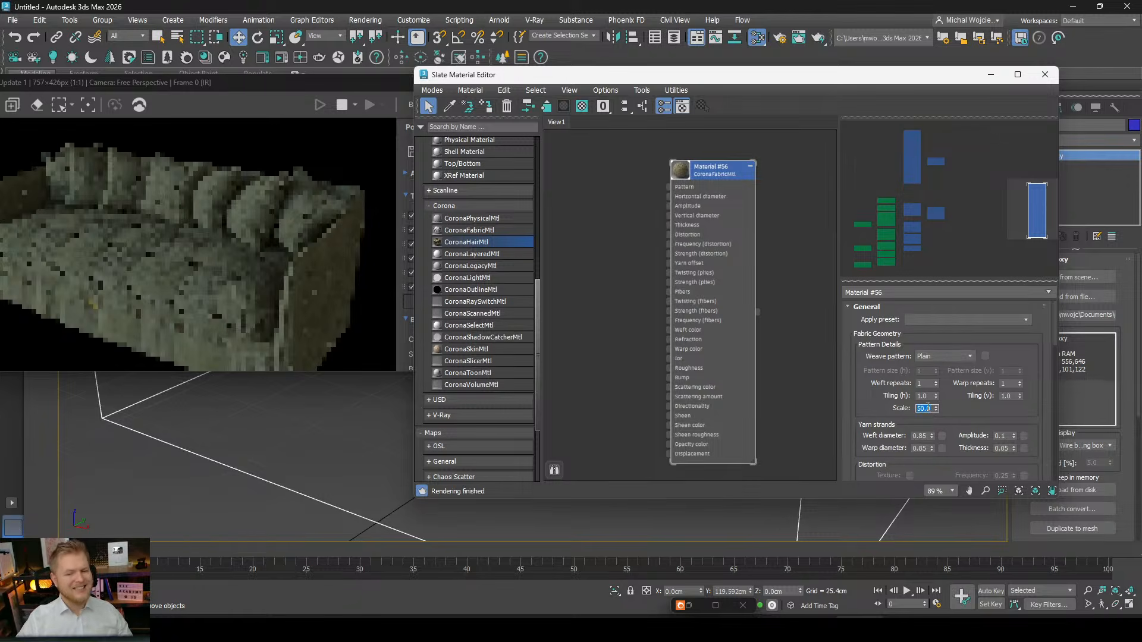
text(100)
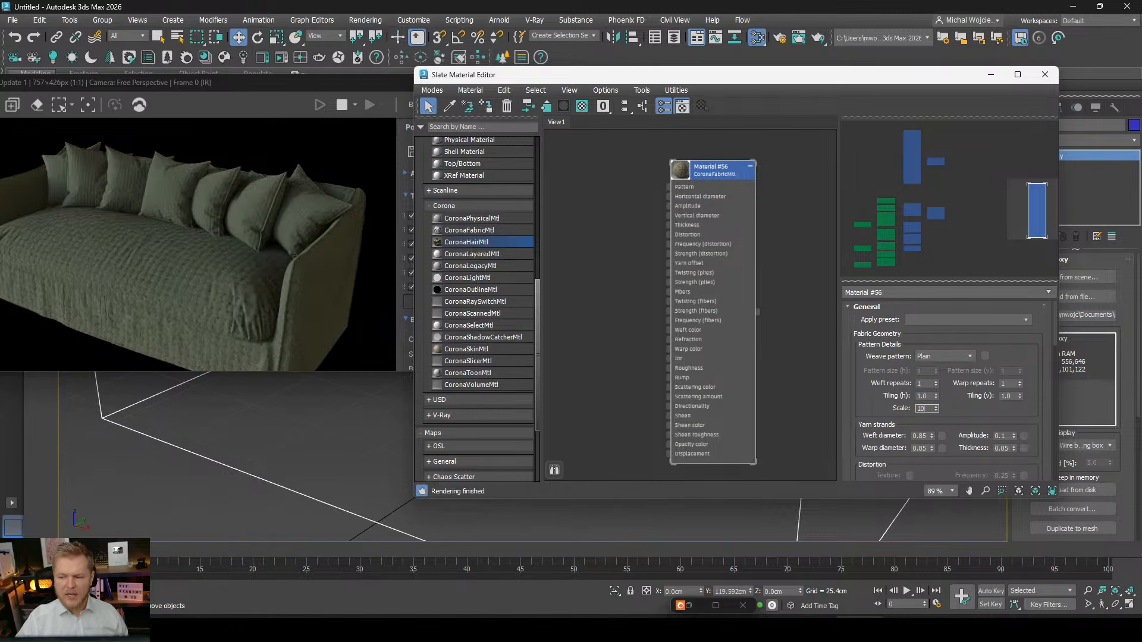
key(Return)
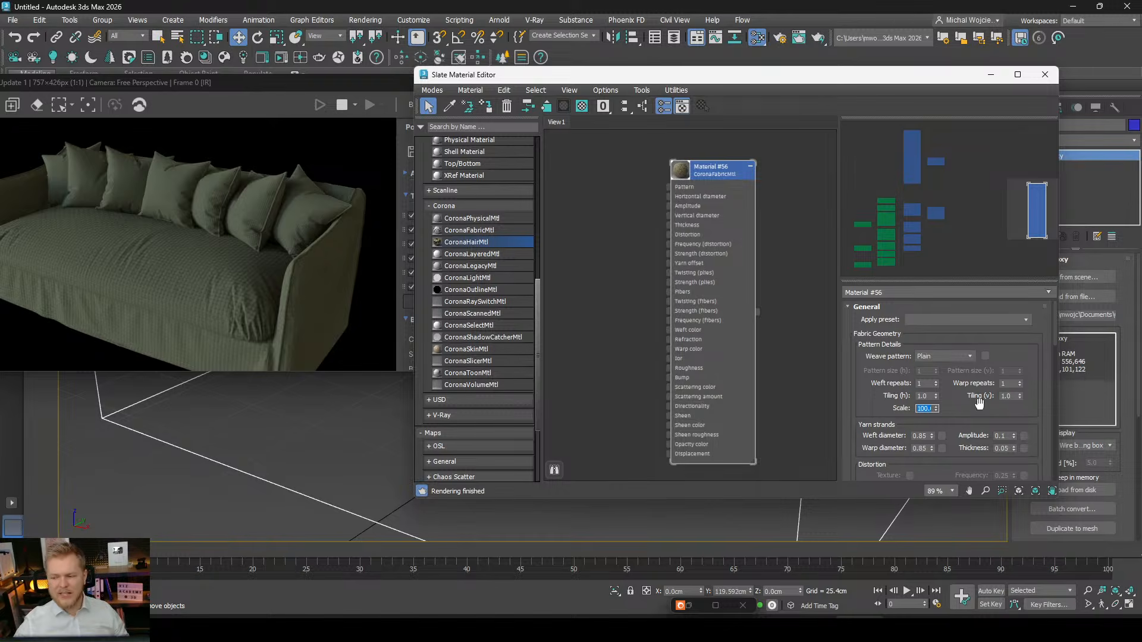
Clear the material editor out of the way and examine the fine weave on the sofa from several angles in the interactive render.
click(990, 75)
scroll(709, 369, up, 6)
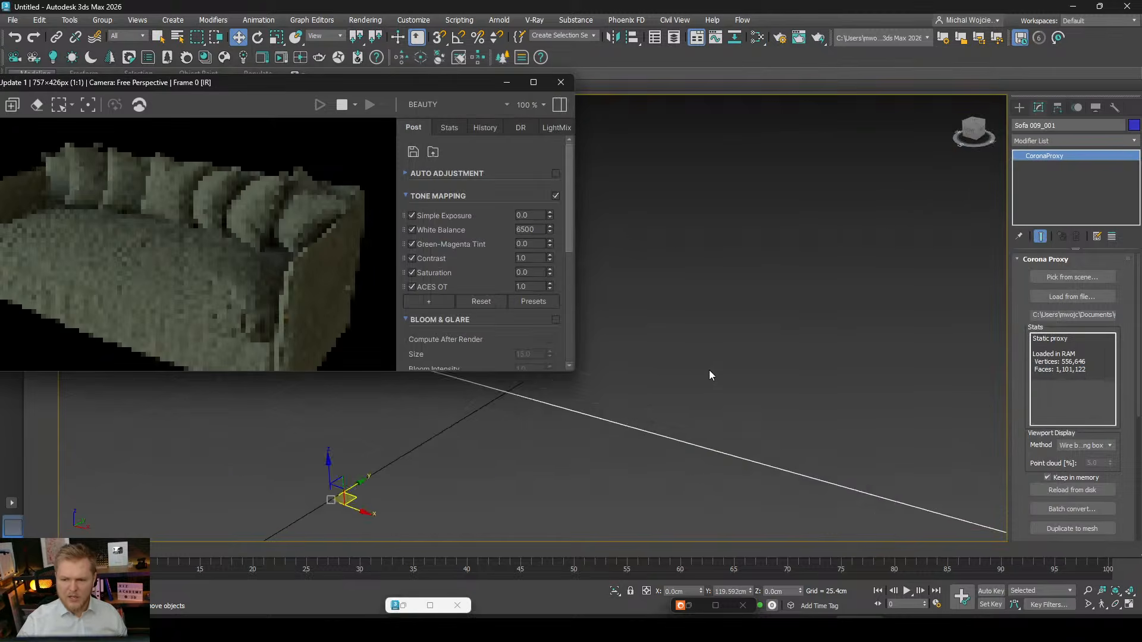
middle_drag(571, 458, 792, 414)
scroll(791, 415, down, 5)
alt+middle_drag(665, 400, 676, 439)
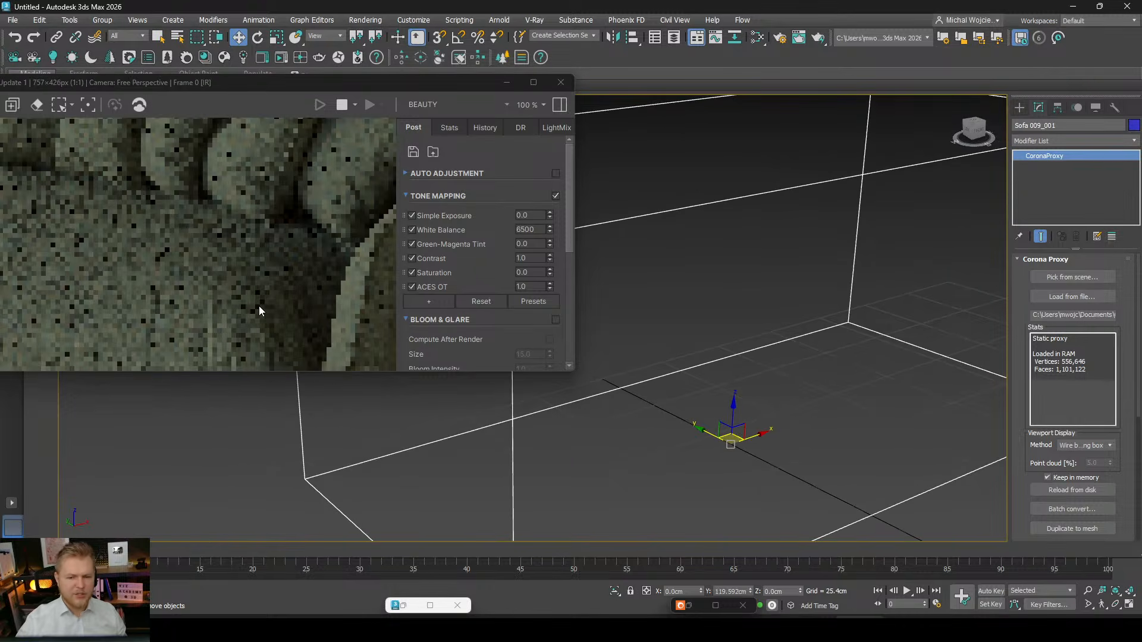
scroll(255, 303, up, 3)
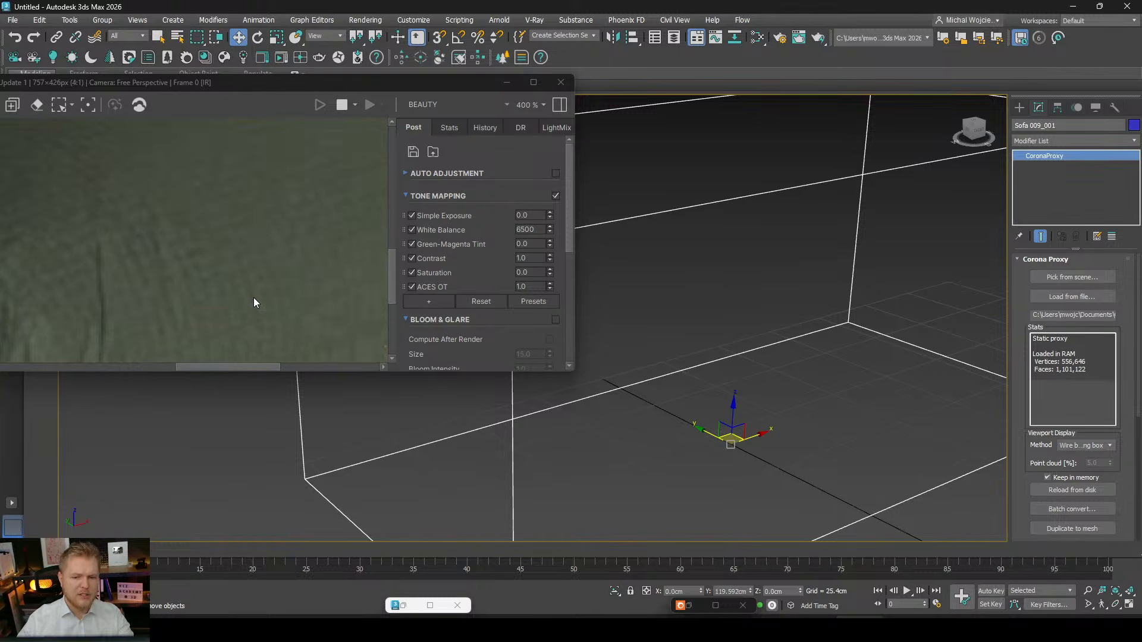
scroll(254, 302, down, 2)
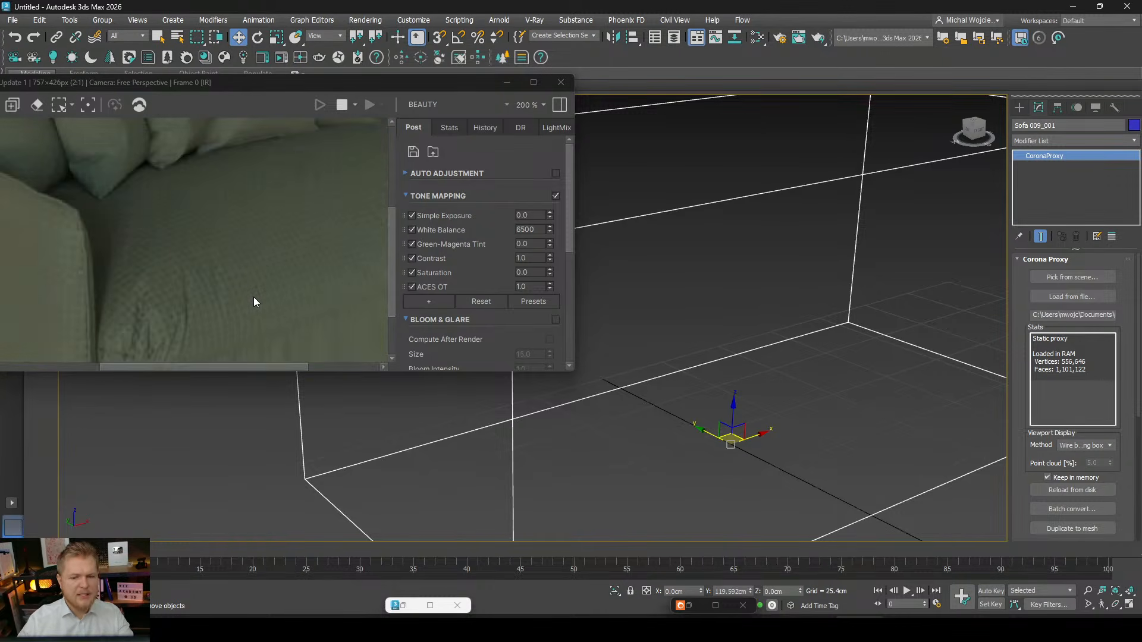
scroll(253, 302, down, 2)
alt+middle_drag(791, 339, 688, 392)
scroll(658, 388, up, 3)
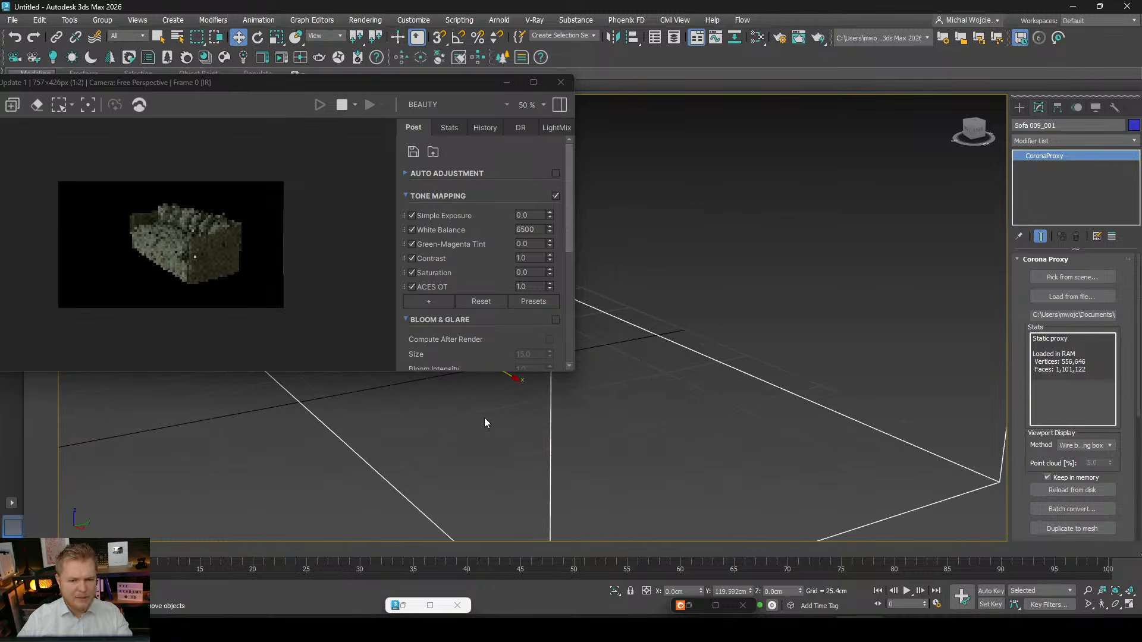
middle_drag(621, 380, 708, 431)
scroll(172, 241, up, 2)
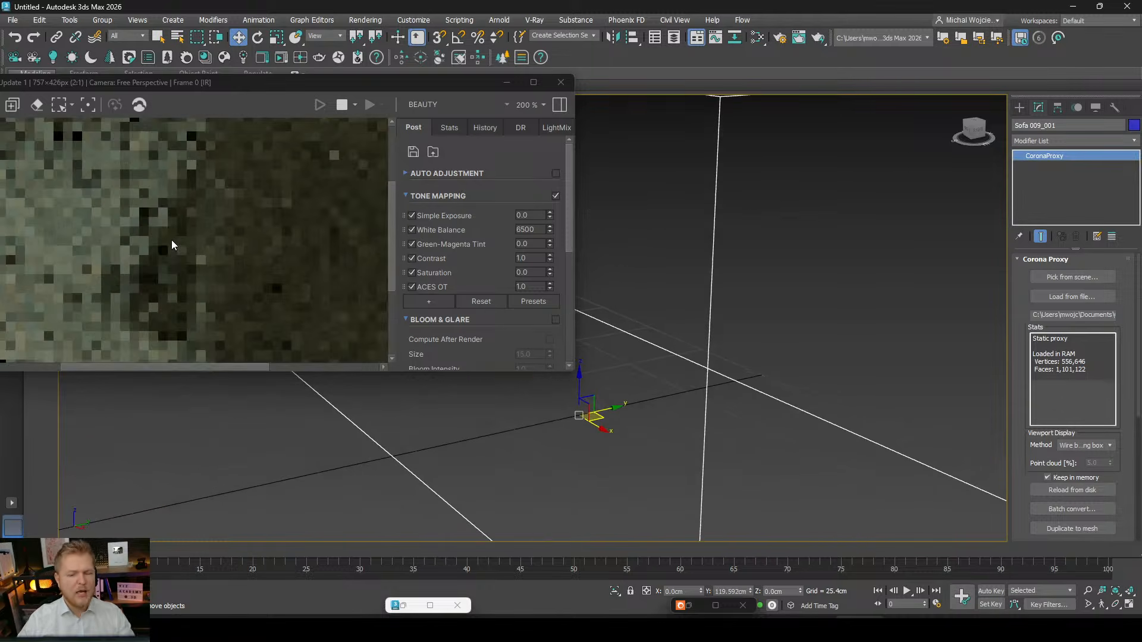
scroll(150, 206, up, 1)
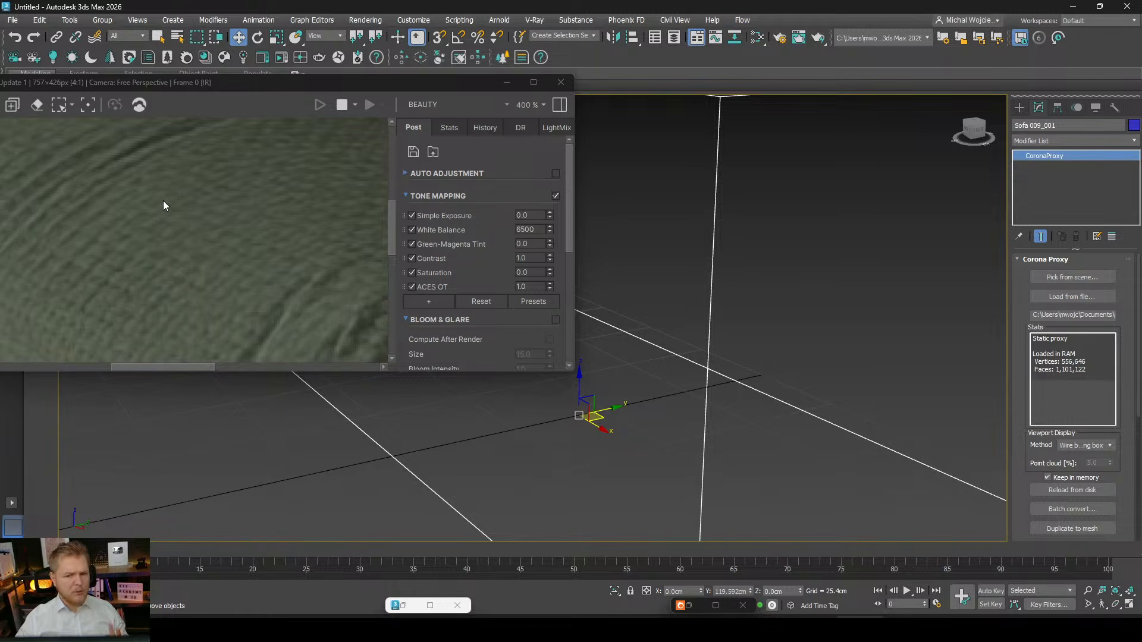
scroll(163, 201, down, 2)
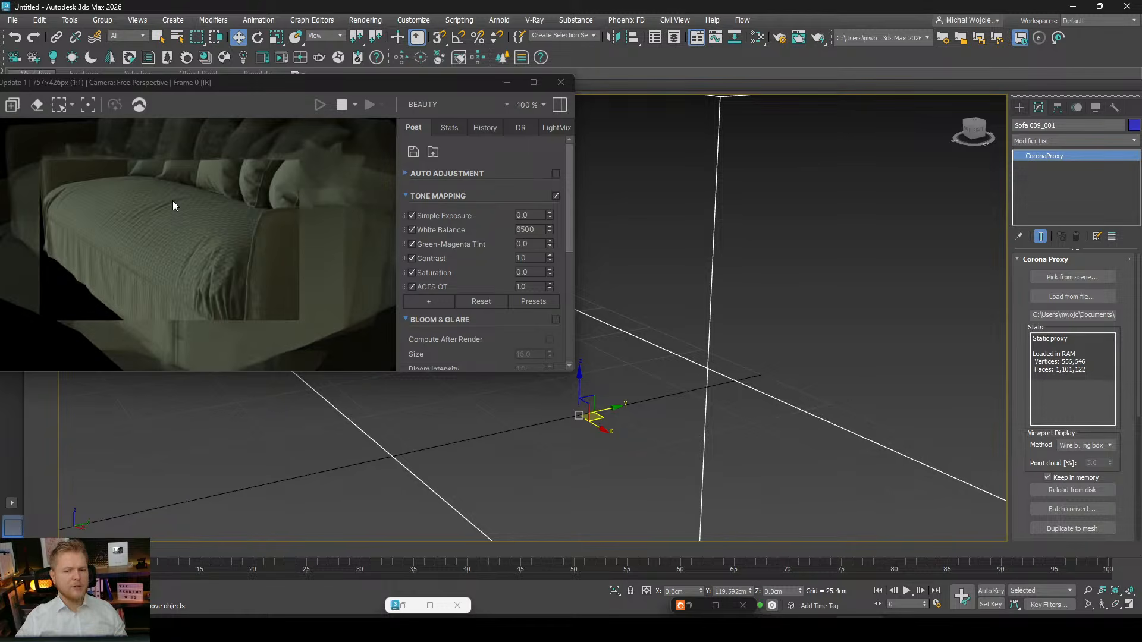
Bring back the material editor and reapply the Bamboo preset to the fabric material.
click(756, 36)
scroll(862, 412, down, 1)
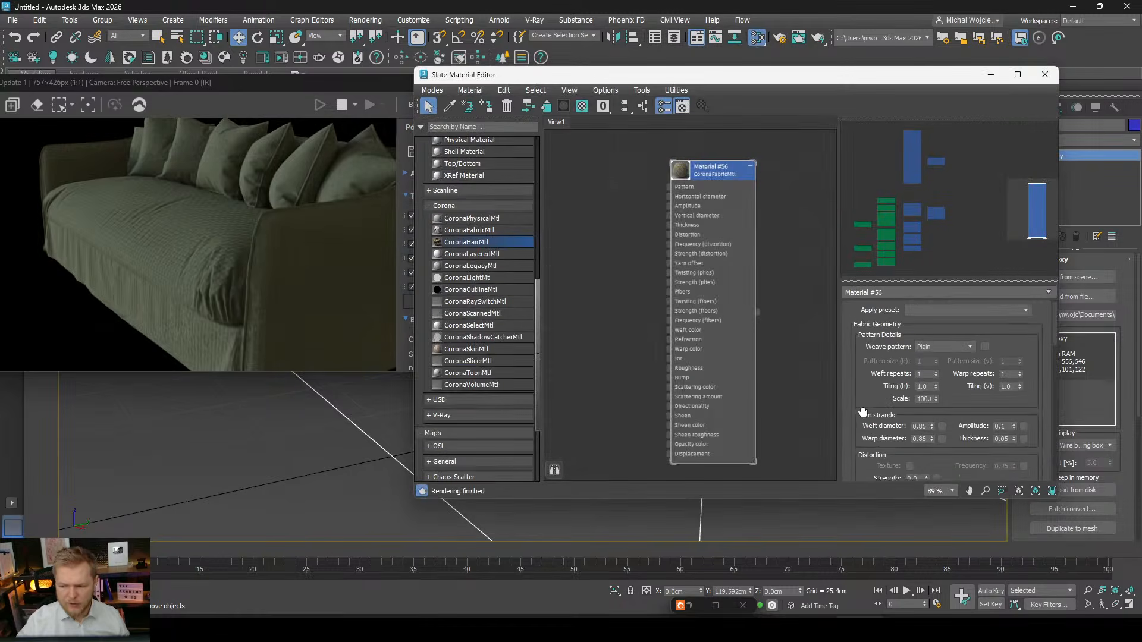
scroll(862, 412, up, 1)
click(944, 319)
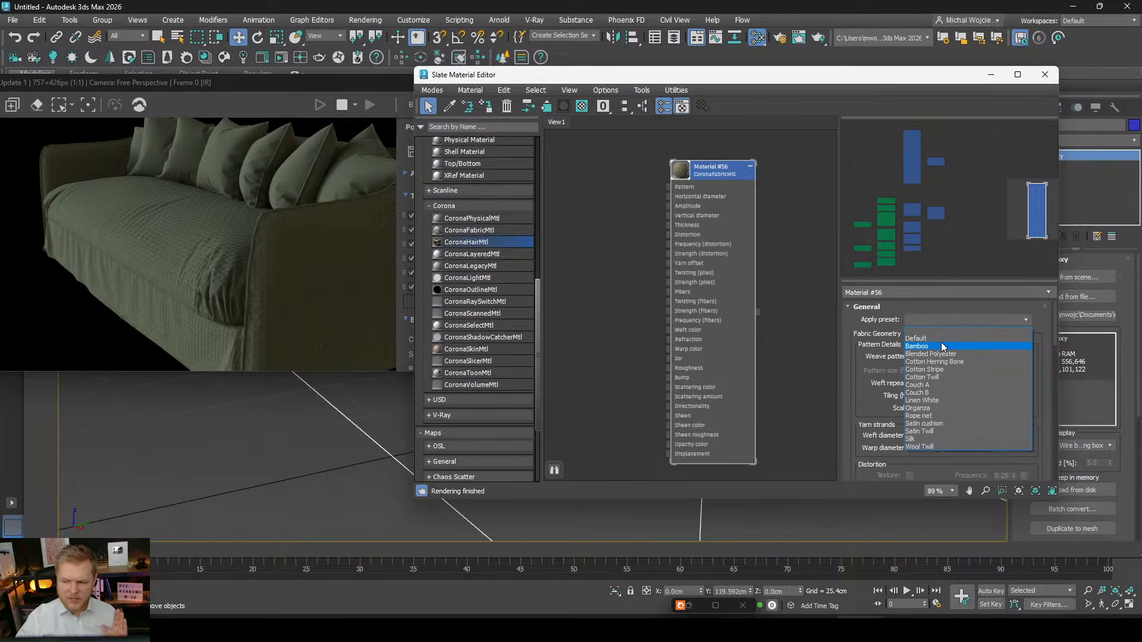
click(941, 344)
click(641, 332)
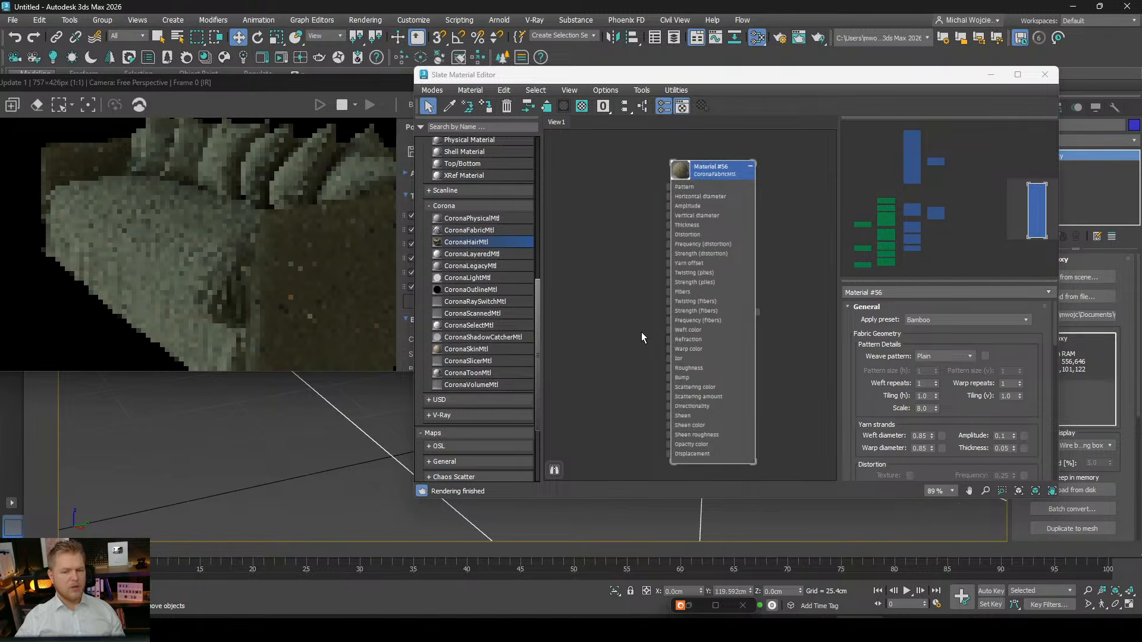
Set the fabric pattern scale to 100 and apply the Bamboo preset over it once more.
click(927, 409)
text(100)
key(Return)
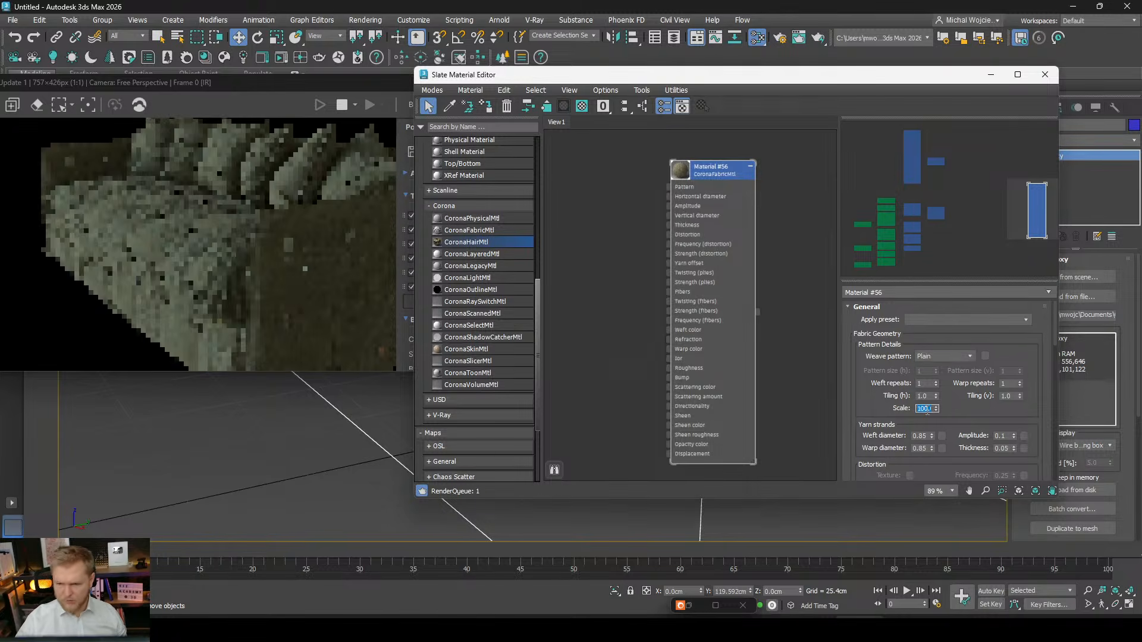
click(944, 322)
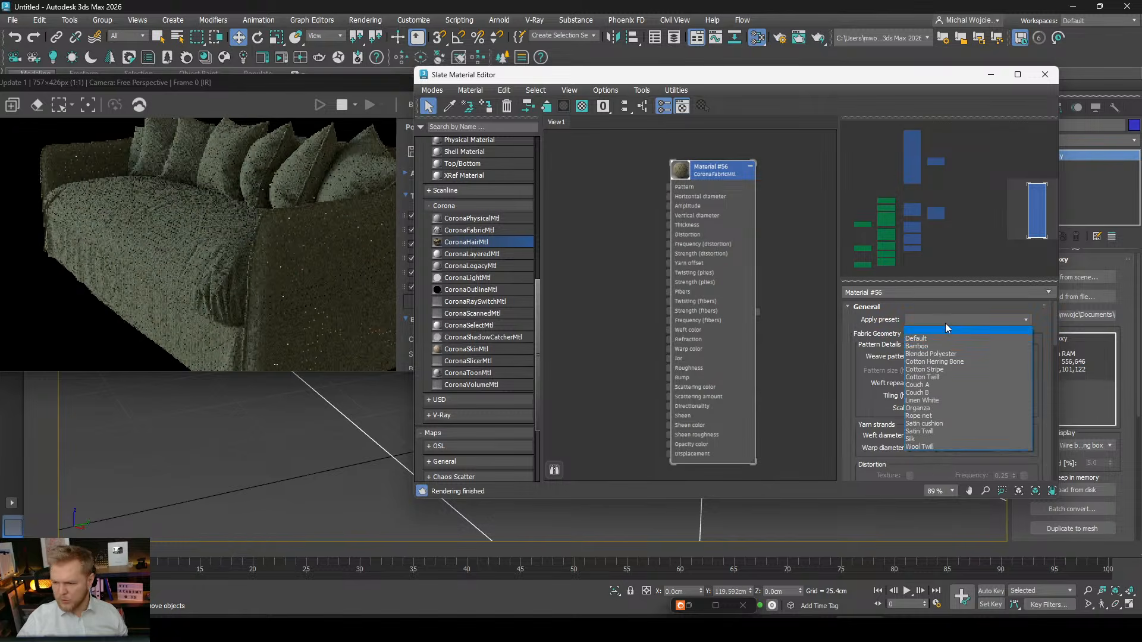
click(943, 347)
click(655, 333)
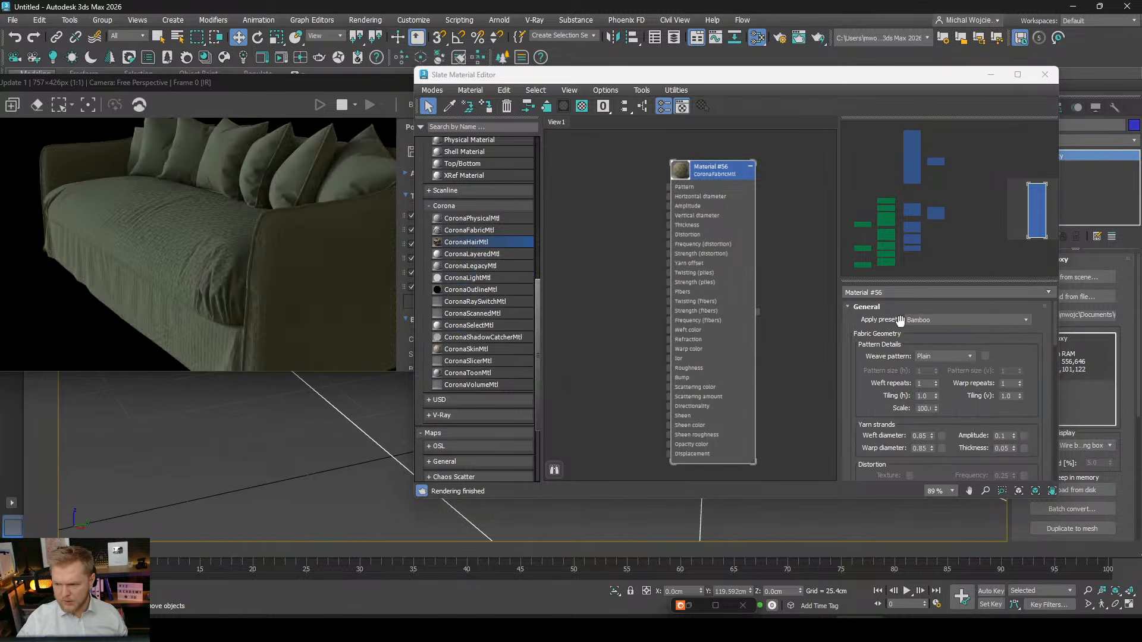
Apply the Blended Polyester preset to the fabric material and inspect its pattern up close.
click(933, 355)
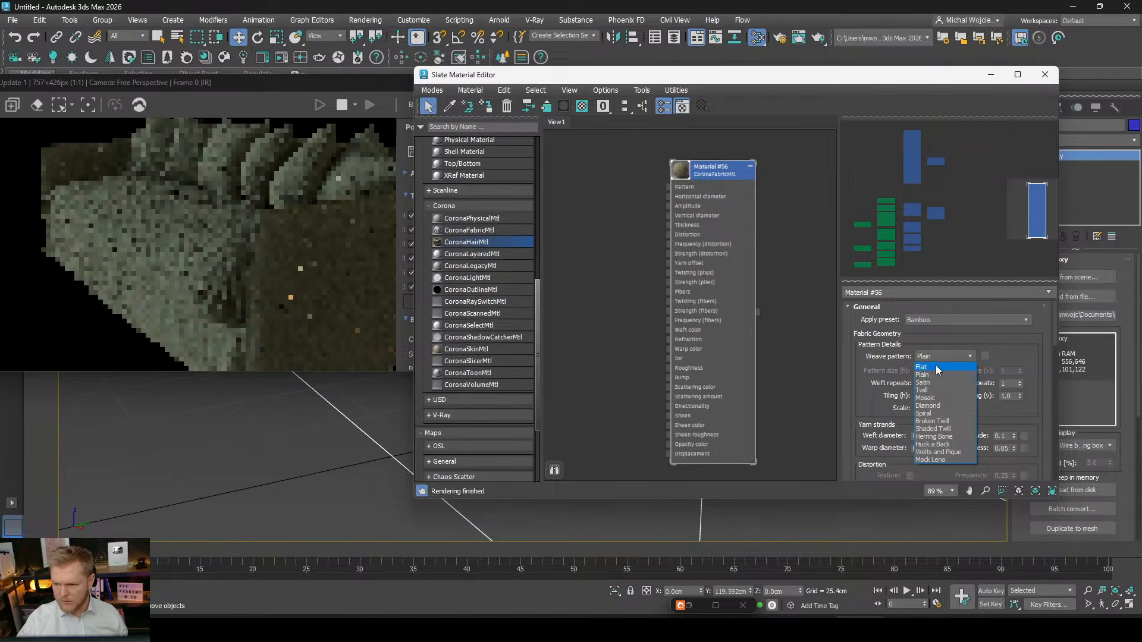
click(939, 317)
scroll(940, 316, down, 1)
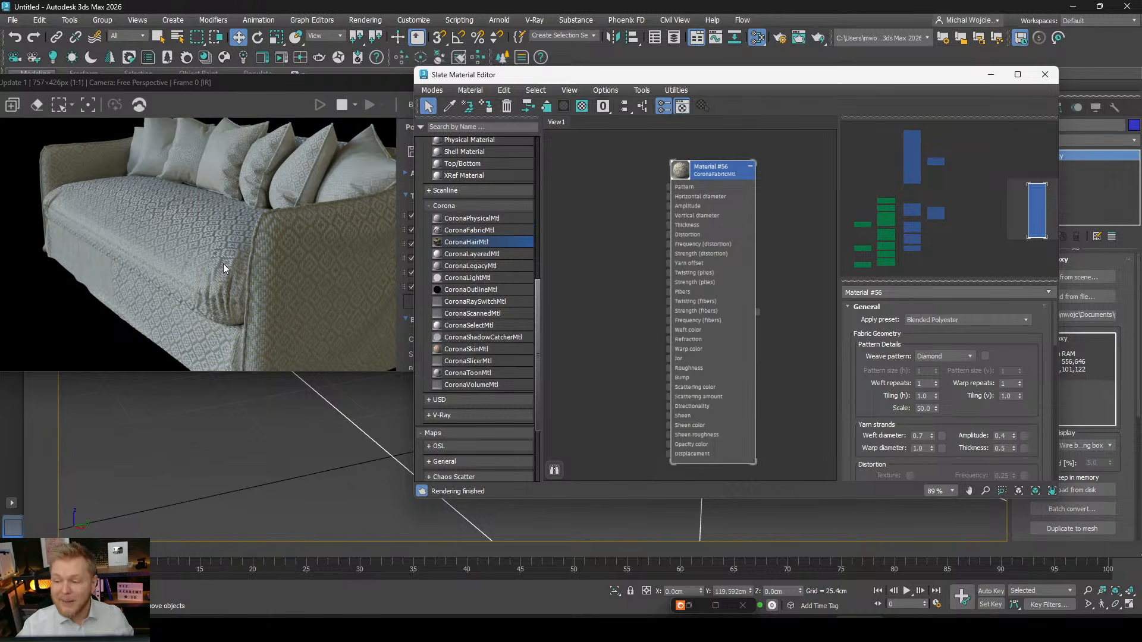
scroll(214, 262, up, 3)
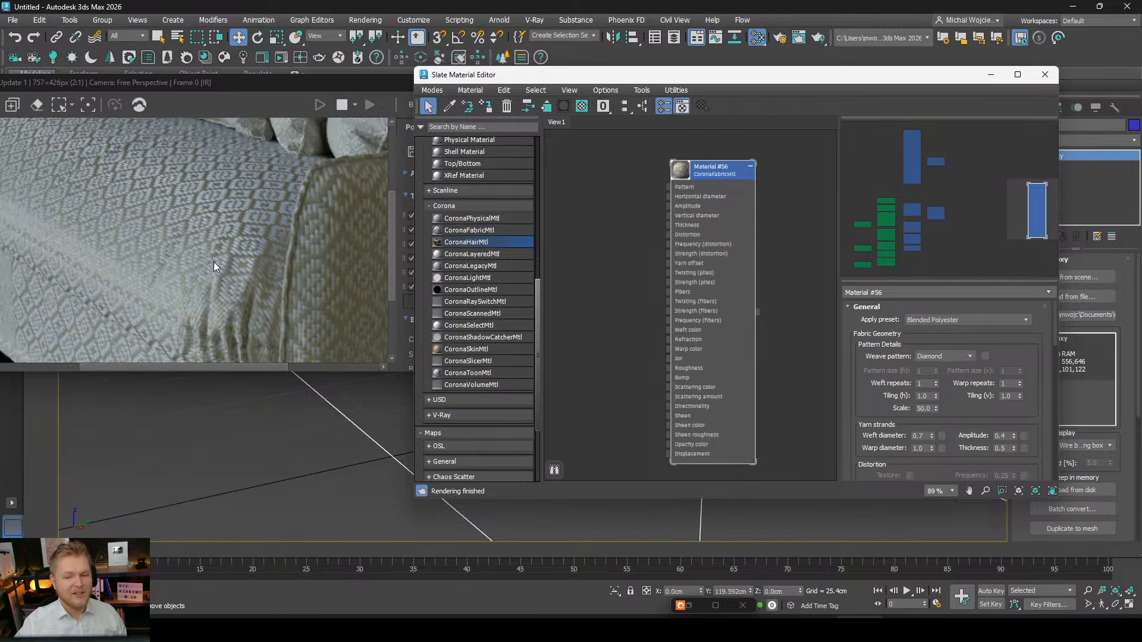
Hide the material editor and examine the Blended Polyester weave on the sofa seat and armrest from different distances and angles.
click(990, 75)
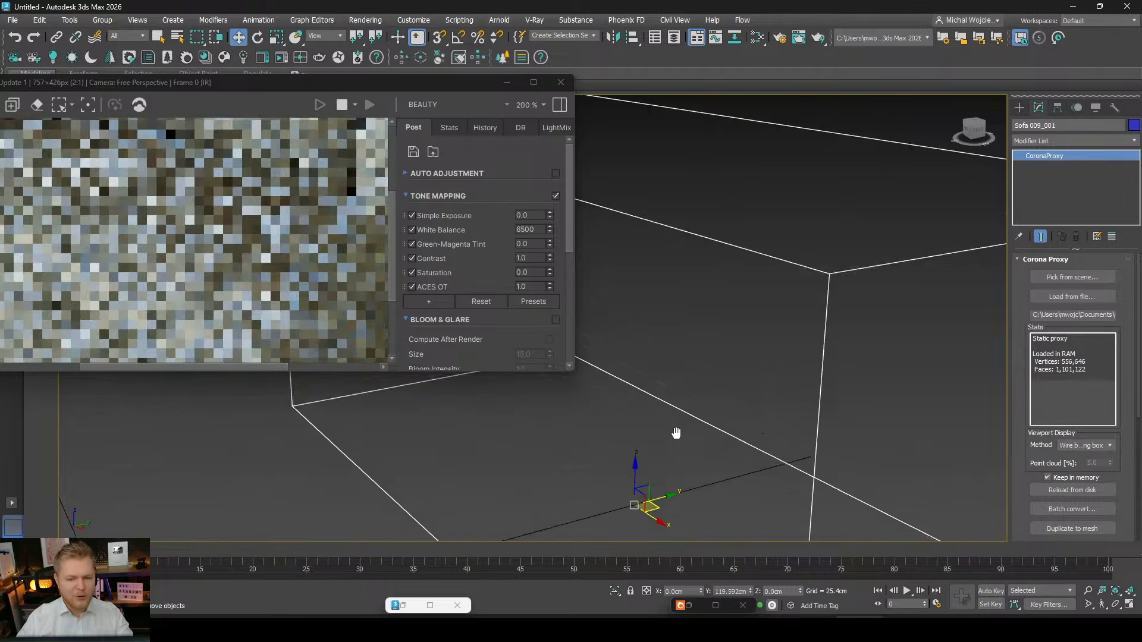
scroll(237, 284, up, 1)
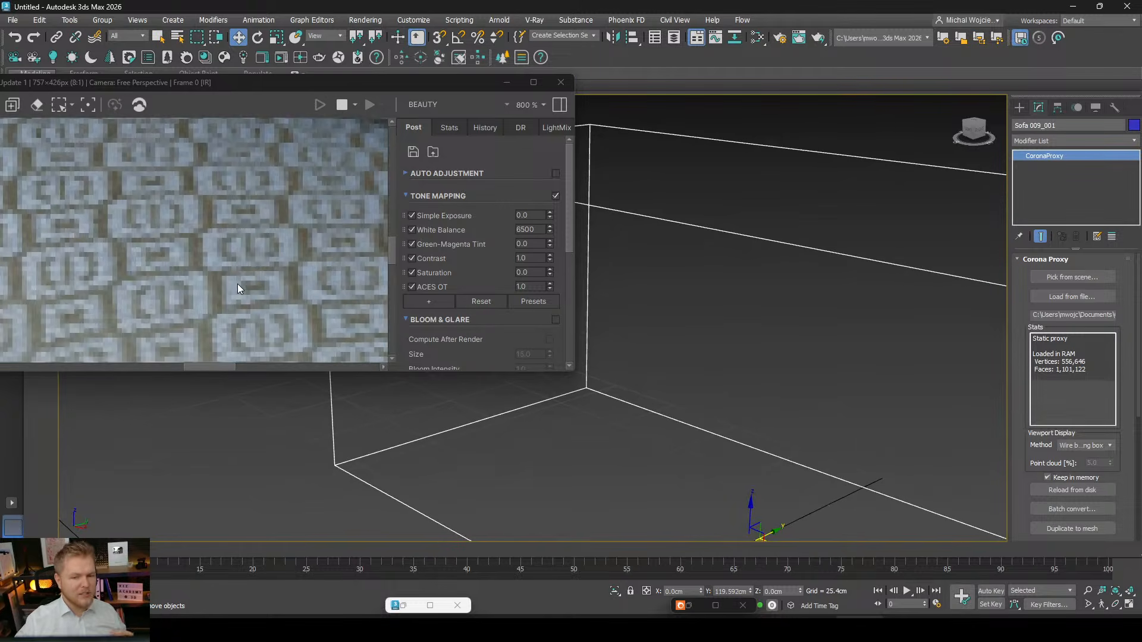
scroll(238, 282, down, 2)
alt+middle_drag(760, 398, 604, 349)
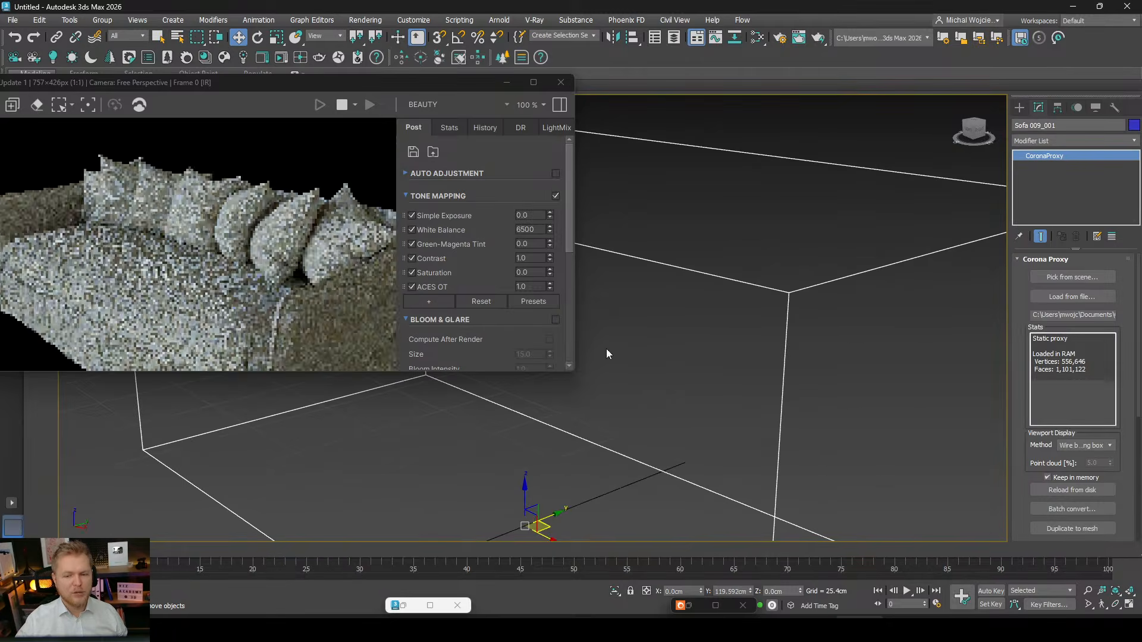
scroll(343, 239, up, 2)
scroll(340, 242, down, 2)
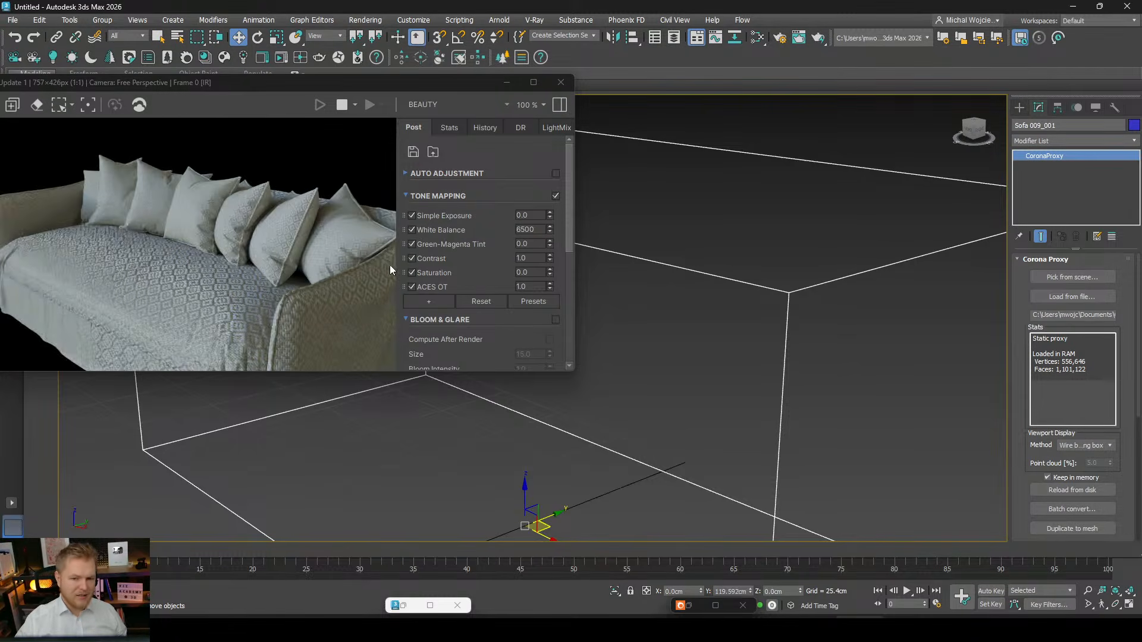
middle_drag(738, 393, 738, 363)
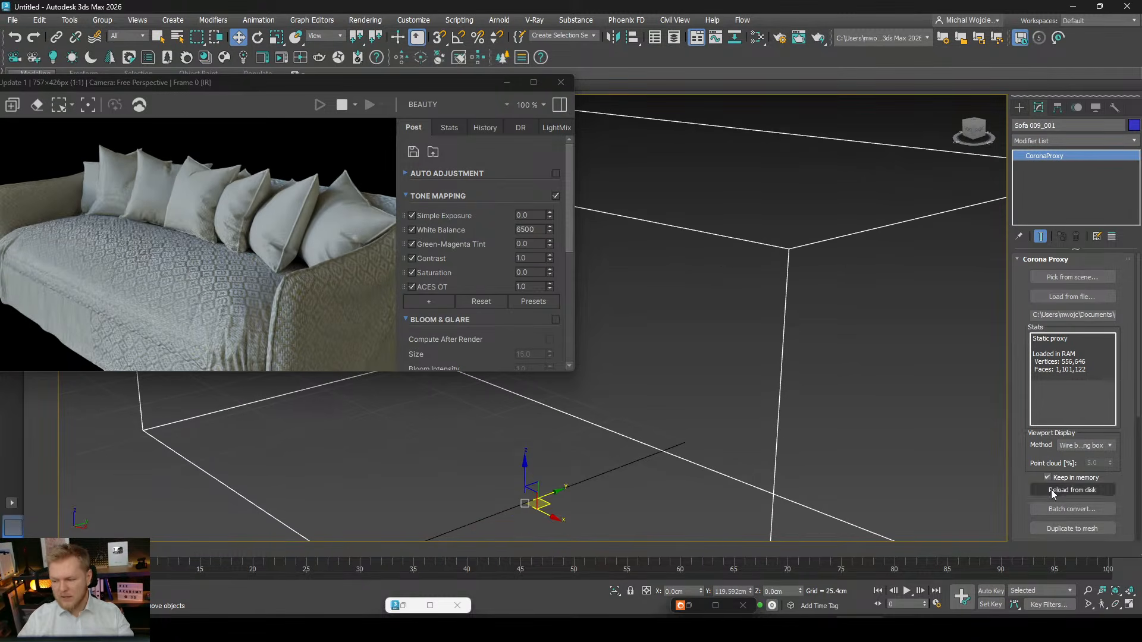
Set the sofa proxy's viewport display method to Full mesh and frame the whole sofa.
click(1081, 447)
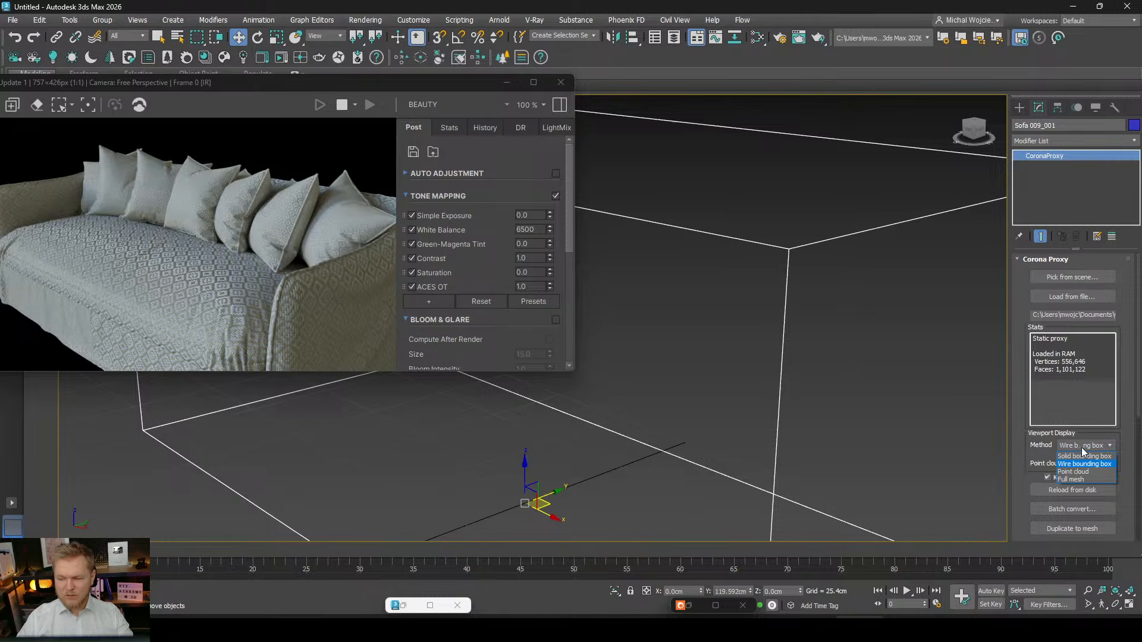
click(1075, 480)
scroll(680, 362, down, 4)
scroll(681, 362, up, 2)
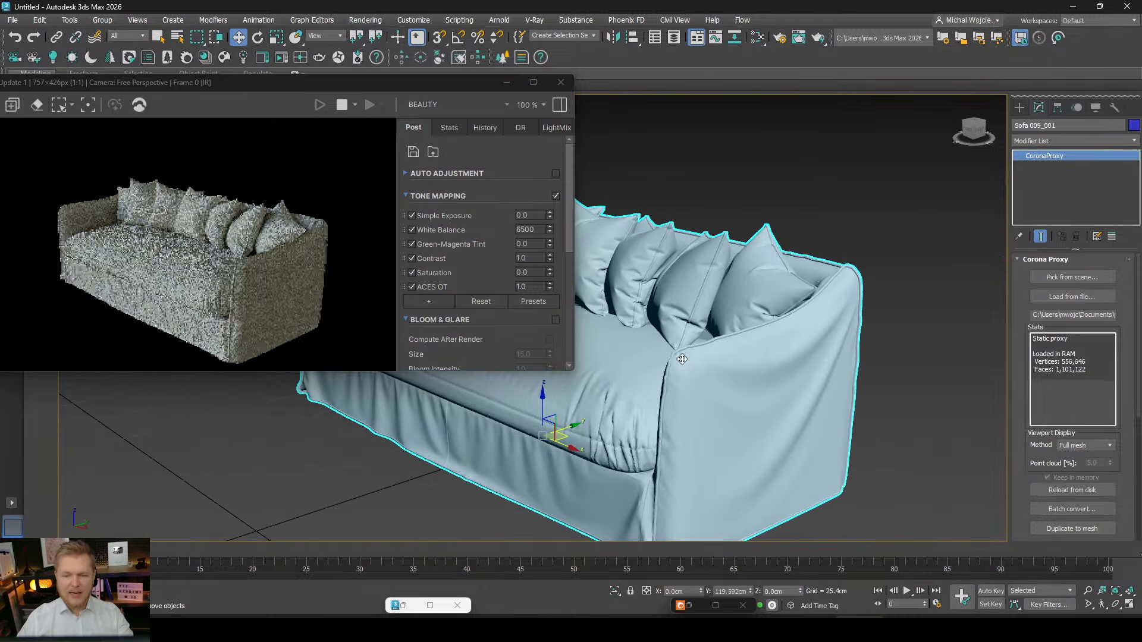
Convert the sofa proxy to an Editable Mesh.
right_click(680, 362)
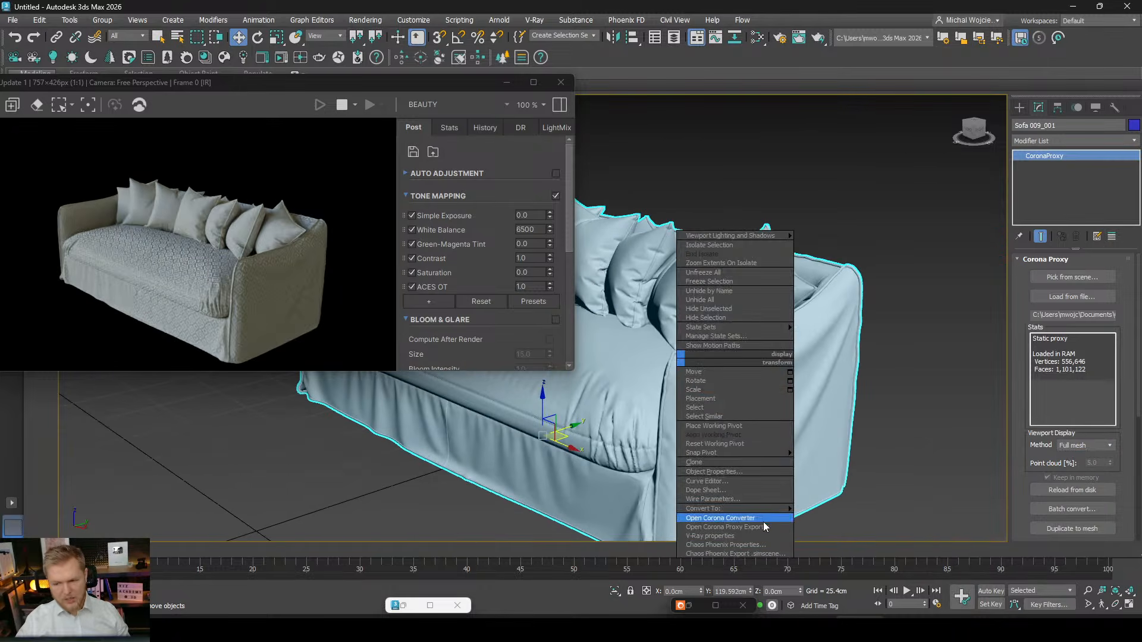
mouse_move(767, 506)
click(833, 504)
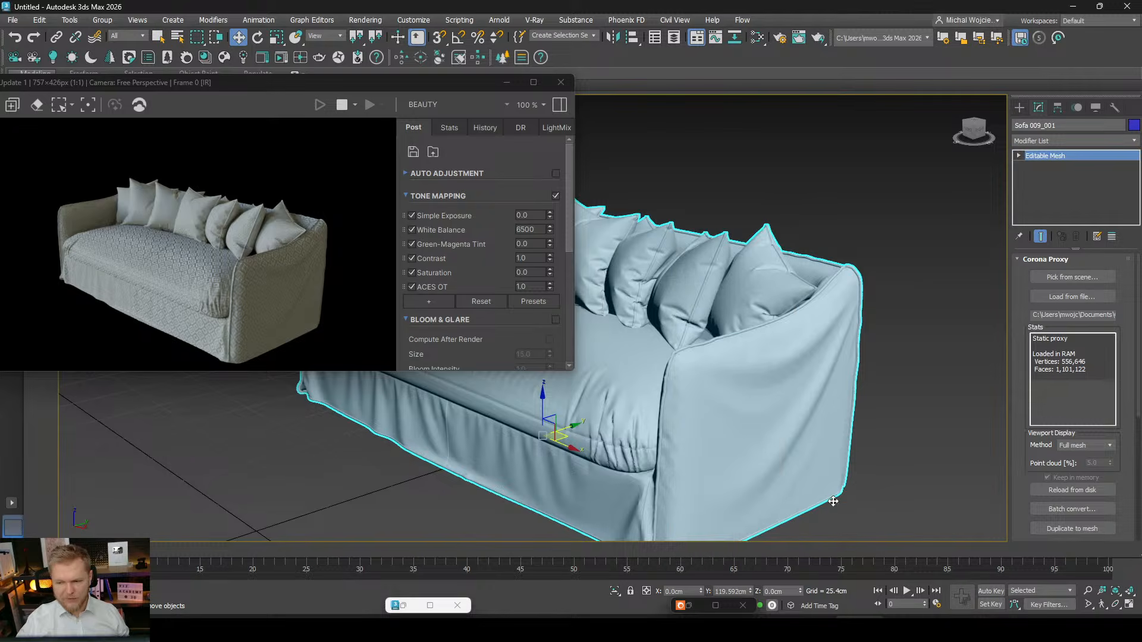
click(1071, 141)
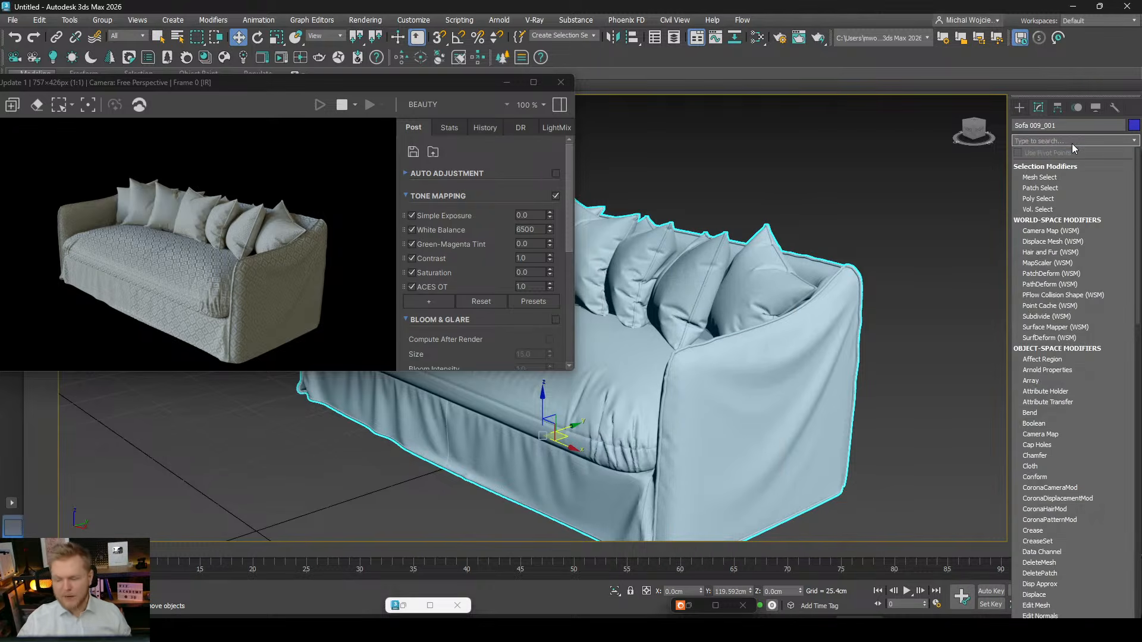
click(1072, 141)
click(1072, 141)
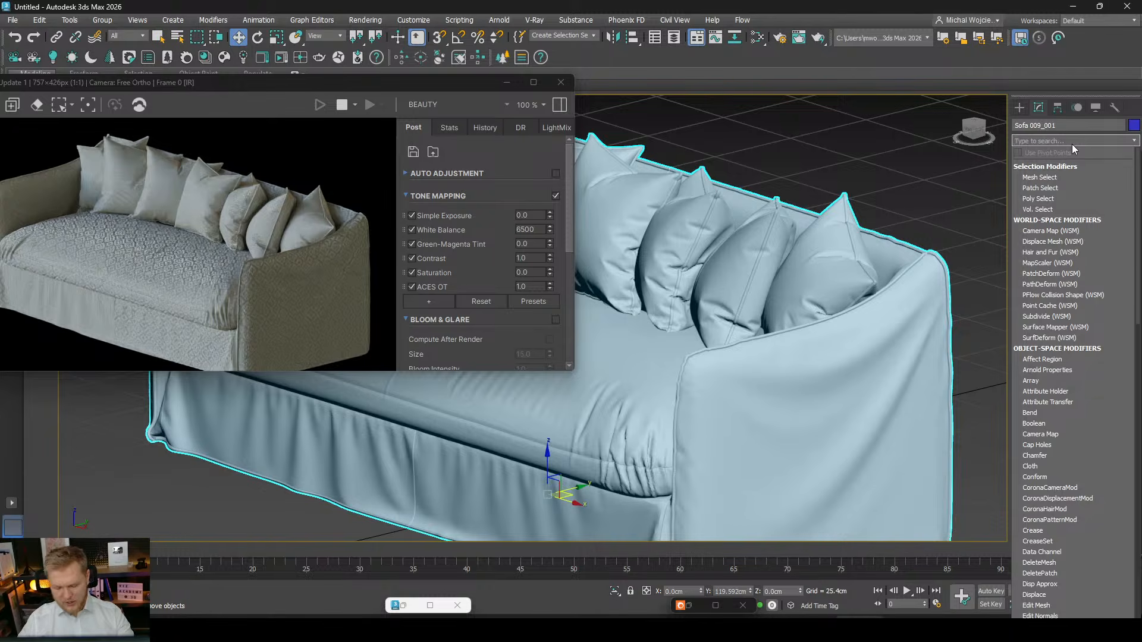
text(u)
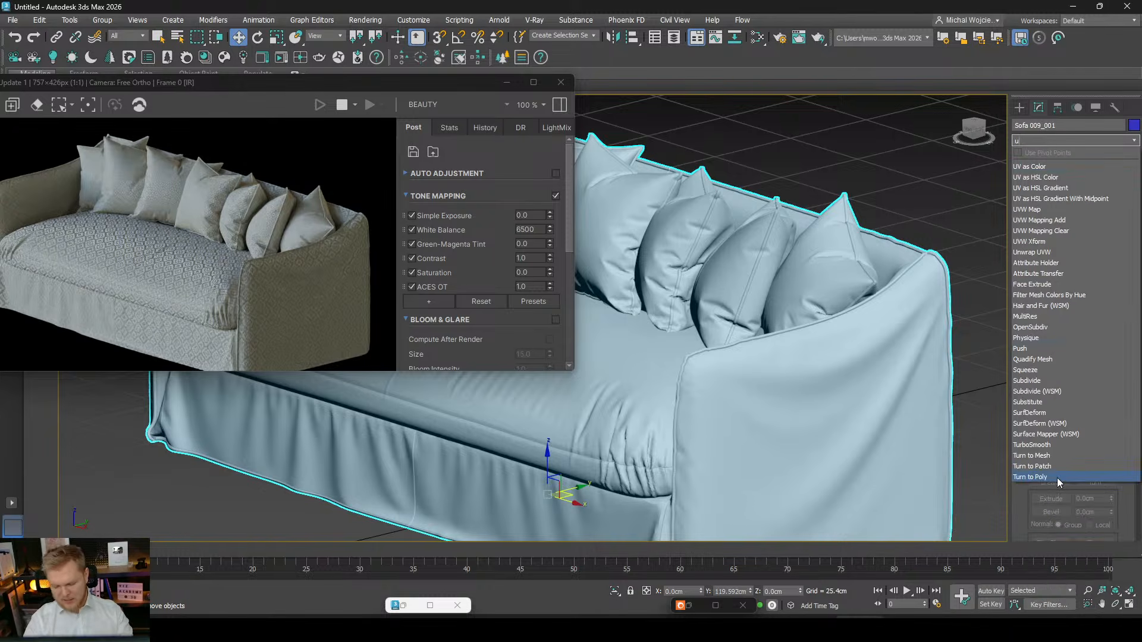
text(wv)
key(BackSpace)
key(BackSpace)
key(BackSpace)
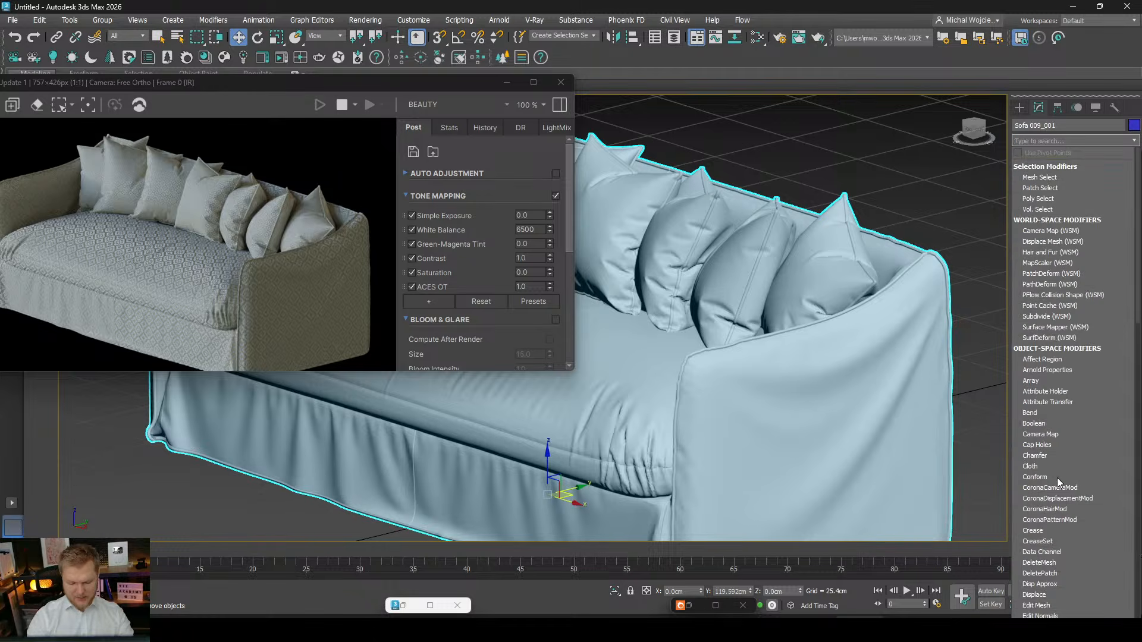
key(Escape)
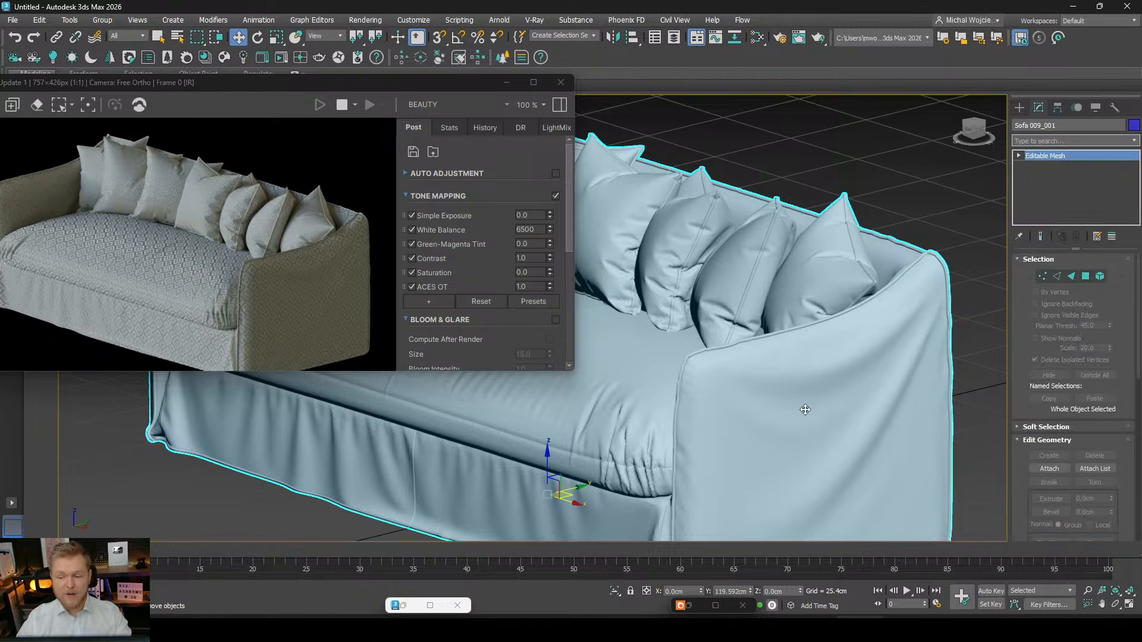
Detach all the back cushions from the sofa mesh as a separate object using element selection.
click(1100, 276)
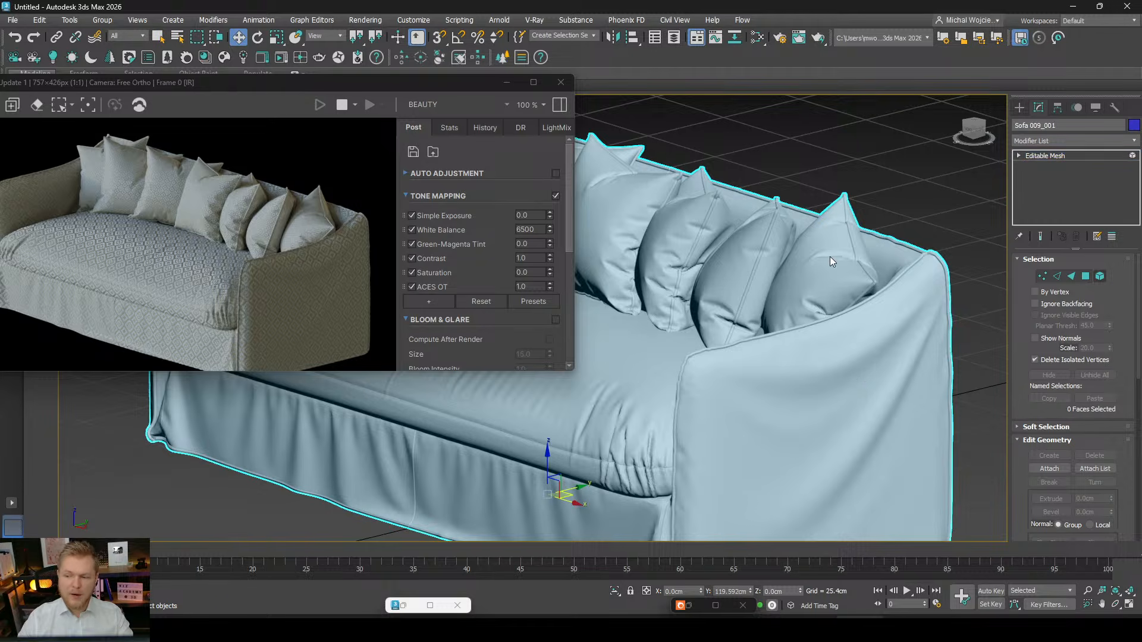
click(803, 296)
click(724, 434)
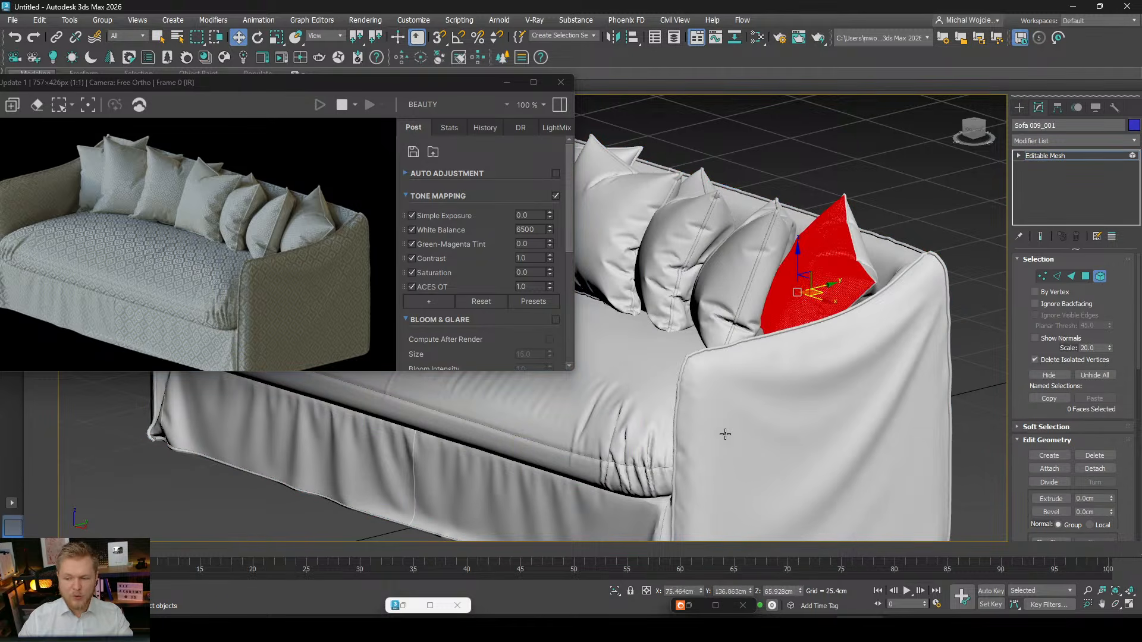
click(670, 447)
alt+middle_drag(669, 447, 661, 355)
middle_drag(883, 386, 782, 359)
scroll(784, 357, up, 4)
drag(877, 169, 589, 245)
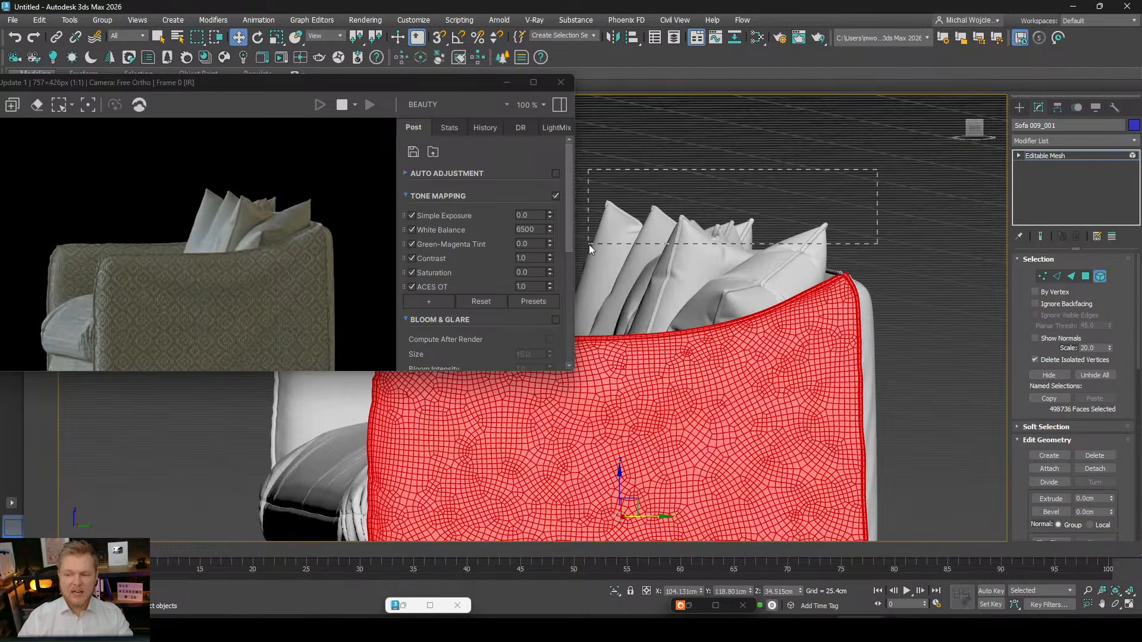
alt+middle_drag(734, 238, 828, 300)
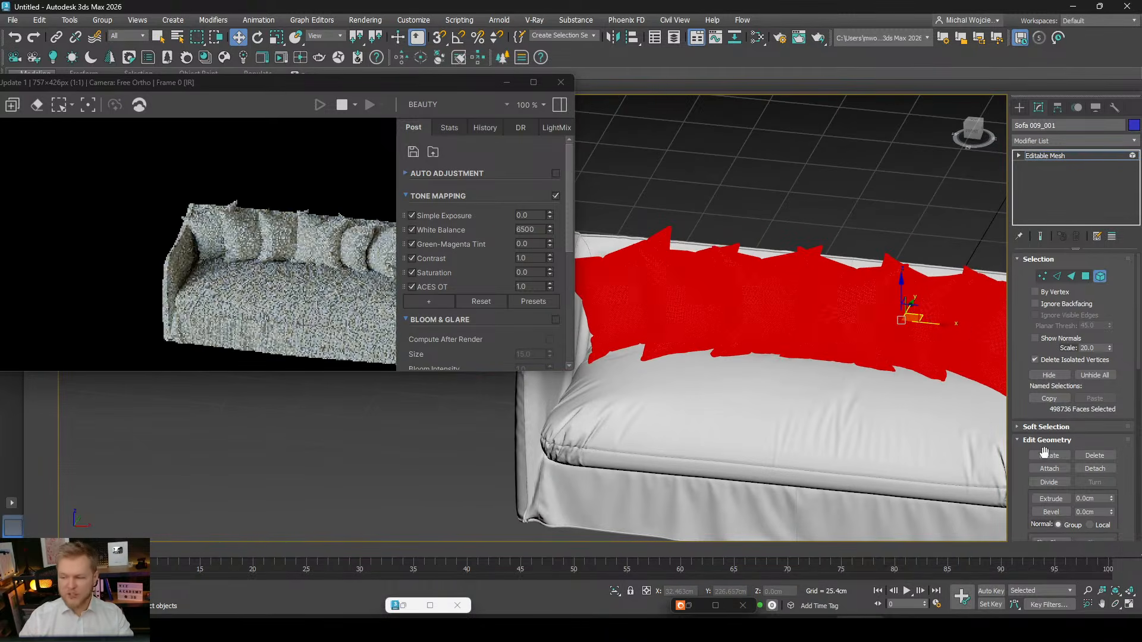
click(1106, 469)
click(626, 316)
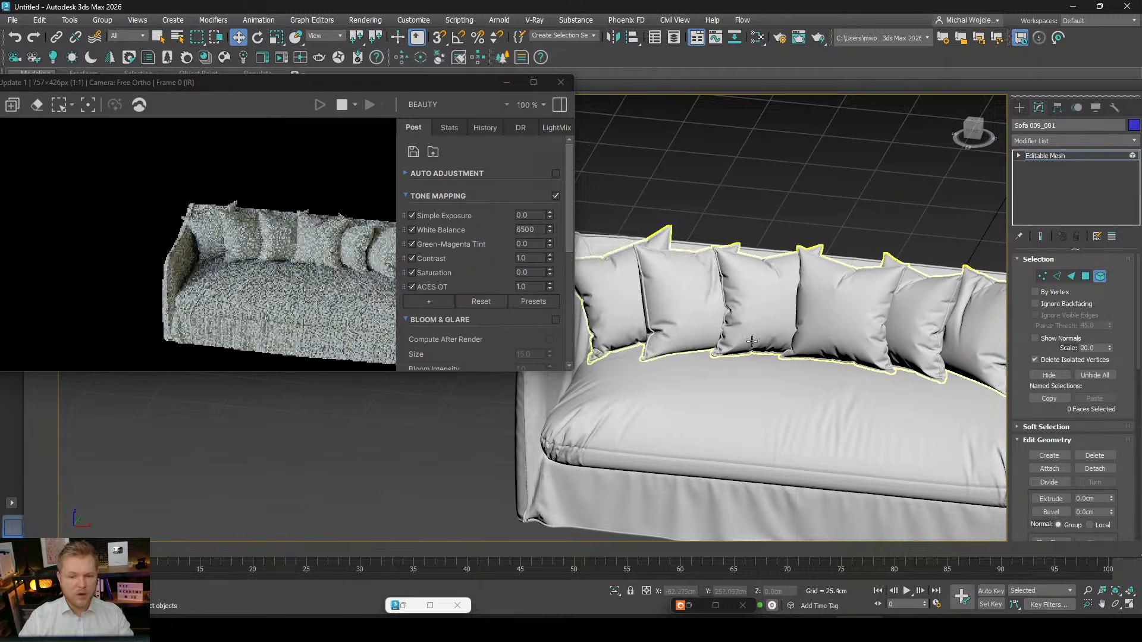
alt+middle_drag(752, 341, 735, 339)
middle_drag(735, 339, 632, 323)
click(1101, 276)
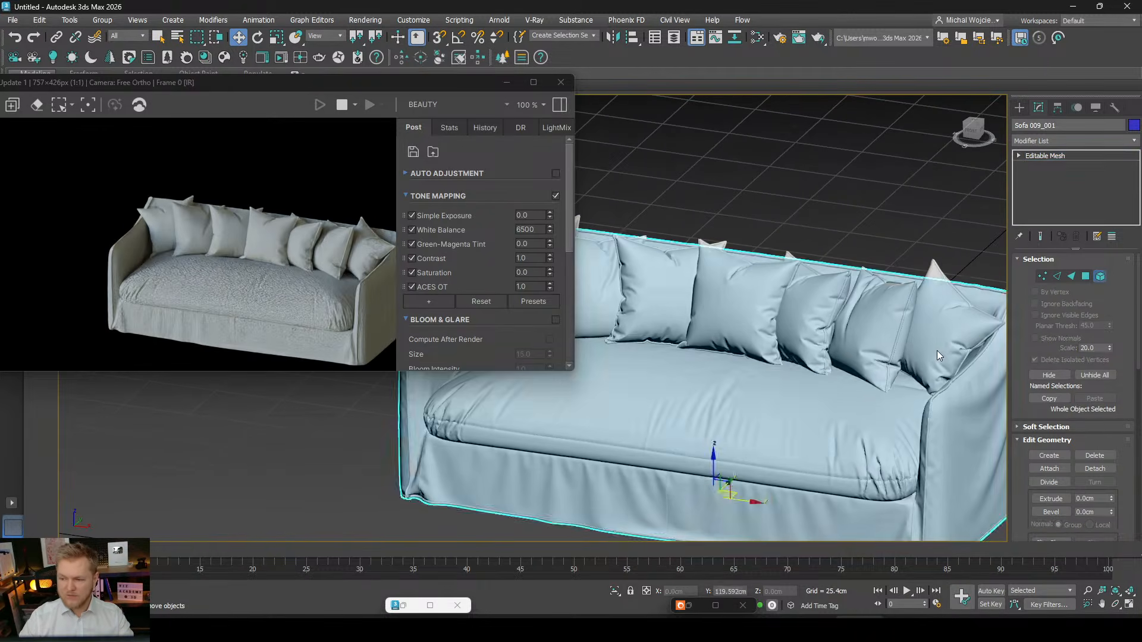
Select the detached cushions object and add a UVW Xform modifier to it.
click(937, 352)
scroll(749, 339, up, 4)
scroll(874, 270, up, 3)
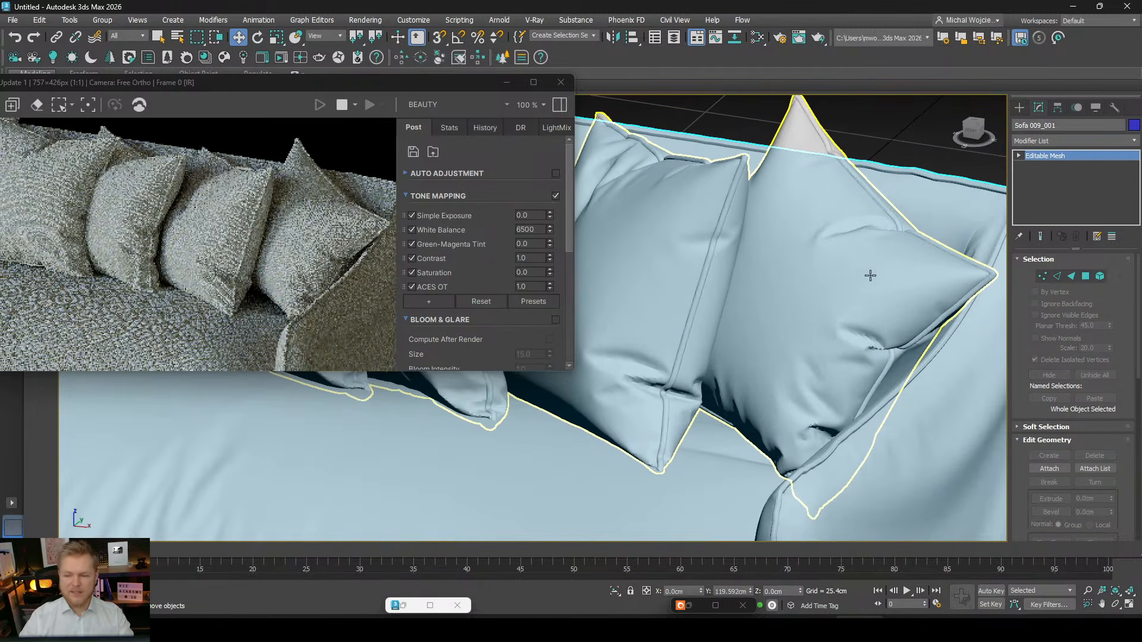
click(870, 276)
click(1058, 138)
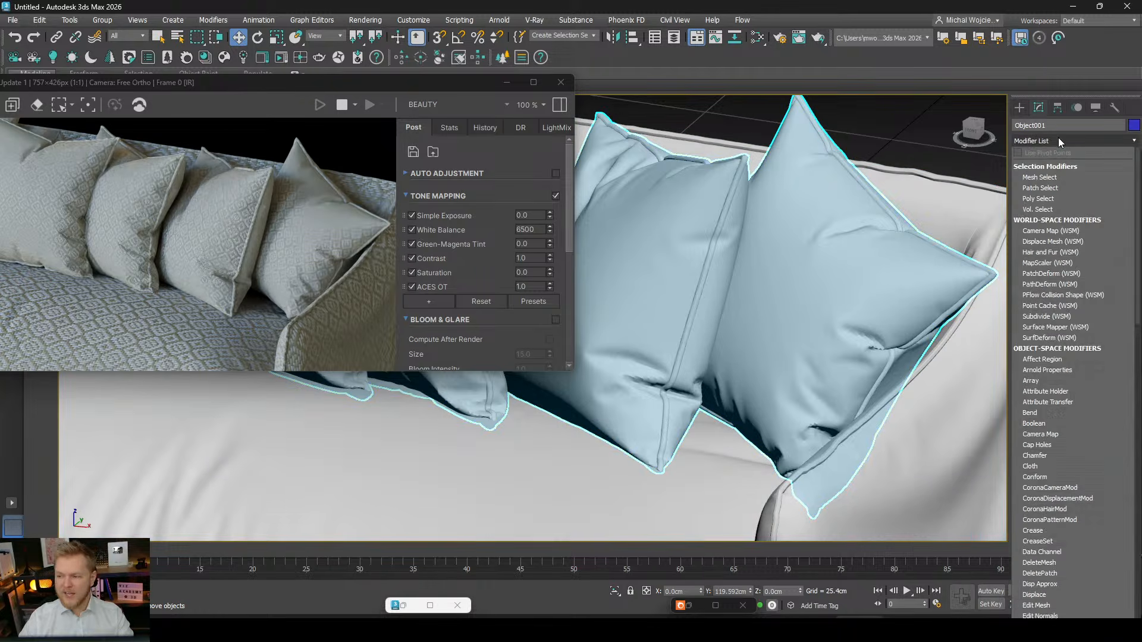
text(uvw)
key(Down)
key(Down)
key(Down)
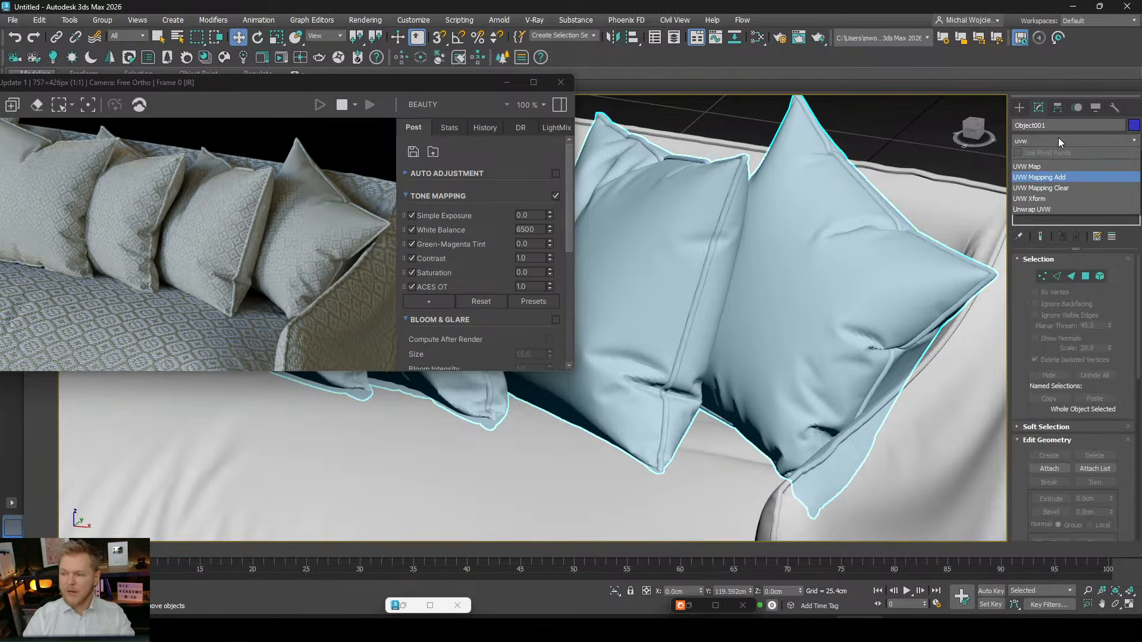
key(Return)
Set both U Tile and V Tile of the cushions' UVW Xform to 0.5.
click(1070, 283)
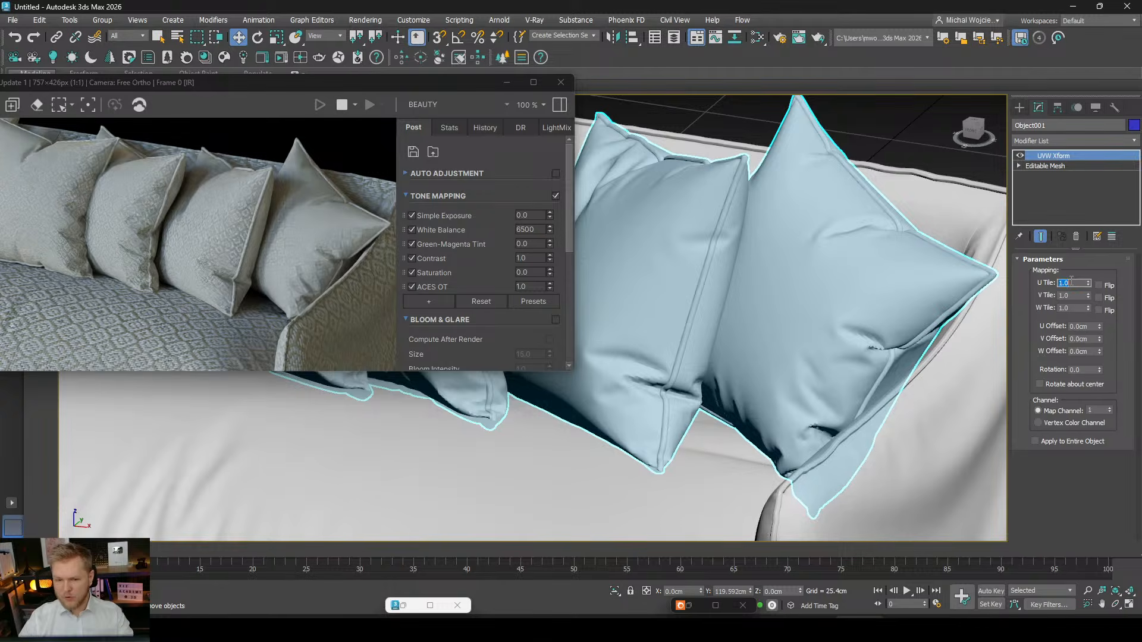
text(0.5)
key(Return)
key(0)
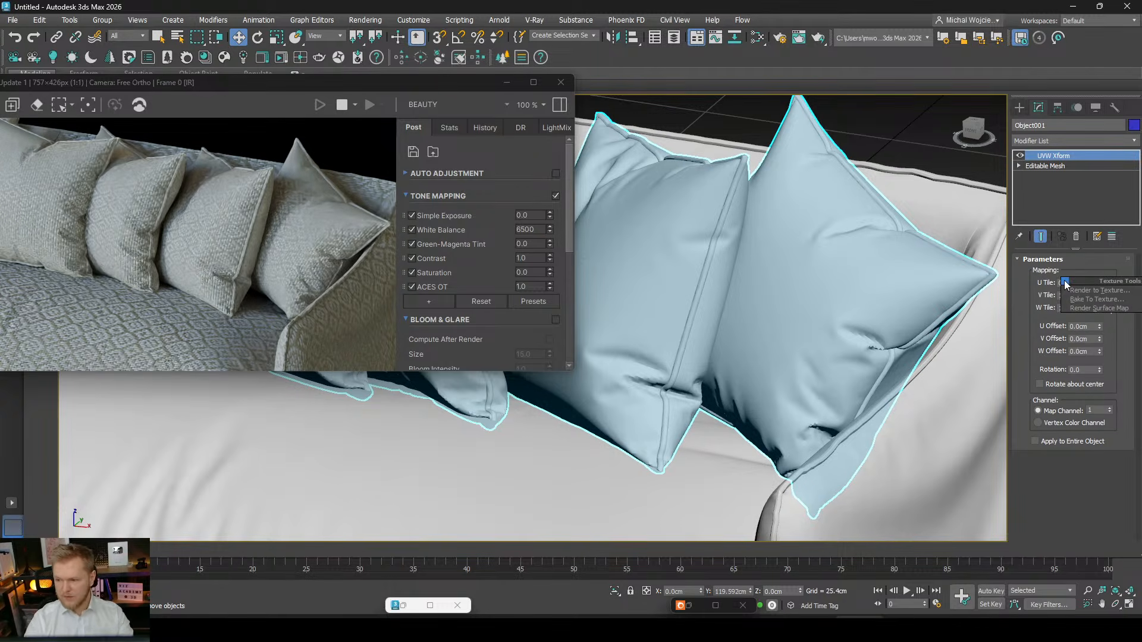
key(Escape)
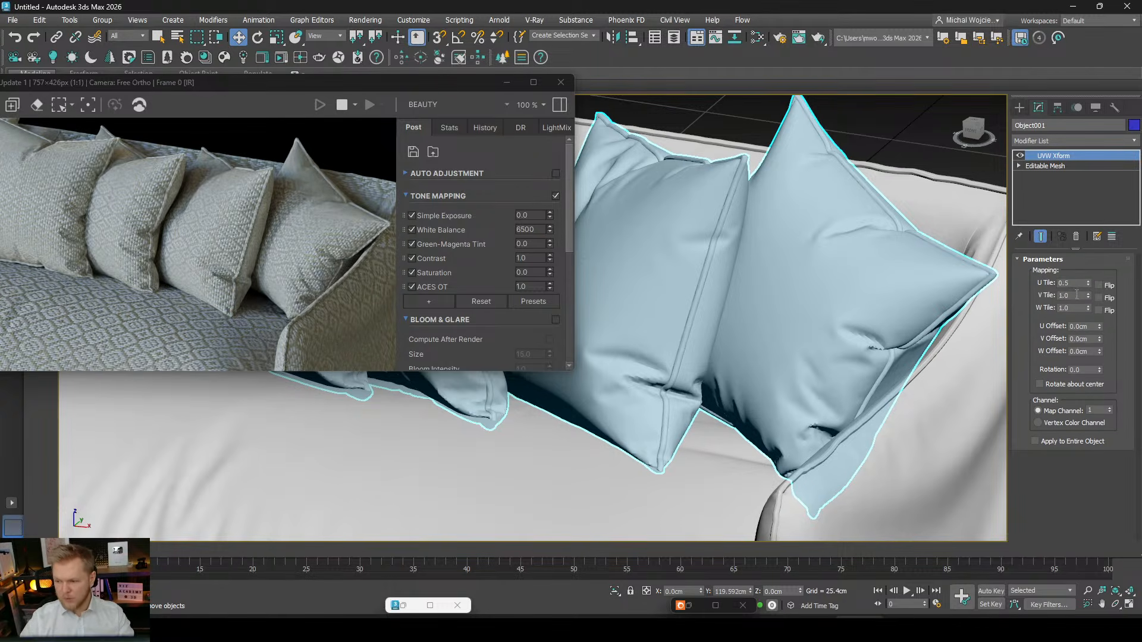
click(1073, 296)
text(0.5)
key(Return)
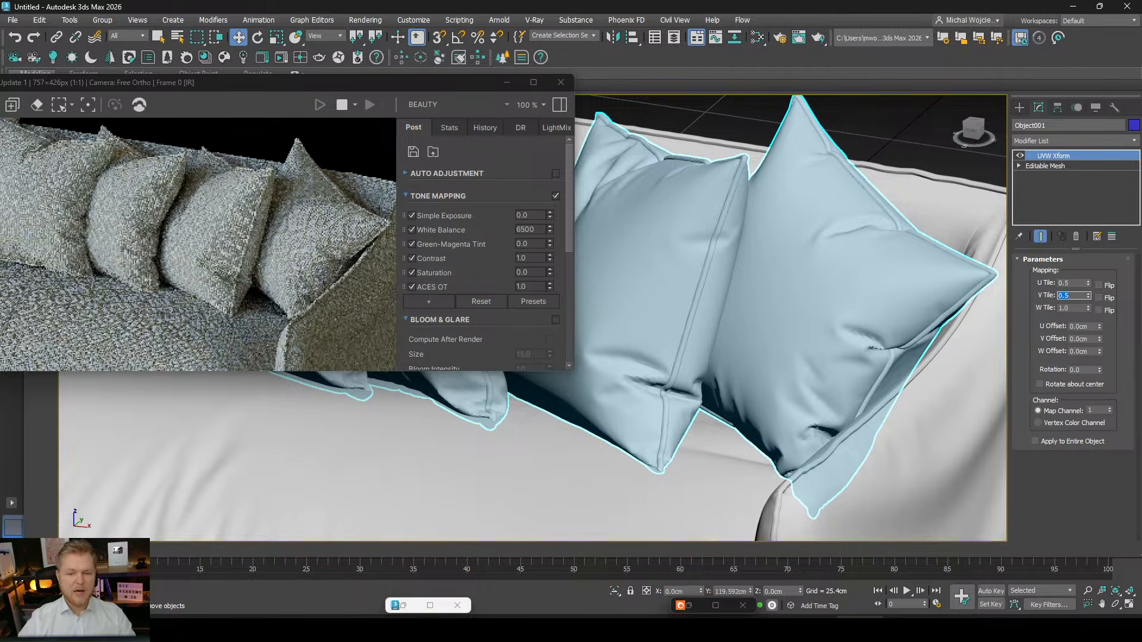
Change the cushions' UVW Xform tiling to 0.6 in both U and V.
click(1067, 283)
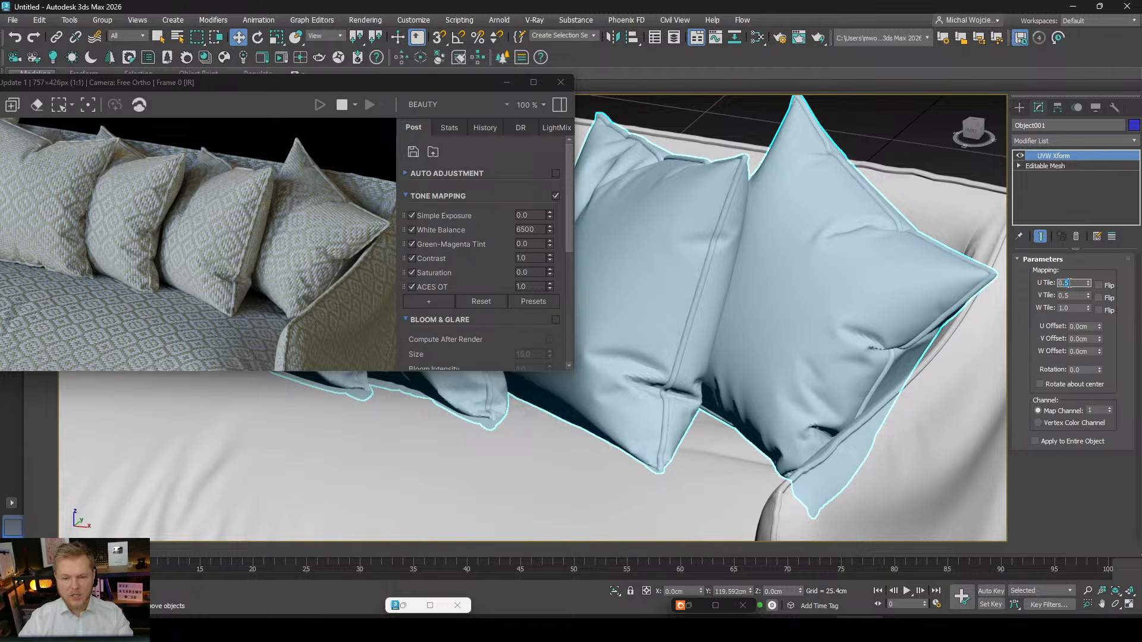
text(0.6)
key(Return)
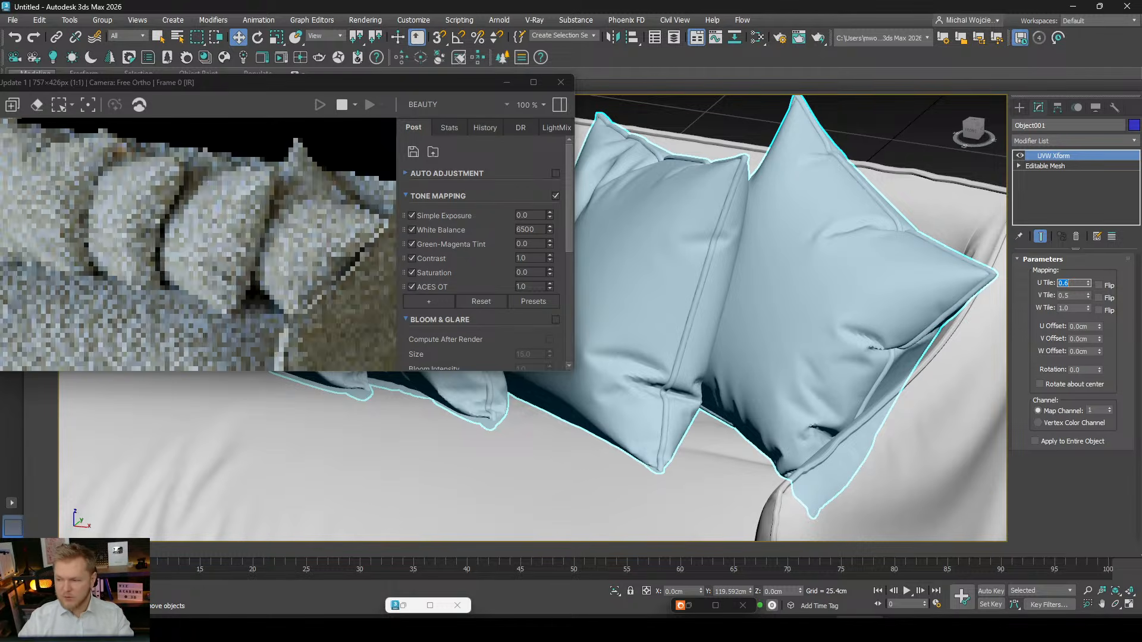
click(1067, 295)
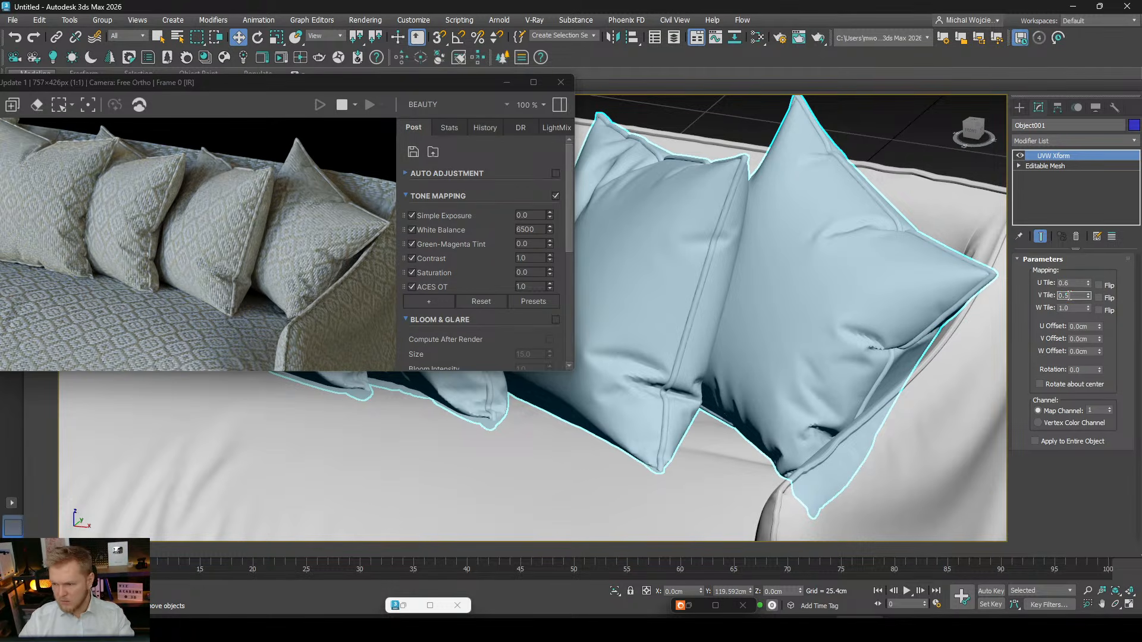
text(0.6)
key(Return)
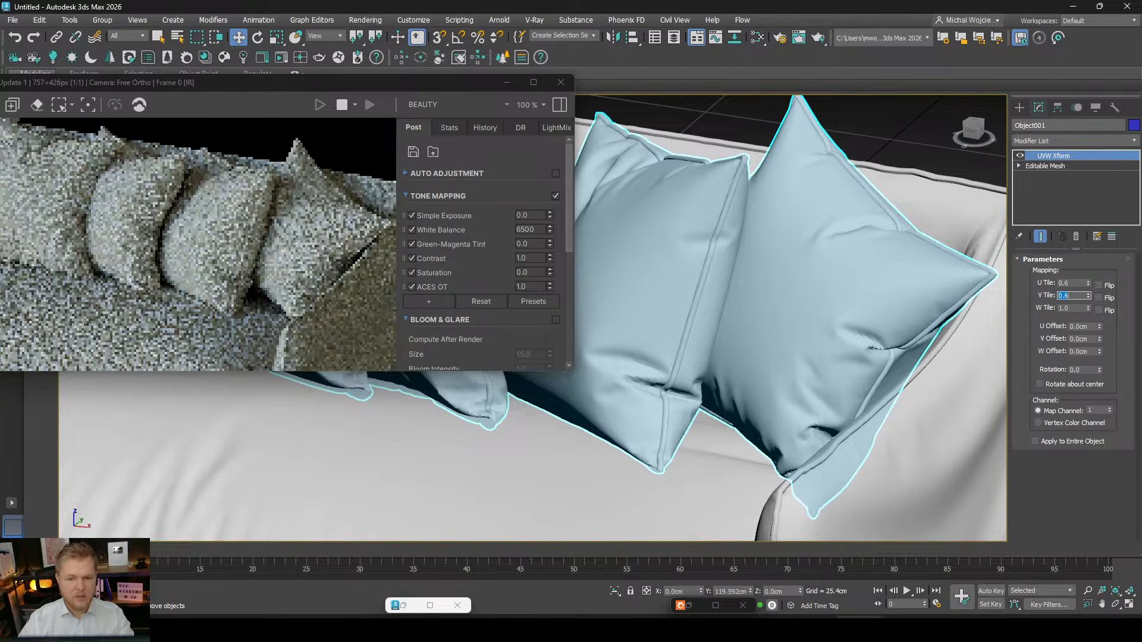
Try the Spiral, Broken Twill and Shaded Twill weave patterns on the fabric material and set it to Herring Bone.
scroll(805, 298, down, 4)
scroll(781, 352, up, 3)
scroll(781, 352, up, 4)
alt+middle_drag(724, 423, 823, 381)
scroll(723, 400, up, 2)
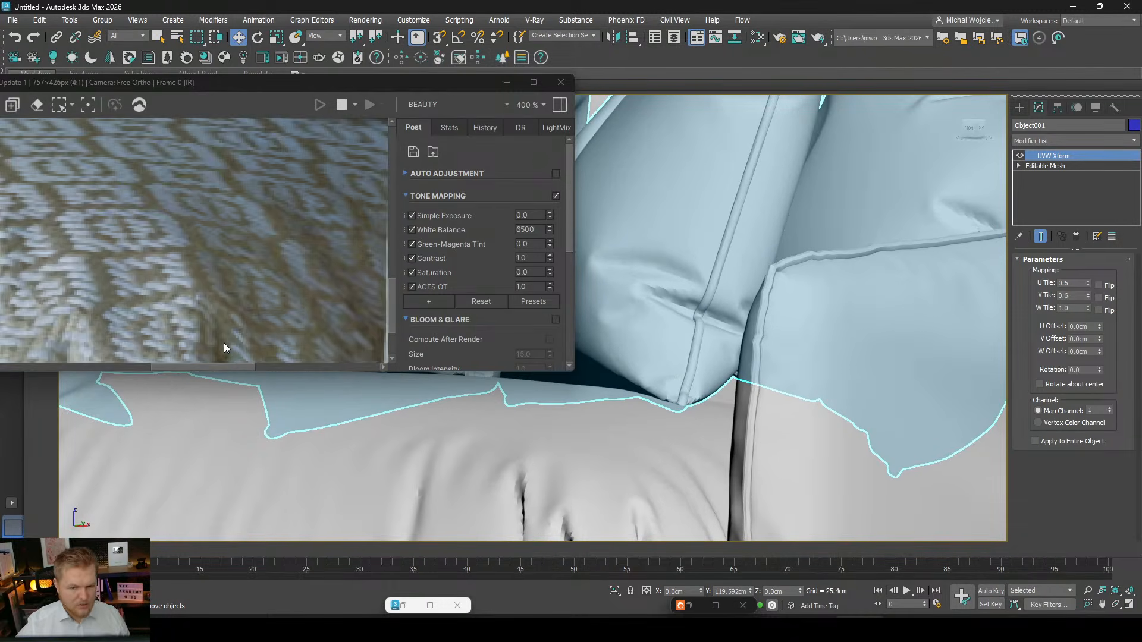
click(798, 38)
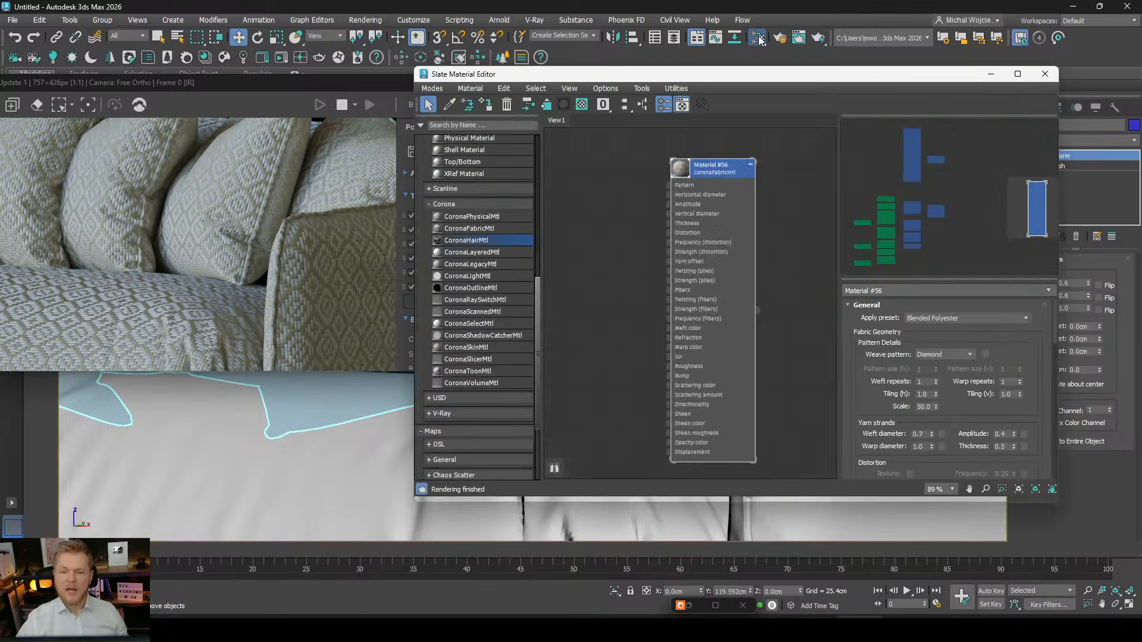
scroll(948, 361, down, 1)
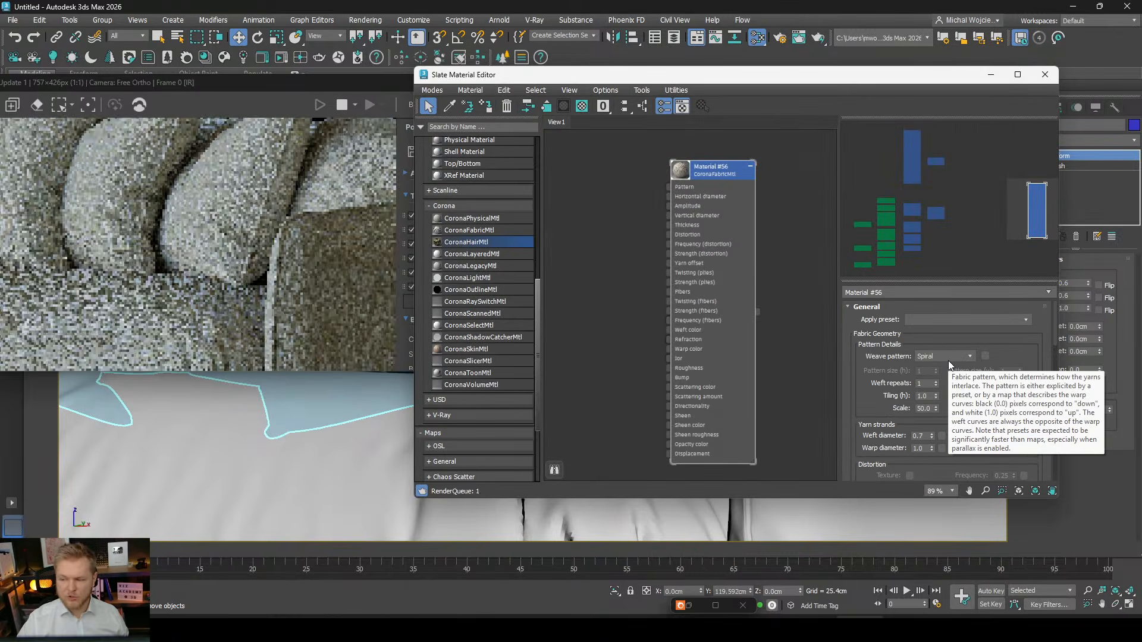
scroll(948, 361, down, 1)
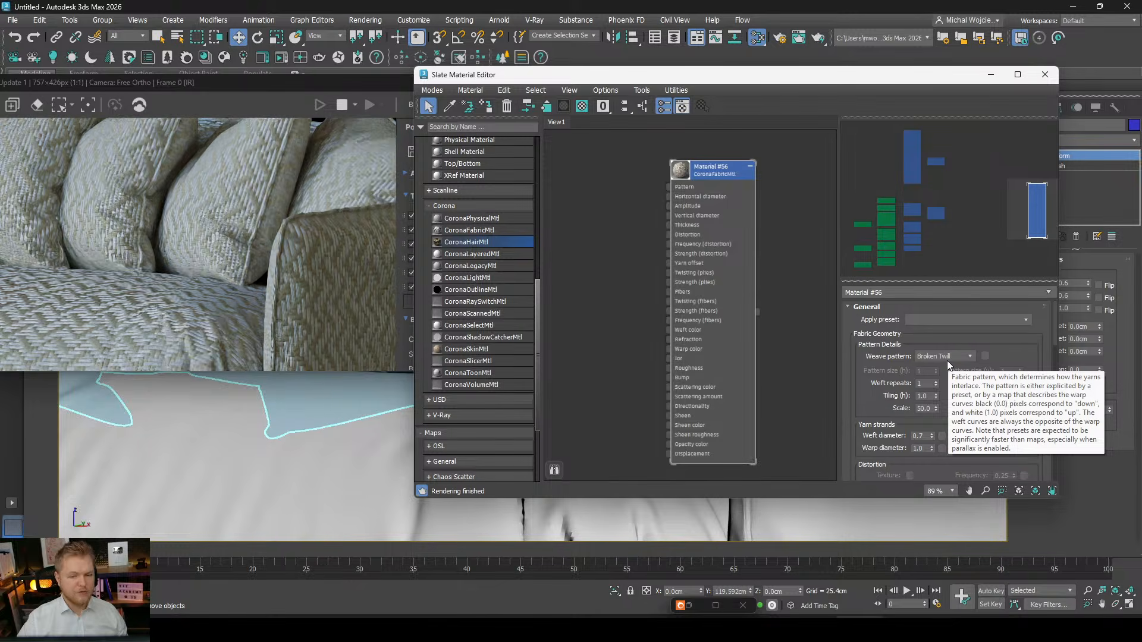
scroll(947, 361, down, 1)
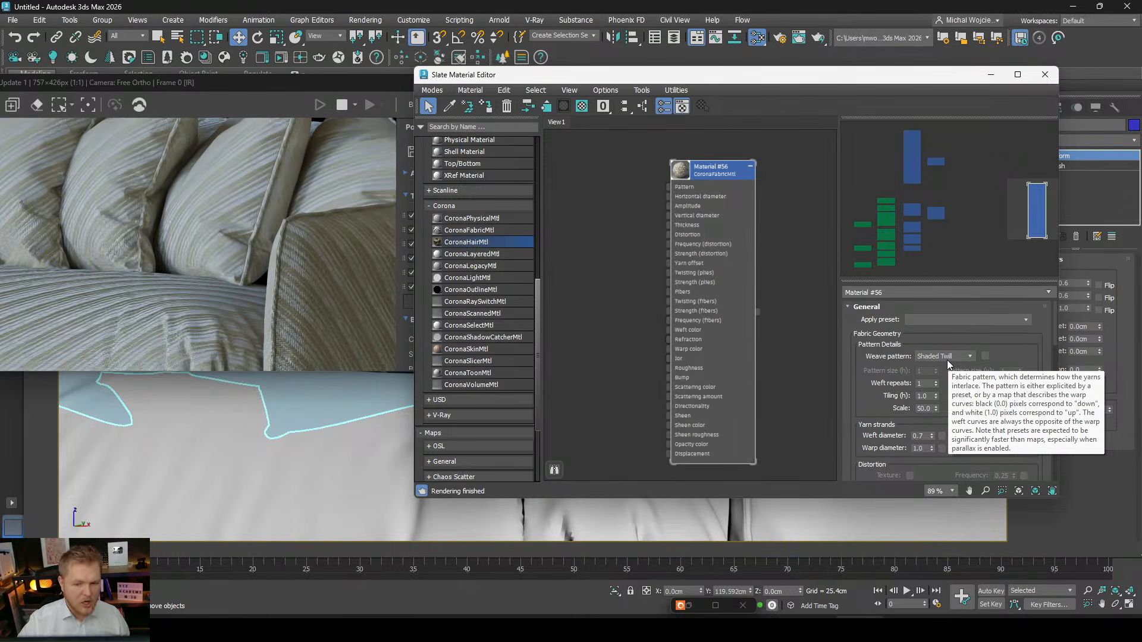
scroll(947, 359, down, 1)
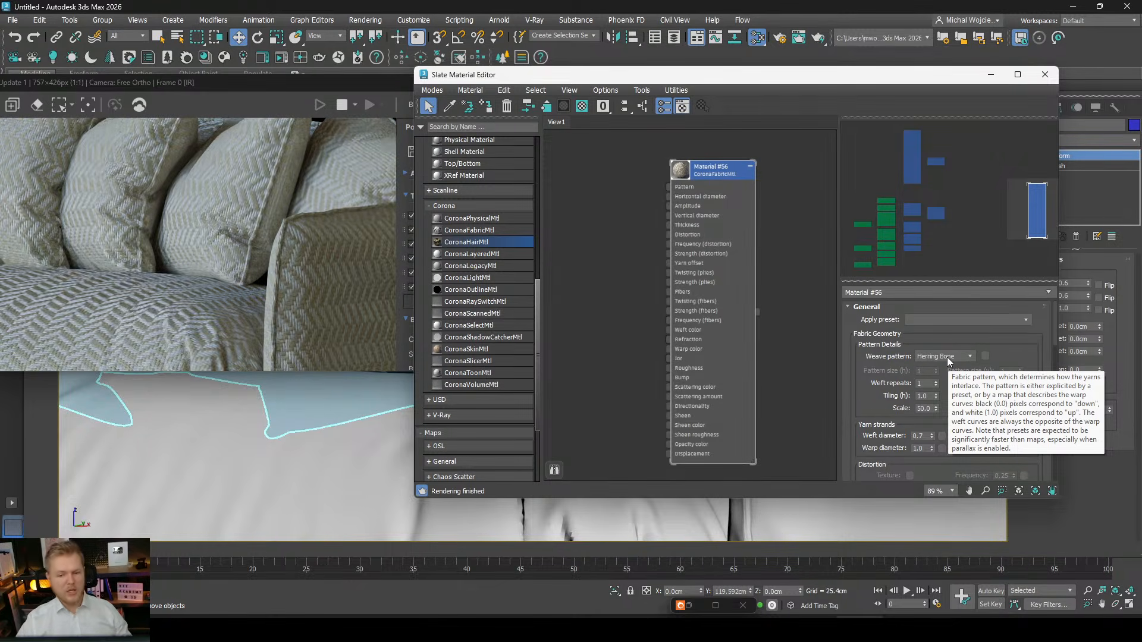
Set the fabric material's pattern scale to 100 and inspect the herringbone weave in the render.
click(923, 408)
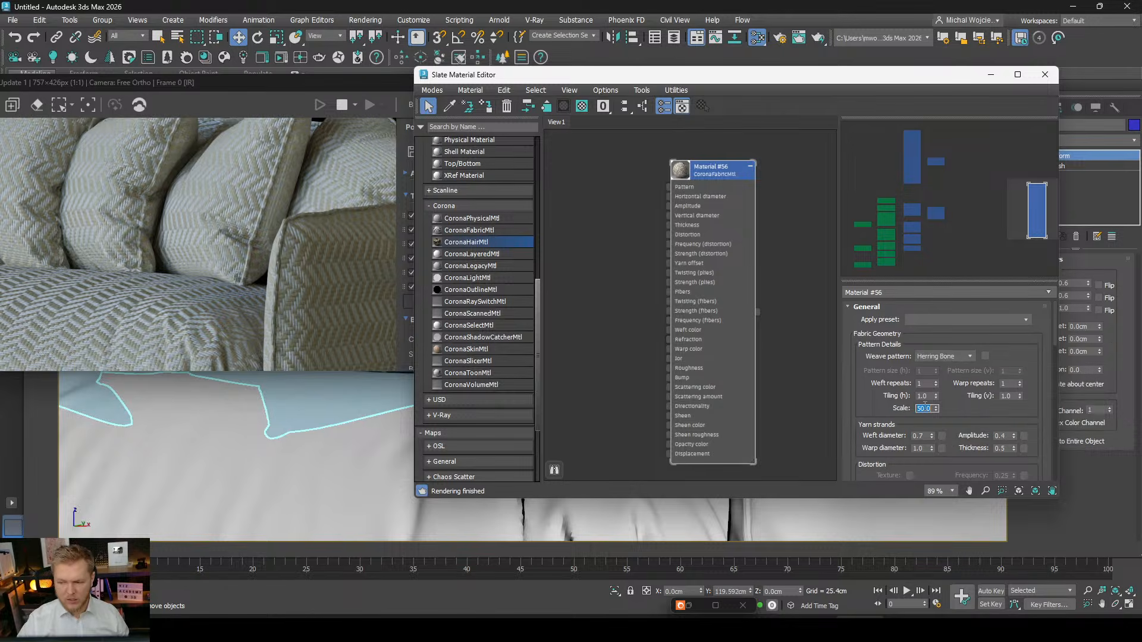
text(100)
key(Return)
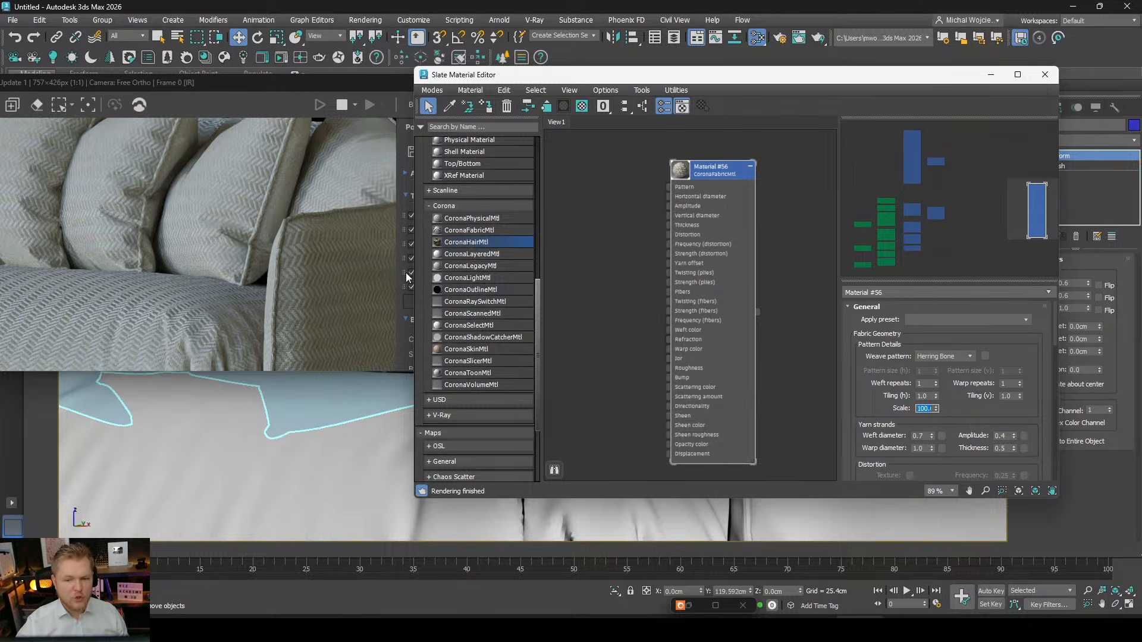
scroll(298, 266, up, 1)
scroll(312, 274, down, 2)
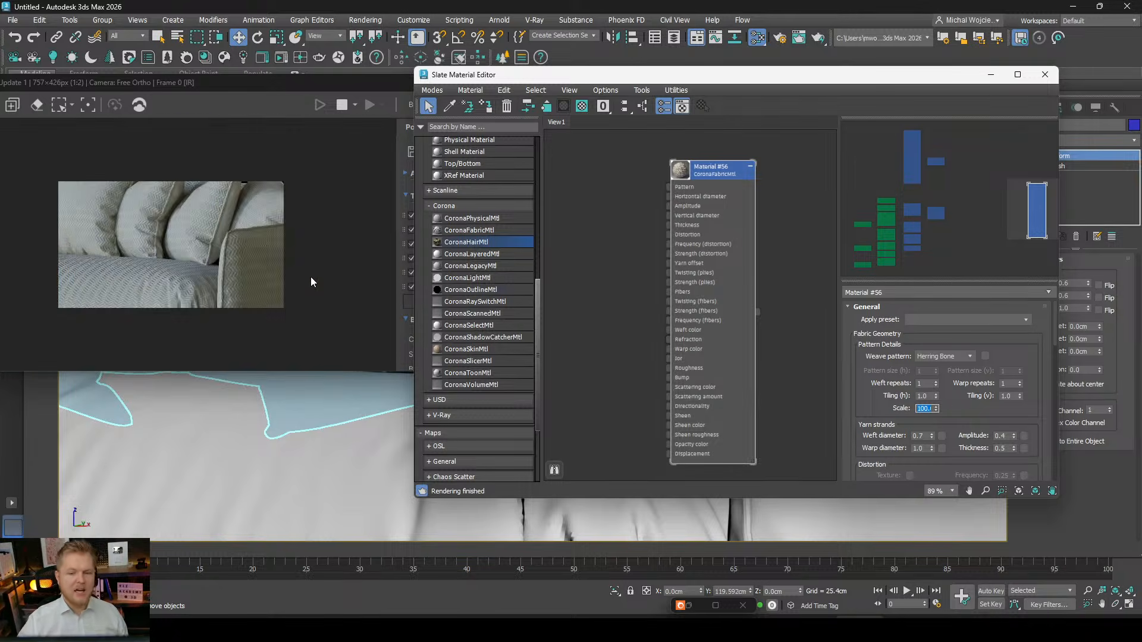
scroll(310, 276, up, 1)
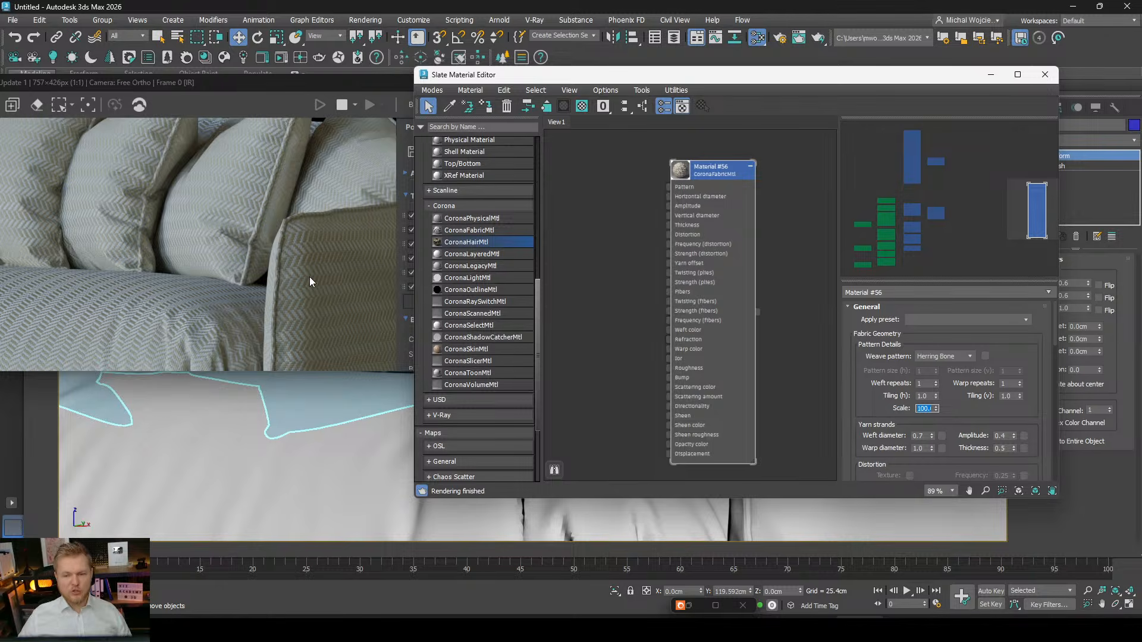
Try a warp diameter of 0.1 on the fabric material and inspect the yarns in the render.
drag(889, 436, 901, 377)
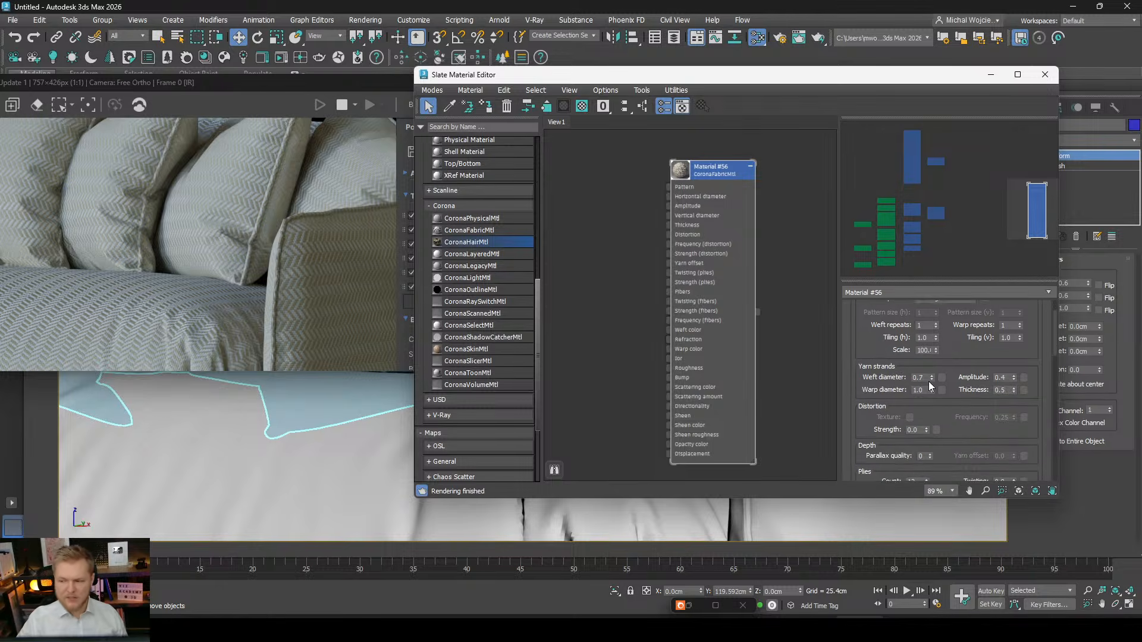
mouse_move(919, 391)
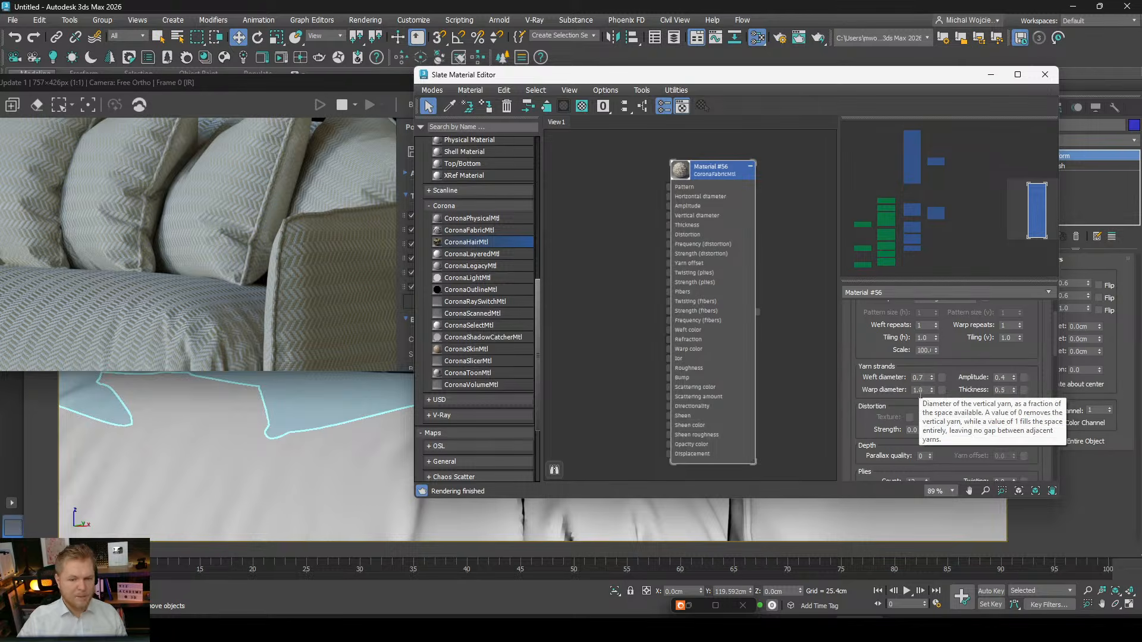
double_click(922, 390)
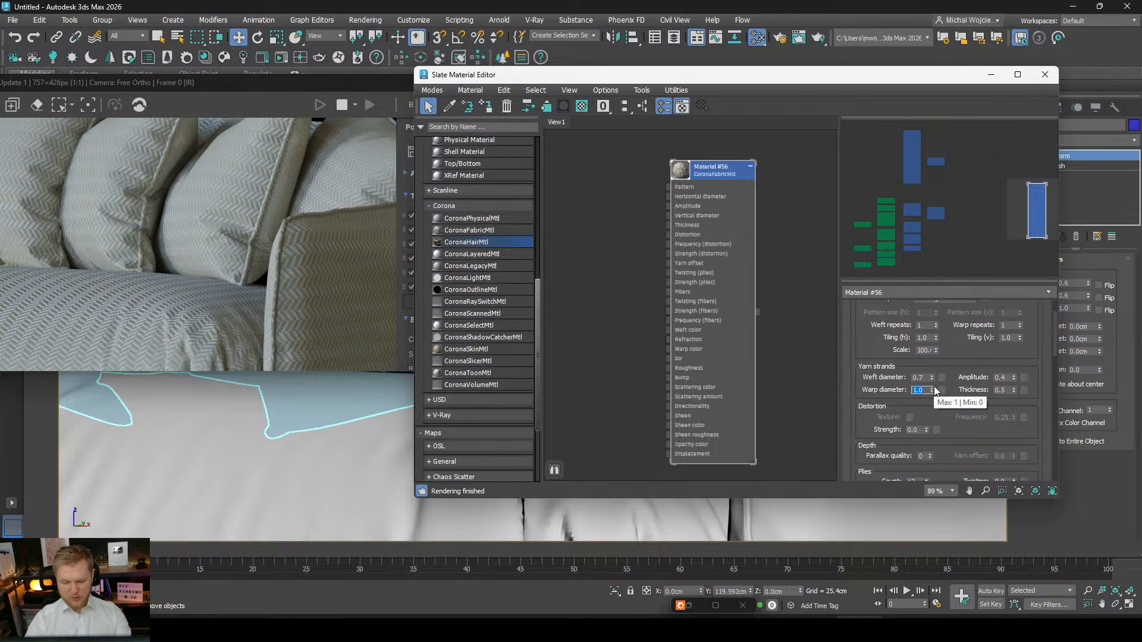
key(Return)
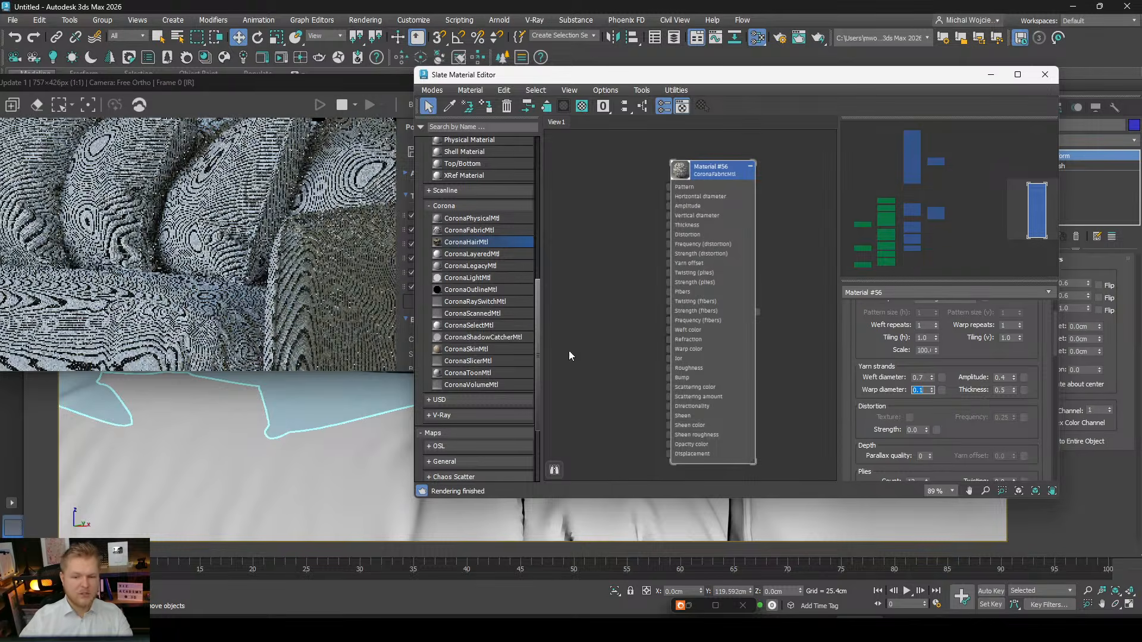
scroll(246, 317, up, 2)
middle_drag(245, 317, 392, 306)
scroll(266, 291, down, 1)
scroll(297, 308, down, 1)
scroll(276, 256, up, 1)
scroll(209, 263, down, 1)
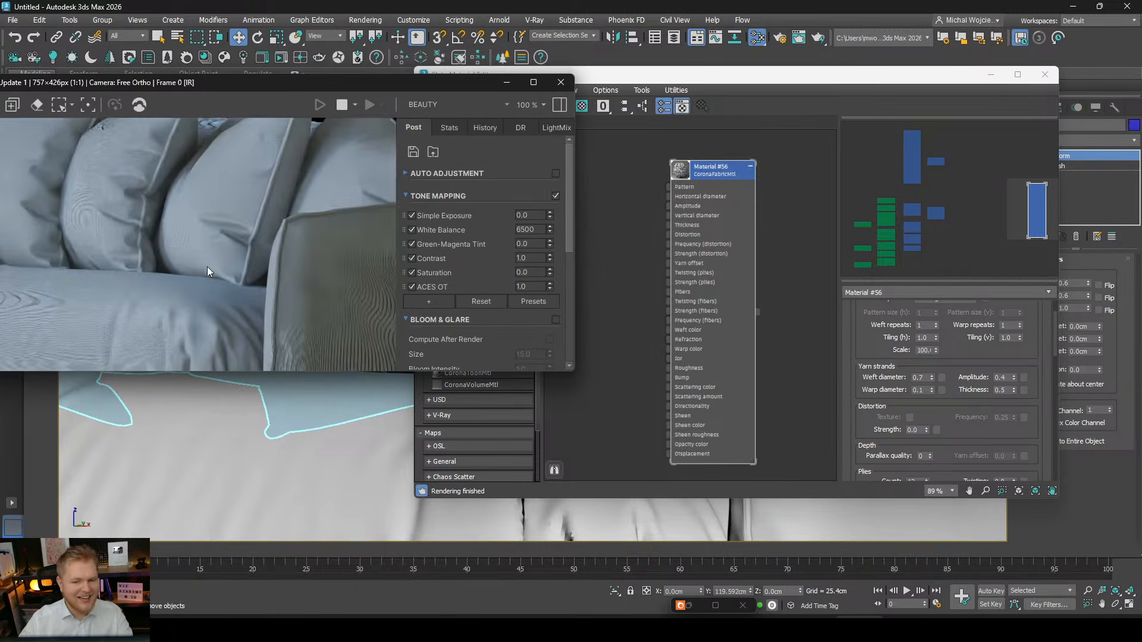
Try a warp diameter of 0.6 on the fabric material and check the armrest weave up close.
click(921, 406)
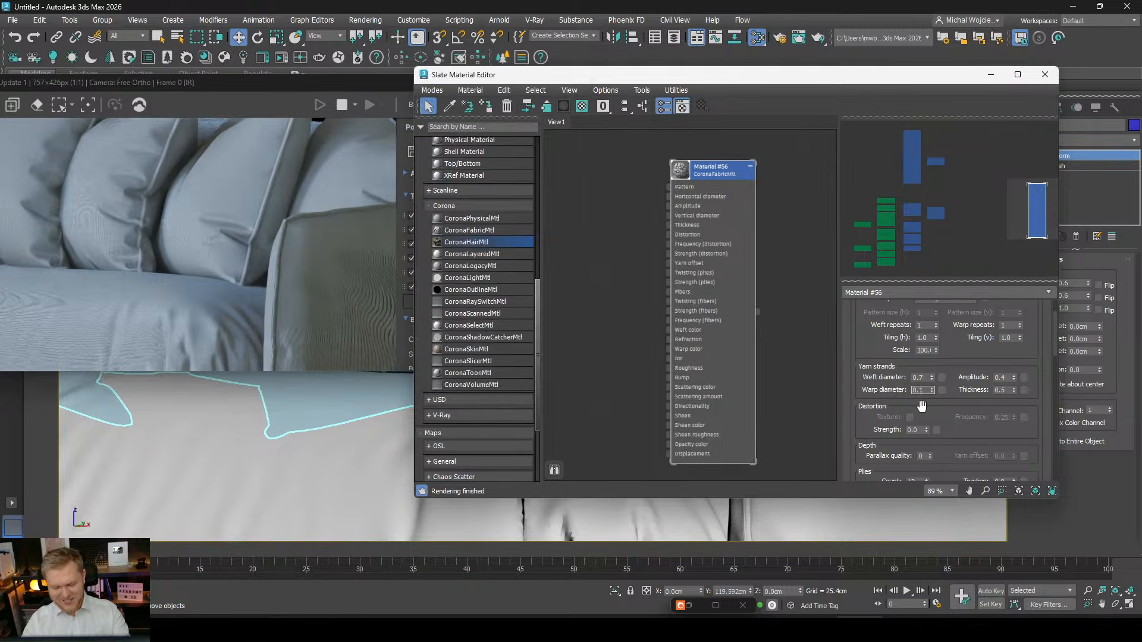
key(Return)
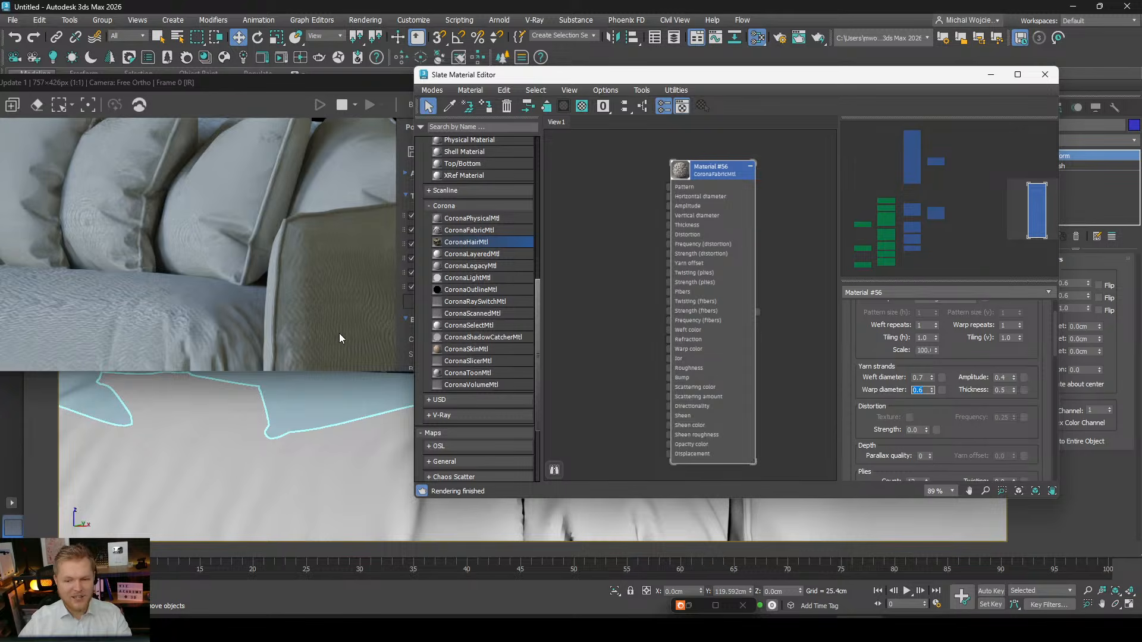
scroll(339, 336, up, 2)
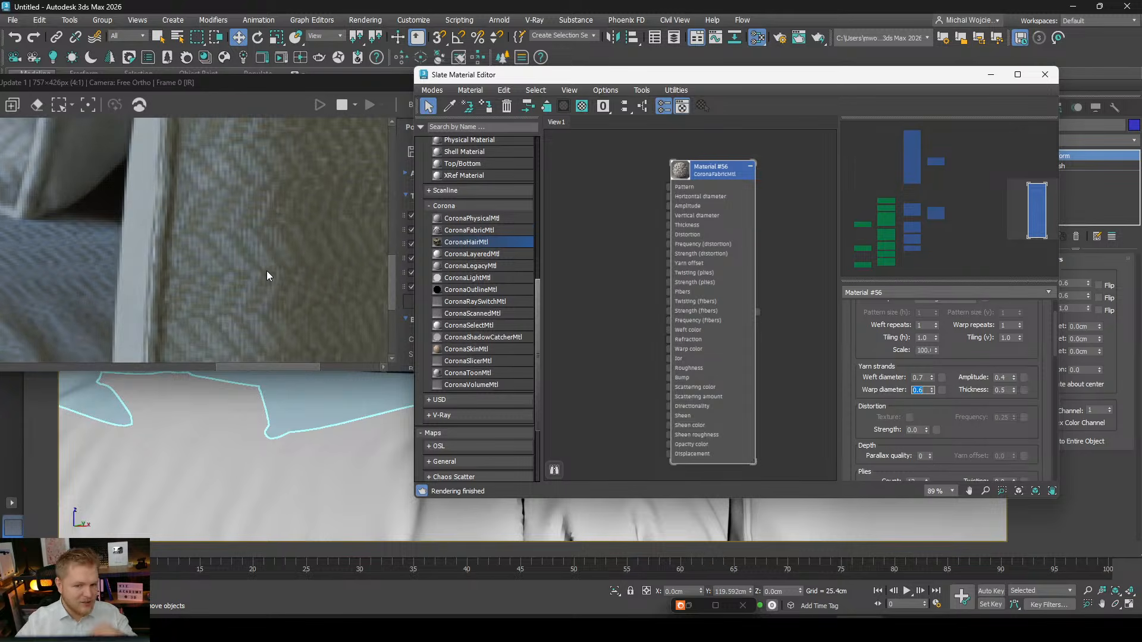
scroll(255, 271, down, 2)
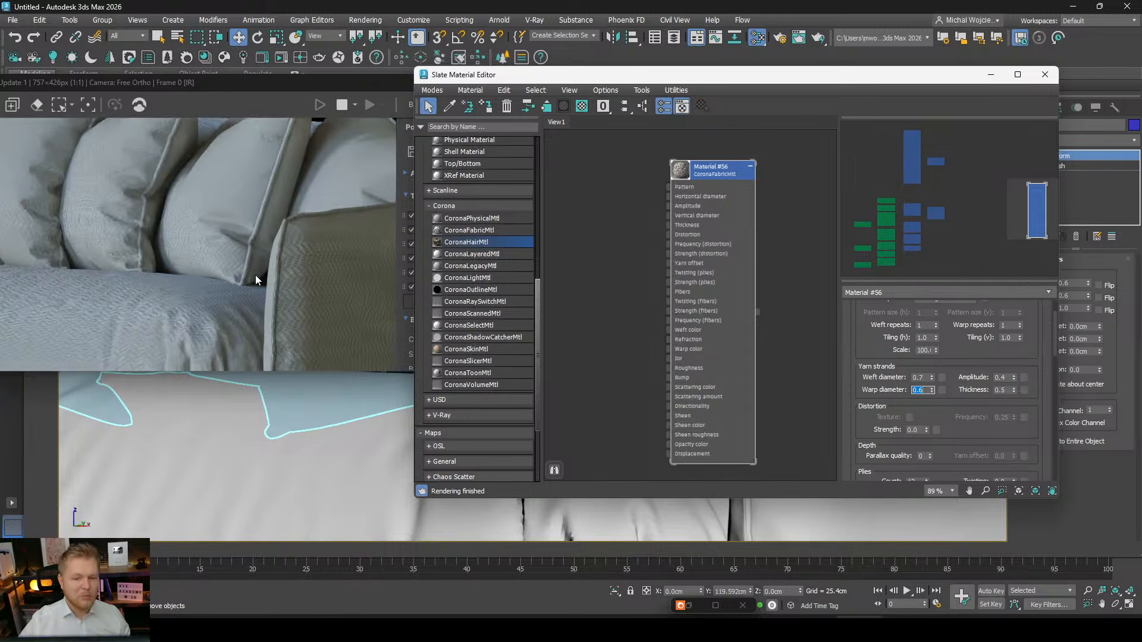
Try the Huck a Back and Welts and Pique weave patterns on the fabric material.
mouse_move(870, 409)
mouse_down()
mouse_move(872, 367)
mouse_move(880, 423)
mouse_up()
scroll(945, 355, up, 1)
click(956, 330)
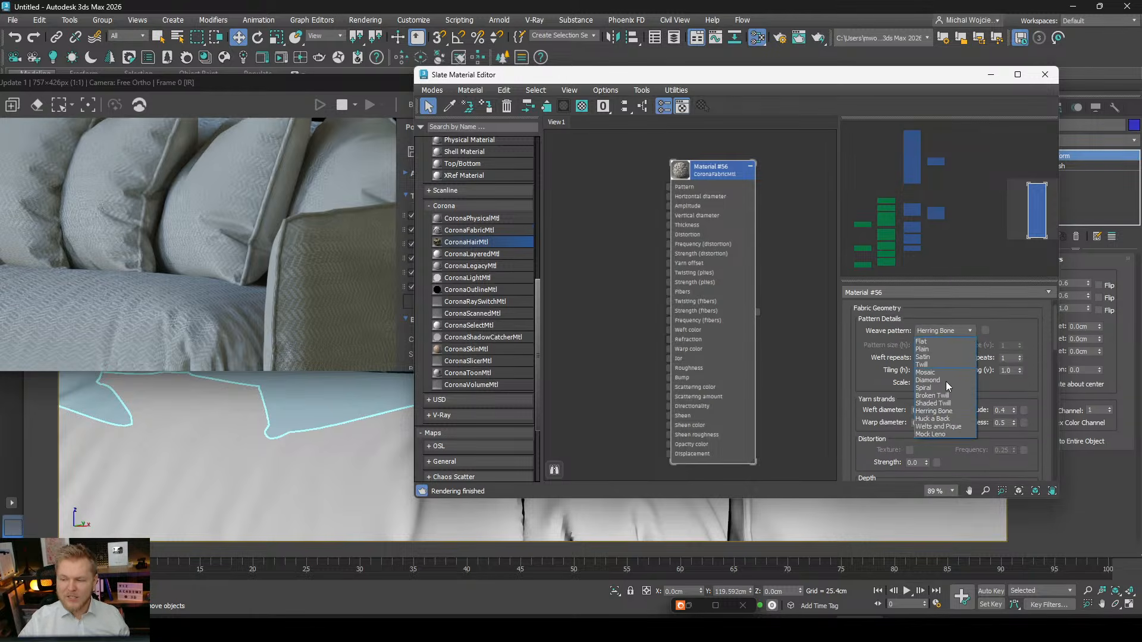
click(945, 420)
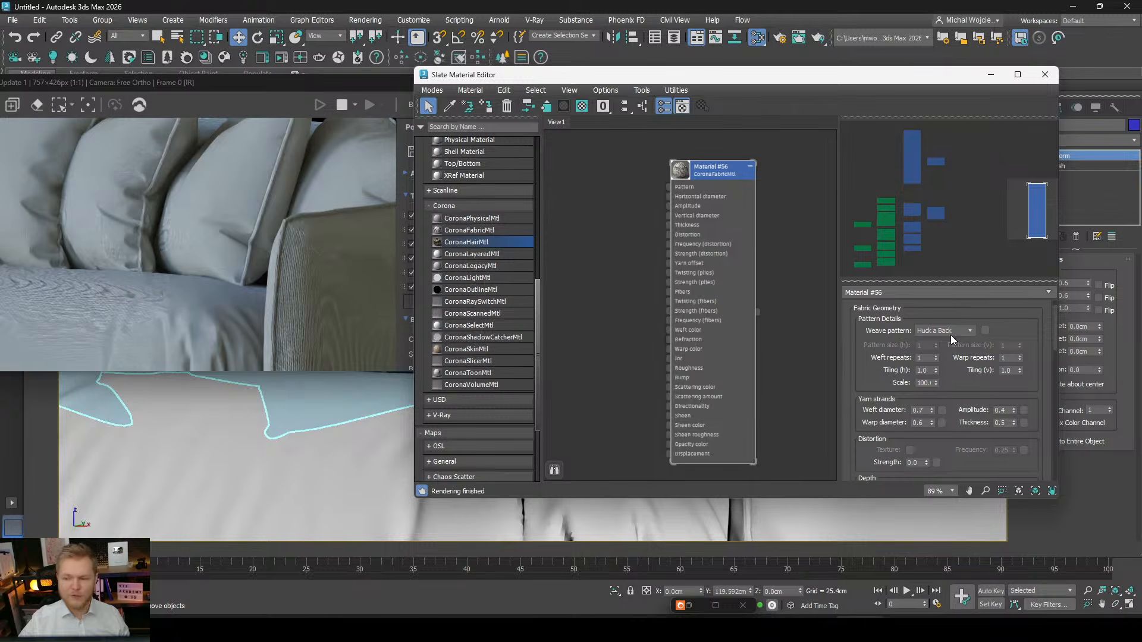
scroll(950, 333, down, 1)
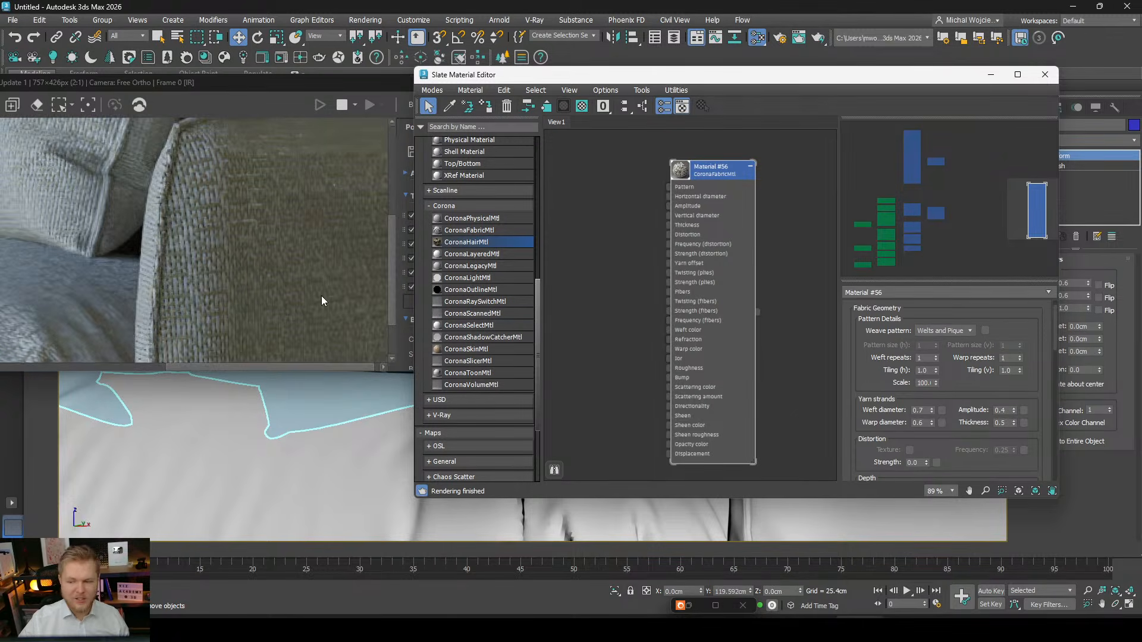
Set both the weft and warp diameter of the fabric's yarn strands to 0.75 and inspect the weave.
drag(932, 424, 933, 408)
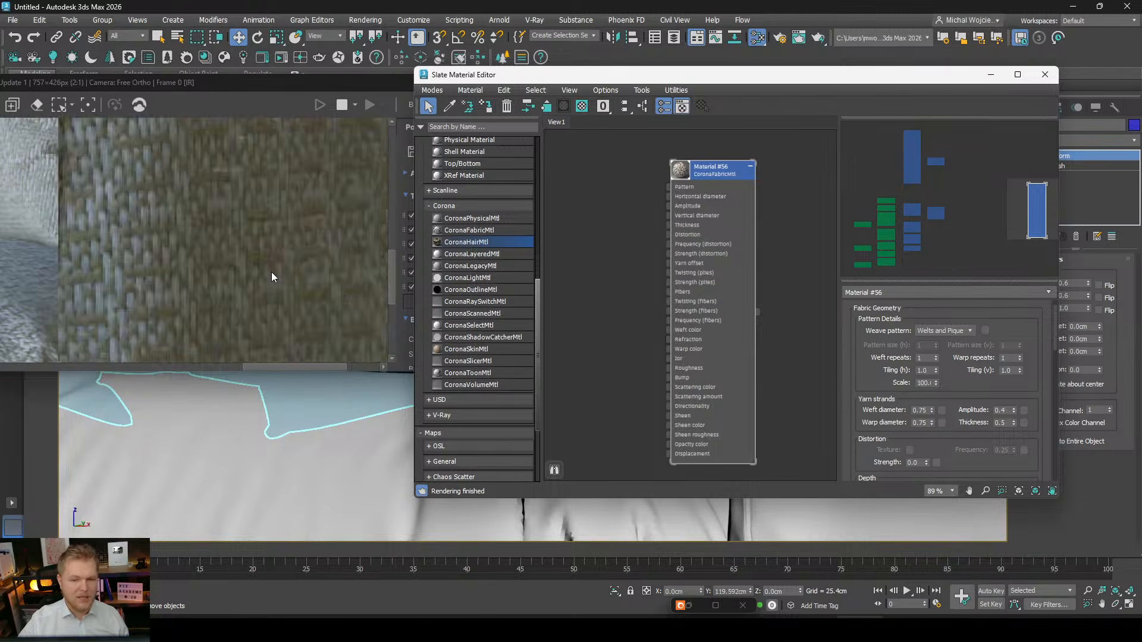
scroll(276, 272, down, 2)
scroll(276, 273, up, 1)
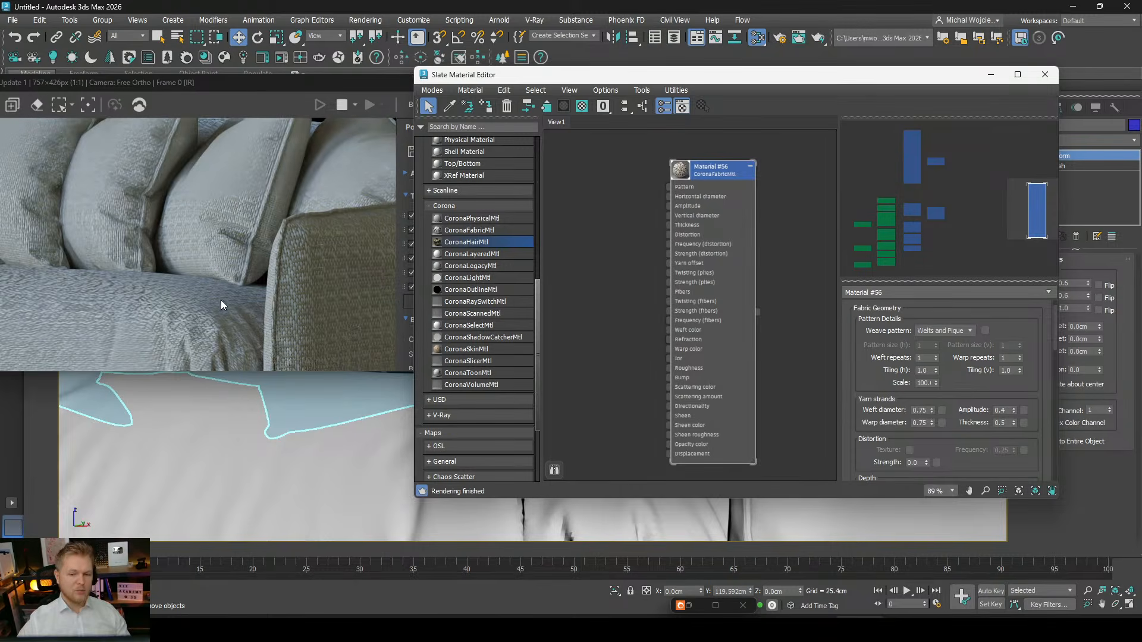
scroll(220, 300, up, 1)
scroll(220, 296, down, 1)
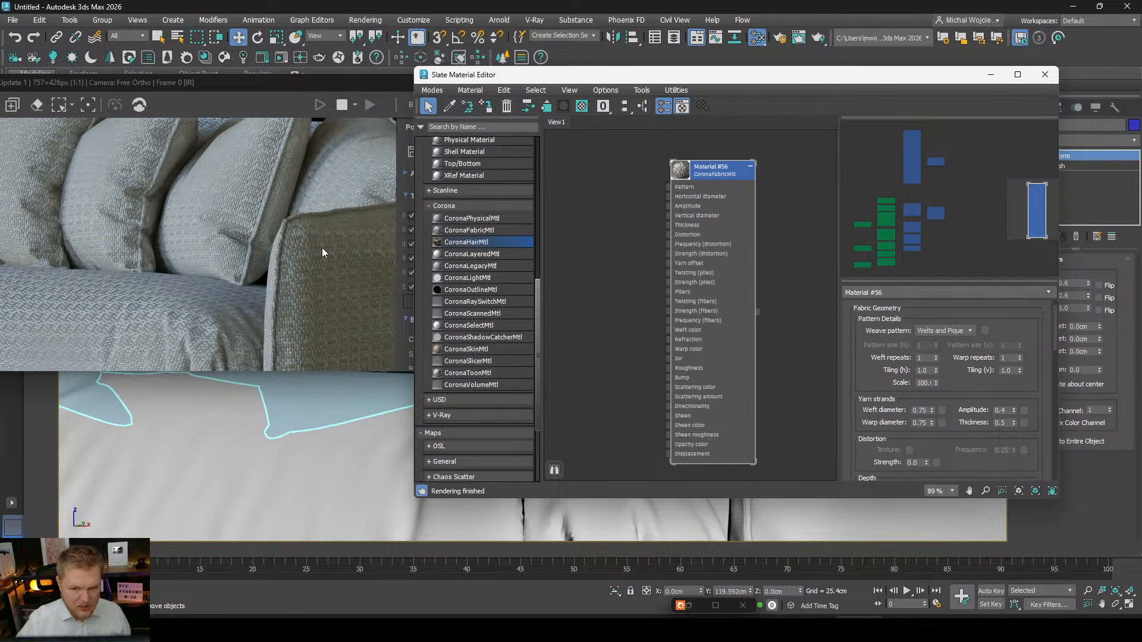
Change the fabric material's weave pattern to Mock Leno and view the sofa with its cushions from above.
click(947, 329)
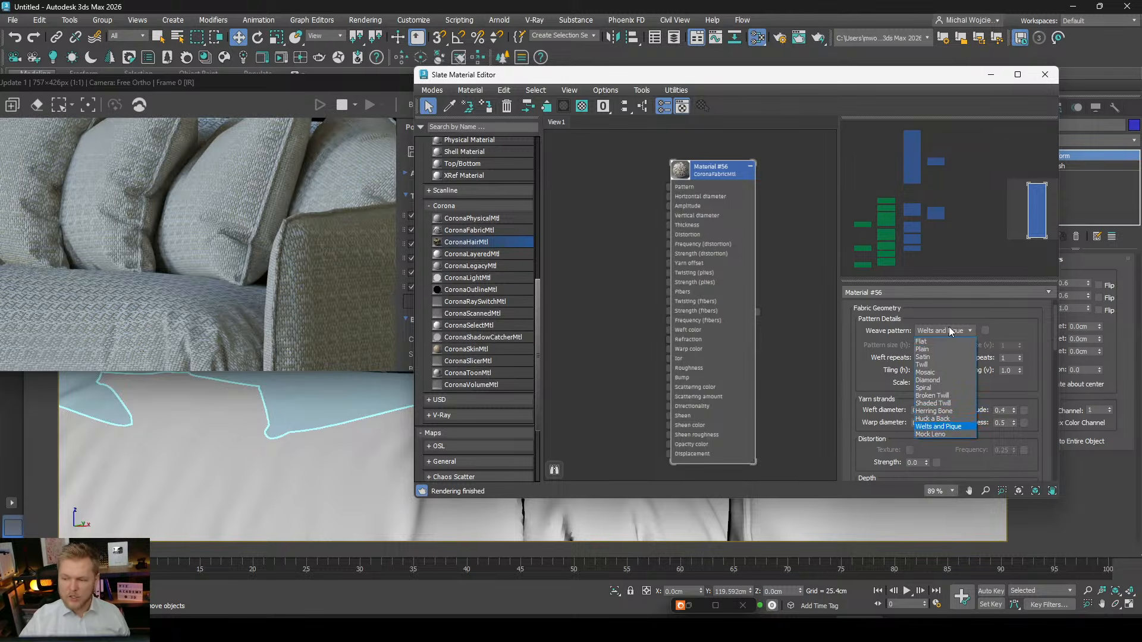
click(946, 434)
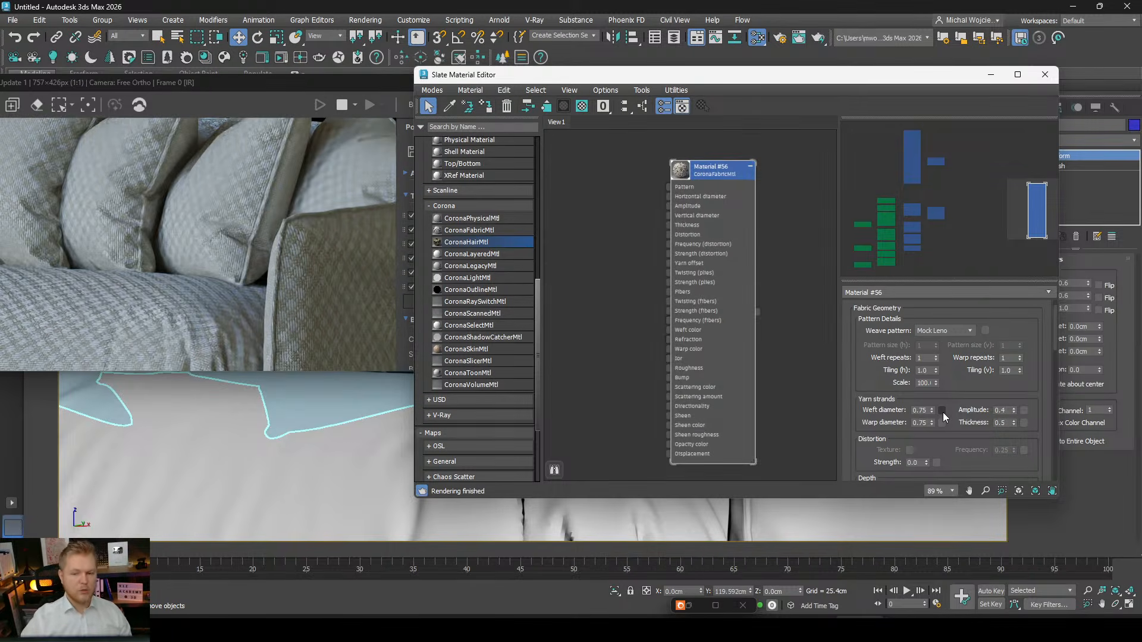
click(989, 75)
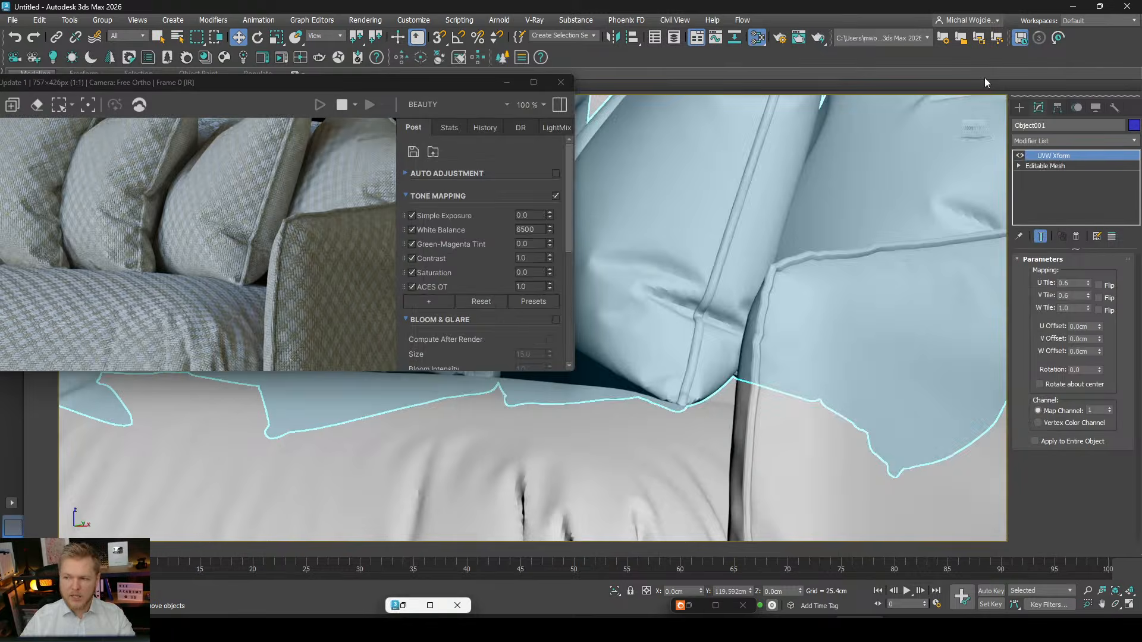
alt+middle_drag(747, 319, 750, 358)
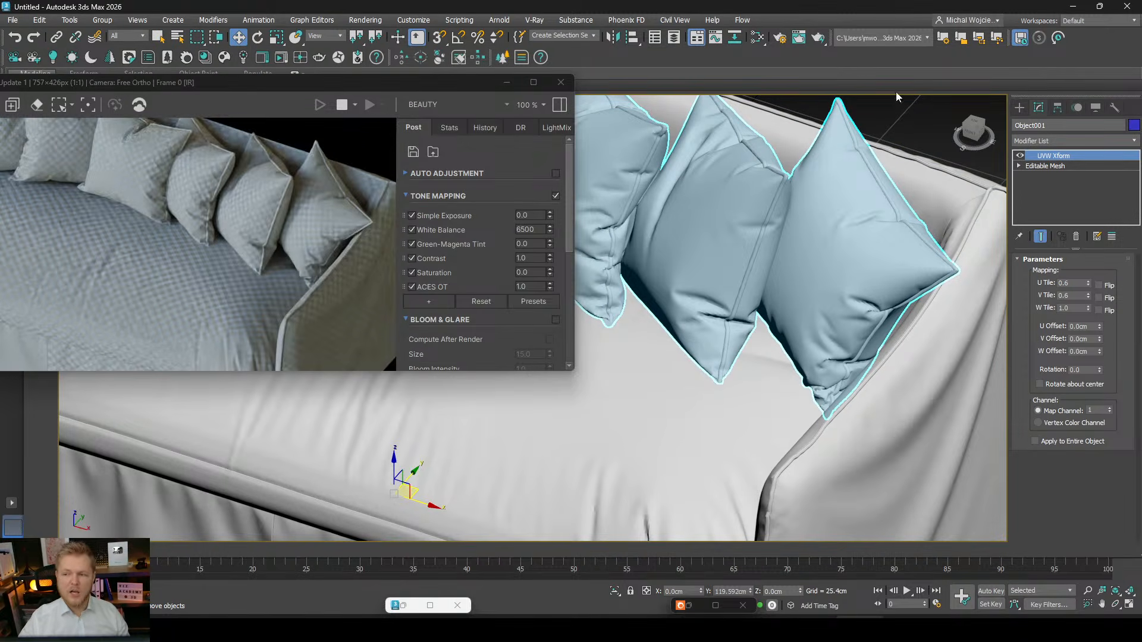
Set the fabric material's warp color to a saturated blue (hex 4F43D6).
click(757, 38)
scroll(862, 438, down, 3)
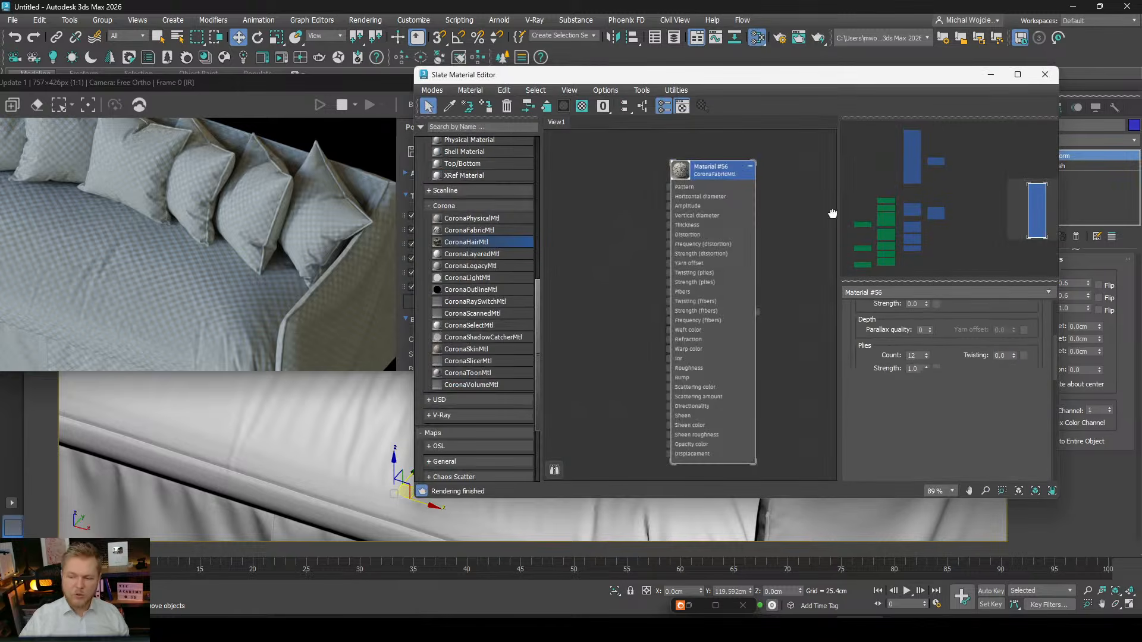
scroll(928, 405, down, 2)
click(915, 403)
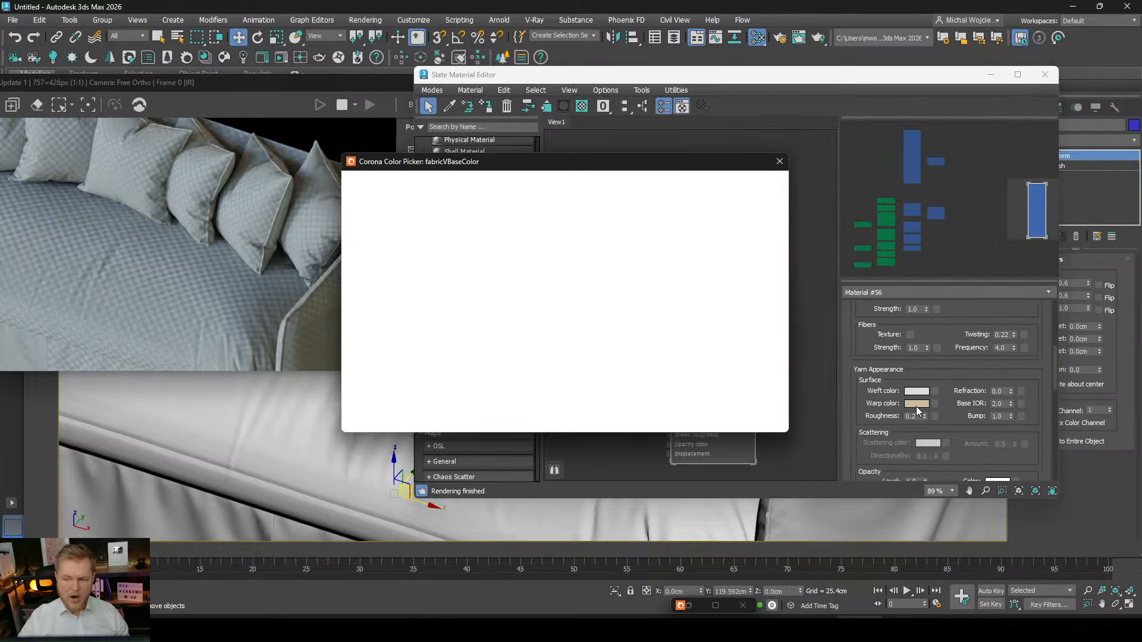
drag(582, 285, 583, 236)
drag(506, 247, 501, 221)
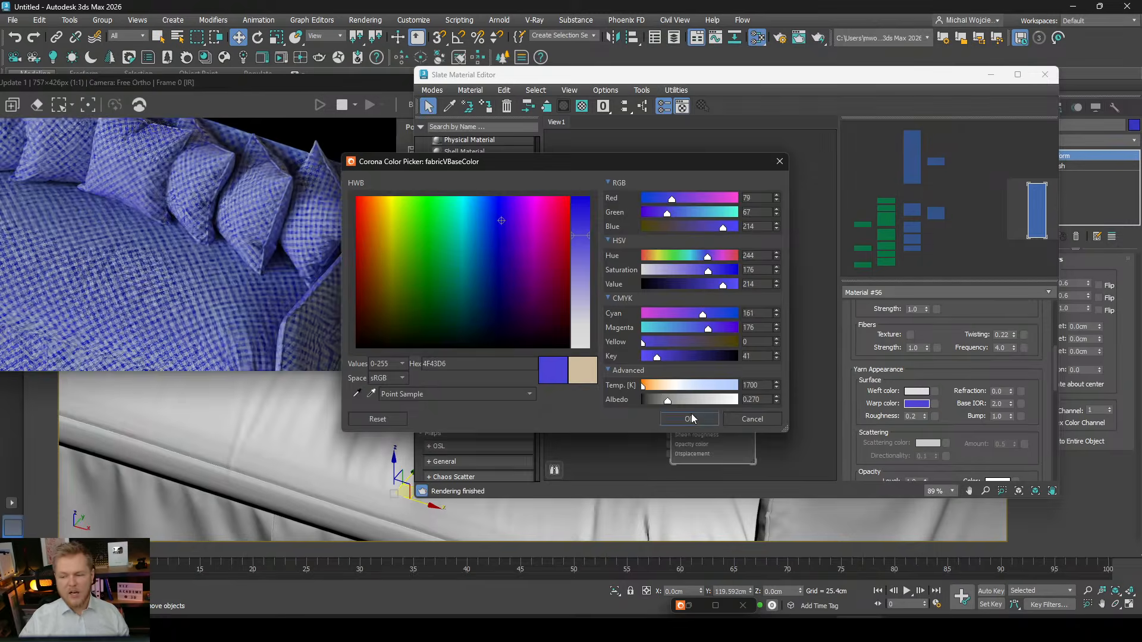
click(690, 418)
Set the fabric material's weft color to a strong red (hex C82525).
click(915, 391)
mouse_move(670, 385)
mouse_down()
mouse_move(706, 387)
mouse_move(666, 387)
mouse_up()
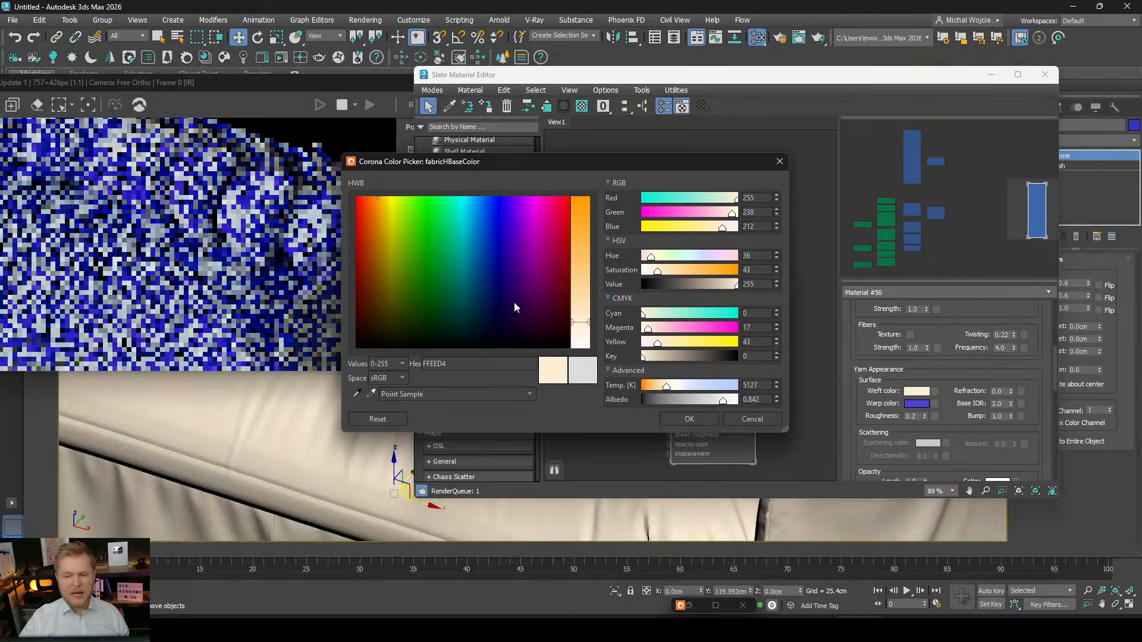
click(422, 229)
drag(582, 283, 581, 219)
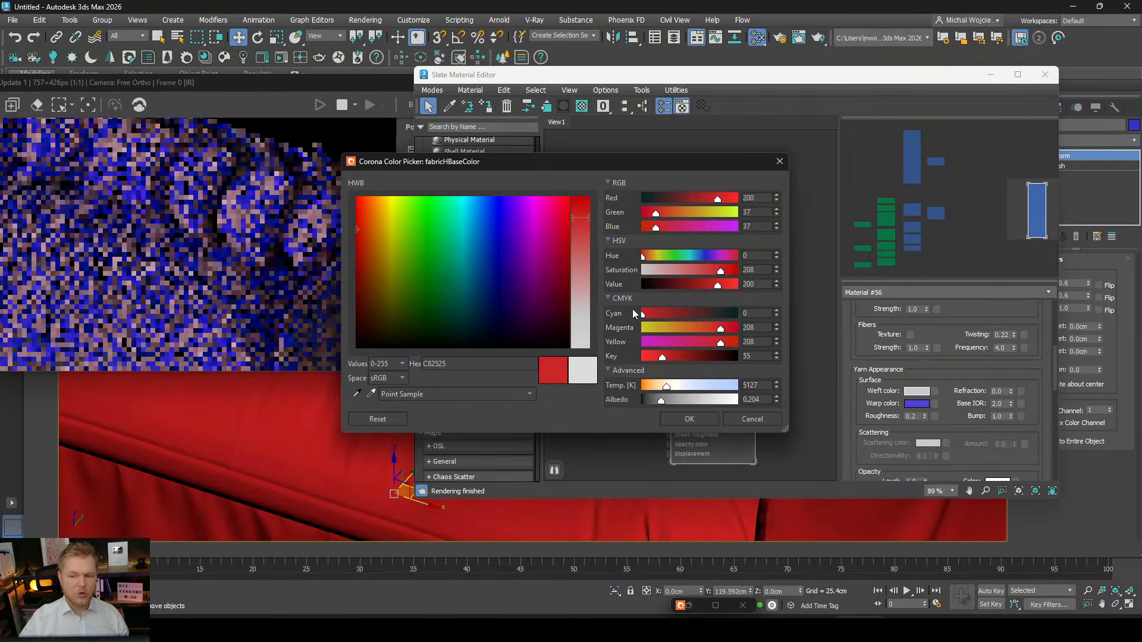
click(690, 418)
Examine the two-color weave in the interactive render on the seat, cushions, backrest and armrest.
click(990, 74)
scroll(766, 438, up, 3)
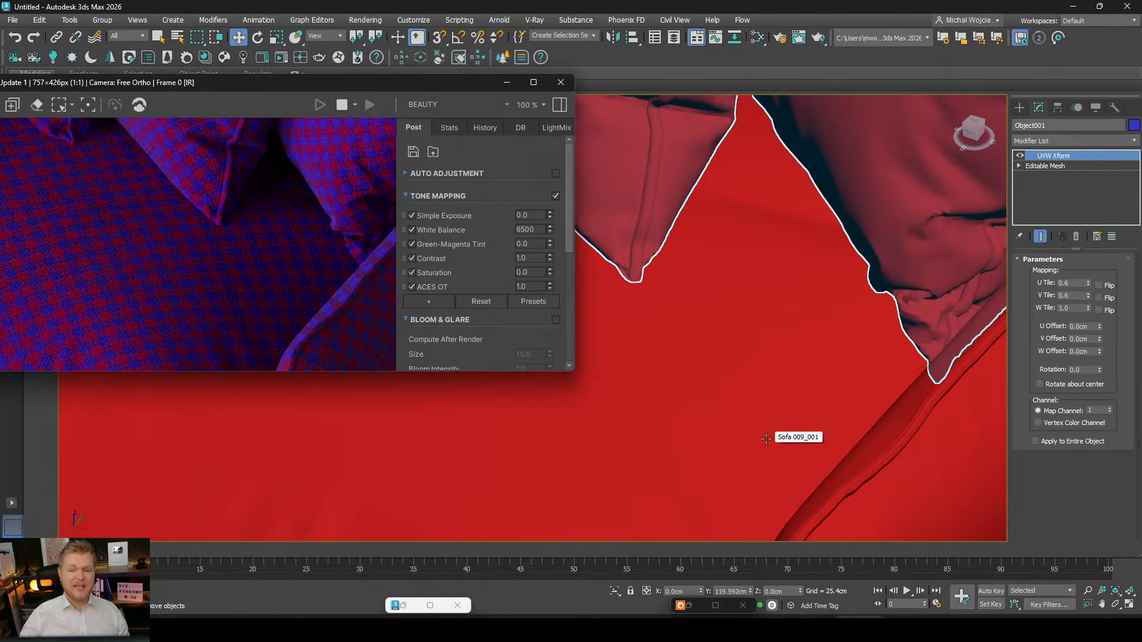
scroll(714, 405, up, 6)
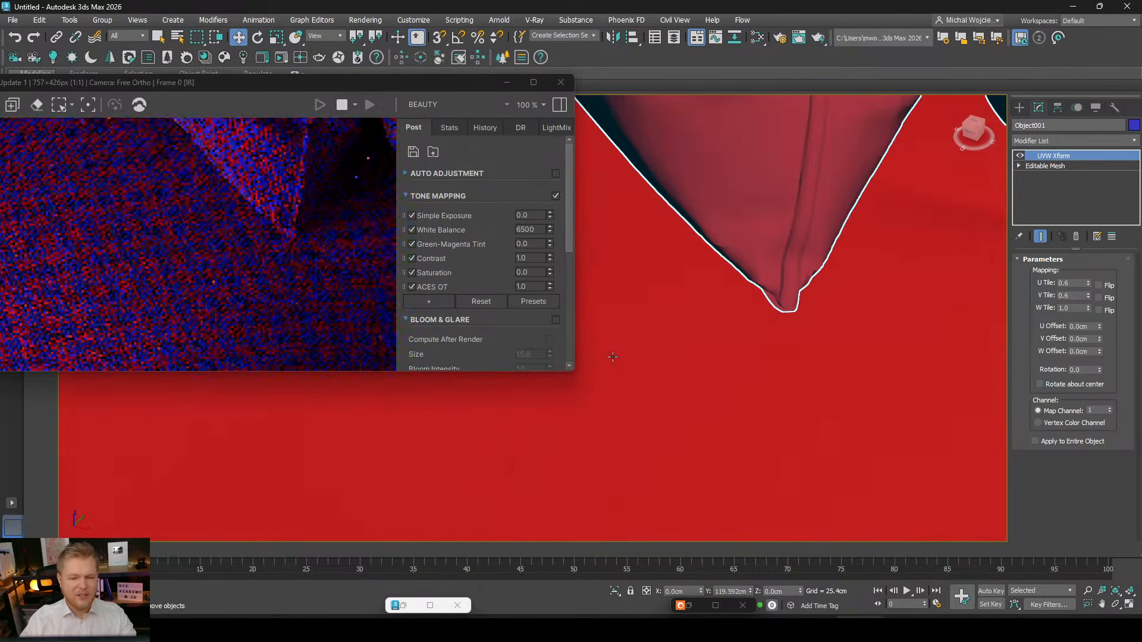
scroll(619, 351, down, 5)
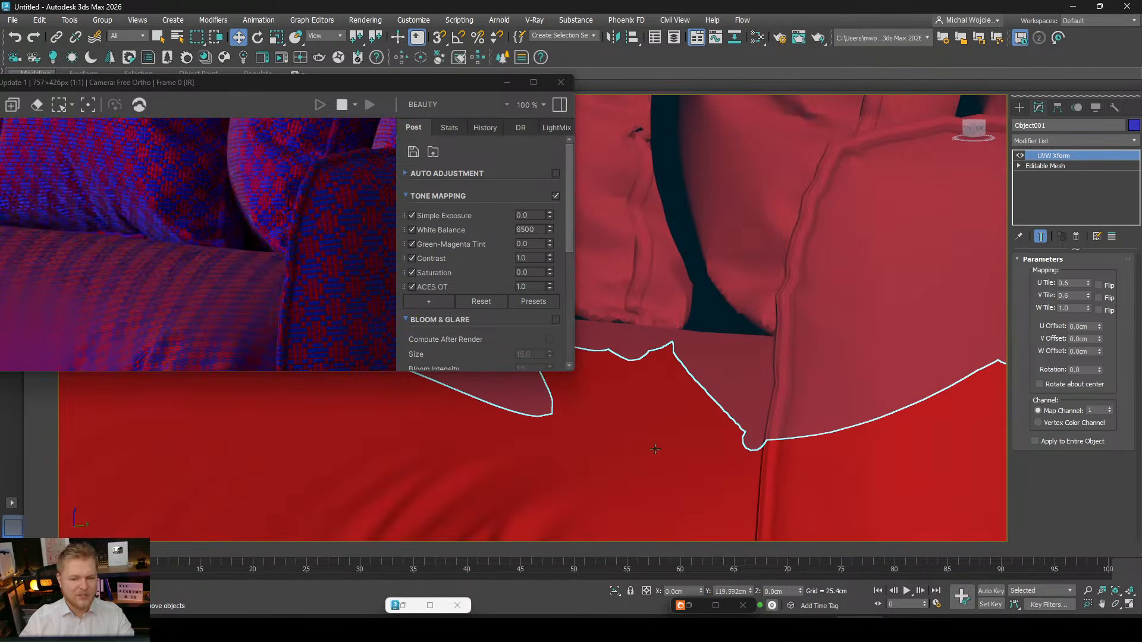
scroll(568, 470, up, 8)
middle_drag(568, 471, 952, 442)
alt+middle_drag(595, 440, 630, 249)
scroll(173, 237, down, 2)
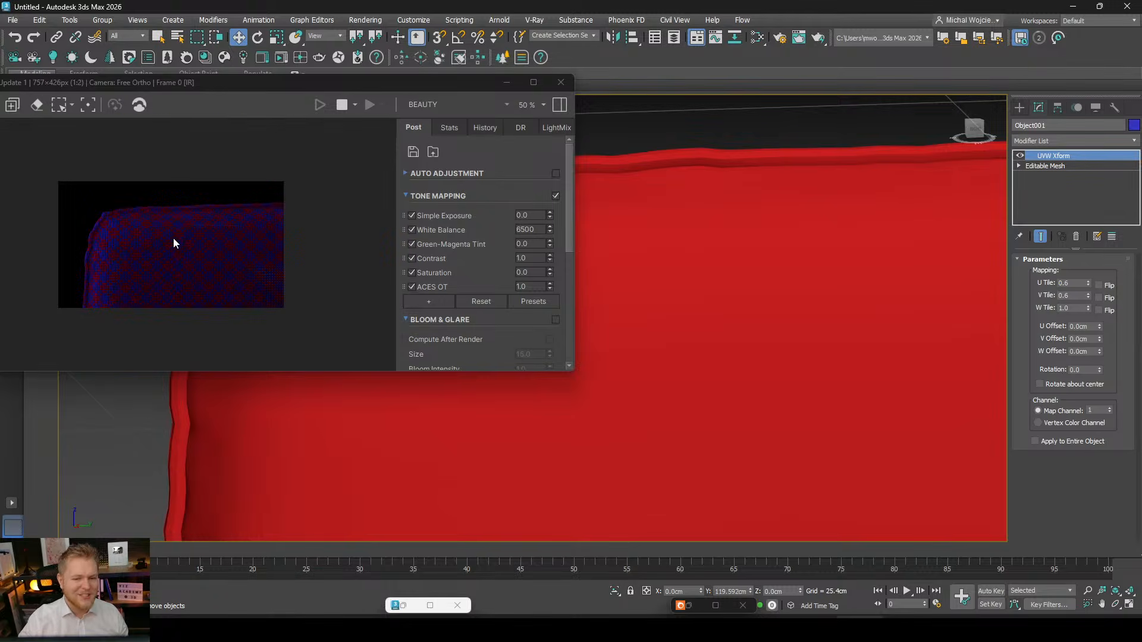
scroll(696, 458, down, 4)
middle_drag(618, 366, 523, 161)
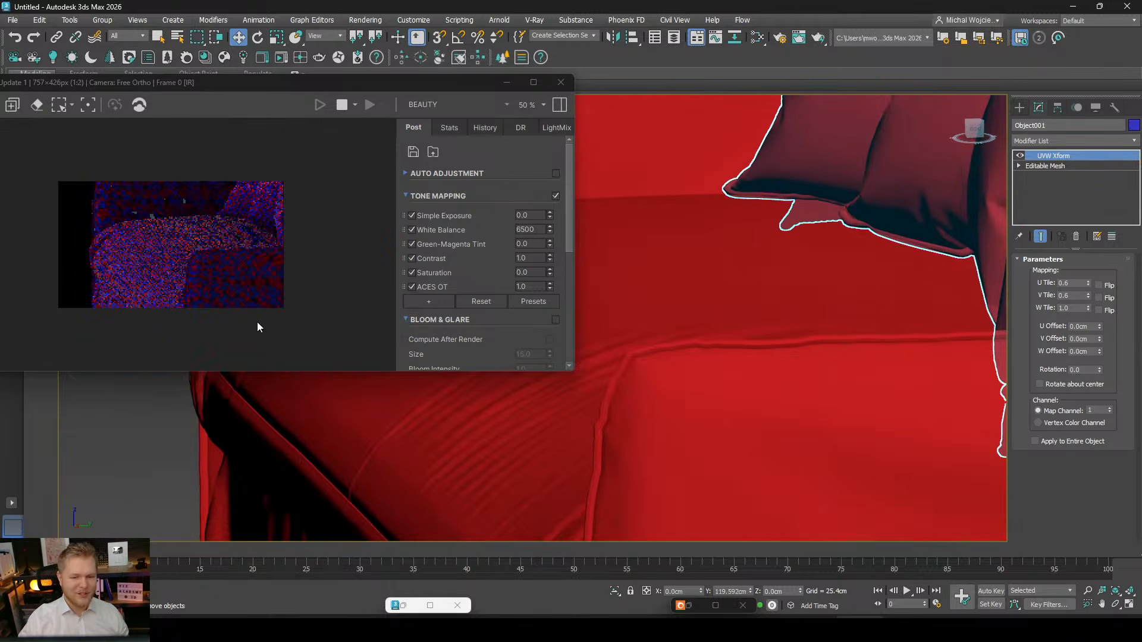
scroll(171, 280, up, 2)
scroll(263, 262, down, 1)
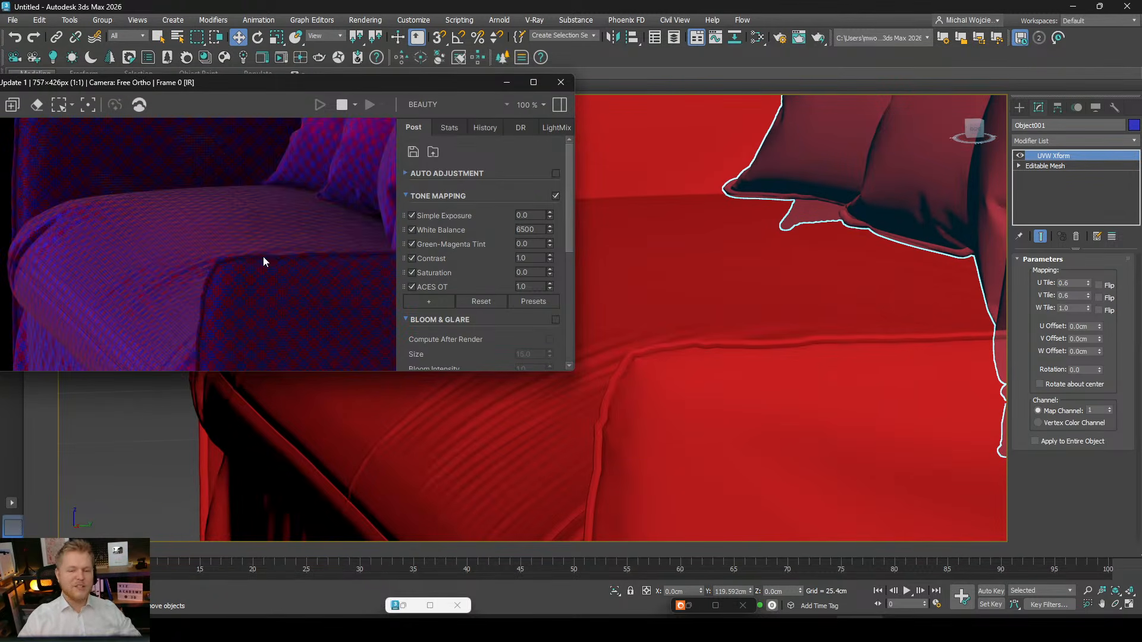
Set the fabric yarn's refraction to 1.0 and inspect the whole sofa in the interactive render.
click(758, 37)
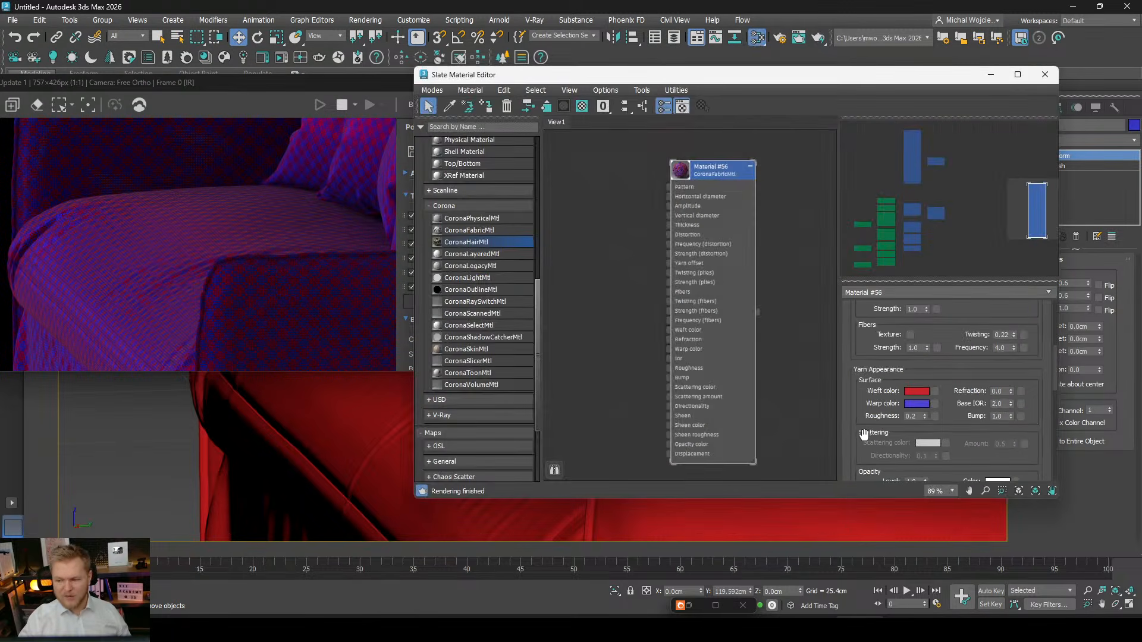
scroll(863, 417, down, 2)
drag(865, 391, 912, 413)
double_click(1003, 374)
text(1)
key(Return)
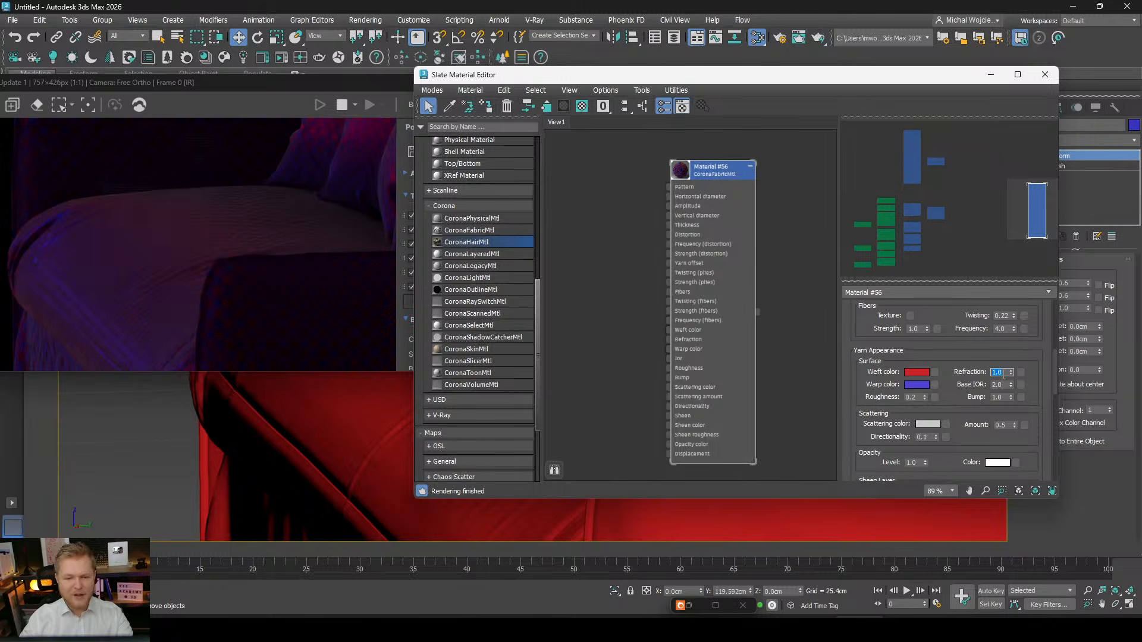
click(992, 74)
alt+middle_drag(722, 309, 802, 420)
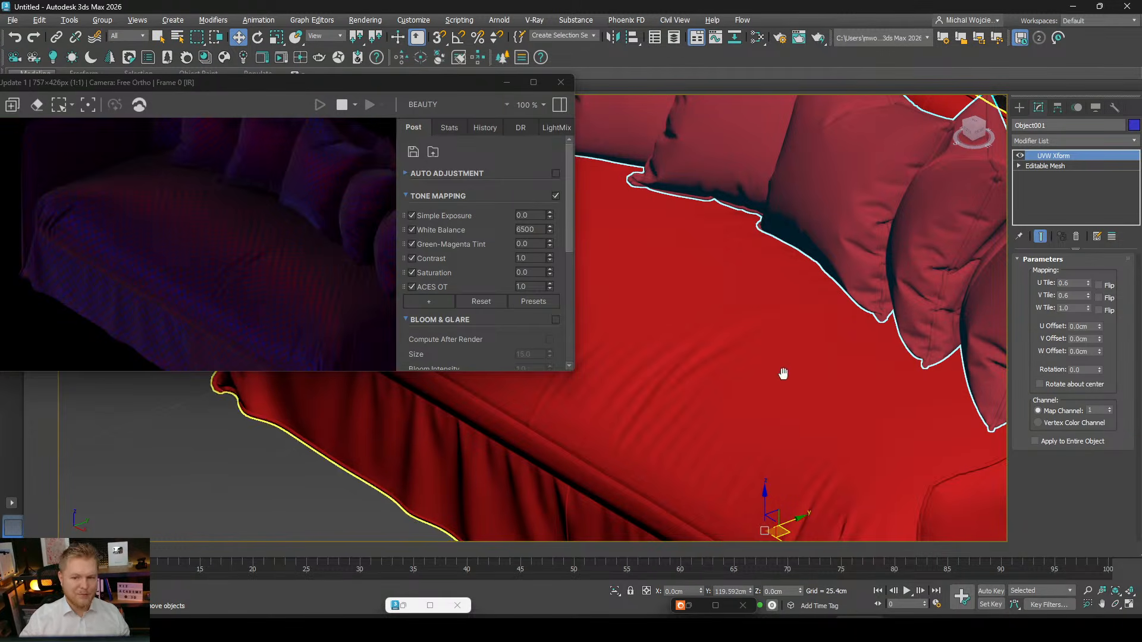
middle_drag(782, 374, 573, 410)
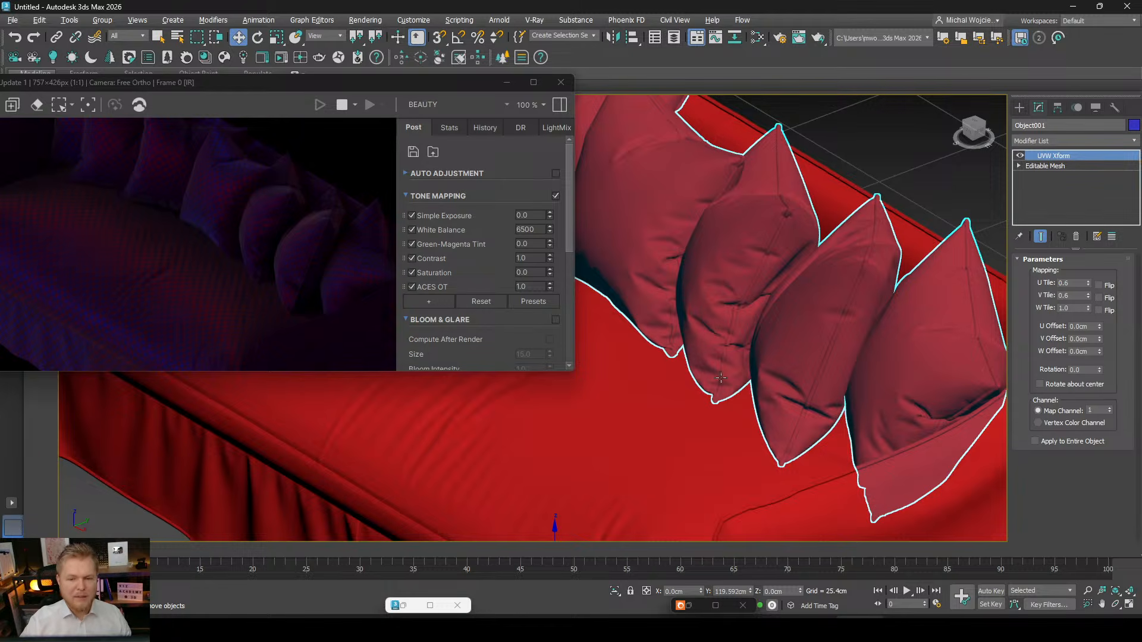
scroll(828, 405, down, 3)
scroll(828, 405, down, 5)
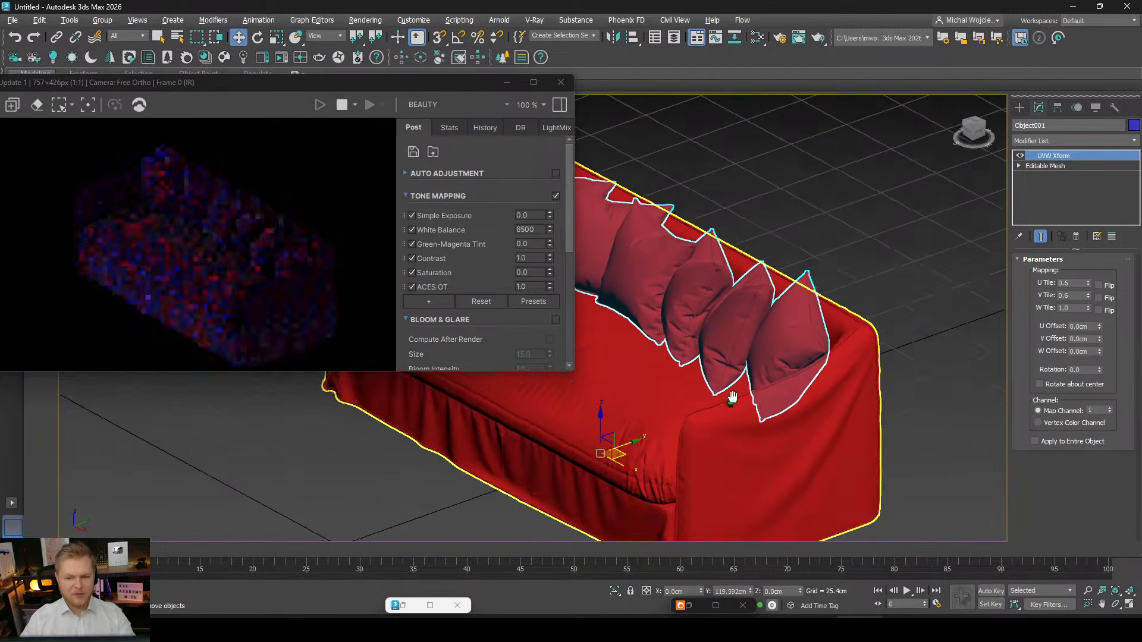
Set the Simple Exposure in the frame buffer's tone mapping to 1.0 and view the whole sofa.
scroll(283, 288, up, 3)
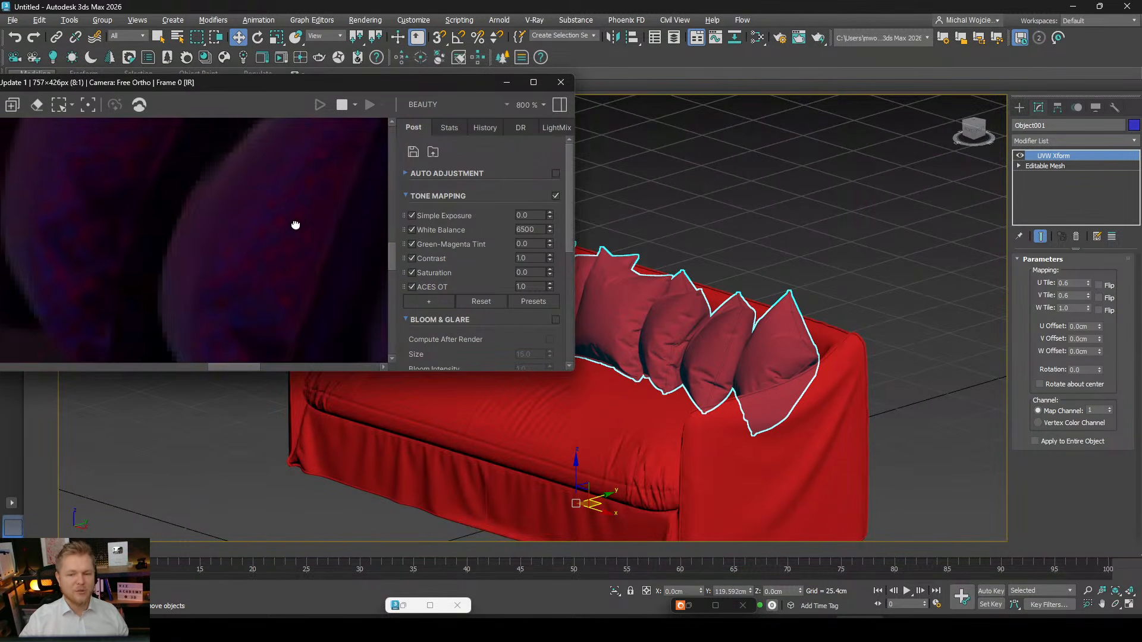
double_click(524, 215)
text(1)
key(Return)
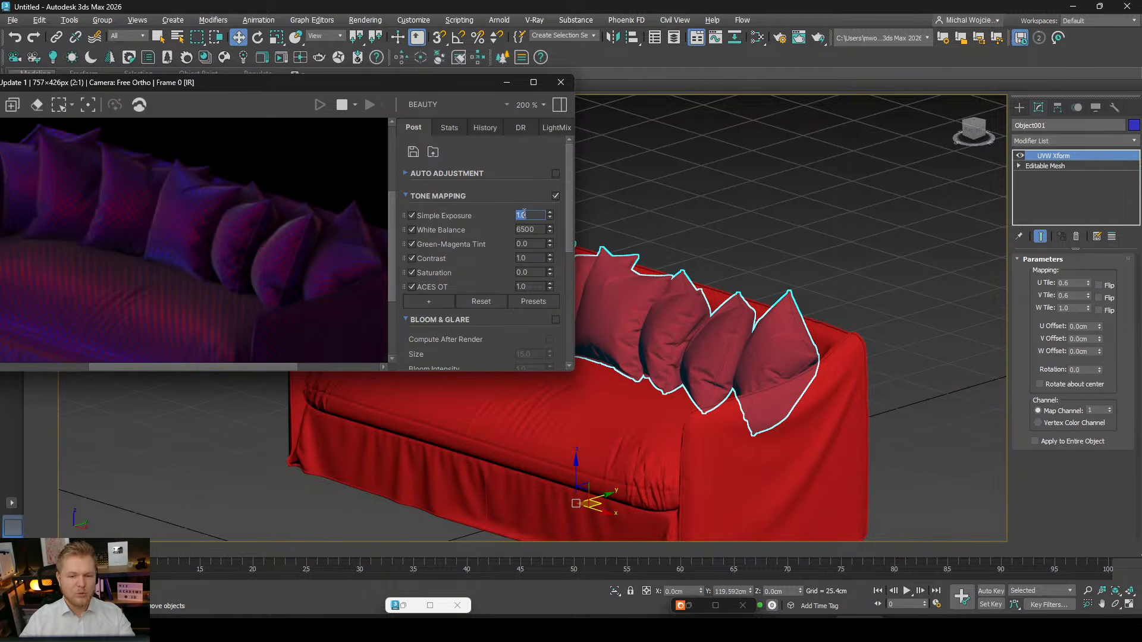
scroll(221, 231, down, 3)
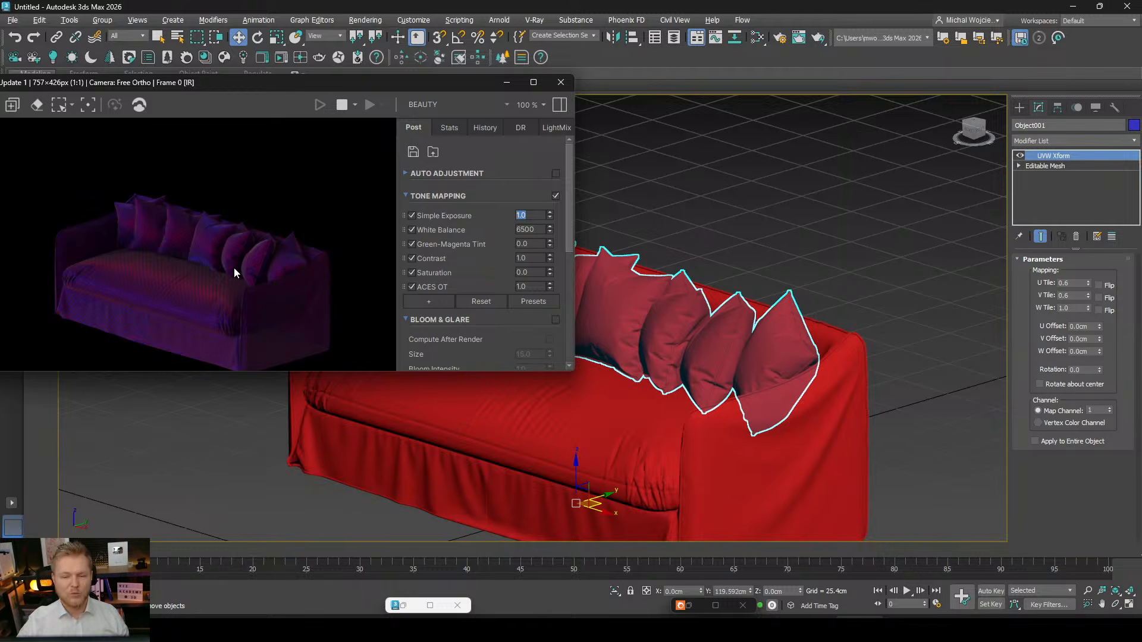
Set the plies count of the sofa's fabric material to 3.
click(757, 37)
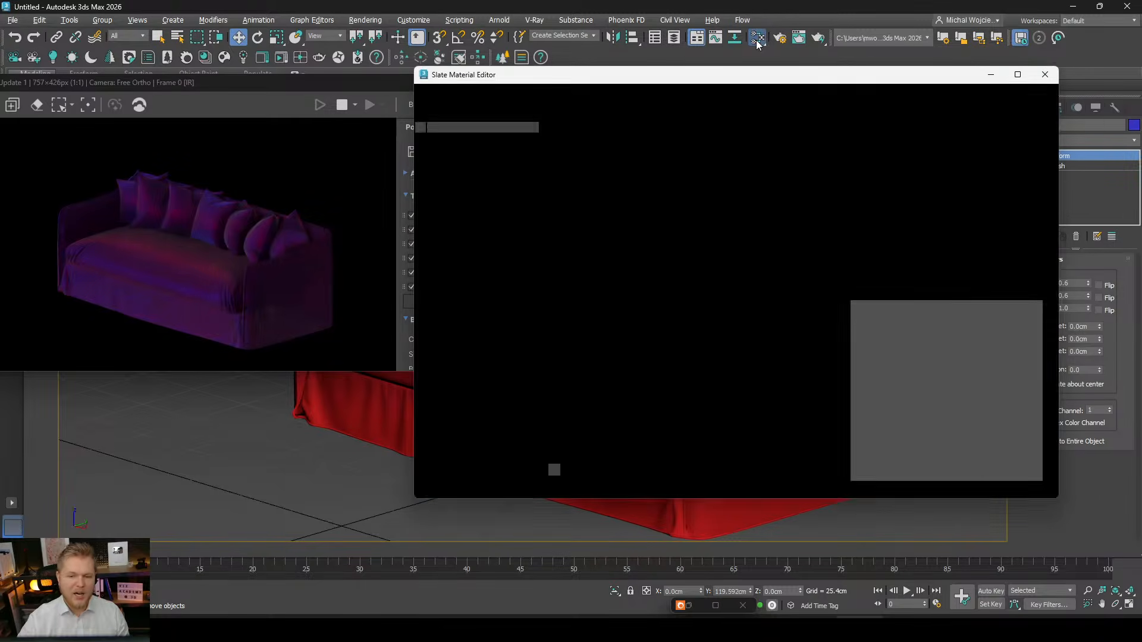
scroll(861, 405, down, 2)
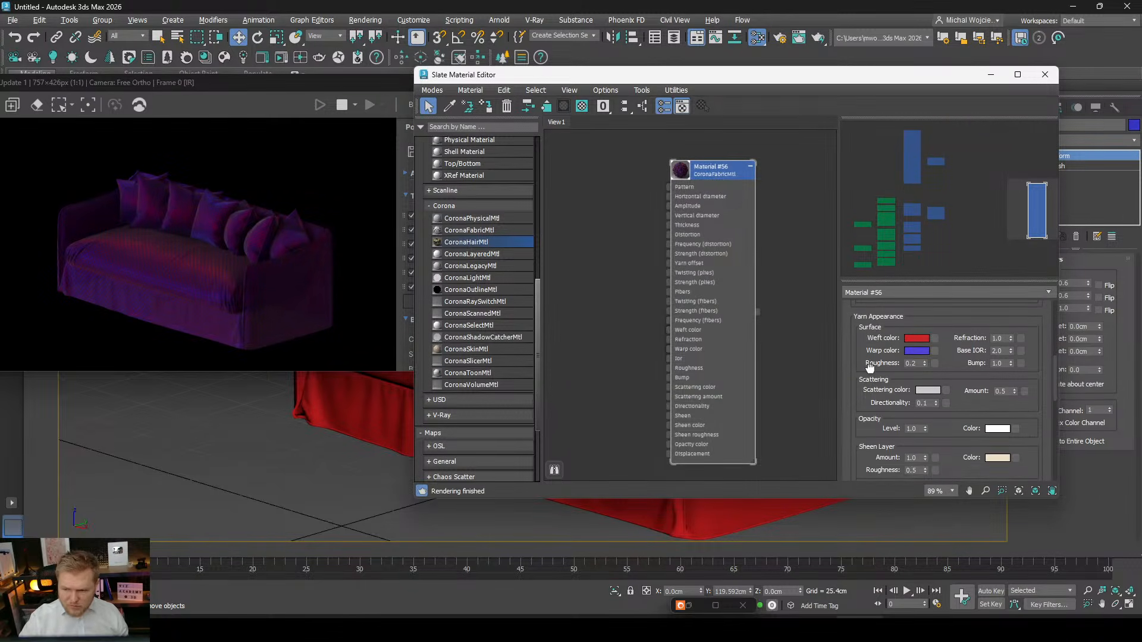
scroll(860, 426, down, 2)
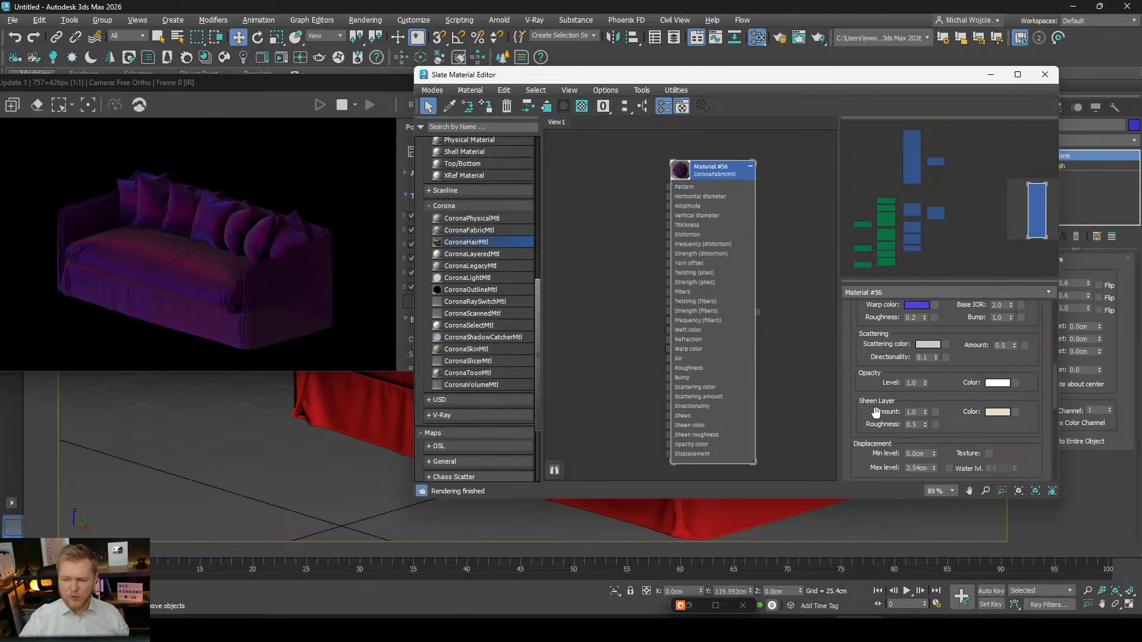
scroll(855, 425, down, 2)
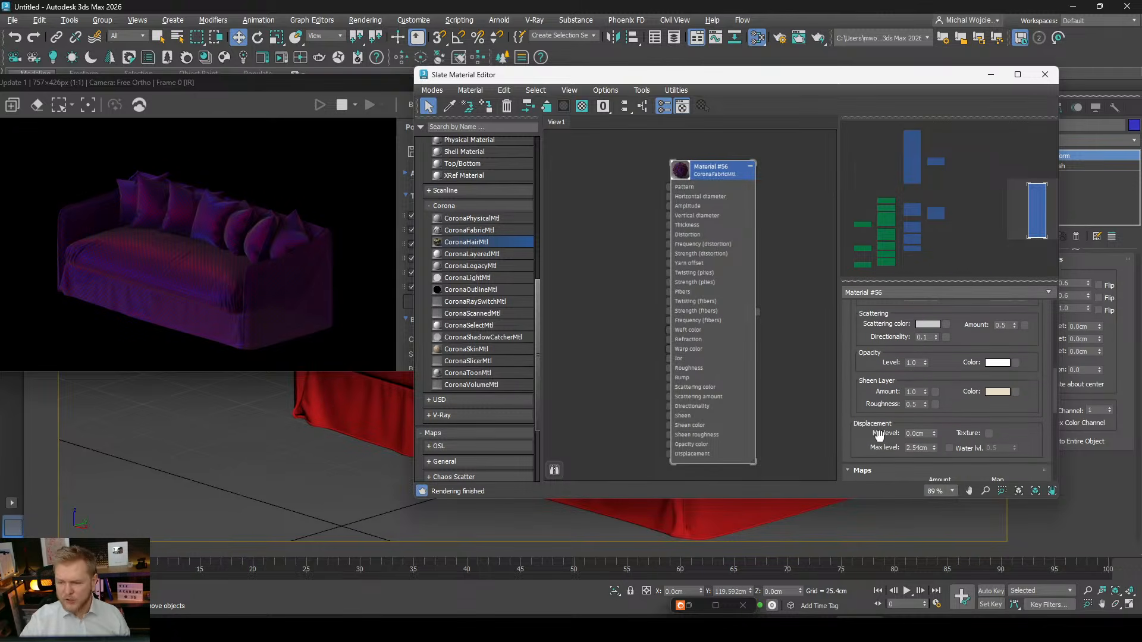
drag(872, 421, 837, 589)
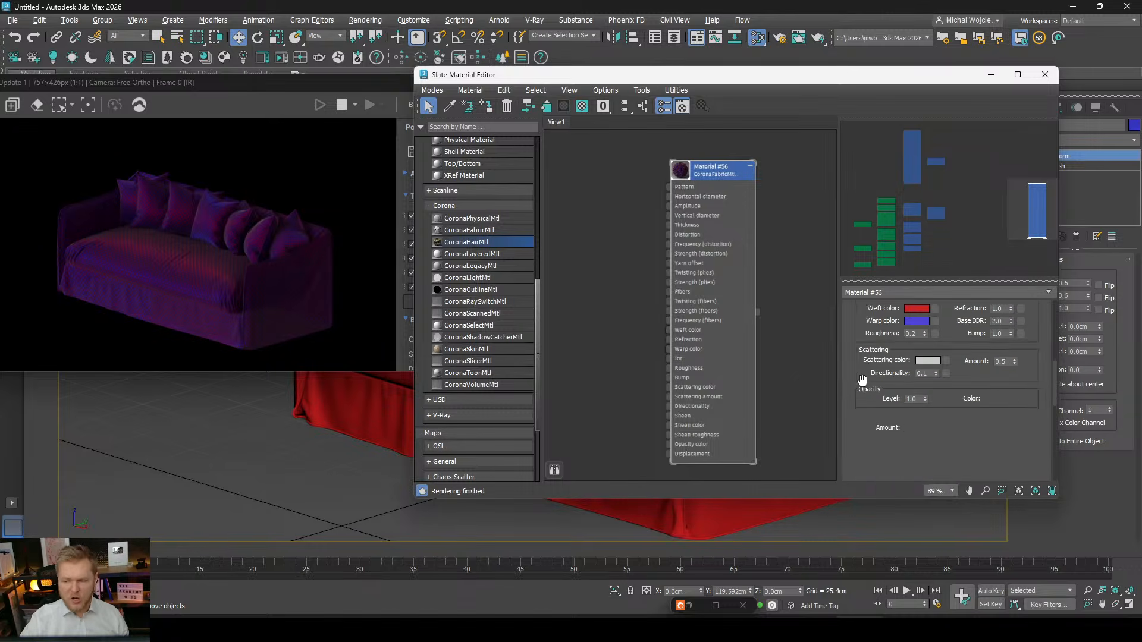
drag(863, 312, 844, 502)
drag(856, 357, 843, 480)
drag(874, 395, 868, 540)
drag(873, 452, 872, 365)
scroll(867, 412, down, 2)
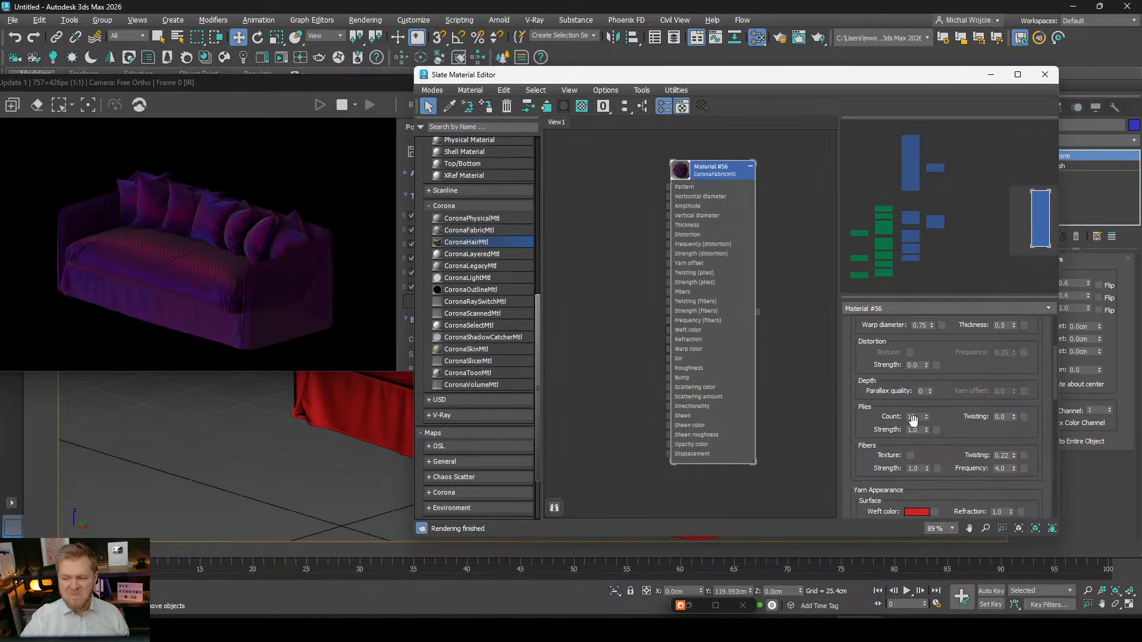
double_click(919, 417)
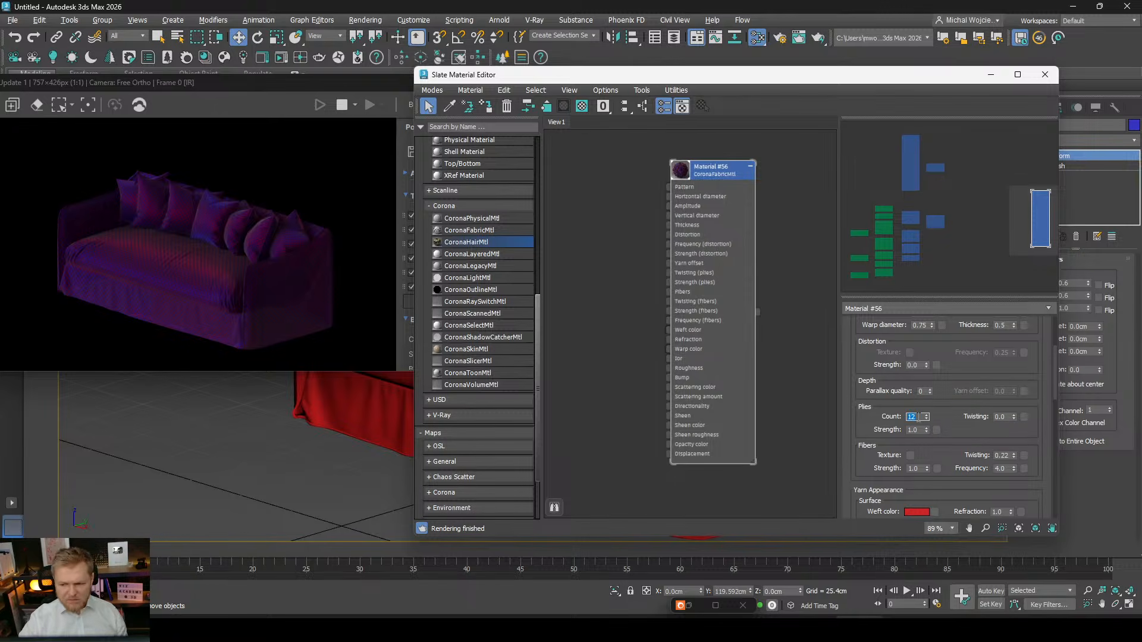
text(5)
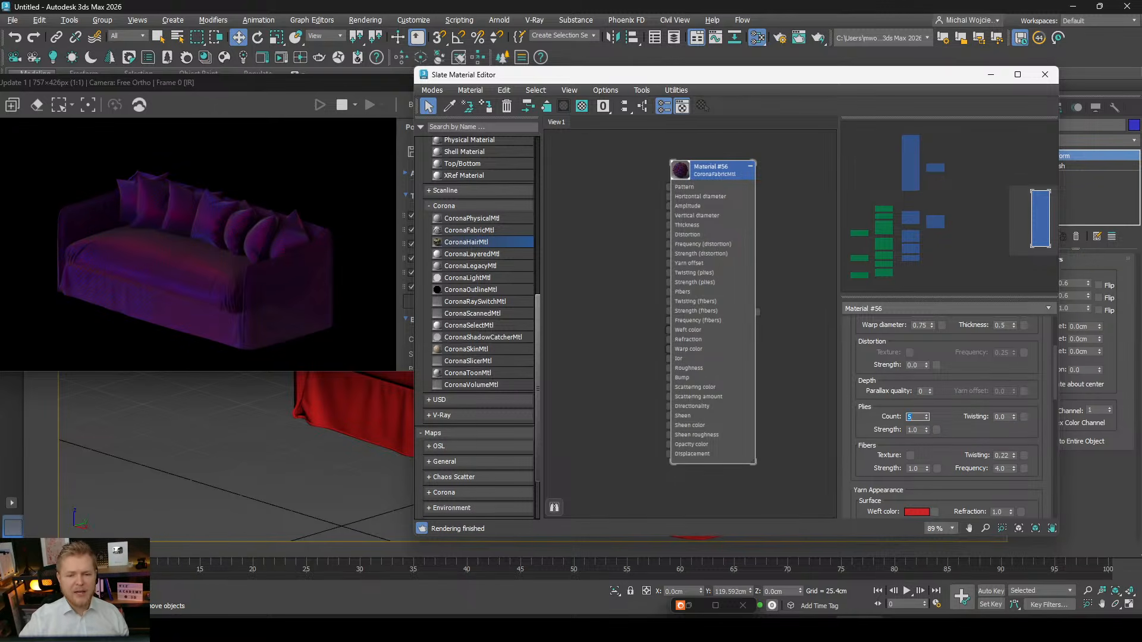
Examine the yarn weave up close on the sofa's seat cushion and its folds in the interactive render.
click(990, 74)
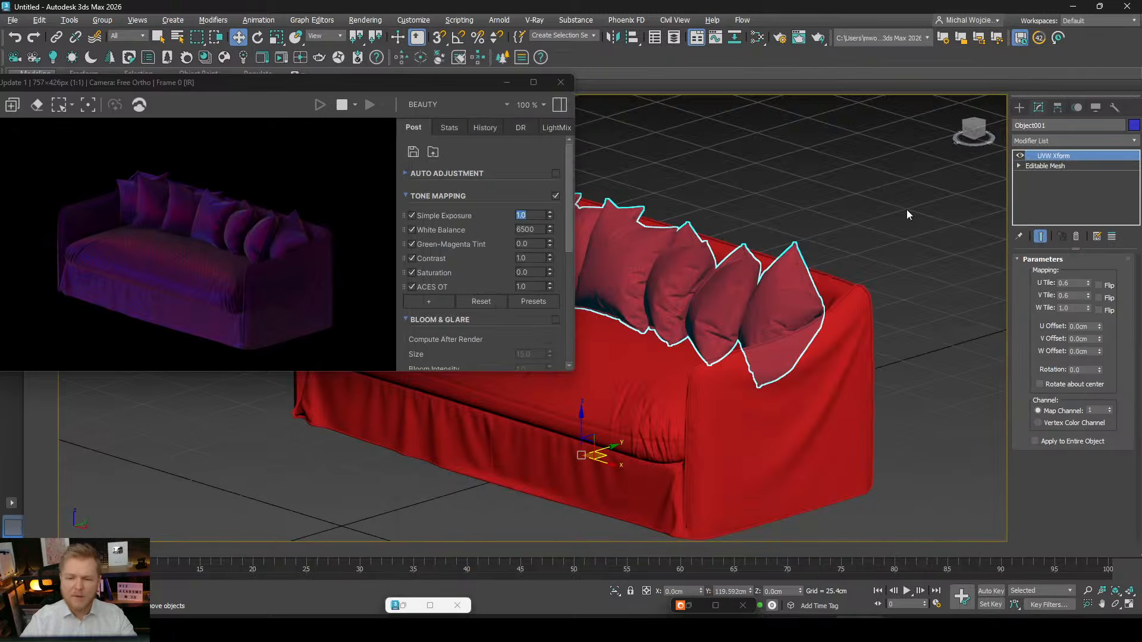
scroll(677, 416, up, 10)
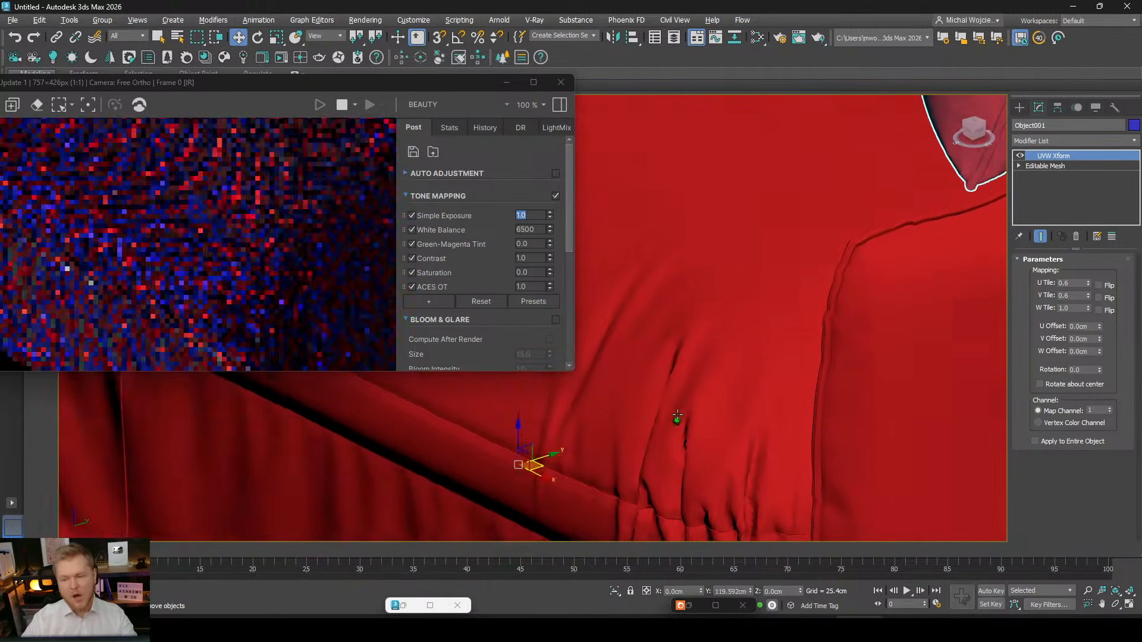
scroll(677, 416, up, 3)
scroll(108, 244, up, 2)
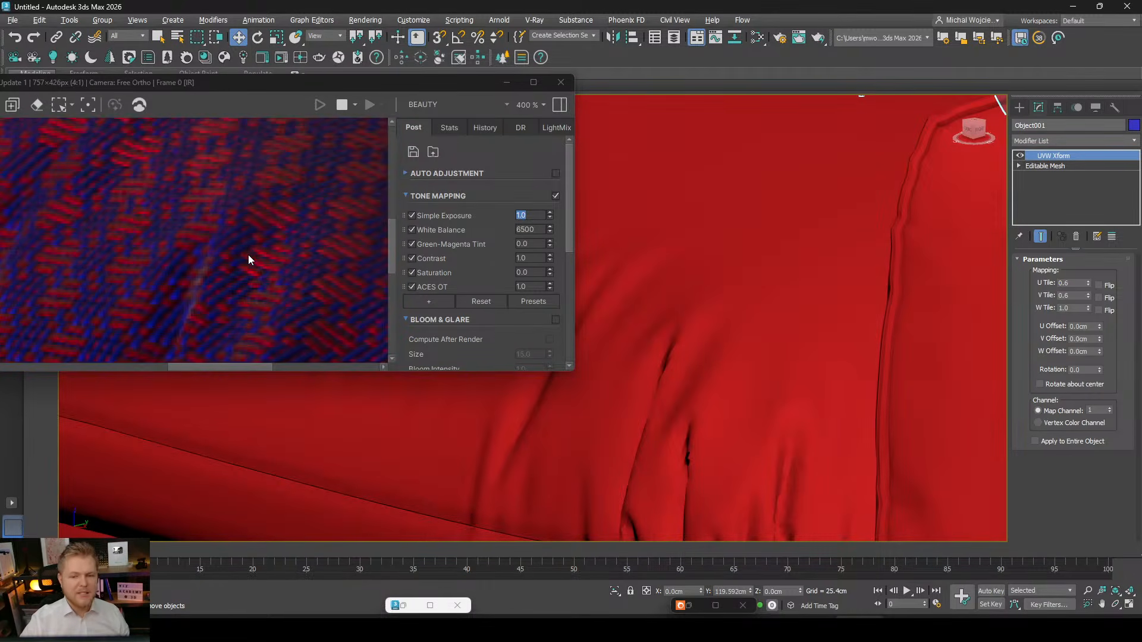
scroll(248, 256, down, 2)
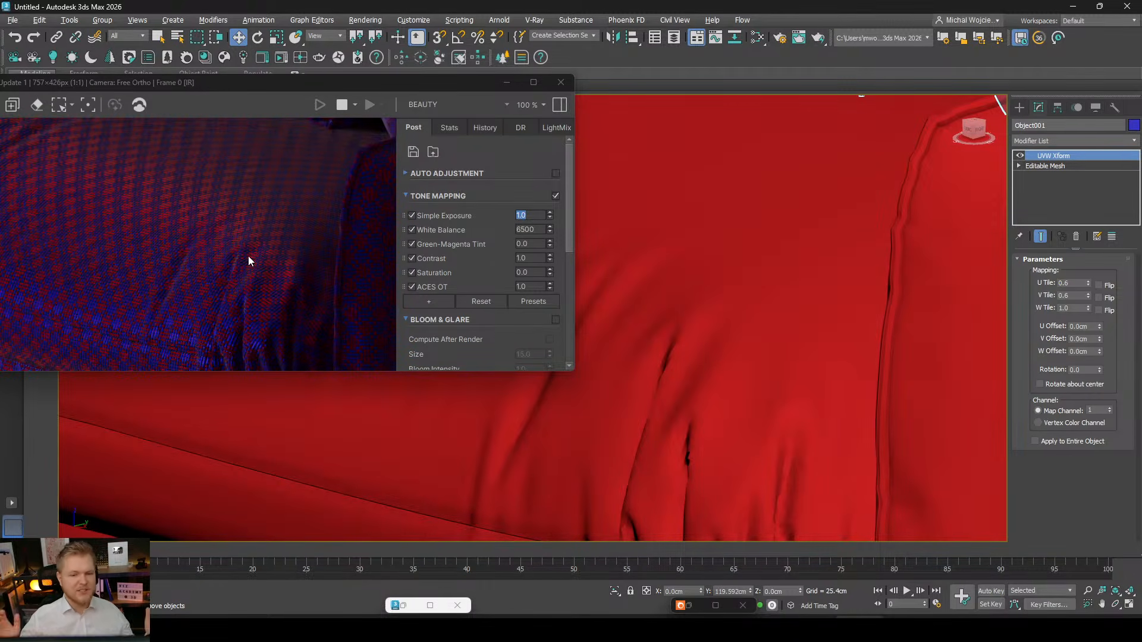
scroll(880, 291, down, 2)
alt+middle_drag(880, 291, 851, 355)
scroll(230, 132, up, 2)
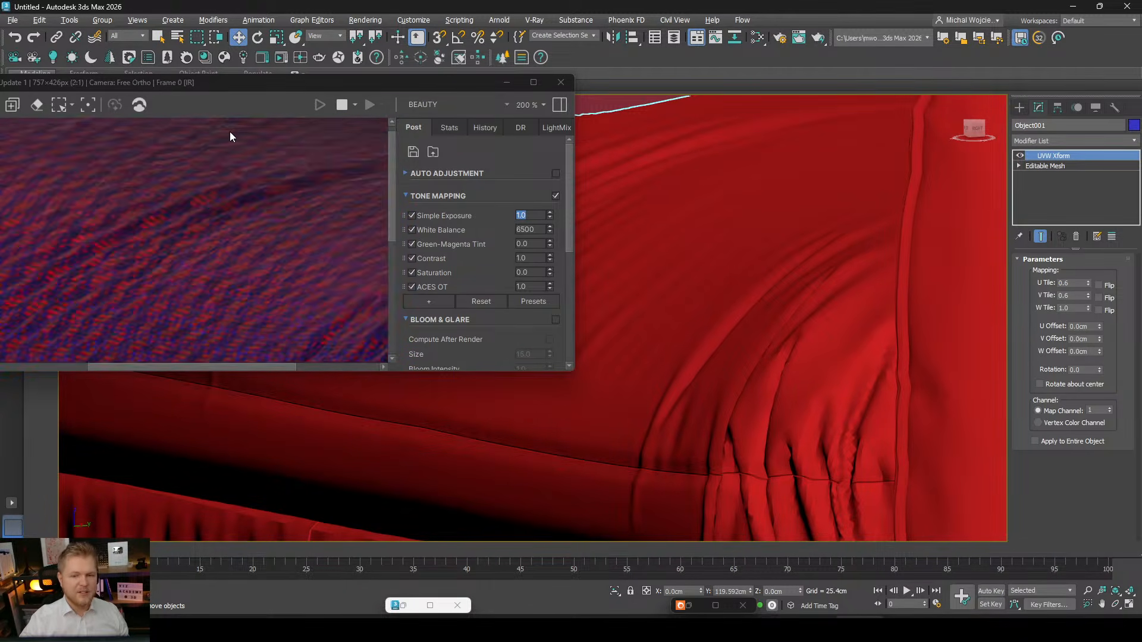
scroll(230, 132, down, 2)
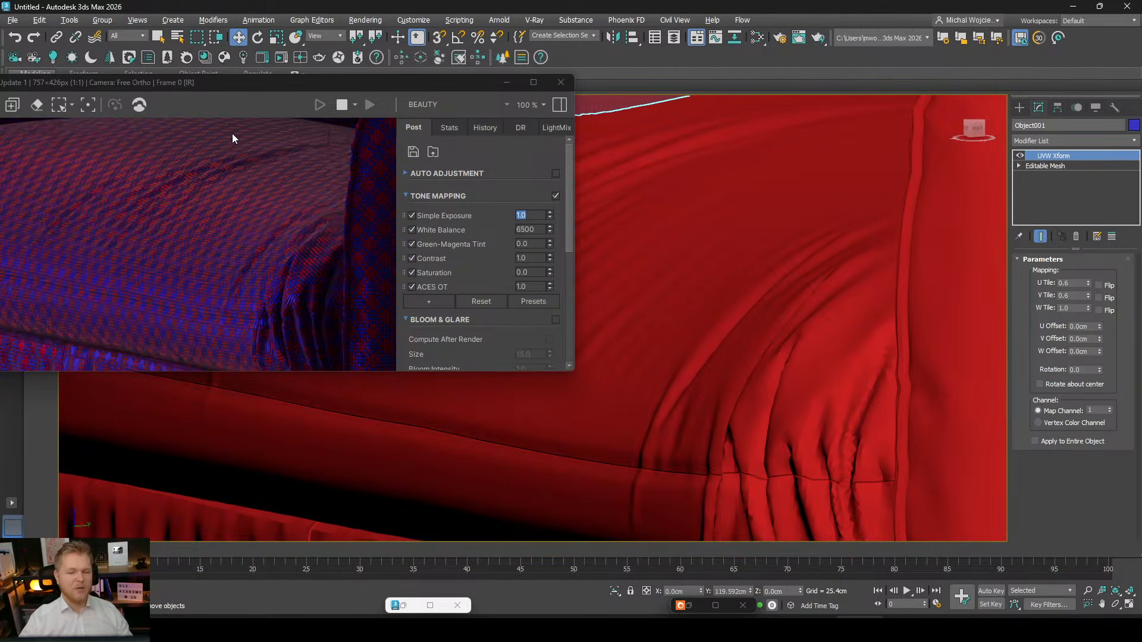
Reset the fabric yarn's refraction to 0.0 in the Yarn Appearance surface settings.
click(757, 37)
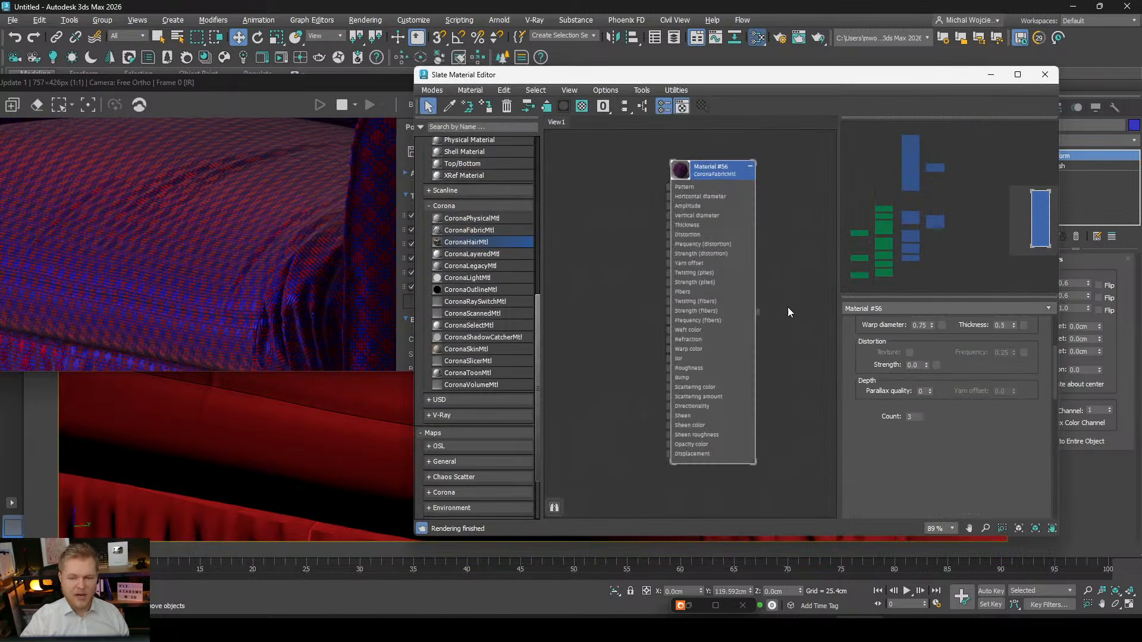
scroll(953, 451, down, 2)
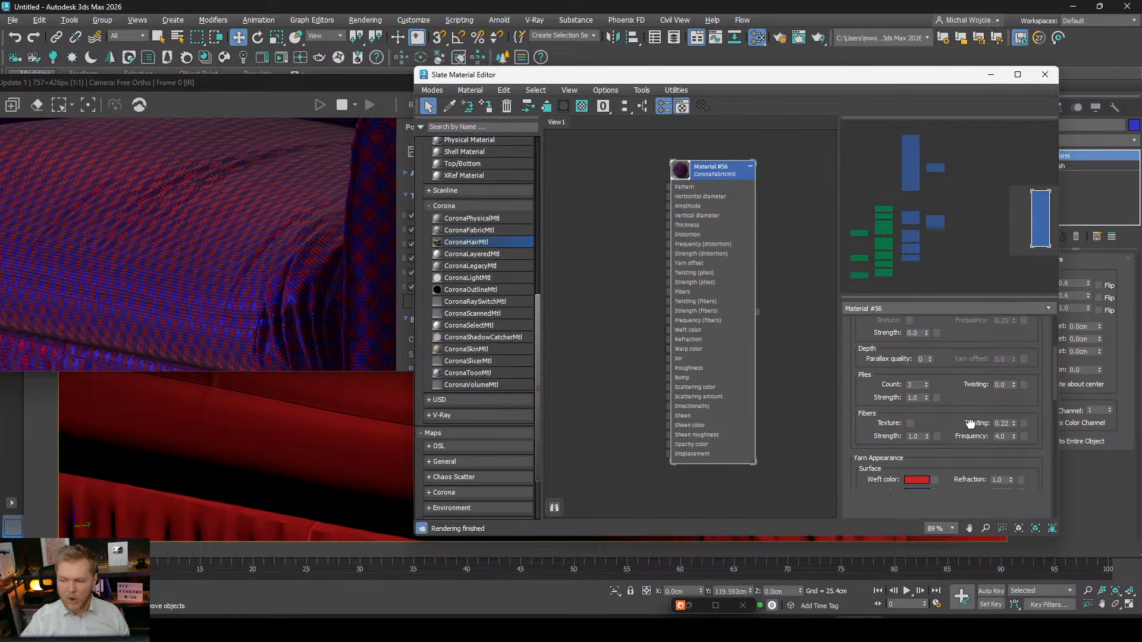
drag(947, 416, 947, 384)
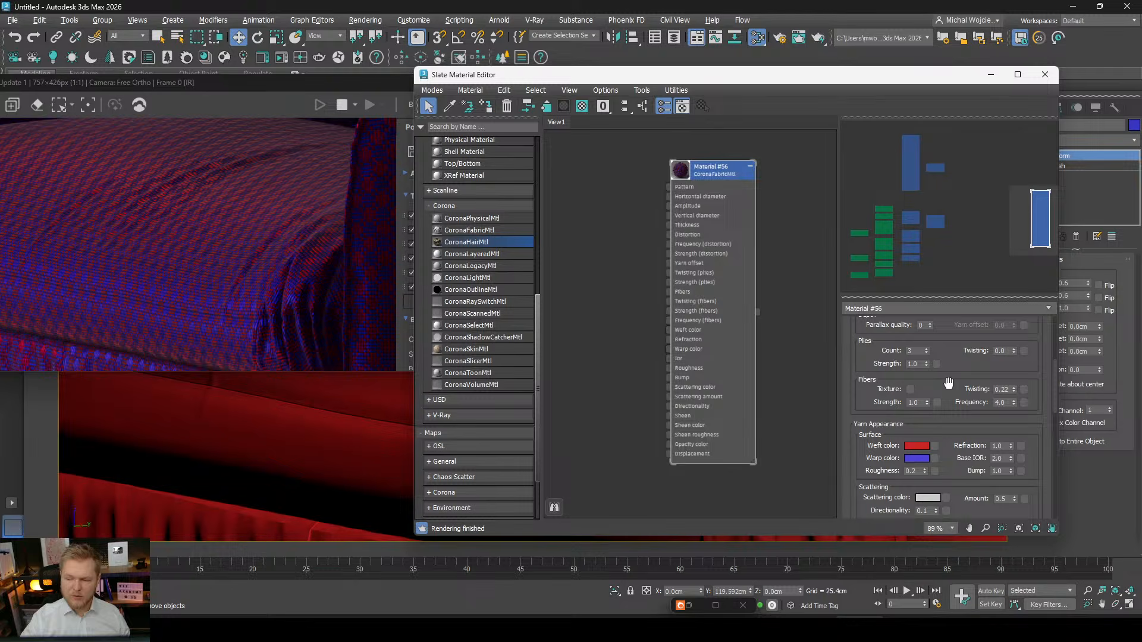
right_click(1010, 445)
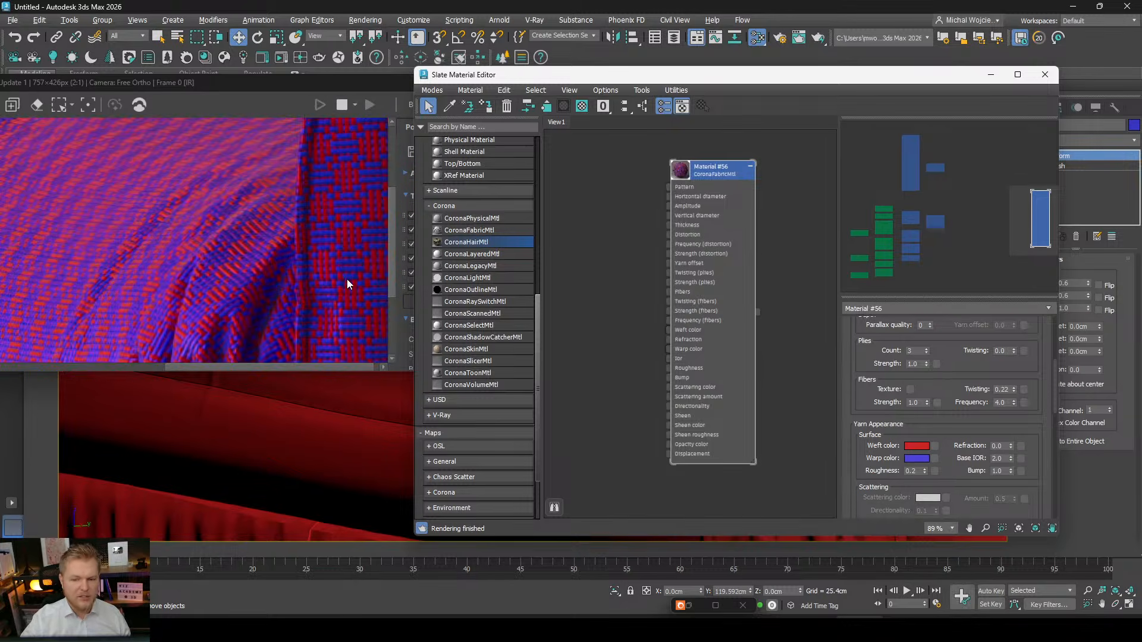
Lower the fabric yarn's roughness to 0.0 and inspect the seat and armrest in the render.
drag(924, 470, 919, 489)
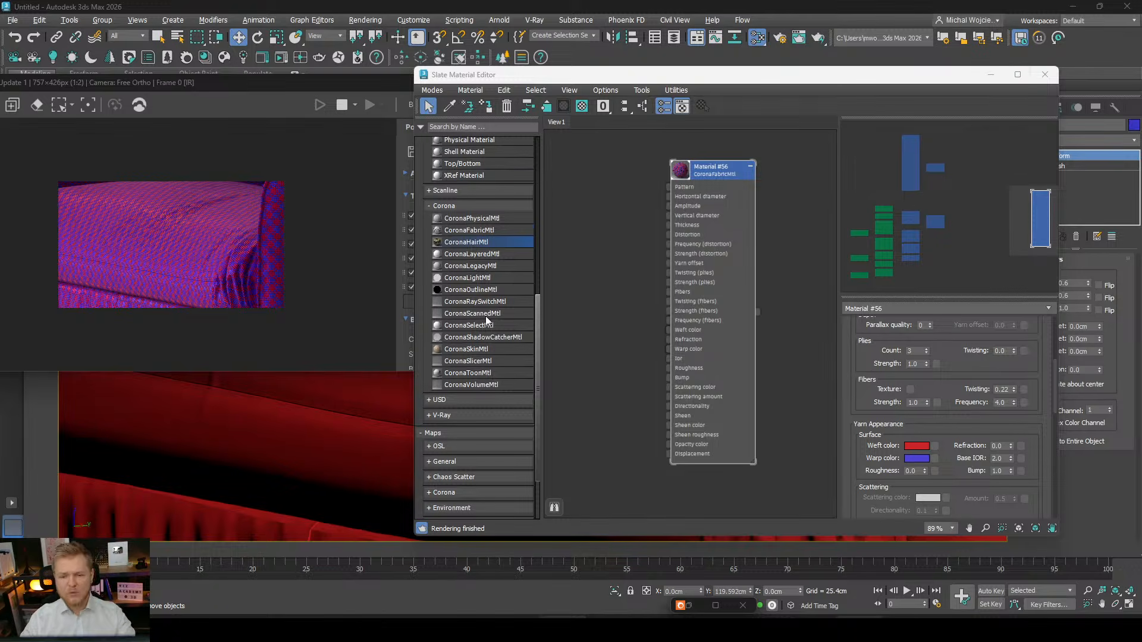
scroll(241, 290, up, 2)
scroll(291, 259, down, 2)
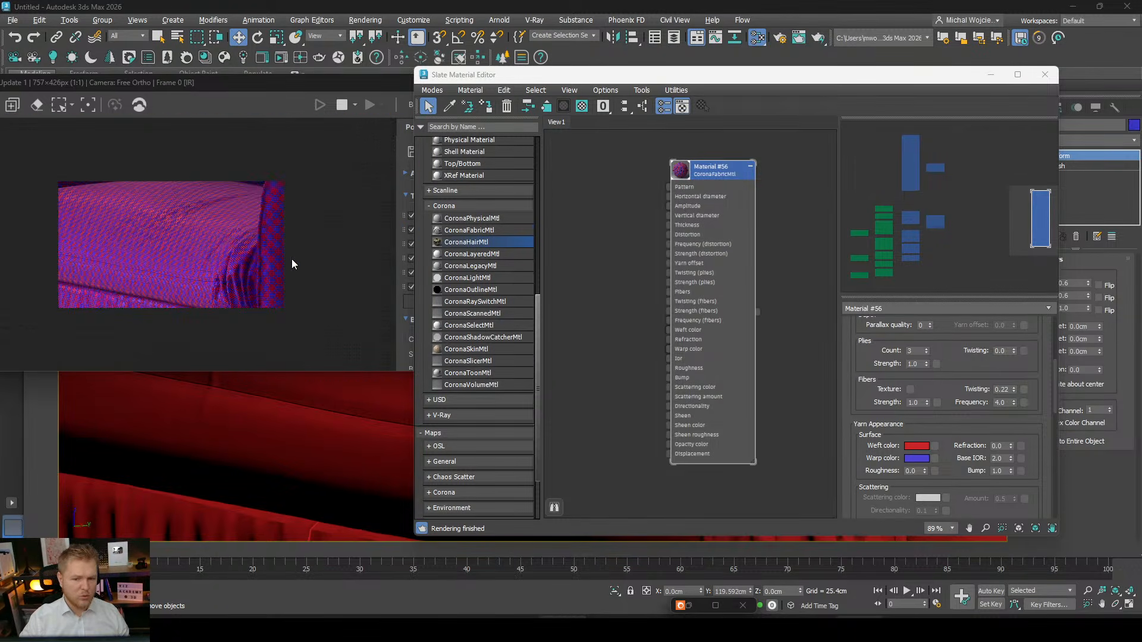
scroll(290, 262, up, 1)
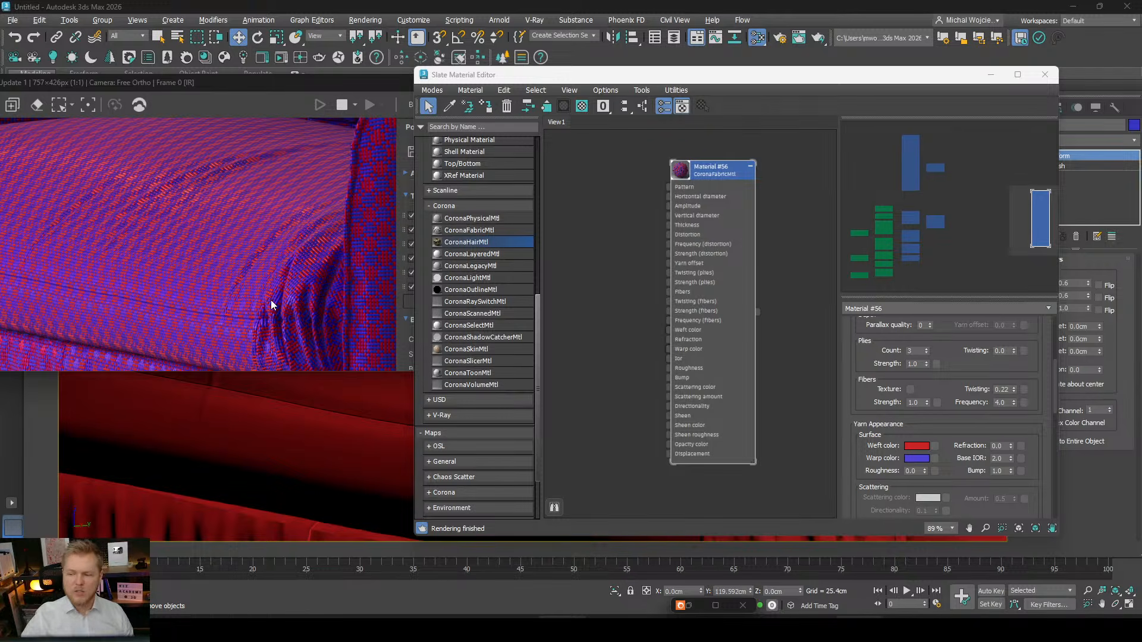
Change the fabric material's weave pattern to Satin.
scroll(966, 369, up, 5)
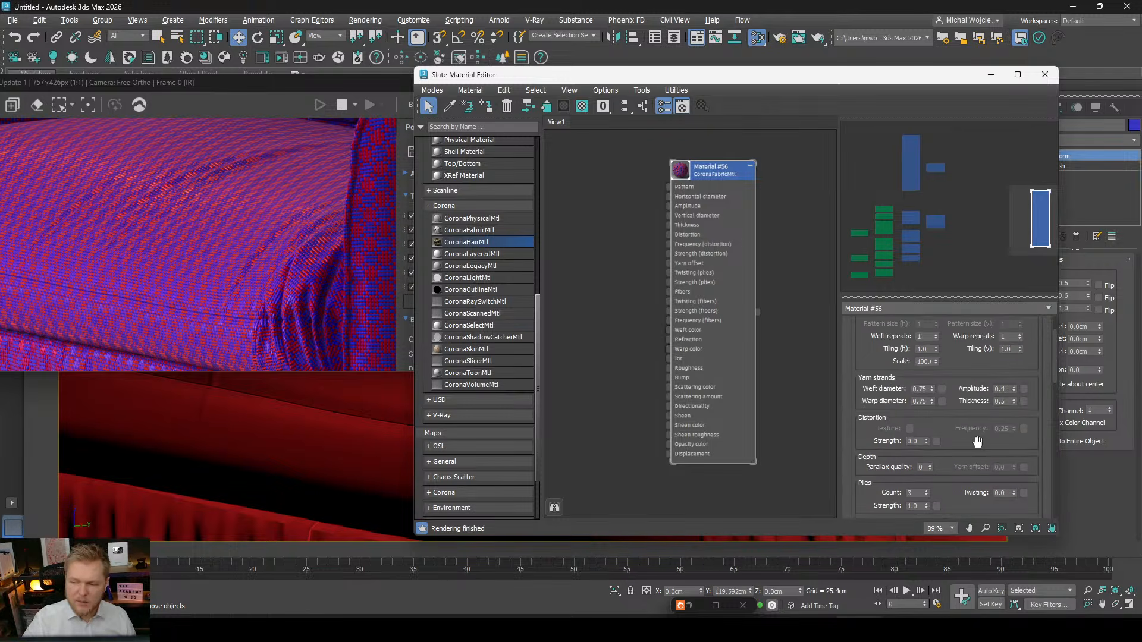
scroll(959, 383, up, 2)
click(948, 373)
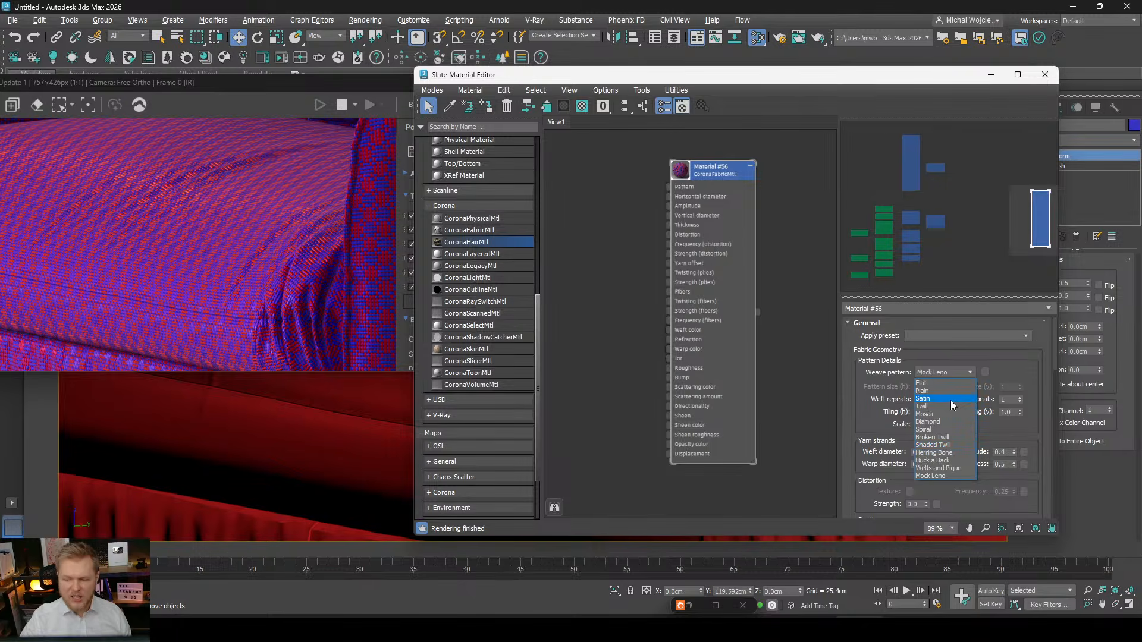
click(951, 401)
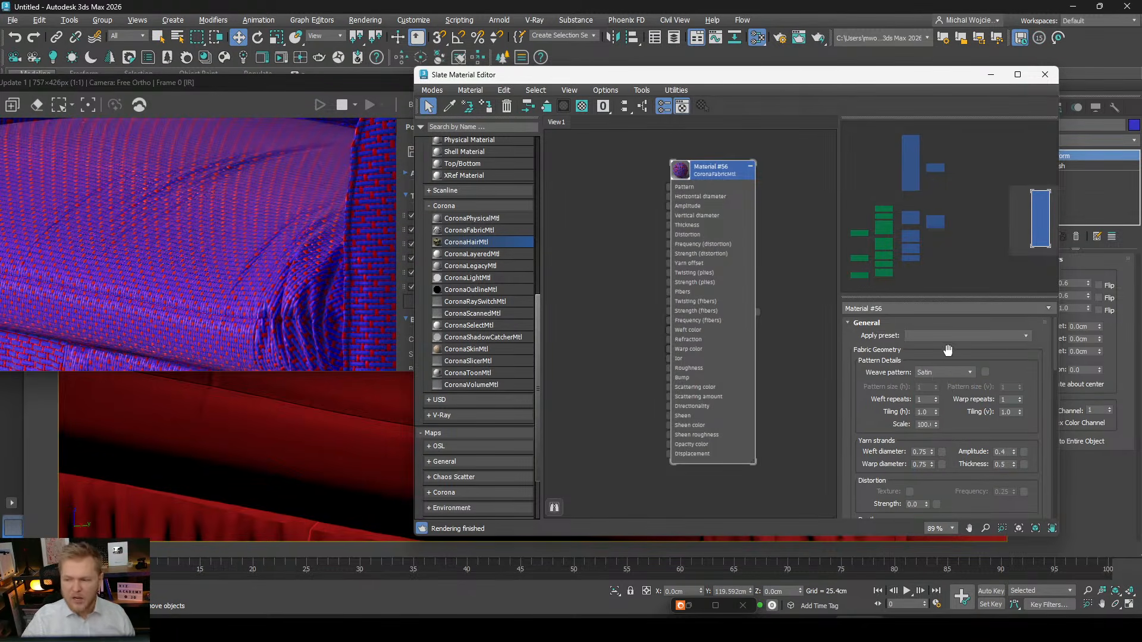
Apply the Couch A fabric preset, accepting the property reset, and cycle through Couch B to Organza.
click(952, 335)
click(947, 401)
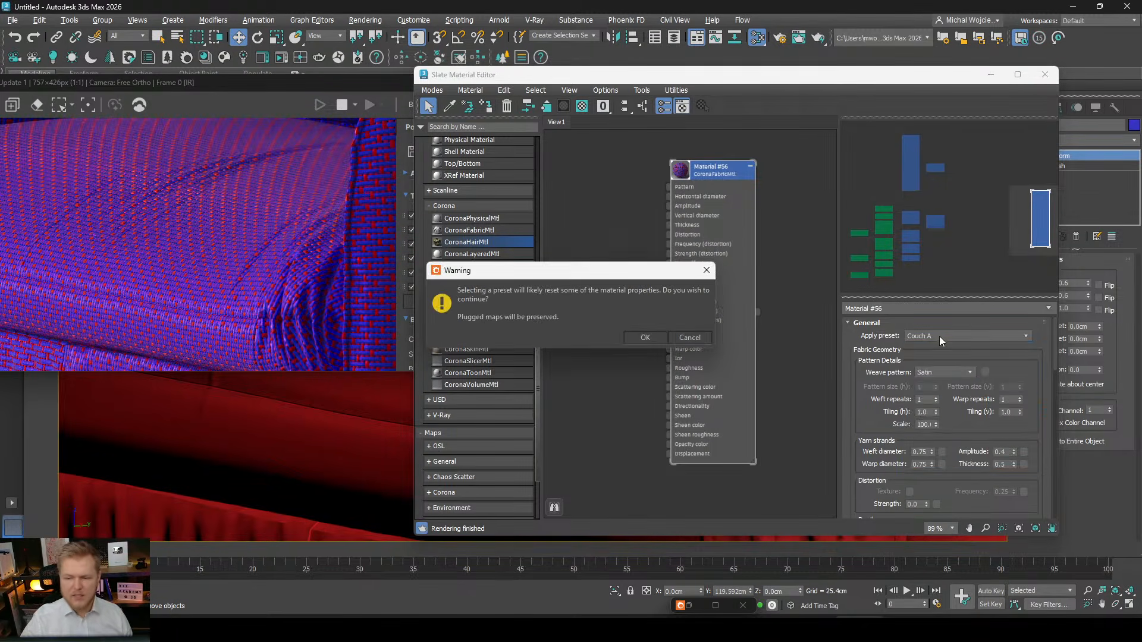
click(646, 337)
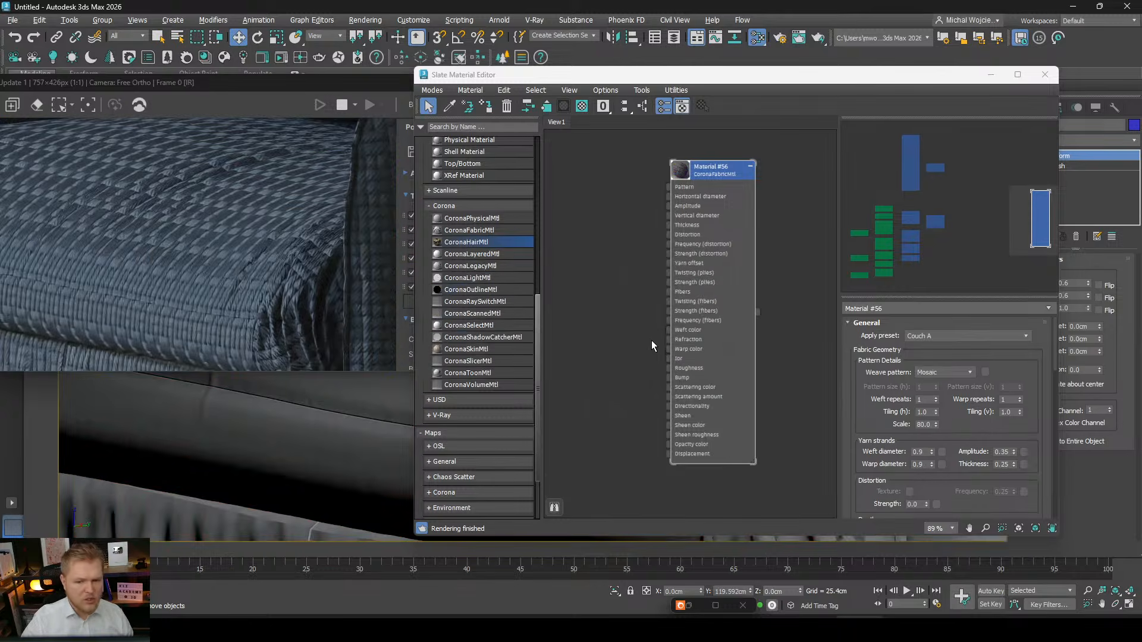
scroll(931, 336, down, 1)
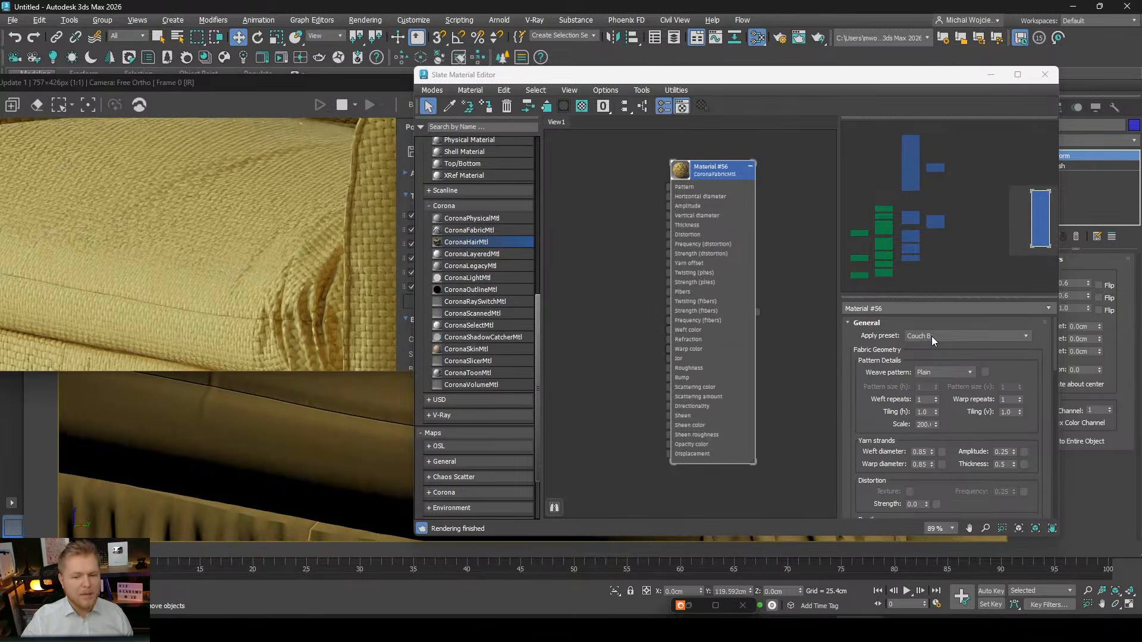
scroll(932, 336, down, 1)
scroll(931, 337, down, 1)
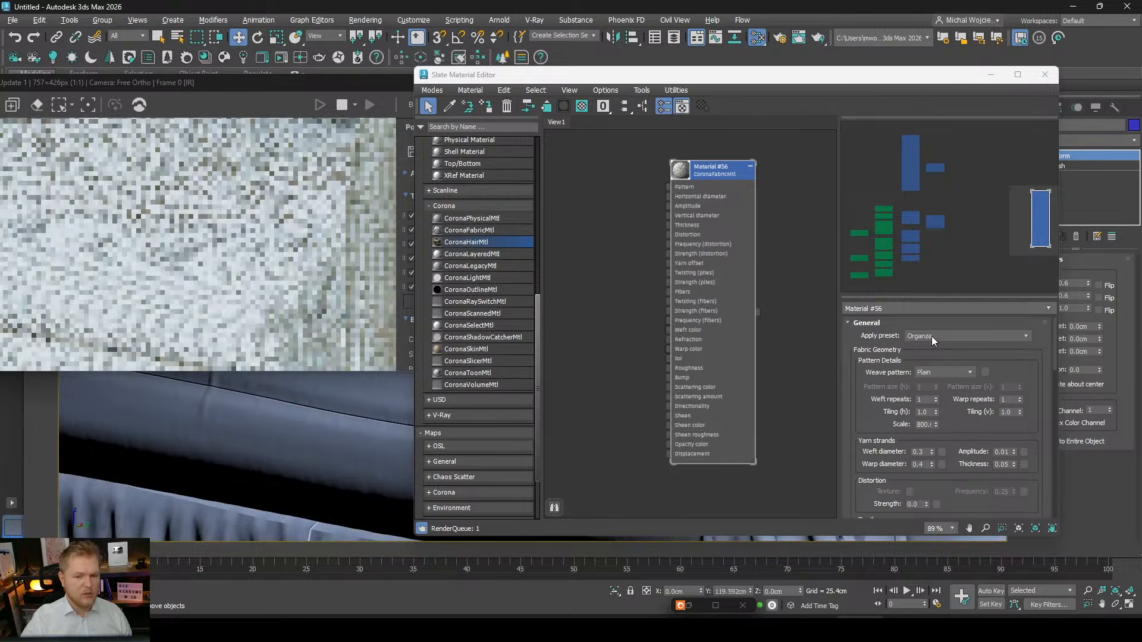
Inspect the Organza fabric on the sofa's cushions, seat, skirt and armrest in the interactive render.
click(989, 76)
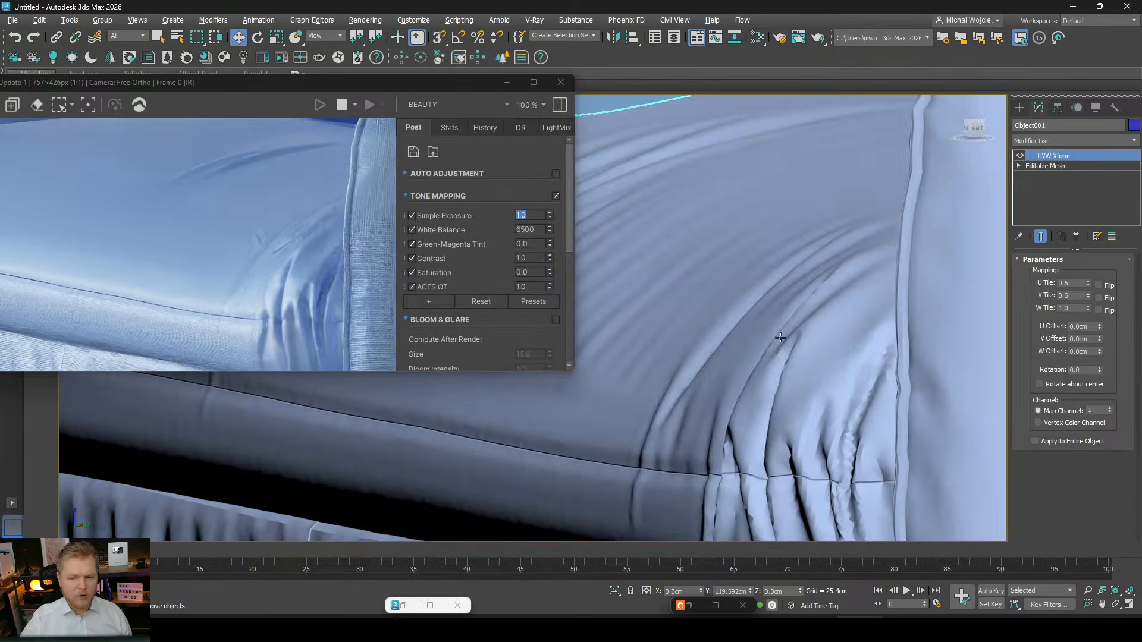
scroll(764, 394, down, 5)
middle_drag(764, 395, 700, 376)
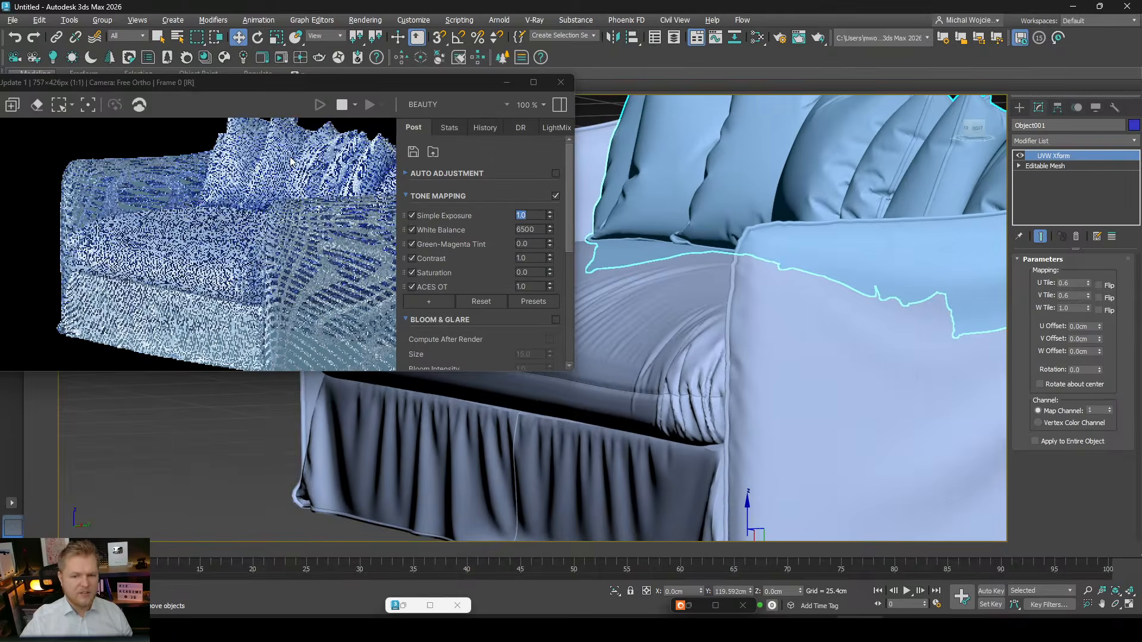
scroll(286, 160, up, 2)
scroll(286, 159, up, 2)
scroll(288, 157, down, 4)
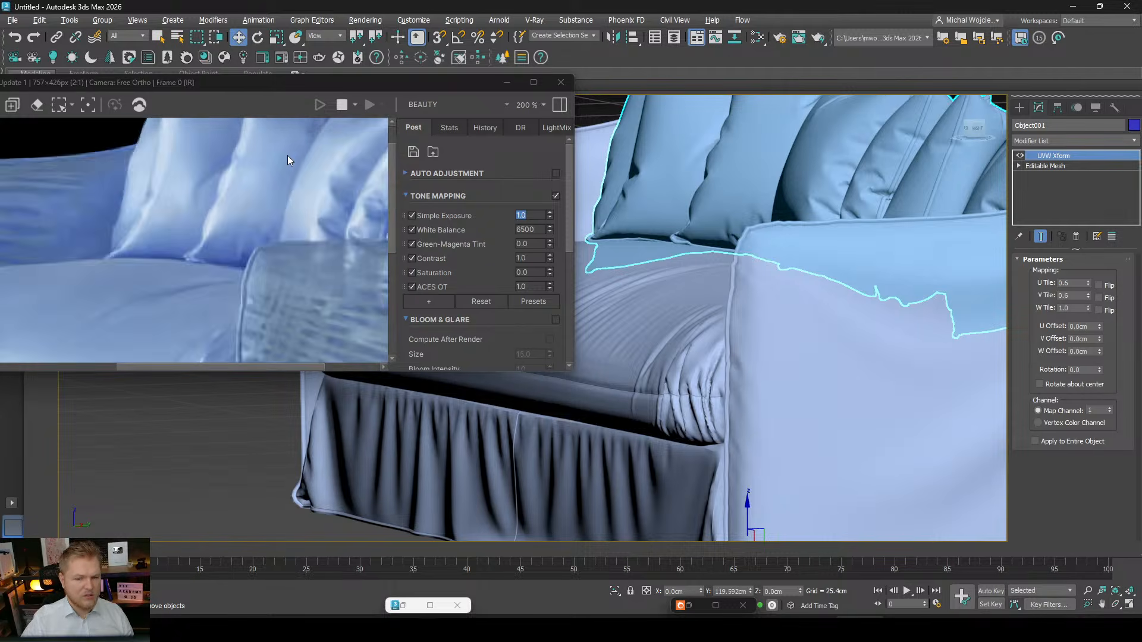
scroll(349, 273, up, 1)
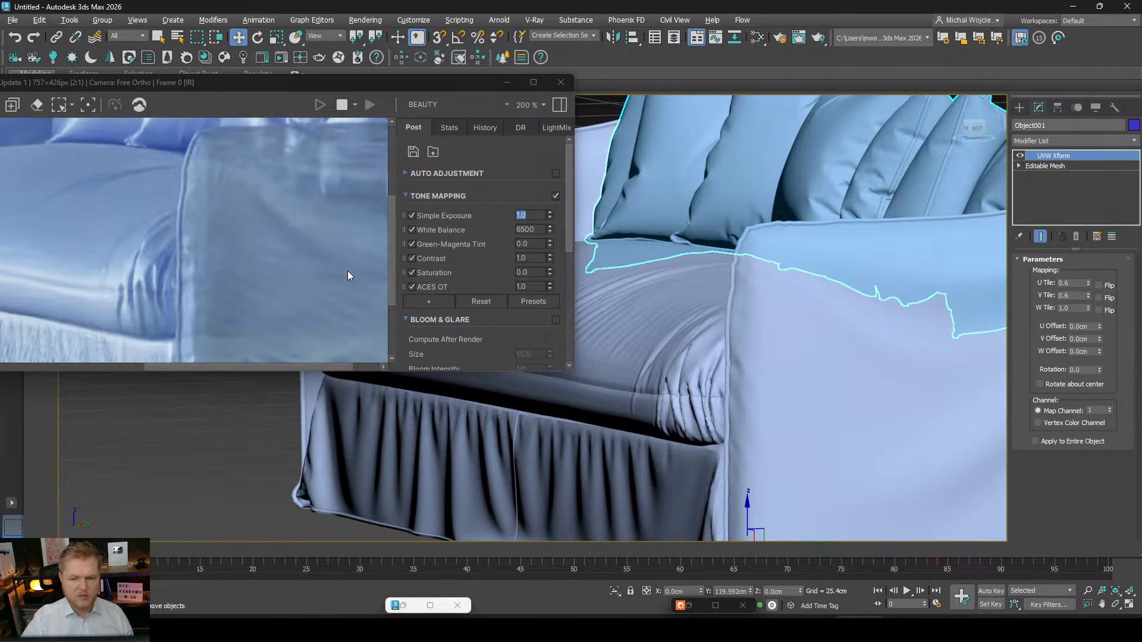
Switch the viewport to perspective and examine the Organza fabric on the back cushions and armrest up close.
scroll(348, 270, down, 2)
scroll(250, 298, up, 2)
scroll(252, 305, down, 1)
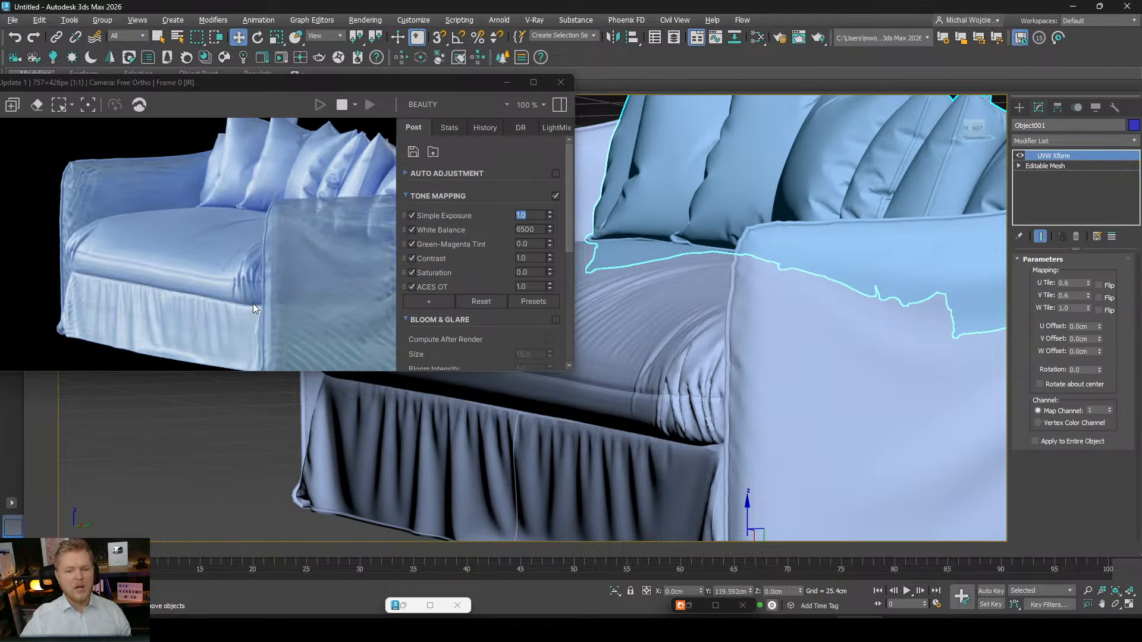
key(p)
alt+middle_drag(734, 362, 708, 273)
scroll(712, 282, up, 3)
scroll(712, 282, up, 2)
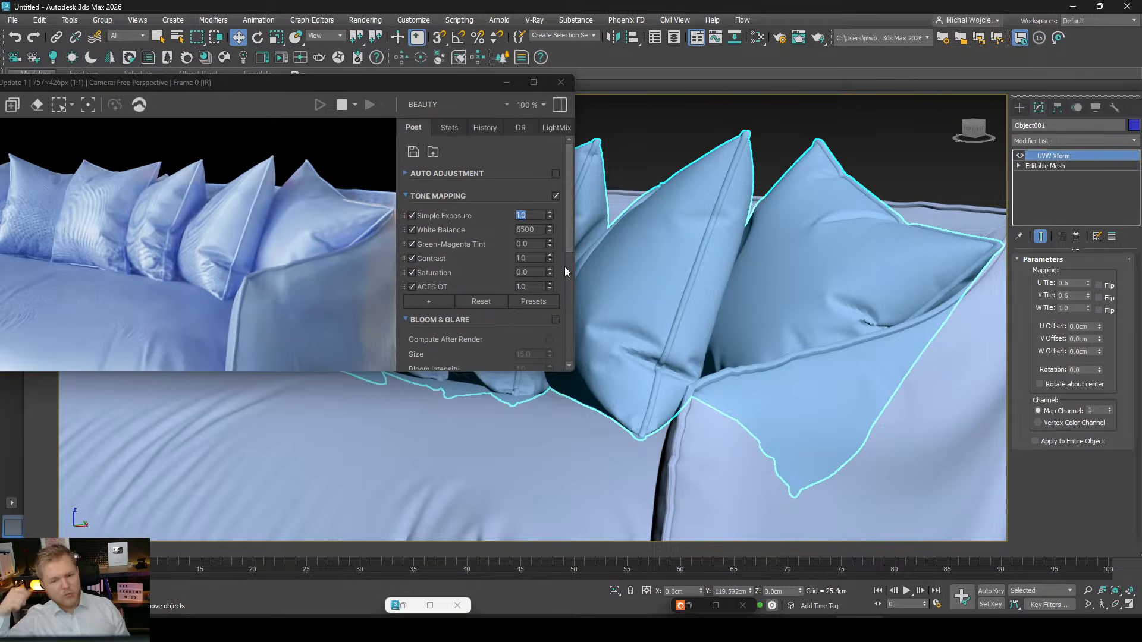
scroll(326, 172, up, 2)
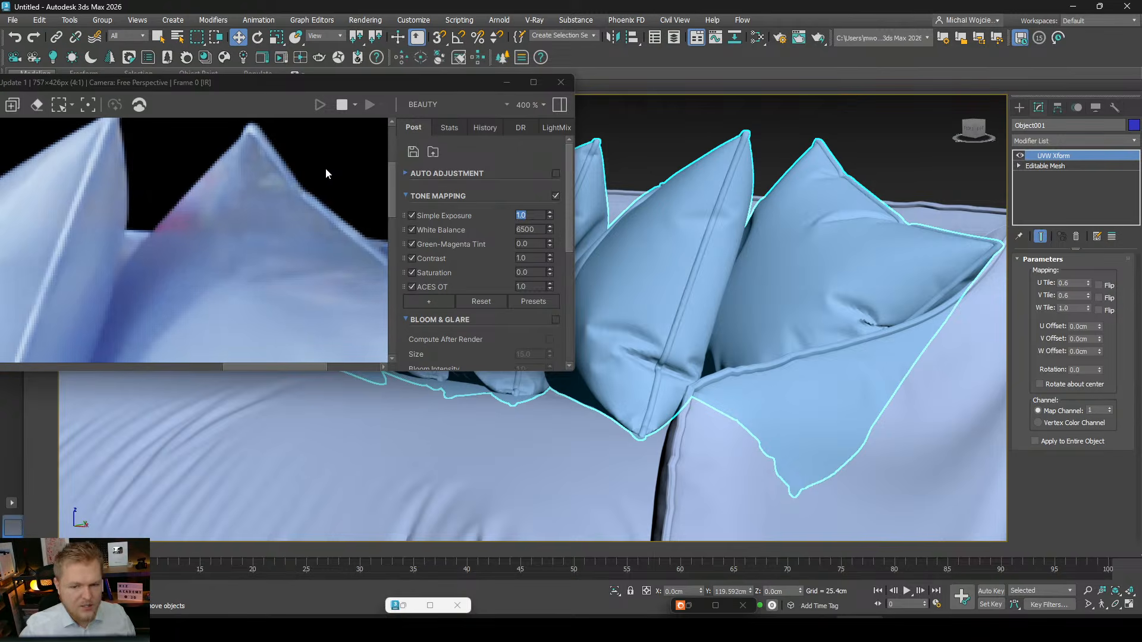
scroll(294, 215, down, 2)
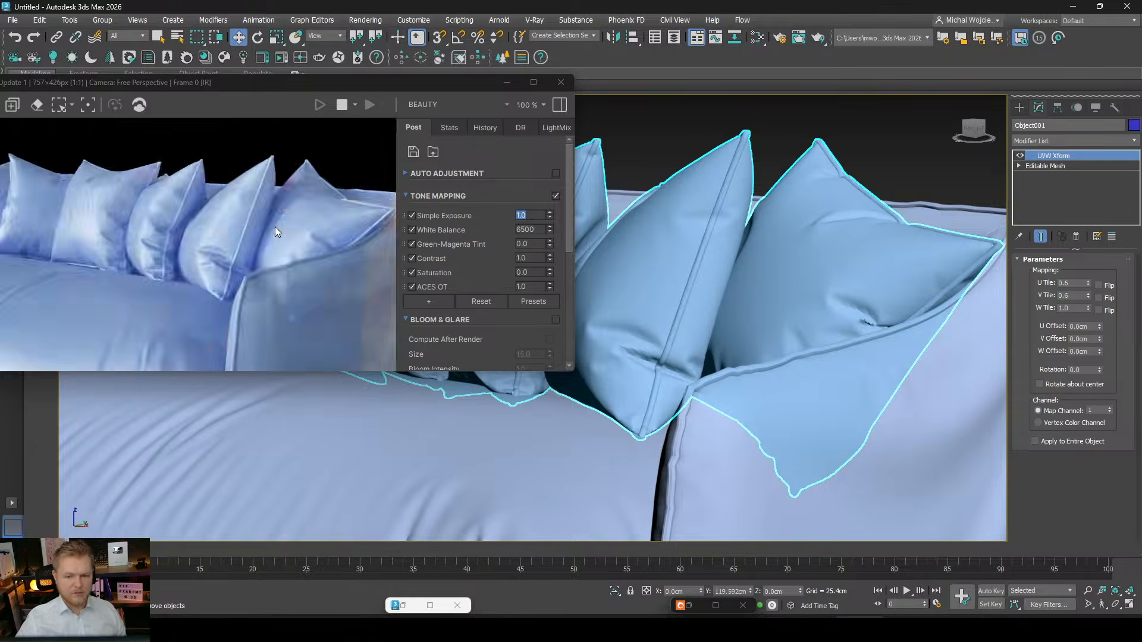
Apply the Rope net preset to the fabric material and try pattern scales of 600 and 60, ending at 250.
click(755, 38)
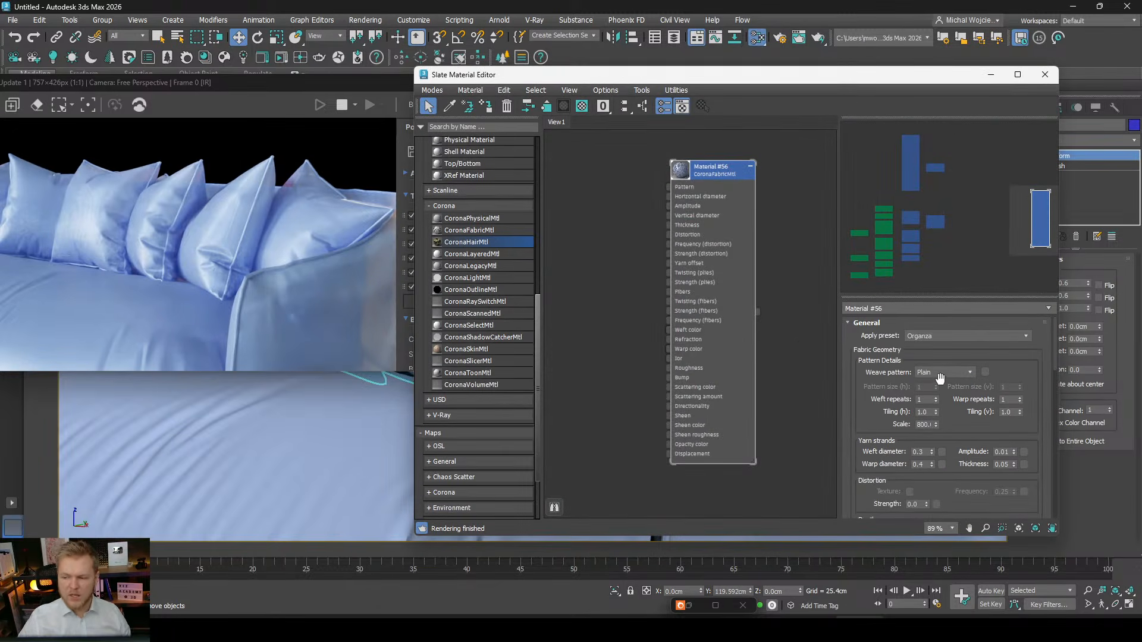
scroll(948, 333, down, 1)
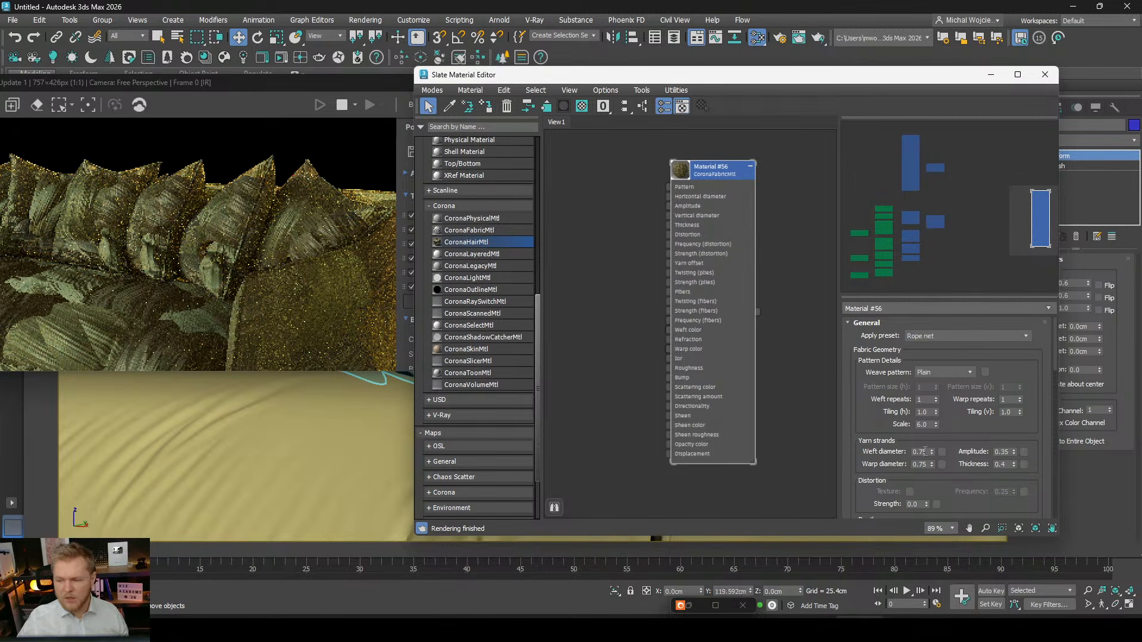
click(930, 423)
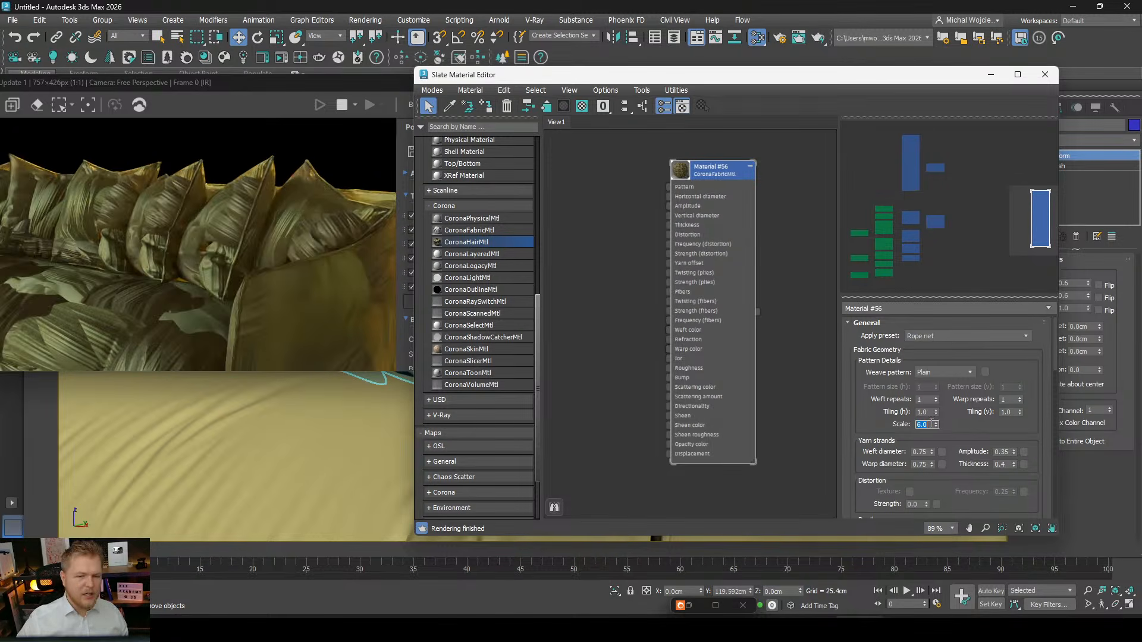
text(600)
key(Return)
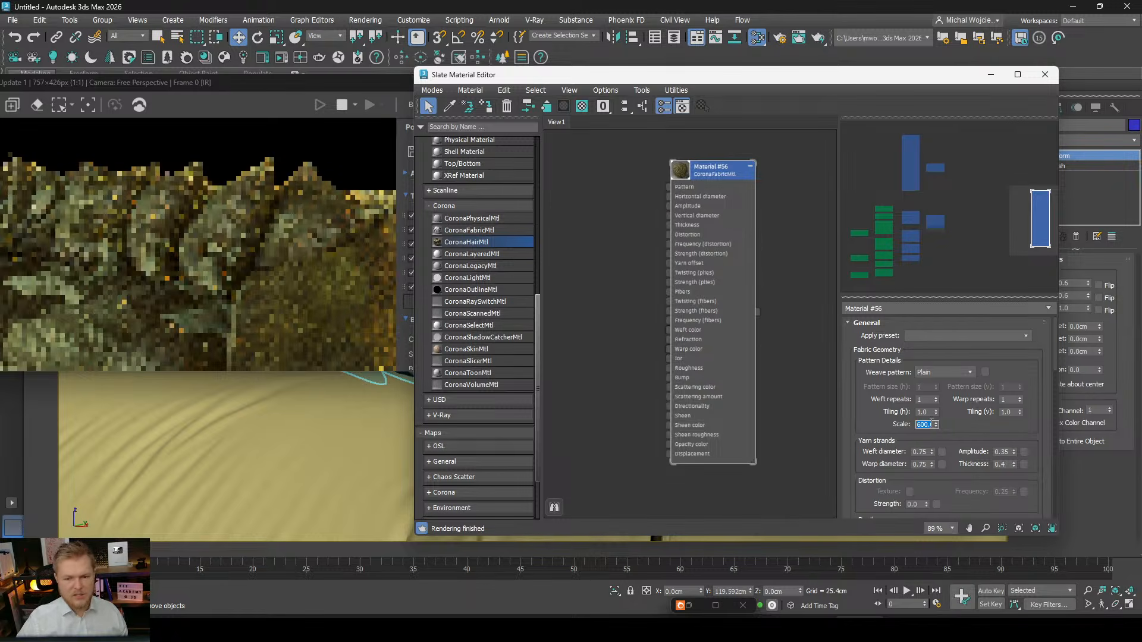
text(60)
key(Return)
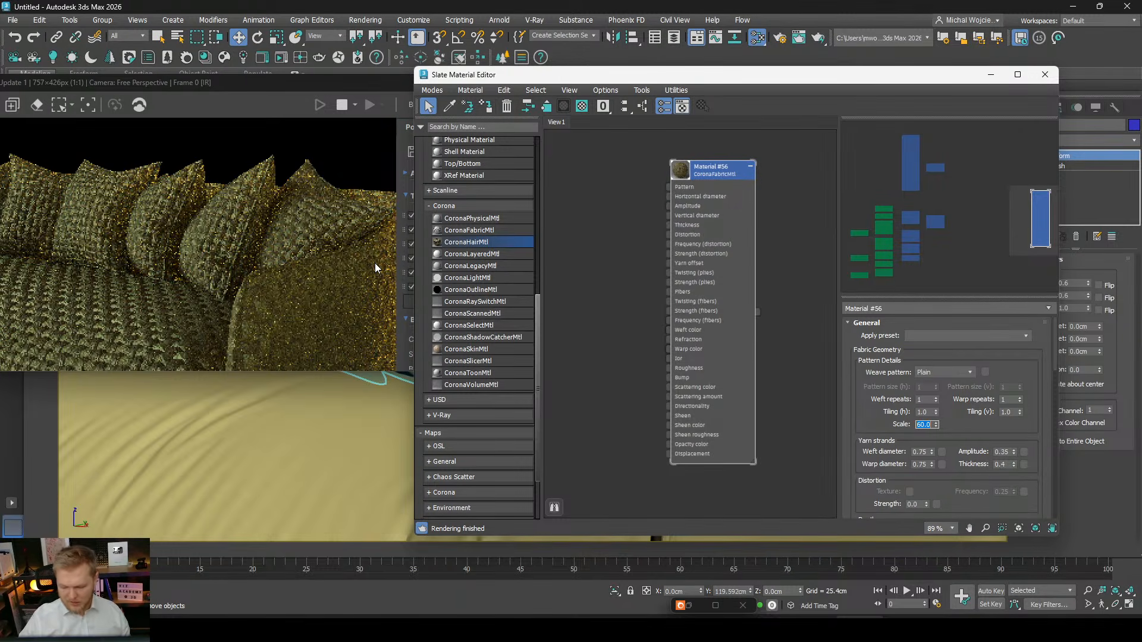
text(250)
key(Return)
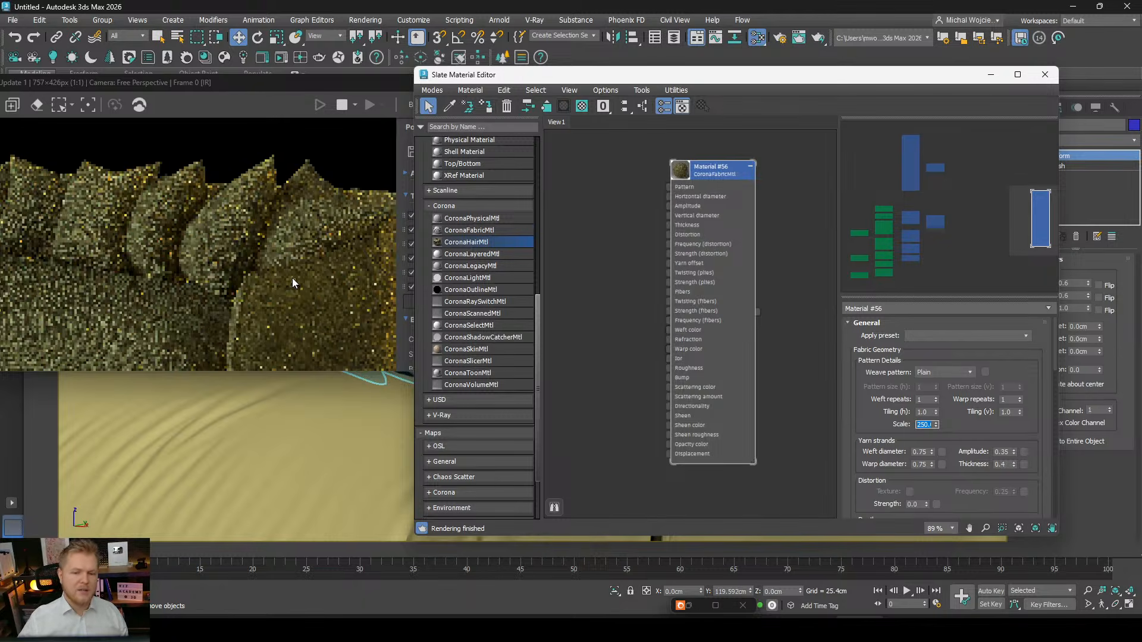
Examine the Rope net weave on the cushions and seat in the render, moving the frame buffer window fully into view.
scroll(224, 172, up, 1)
middle_drag(245, 244, 244, 230)
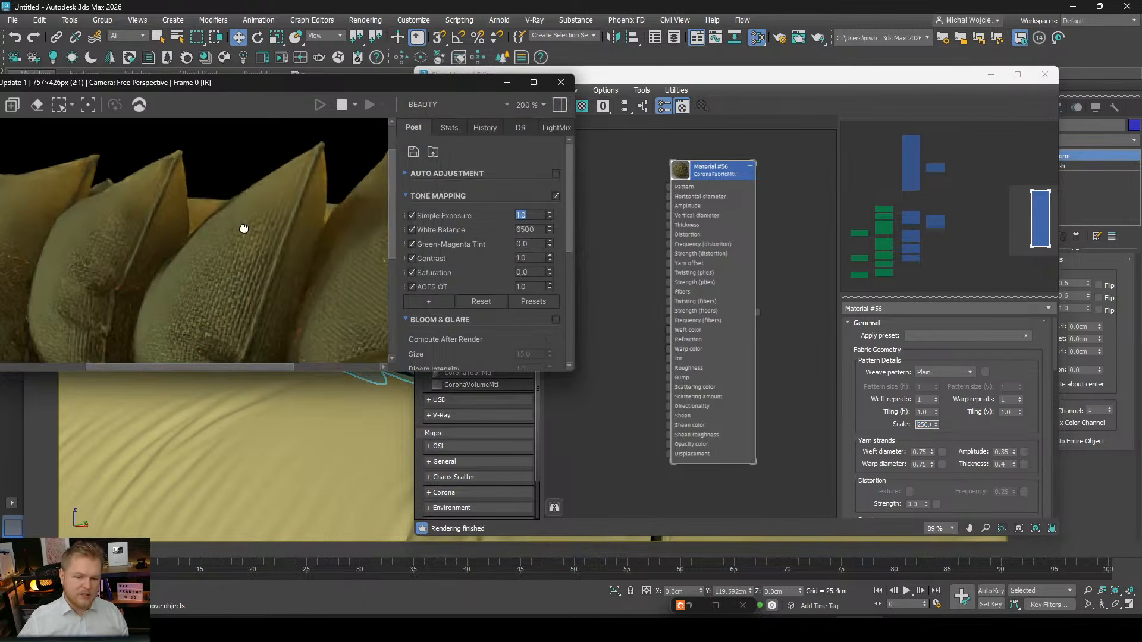
scroll(317, 234, up, 1)
scroll(323, 230, down, 2)
scroll(185, 324, up, 2)
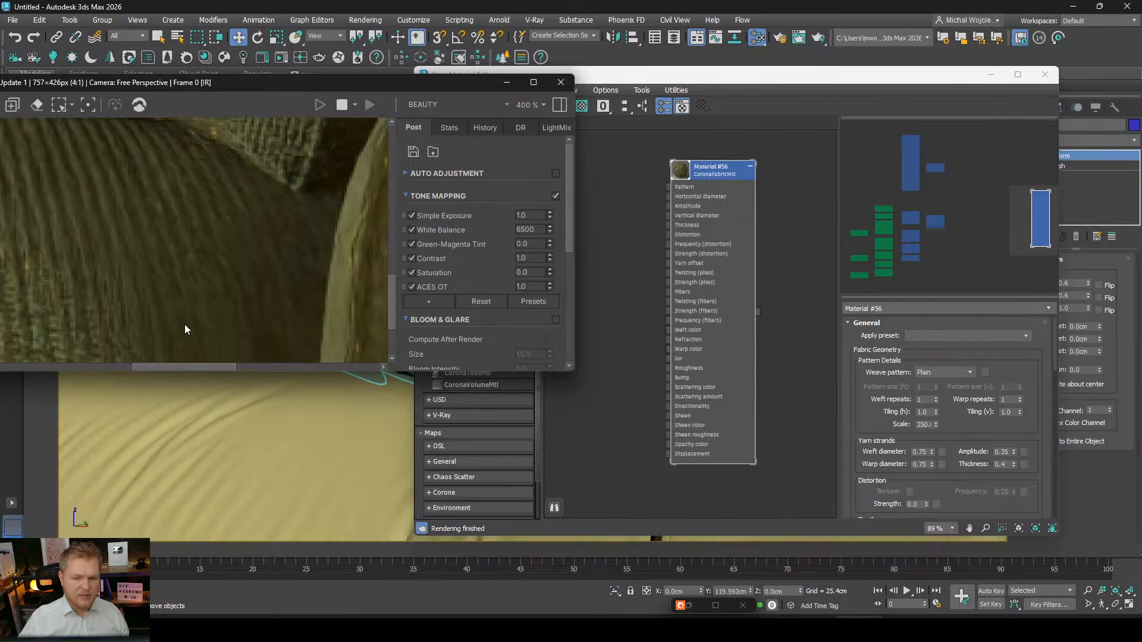
middle_drag(184, 324, 224, 279)
scroll(208, 276, down, 2)
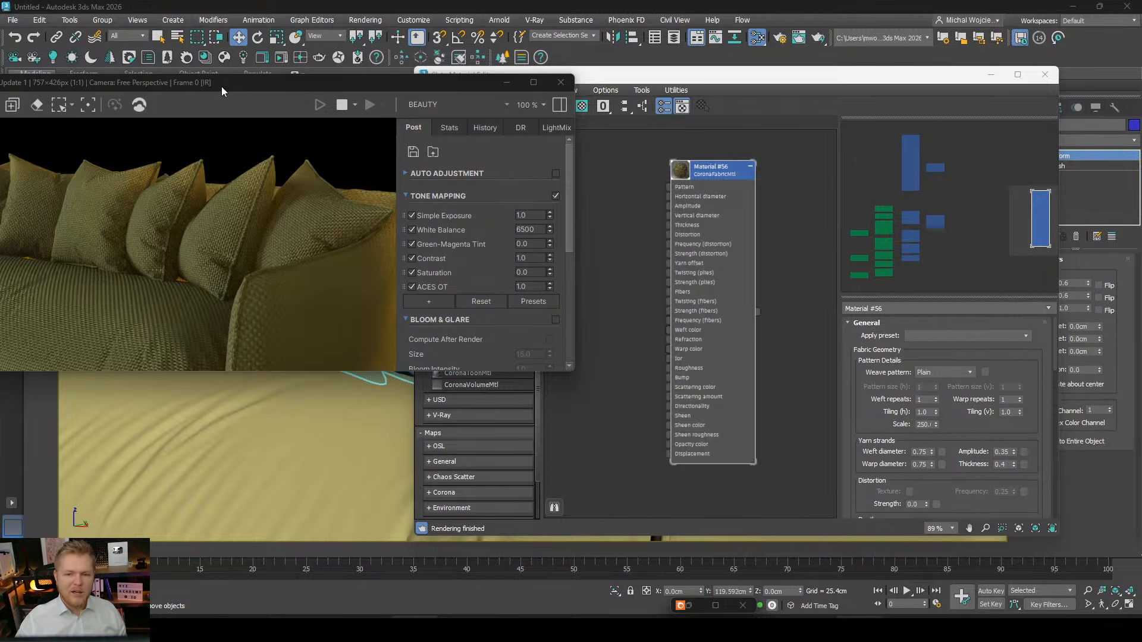
drag(221, 83, 352, 119)
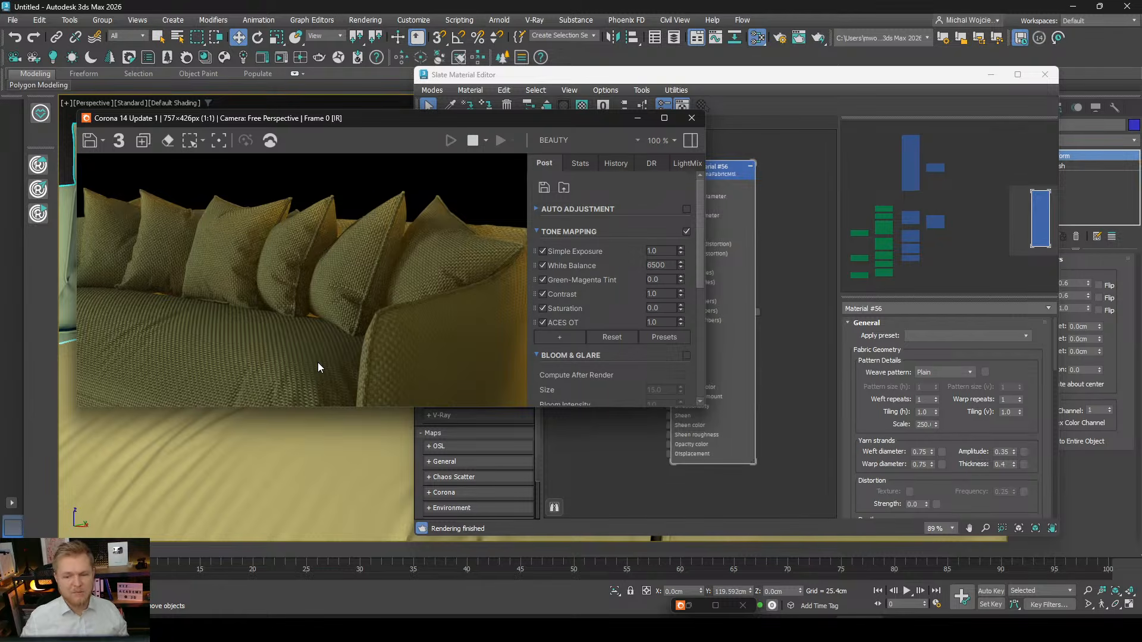
scroll(299, 349, up, 1)
scroll(299, 348, down, 1)
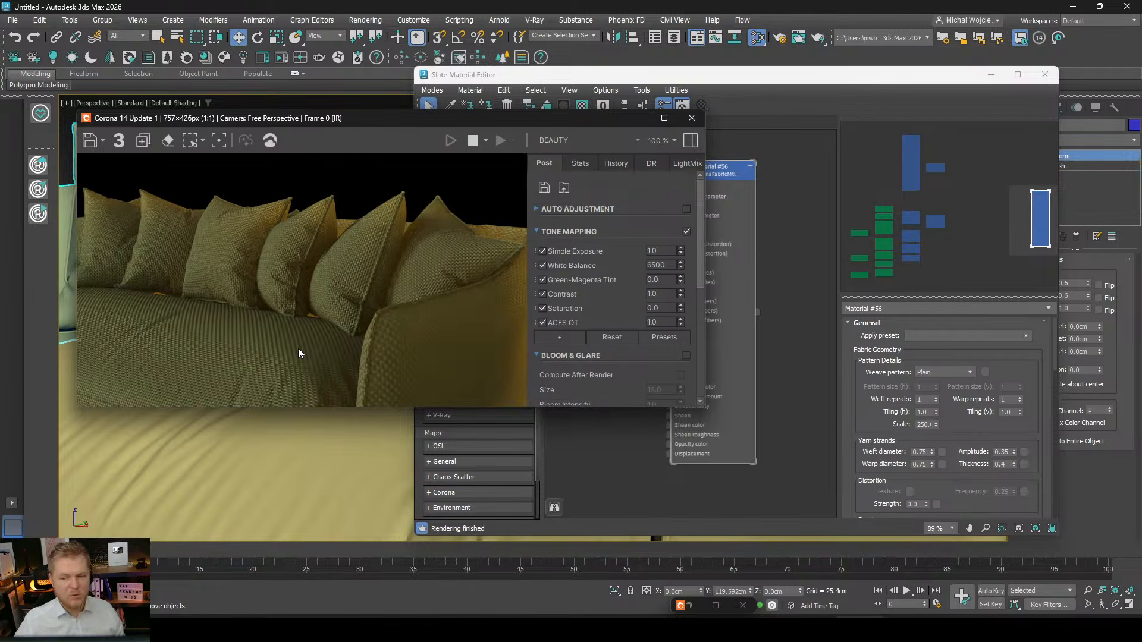
Close the material editor and set the cushion object's UVW Xform rotation to 90.
click(1044, 74)
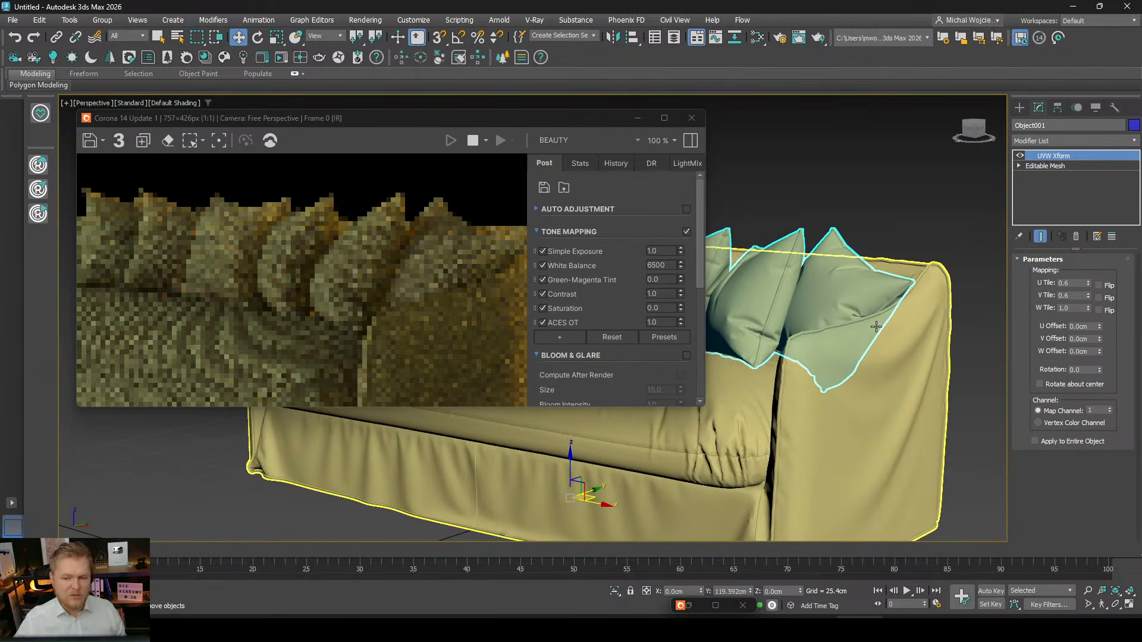
scroll(808, 292, up, 3)
scroll(809, 292, down, 3)
scroll(834, 308, up, 3)
alt+middle_drag(805, 316, 798, 329)
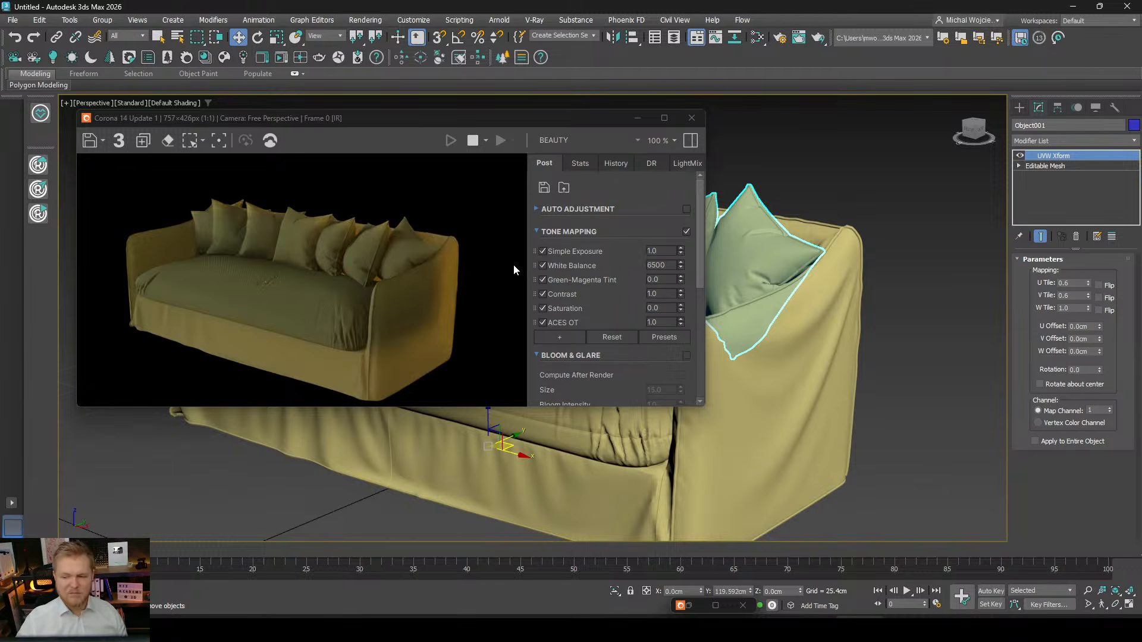
scroll(683, 428, up, 5)
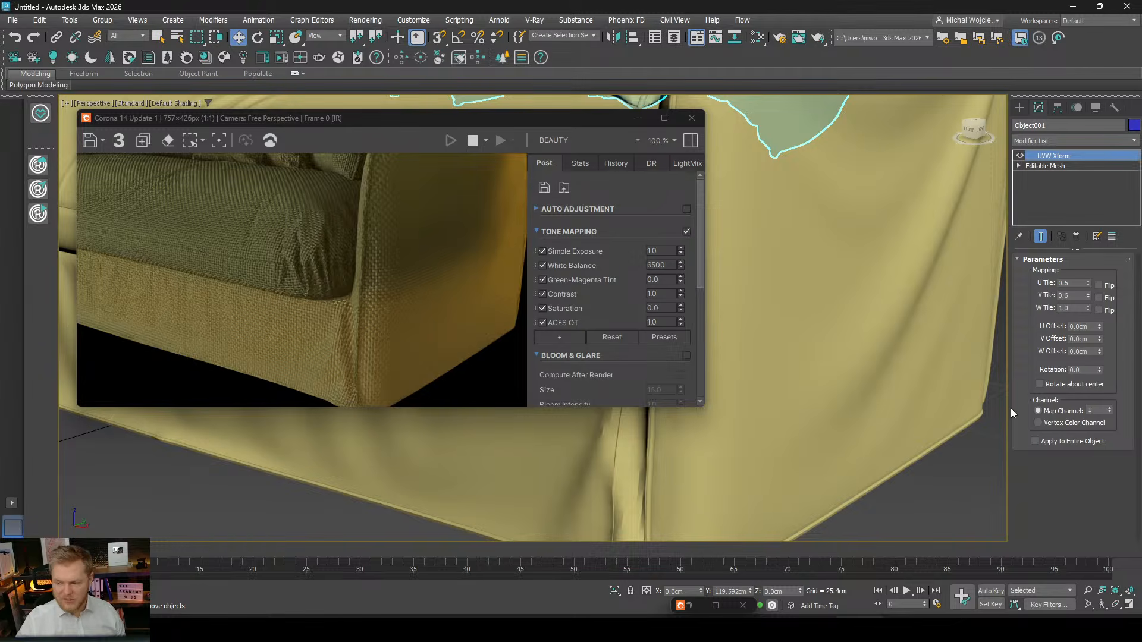
double_click(1086, 370)
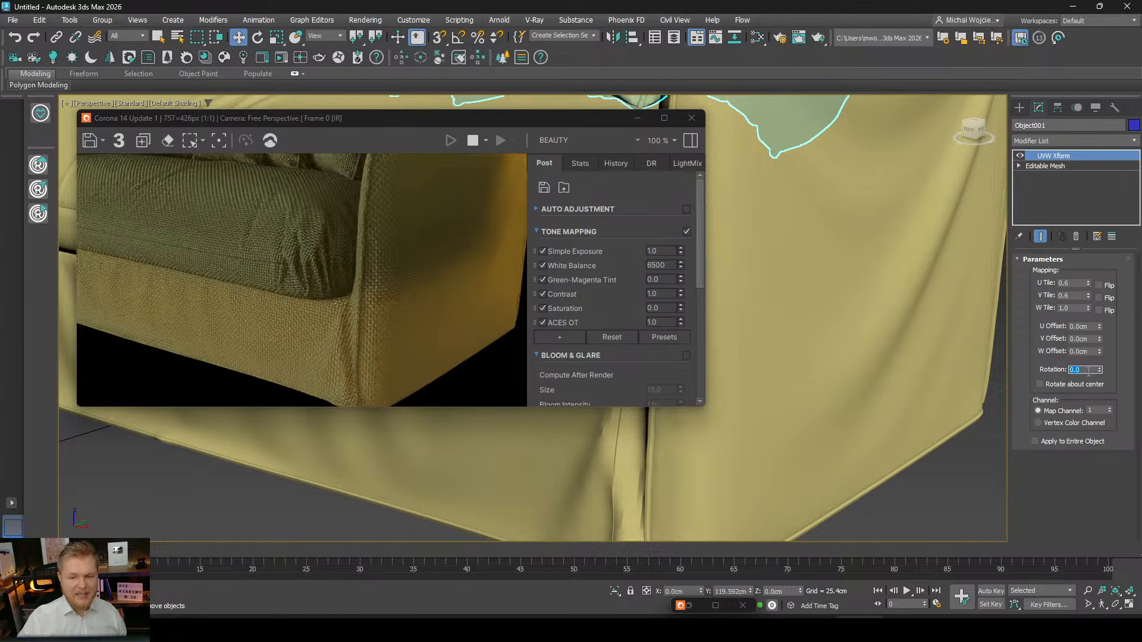
text(90)
key(Return)
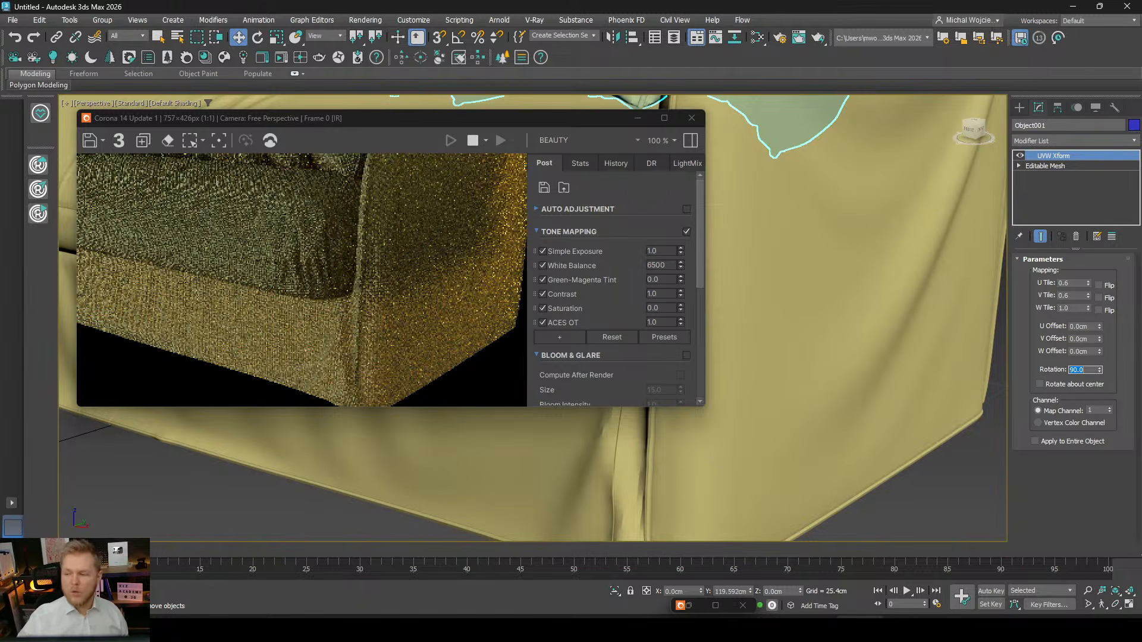
Apply the Blended Polyester preset to the fabric material, accepting the property reset.
middle_drag(286, 471, 548, 507)
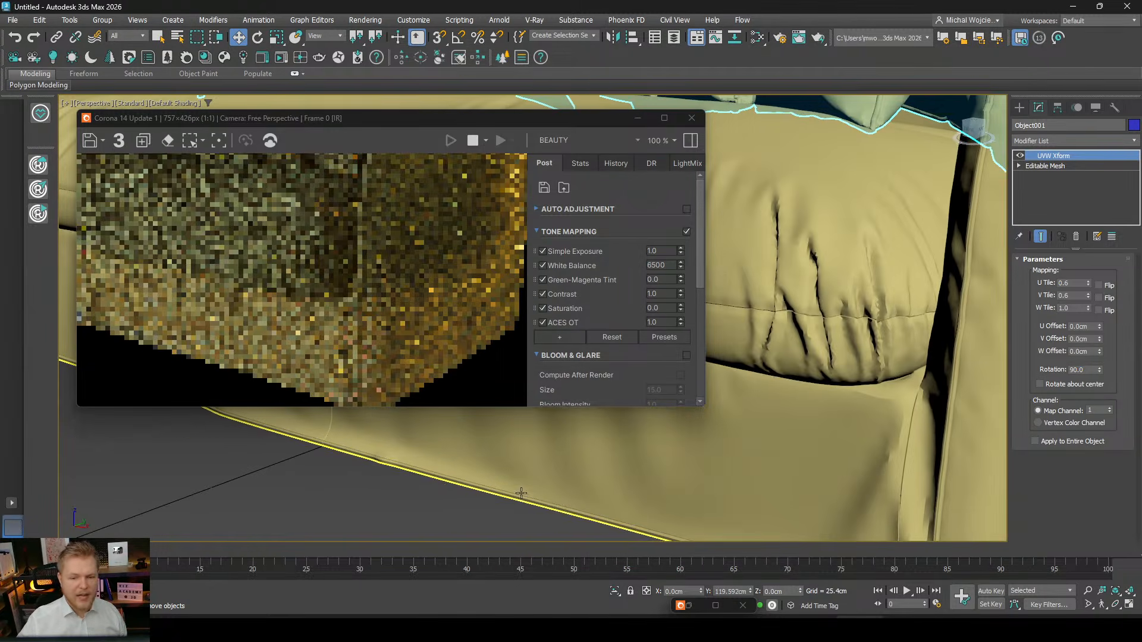
middle_drag(383, 462, 491, 518)
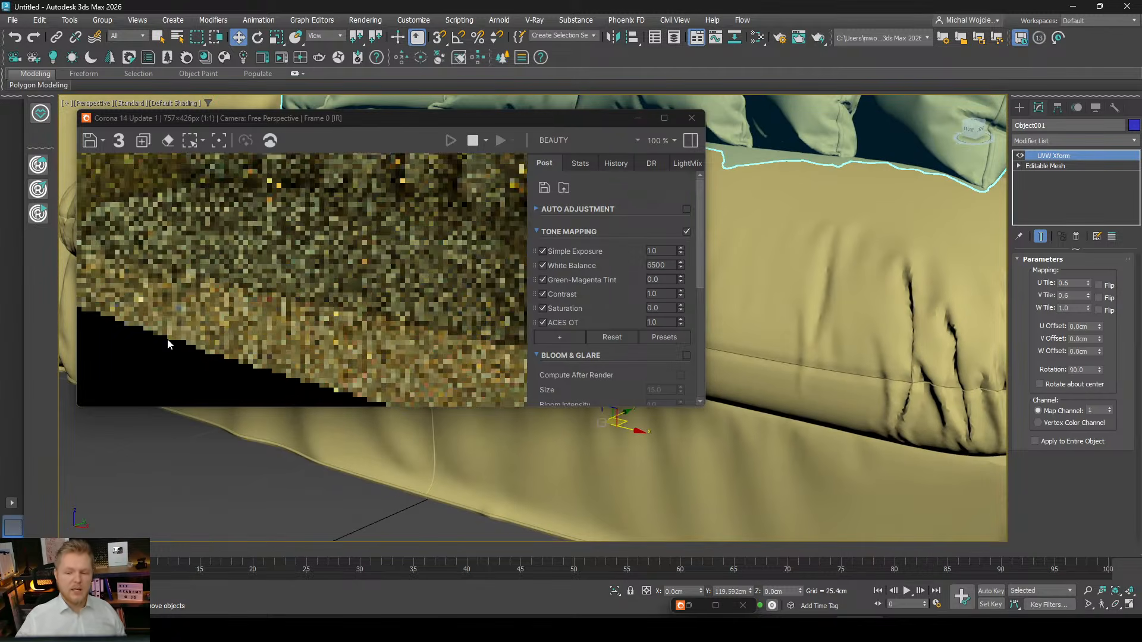
scroll(226, 333, up, 1)
scroll(231, 328, down, 1)
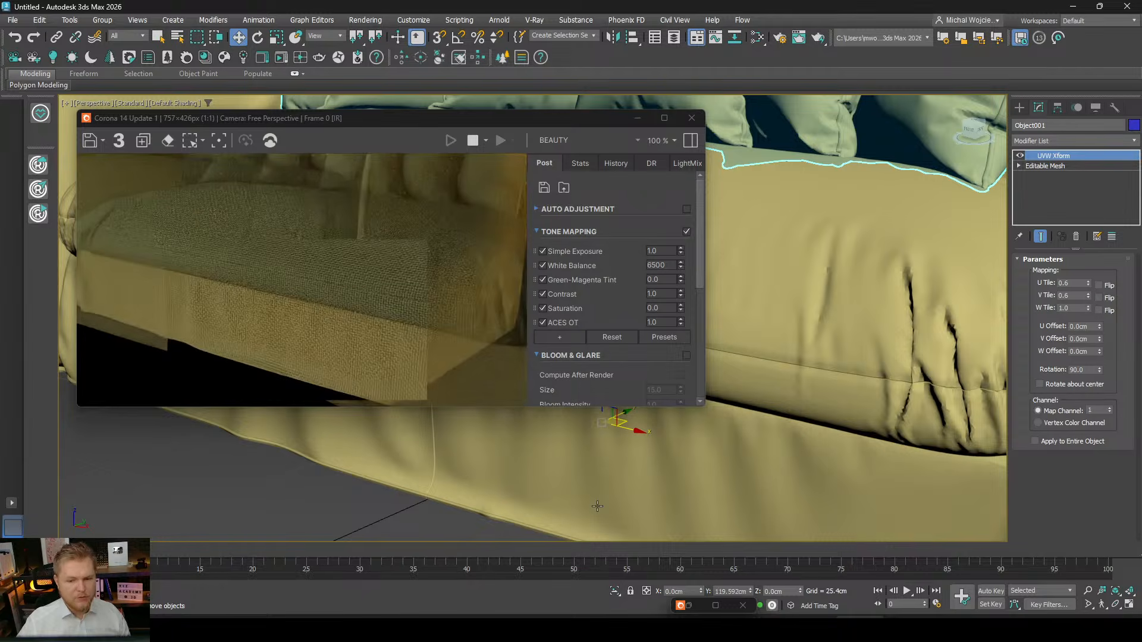
scroll(543, 458, up, 5)
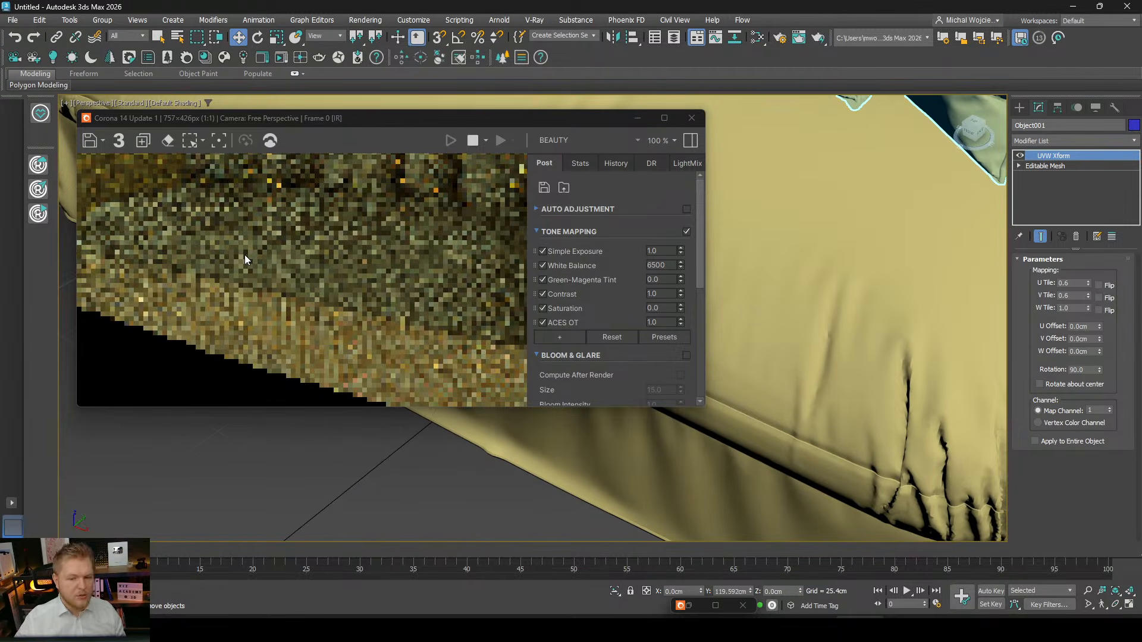
click(759, 38)
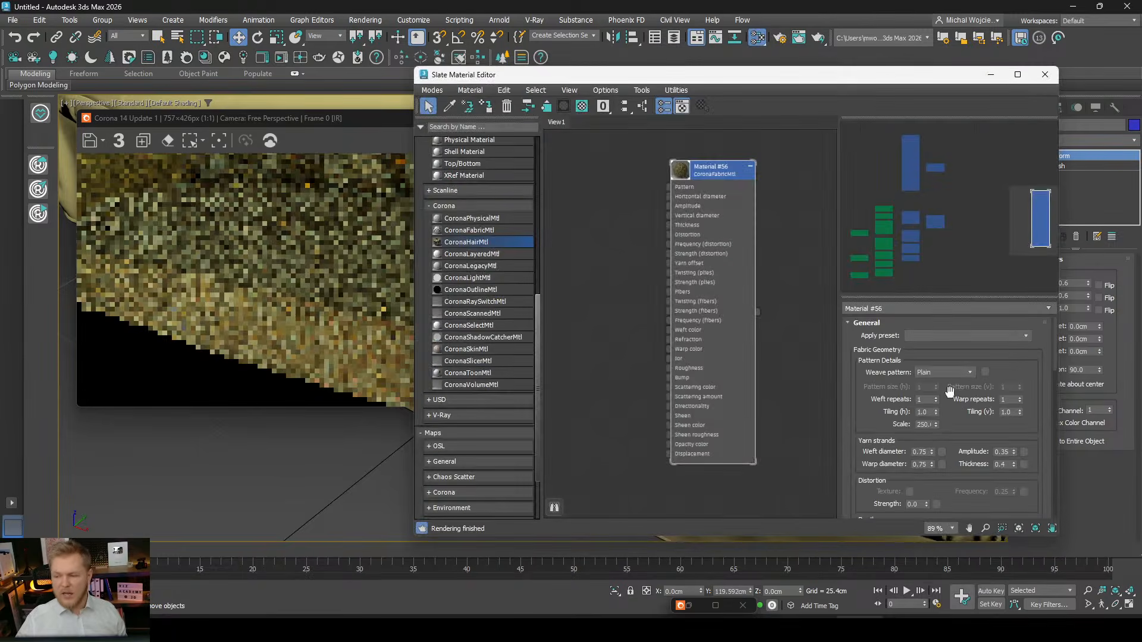
click(958, 336)
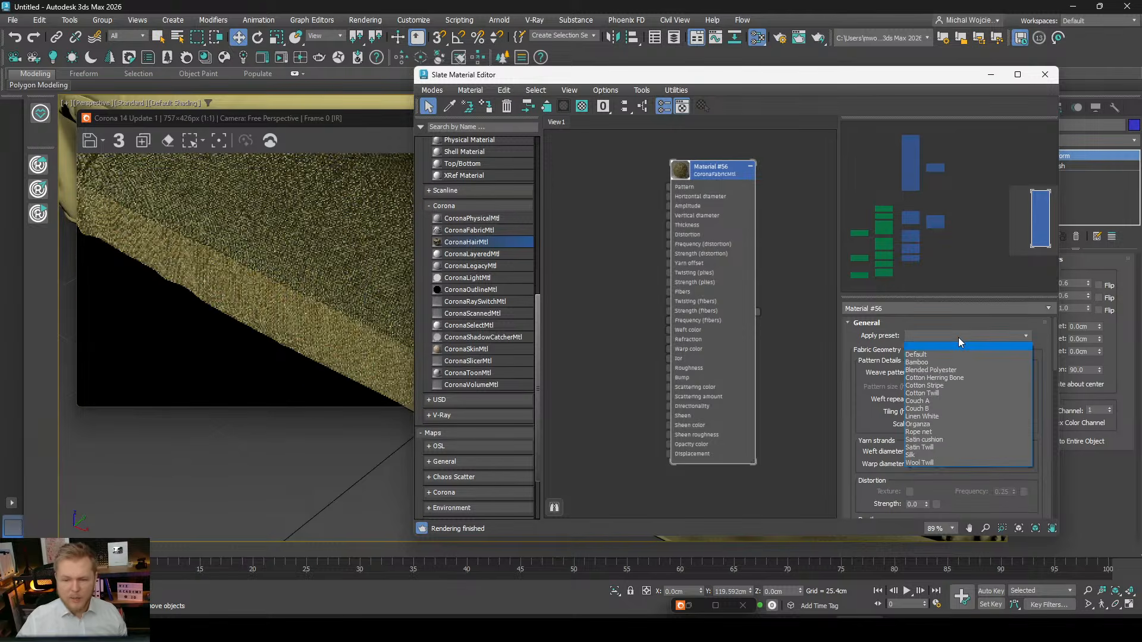
click(957, 370)
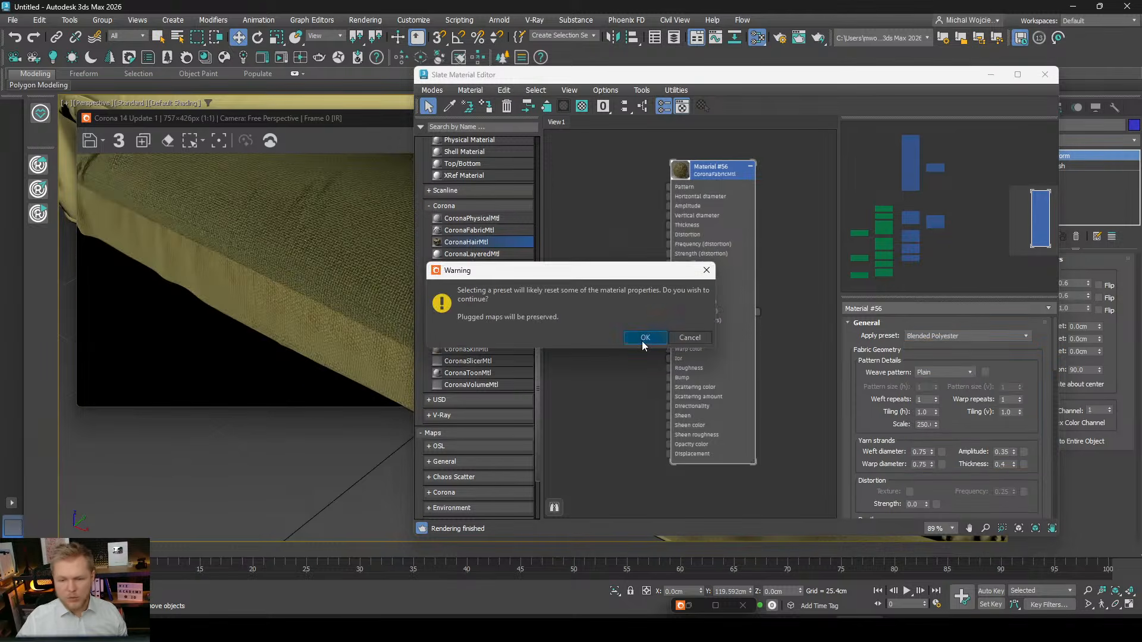
click(644, 337)
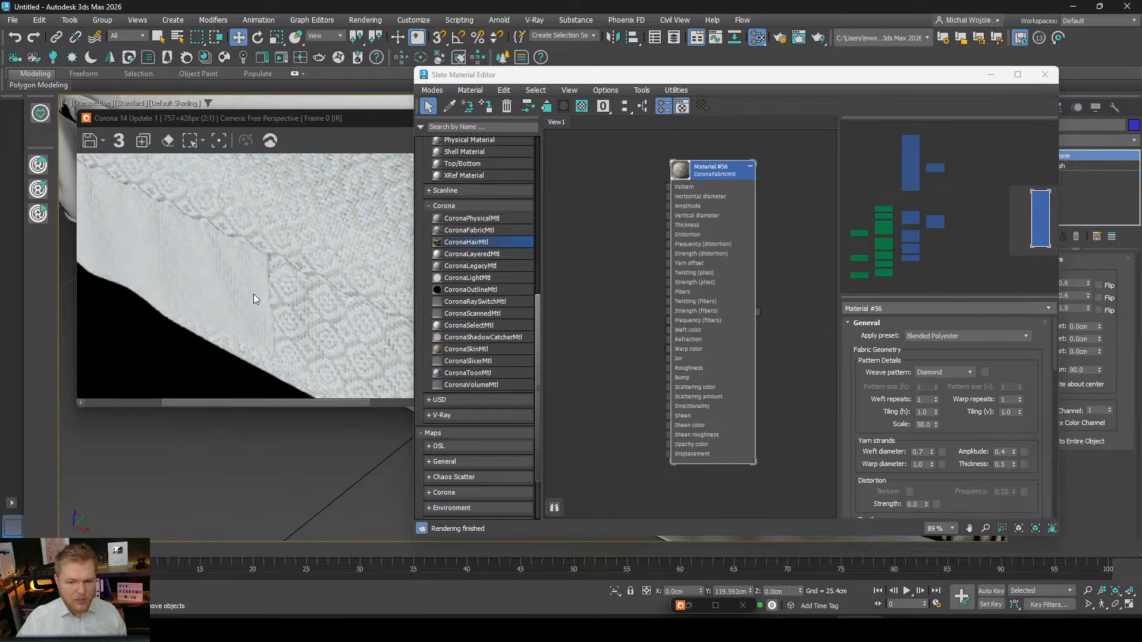
Examine the diamond weave on the seat and skirt at several magnifications, minimizing the material editor for an extreme close-up.
scroll(271, 314, up, 2)
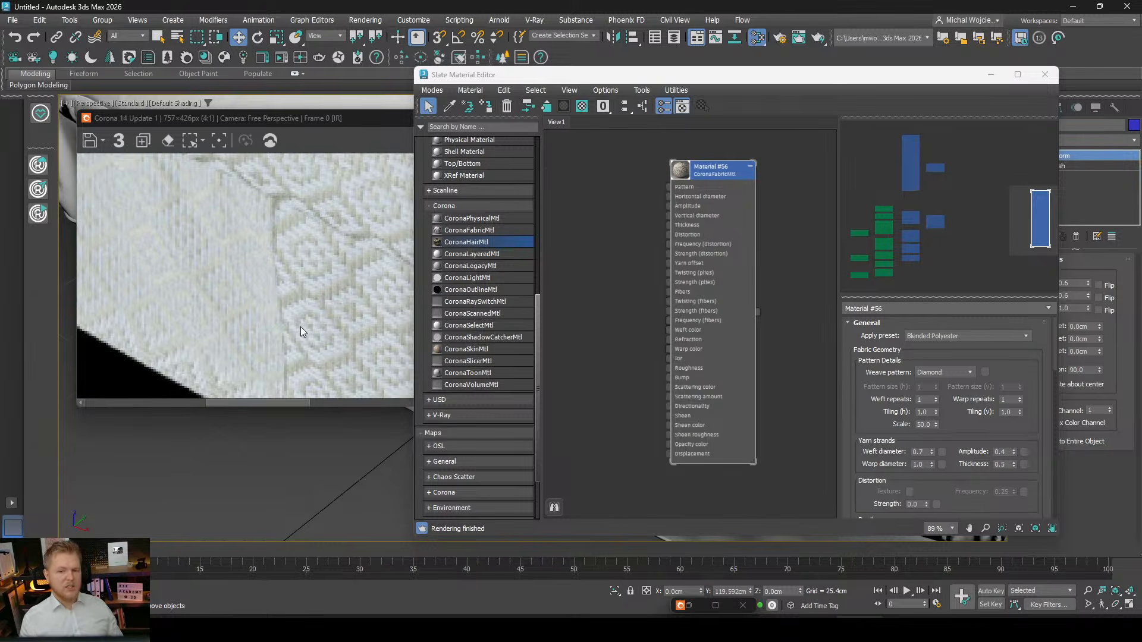
scroll(300, 332, down, 2)
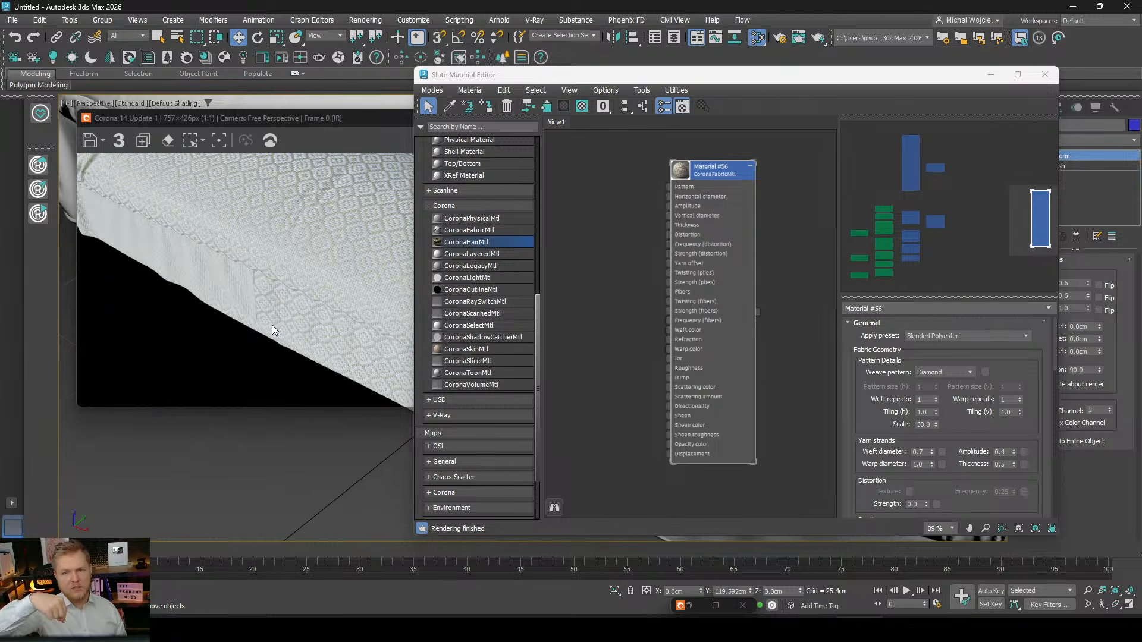
scroll(225, 294, up, 2)
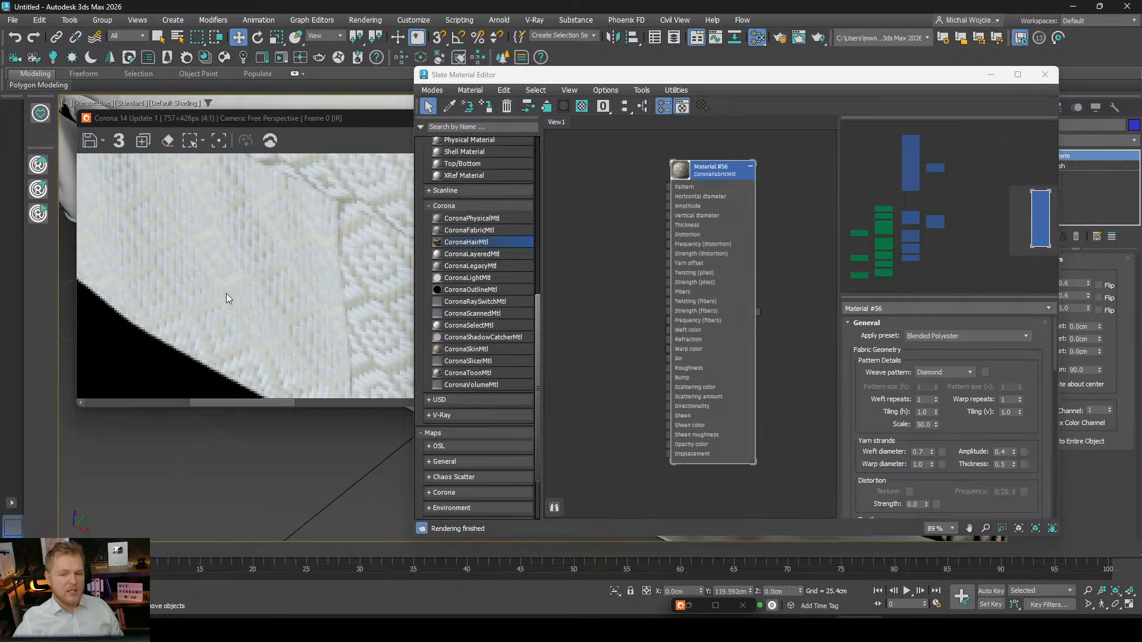
click(283, 285)
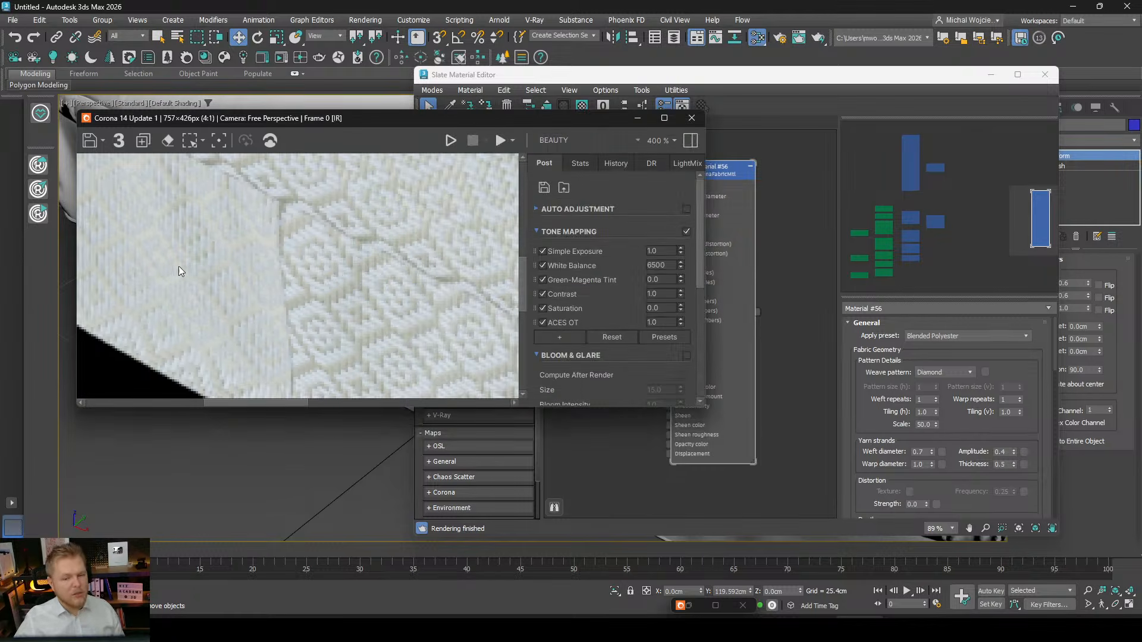
scroll(249, 291, down, 2)
click(990, 75)
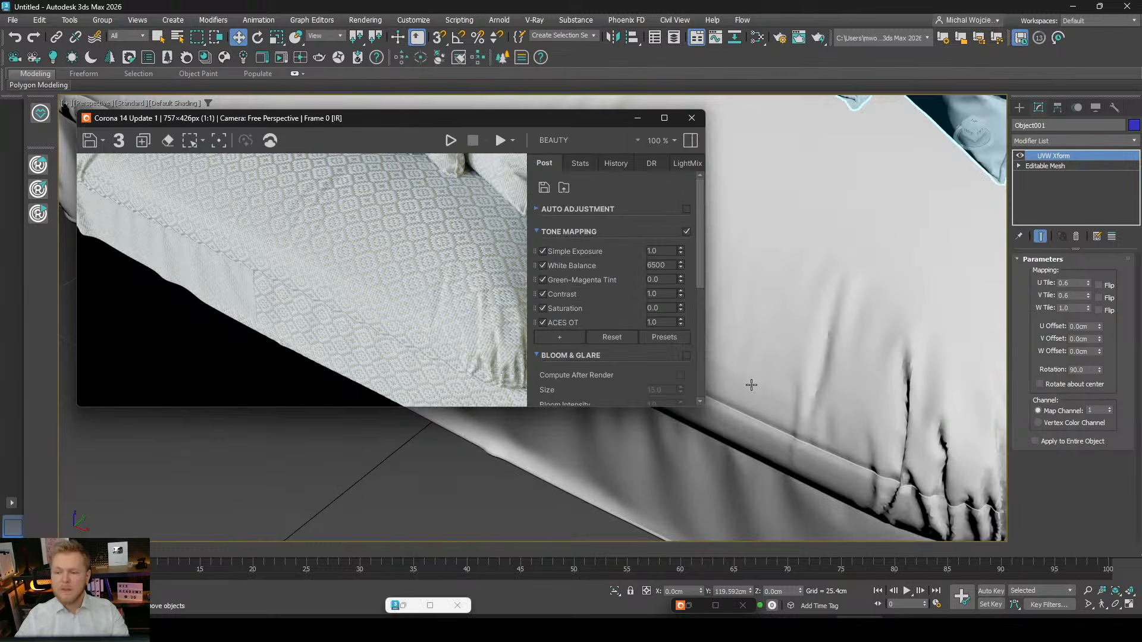
scroll(751, 385, up, 5)
scroll(265, 329, up, 1)
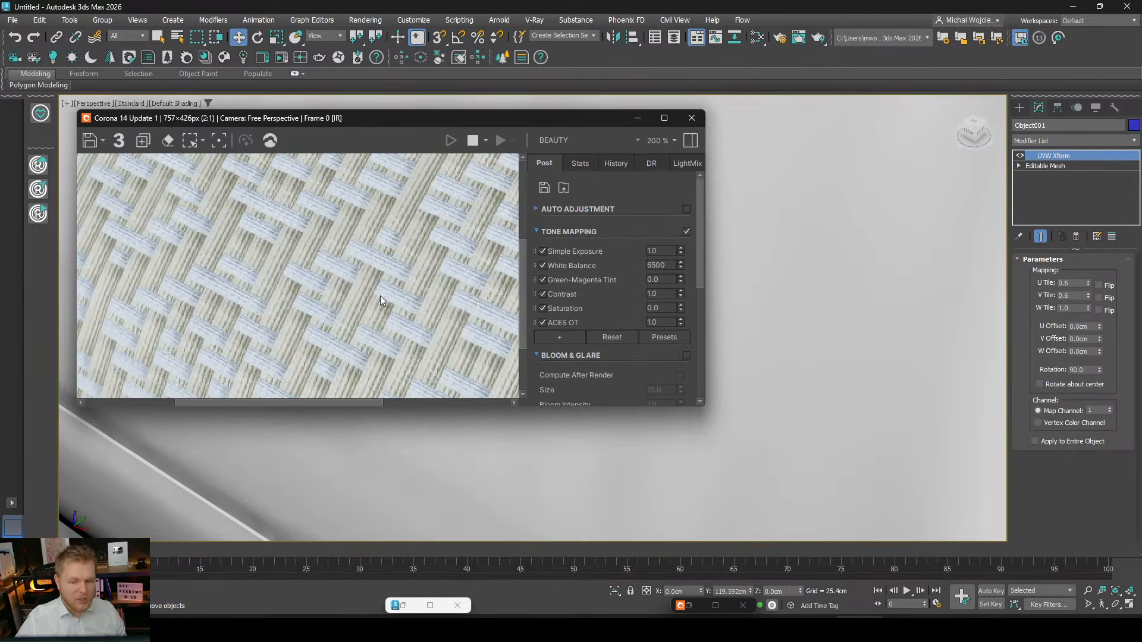
scroll(365, 309, down, 2)
scroll(334, 327, up, 1)
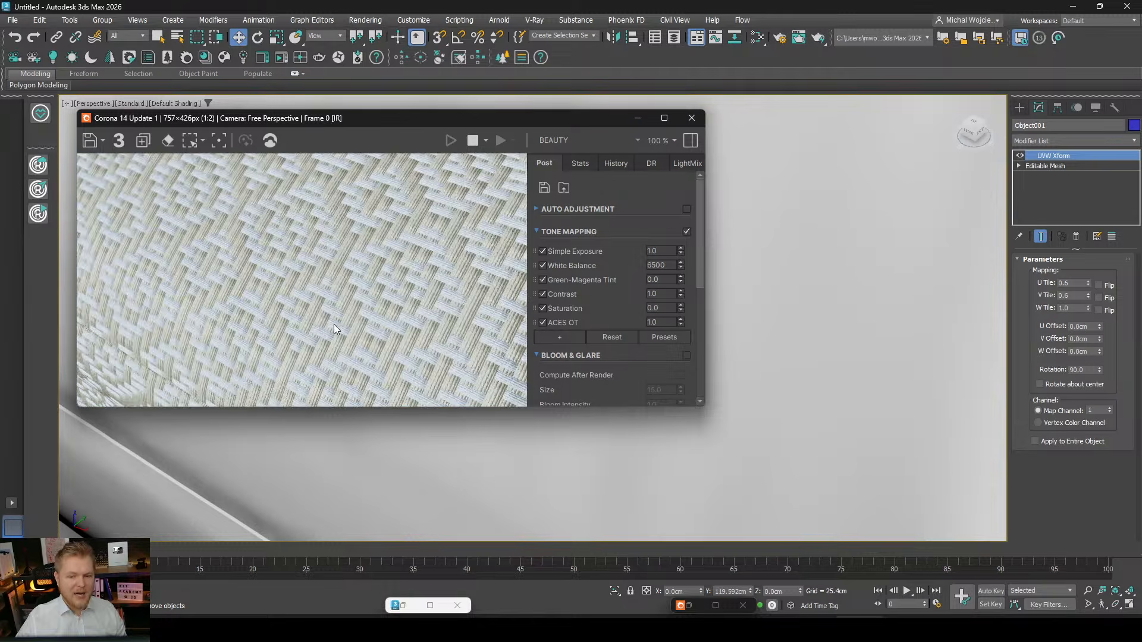
Examine the Blended Polyester pattern on the sofa's skirt, seat and cushions from several viewing angles and render magnifications.
scroll(815, 504, down, 6)
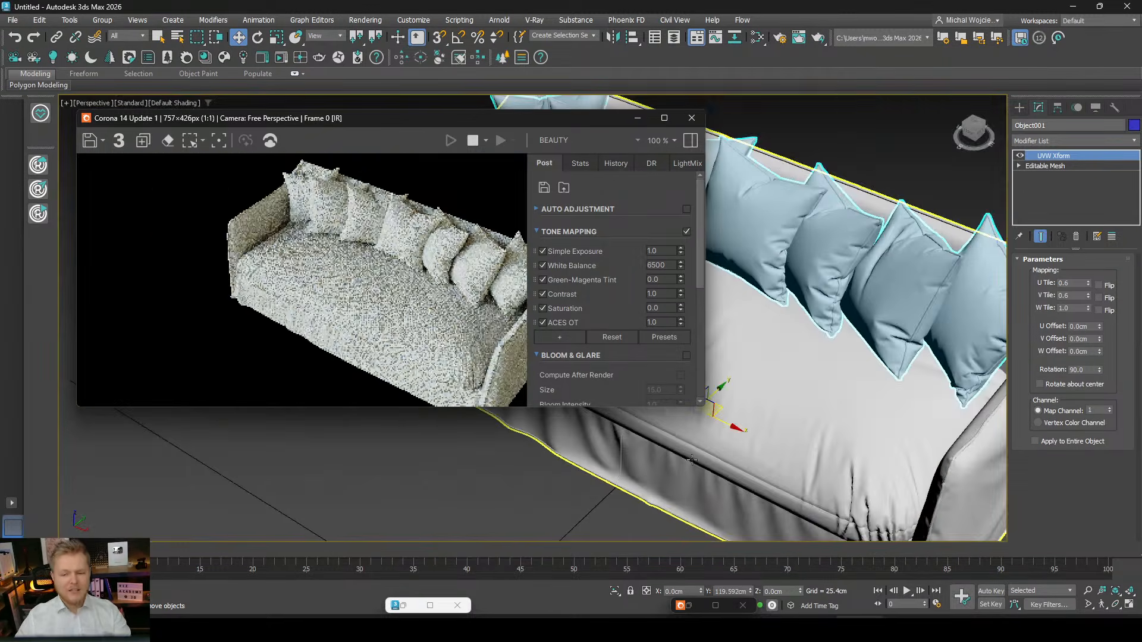
alt+middle_drag(639, 509, 656, 466)
scroll(660, 494, up, 3)
scroll(338, 355, up, 1)
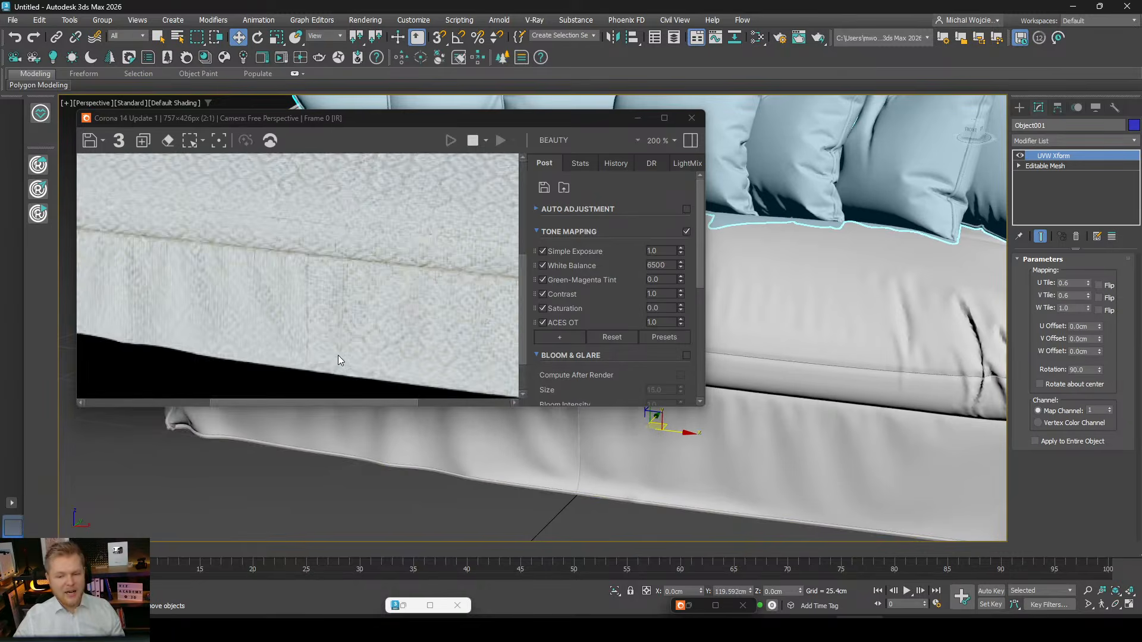
scroll(279, 338, up, 1)
scroll(278, 337, down, 1)
scroll(278, 337, down, 1)
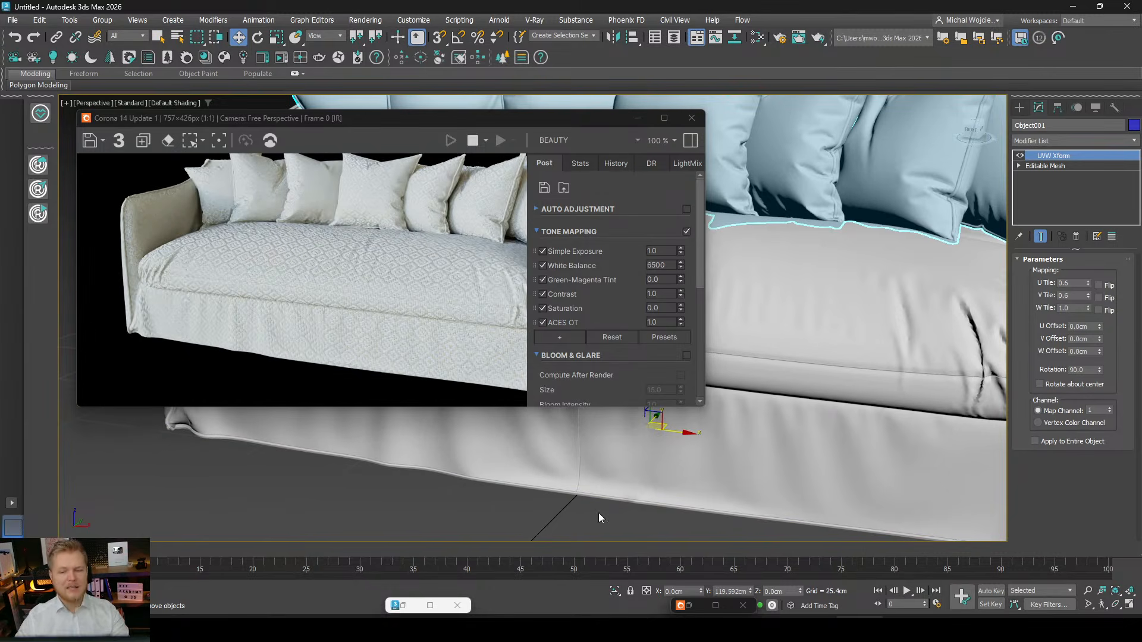
alt+middle_drag(598, 513, 589, 457)
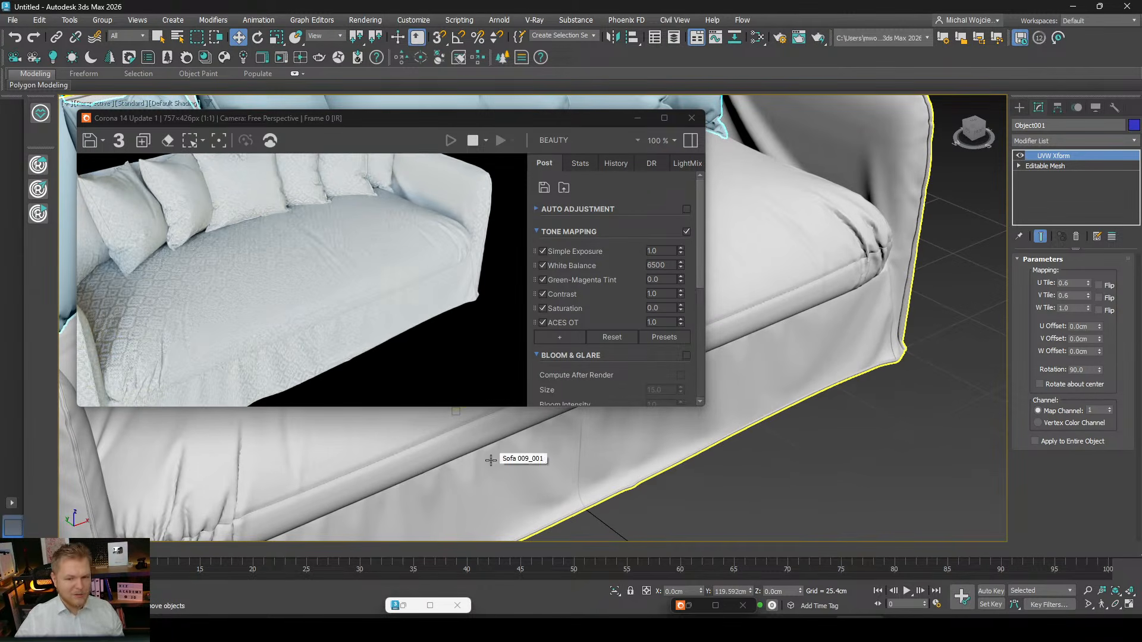
Lower the render's Simple Exposure to -0.416 and inspect the seat fabric pattern up close.
drag(680, 249, 680, 266)
scroll(244, 266, up, 2)
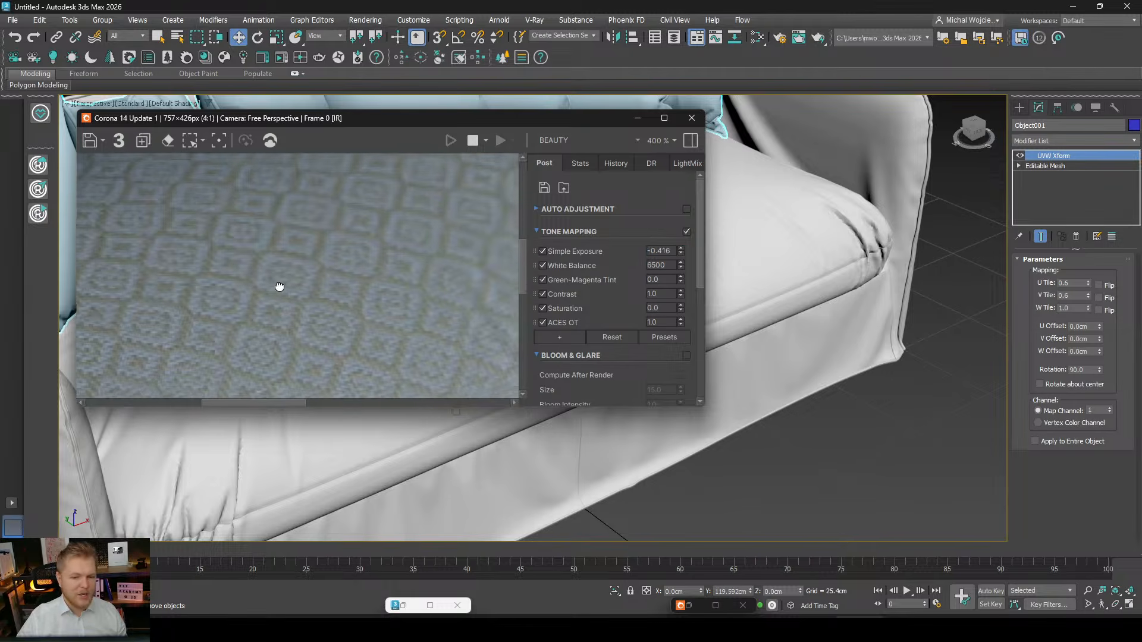
scroll(326, 316, down, 2)
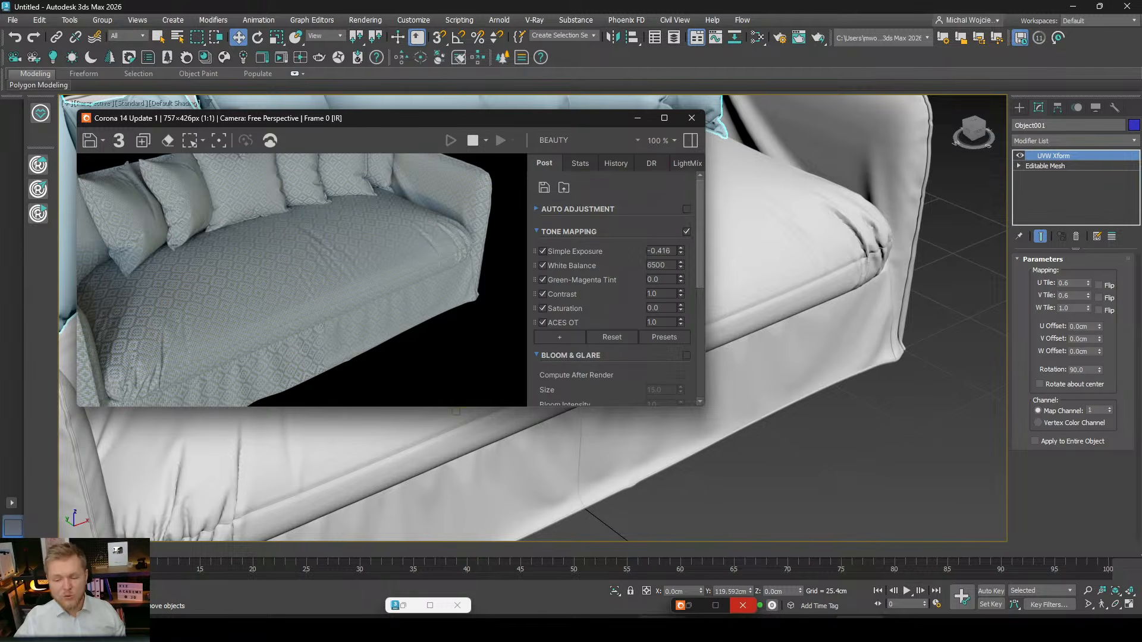
Switch to the browser with the VizAcademy homepage and view its ArchViz course section.
mouse_move(620, 629)
click(628, 574)
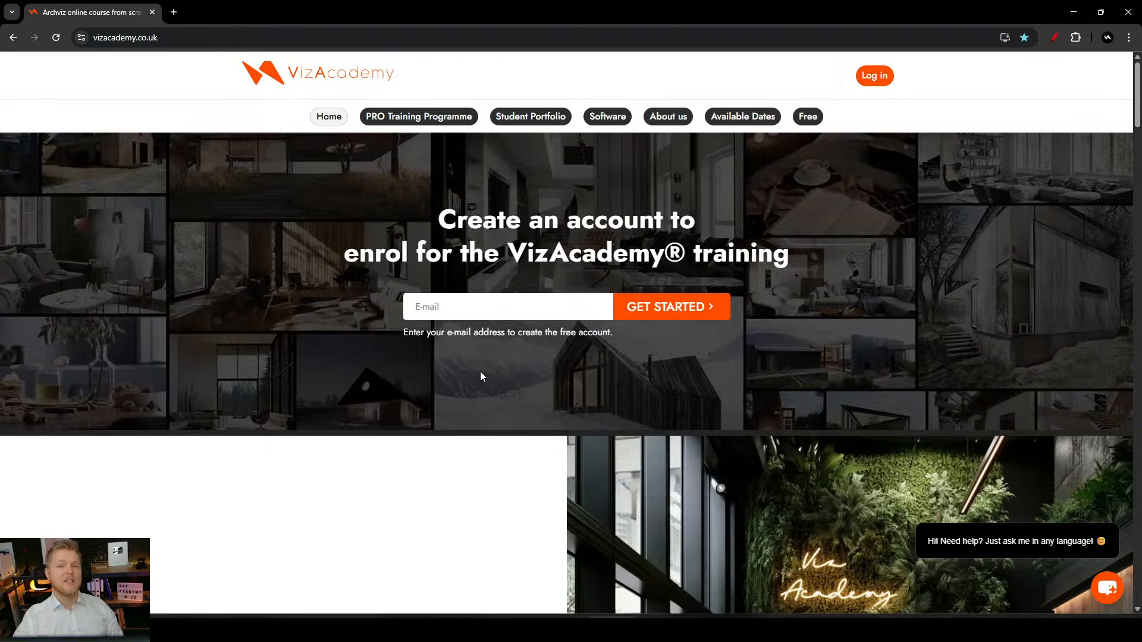
scroll(480, 376, down, 5)
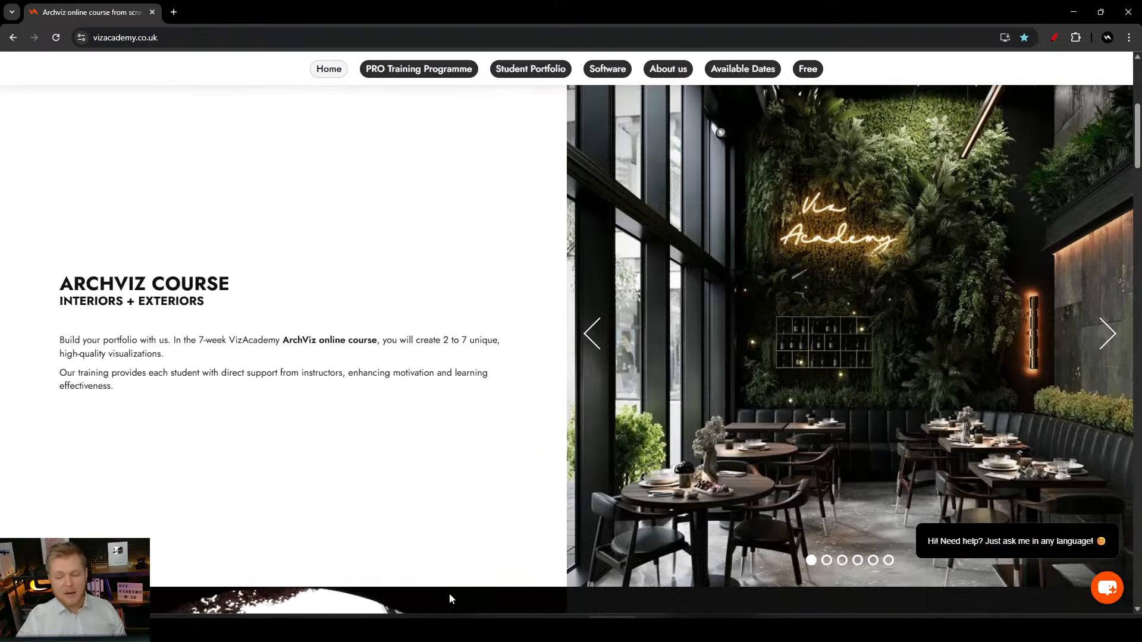
Switch to the Chrome window with the Chaos Collaboration project and open the vizacademy_uk Instagram profile in a new tab.
mouse_move(464, 629)
click(548, 588)
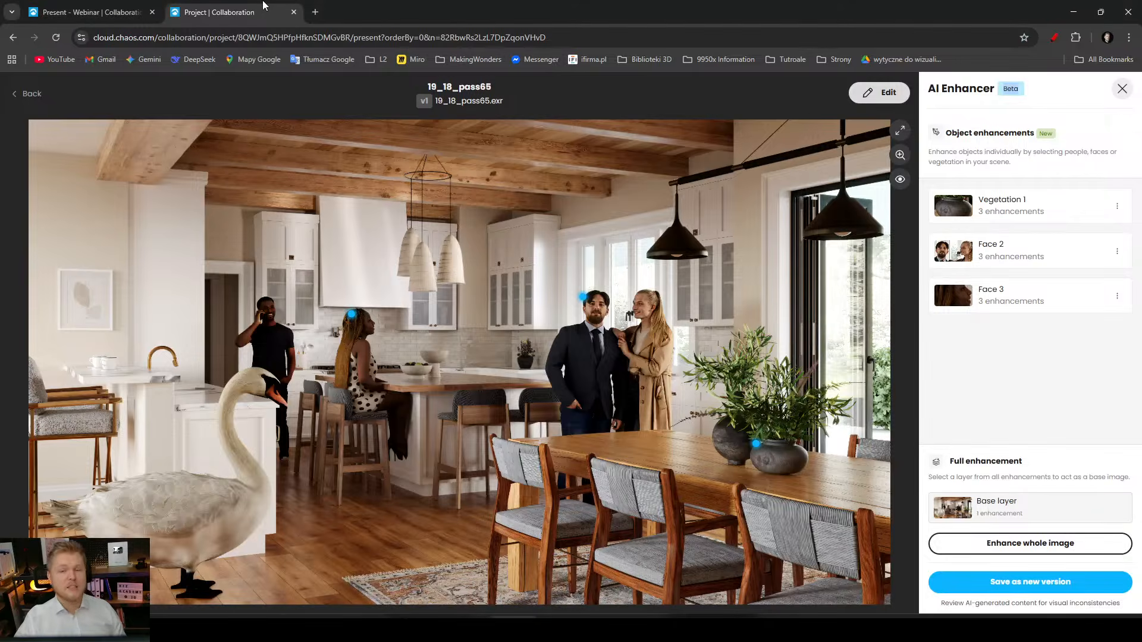
double_click(329, 18)
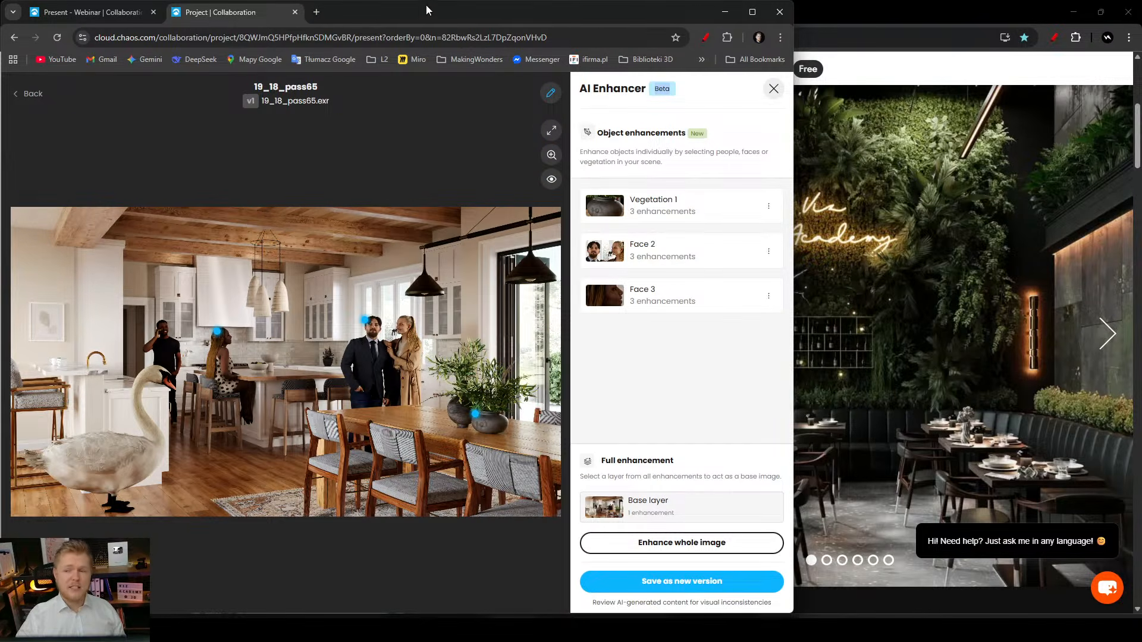
double_click(426, 4)
click(315, 12)
text(instagram.com)
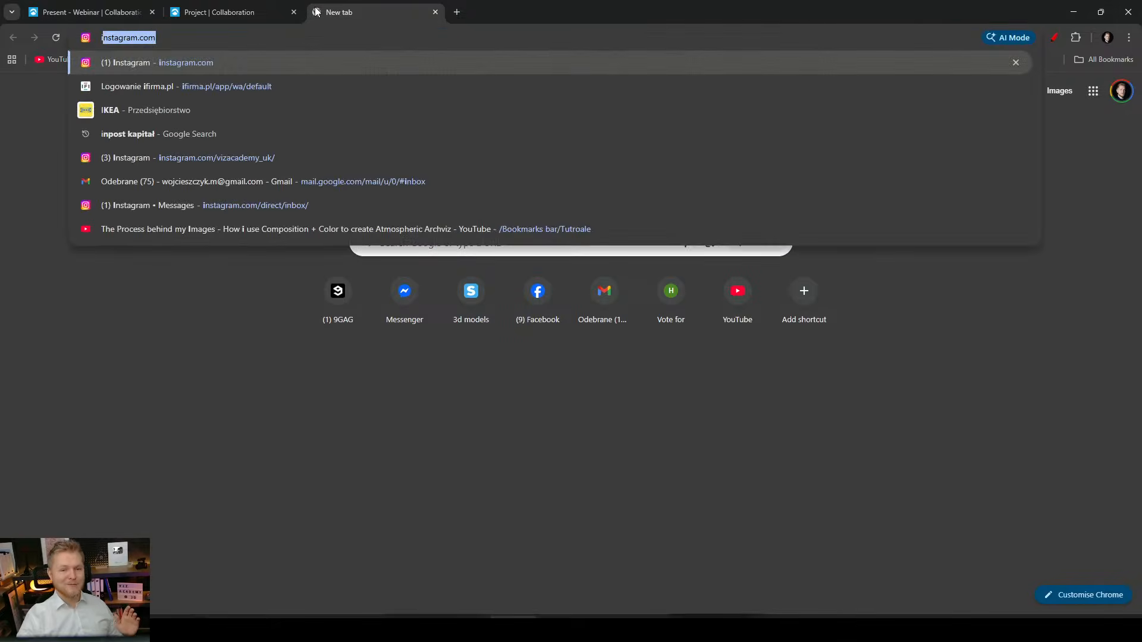
key(Down)
key(Down)
key(Down)
key(Down)
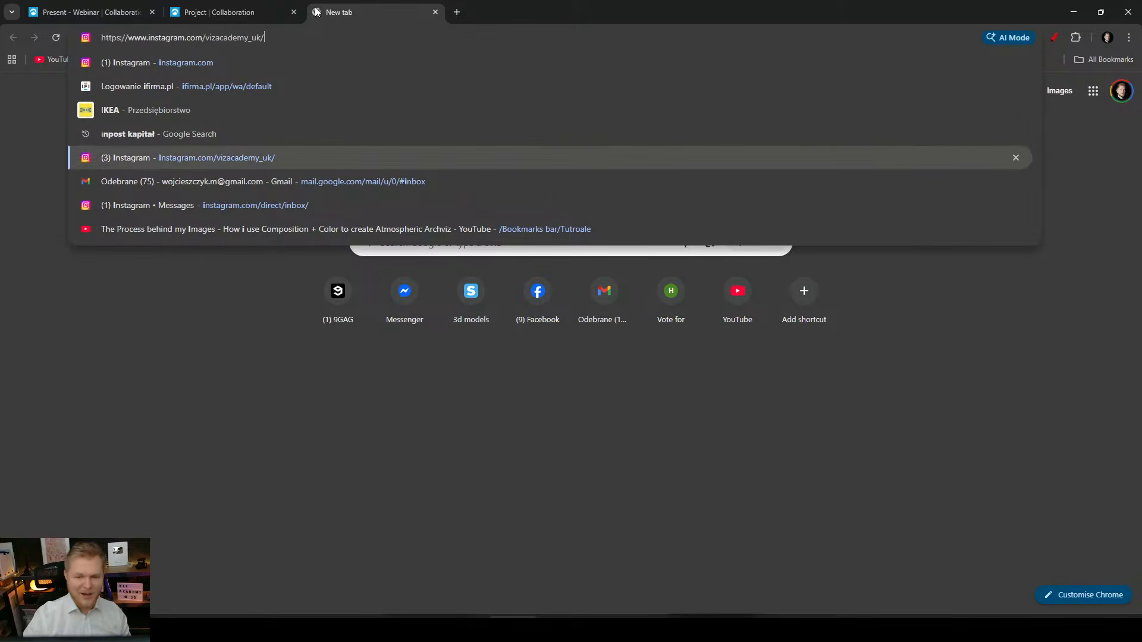
key(Return)
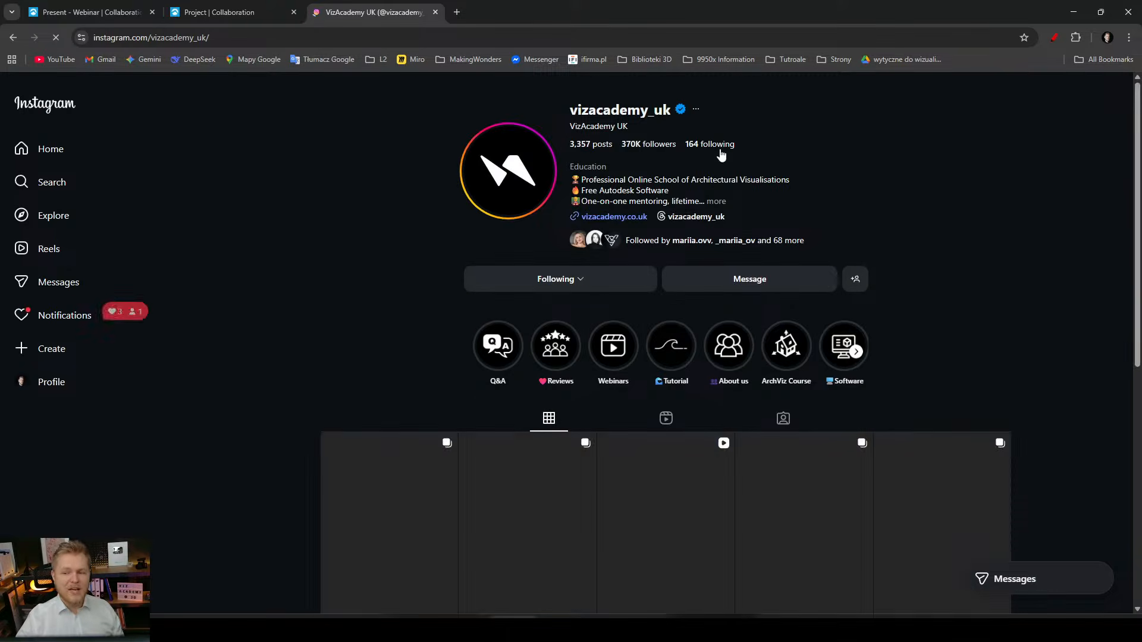
Browse the grid of posts on the vizacademy_uk profile.
scroll(248, 292, down, 2)
scroll(216, 374, down, 3)
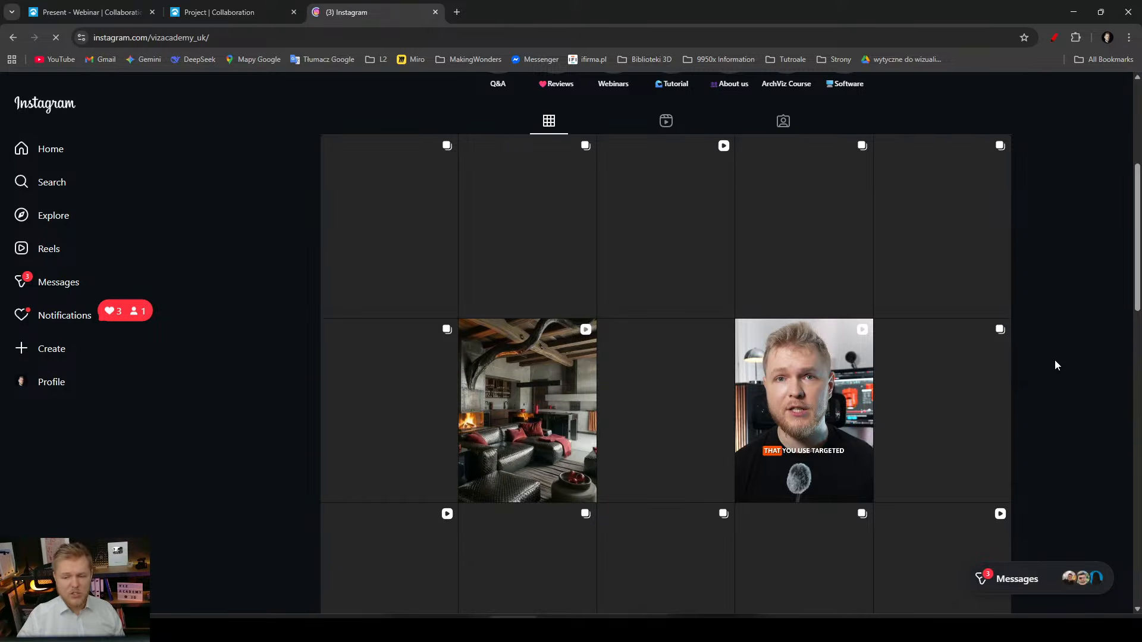
scroll(1054, 359, down, 1)
scroll(1066, 340, up, 1)
middle_click(1068, 327)
scroll(1064, 364, down, 1)
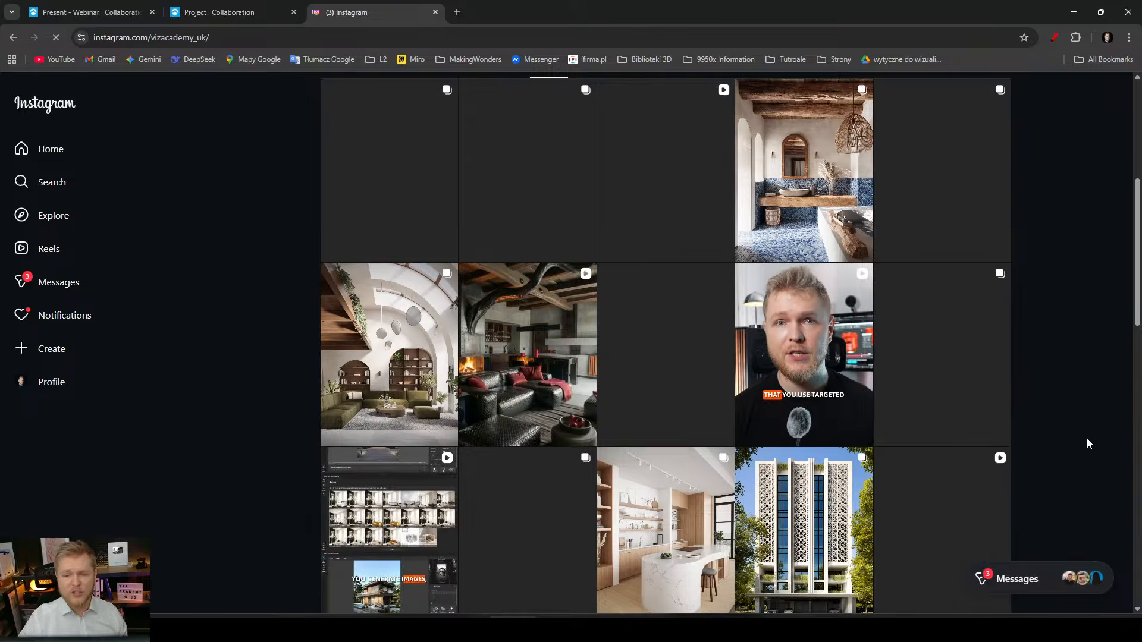
scroll(1035, 409, down, 1)
scroll(139, 276, up, 2)
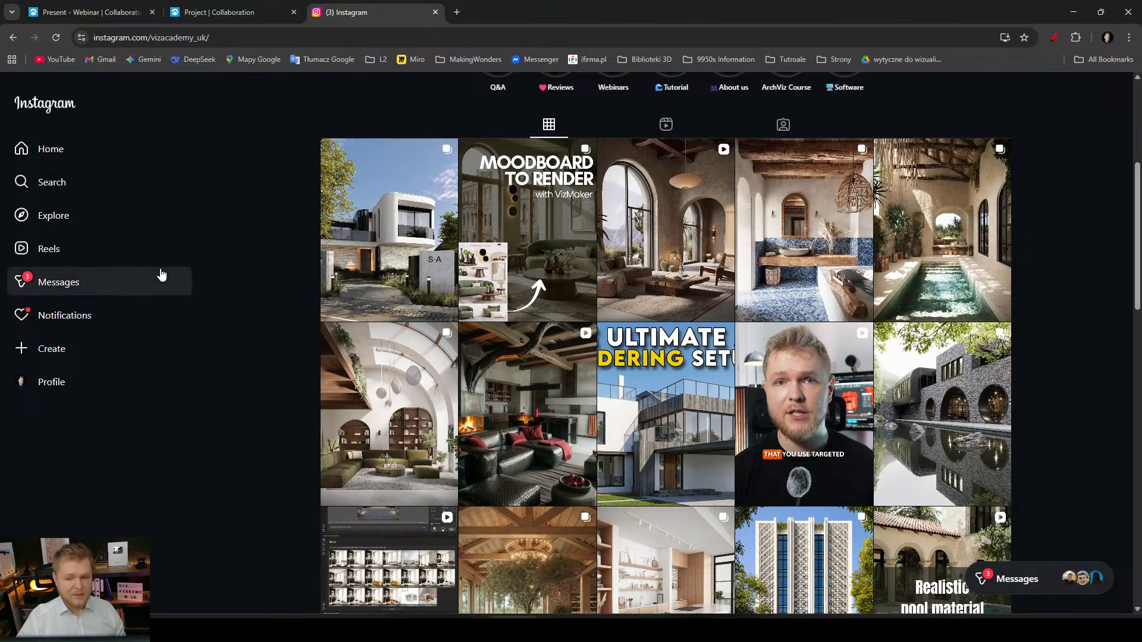
scroll(160, 272, down, 1)
scroll(198, 234, down, 1)
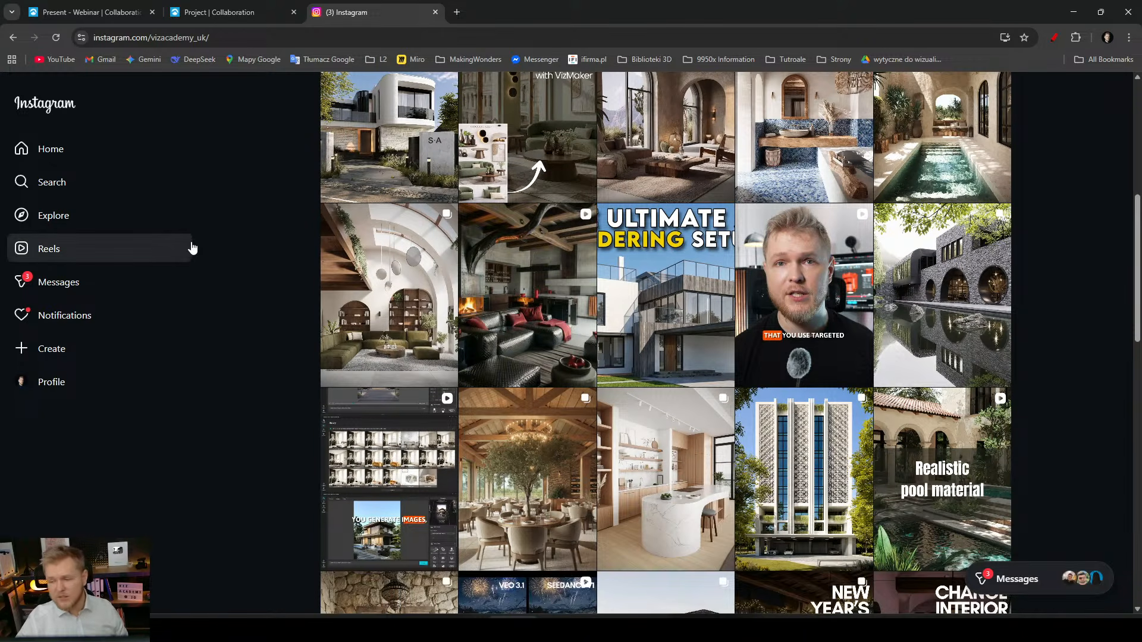
View the posts with the olive tree dining hall and the arched living room with the green sofa, closing each one.
scroll(187, 257, down, 2)
click(515, 297)
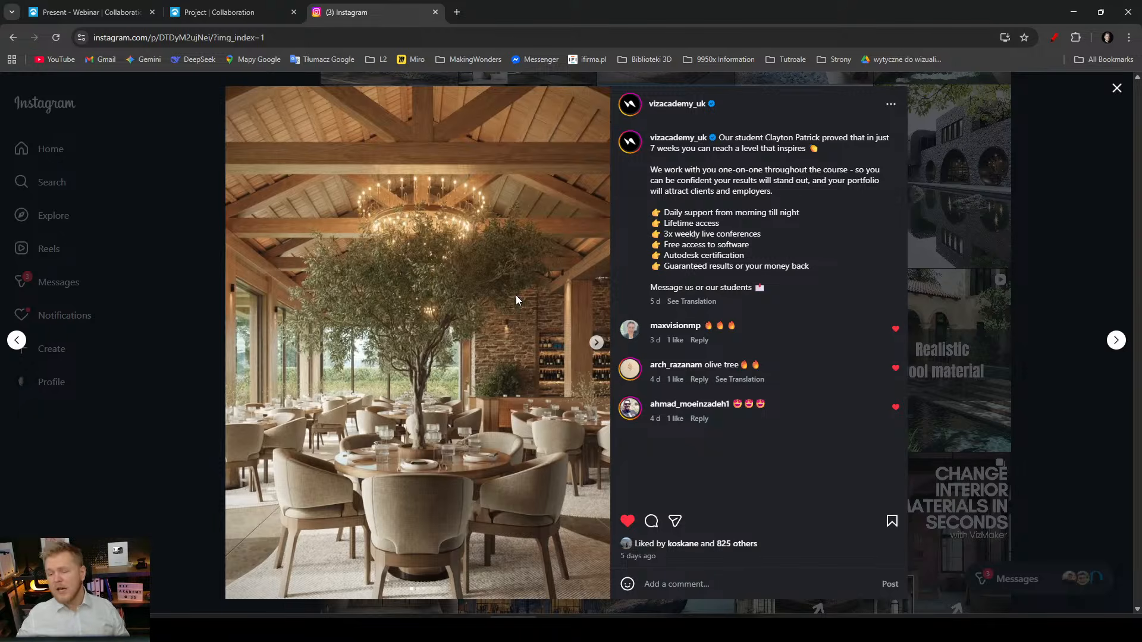
click(1058, 434)
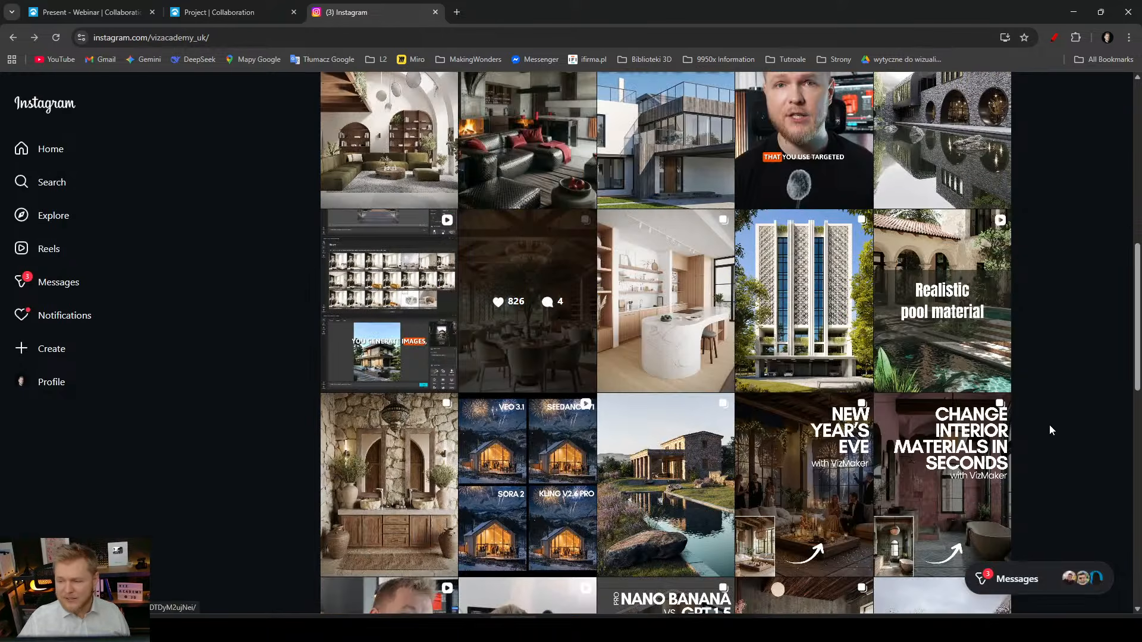
scroll(1047, 424, up, 3)
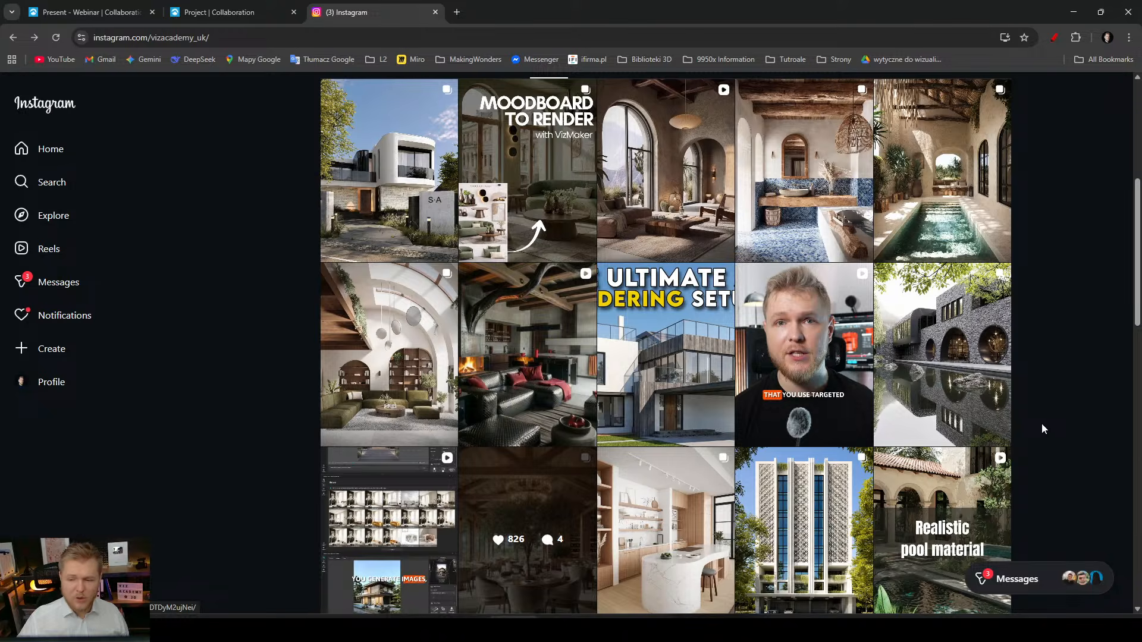
scroll(1040, 426, up, 2)
click(364, 408)
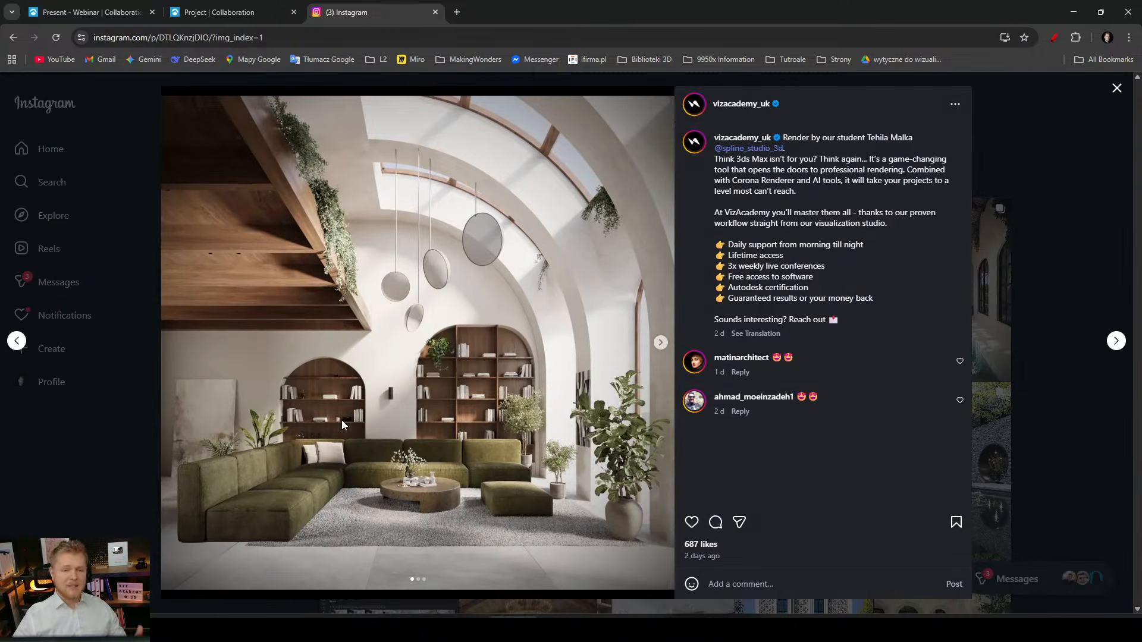
click(1090, 408)
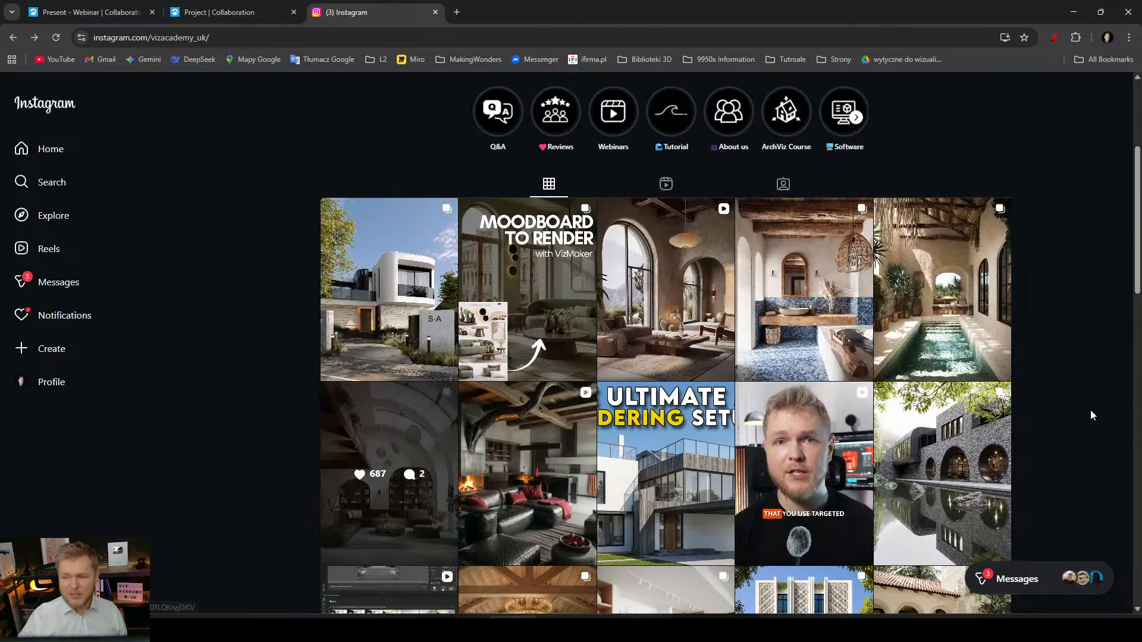
View the posts with the curved marble kitchen island and the stone-walled bathroom, closing each one.
scroll(1075, 431, down, 3)
scroll(1075, 441, down, 1)
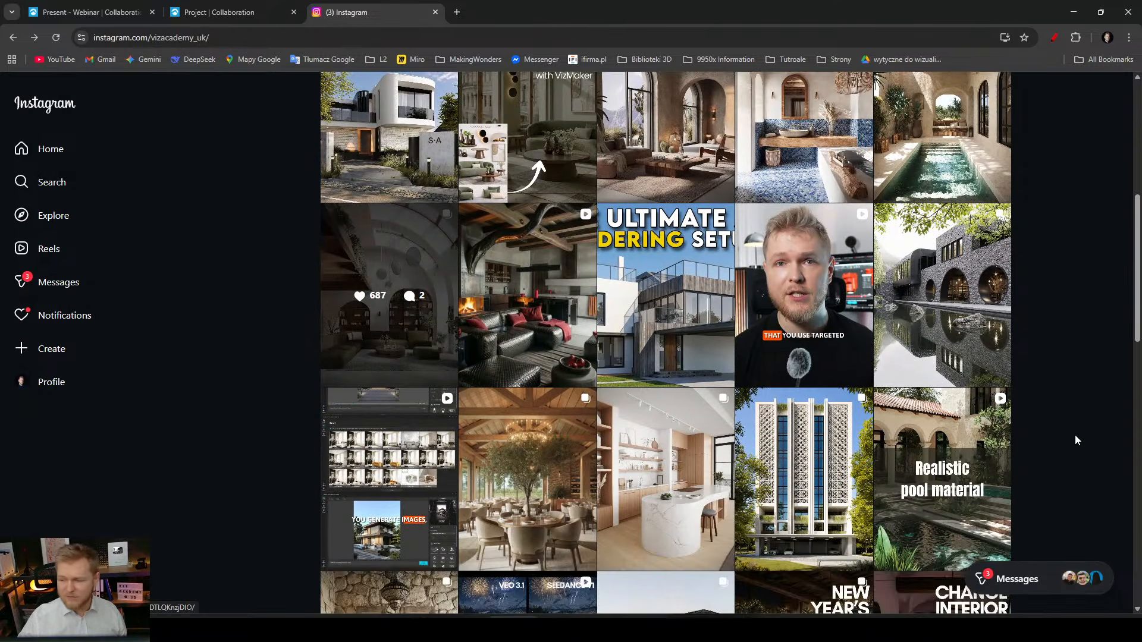
scroll(1075, 440, down, 1)
click(725, 380)
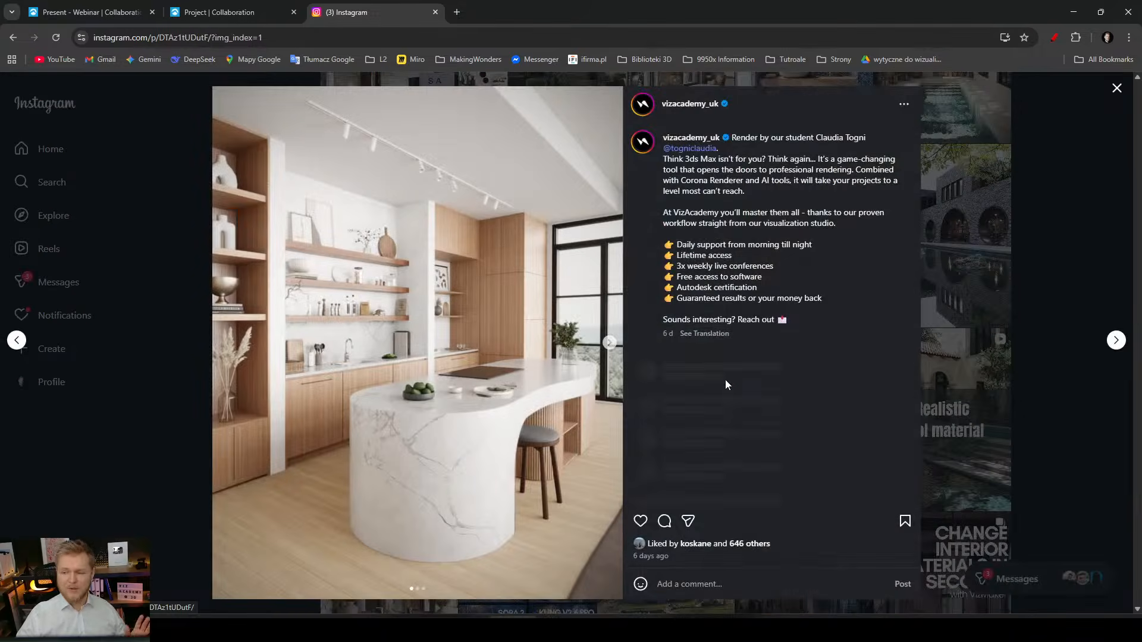
click(1069, 418)
scroll(1069, 419, down, 1)
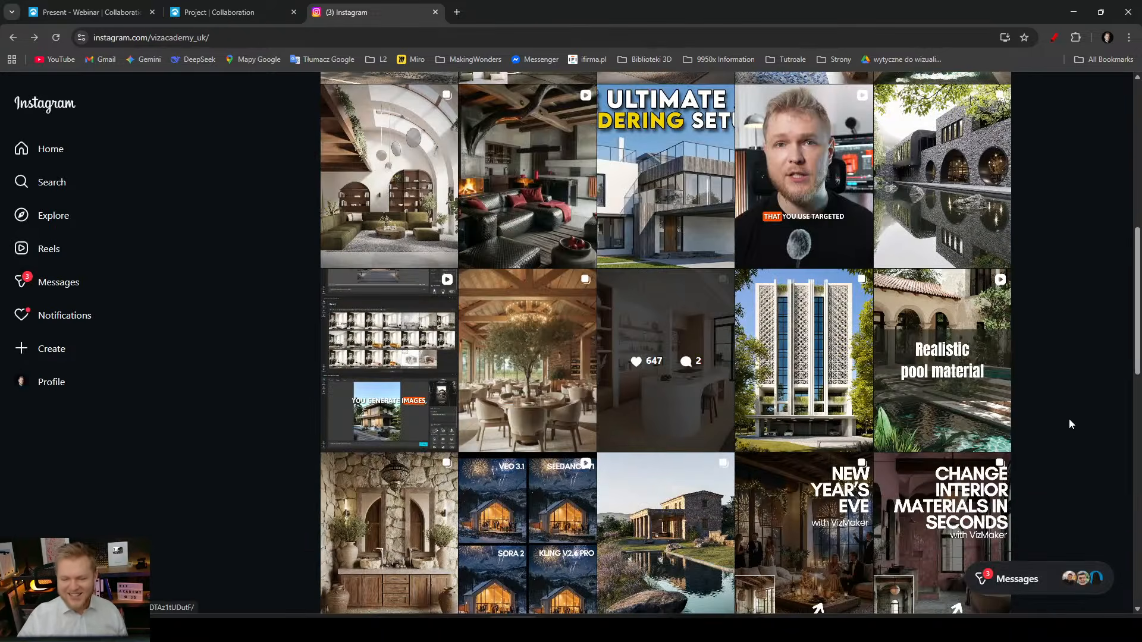
click(389, 533)
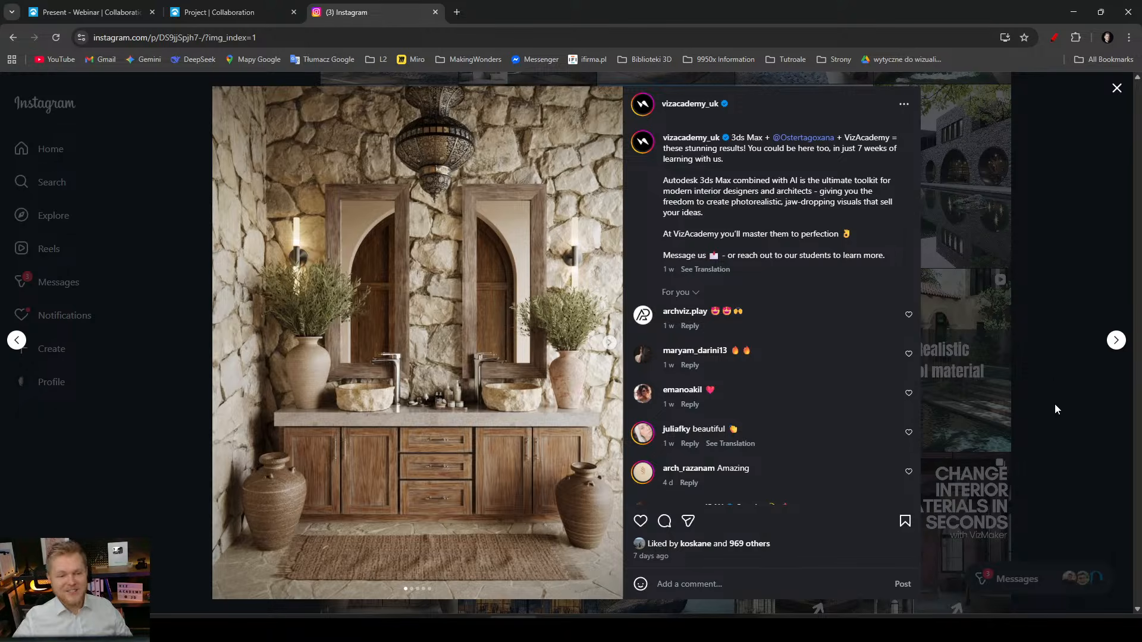
click(1054, 380)
Return to the top of the Instagram profile and switch to the Render 03.max scene in 3ds Max.
scroll(288, 305, up, 7)
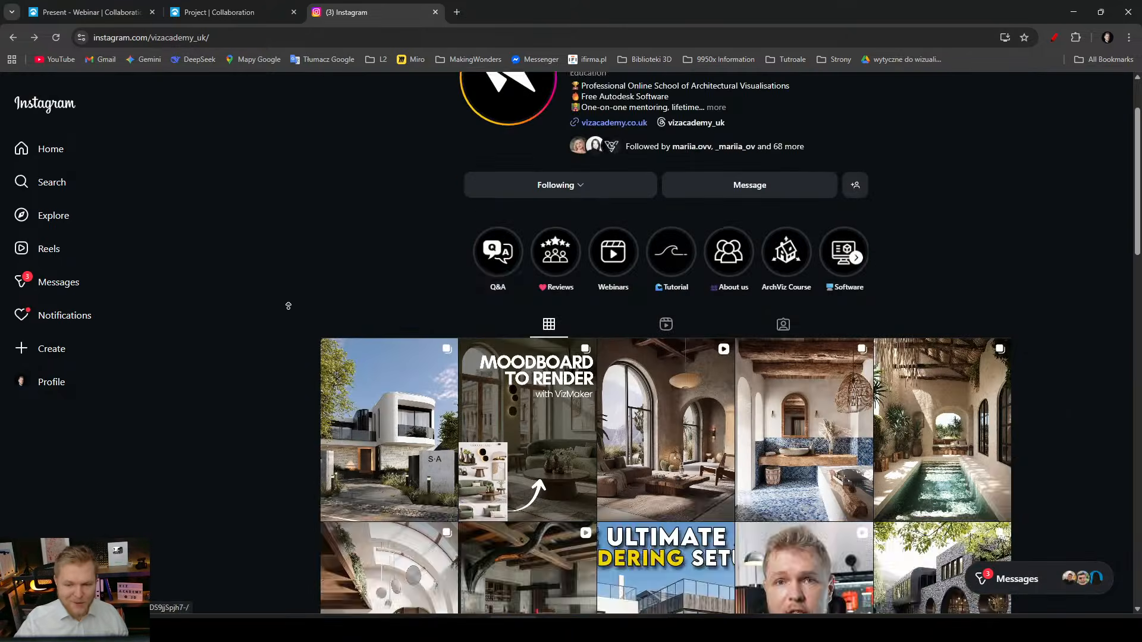
scroll(288, 306, up, 2)
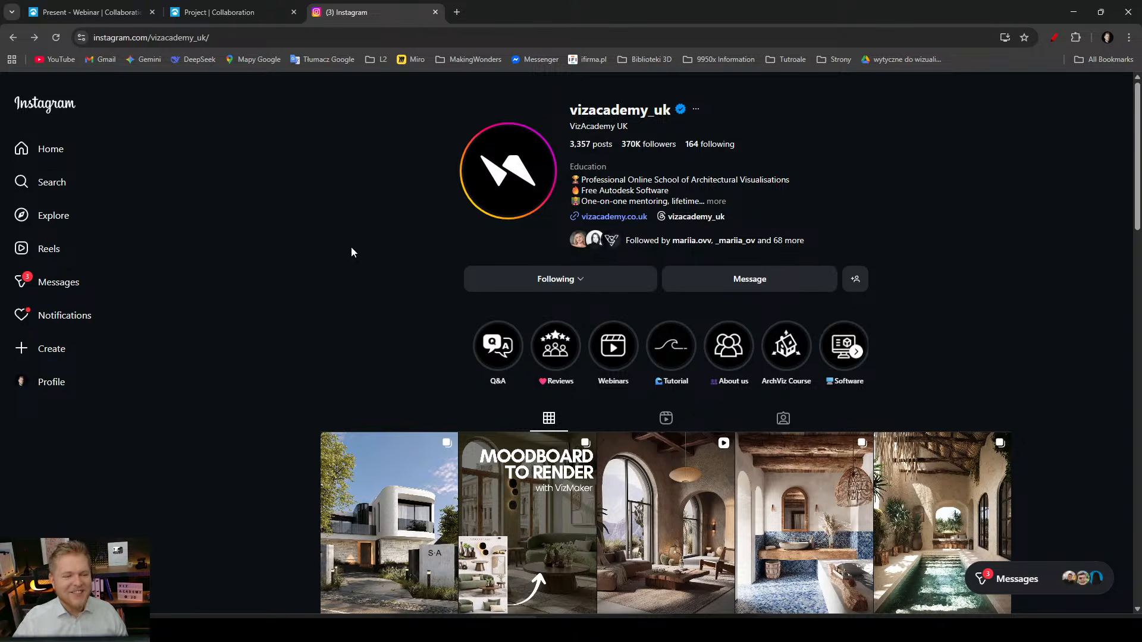
key(alt+Tab)
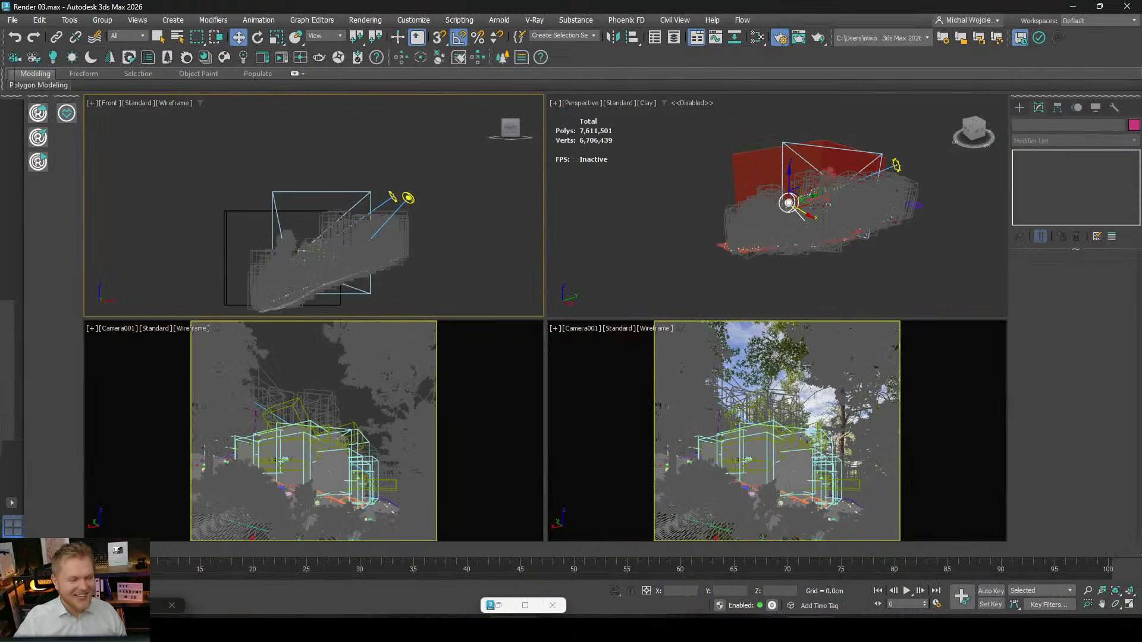